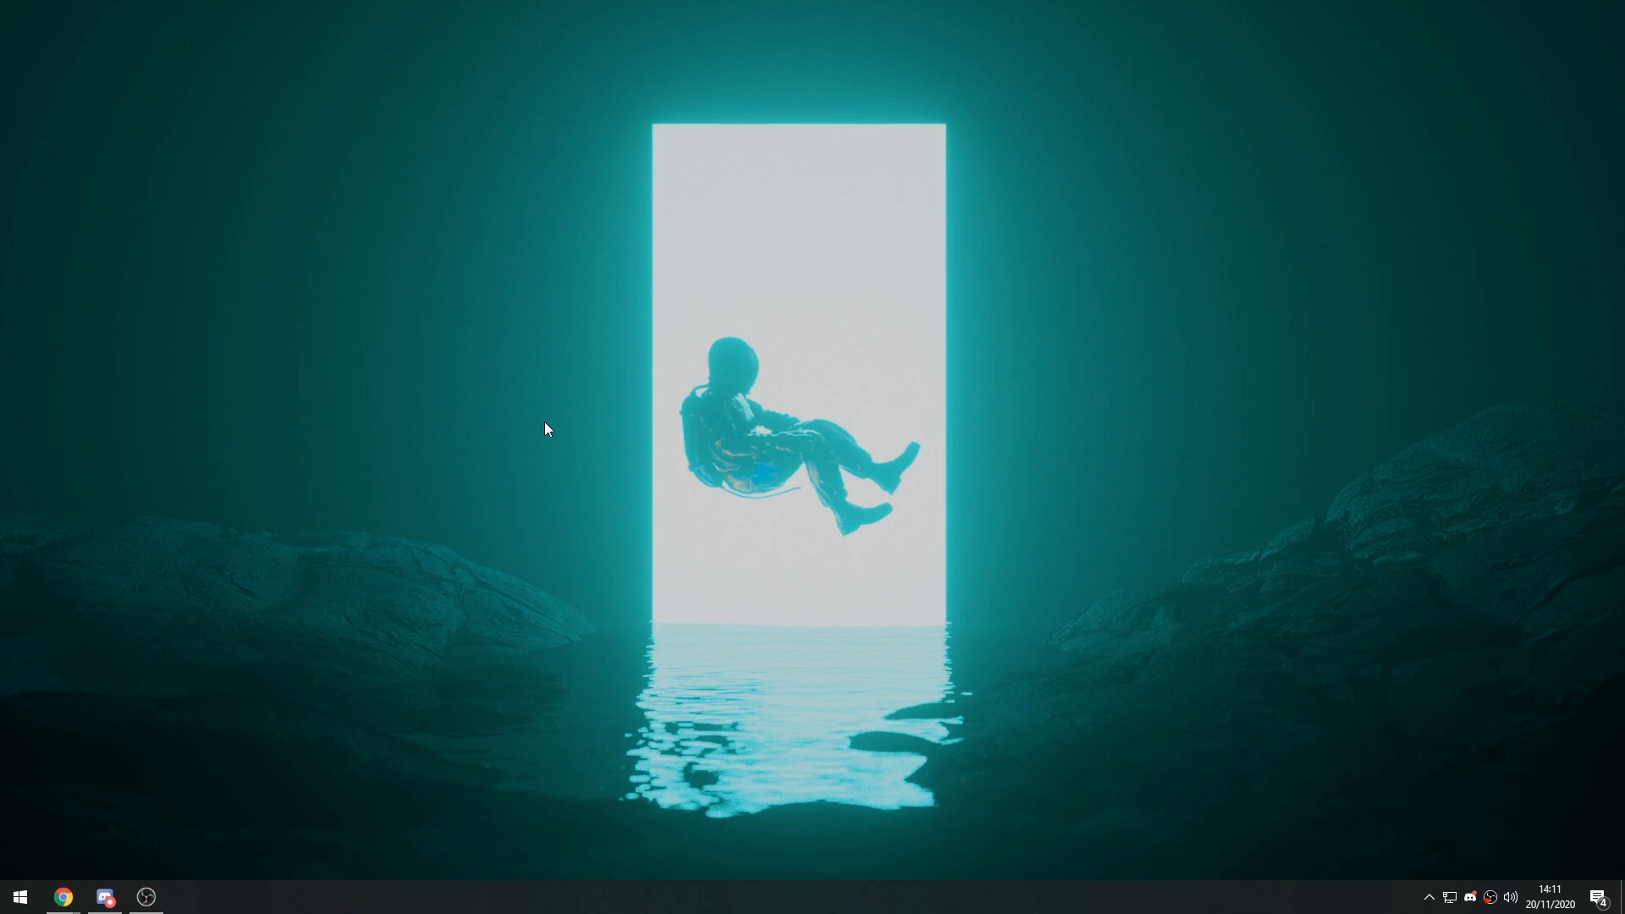
# View the channel dashboard in Chrome, dismiss the creator updates notice and minimize the browser.
pyautogui.moveTo(68, 895)
pyautogui.click(241, 809)
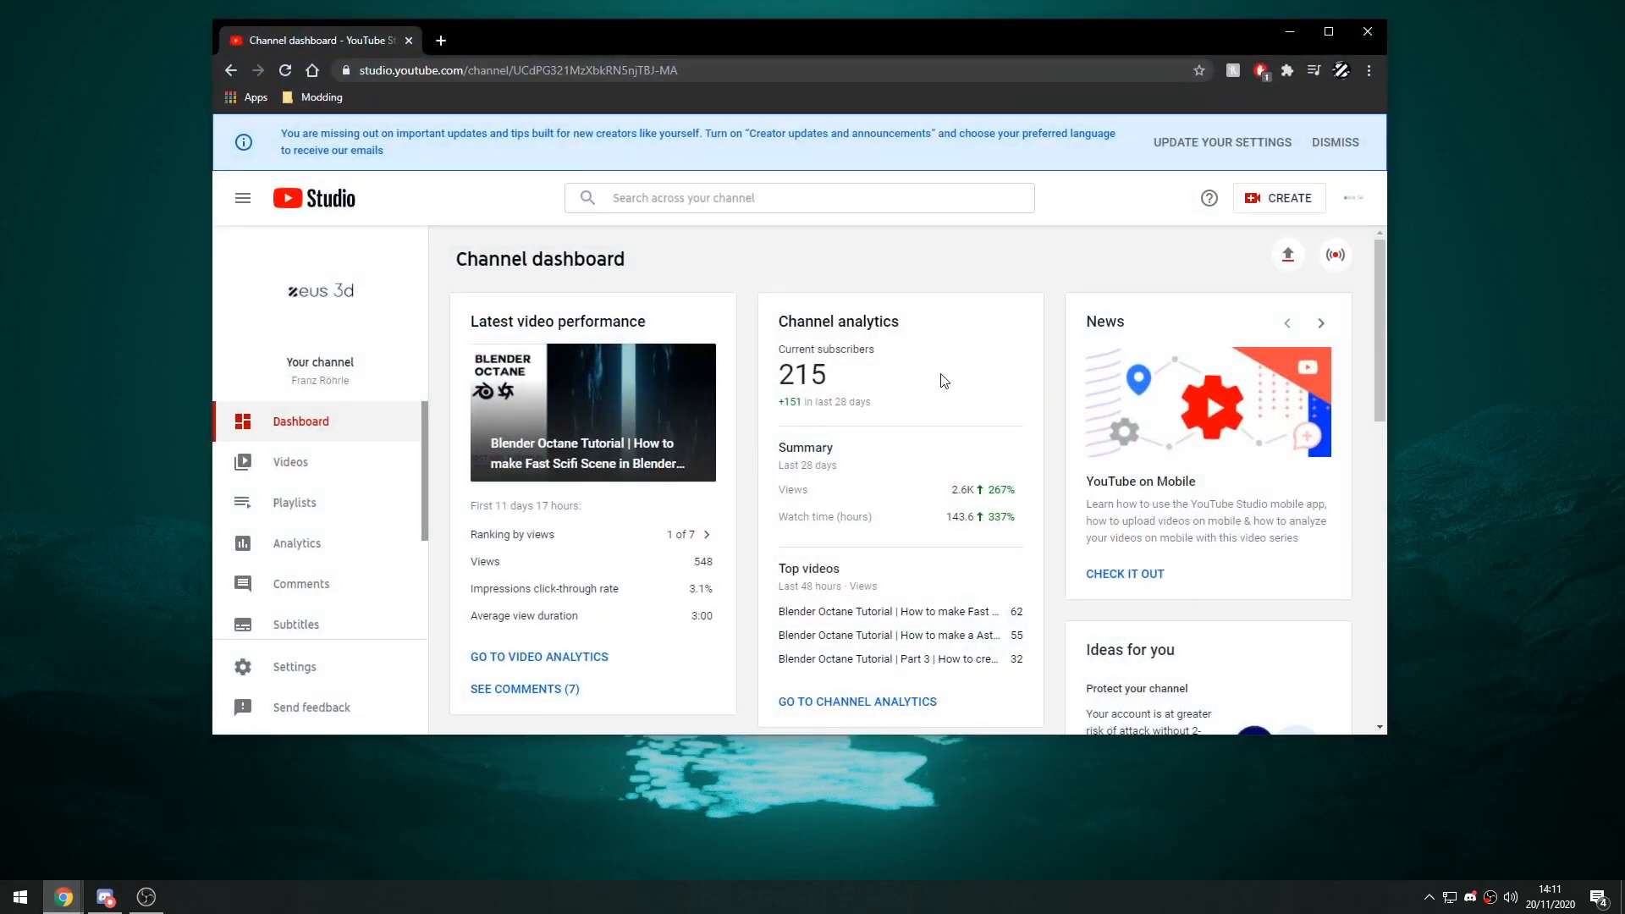
pyautogui.moveTo(839, 381); pyautogui.dragTo(773, 374)
pyautogui.click(914, 396)
pyautogui.moveTo(1208, 34); pyautogui.dragTo(1215, 40)
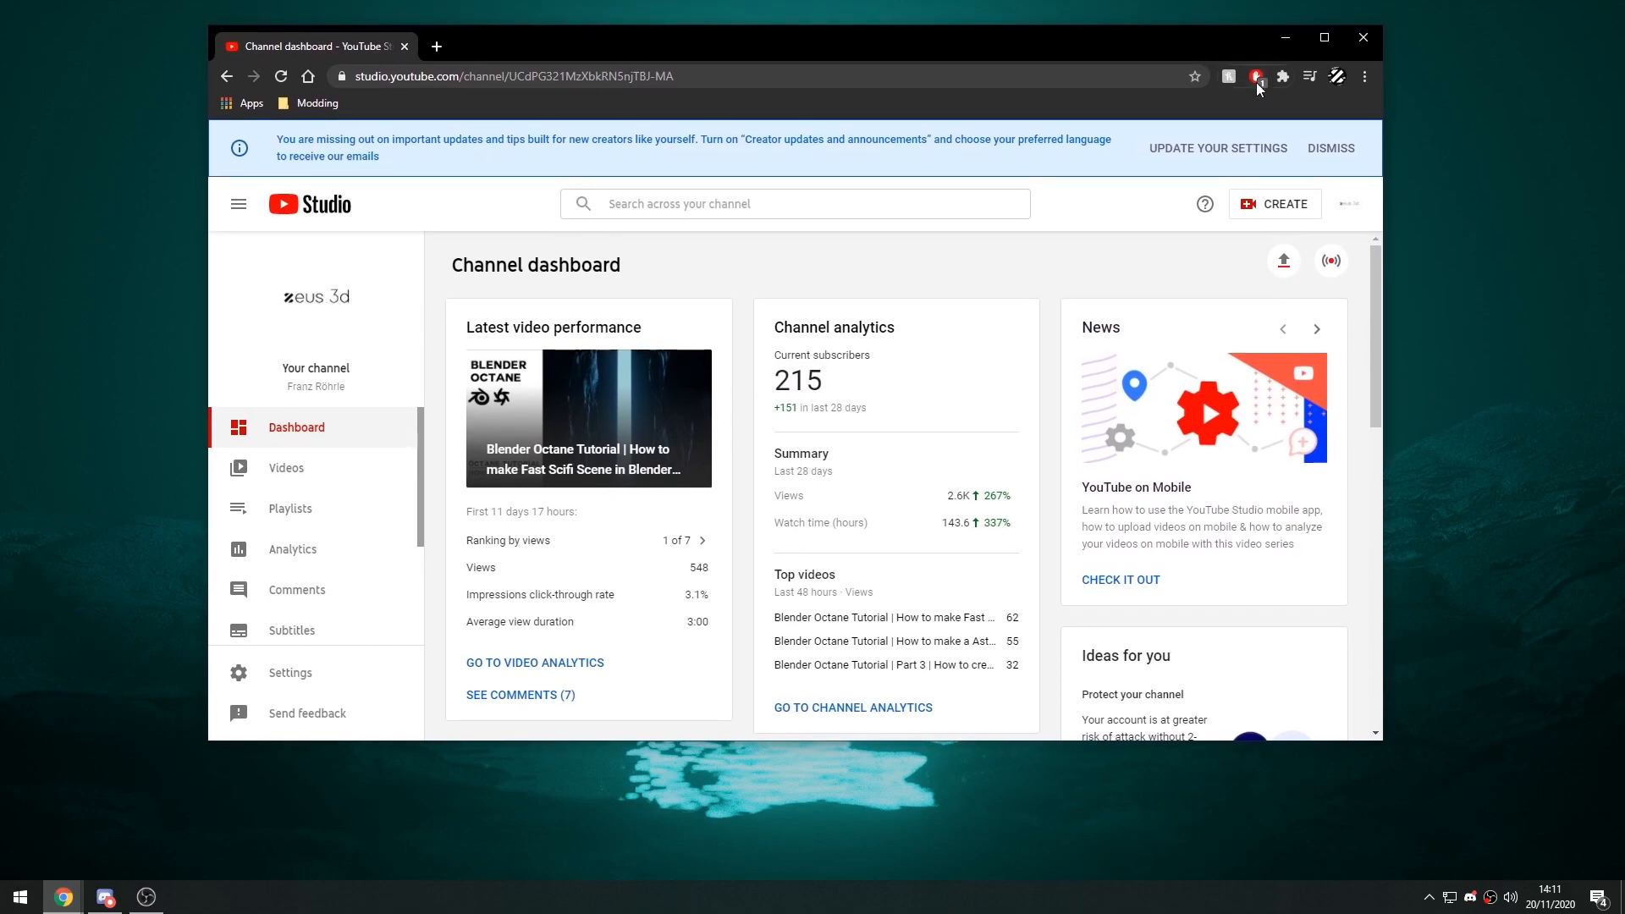
pyautogui.click(1330, 149)
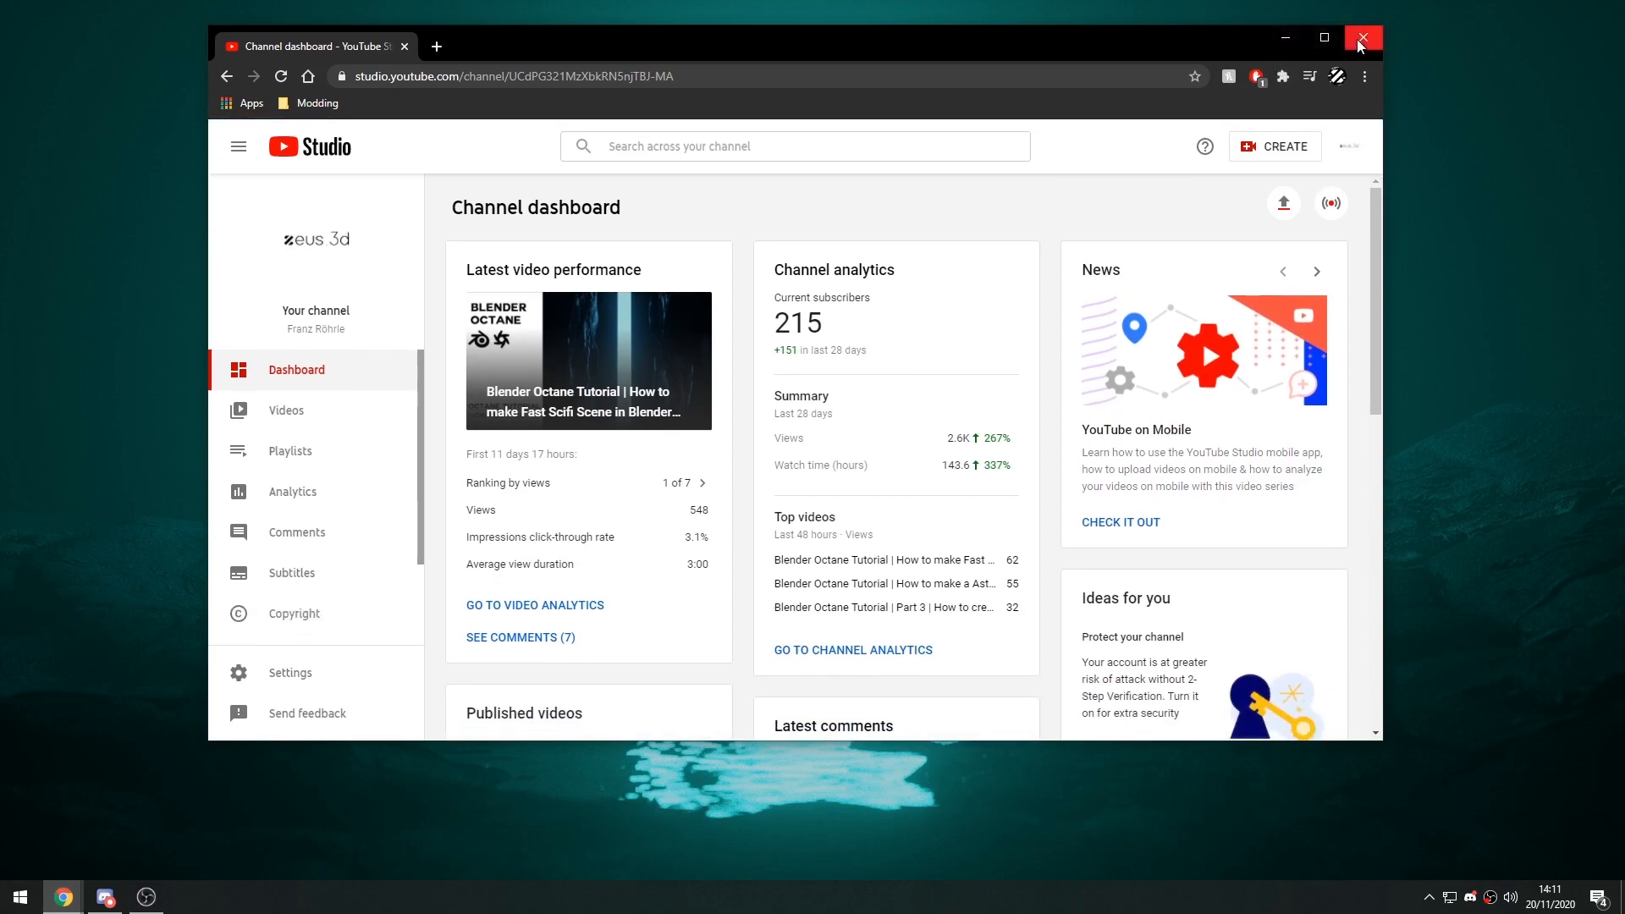
pyautogui.click(1287, 34)
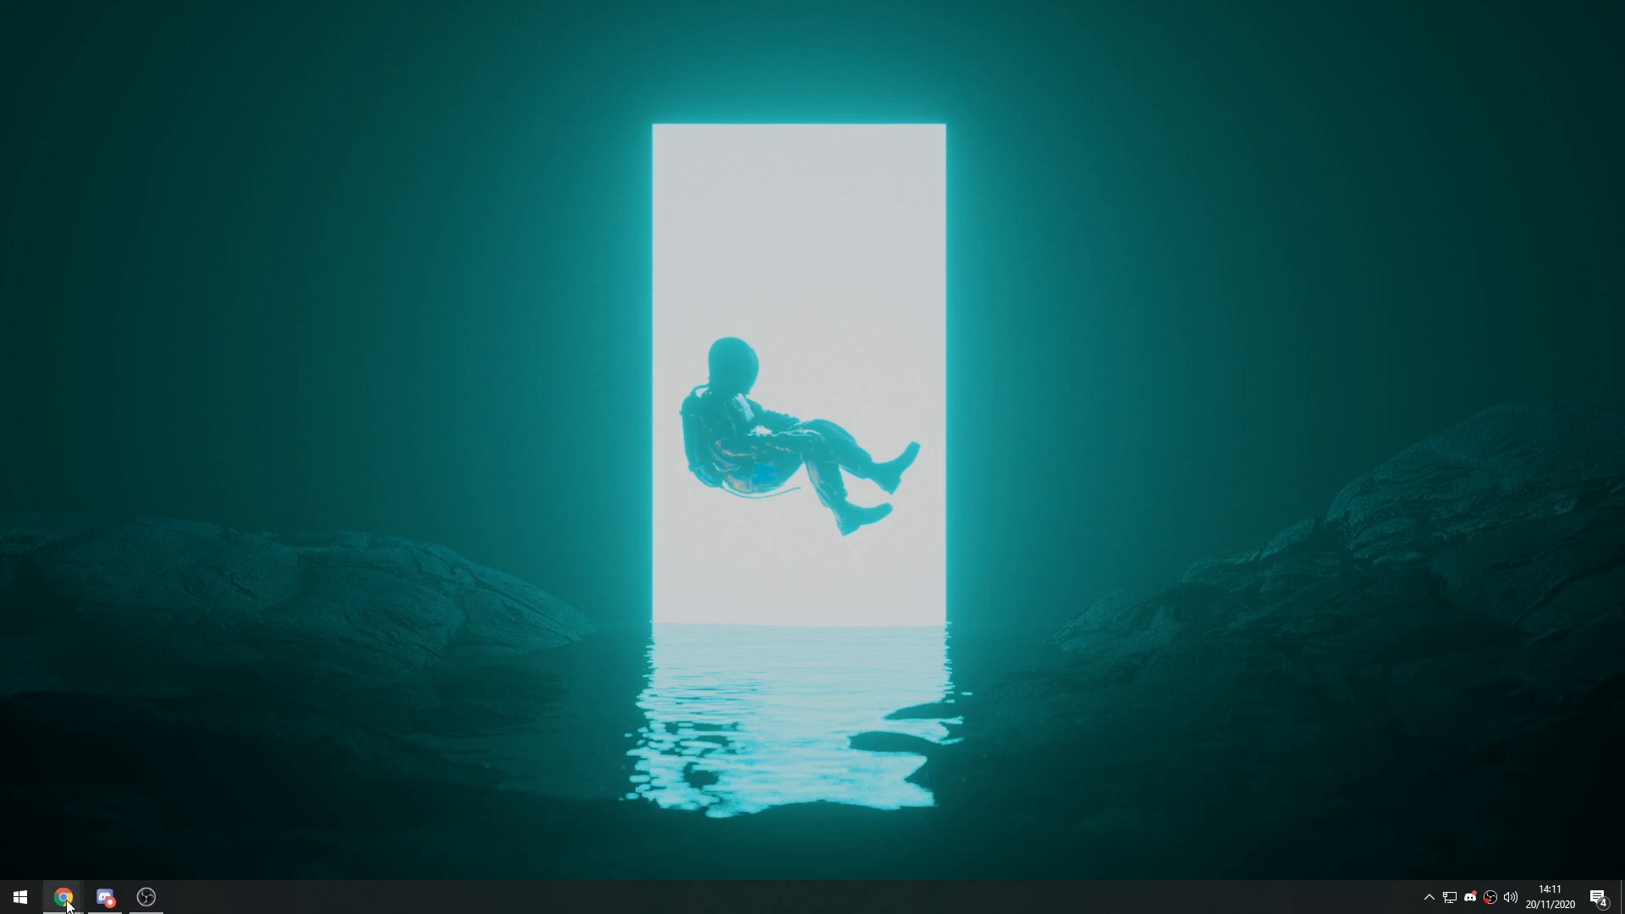
# Bring the channel dashboard back up in Chrome, reposition its window and put the browser away again.
pyautogui.moveTo(68, 900)
pyautogui.click(254, 812)
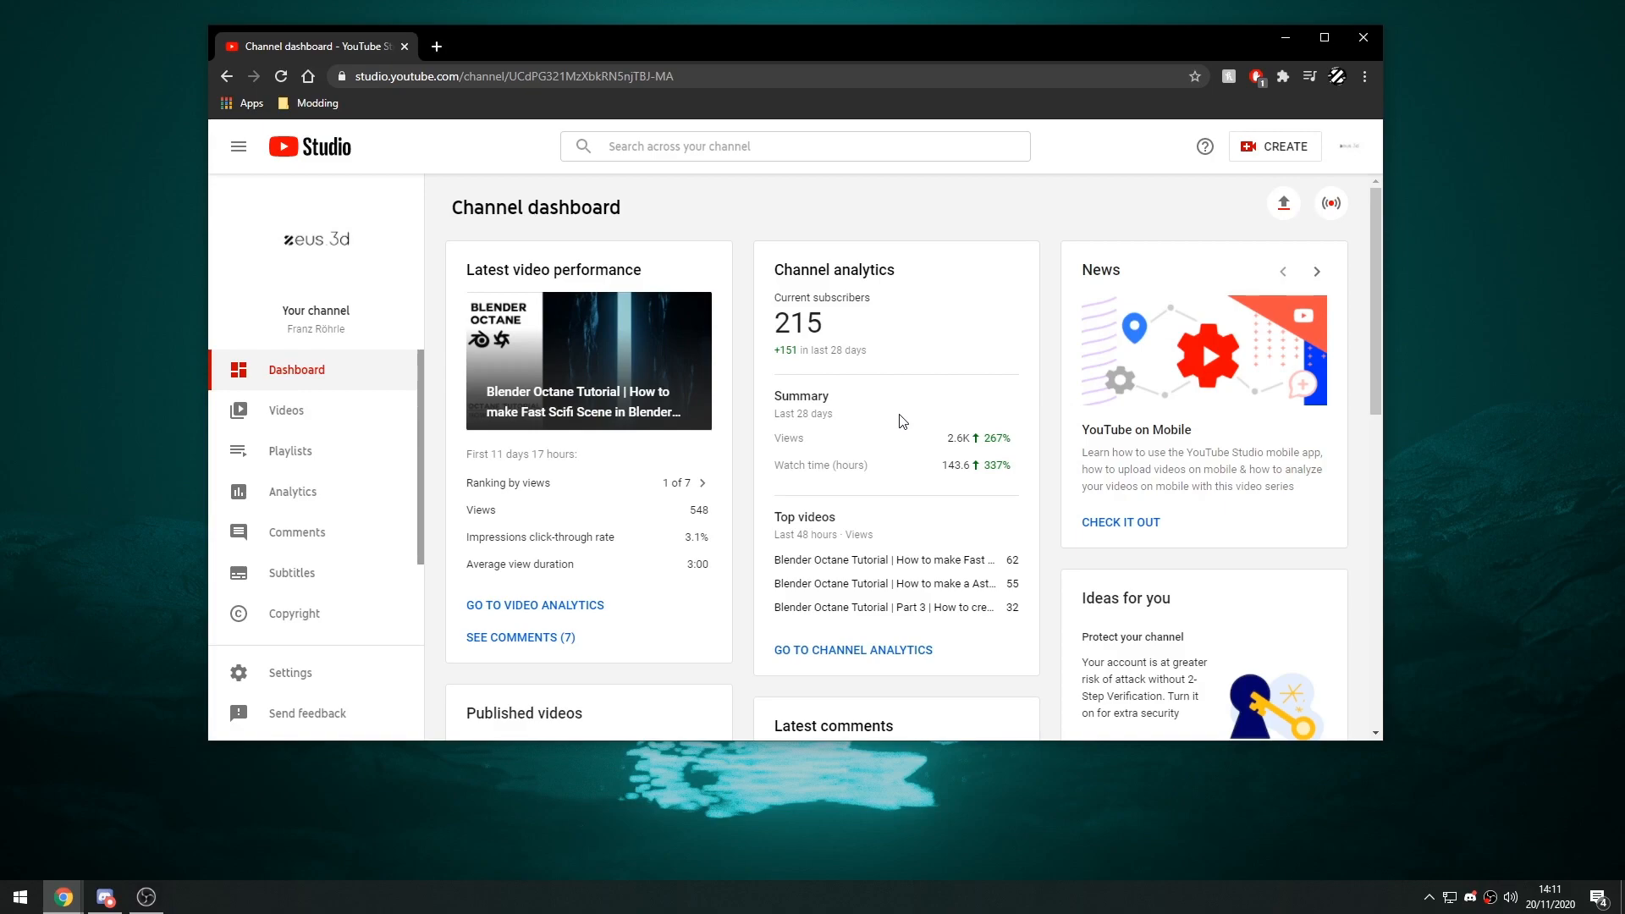
pyautogui.moveTo(773, 63); pyautogui.dragTo(748, 63)
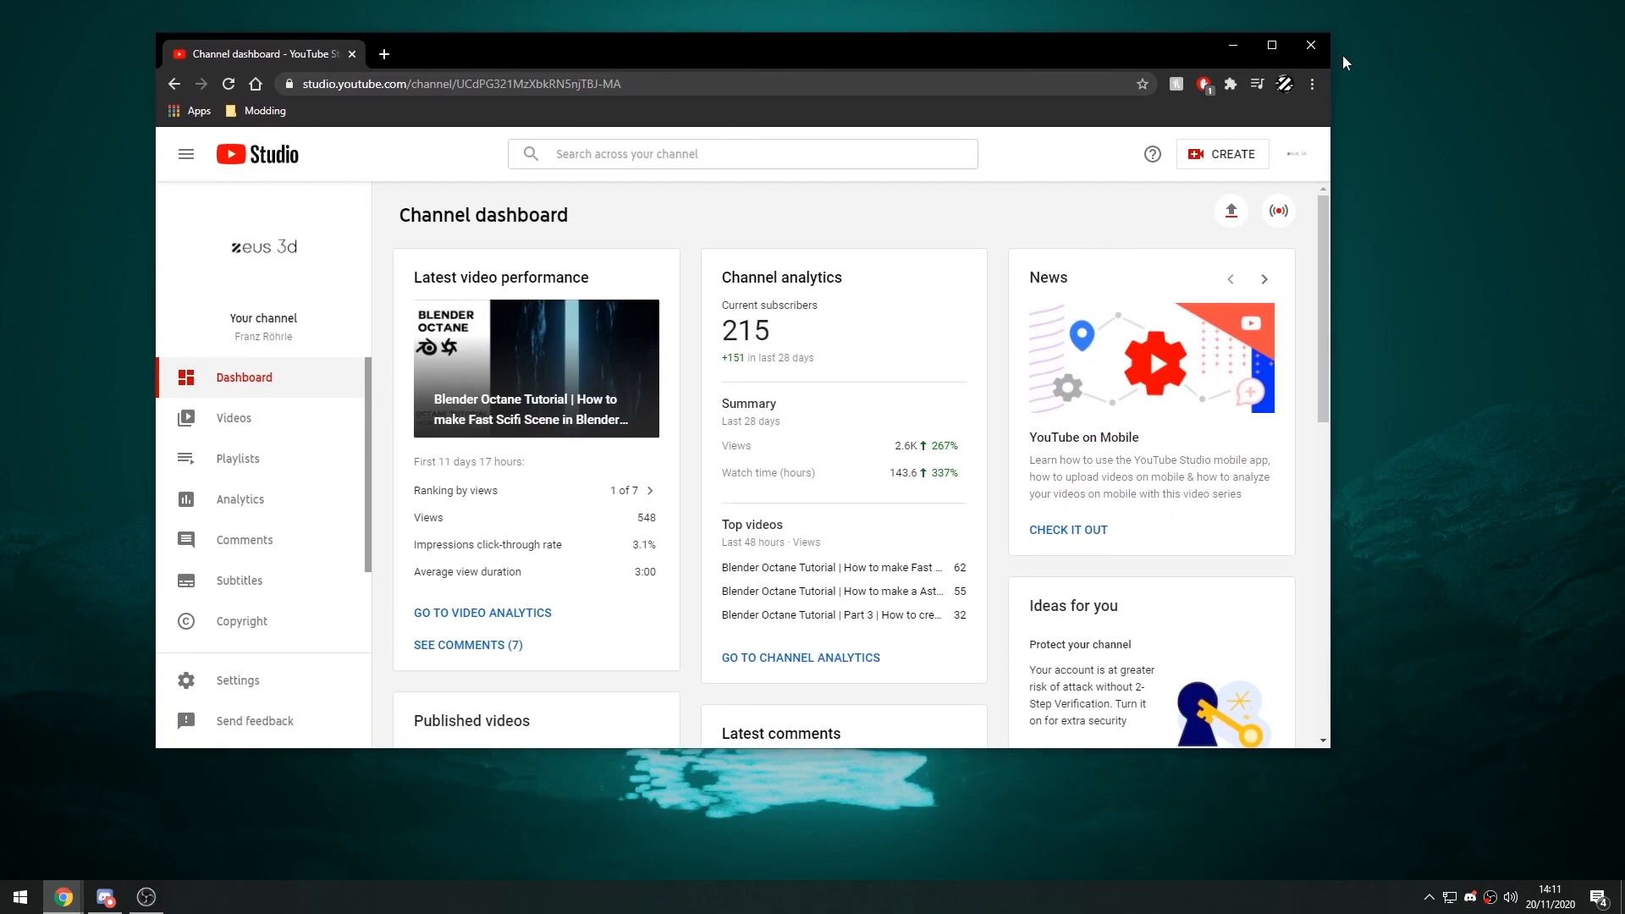
pyautogui.click(1312, 45)
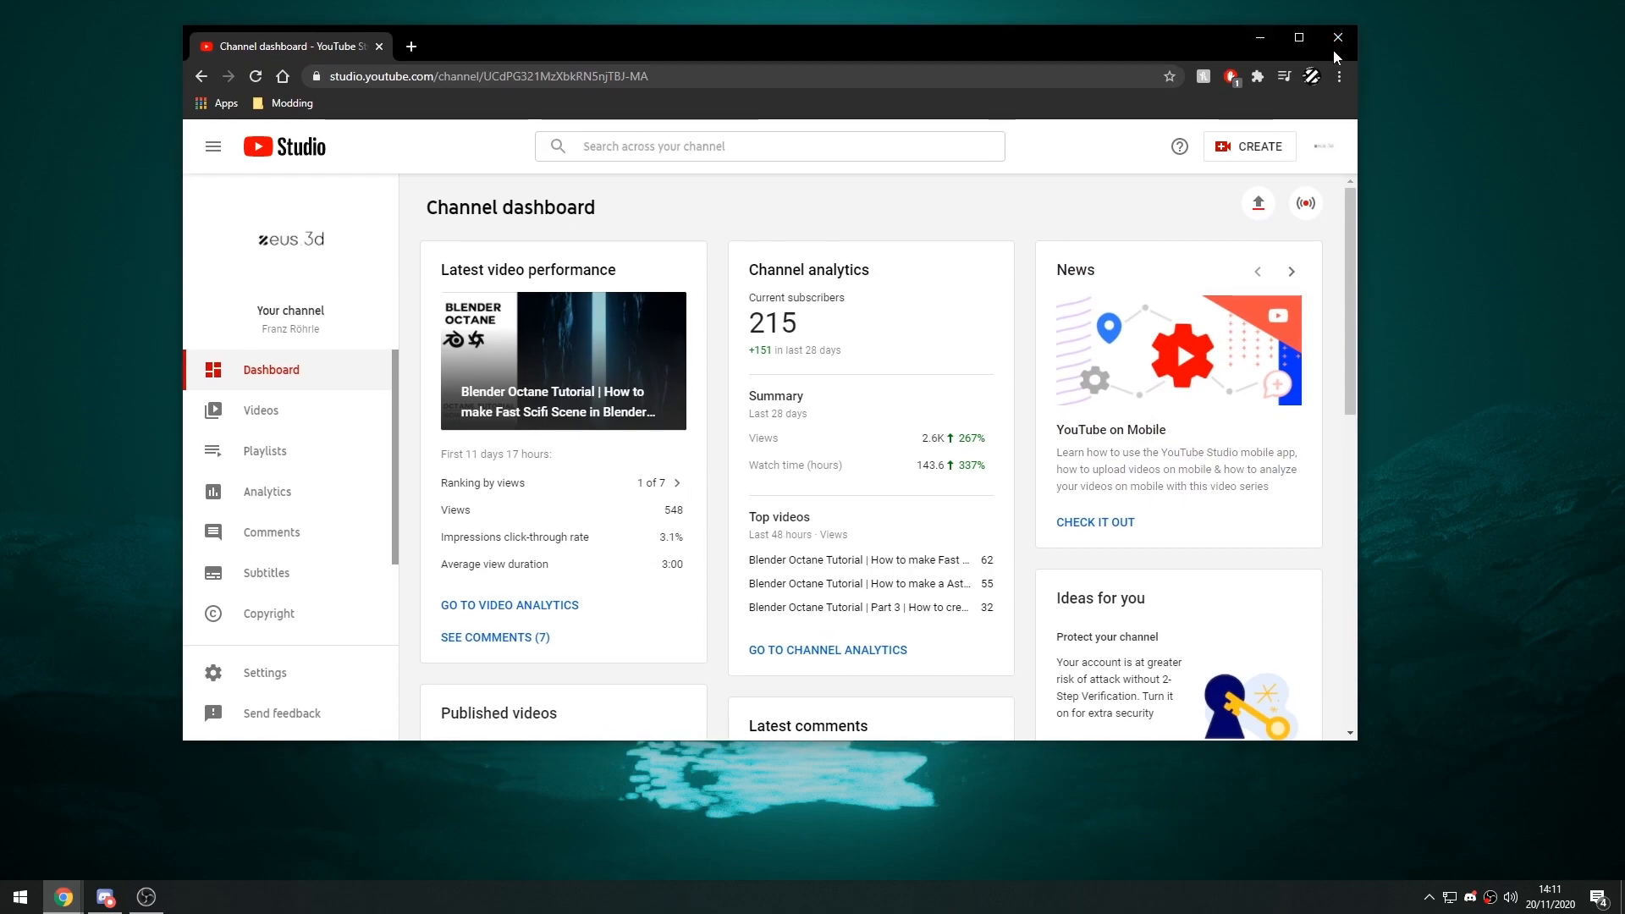
# Launch Blender Octane Edition 2.83 and OctaneServer Prime.
pyautogui.click(10, 896)
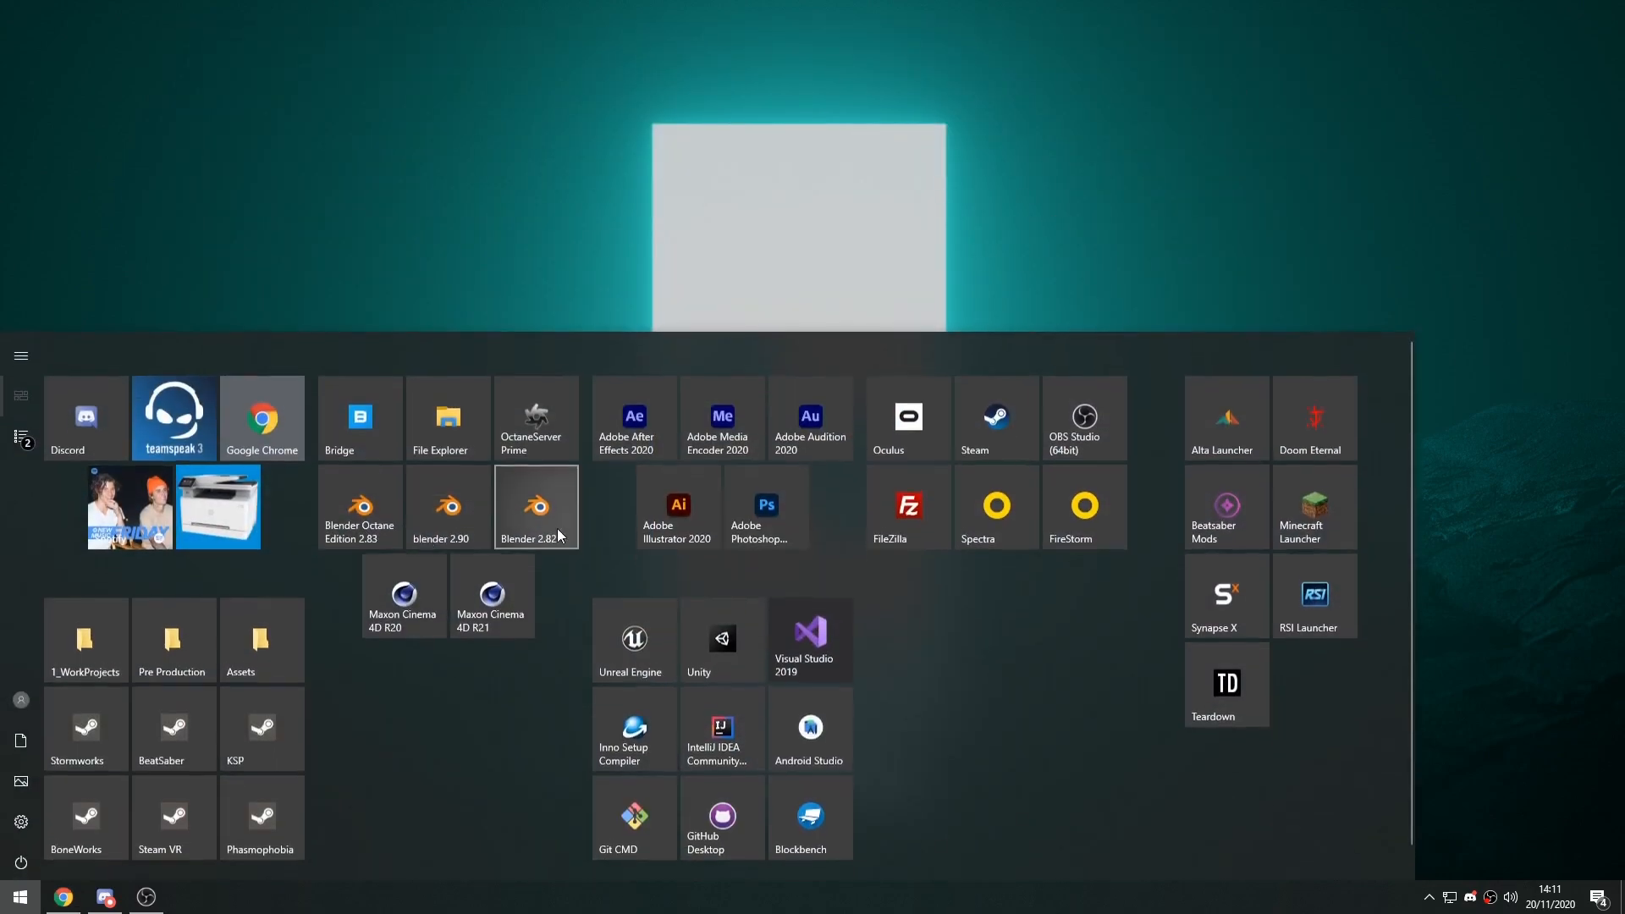
pyautogui.click(363, 508)
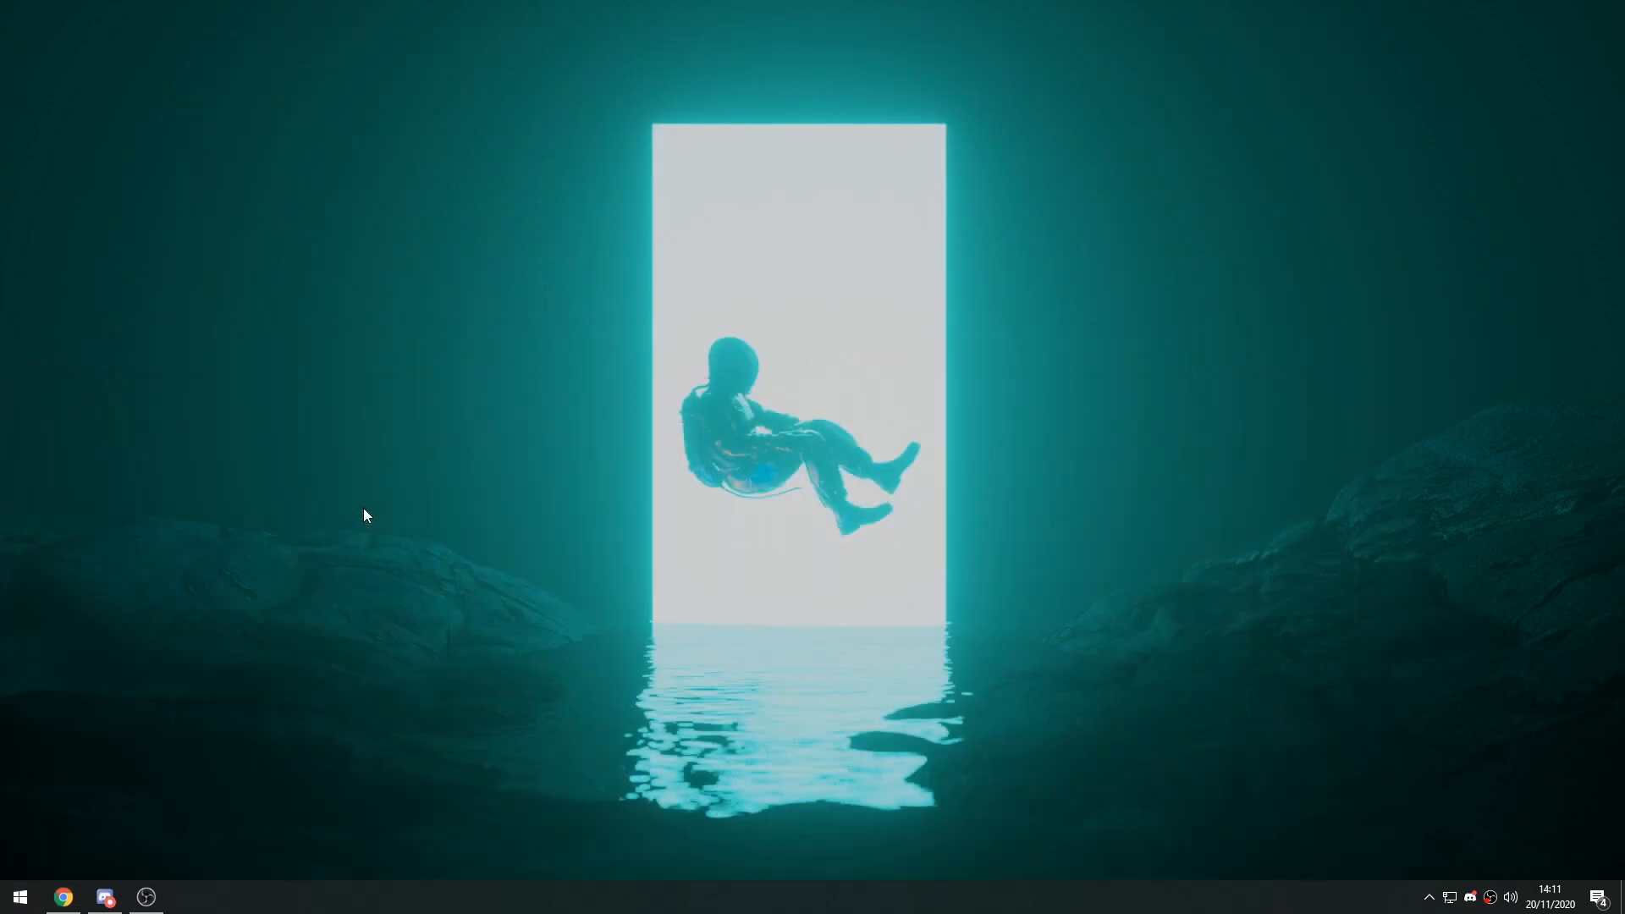
pyautogui.click(19, 897)
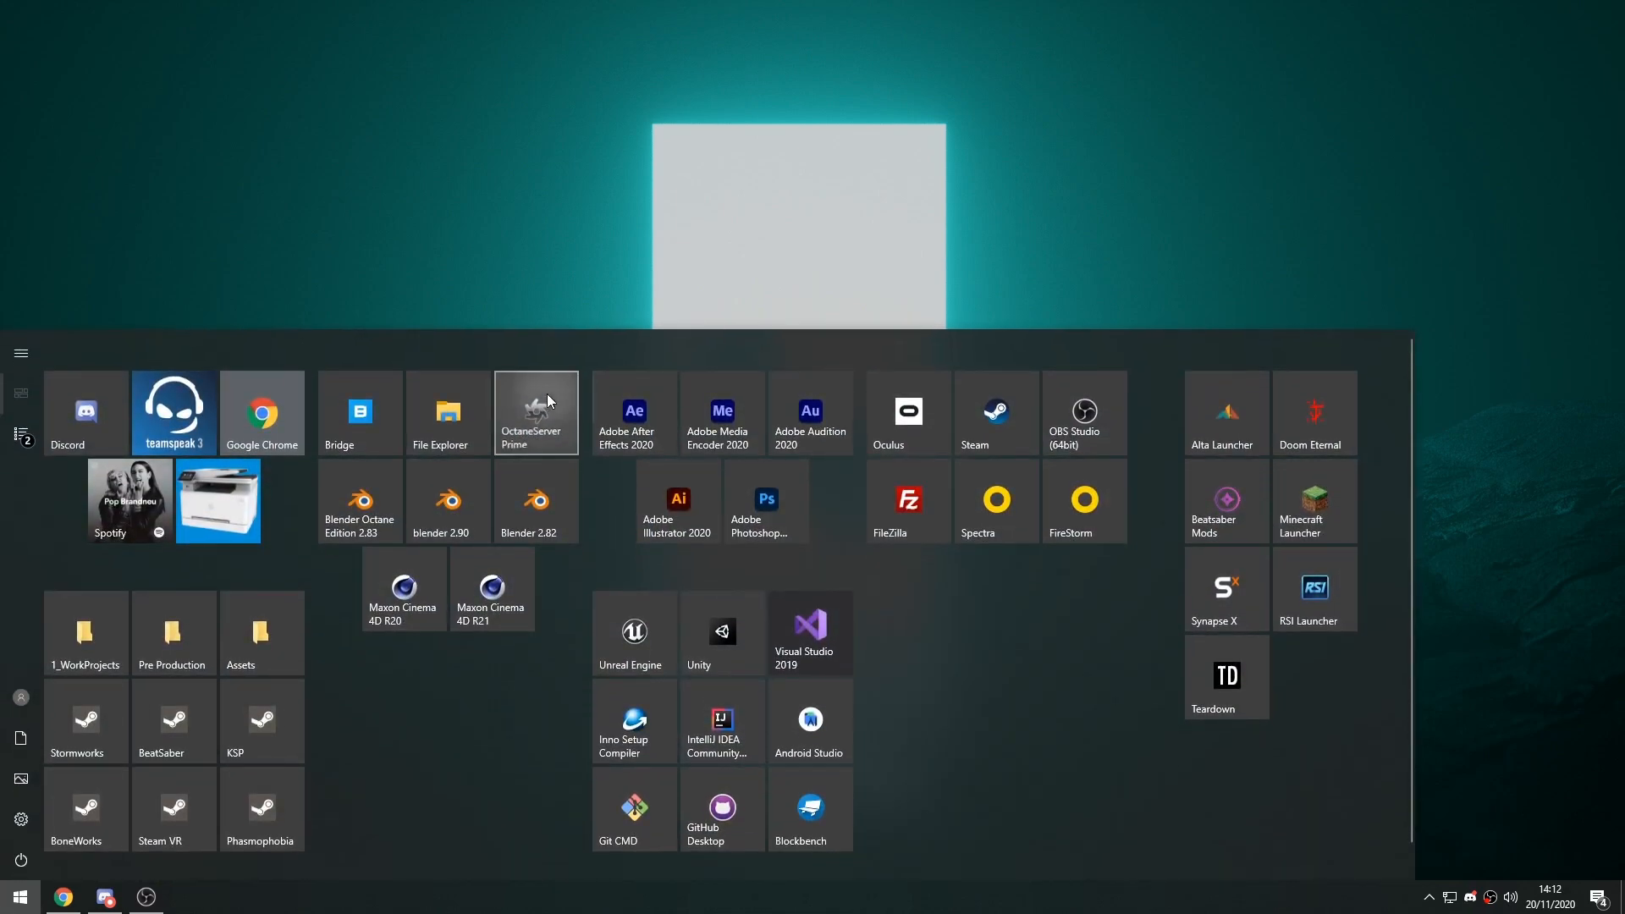
pyautogui.click(547, 394)
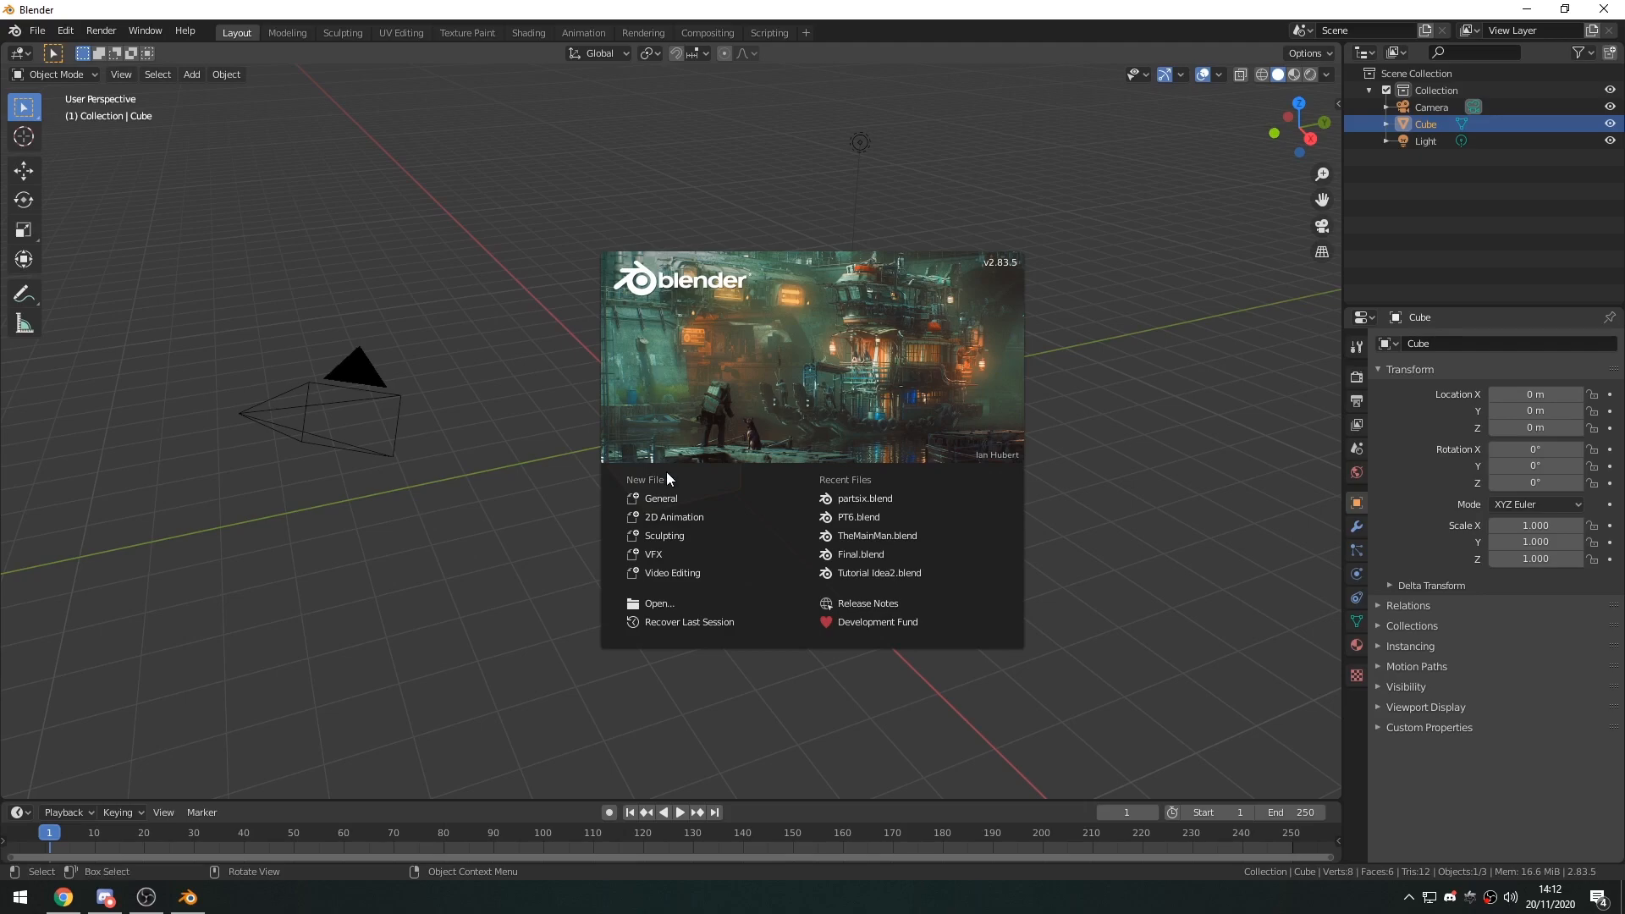
# Start a new General file and delete the default cube and light, keeping the camera.
pyautogui.click(668, 496)
pyautogui.moveTo(642, 478); pyautogui.dragTo(608, 284, button='middle')
pyautogui.keyDown('shift'); pyautogui.click(822, 153); pyautogui.keyUp('shift')
pyautogui.press('Delete')
# Add a plane mesh at the world origin.
pyautogui.moveTo(983, 555); pyautogui.dragTo(595, 460, button='middle')
pyautogui.hotkey('shift', 'a')
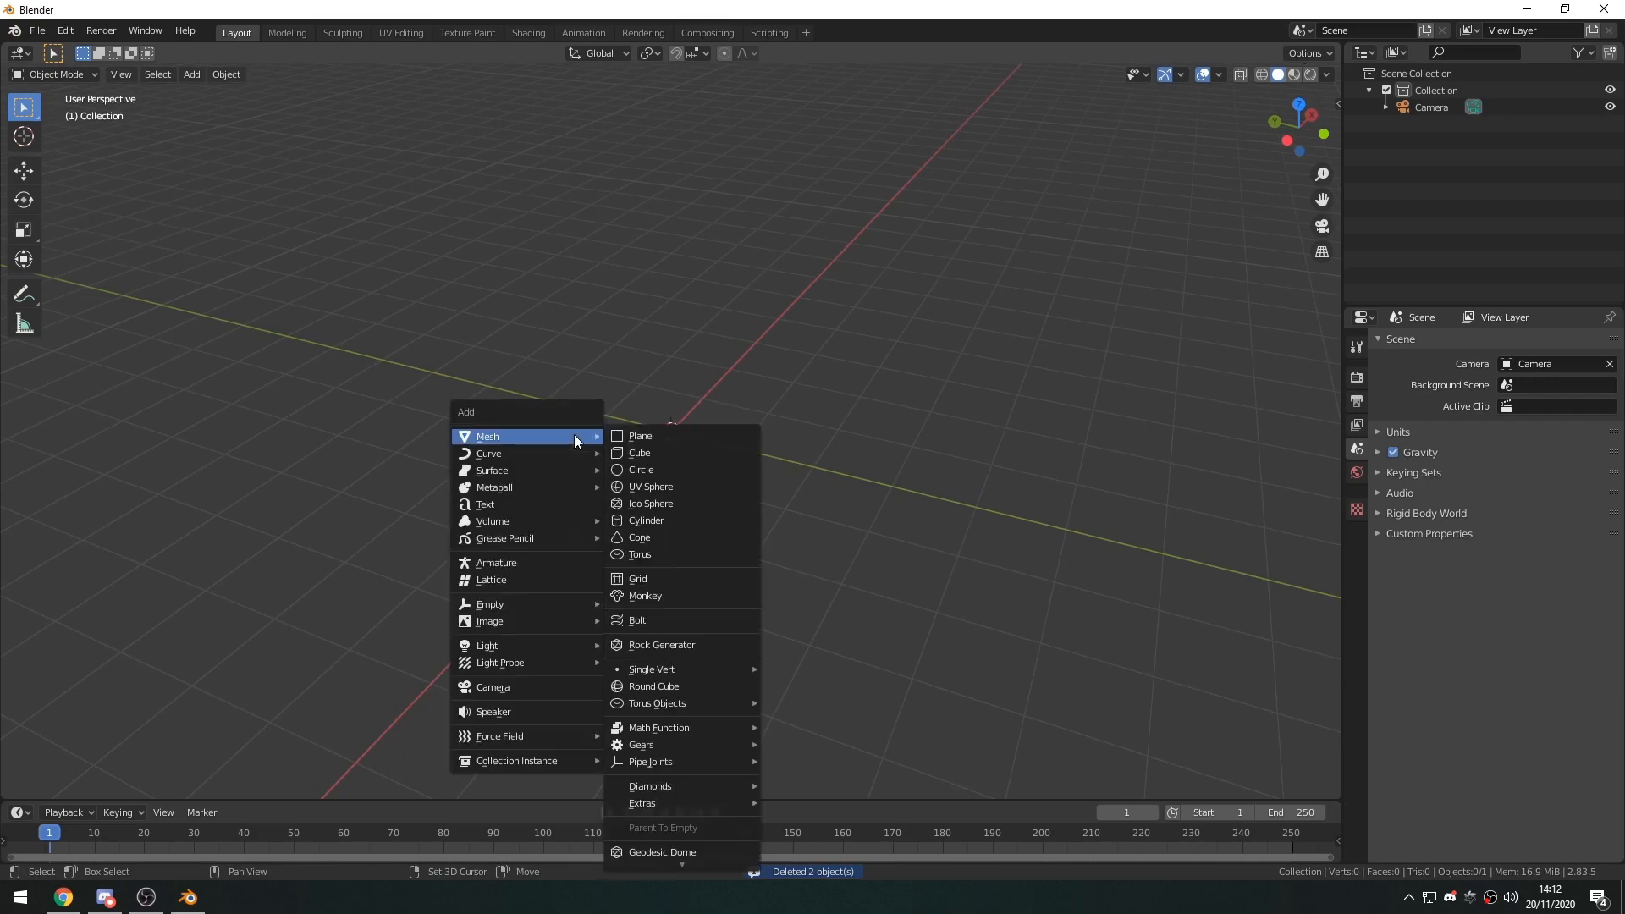
pyautogui.click(648, 436)
pyautogui.moveTo(625, 460); pyautogui.dragTo(660, 497, button='middle')
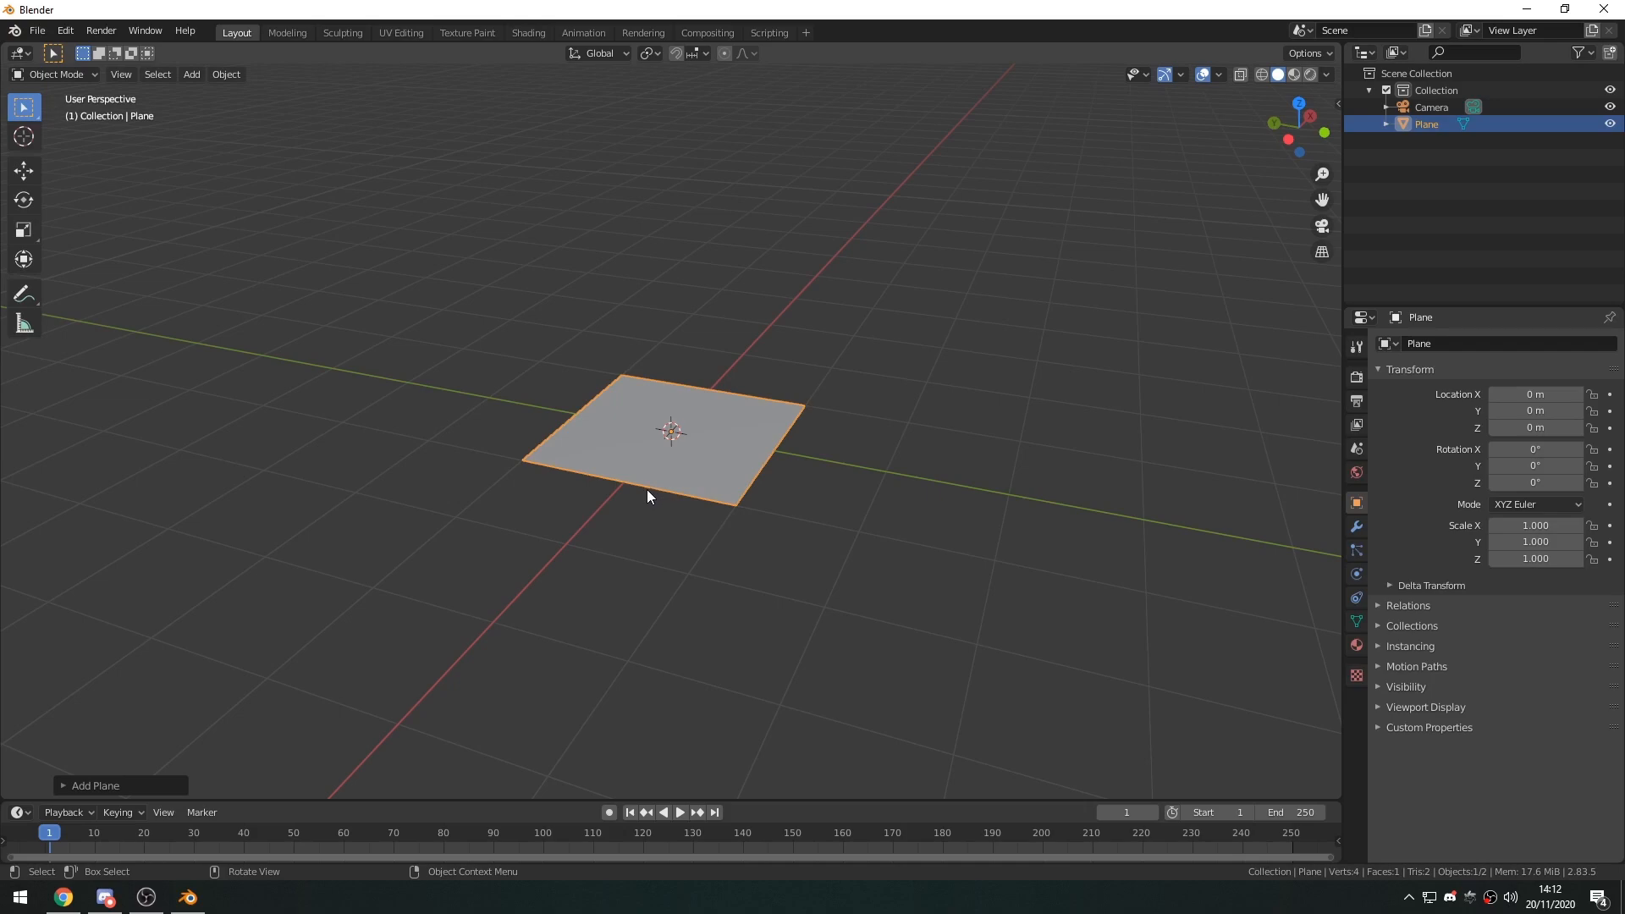
pyautogui.moveTo(787, 598); pyautogui.dragTo(758, 511, button='middle')
# Set the plane's scale to 3 on the X, Y and Z axes.
pyautogui.press('s')
pyautogui.press('Escape')
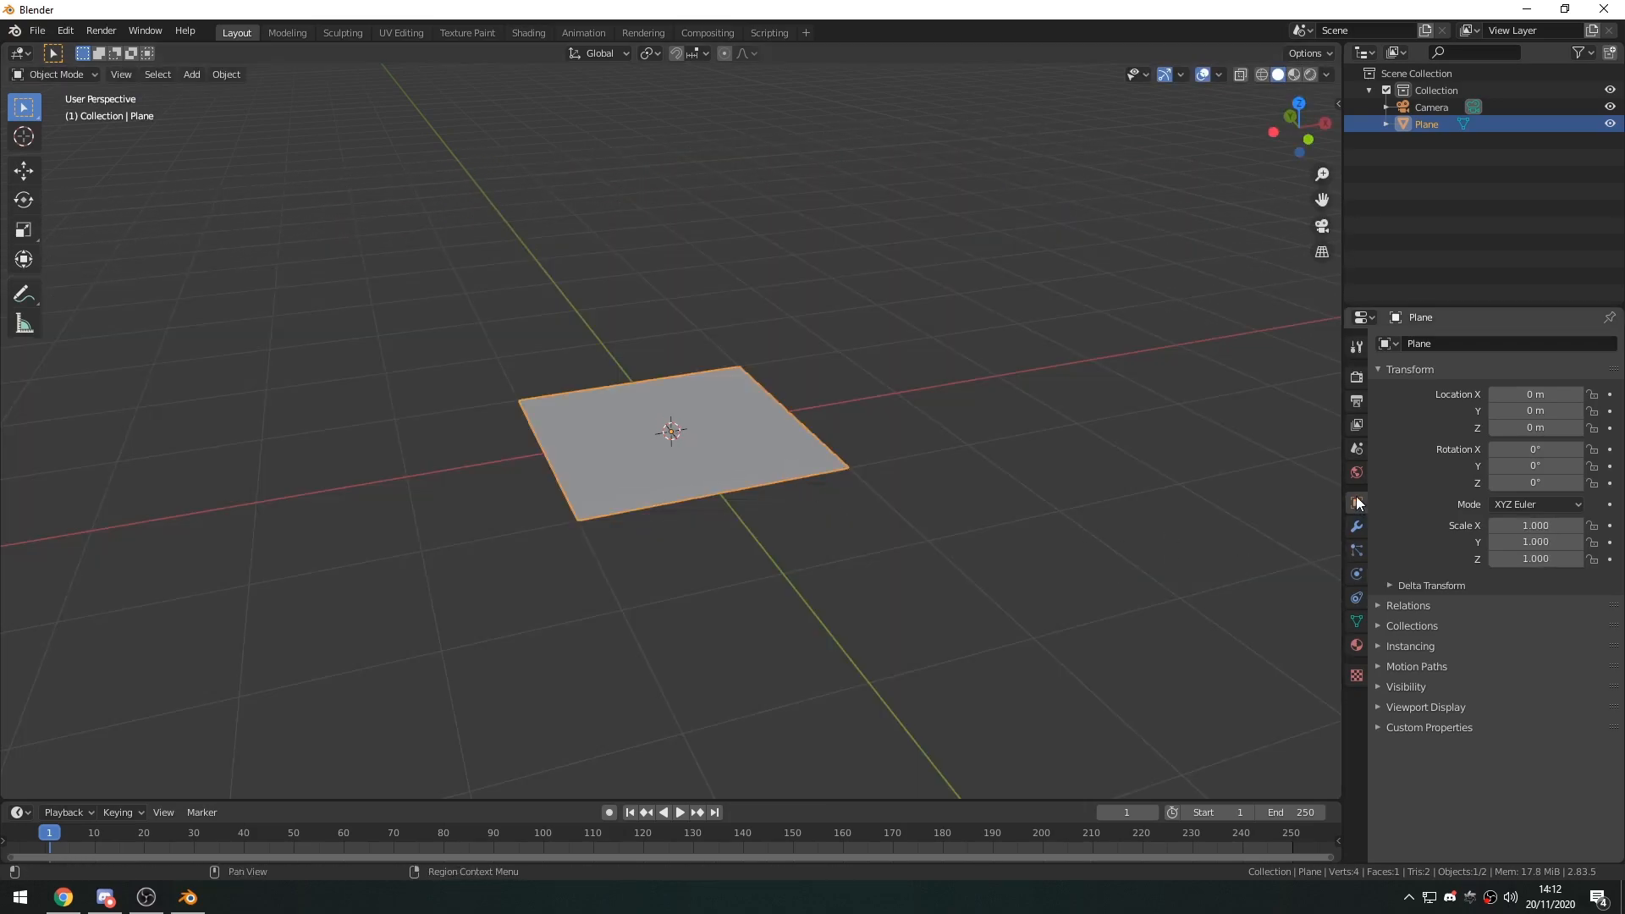
pyautogui.moveTo(1549, 527); pyautogui.dragTo(1549, 558)
pyautogui.write('3')
pyautogui.press('Return')
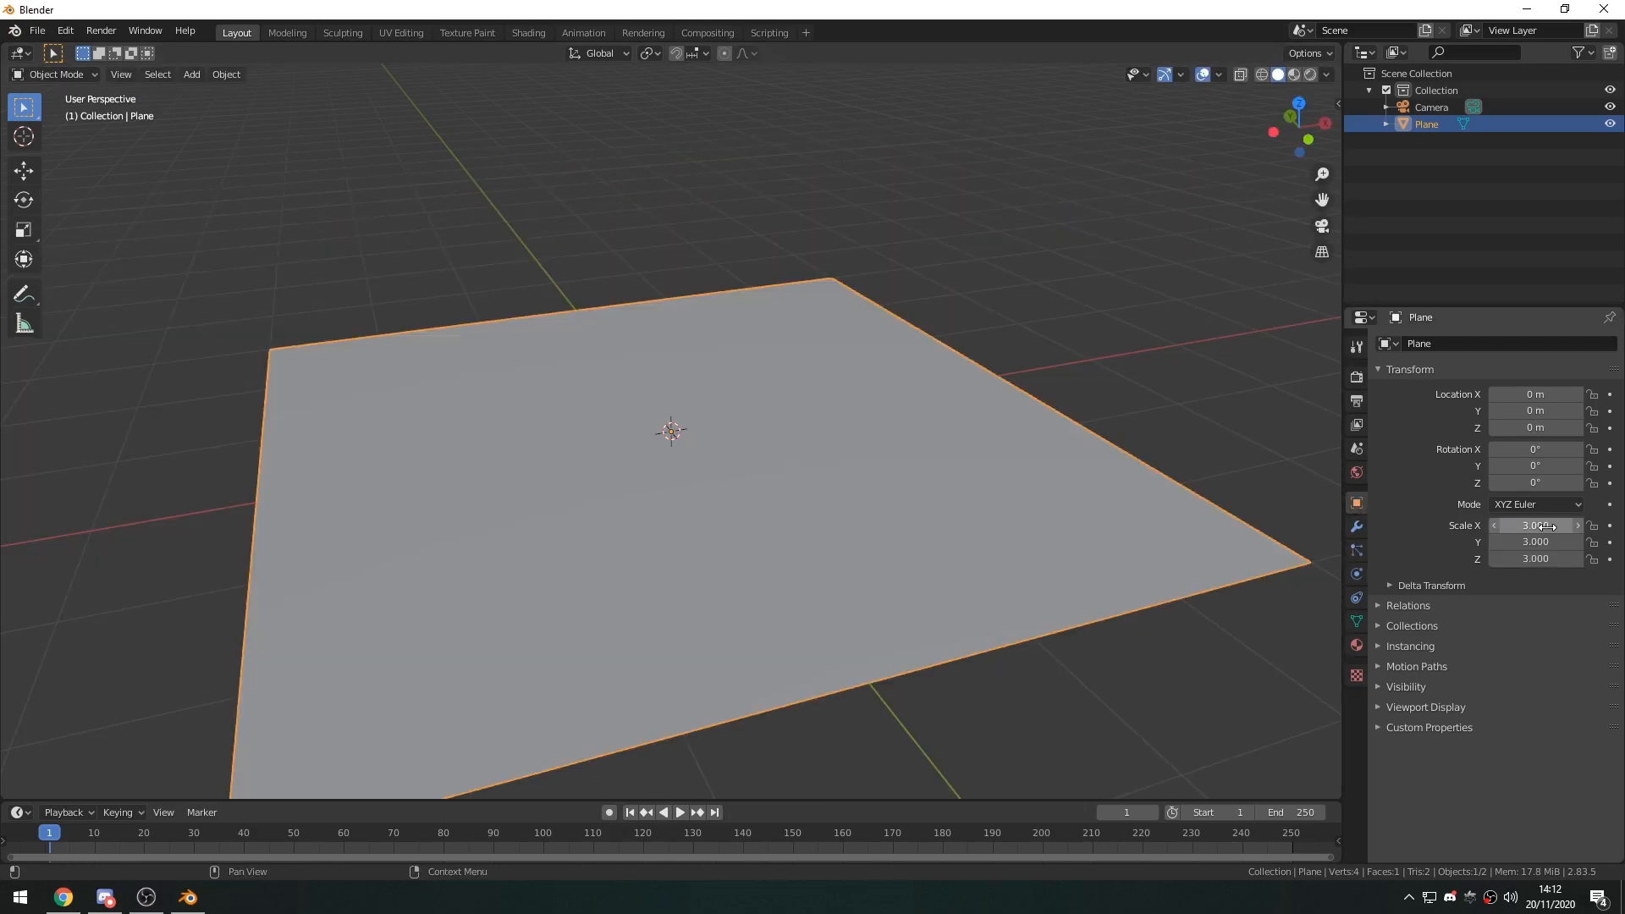
pyautogui.scroll(-4, 829, 506)
pyautogui.scroll(2, 861, 521)
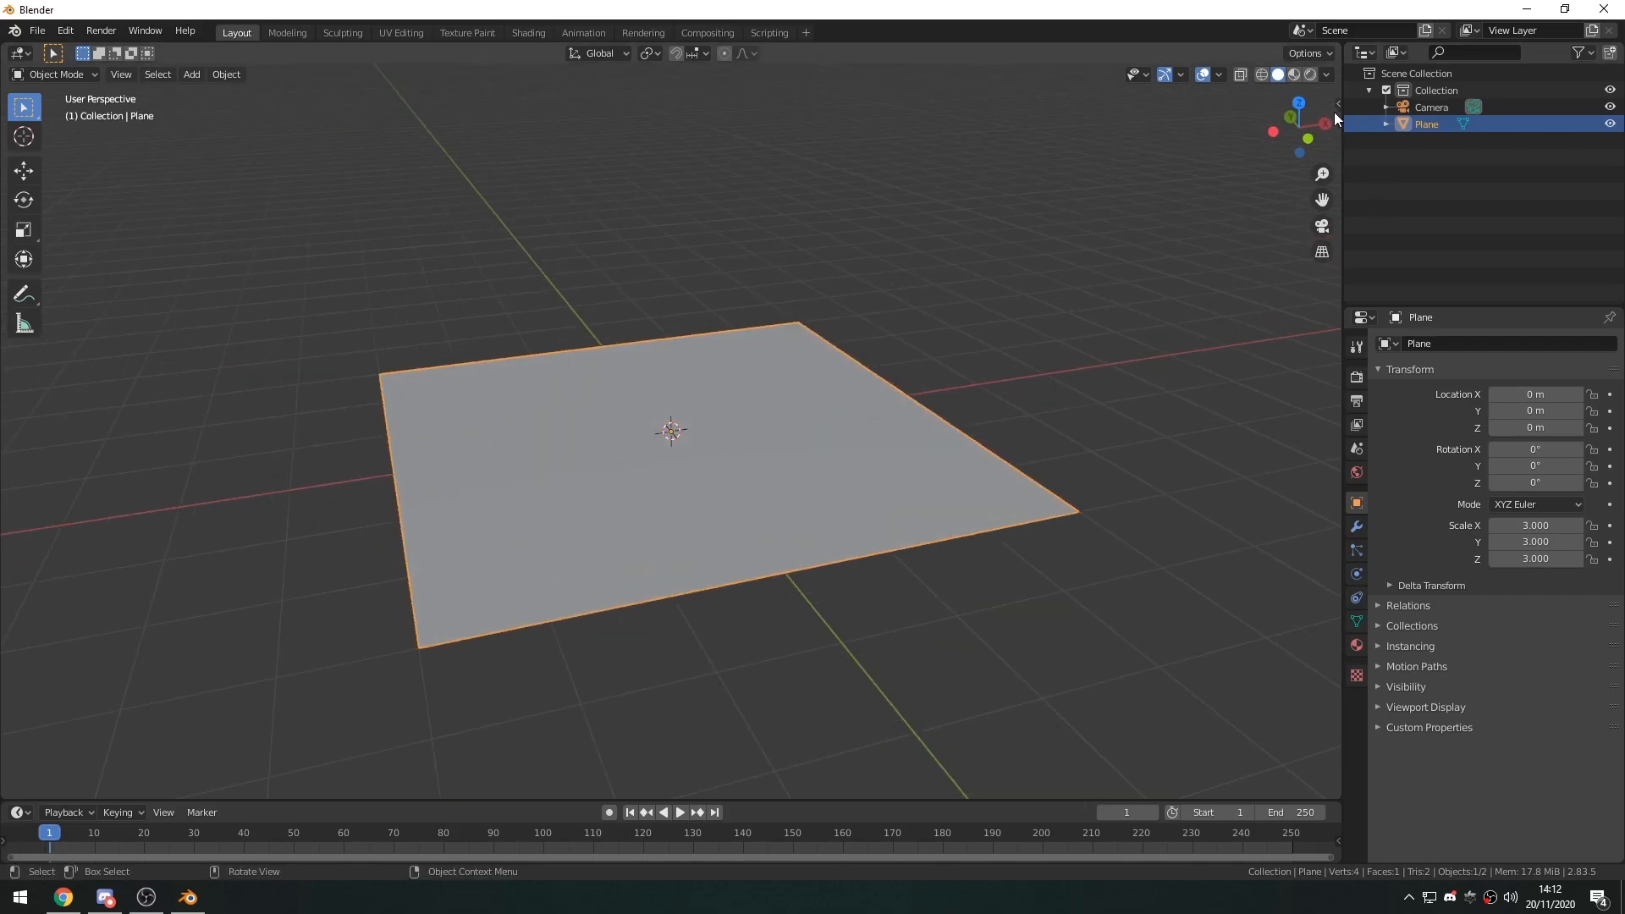
# Split the 3D viewport into two side-by-side areas and turn the new one into a Shader Editor.
pyautogui.moveTo(1337, 47); pyautogui.dragTo(721, 80)
pyautogui.click(744, 52)
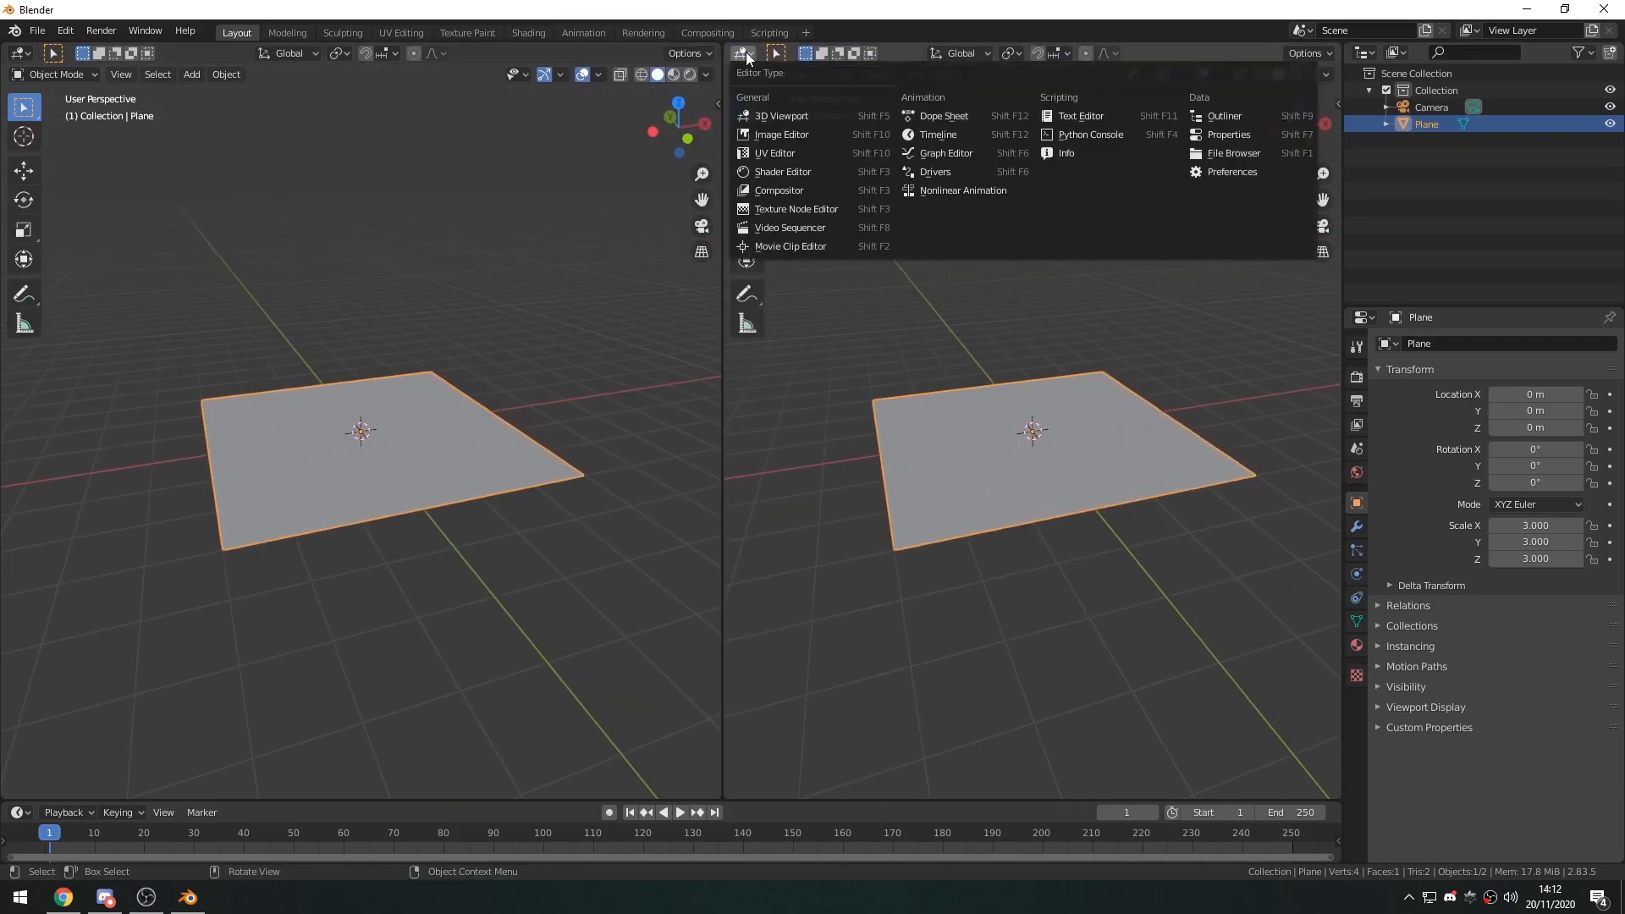
pyautogui.click(790, 173)
pyautogui.press('n')
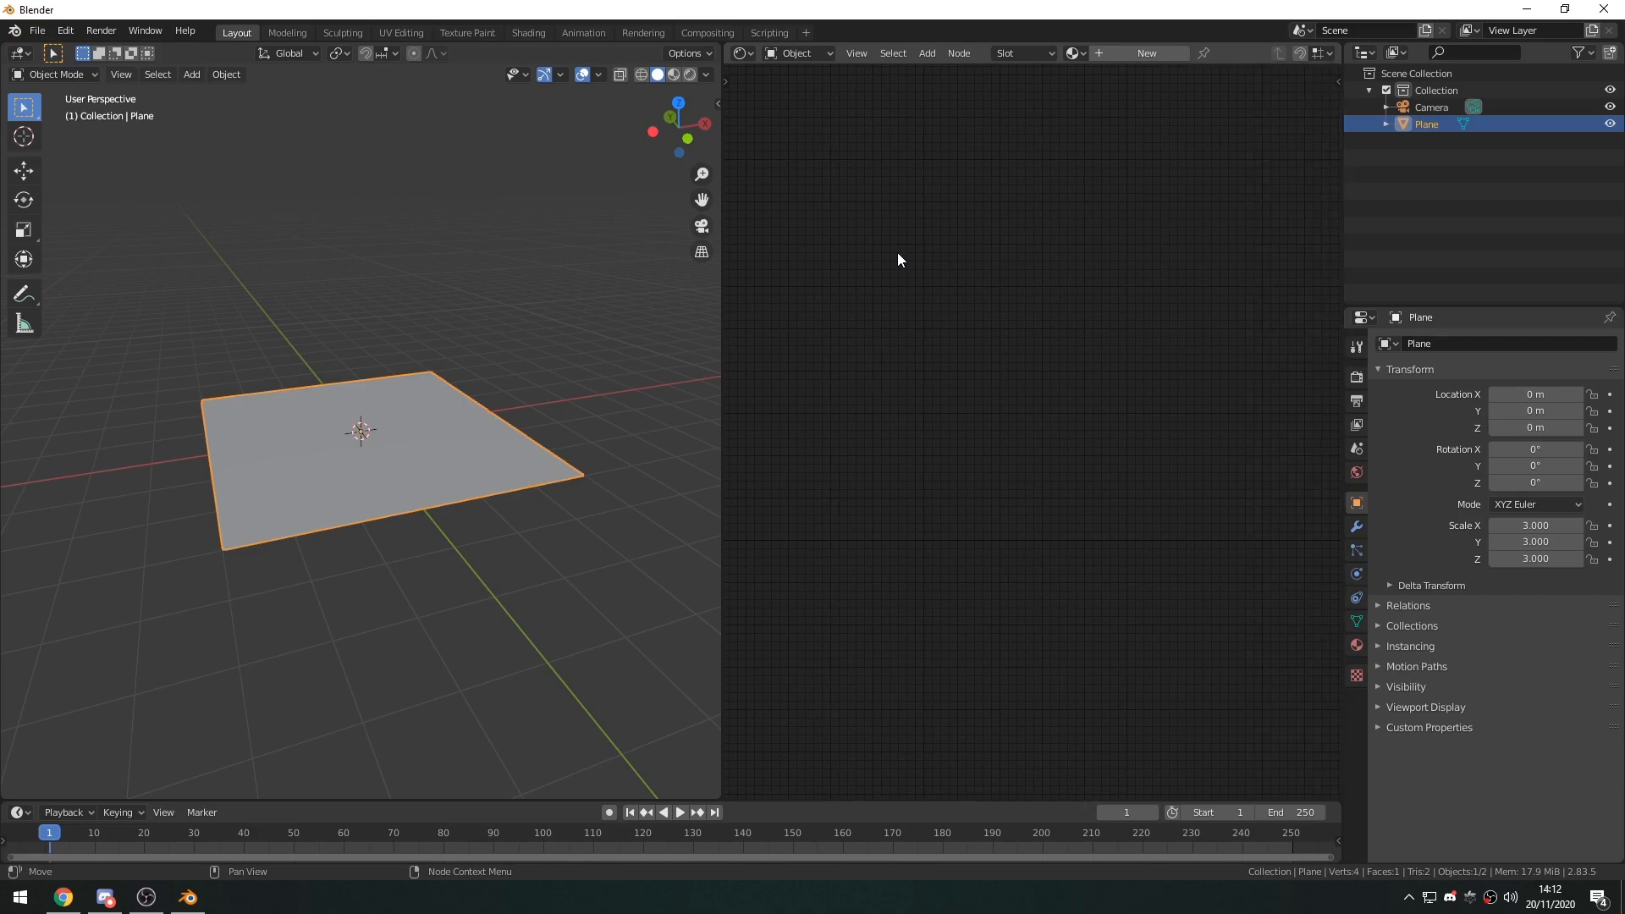
# Switch the scene's render engine to Octane.
pyautogui.click(1071, 53)
pyautogui.click(1356, 377)
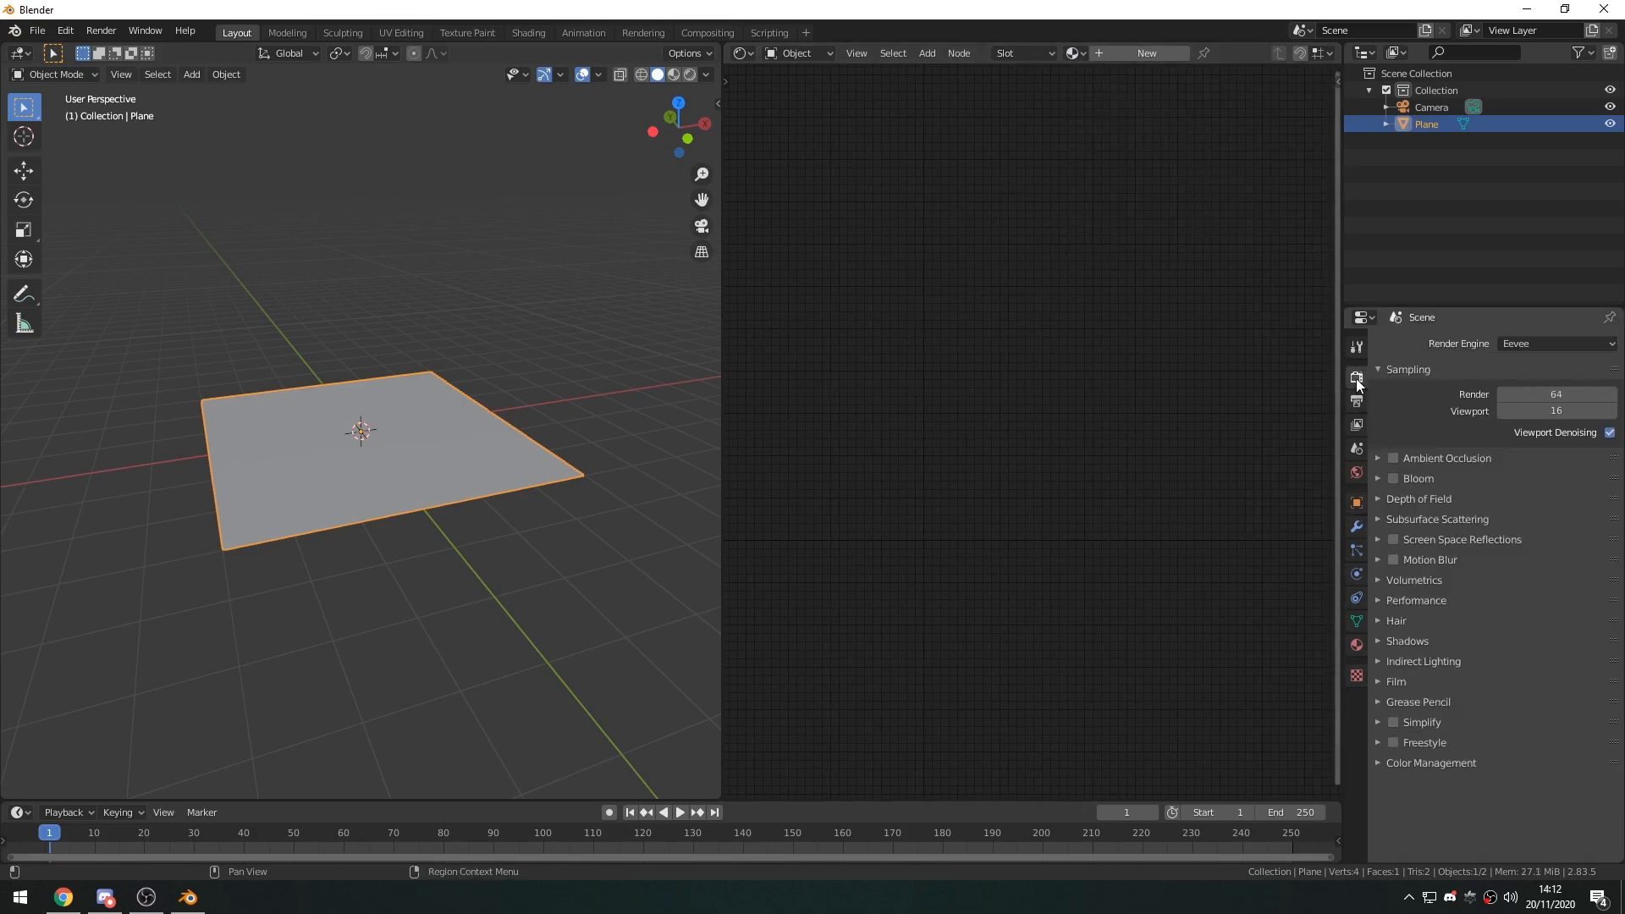
pyautogui.click(1536, 342)
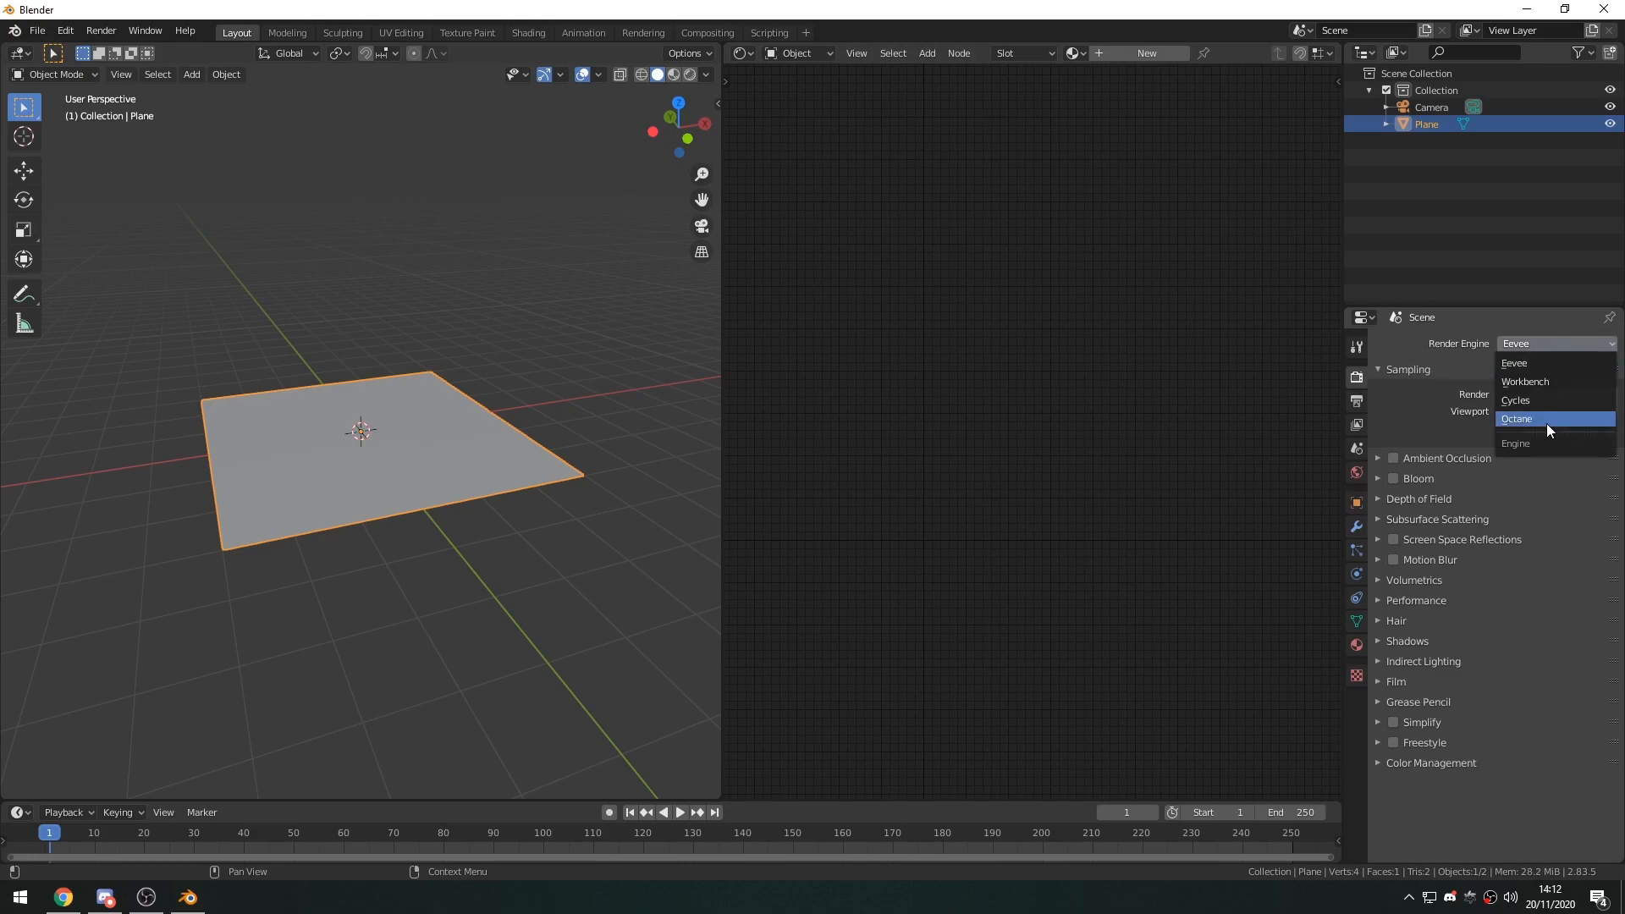
pyautogui.click(1546, 423)
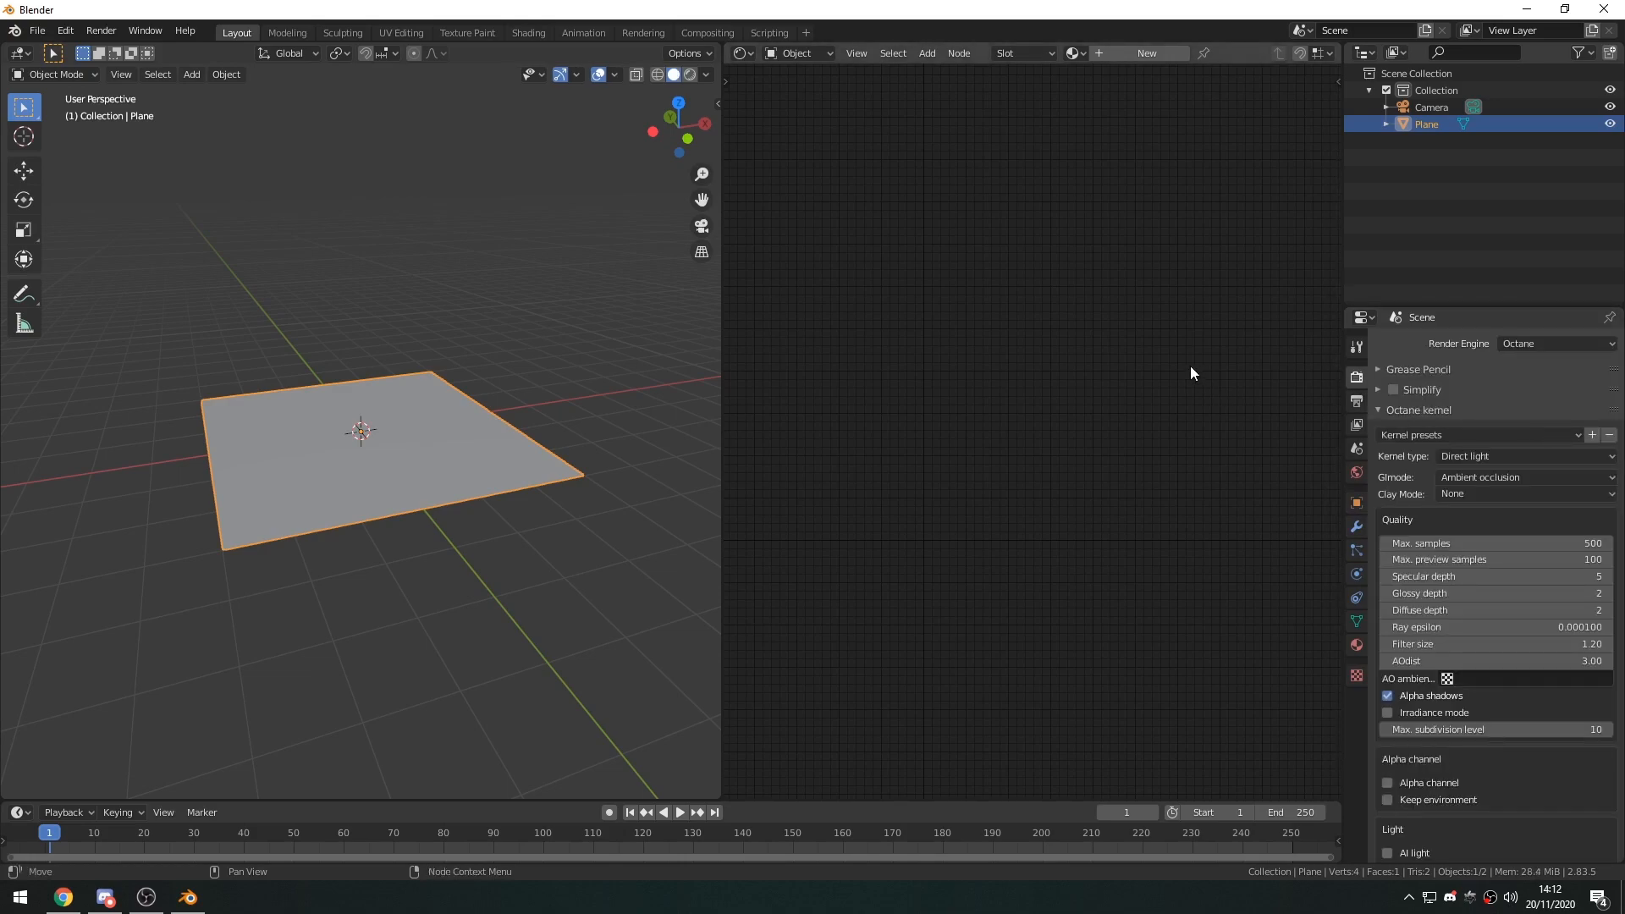
# Assign the existing Material to the plane and delete its Principled BSDF node, keeping the Material Output.
pyautogui.click(1072, 54)
pyautogui.click(1108, 79)
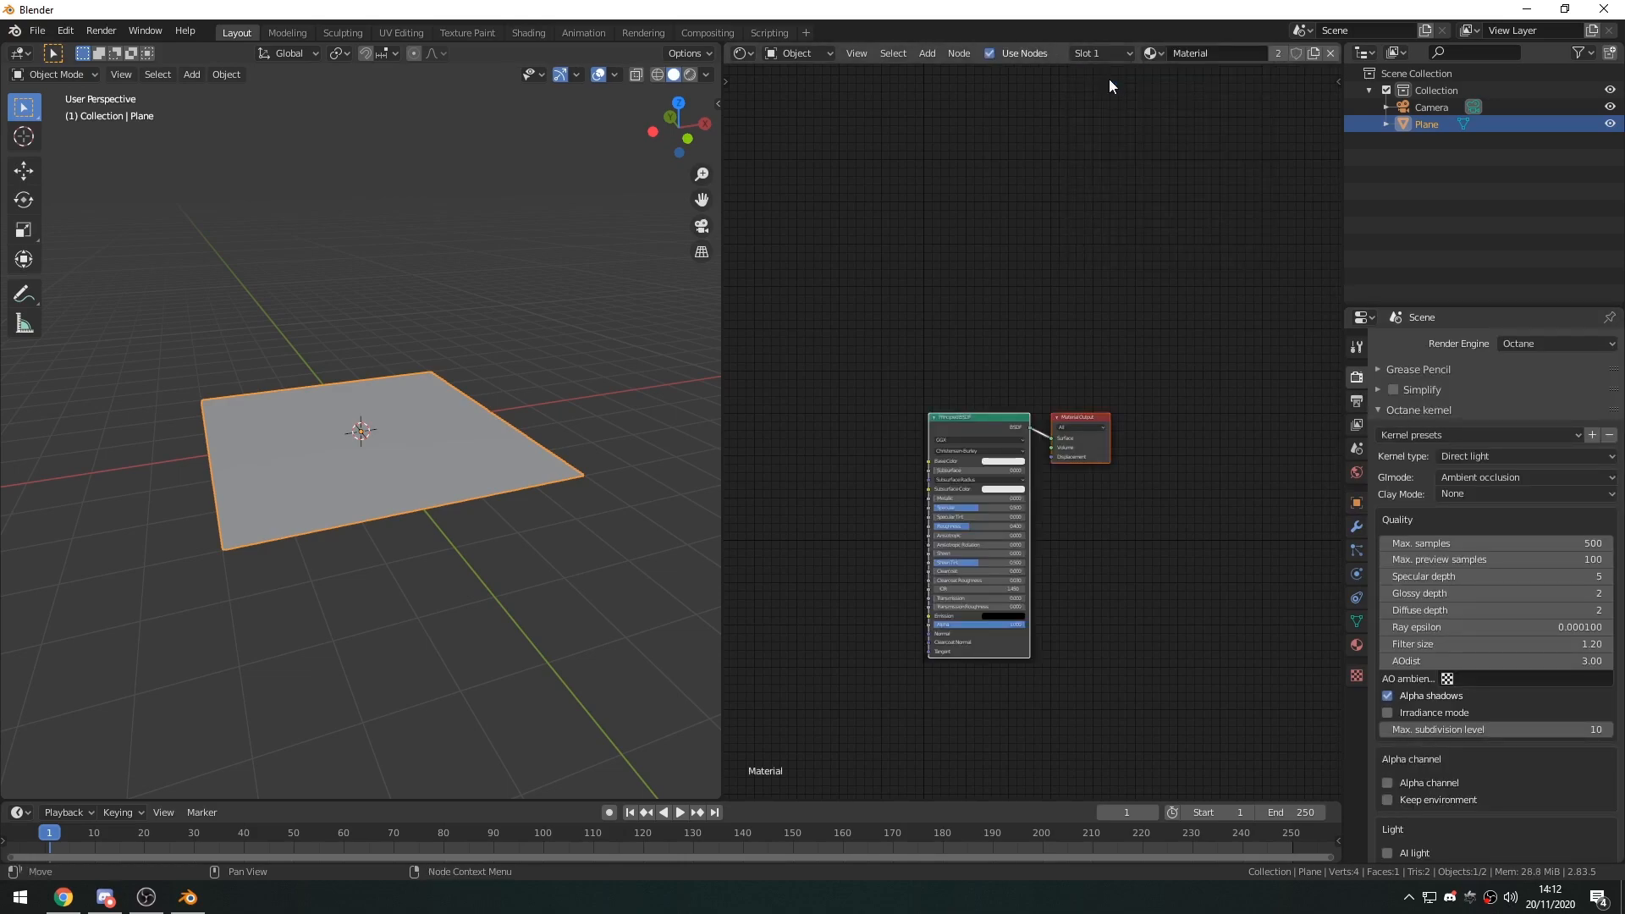
pyautogui.moveTo(953, 528); pyautogui.dragTo(1068, 408, button='middle')
pyautogui.scroll(1, 1178, 313)
pyautogui.click(1204, 352)
pyautogui.moveTo(1216, 358); pyautogui.dragTo(1181, 389, button='middle')
pyautogui.click(1016, 338)
pyautogui.press('x')
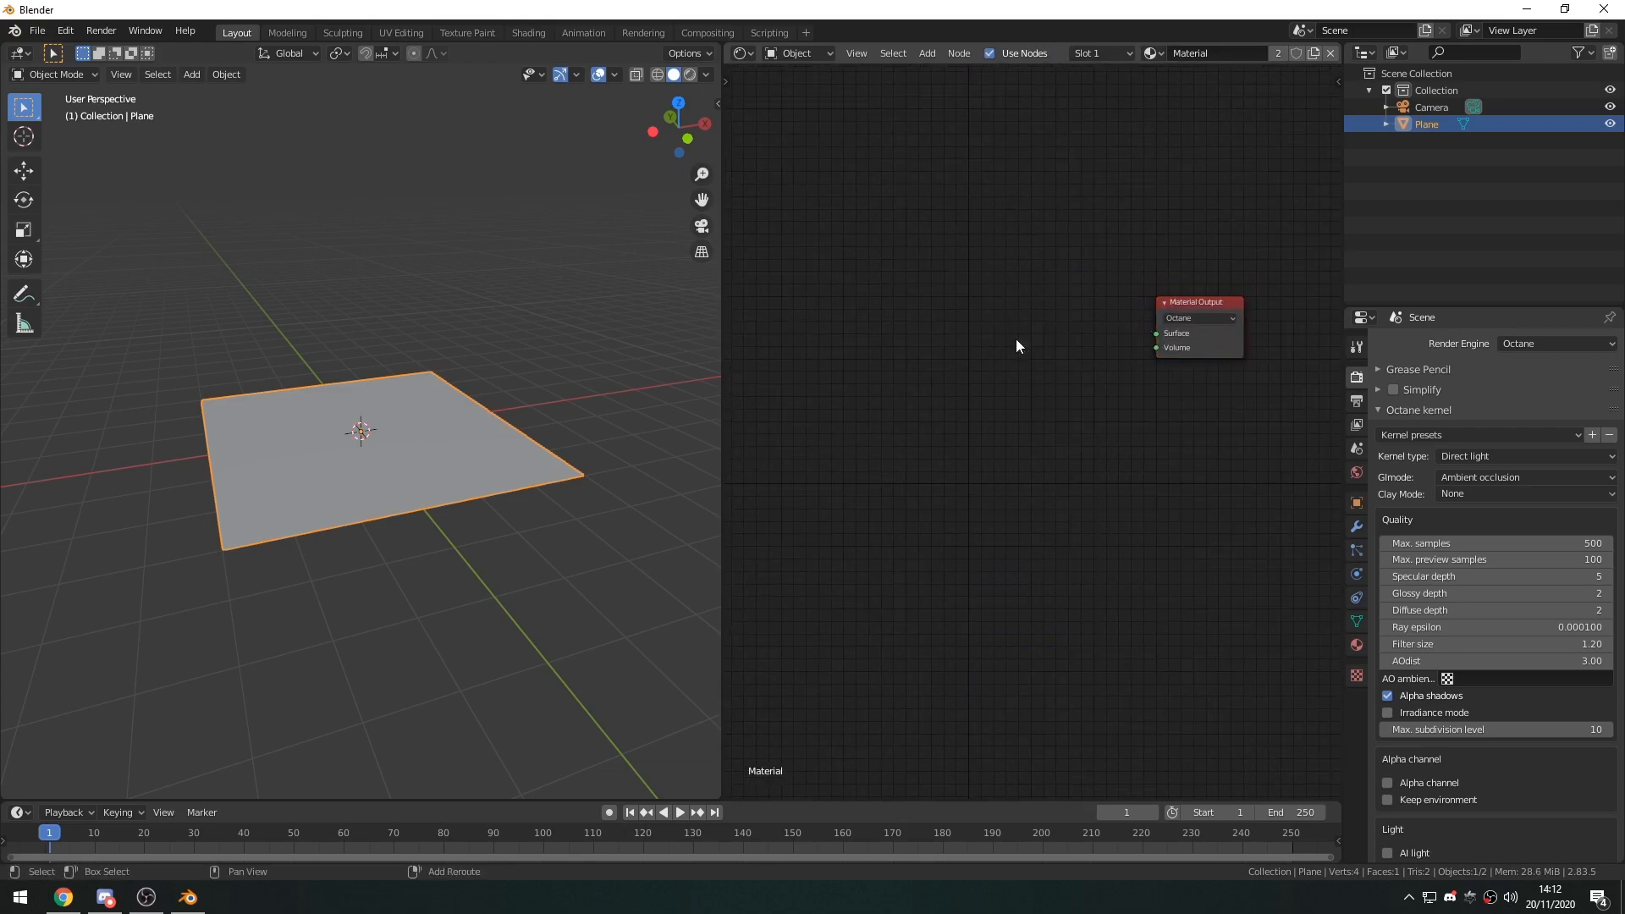
# Add a Metal Material node and connect its OutMat to the Surface input of the Material Output.
pyautogui.hotkey('shift', 'a')
pyautogui.write('gloss')
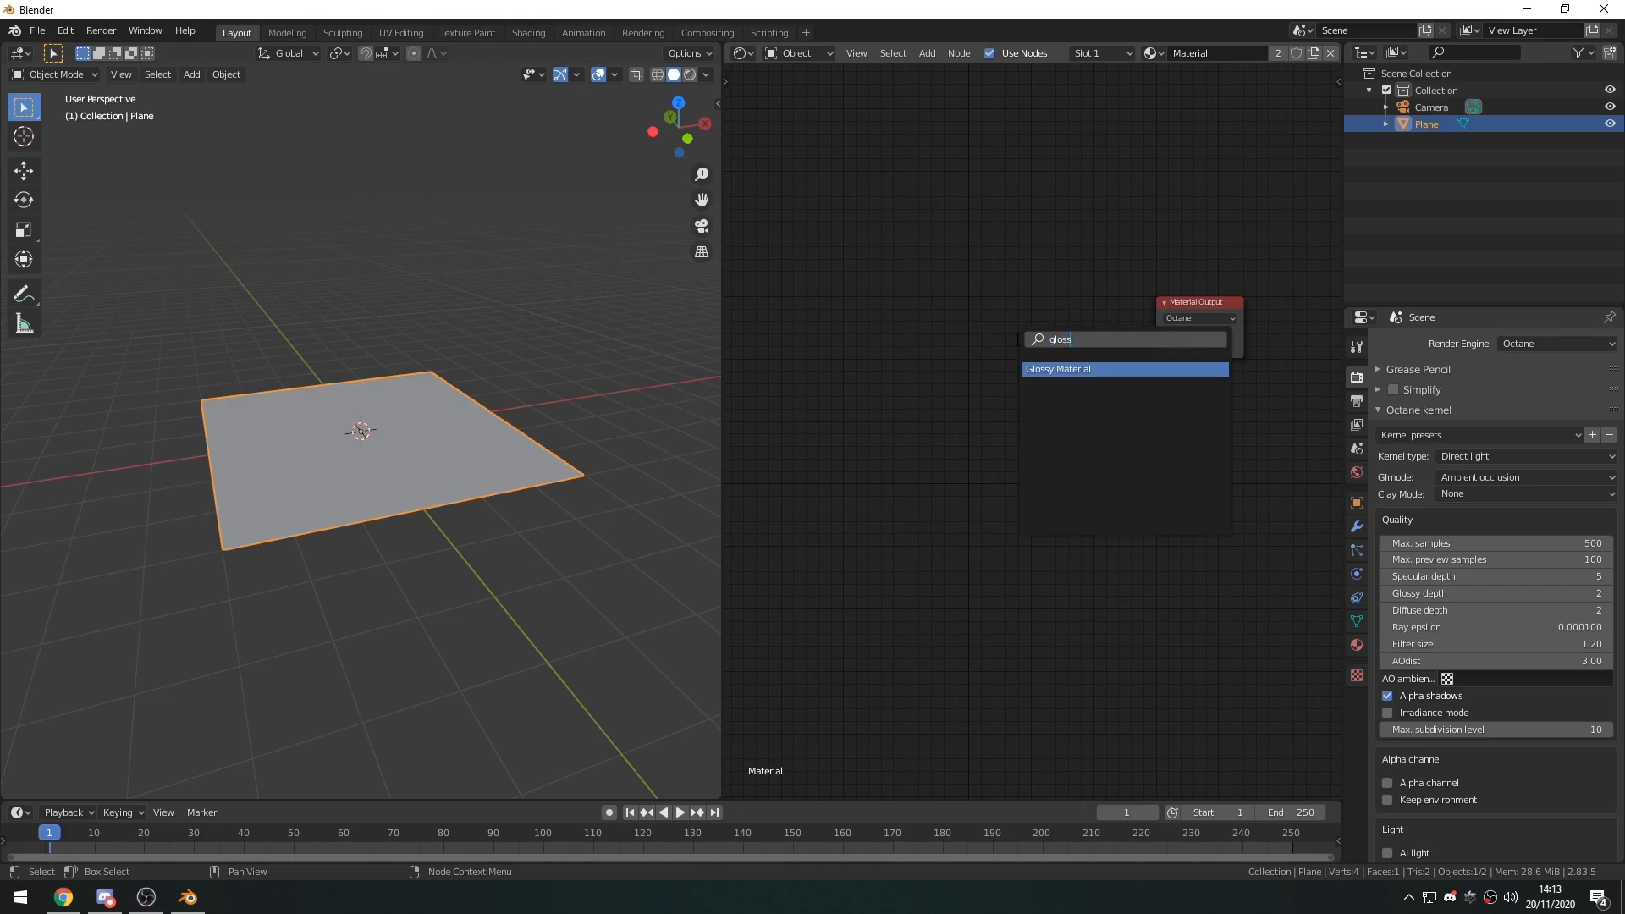
pyautogui.press('BackSpace')
pyautogui.press('BackSpace')
pyautogui.press('BackSpace')
pyautogui.press('BackSpace')
pyautogui.press('BackSpace')
pyautogui.write('melta')
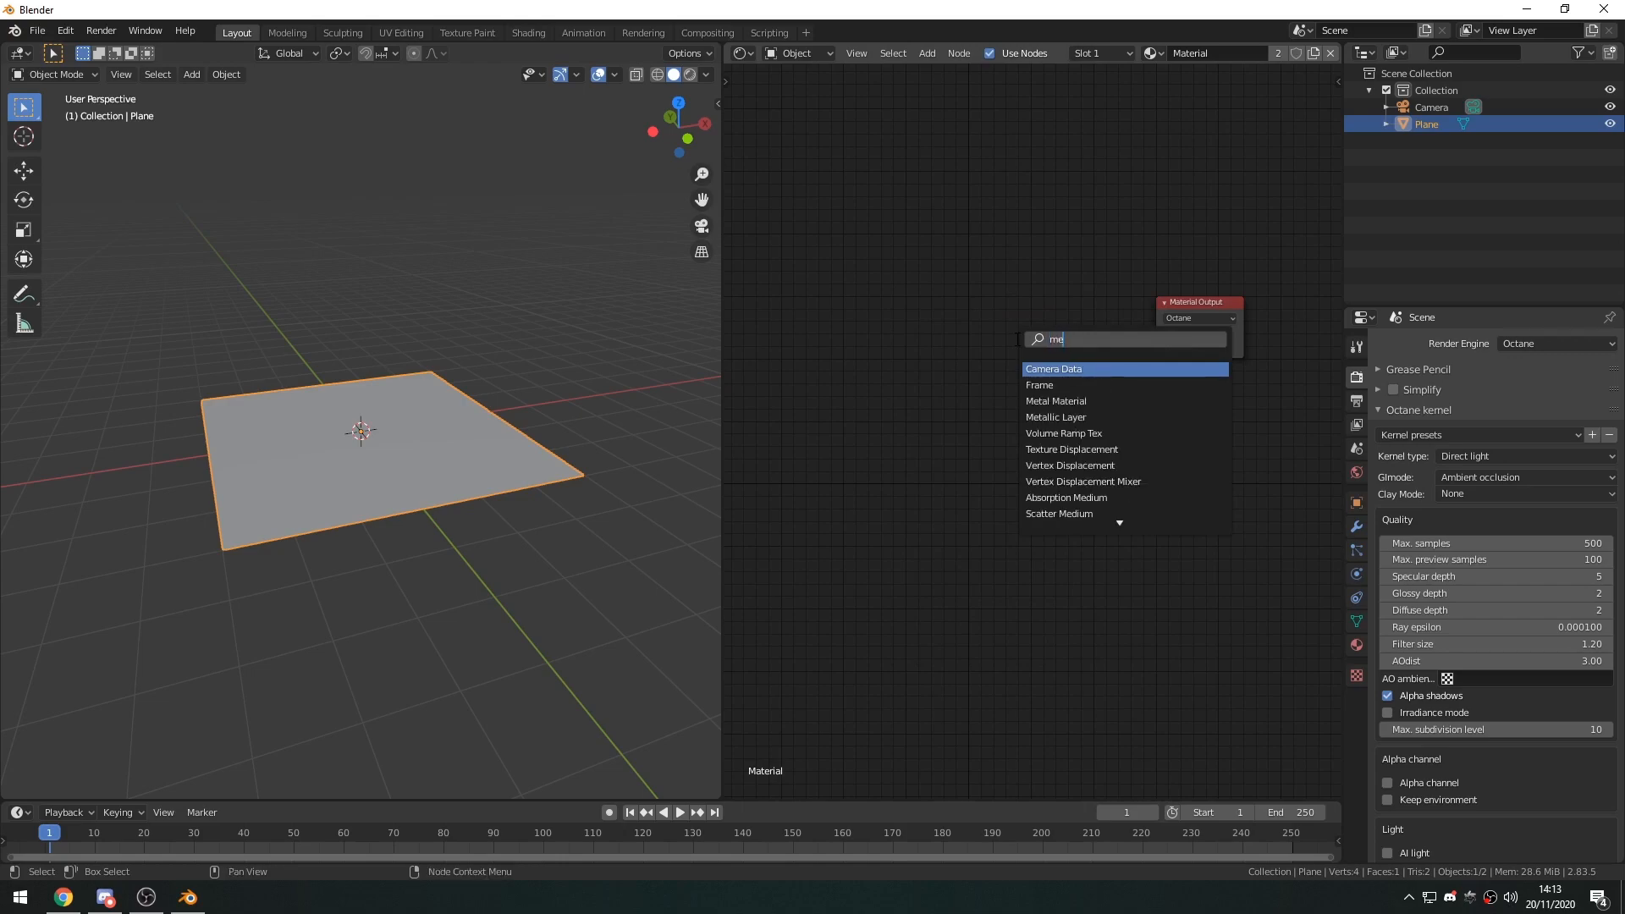
pyautogui.press('BackSpace')
pyautogui.press('BackSpace')
pyautogui.press('BackSpace')
pyautogui.press('Down')
pyautogui.press('Down')
pyautogui.press('Return')
pyautogui.click(1014, 303)
pyautogui.click(1120, 327)
pyautogui.moveTo(1119, 327)
pyautogui.mouseDown()
pyautogui.moveTo(1153, 335)
pyautogui.moveTo(1108, 308)
pyautogui.mouseUp()
pyautogui.moveTo(266, 562); pyautogui.dragTo(414, 483, button='middle')
pyautogui.scroll(3, 1001, 450)
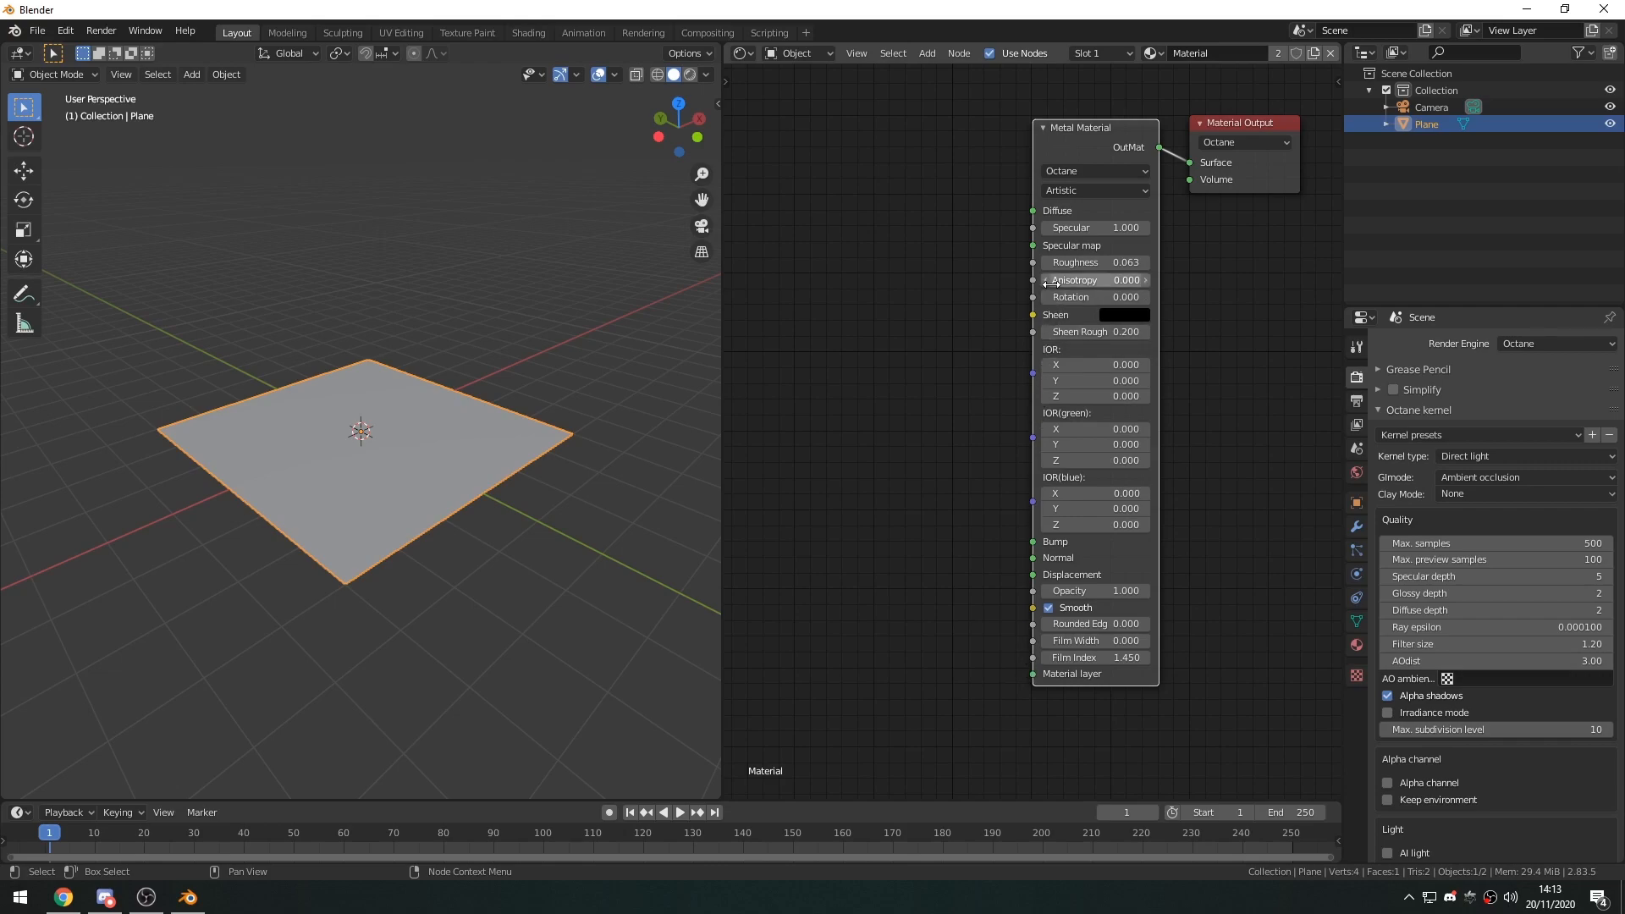
pyautogui.moveTo(971, 501); pyautogui.dragTo(979, 533, button='middle')
pyautogui.moveTo(1022, 587)
pyautogui.mouseDown(button='middle')
pyautogui.moveTo(1017, 631)
pyautogui.moveTo(1025, 616)
pyautogui.mouseUp(button='middle')
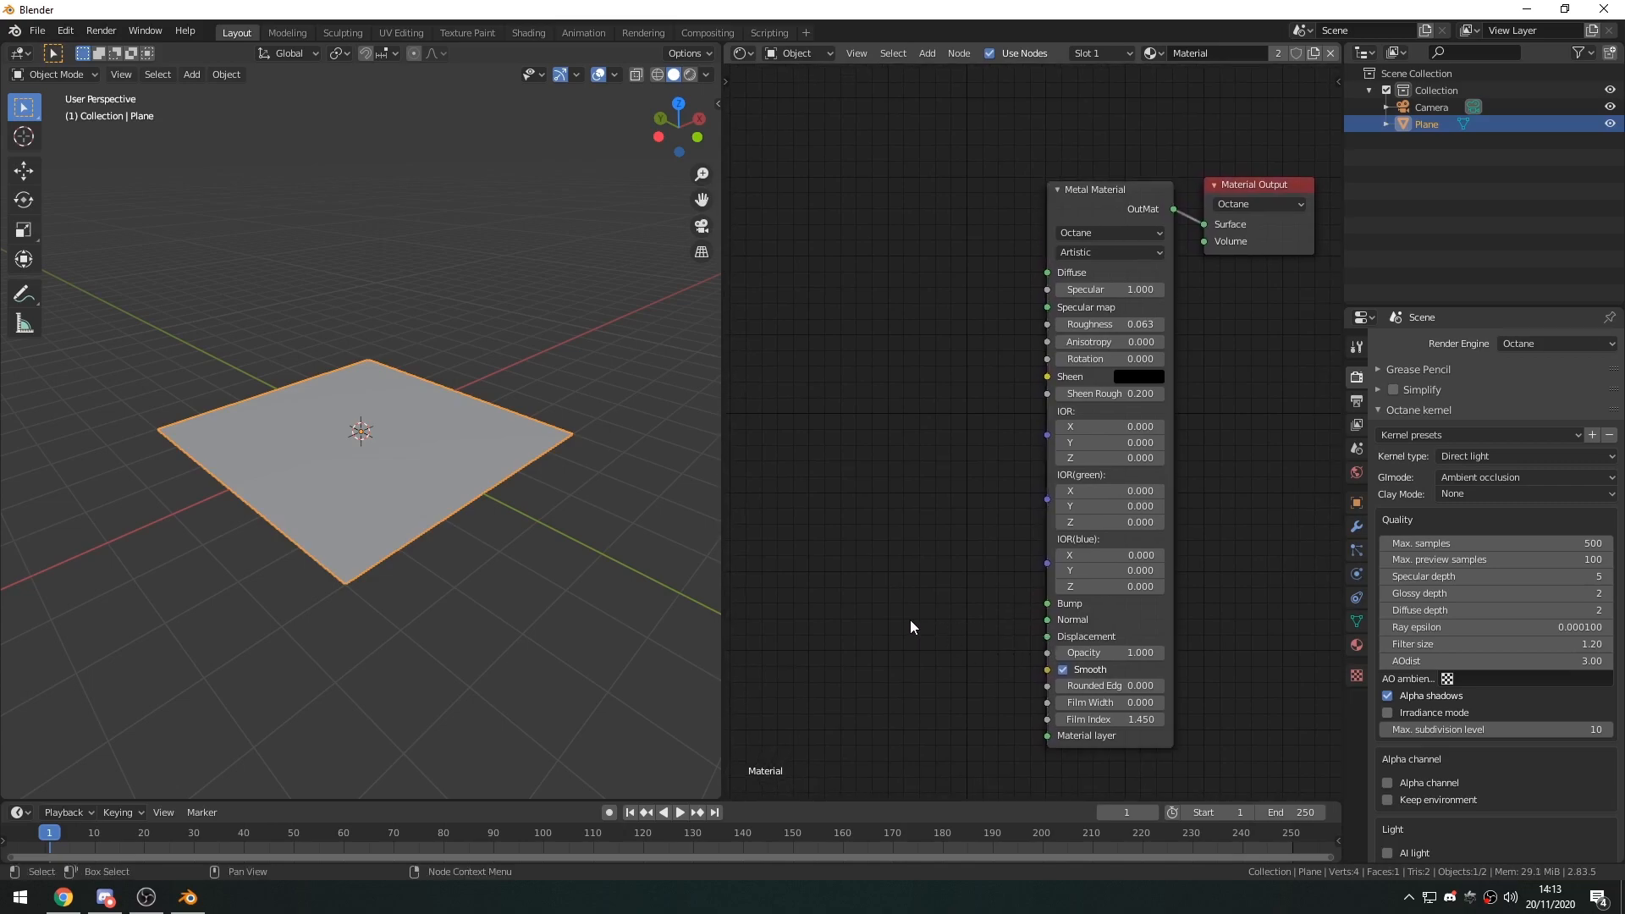
pyautogui.moveTo(913, 621); pyautogui.dragTo(899, 559, button='middle')
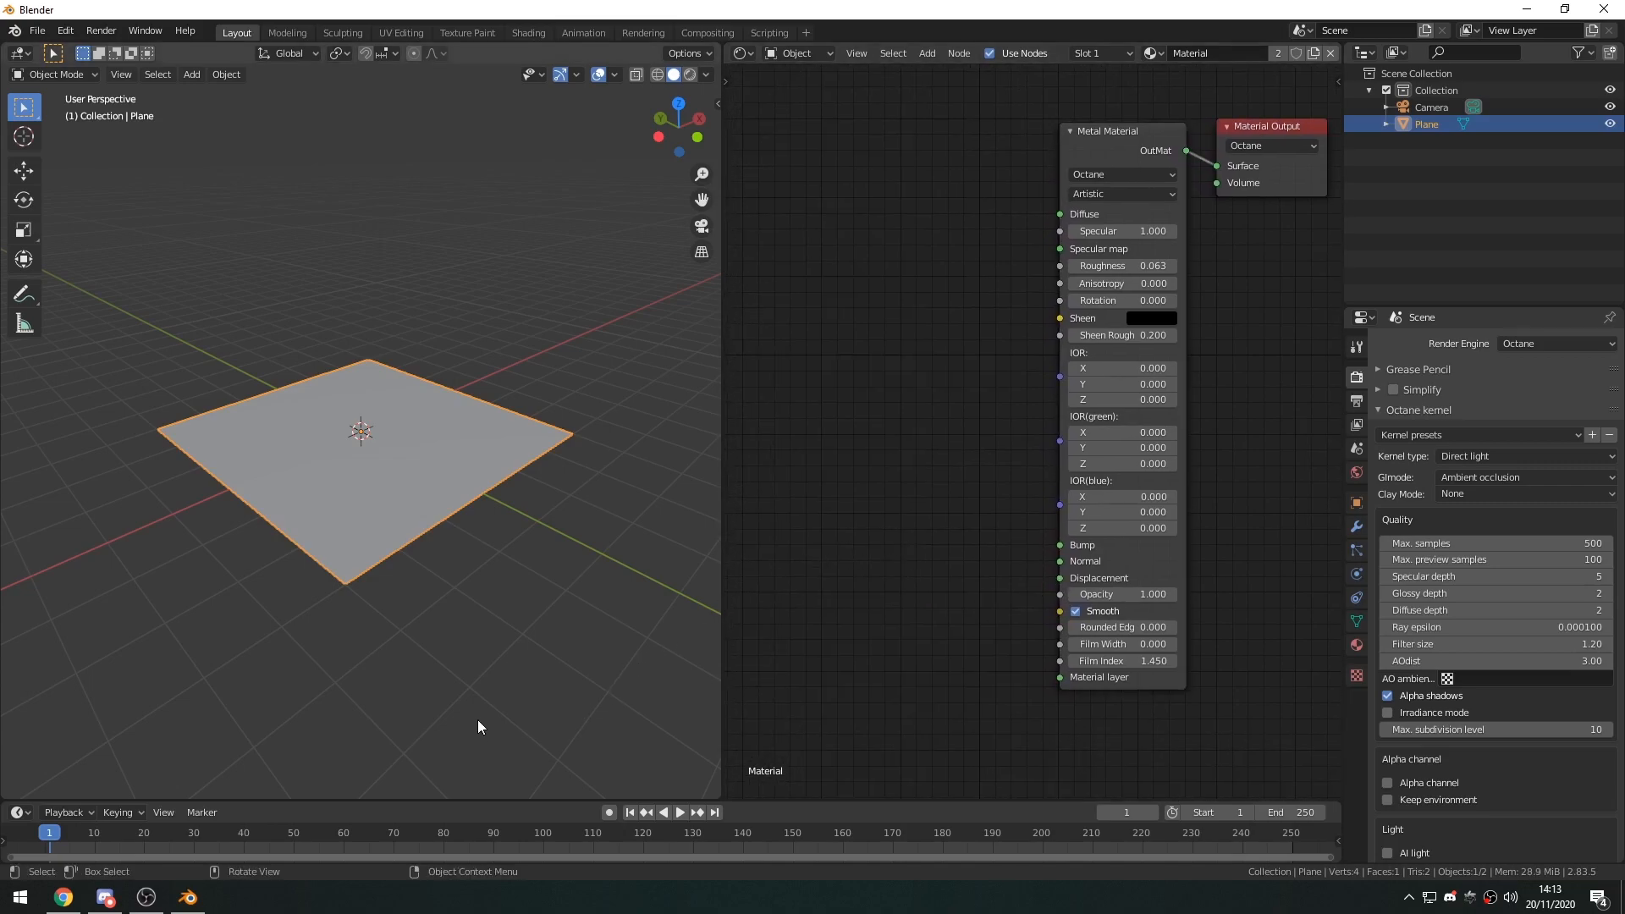
# In File Explorer, open the Mountain8k folder at Elements (E:) > 1_WorkProjects > Zeus > !_Videos > Blender Octane Tutorial 8.
pyautogui.press('super+e')
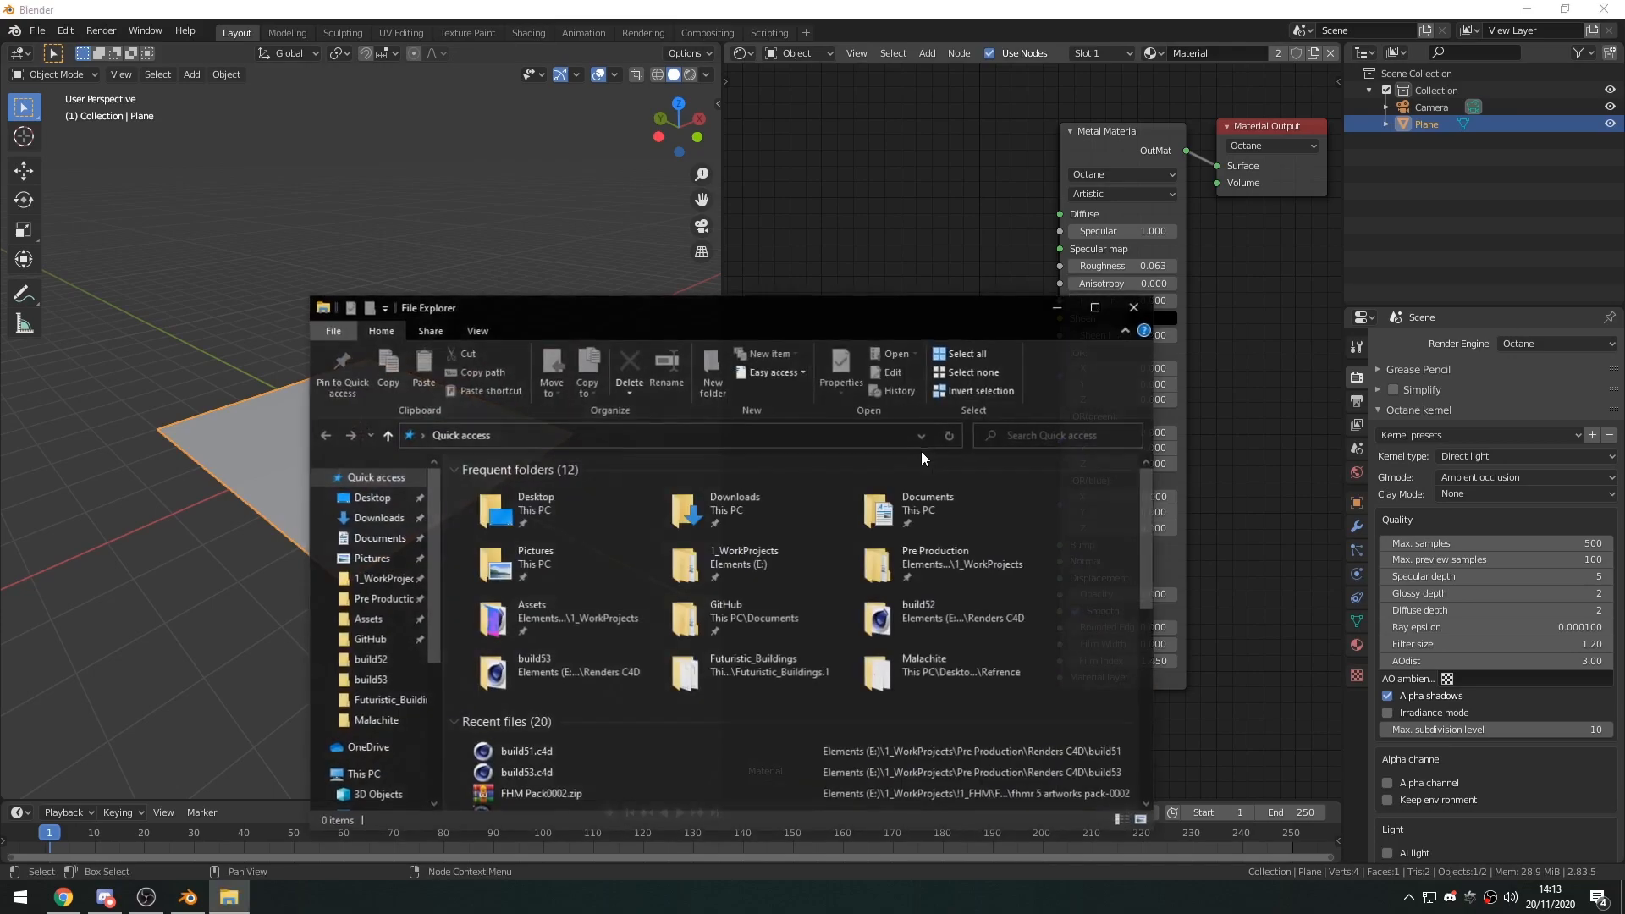
pyautogui.moveTo(496, 317); pyautogui.dragTo(493, 258)
pyautogui.scroll(-4, 366, 677)
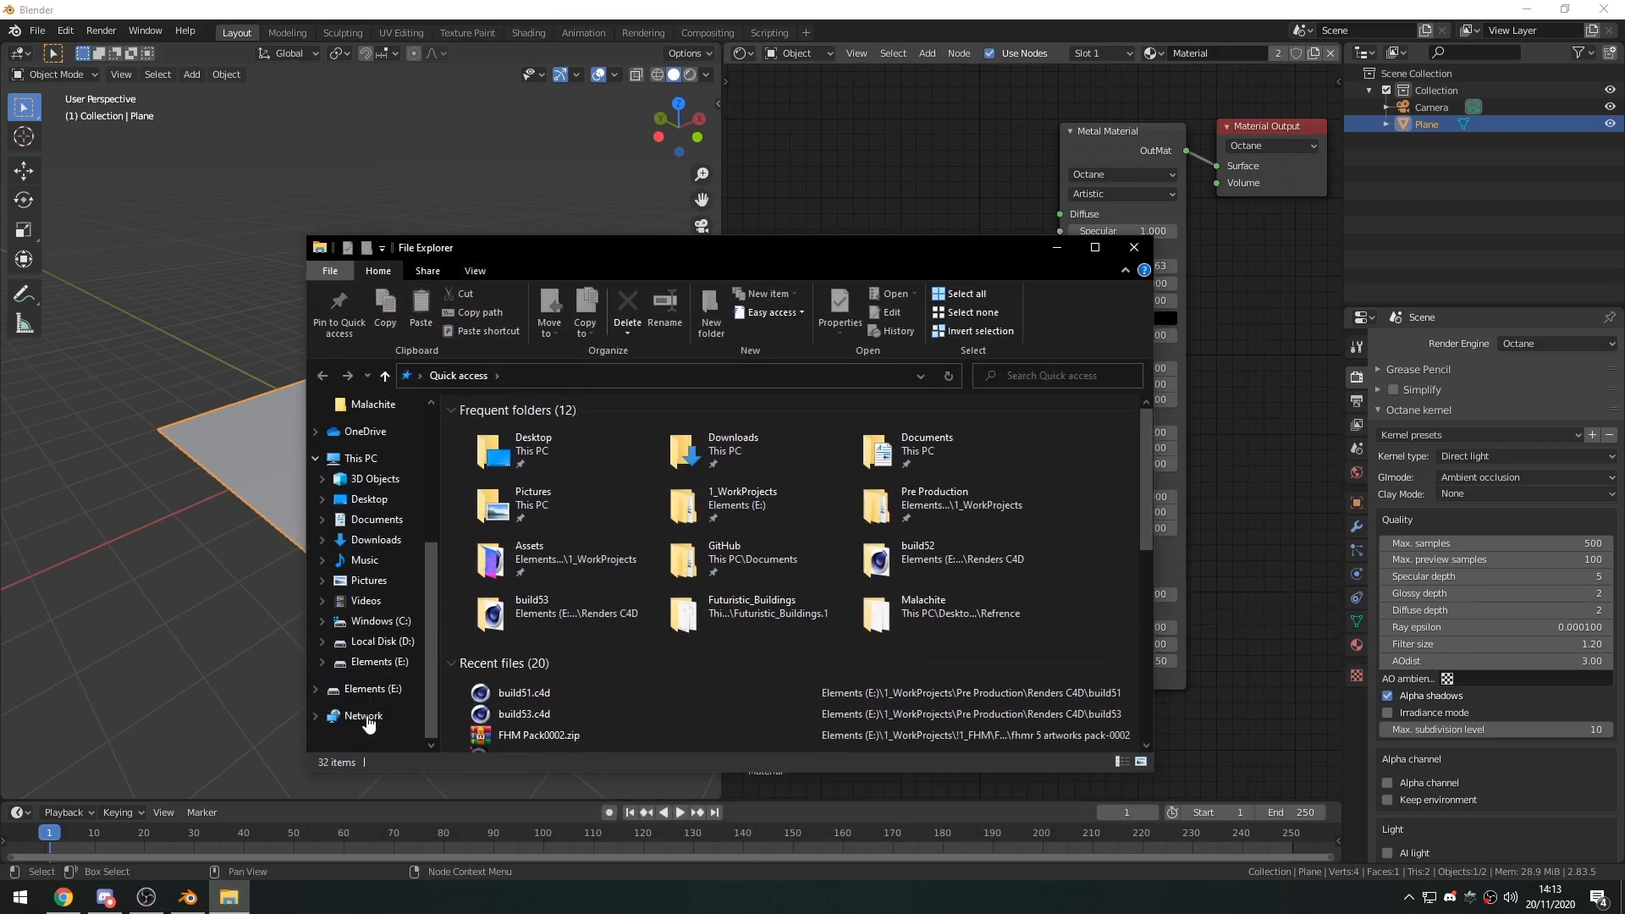
pyautogui.click(373, 688)
pyautogui.doubleClick(528, 429)
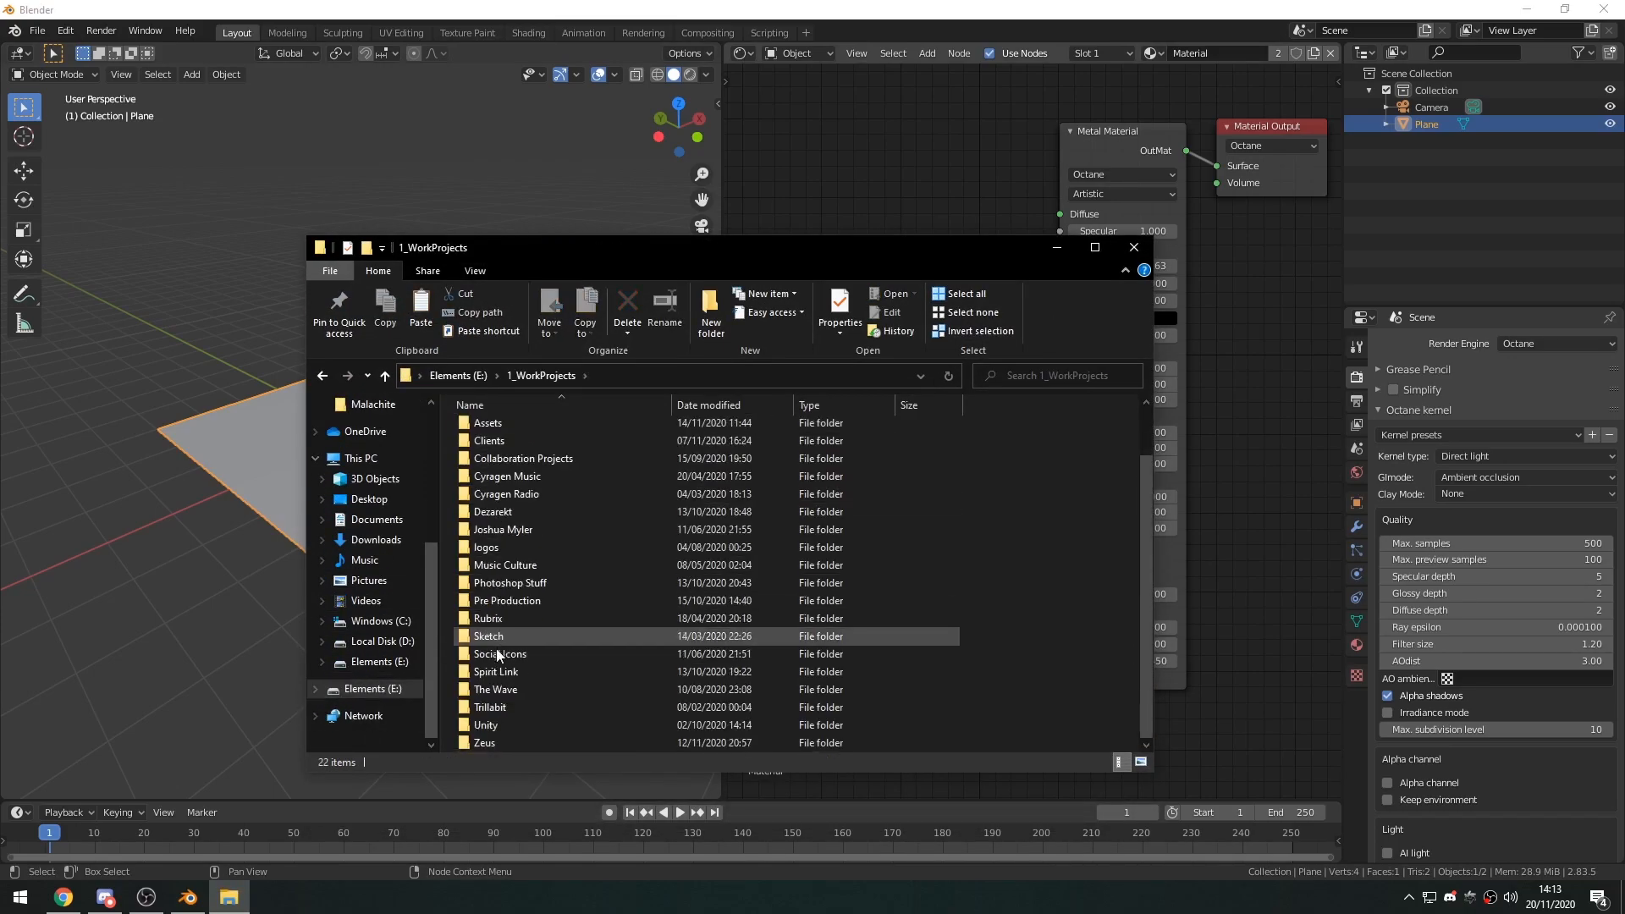
pyautogui.doubleClick(490, 739)
pyautogui.doubleClick(522, 480)
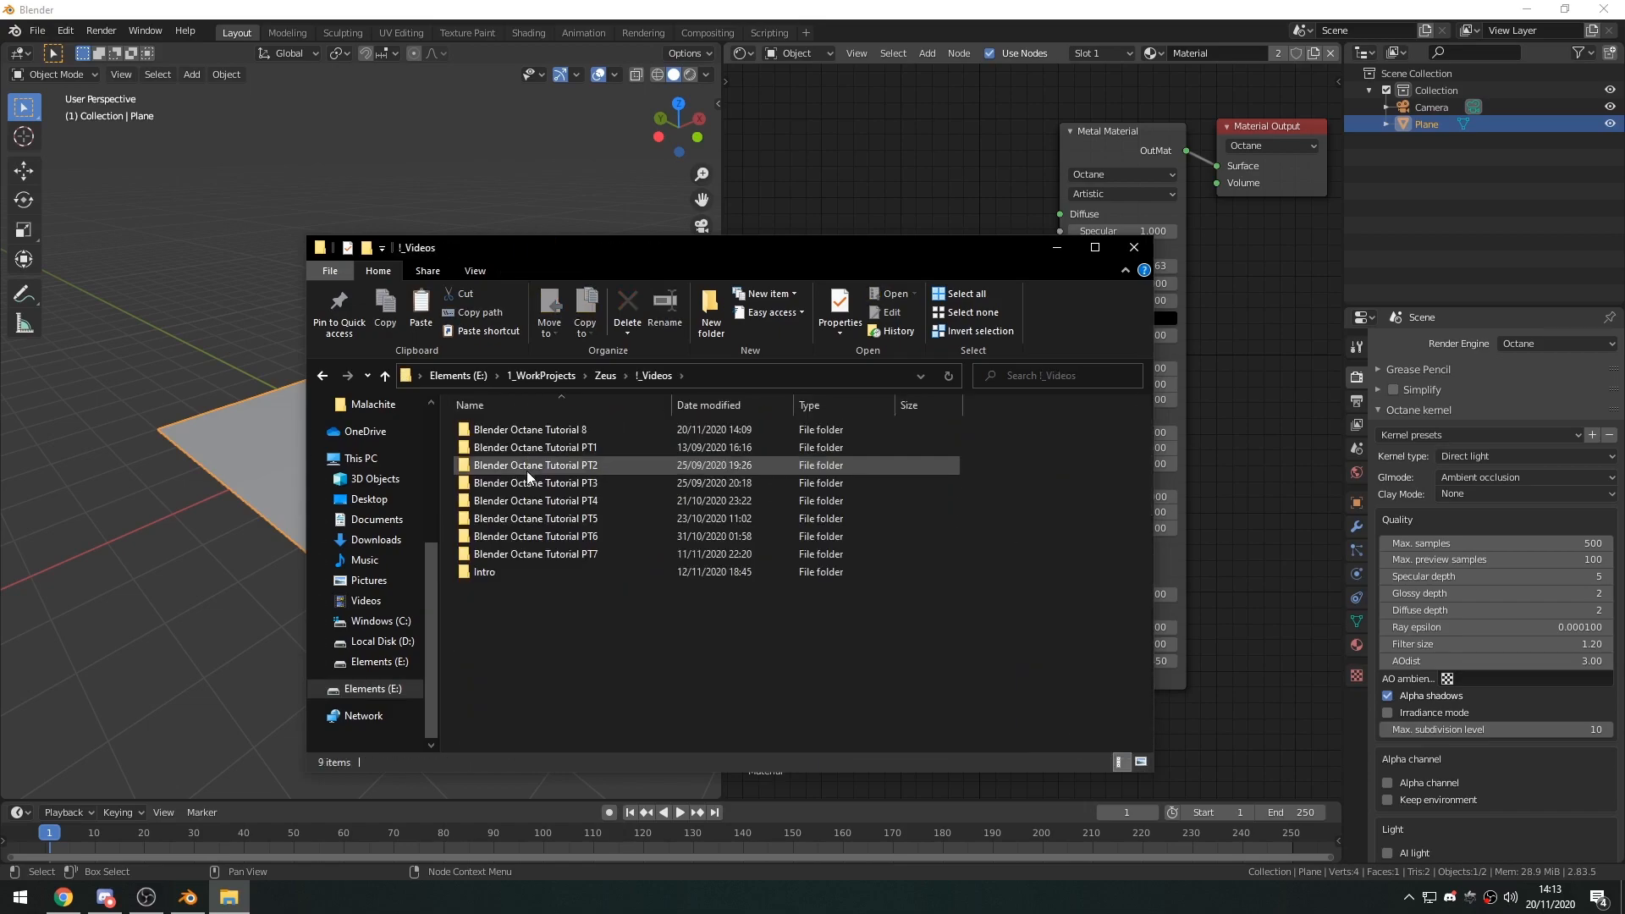
pyautogui.doubleClick(581, 427)
pyautogui.moveTo(591, 252); pyautogui.dragTo(475, 209)
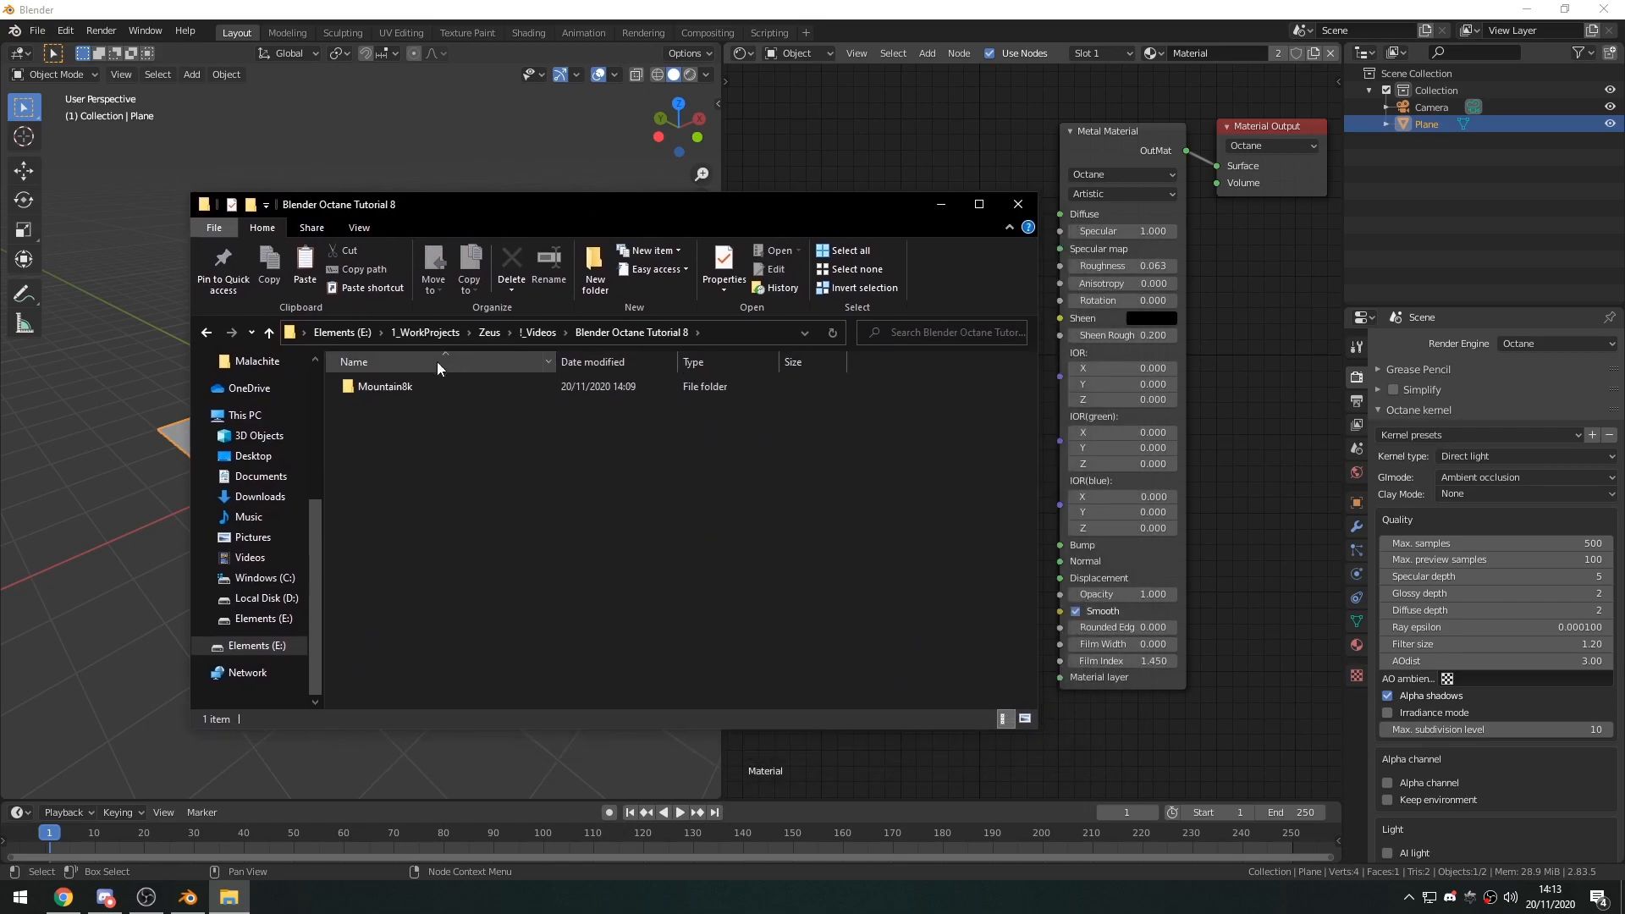
pyautogui.doubleClick(389, 390)
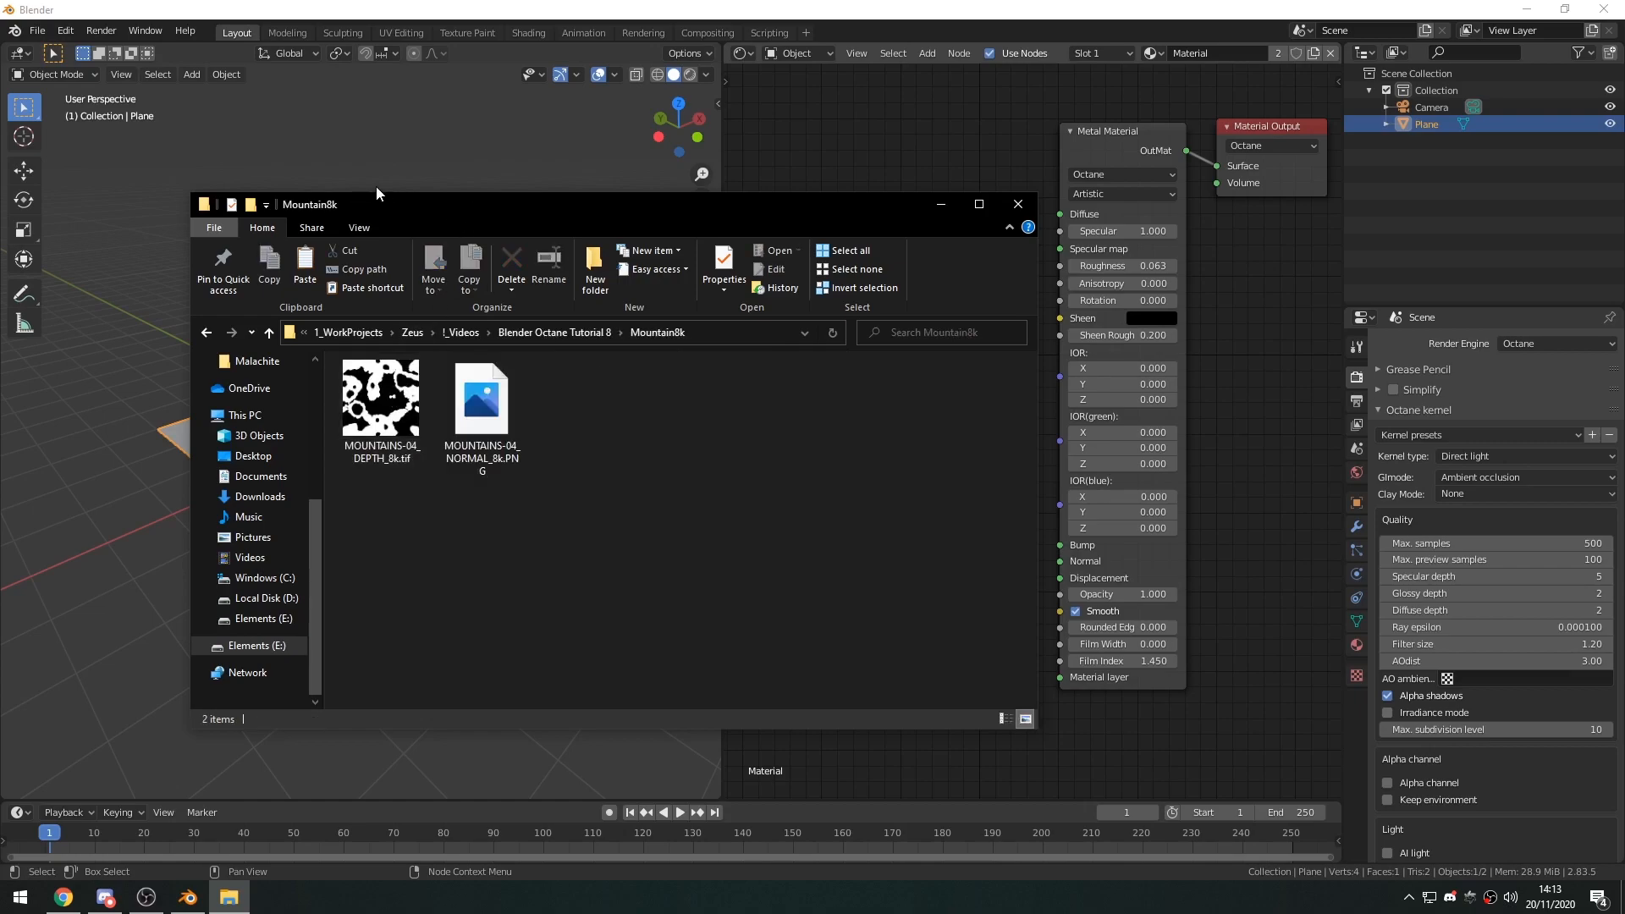
# Bring MOUNTAINS-04_DEPTH_8k.tif and MOUNTAINS-04_NORMAL_8k.PNG into the plane's material as image nodes, stacked on the input side of the Metal Material.
pyautogui.moveTo(385, 199); pyautogui.dragTo(277, 117)
pyautogui.moveTo(273, 320); pyautogui.dragTo(965, 321)
pyautogui.moveTo(414, 359); pyautogui.dragTo(987, 609)
pyautogui.click(829, 125)
pyautogui.moveTo(987, 318); pyautogui.dragTo(807, 293)
pyautogui.moveTo(1017, 606); pyautogui.dragTo(797, 567)
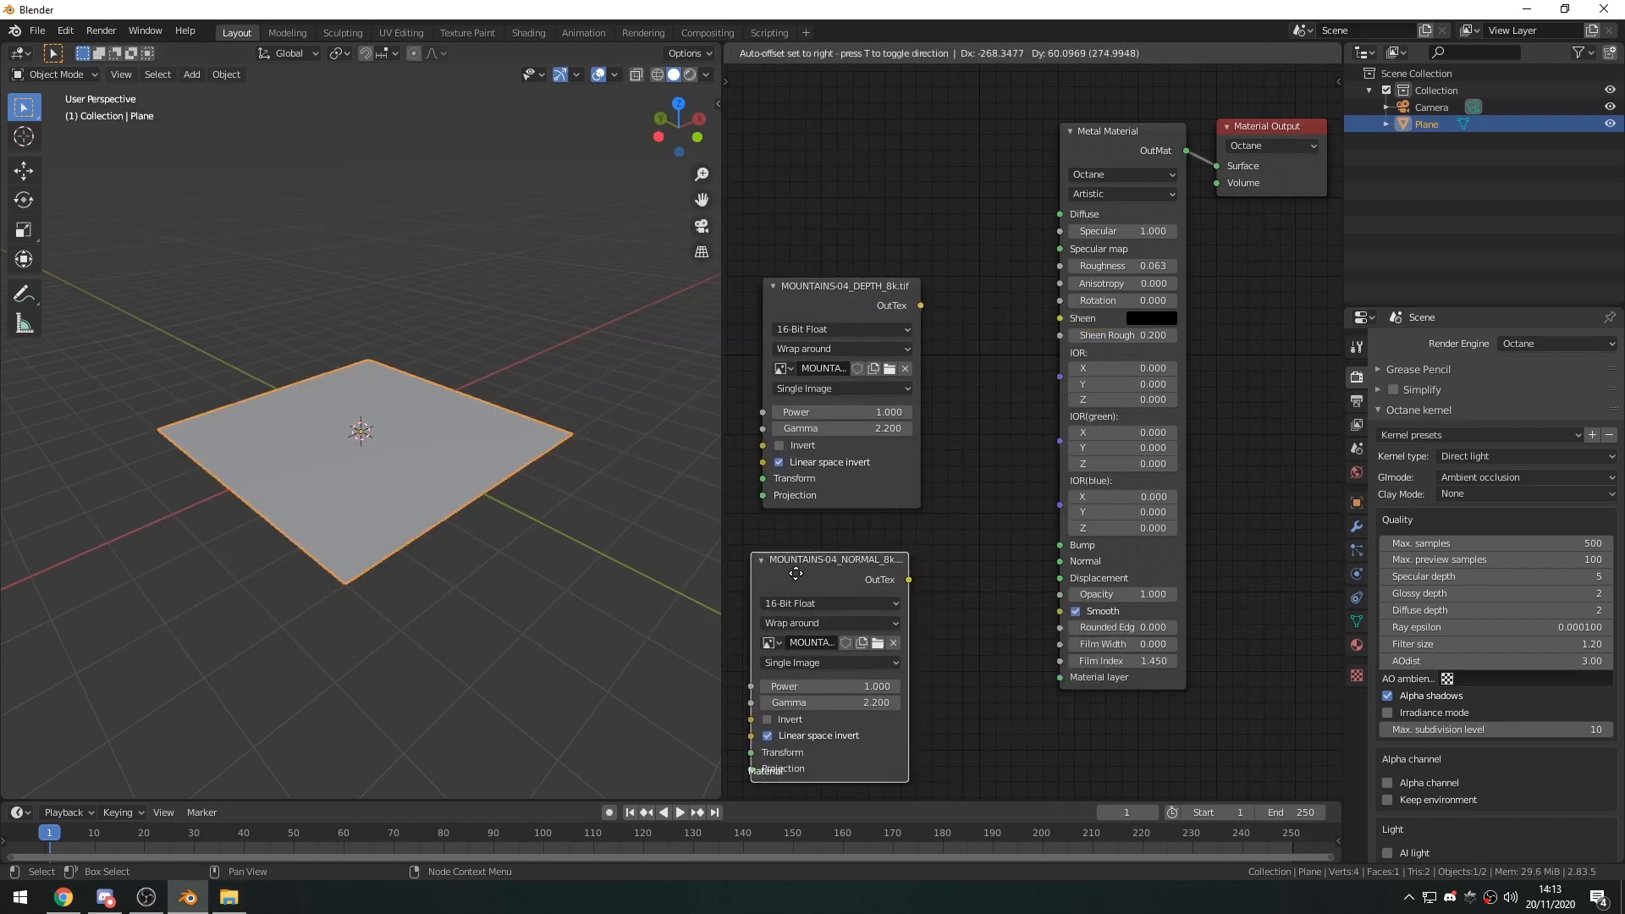
# Place the normal map node above the depth map node and connect its OutTex to the Metal Material's Normal input.
pyautogui.moveTo(935, 585); pyautogui.dragTo(1085, 565)
pyautogui.moveTo(872, 574); pyautogui.dragTo(1033, 534, button='middle')
pyautogui.moveTo(1033, 533); pyautogui.dragTo(851, 329)
pyautogui.moveTo(1000, 255); pyautogui.dragTo(809, 575)
pyautogui.click(922, 592)
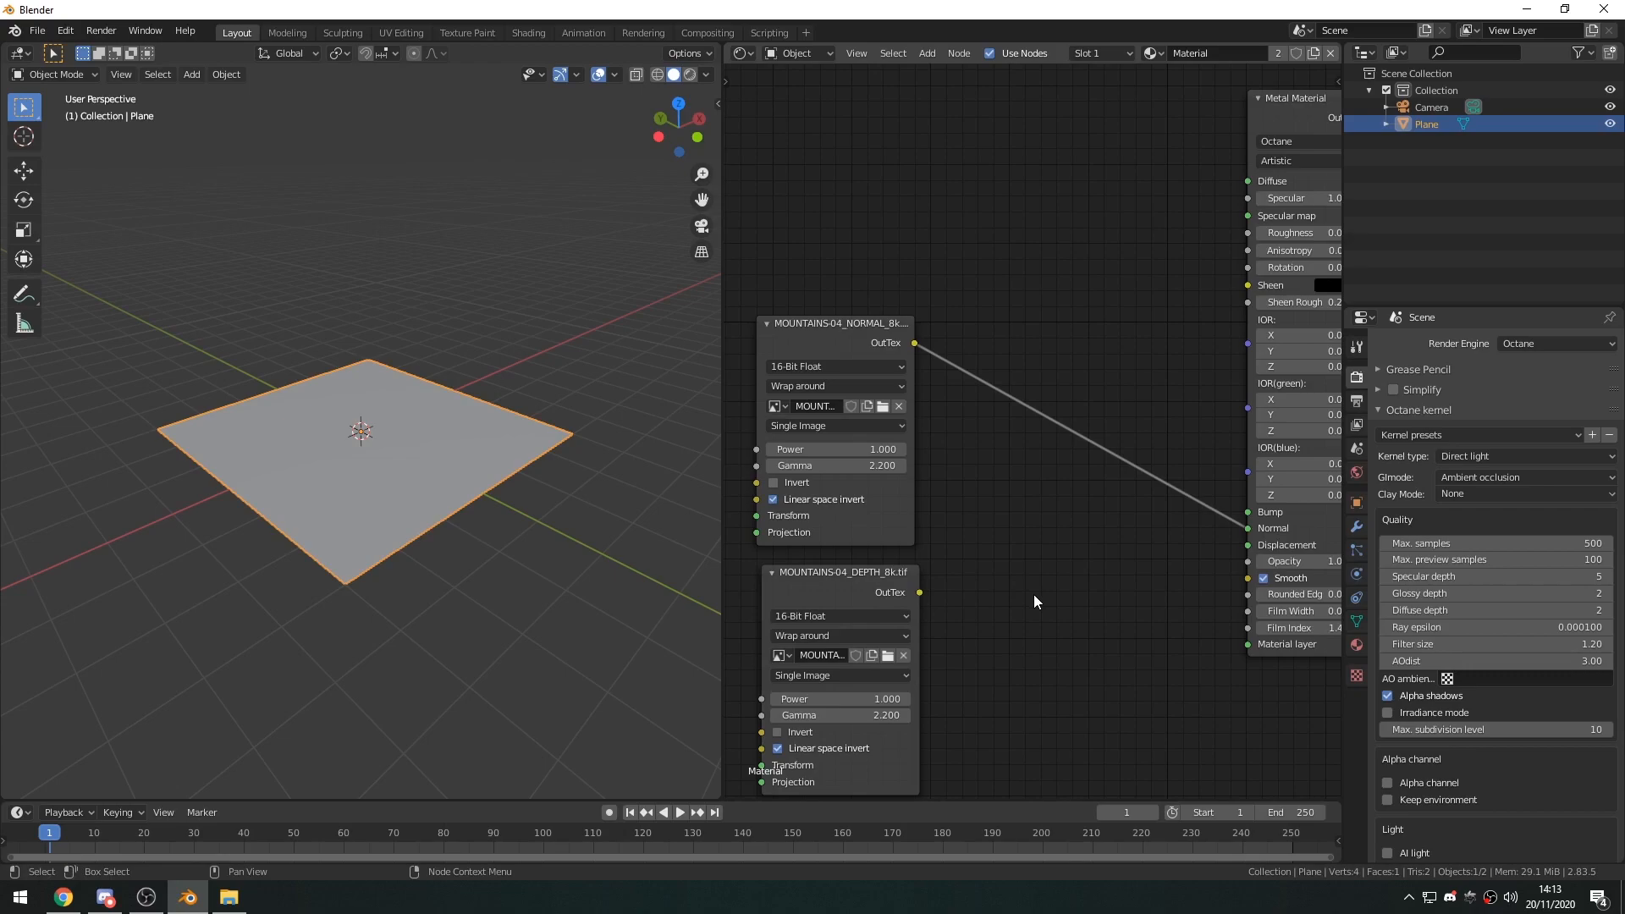
# Add a Texture Displacement node between the depth map node and the Metal Material node.
pyautogui.hotkey('shift', 'a')
pyautogui.click(1034, 595)
pyautogui.write('displ')
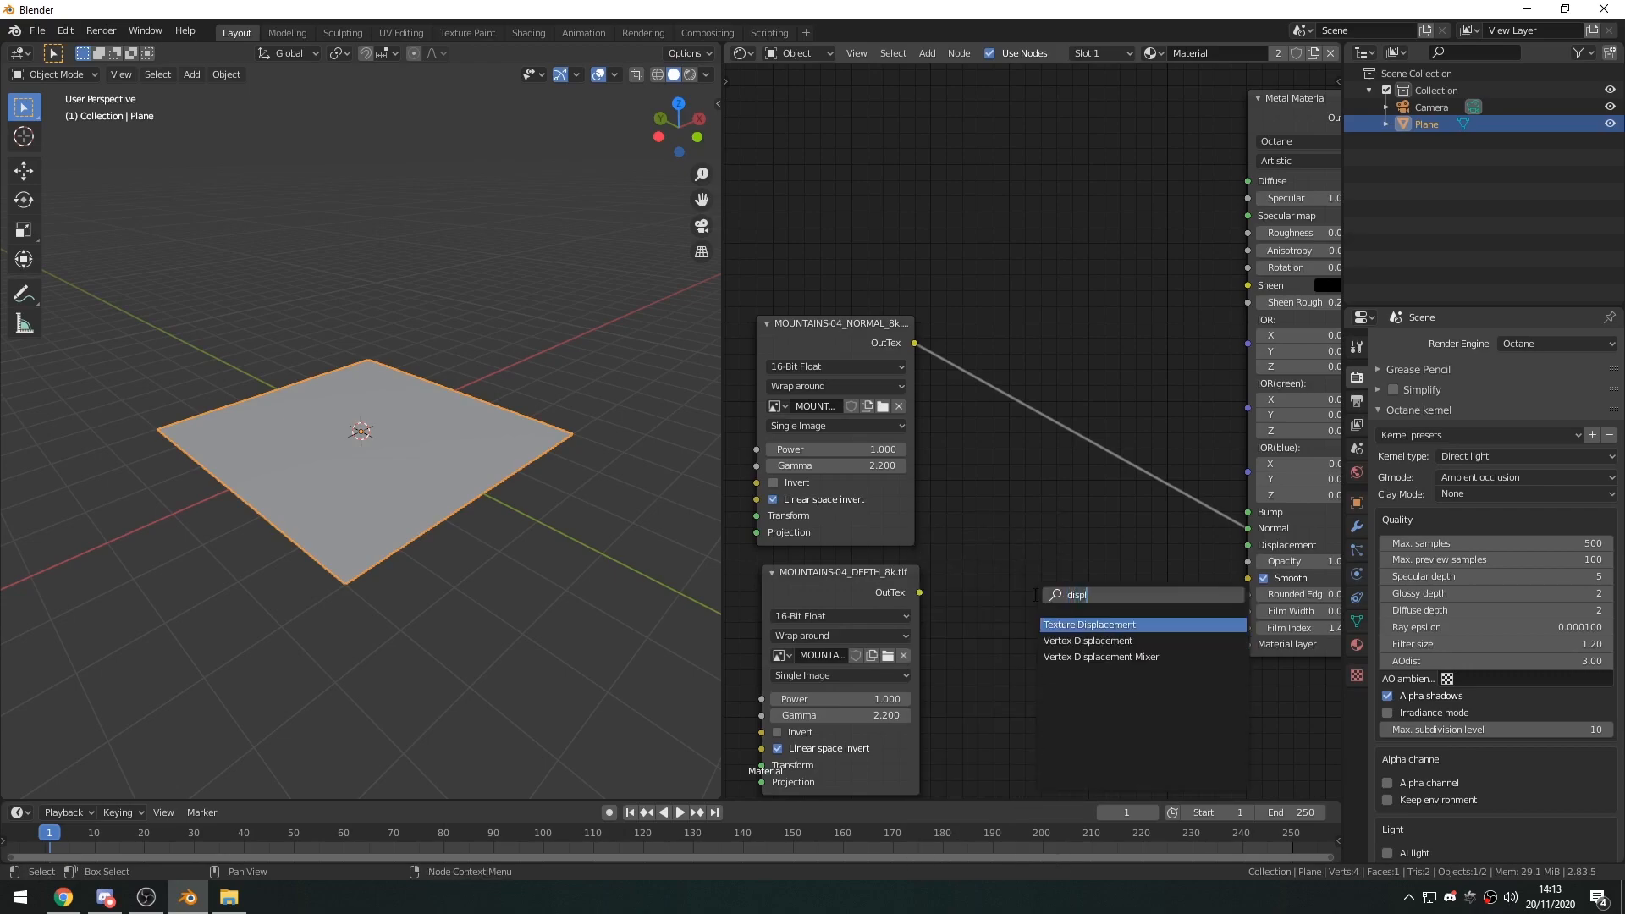
pyautogui.press('Return')
pyautogui.click(1028, 591)
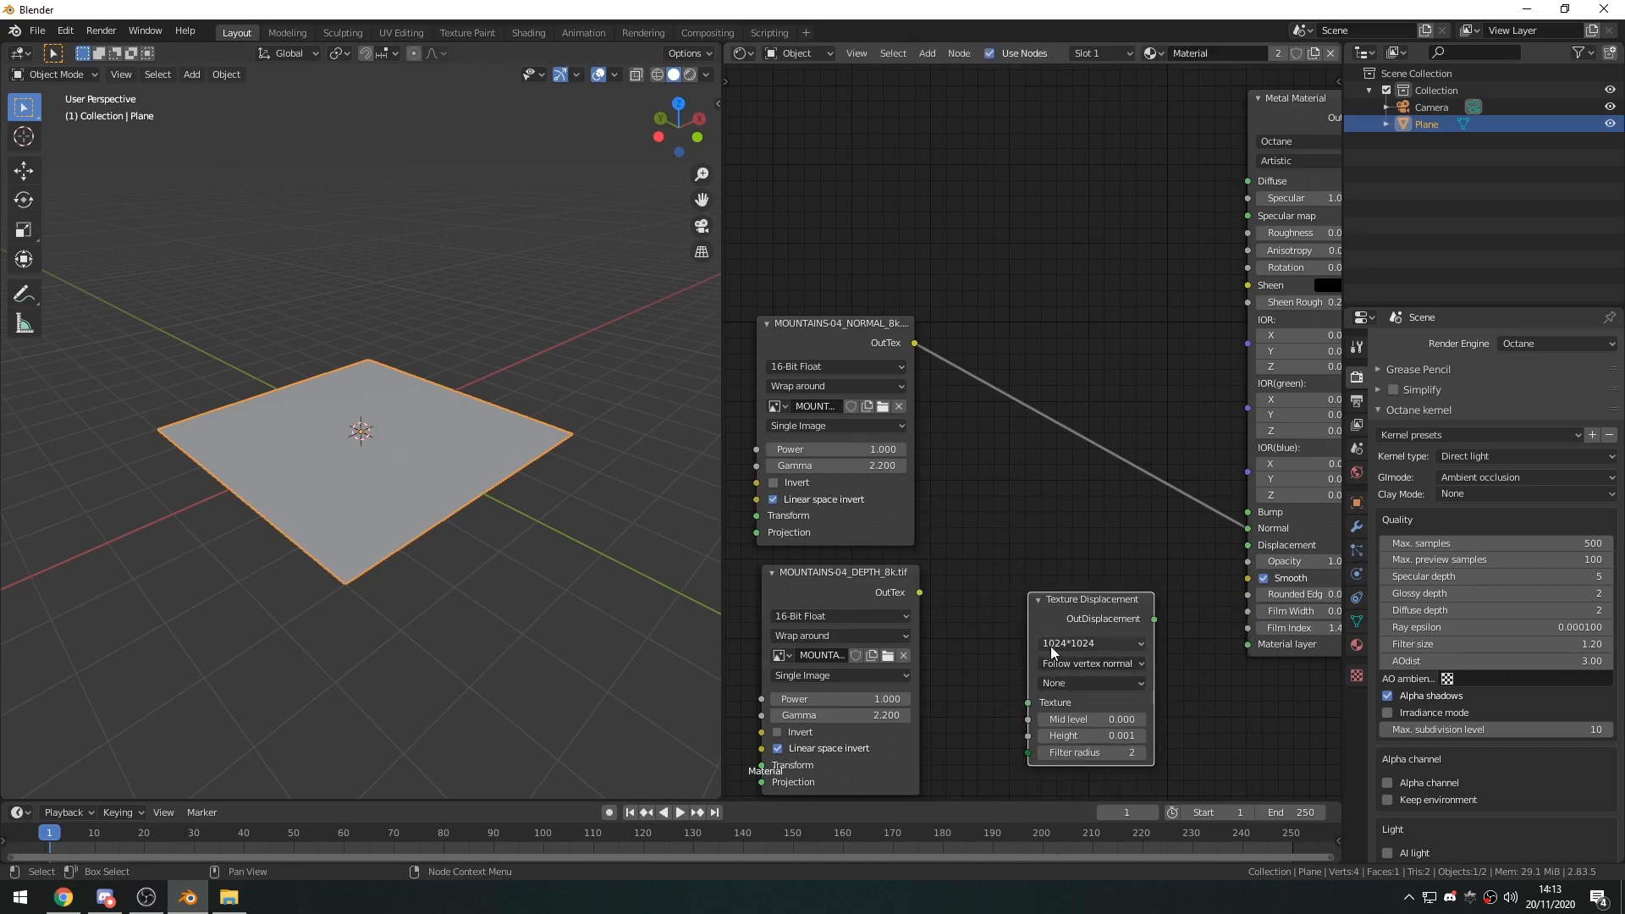
# Set the displacement resolution to 8192*8192, feed the depth map into its Texture input, and link OutDisplacement to the Metal Material's Displacement.
pyautogui.click(1091, 643)
pyautogui.click(1088, 748)
pyautogui.moveTo(919, 594); pyautogui.dragTo(1027, 702)
pyautogui.moveTo(1154, 619); pyautogui.dragTo(1253, 544)
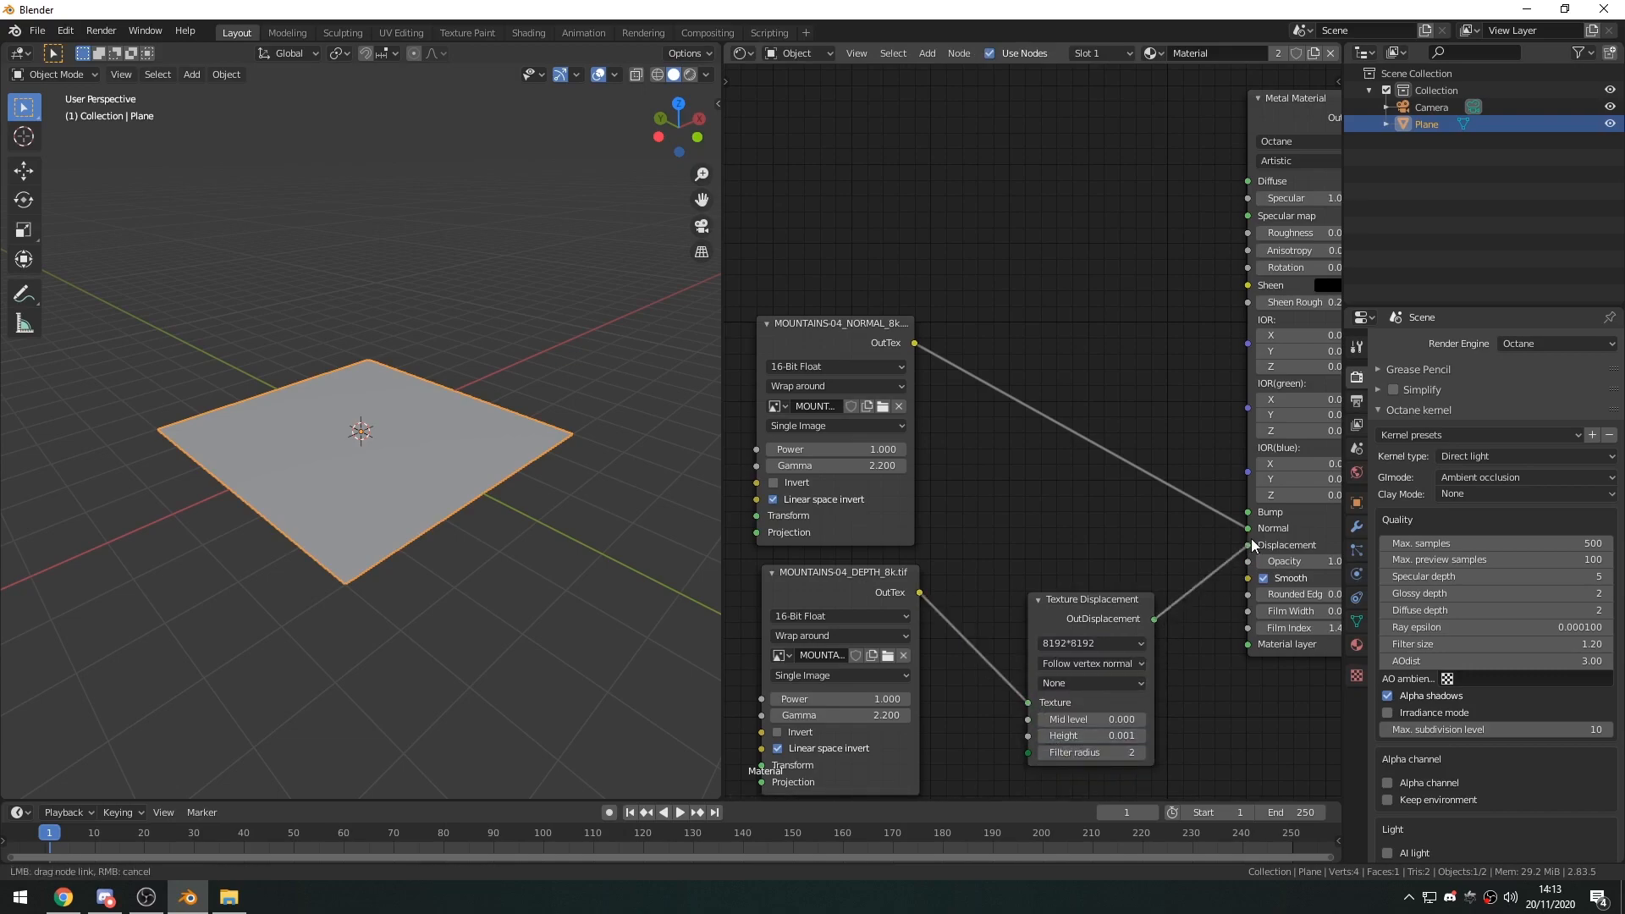
# Set the Texture Displacement's mid level to 0.5 and its height to about 0.071.
pyautogui.moveTo(1108, 608); pyautogui.dragTo(1096, 594)
pyautogui.scroll(1, 1153, 675)
pyautogui.moveTo(1153, 675); pyautogui.dragTo(1128, 647, button='middle')
pyautogui.click(1063, 684)
pyautogui.write('.5')
pyautogui.press('Return')
pyautogui.moveTo(1049, 698); pyautogui.dragTo(1100, 698)
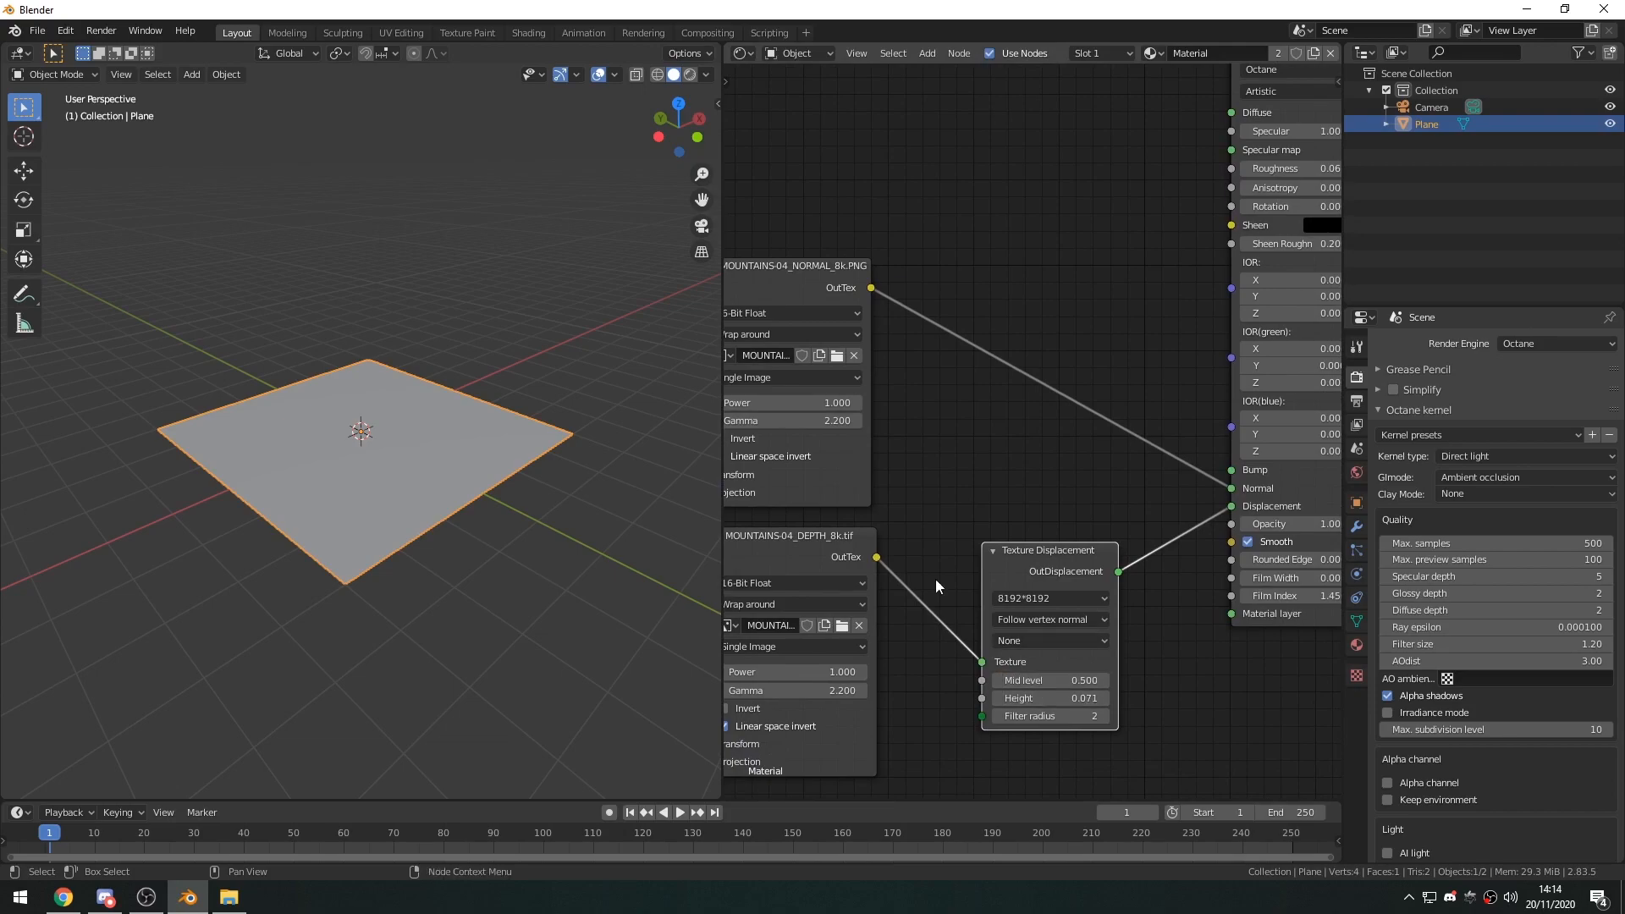
# Switch the 3D viewport to rendered shading and inspect the displaced plane up close.
pyautogui.click(691, 75)
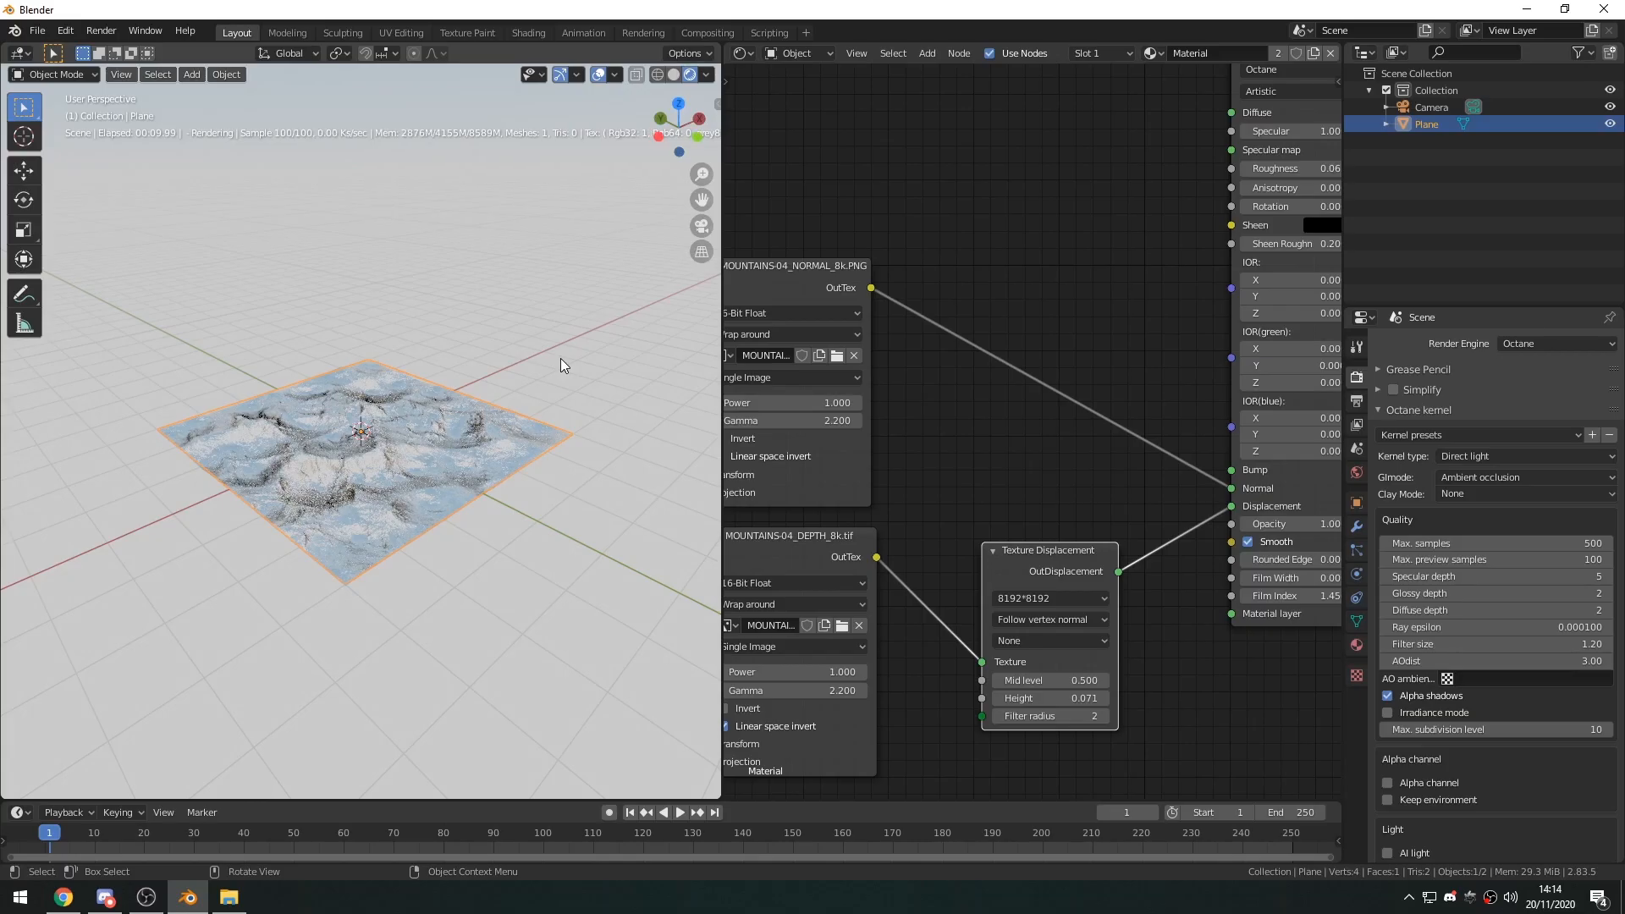
pyautogui.moveTo(435, 495); pyautogui.dragTo(444, 569, button='middle')
pyautogui.scroll(3, 430, 451)
pyautogui.scroll(-5, 444, 570)
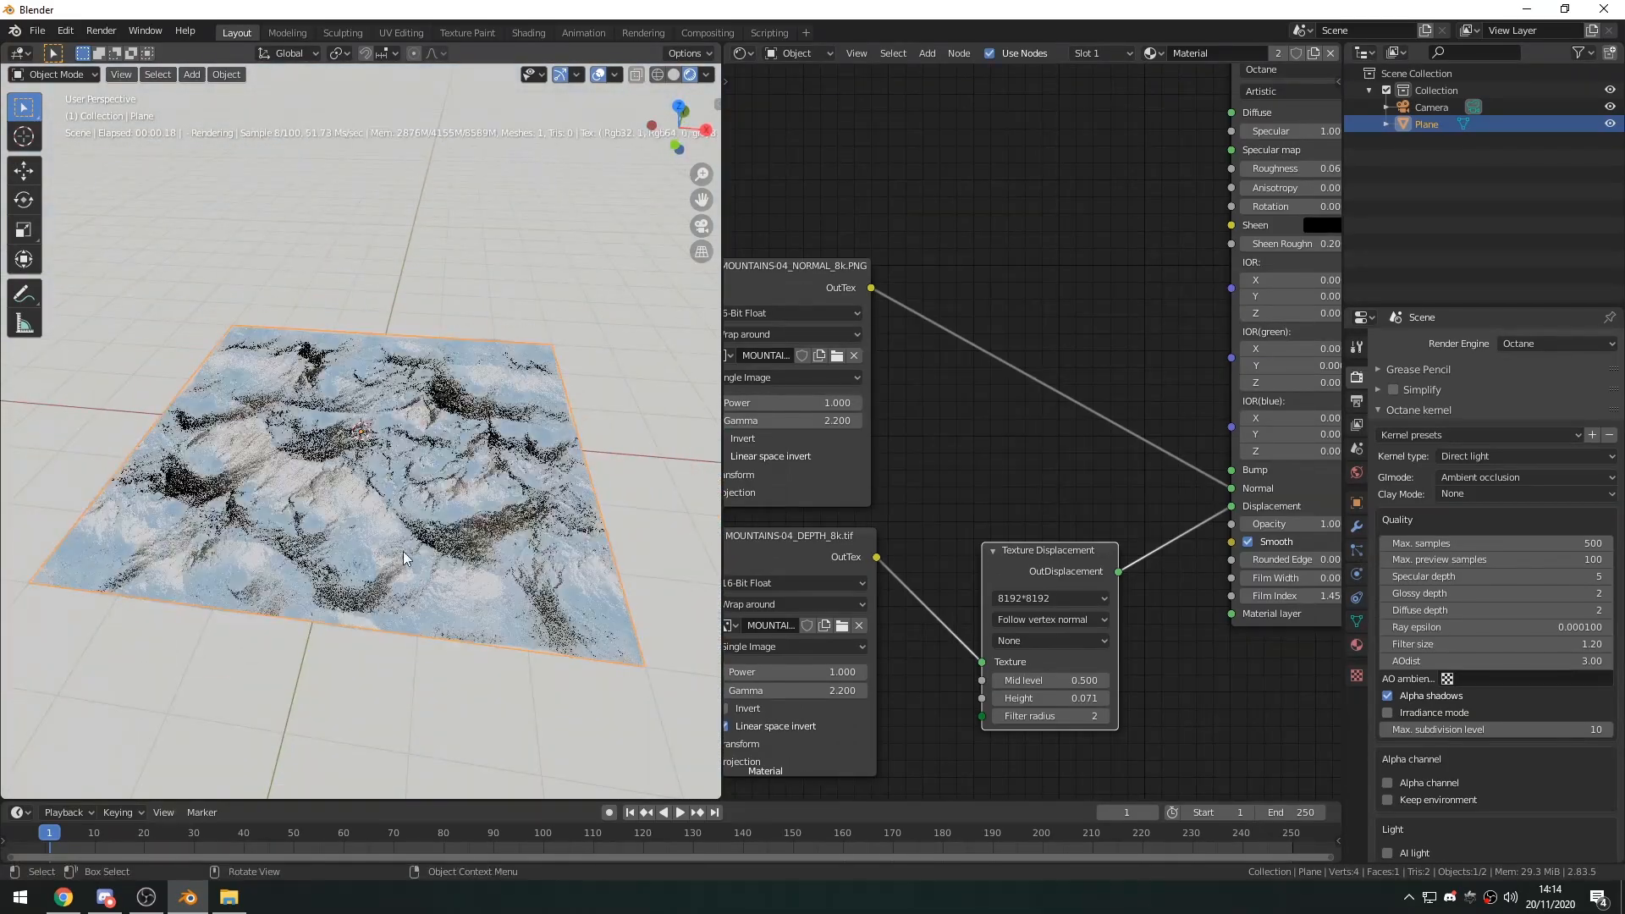
# Raise the Texture Displacement height to about 0.271, judging the mountain relief in the rendered viewport.
pyautogui.moveTo(913, 590); pyautogui.dragTo(924, 560, button='middle')
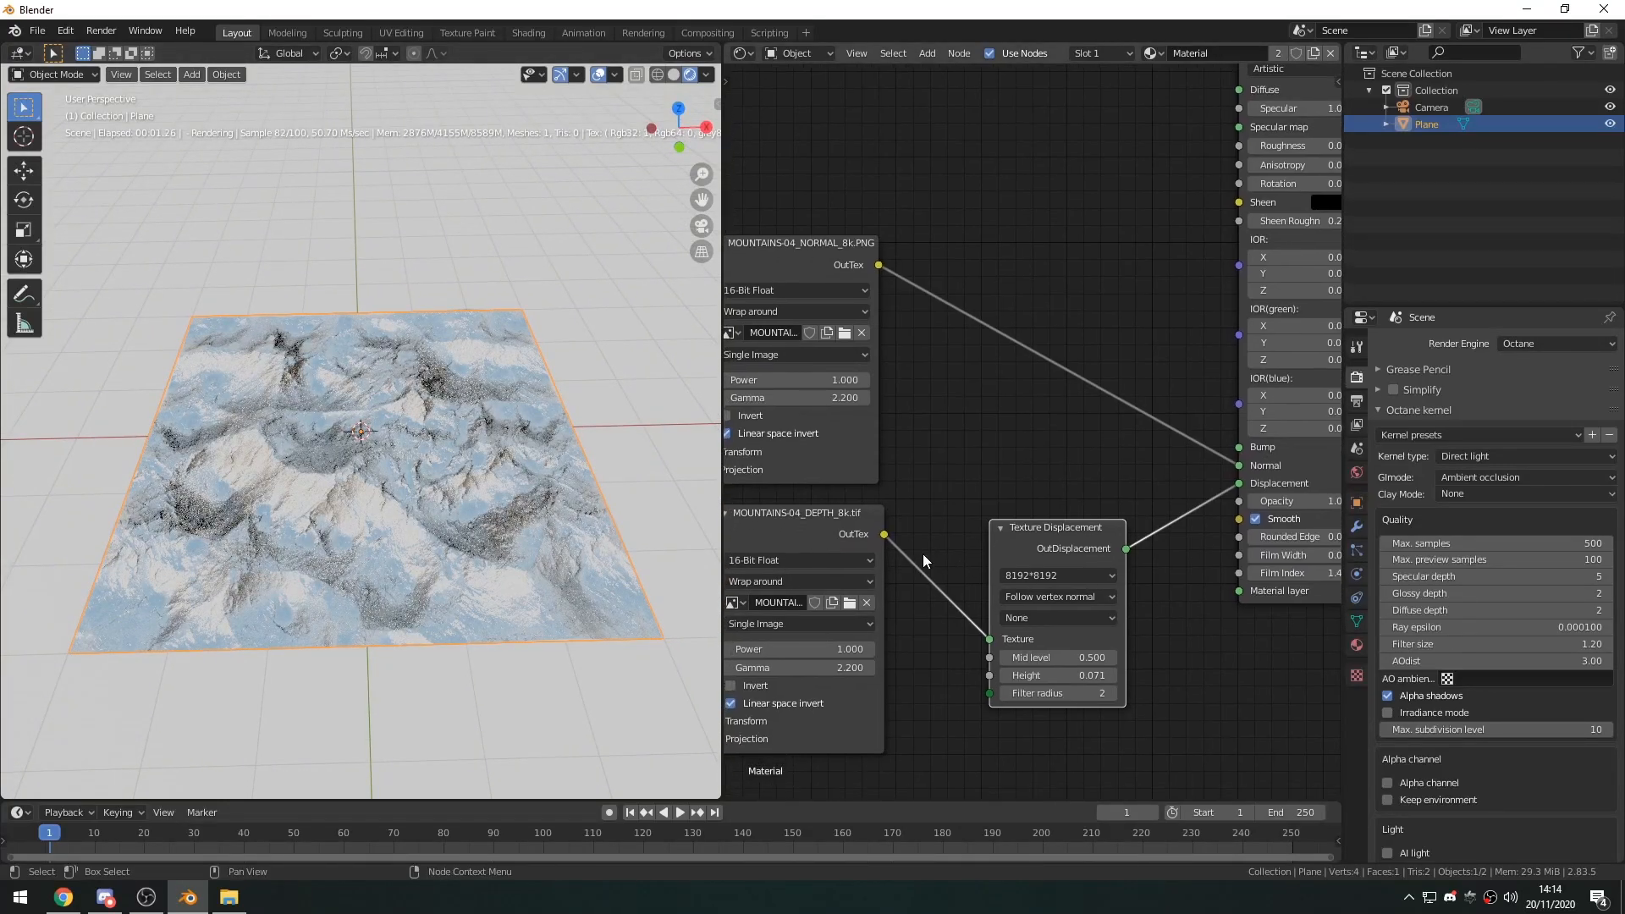
pyautogui.moveTo(1057, 675)
pyautogui.keyDown('shift'); pyautogui.mouseDown()
pyautogui.moveTo(1133, 675)
pyautogui.moveTo(1049, 675)
pyautogui.mouseUp(); pyautogui.keyUp('shift')
pyautogui.moveTo(572, 584); pyautogui.dragTo(521, 513, button='middle')
pyautogui.scroll(4, 218, 567)
pyautogui.moveTo(364, 563); pyautogui.dragTo(423, 660, button='middle')
pyautogui.scroll(-4, 404, 554)
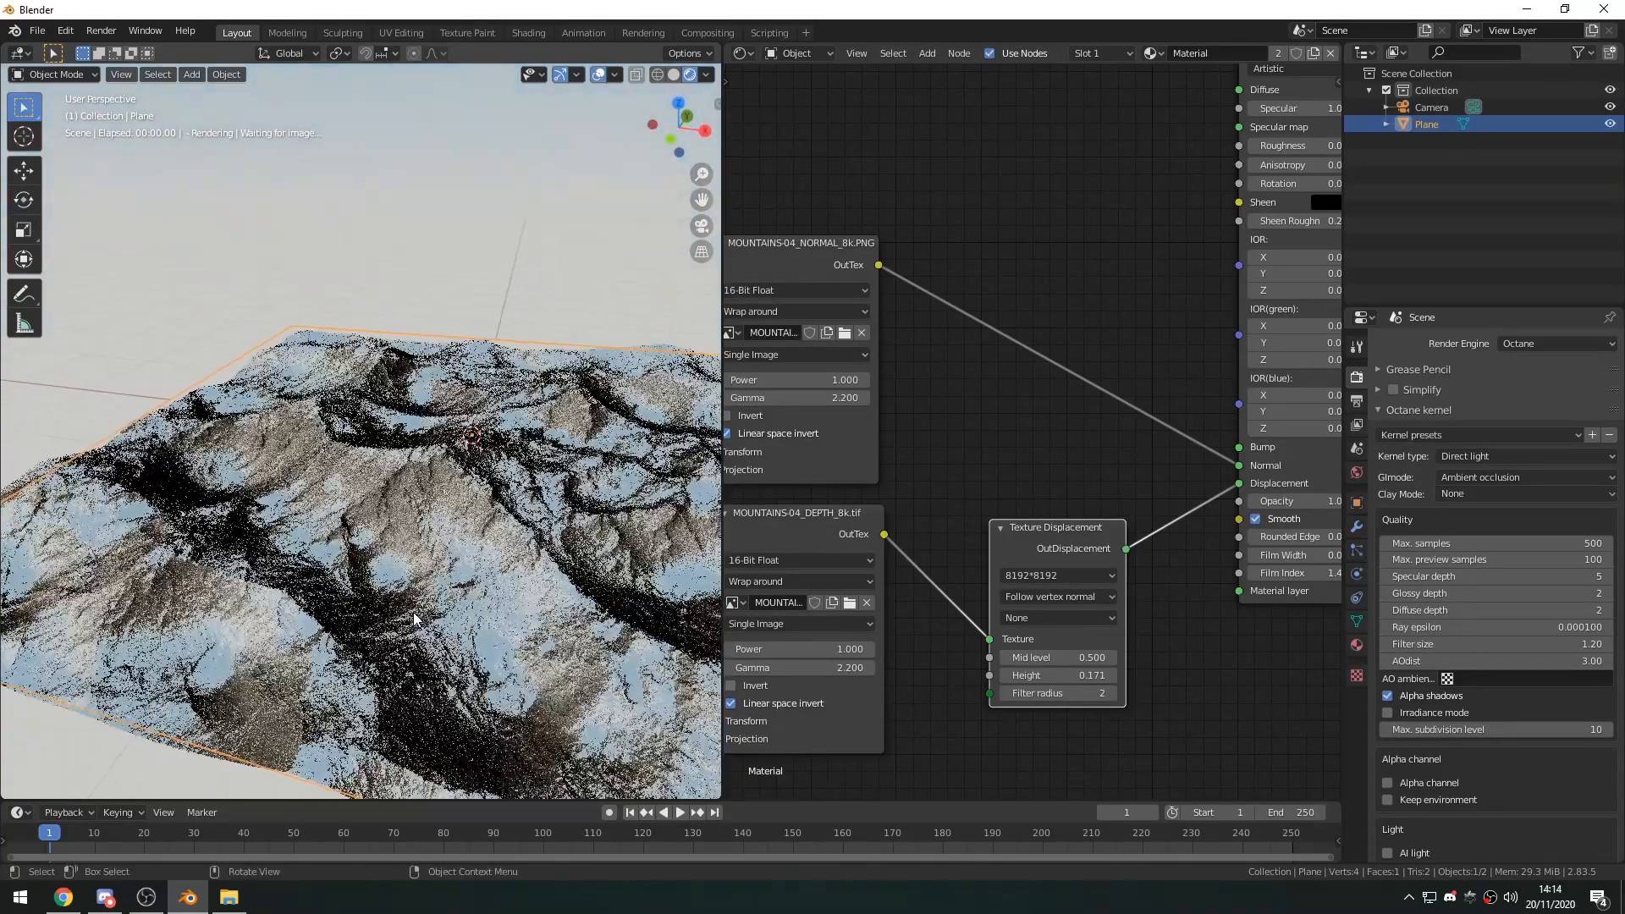
pyautogui.click(1111, 675)
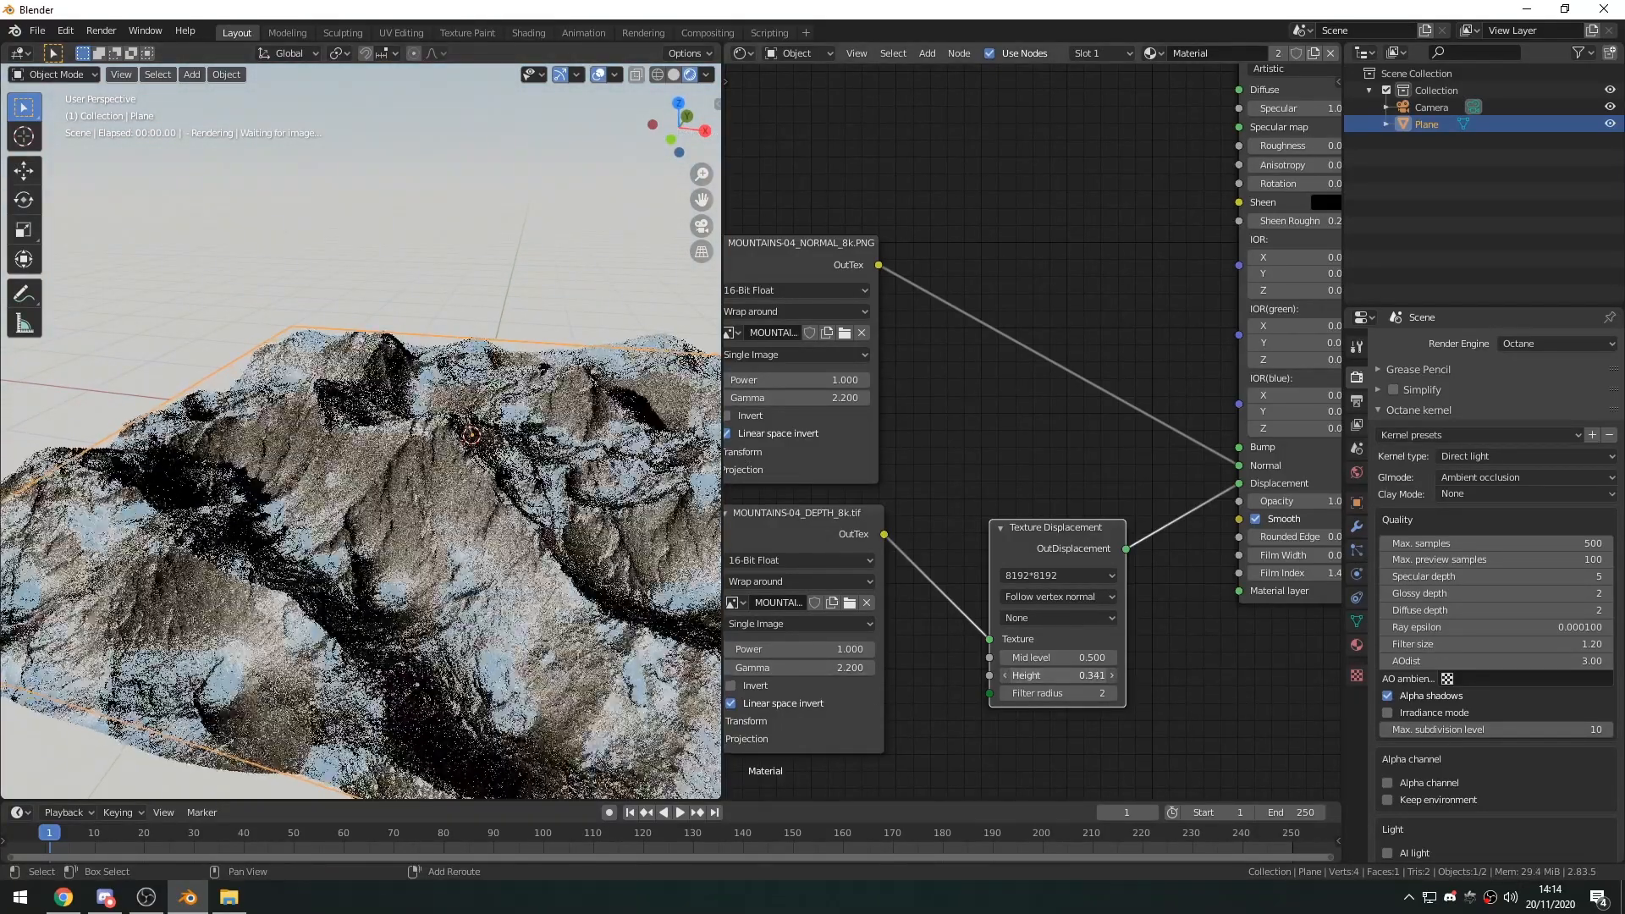
pyautogui.moveTo(475, 624)
pyautogui.mouseDown(button='middle')
pyautogui.moveTo(454, 531)
pyautogui.moveTo(495, 643)
pyautogui.mouseUp(button='middle')
# Delete the MOUNTAINS-04_NORMAL_8k.PNG image node and set the Texture Displacement height to about 0.211.
pyautogui.moveTo(966, 433); pyautogui.dragTo(1179, 485, button='middle')
pyautogui.click(833, 297)
pyautogui.press('x')
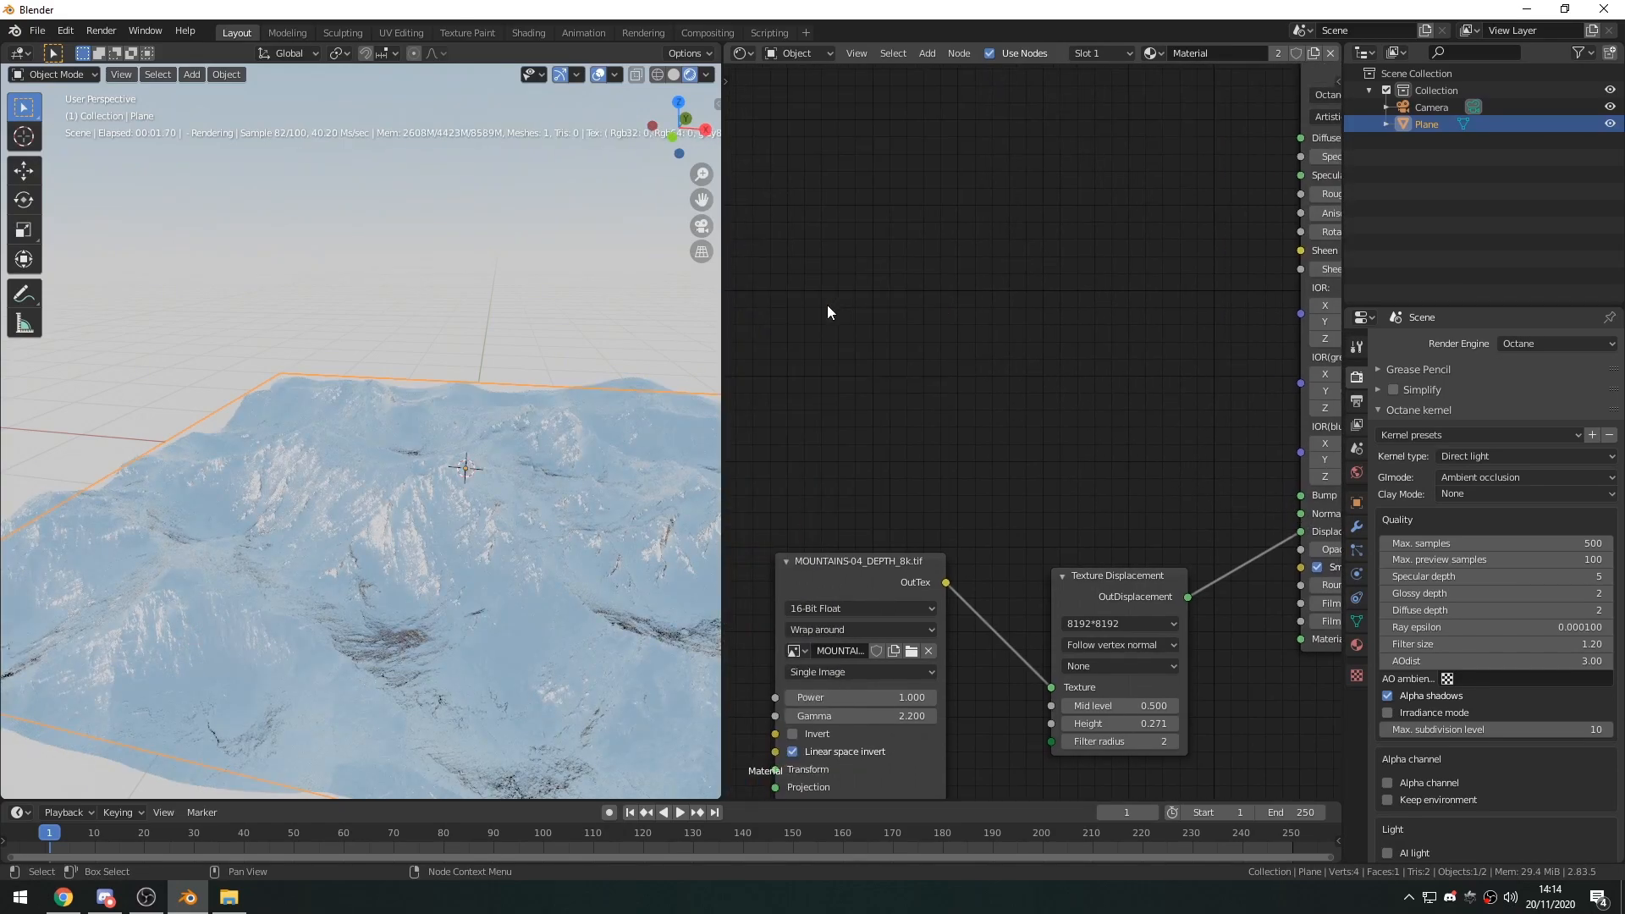
pyautogui.moveTo(500, 529); pyautogui.dragTo(434, 515, button='middle')
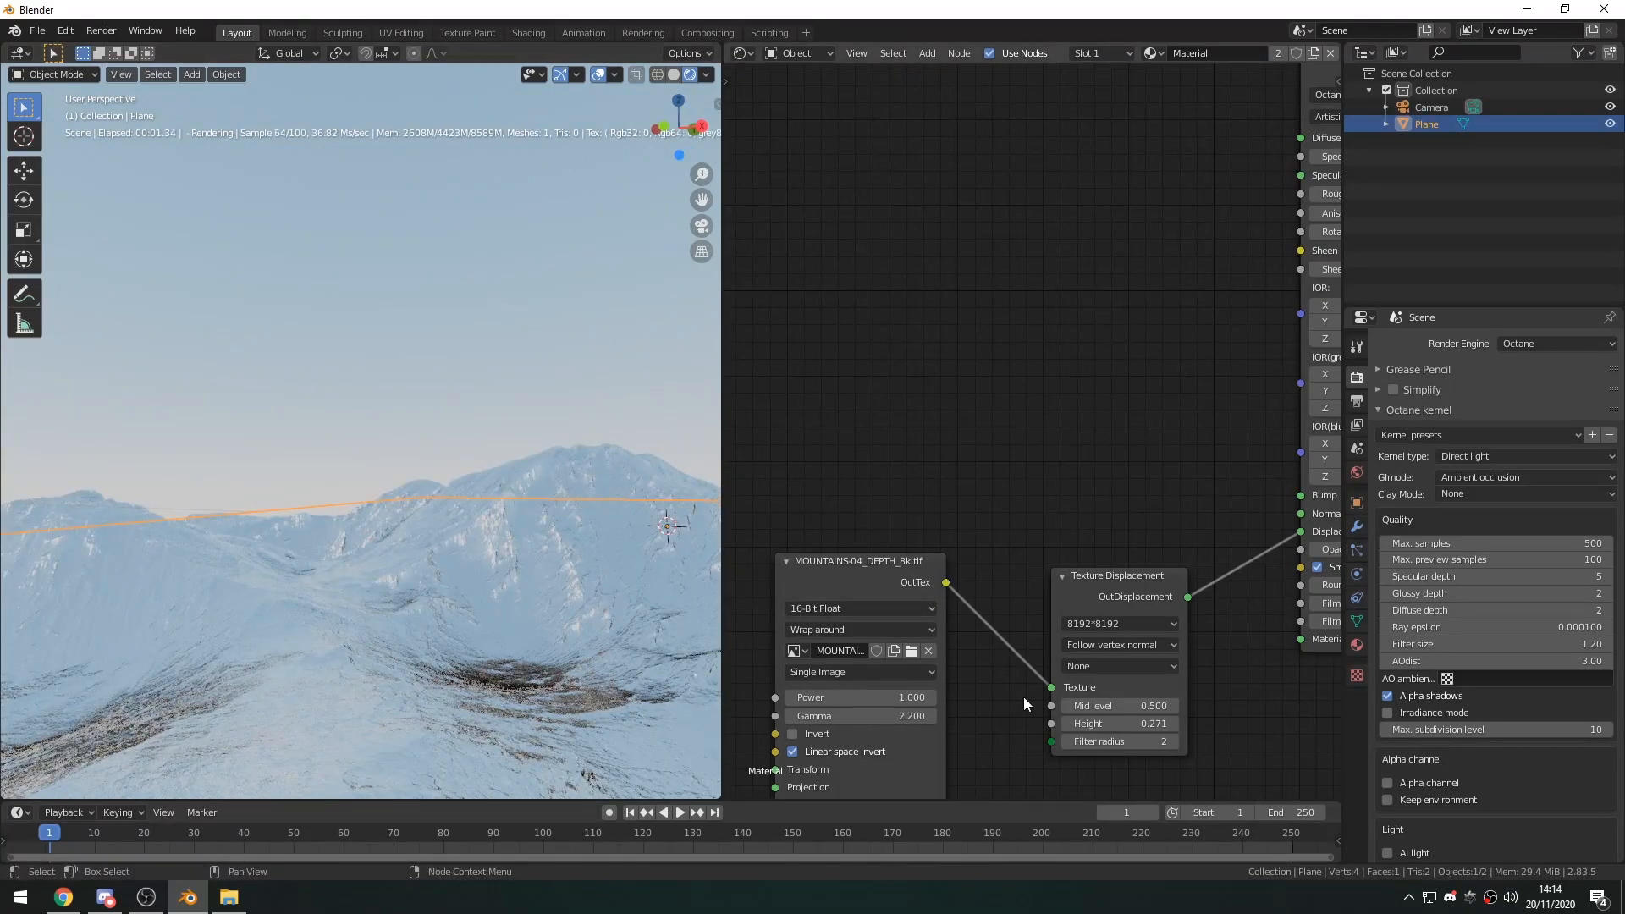
pyautogui.moveTo(1110, 724); pyautogui.dragTo(1100, 725)
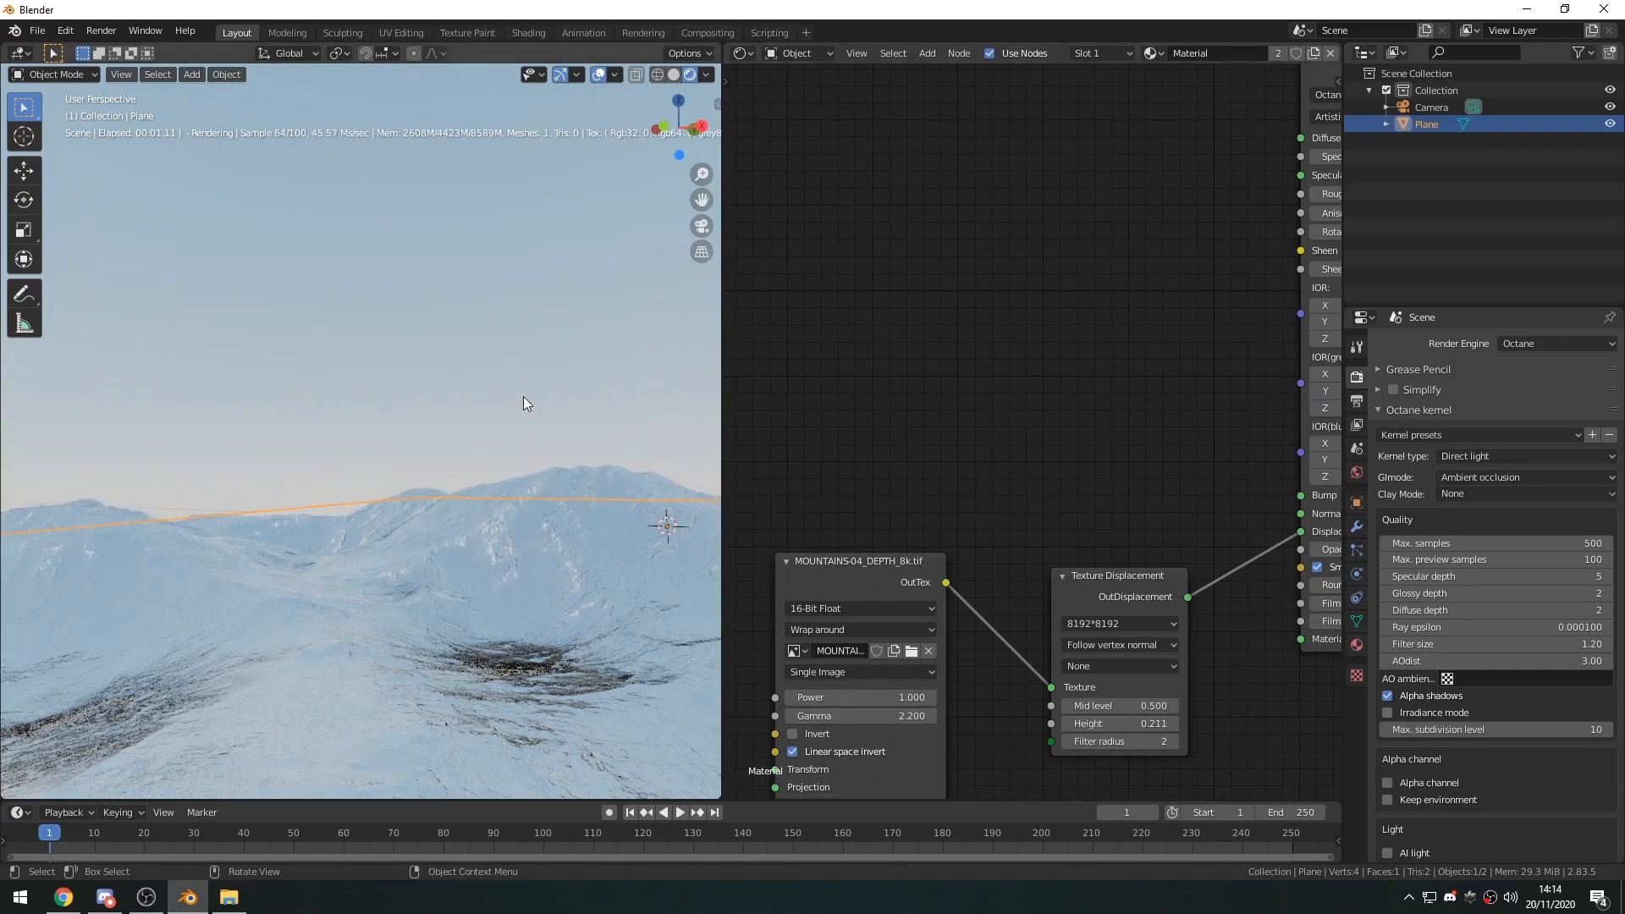
# Align the camera to the low view across the mountains and fly it to a higher position with walk navigation.
pyautogui.moveTo(449, 461); pyautogui.dragTo(410, 511, button='middle')
pyautogui.press('KP_0')
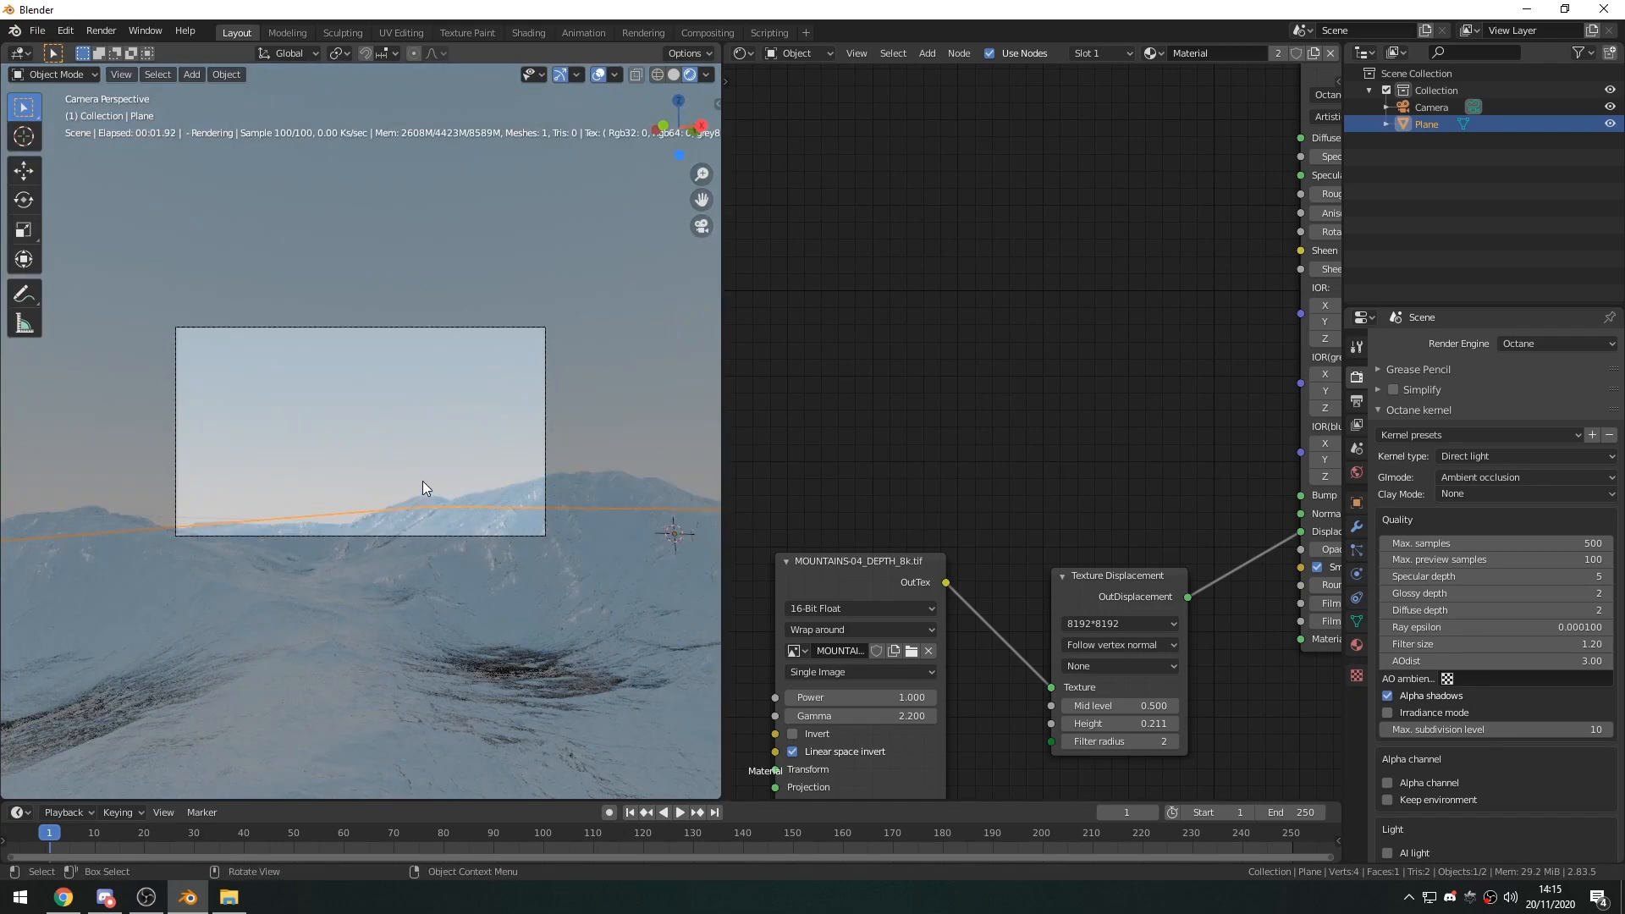
pyautogui.hotkey('shift', '`')
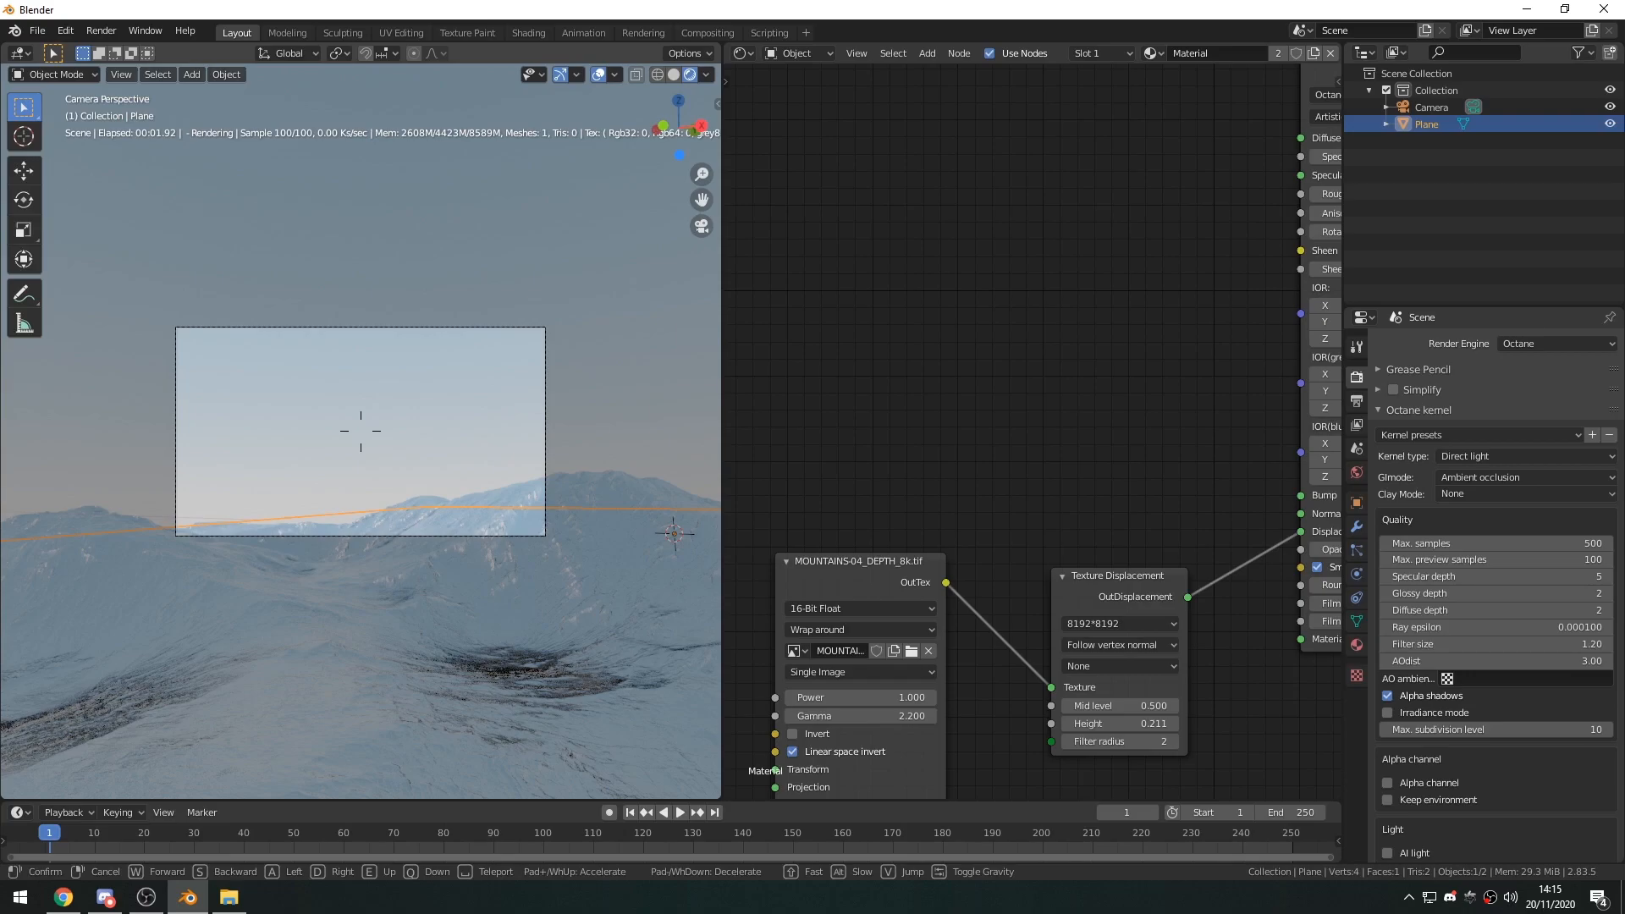
pyautogui.press('e')
pyautogui.press('w')
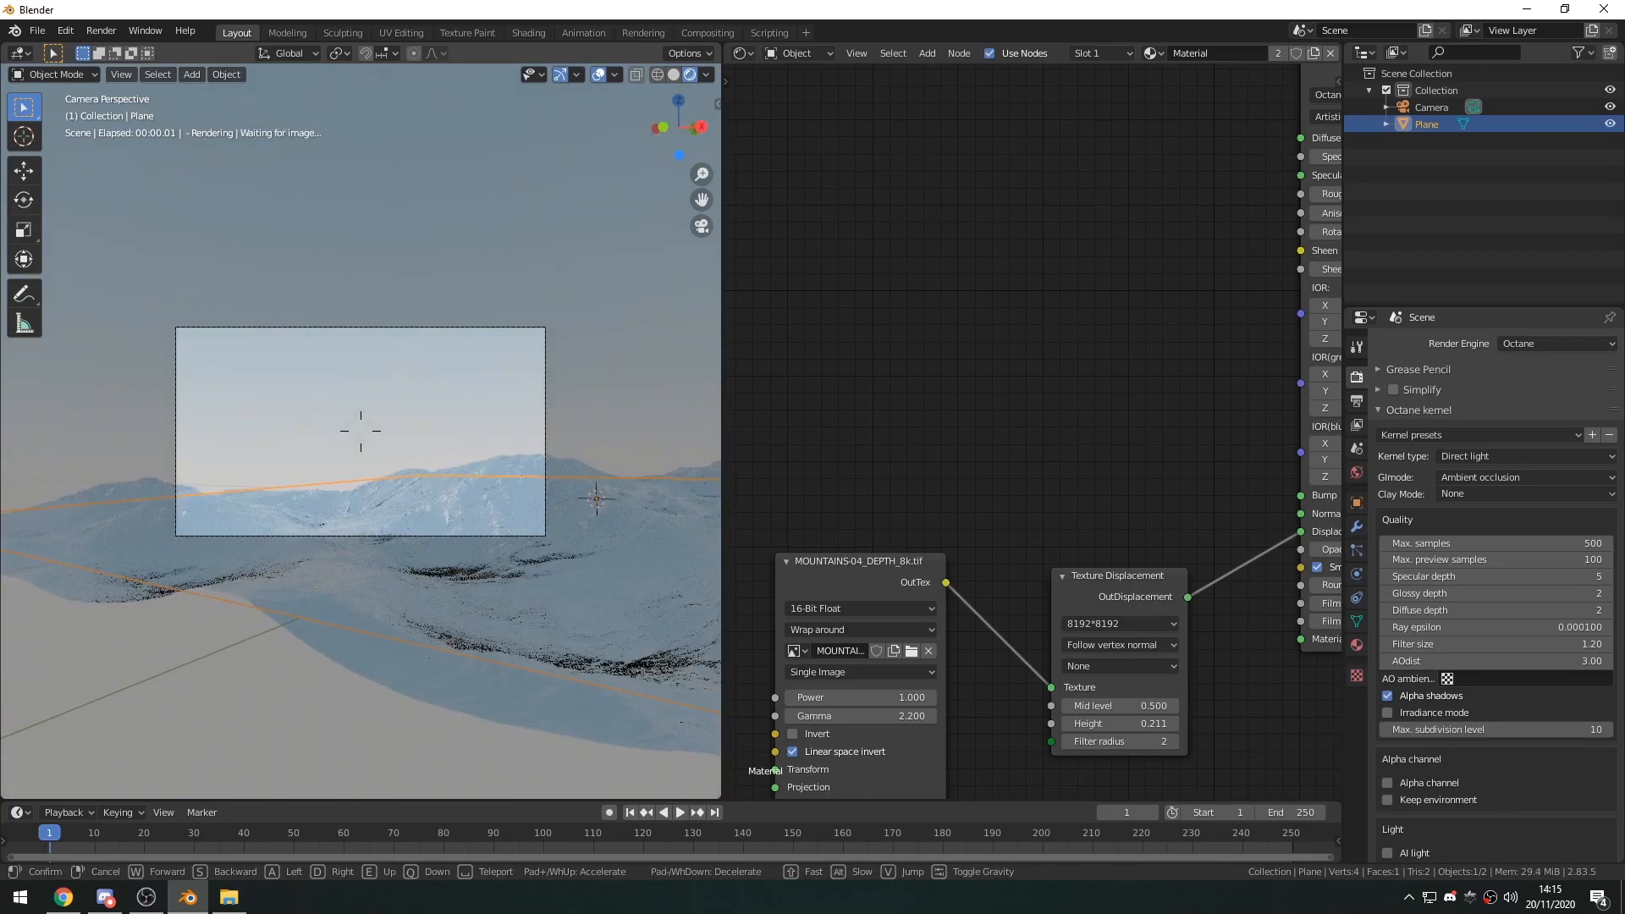
pyautogui.press('q')
pyautogui.press('e')
pyautogui.click(361, 430)
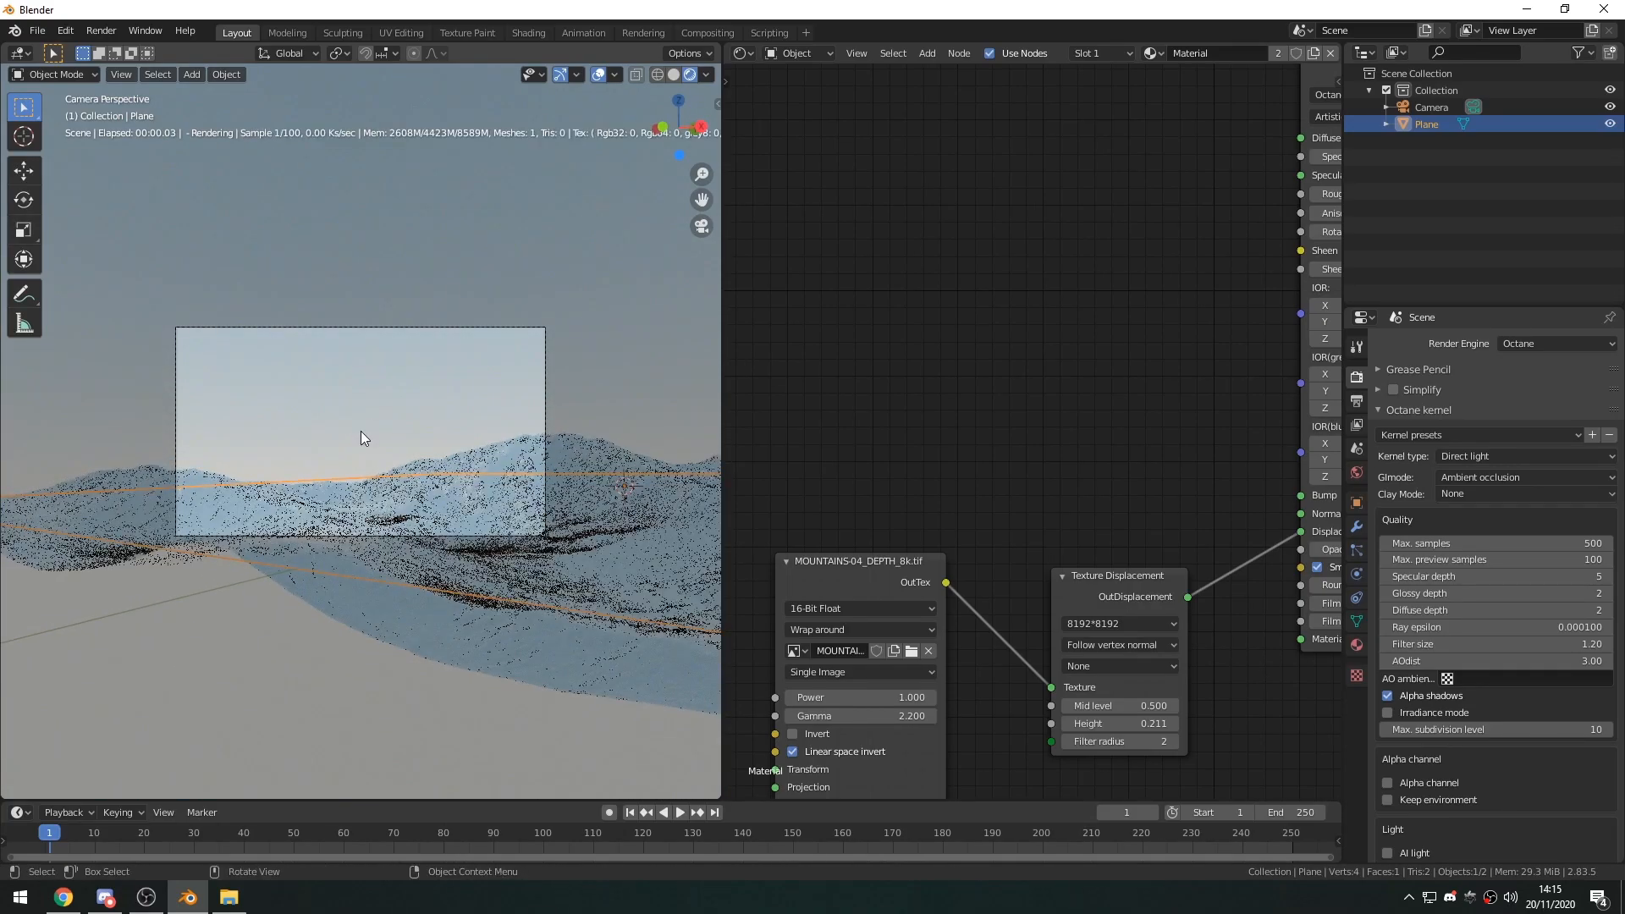
pyautogui.scroll(3, 360, 431)
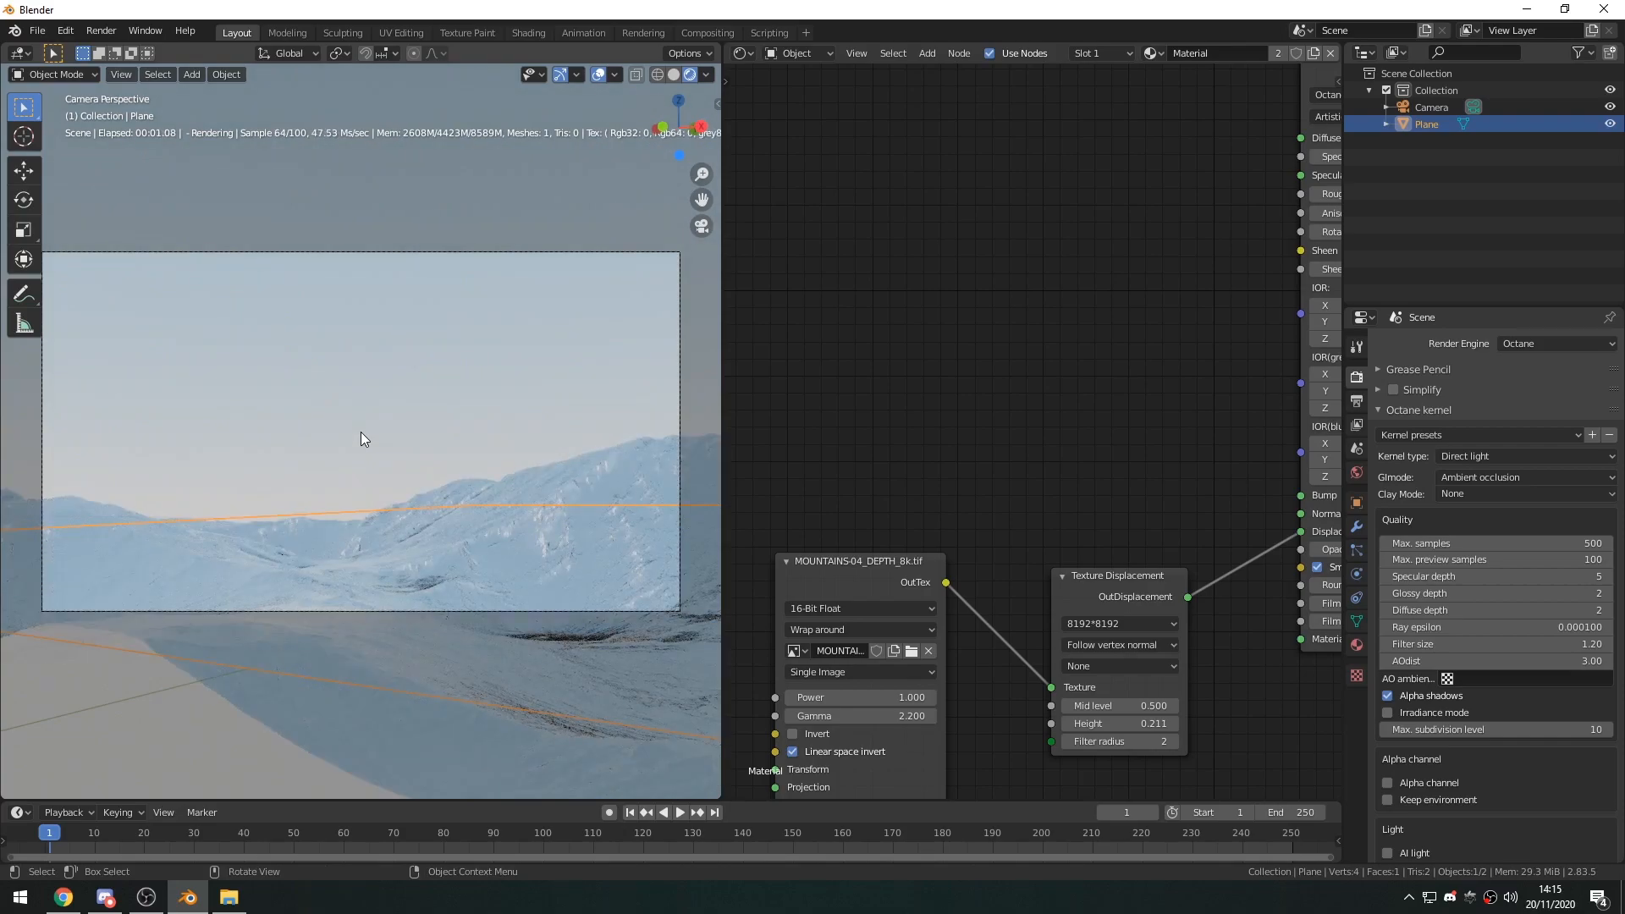
# Return the viewport to solid shading, add a second plane at the origin and scale it by 3.
pyautogui.moveTo(361, 431); pyautogui.dragTo(382, 530, button='middle')
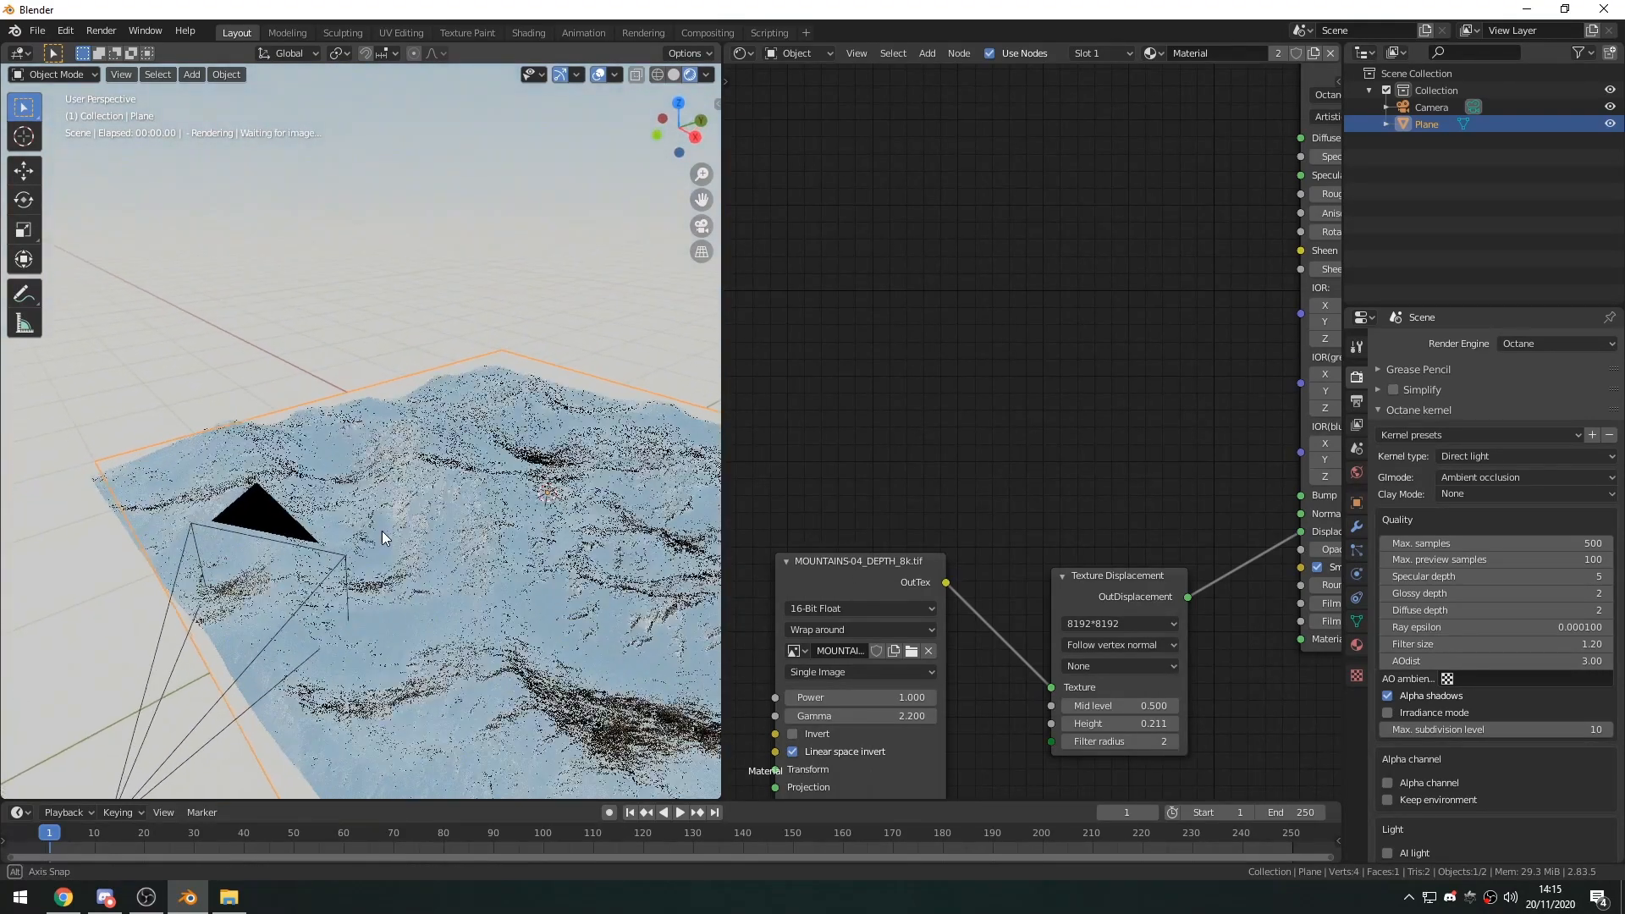
pyautogui.click(674, 74)
pyautogui.moveTo(423, 343); pyautogui.dragTo(421, 445, button='middle')
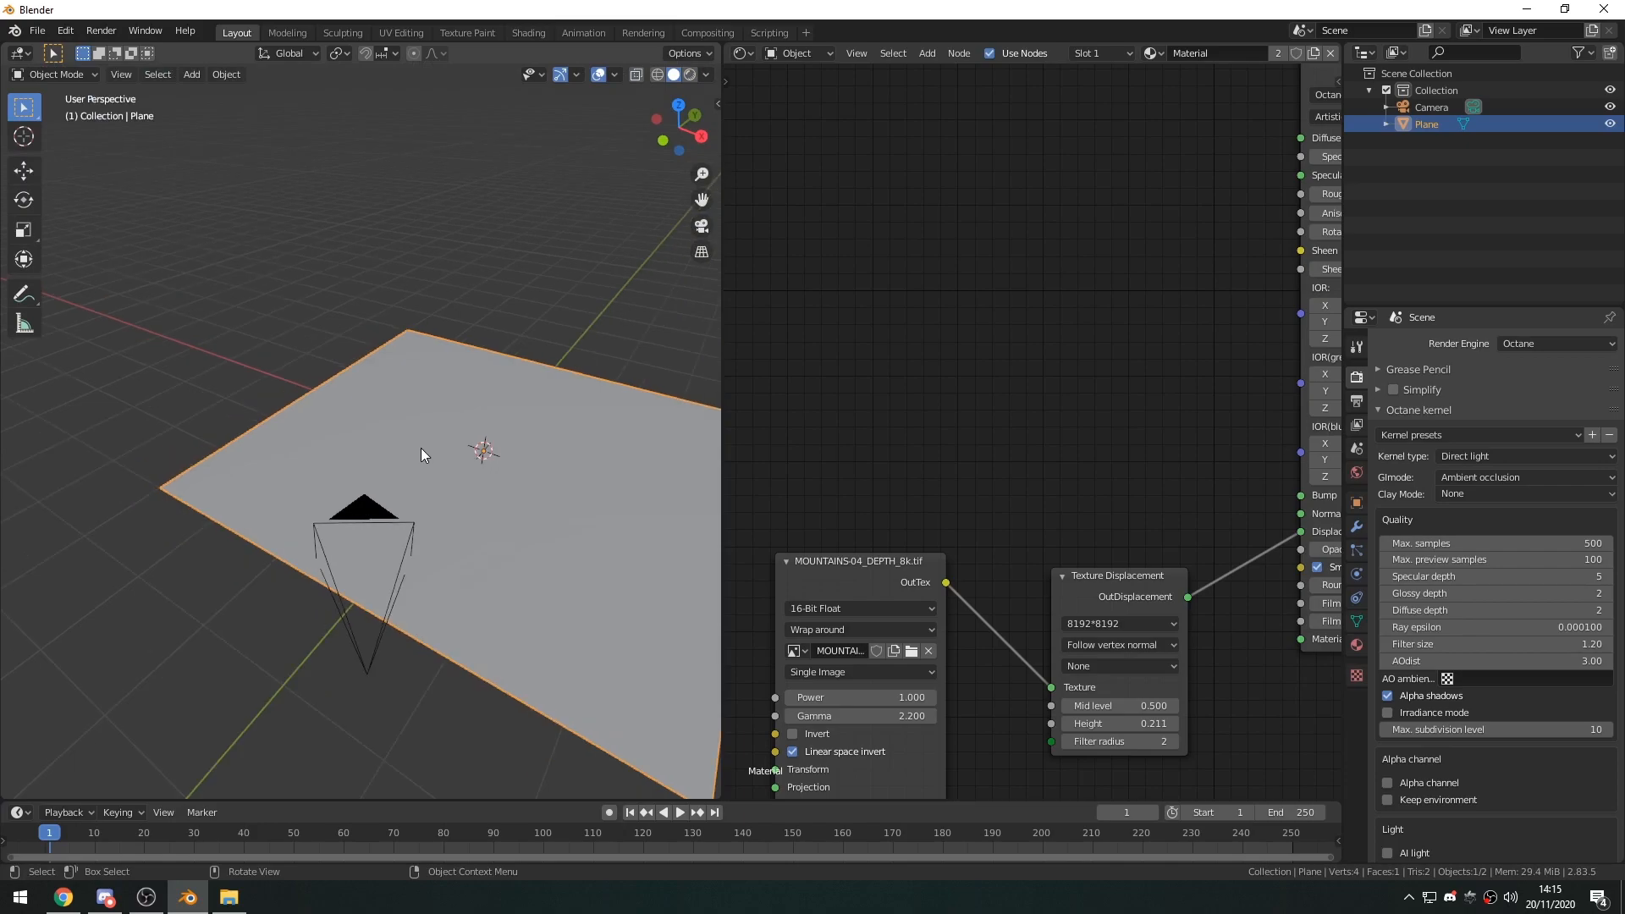
pyautogui.hotkey('shift', 'a')
pyautogui.moveTo(414, 454)
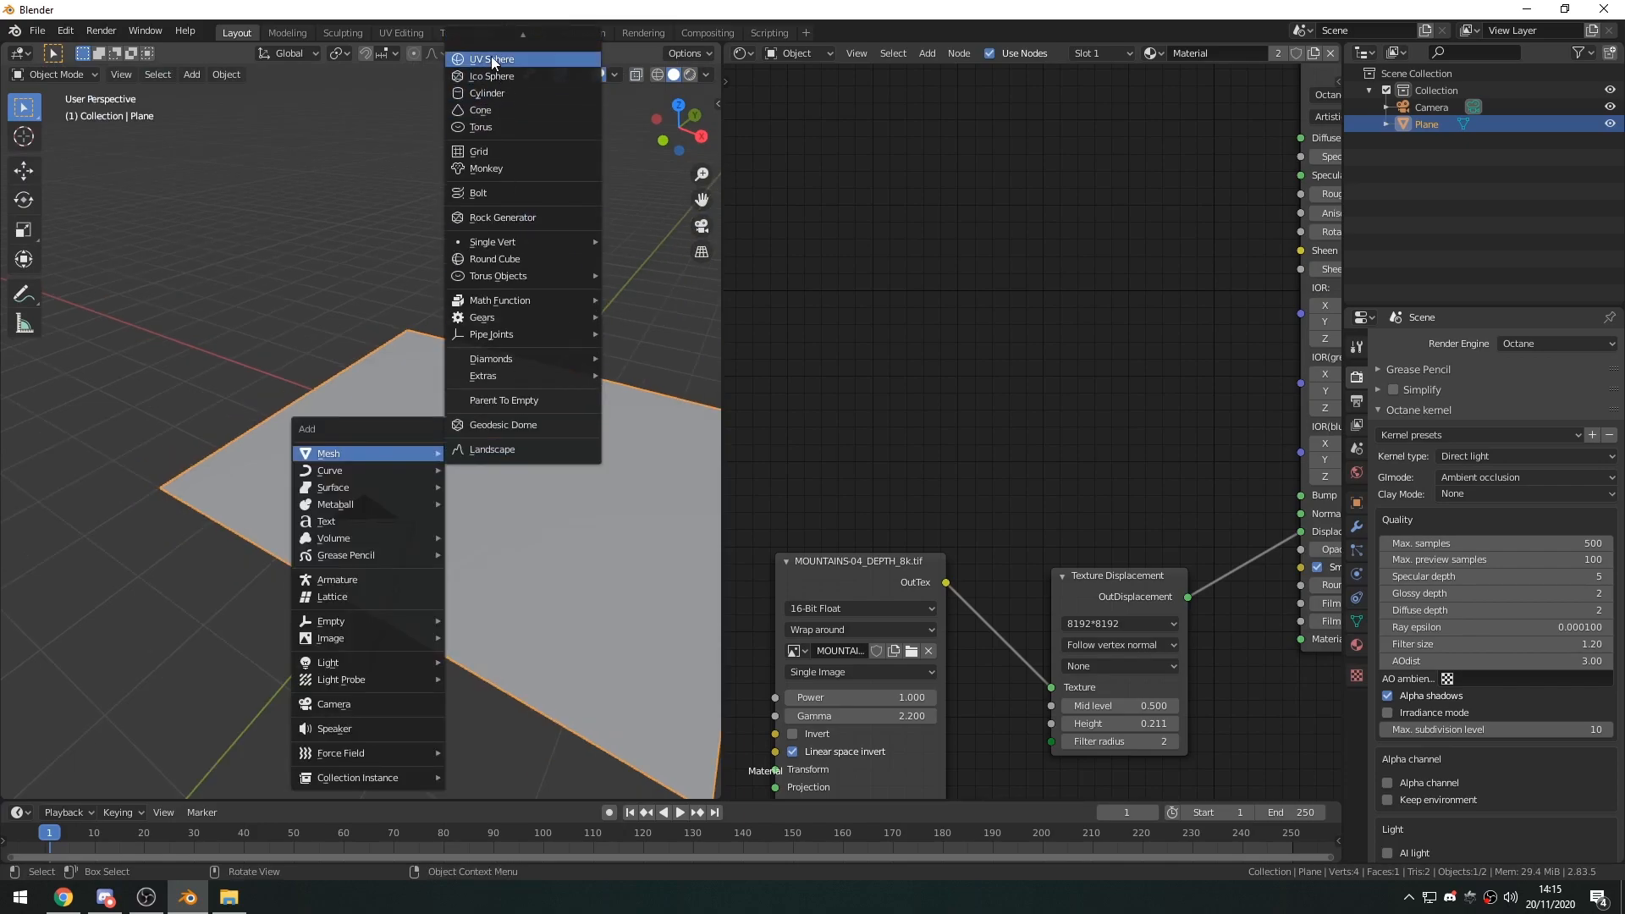
pyautogui.click(491, 46)
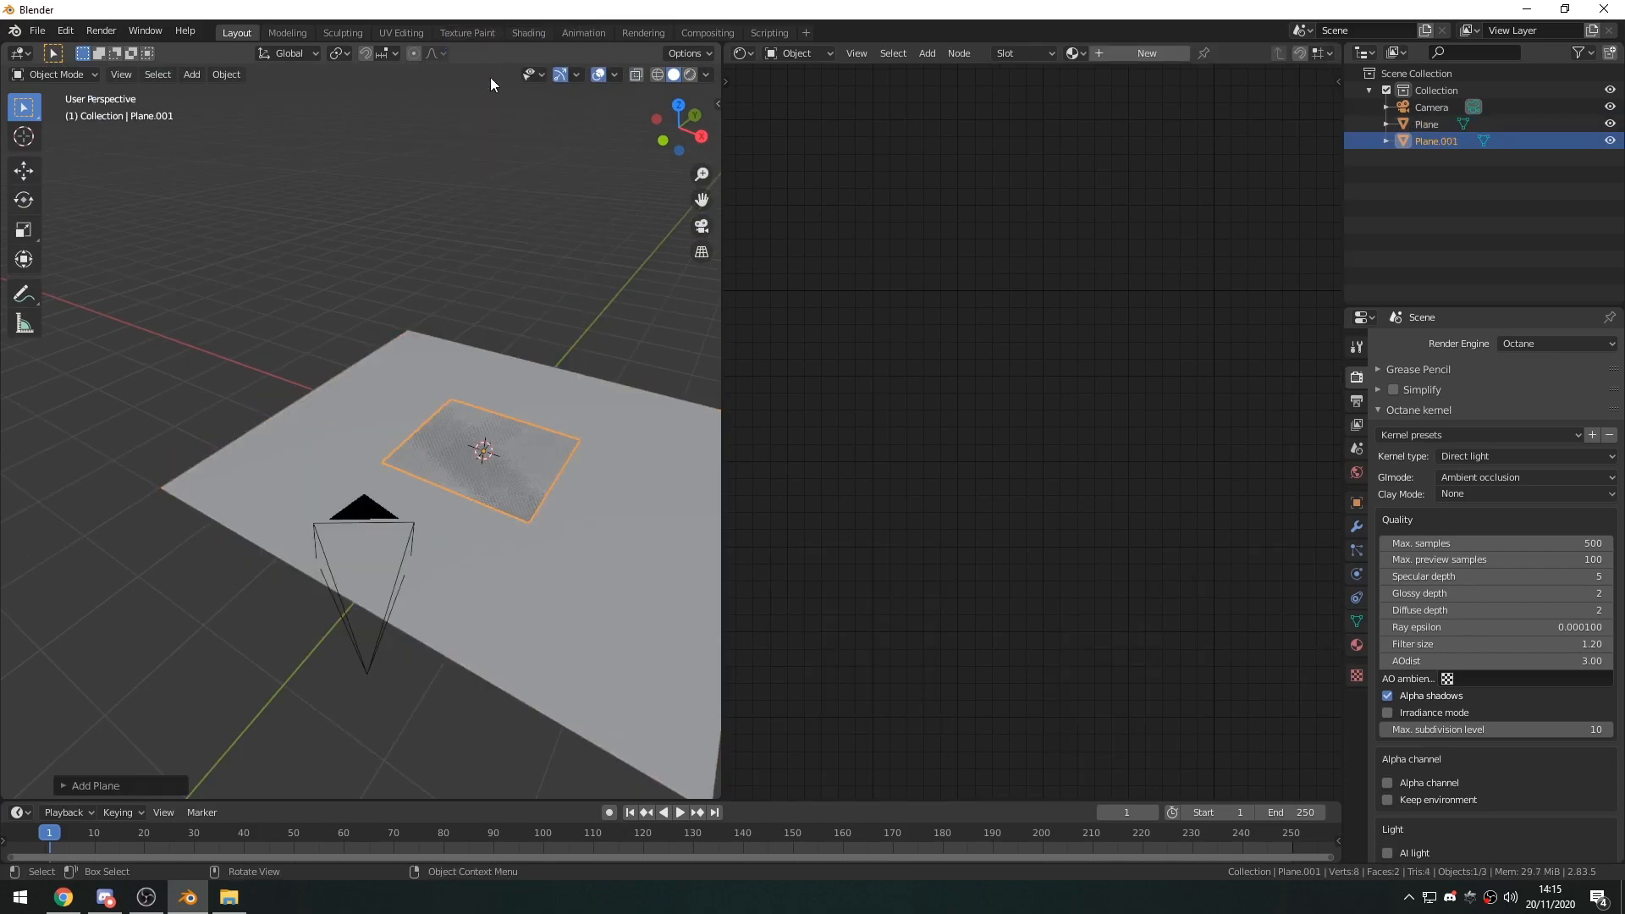
pyautogui.write('s3')
pyautogui.press('Return')
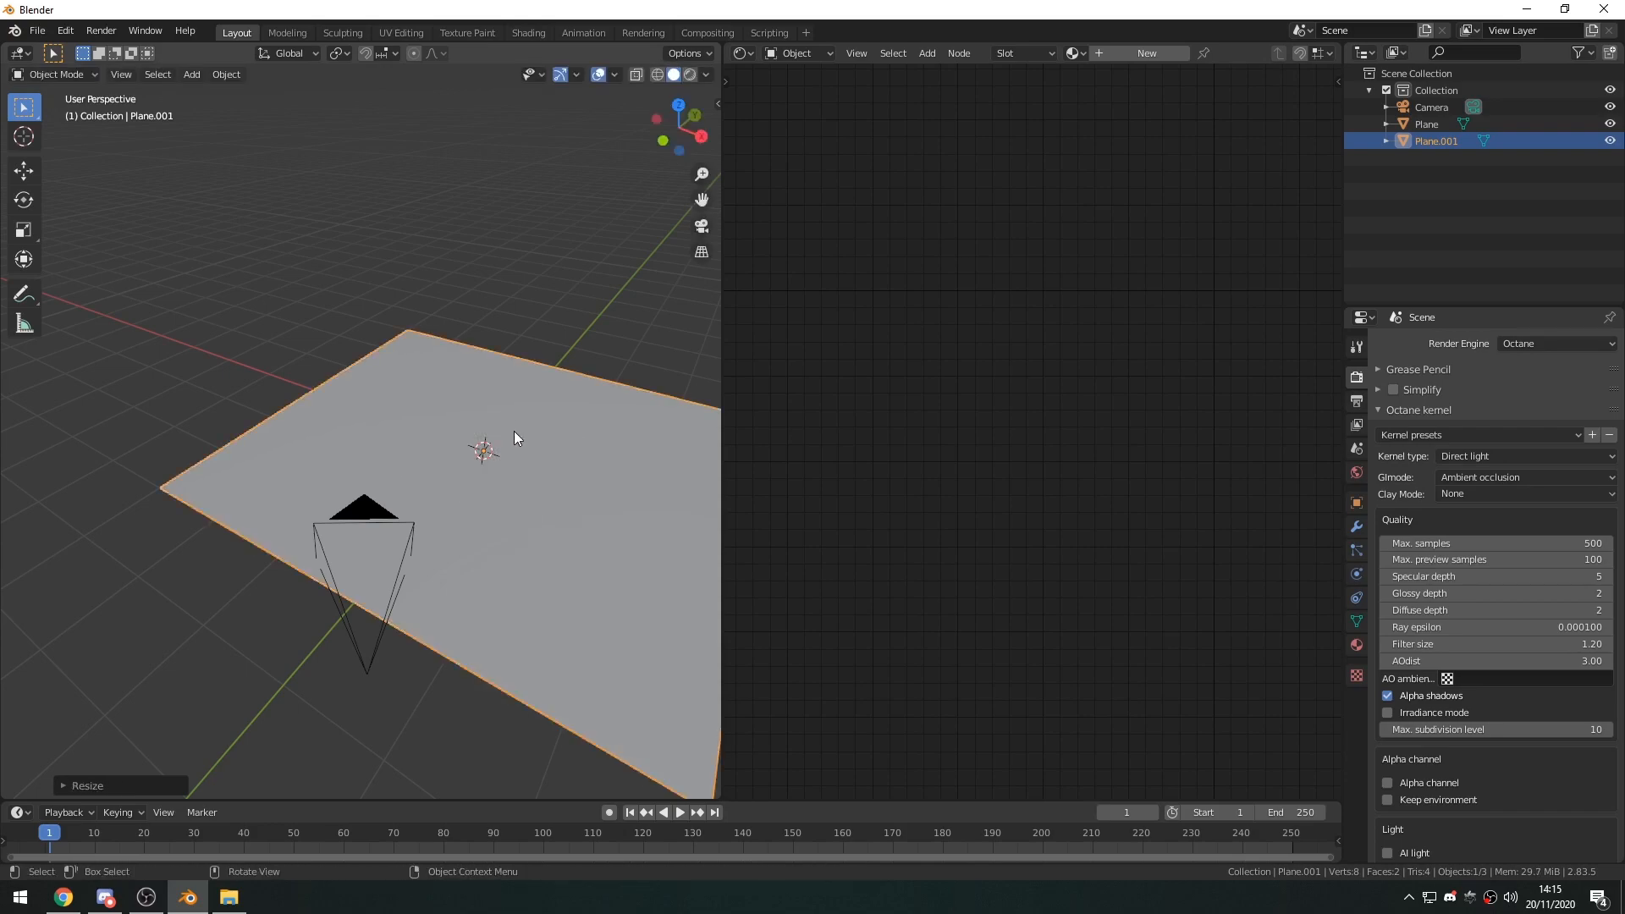
# Move the second plane vertically to a water level that leaves the peaks exposed in rendered shading, and check it through the camera.
pyautogui.hotkey('shift', 'space')
pyautogui.press('g')
pyautogui.moveTo(496, 394); pyautogui.dragTo(496, 384)
pyautogui.click(689, 74)
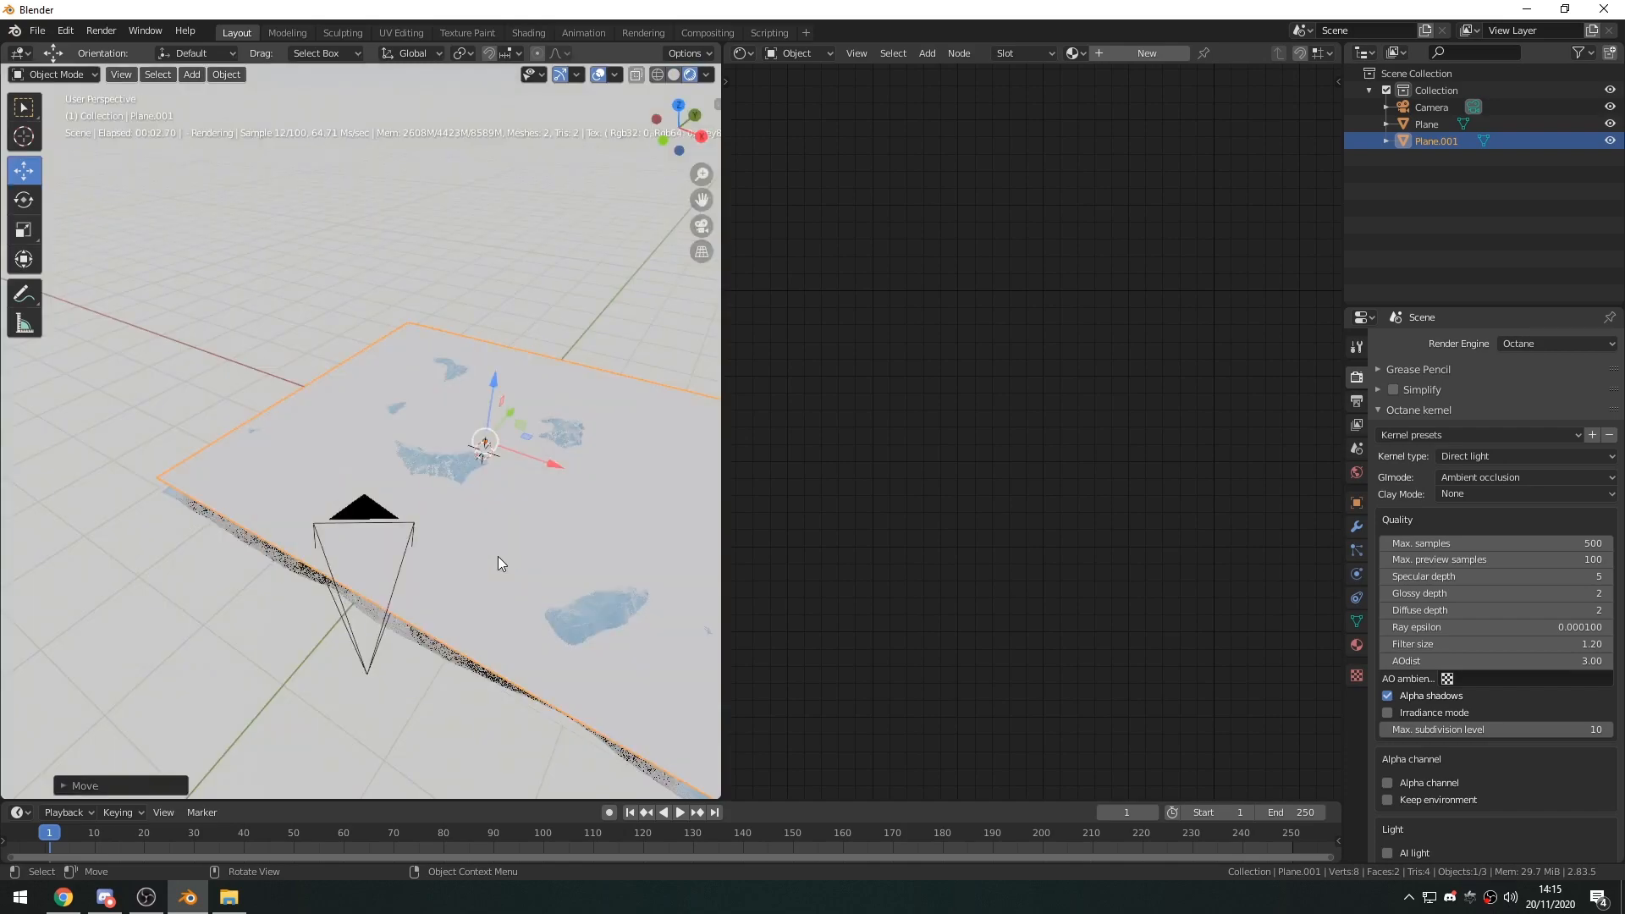
pyautogui.moveTo(497, 556); pyautogui.dragTo(477, 540, button='middle')
pyautogui.scroll(3, 488, 547)
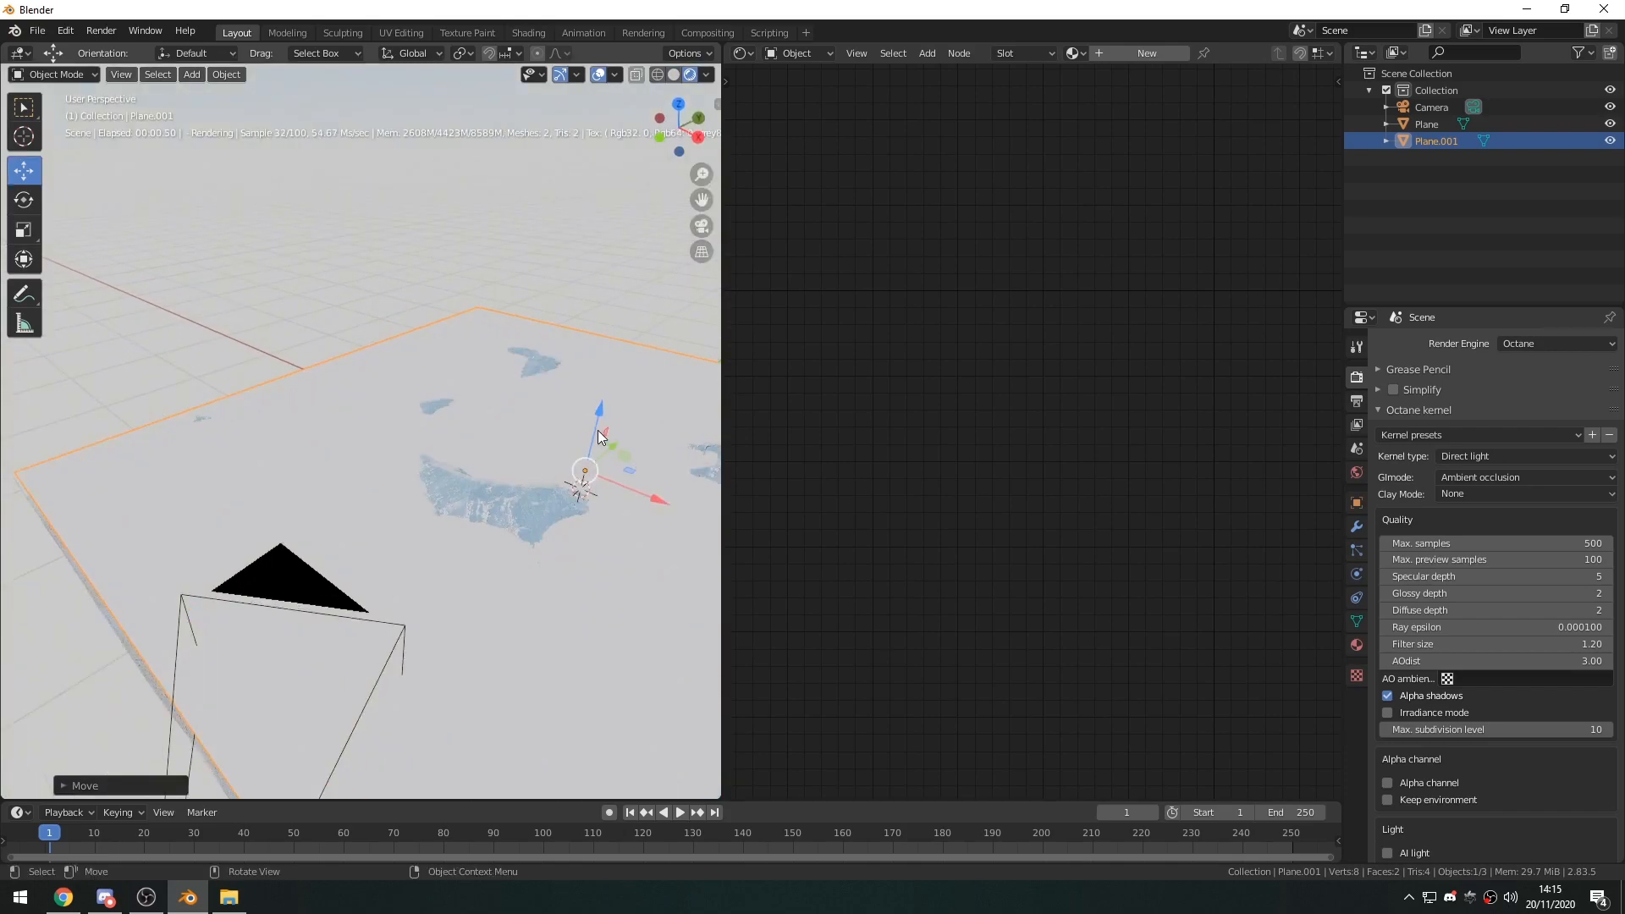
pyautogui.moveTo(599, 416); pyautogui.dragTo(601, 440)
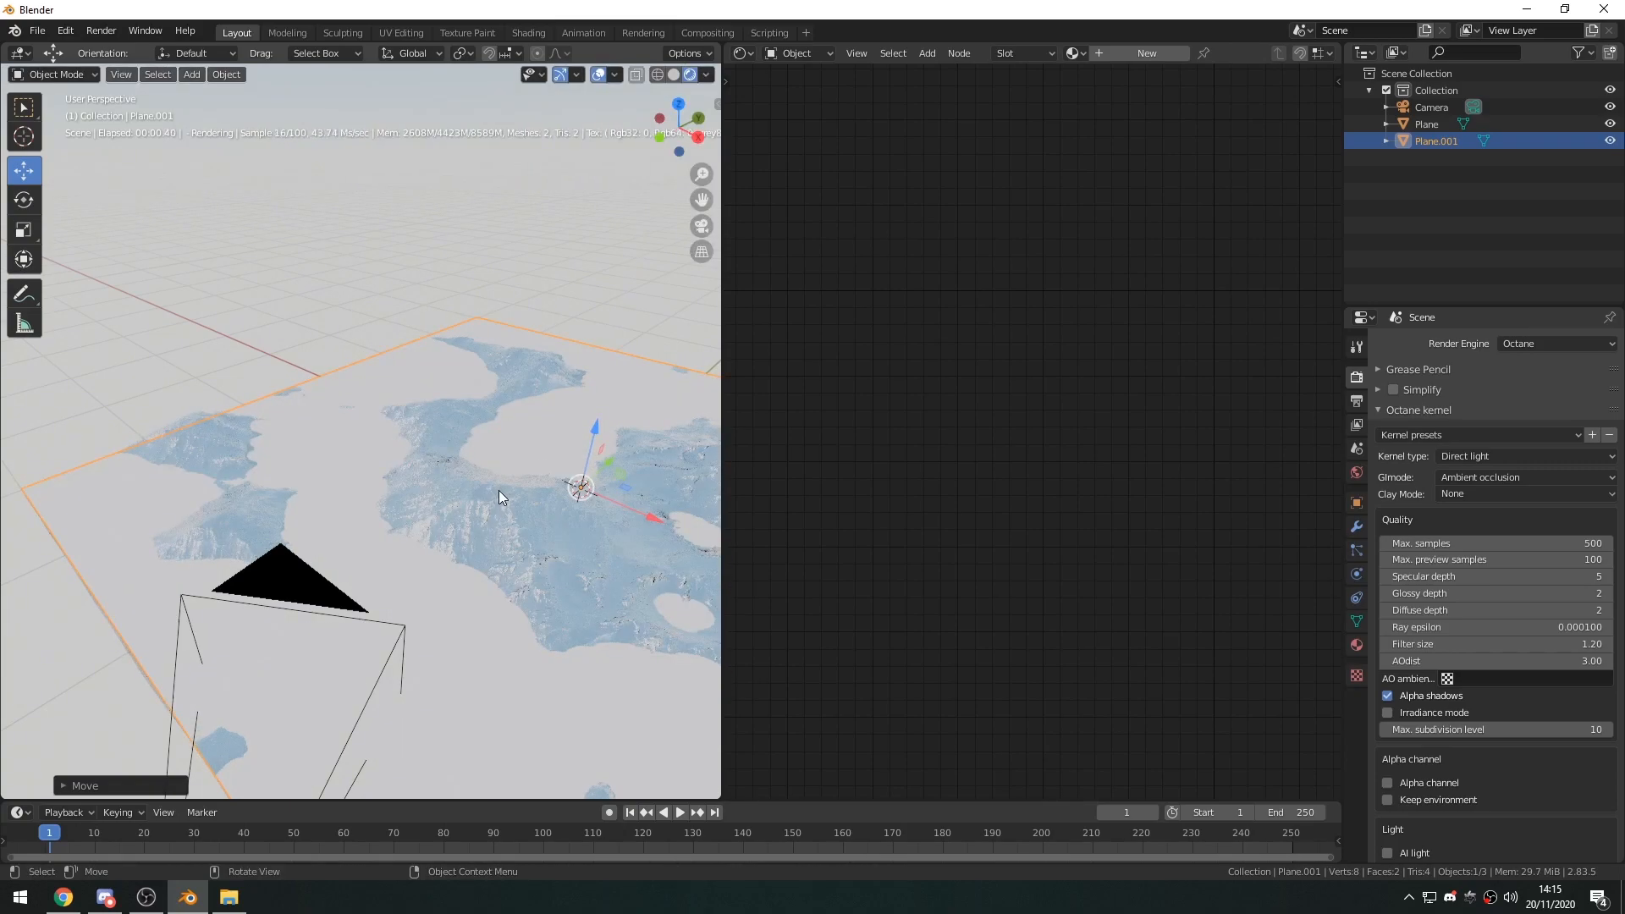
pyautogui.press('KP_0')
pyautogui.click(445, 406)
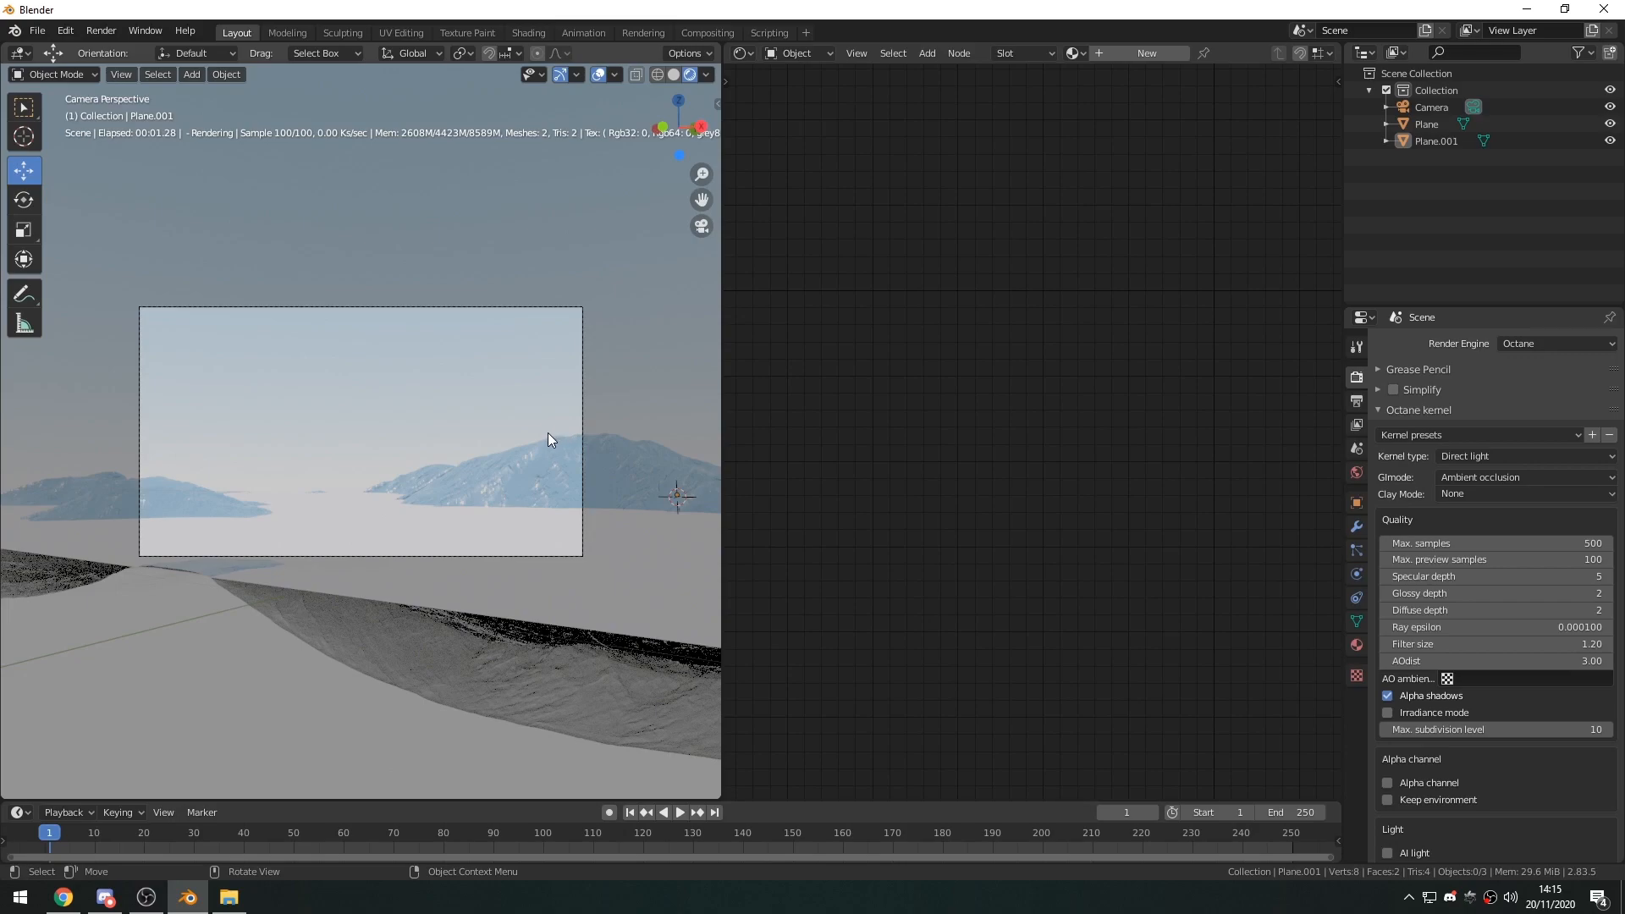
pyautogui.moveTo(538, 435); pyautogui.dragTo(511, 538, button='middle')
# Create a new material named Water on the second plane.
pyautogui.click(349, 446)
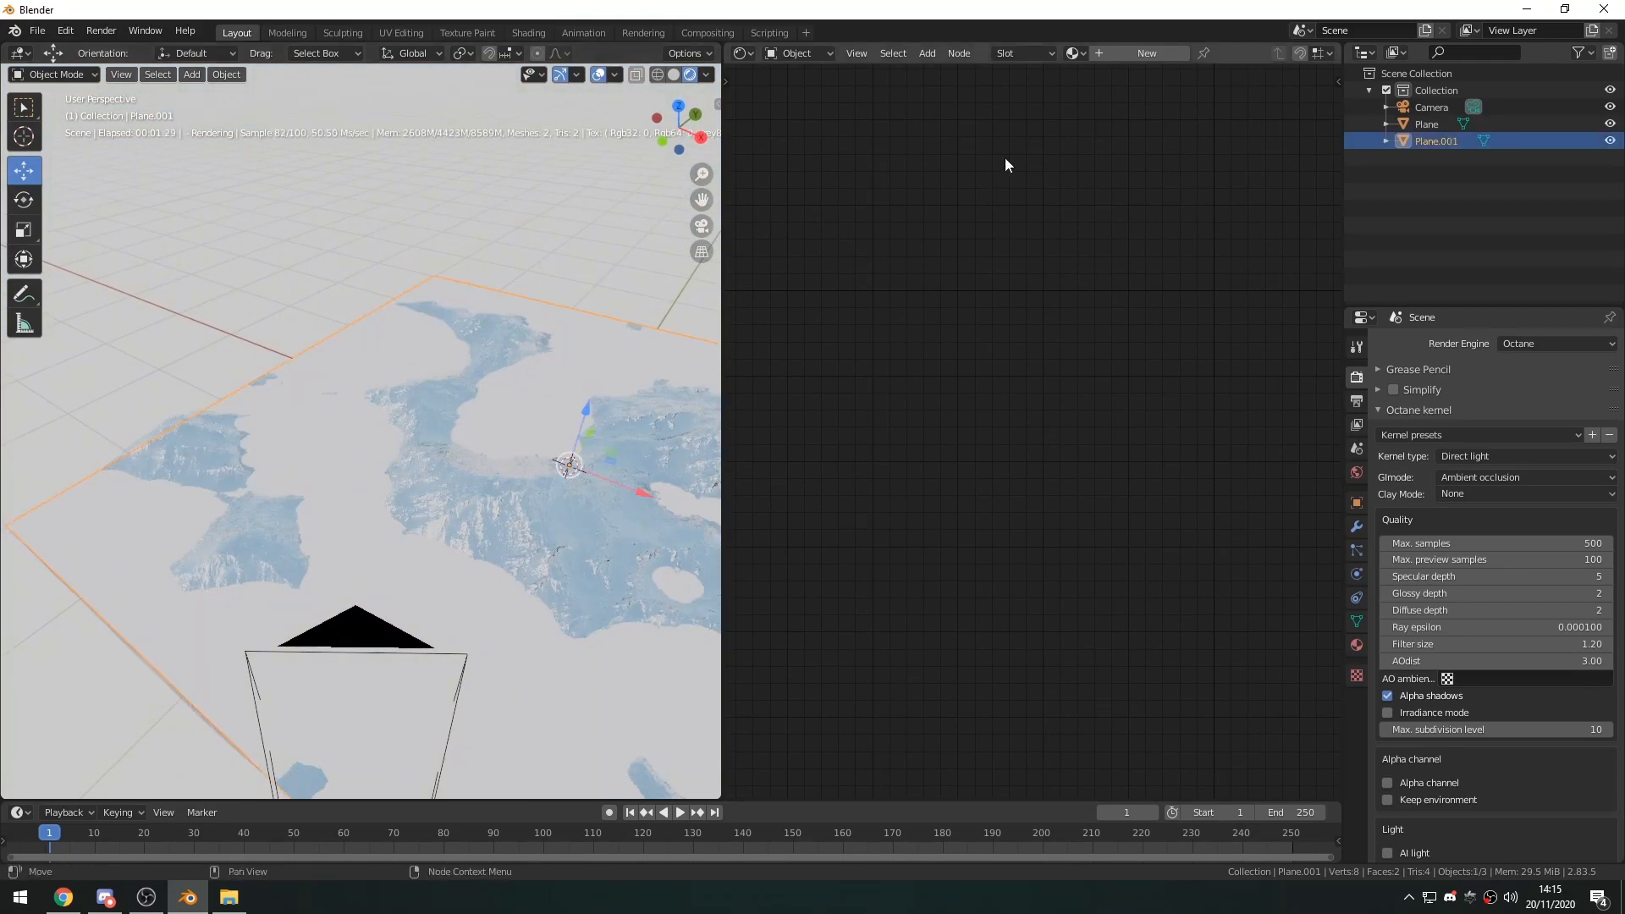
pyautogui.click(1139, 54)
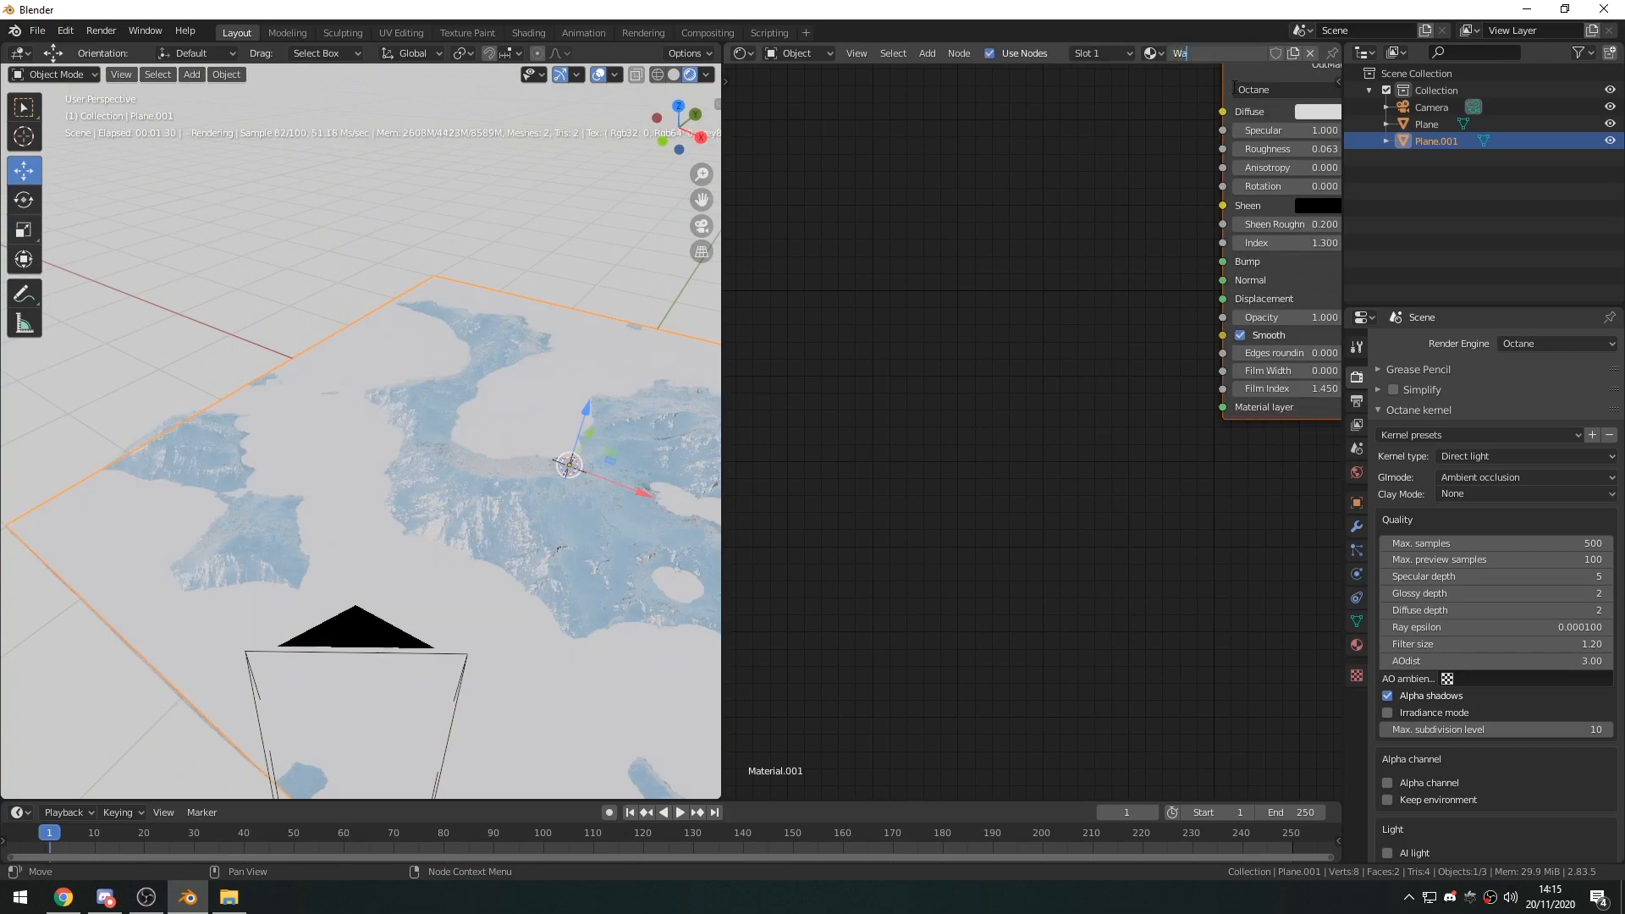
pyautogui.press('Return')
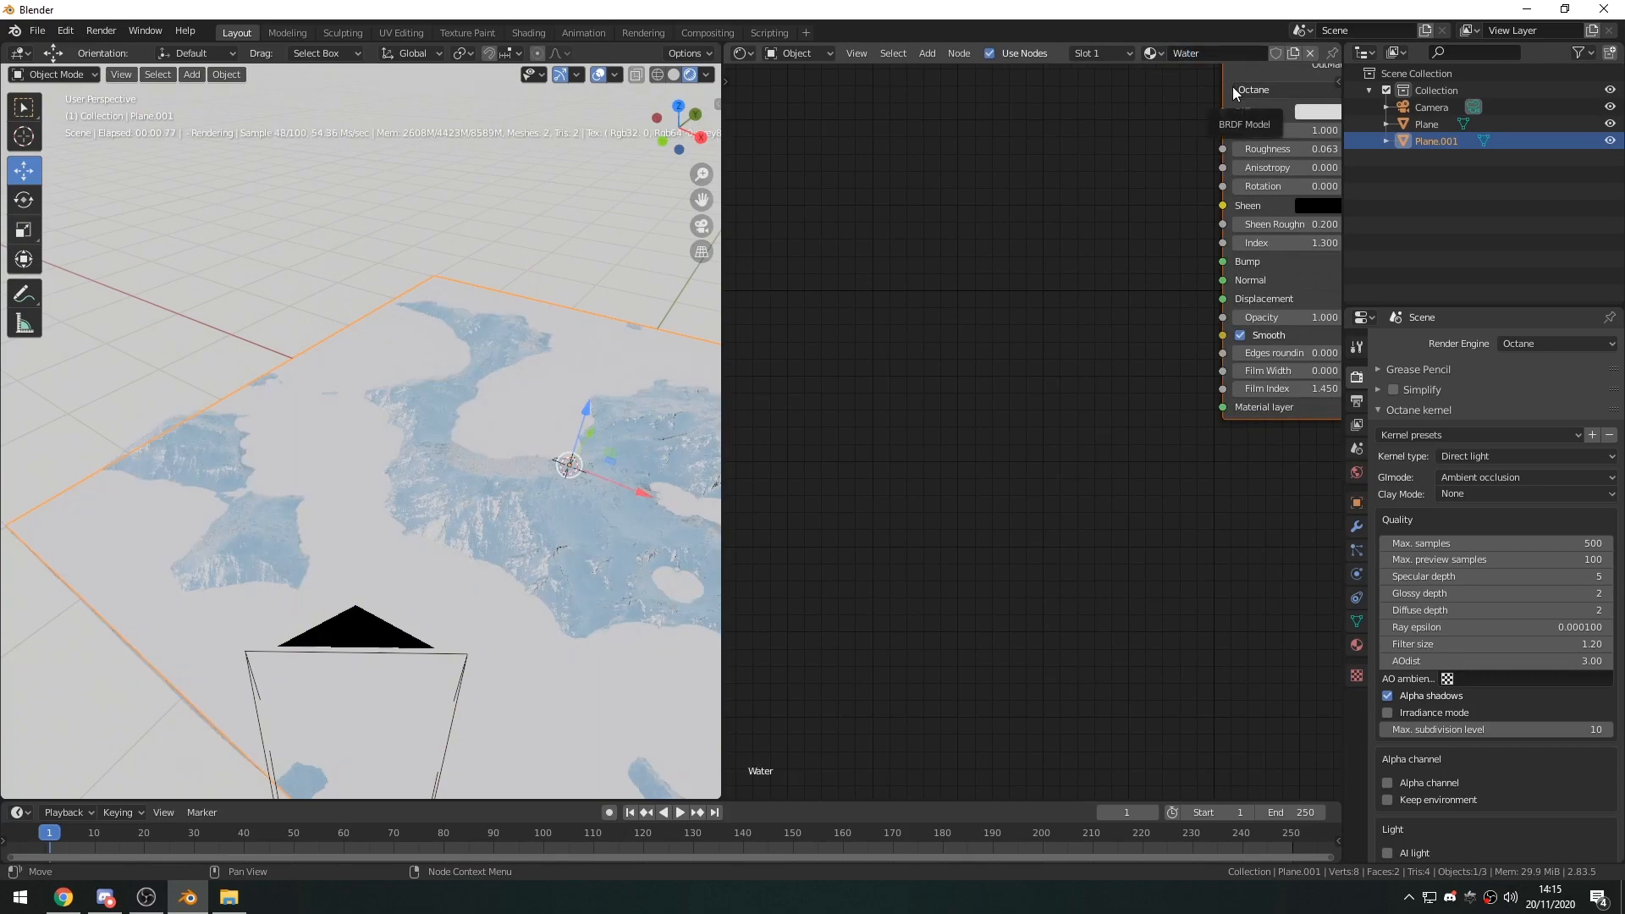
# Temporarily assign Material to the second plane to rename it Mountain, and reassign Water to the plane.
pyautogui.click(1151, 54)
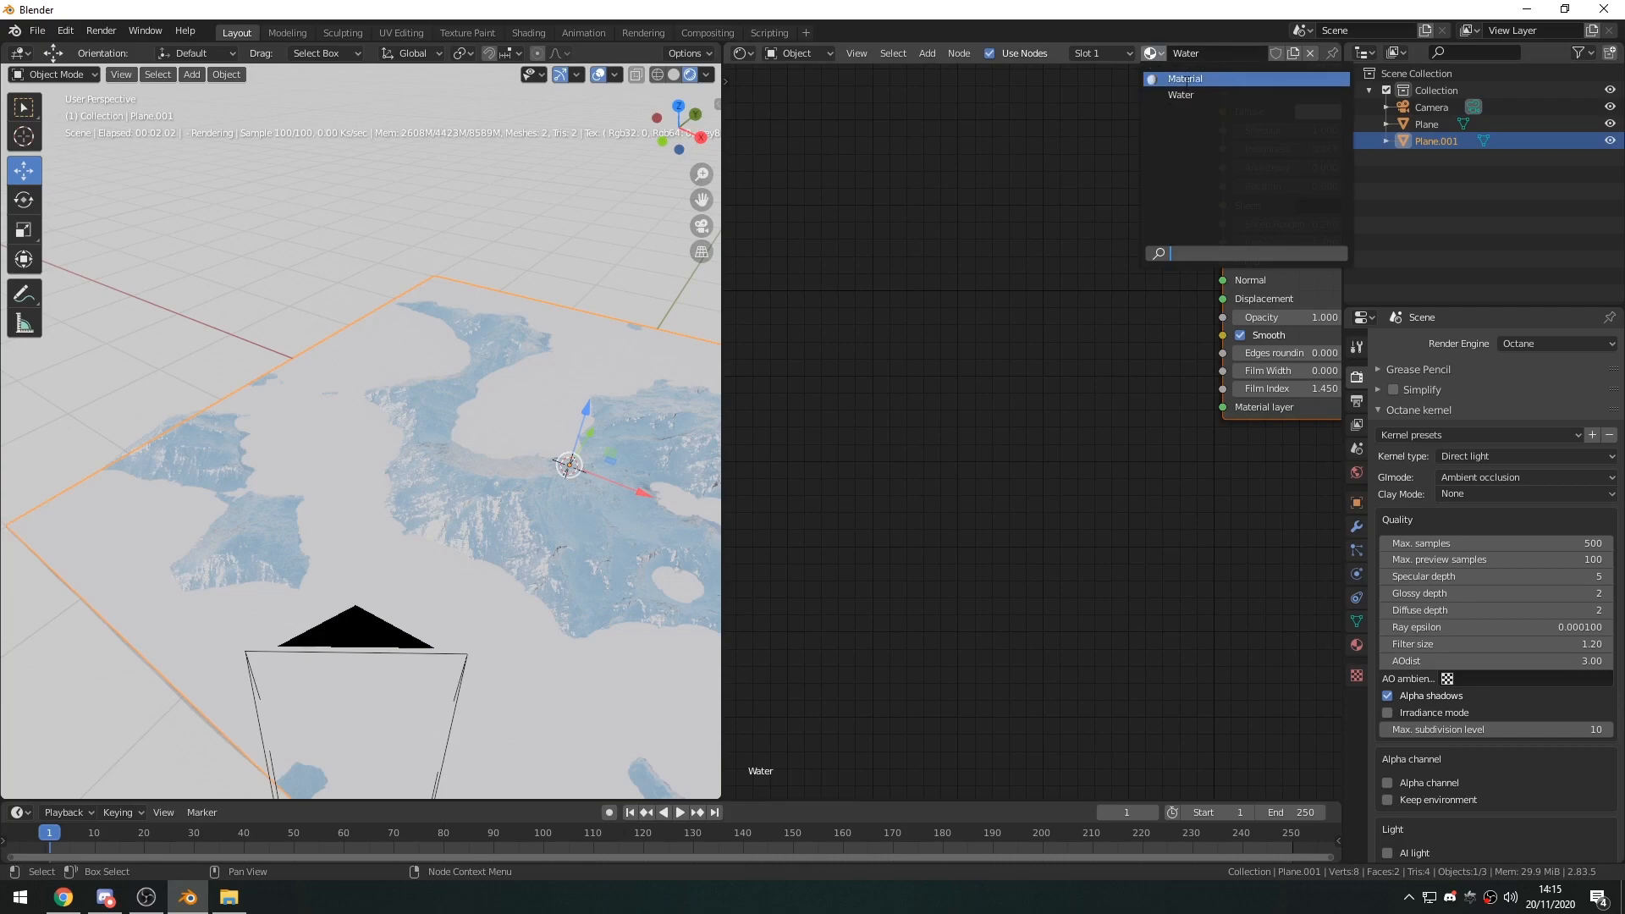
pyautogui.click(1176, 110)
pyautogui.moveTo(1052, 281); pyautogui.dragTo(1035, 284, button='middle')
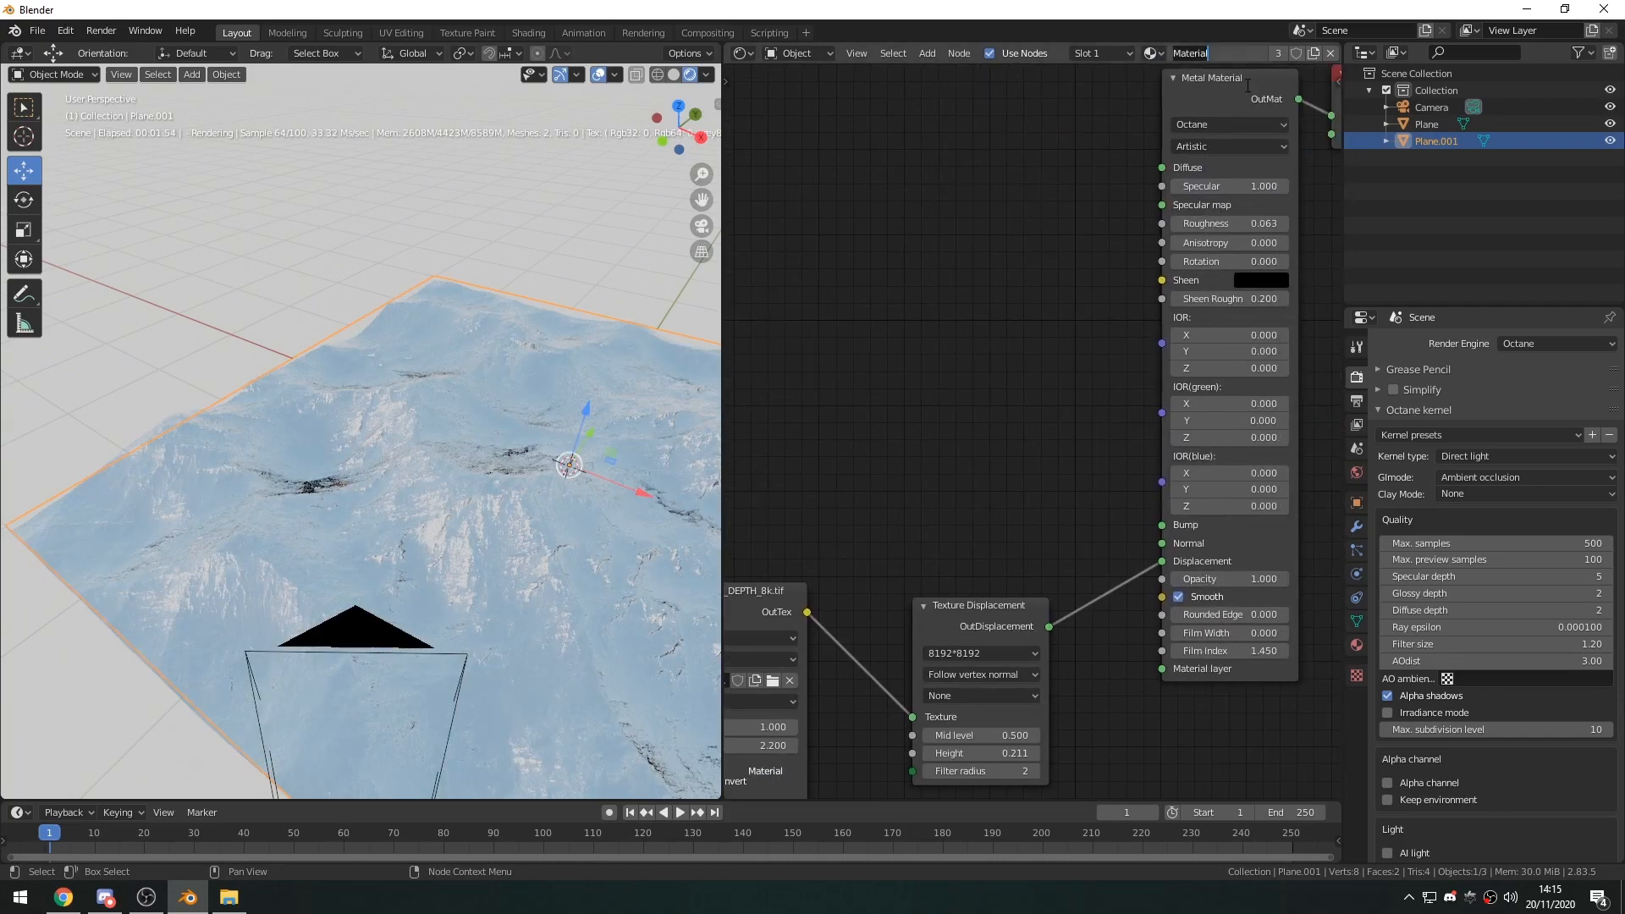
pyautogui.press('Return')
pyautogui.click(1152, 53)
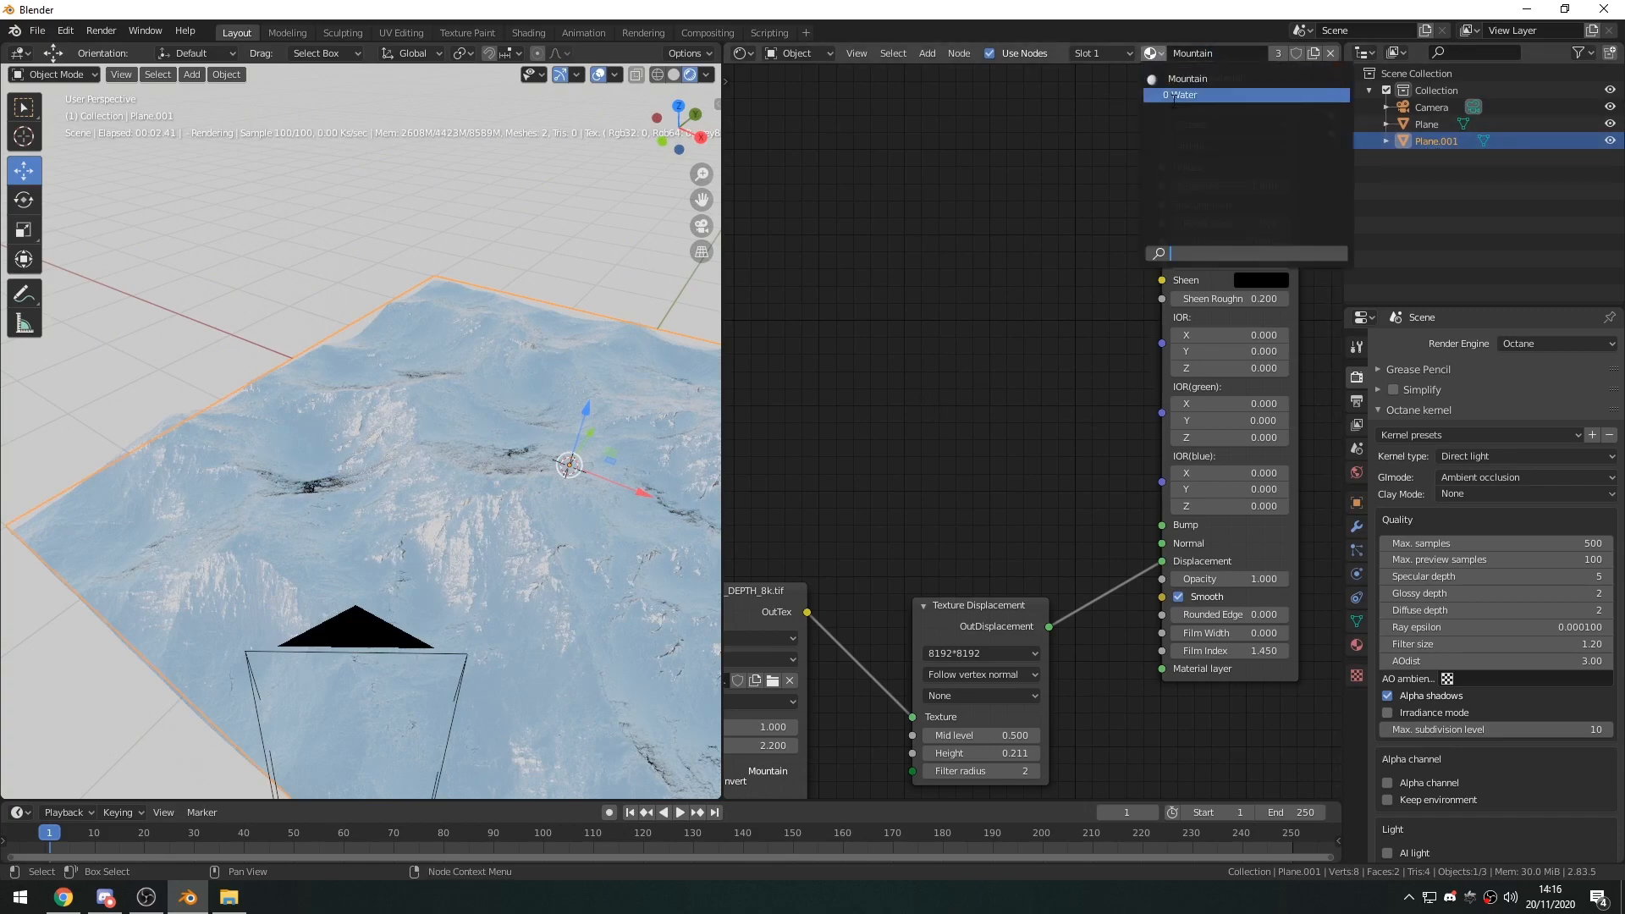
pyautogui.click(1174, 96)
# Replace the Water material's Glossy Material node with a Specular Material node connected to the Material Output's Surface.
pyautogui.press('Home')
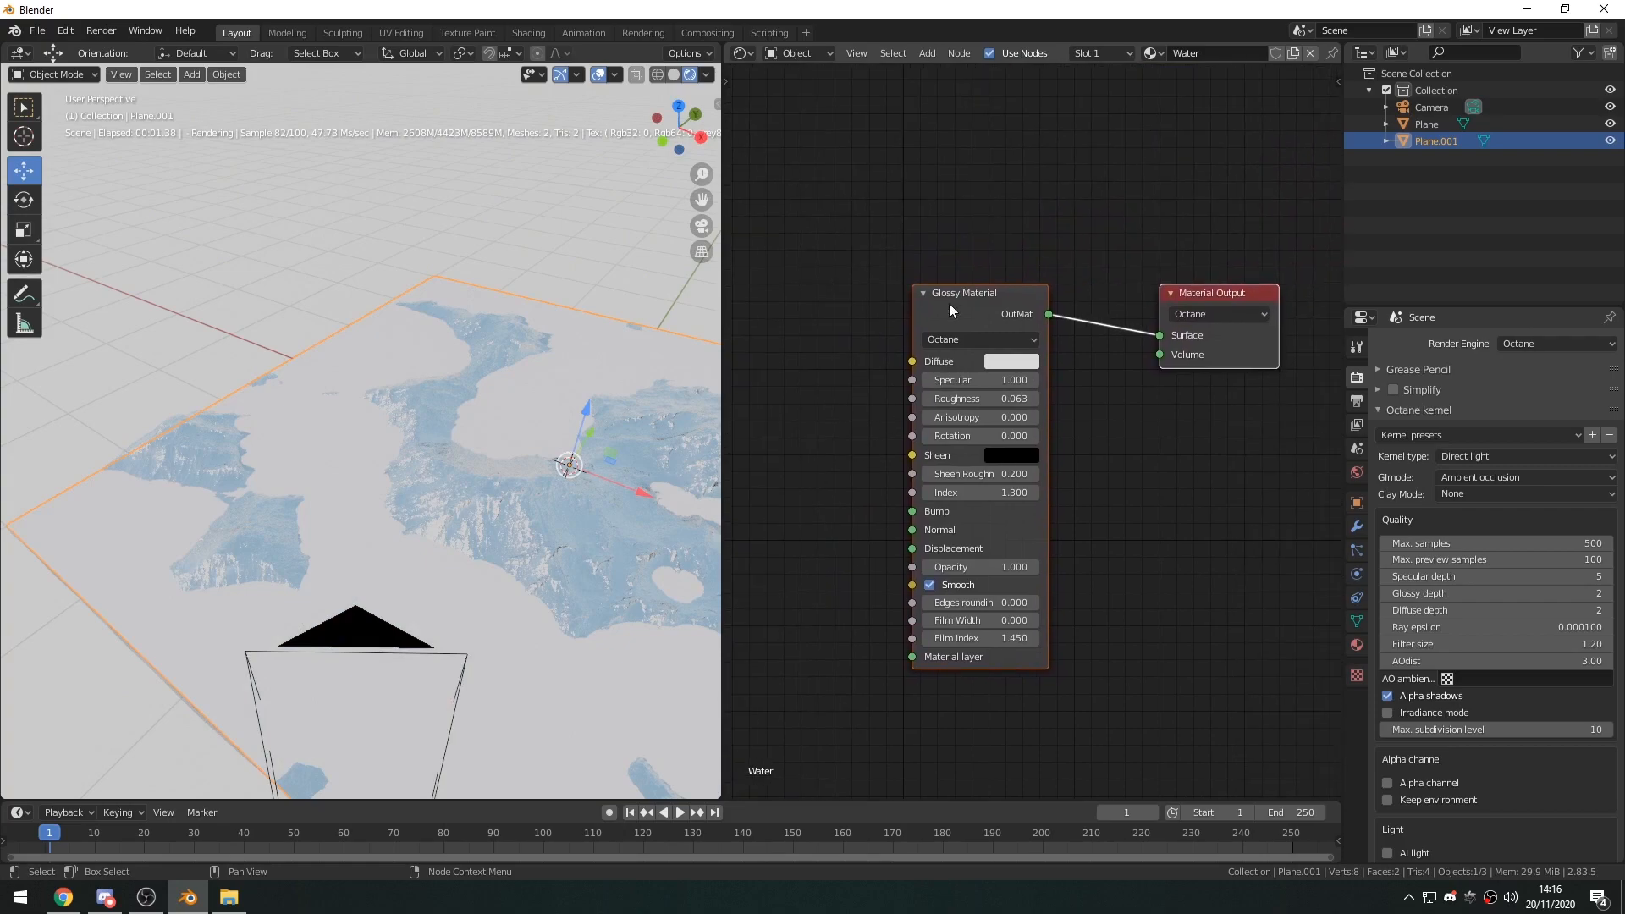
pyautogui.press('x')
pyautogui.hotkey('shift', 'a')
pyautogui.click(959, 352)
pyautogui.write('spe')
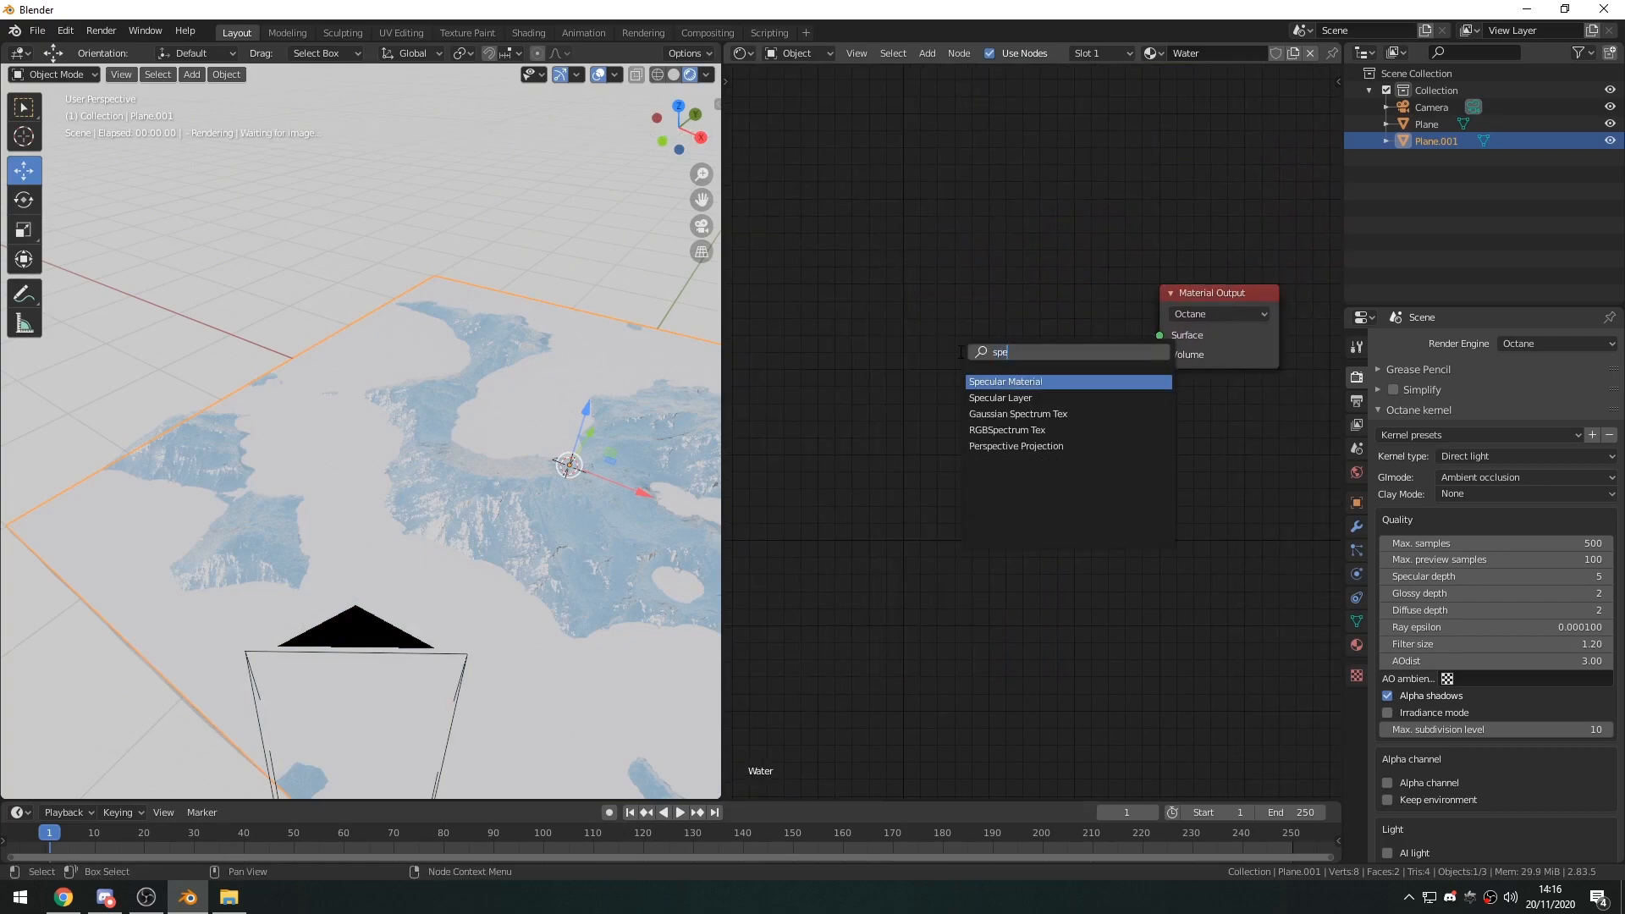
pyautogui.press('Return')
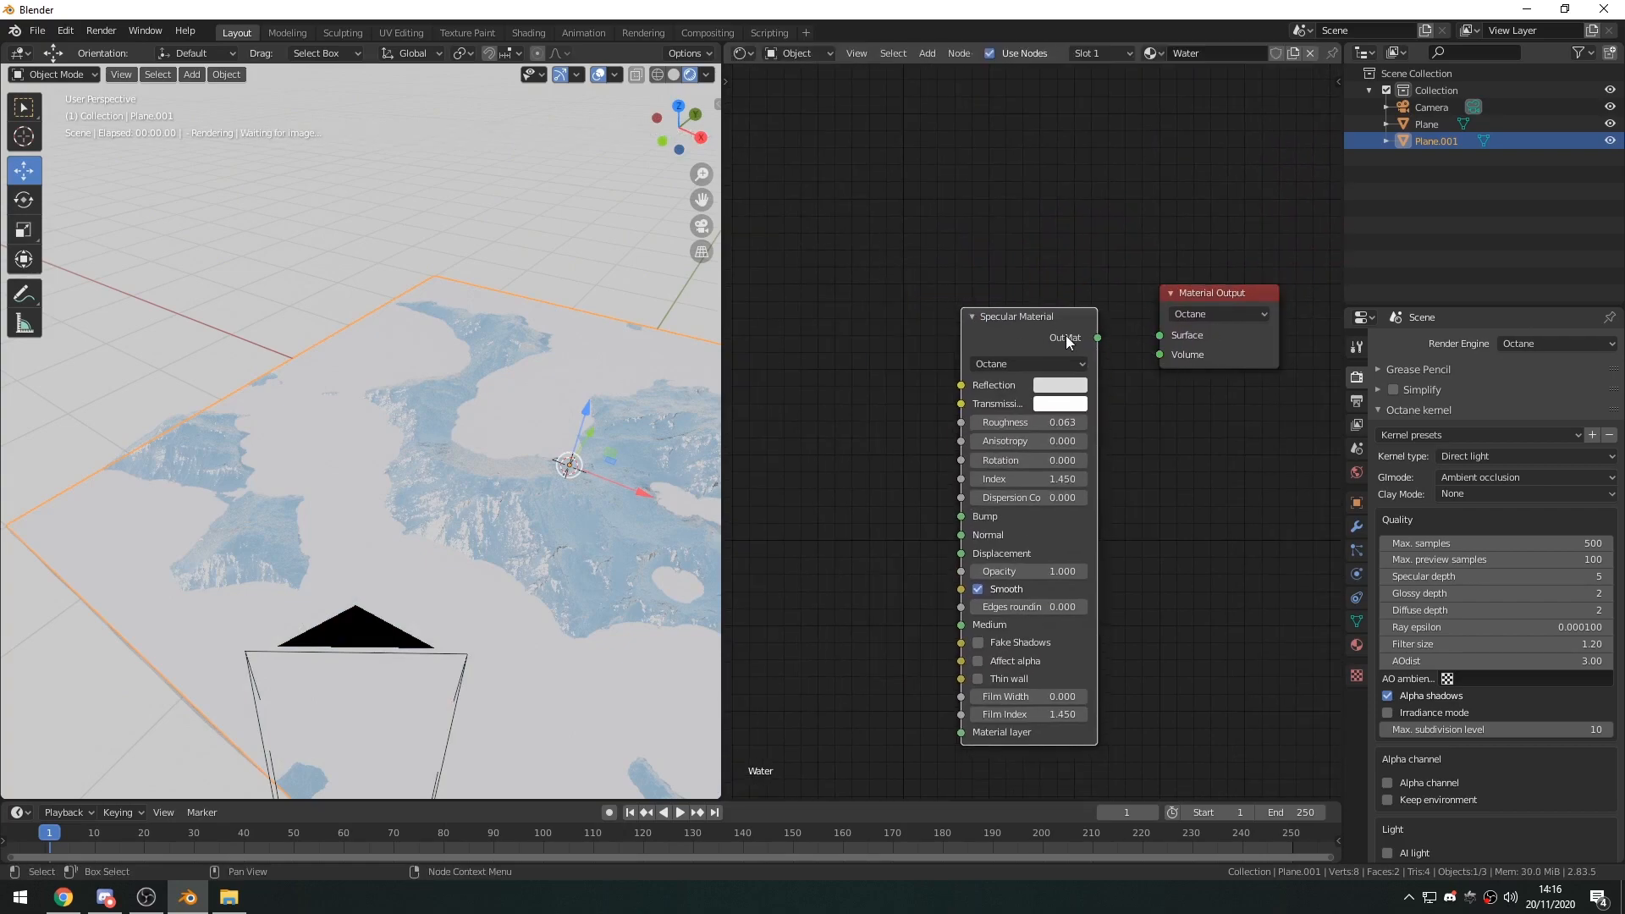
pyautogui.moveTo(1159, 348); pyautogui.dragTo(1159, 338)
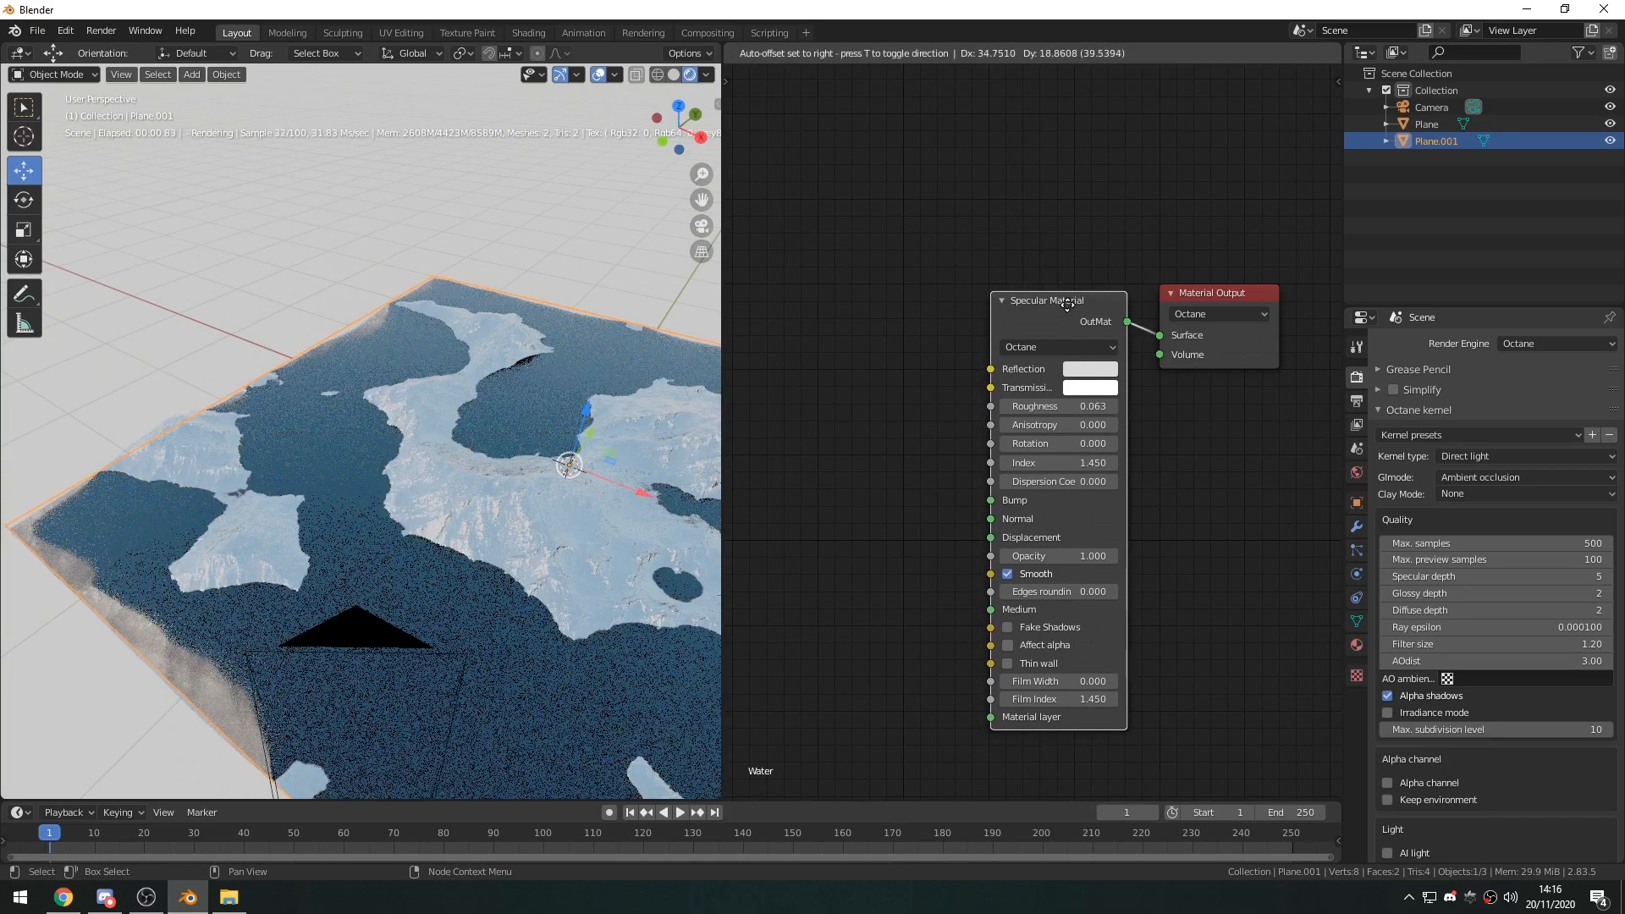
# Add a Noise Tex node to the Water material and connect it to the Specular Material's Bump input.
pyautogui.moveTo(813, 508); pyautogui.dragTo(974, 494, button='middle')
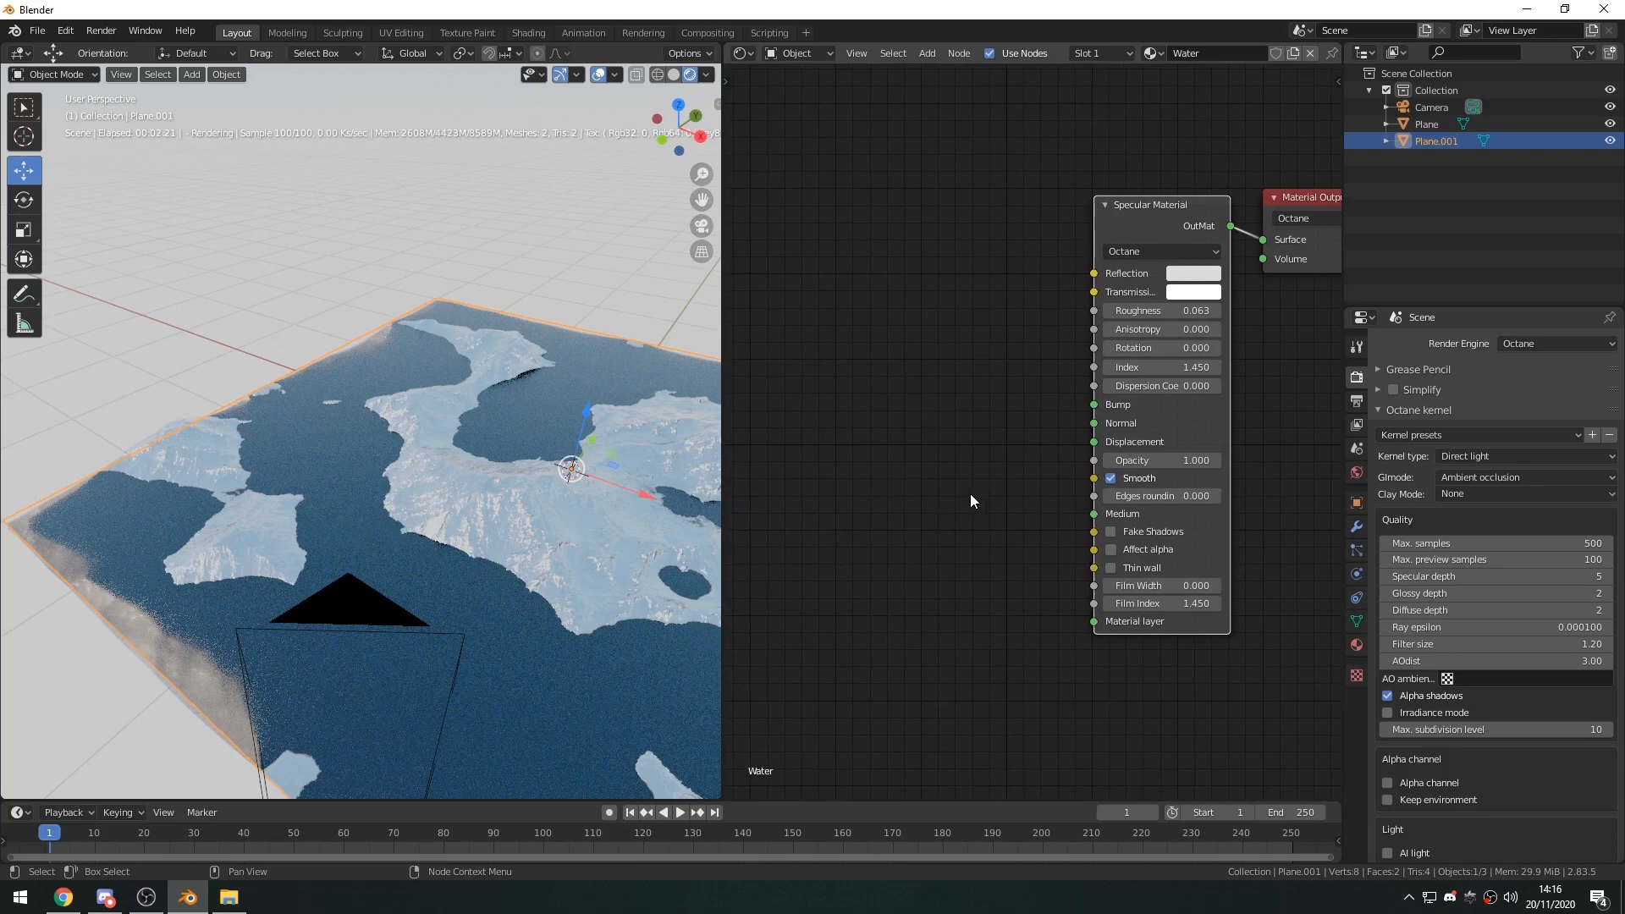
pyautogui.moveTo(951, 512); pyautogui.dragTo(972, 487, button='middle')
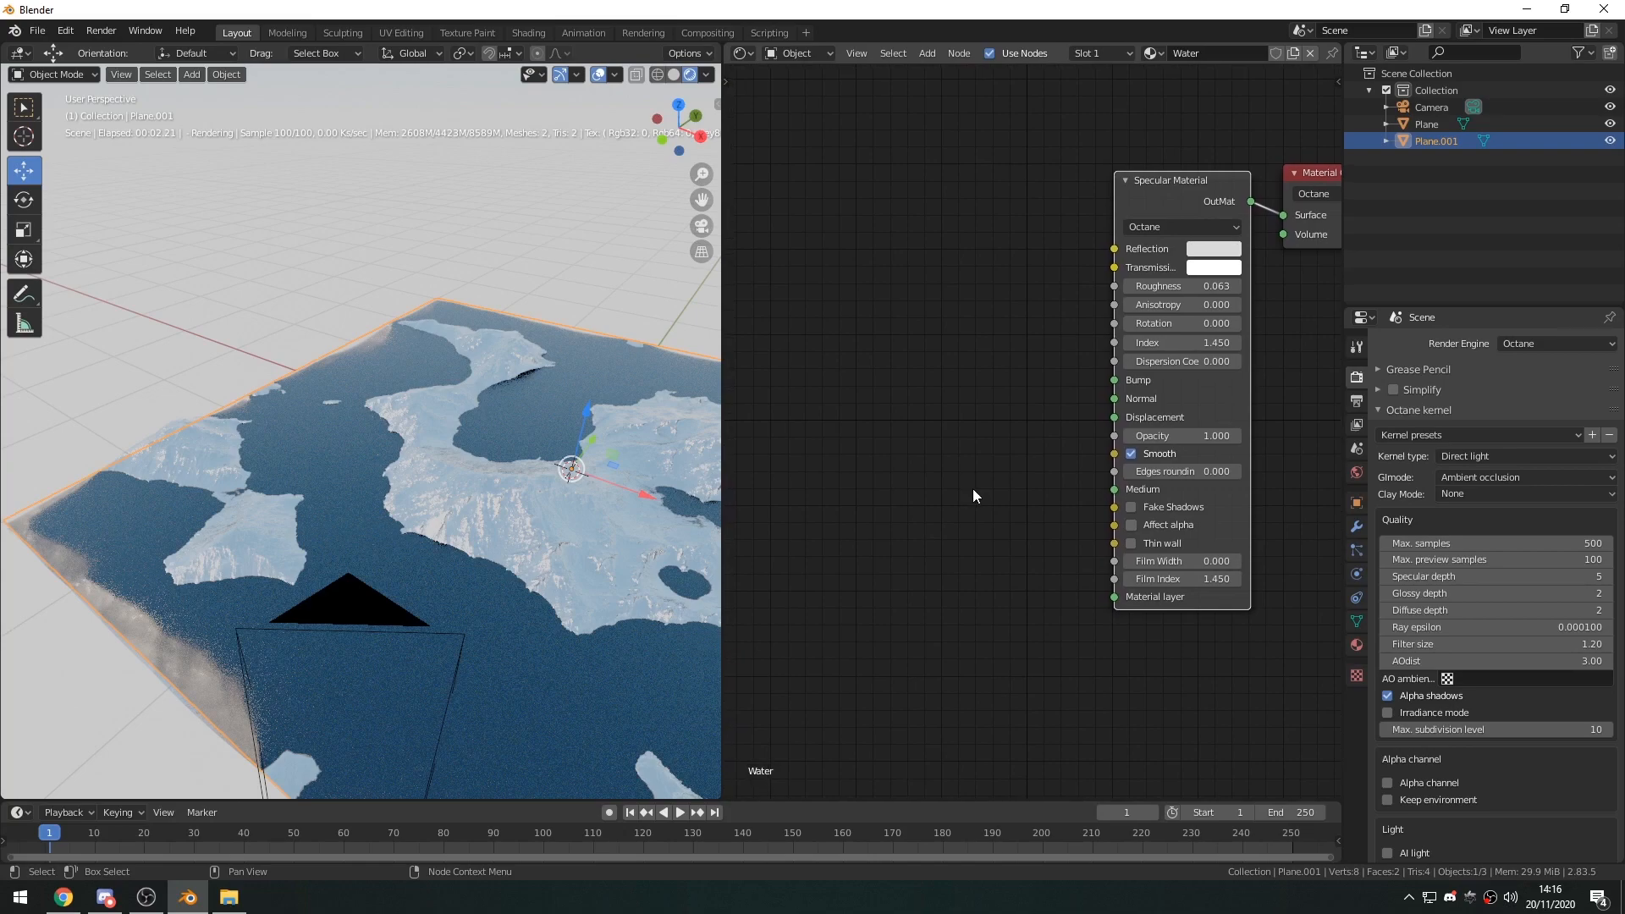
pyautogui.hotkey('shift', 'a')
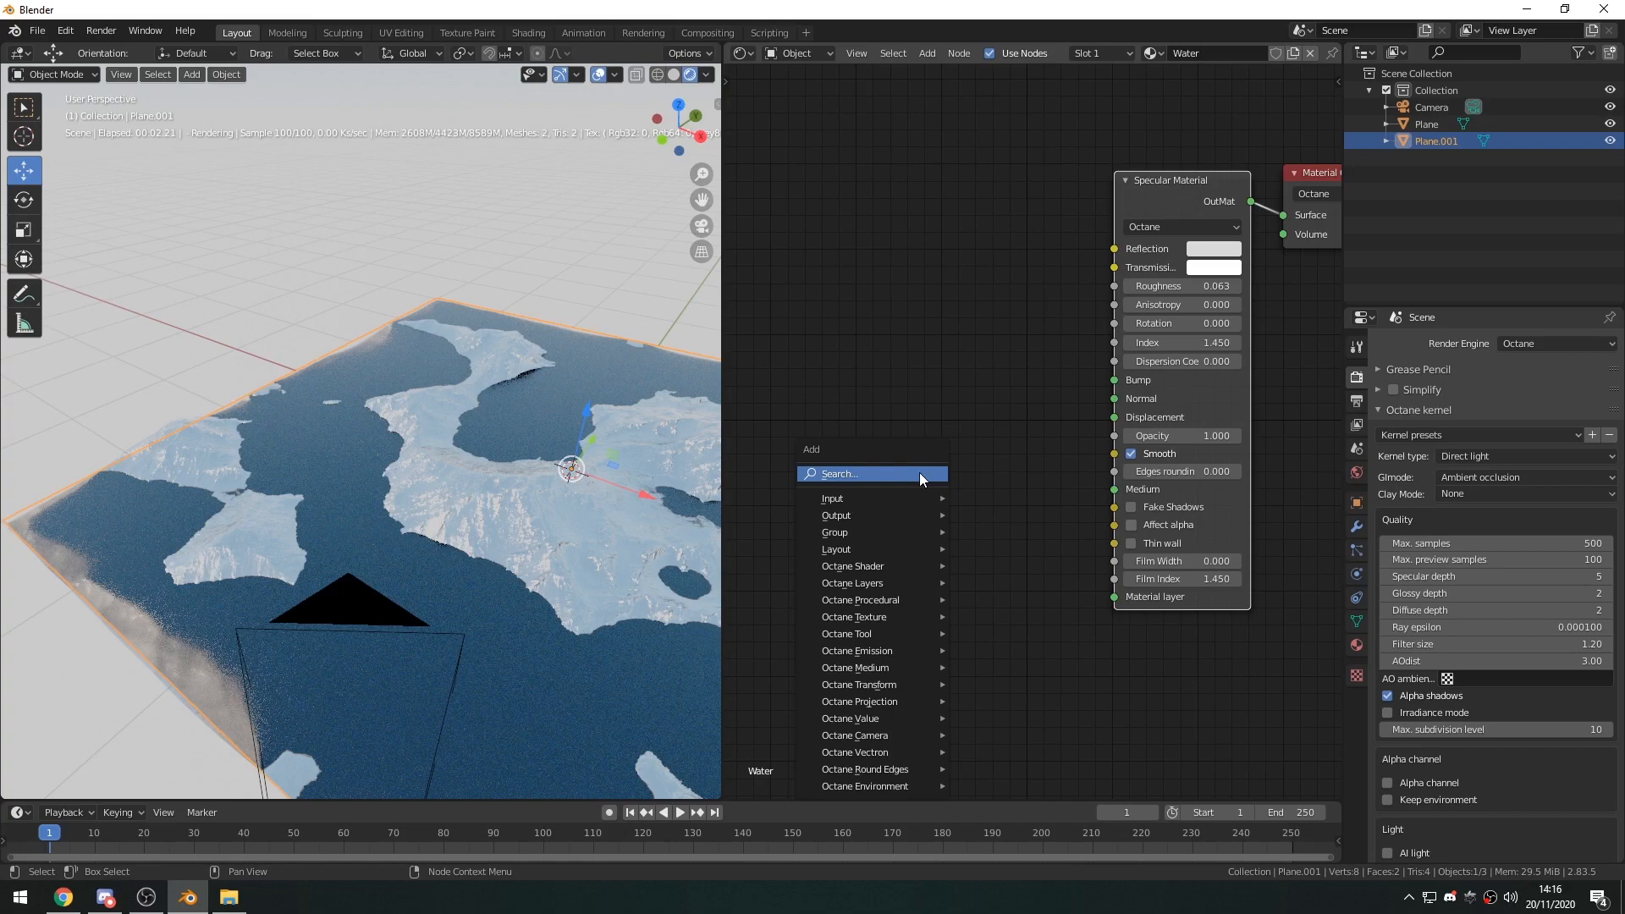
pyautogui.click(919, 473)
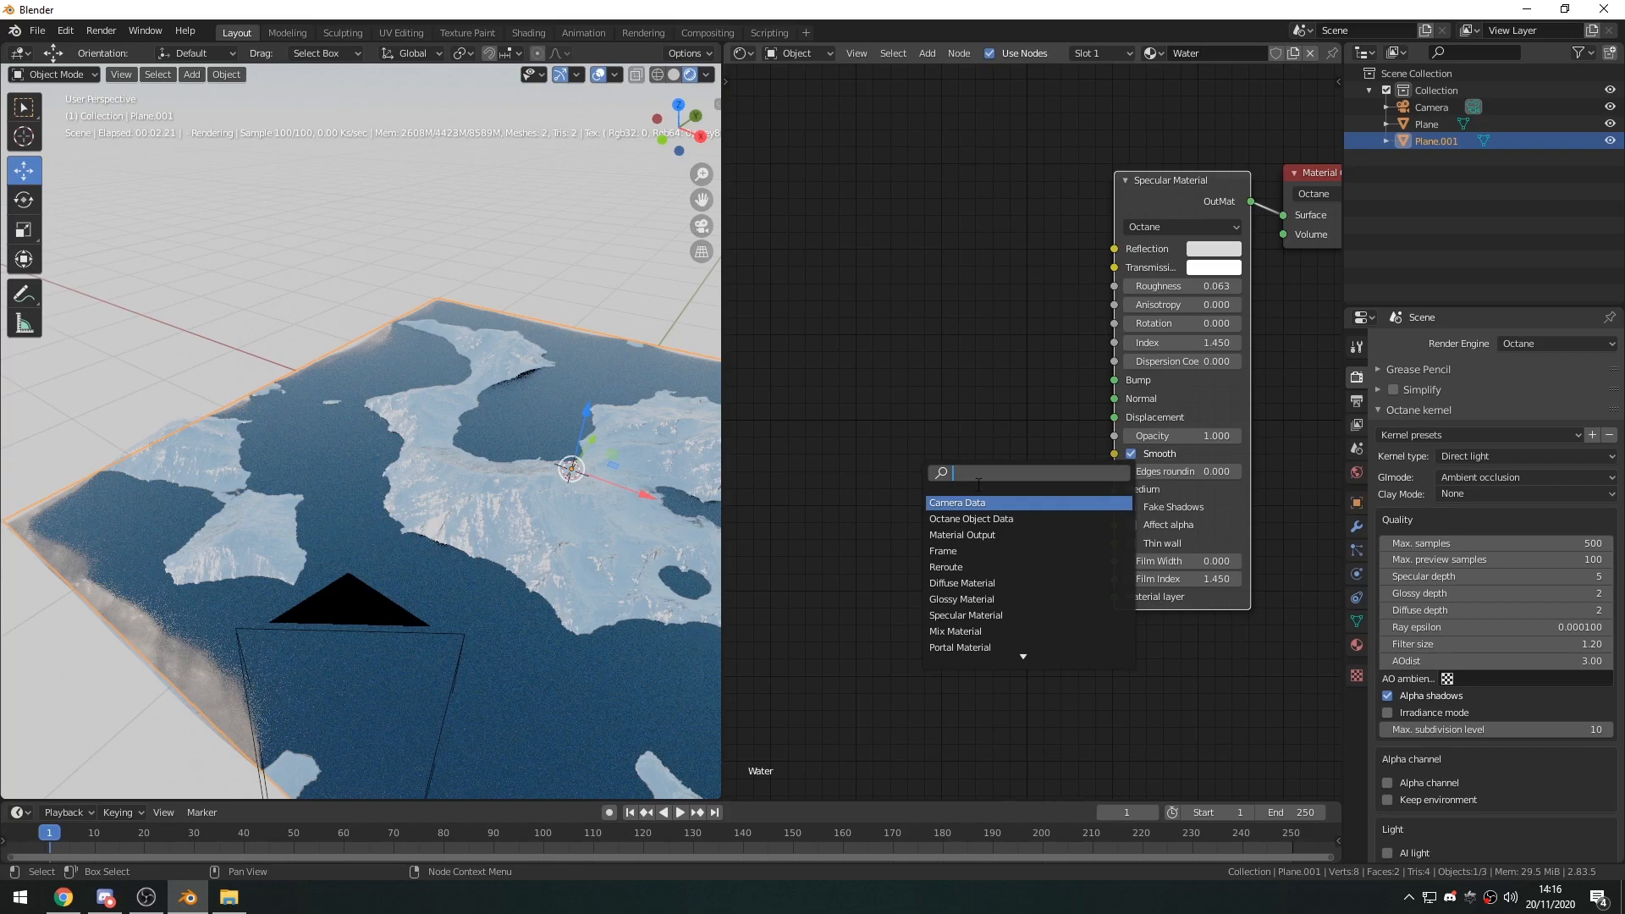
pyautogui.write('noise')
pyautogui.press('Return')
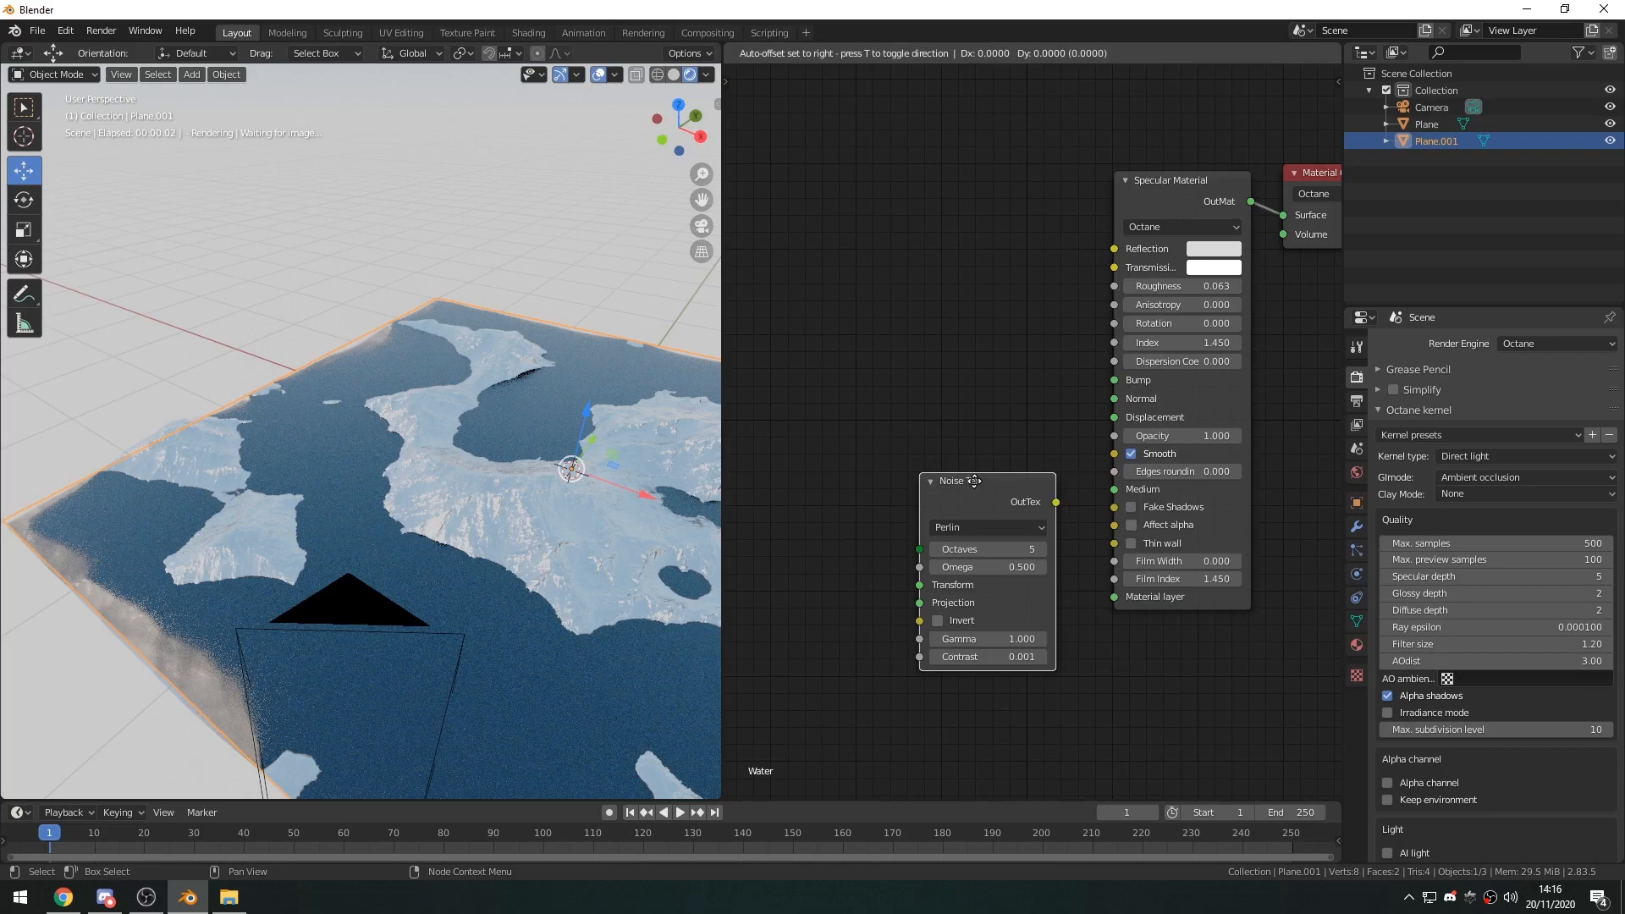
pyautogui.click(961, 467)
pyautogui.moveTo(1039, 485); pyautogui.dragTo(1112, 382)
pyautogui.moveTo(991, 471); pyautogui.dragTo(987, 431)
# View the water through the camera and set the Specular Material's roughness to 0.
pyautogui.press('KP_0')
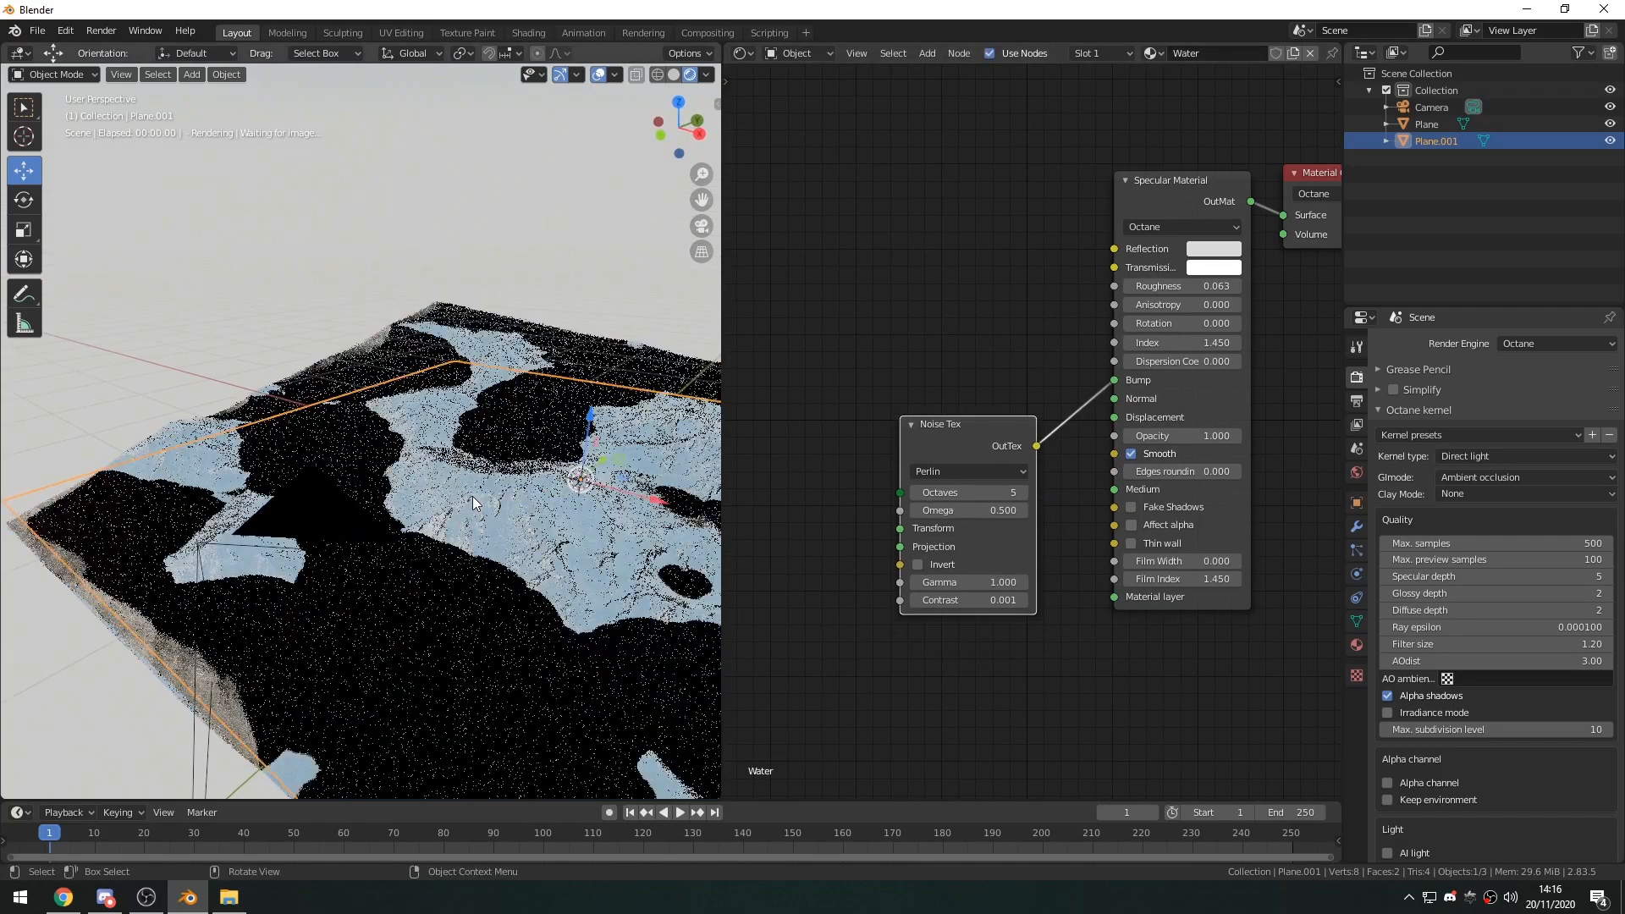
pyautogui.scroll(2, 318, 535)
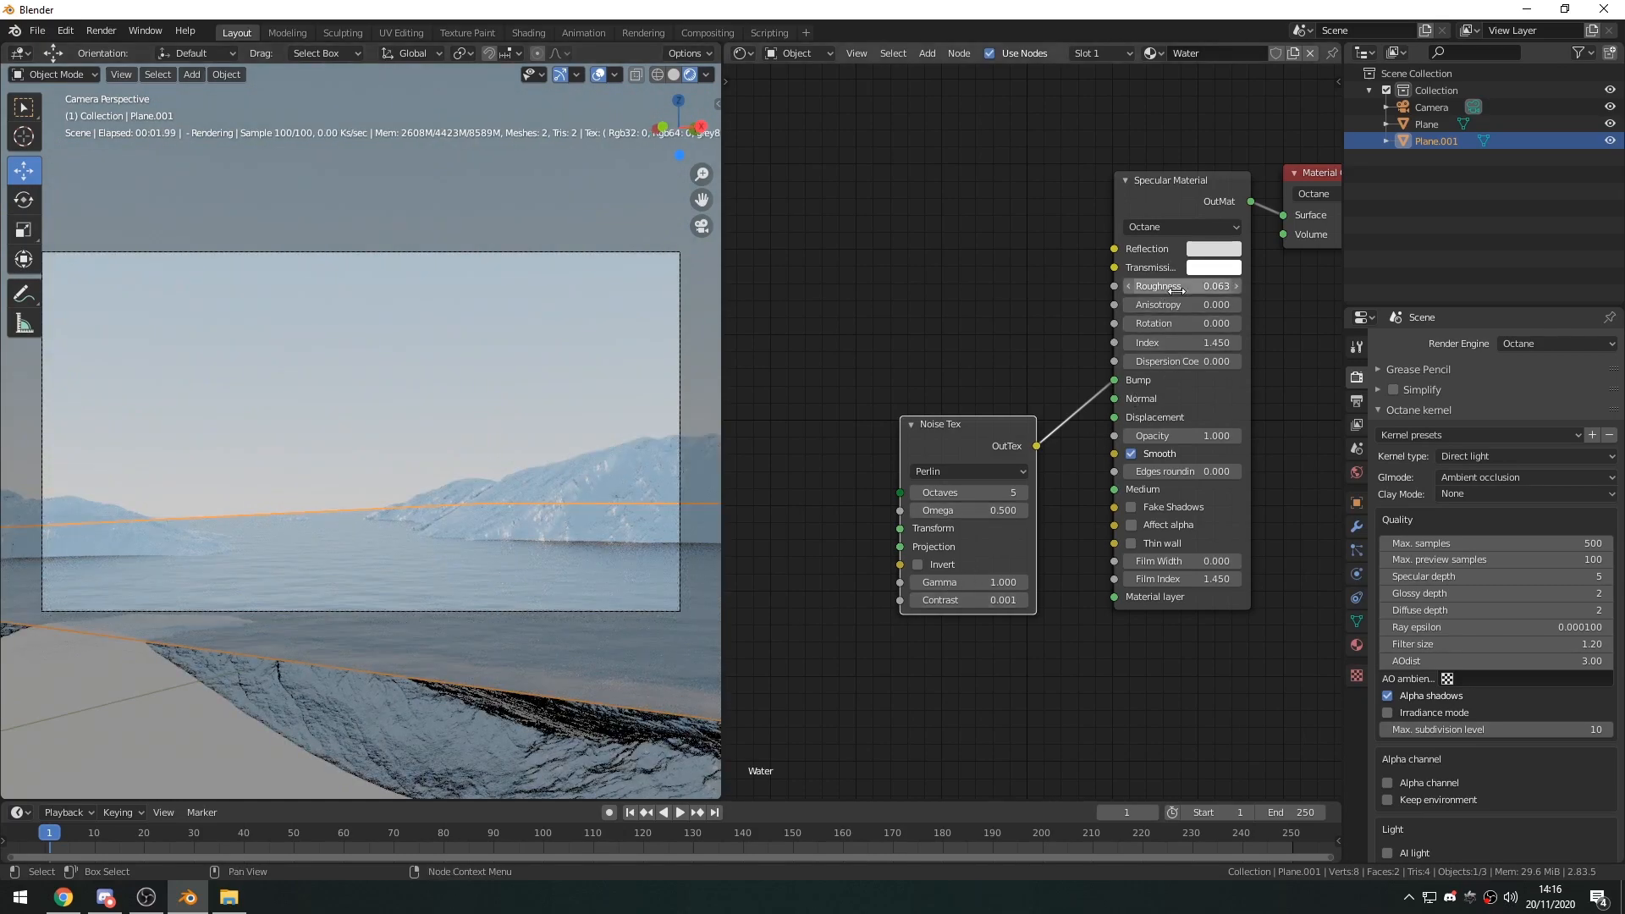
pyautogui.moveTo(1176, 288); pyautogui.dragTo(1100, 291)
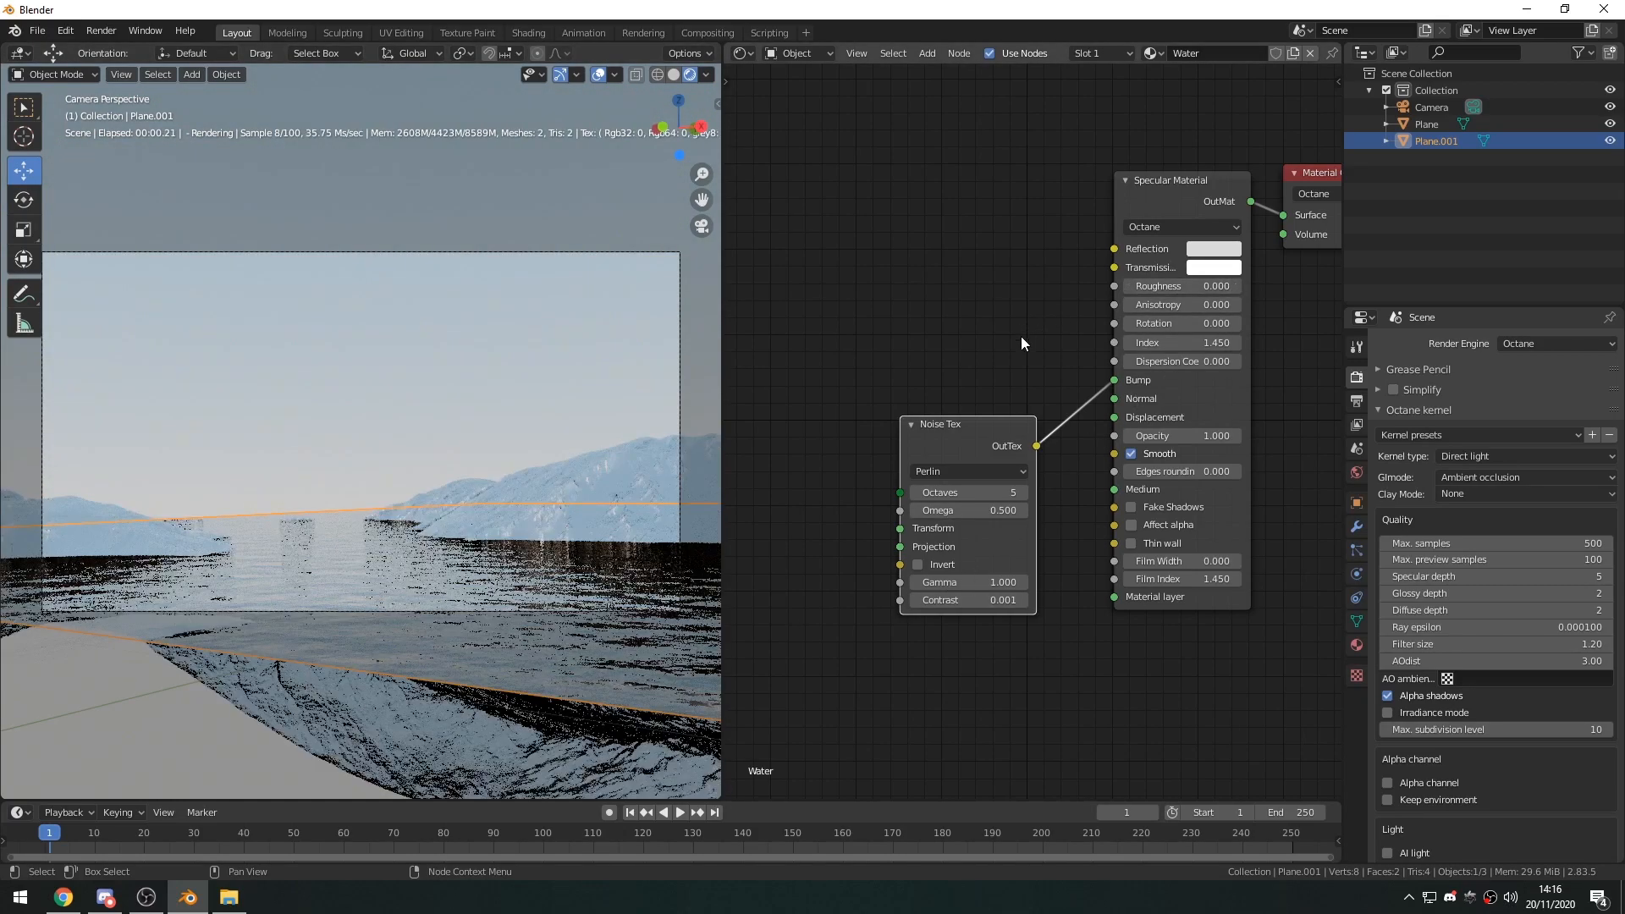
pyautogui.click(406, 427)
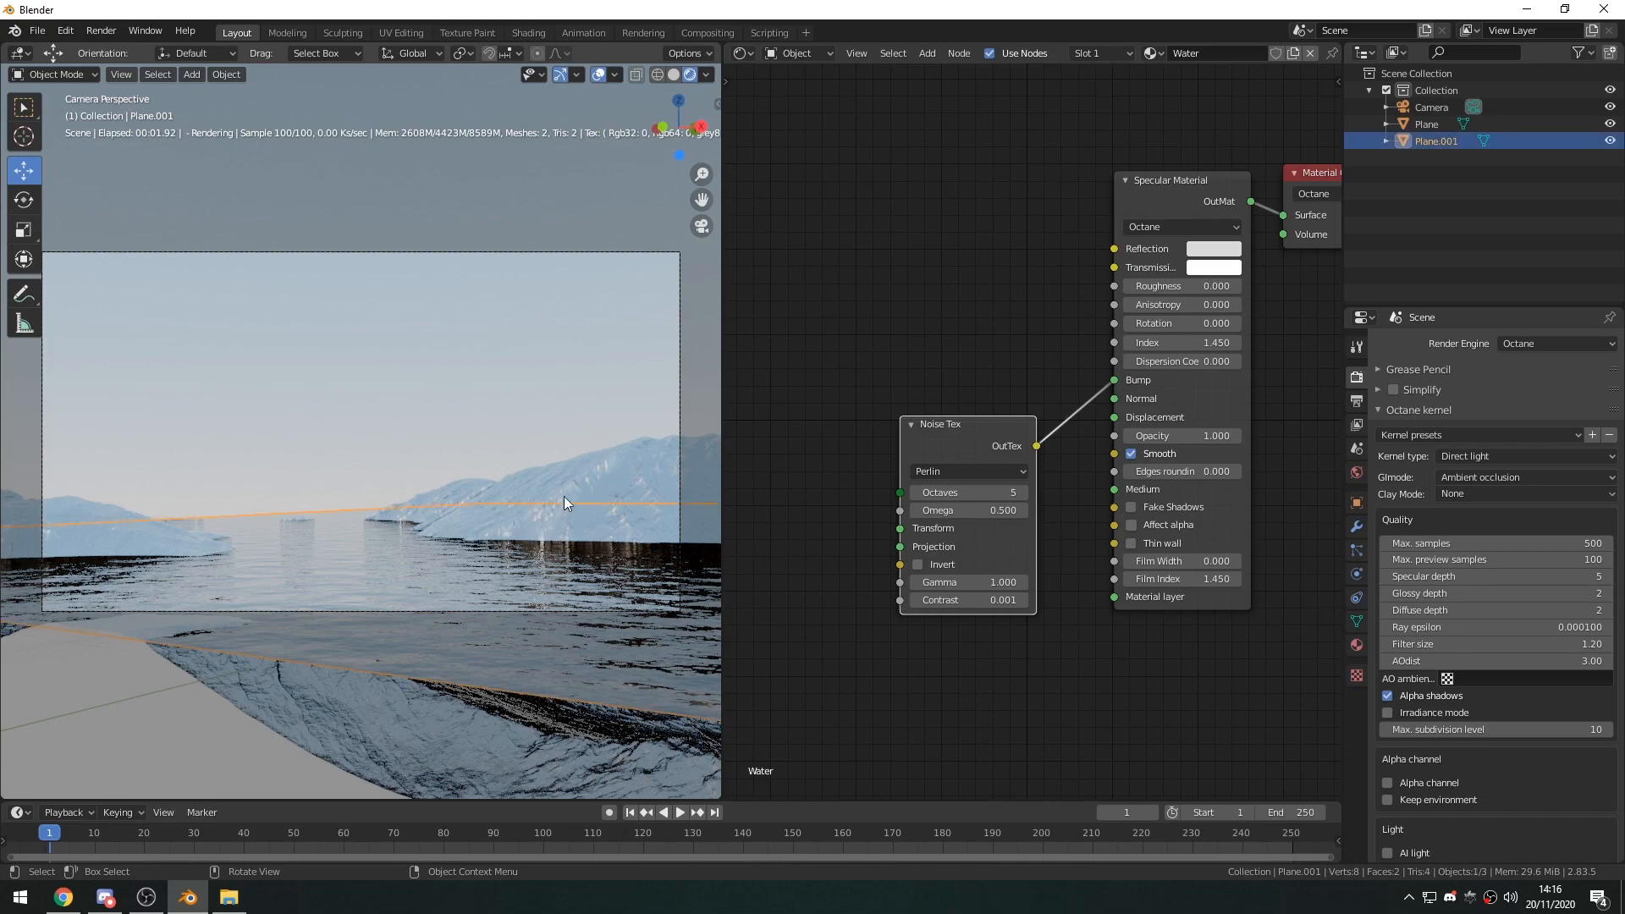
# Switch to File Explorer and browse from 1_WorkProjects through Assets and Mountain Displacements to the Mountains Displacement Kit folder.
pyautogui.click(236, 899)
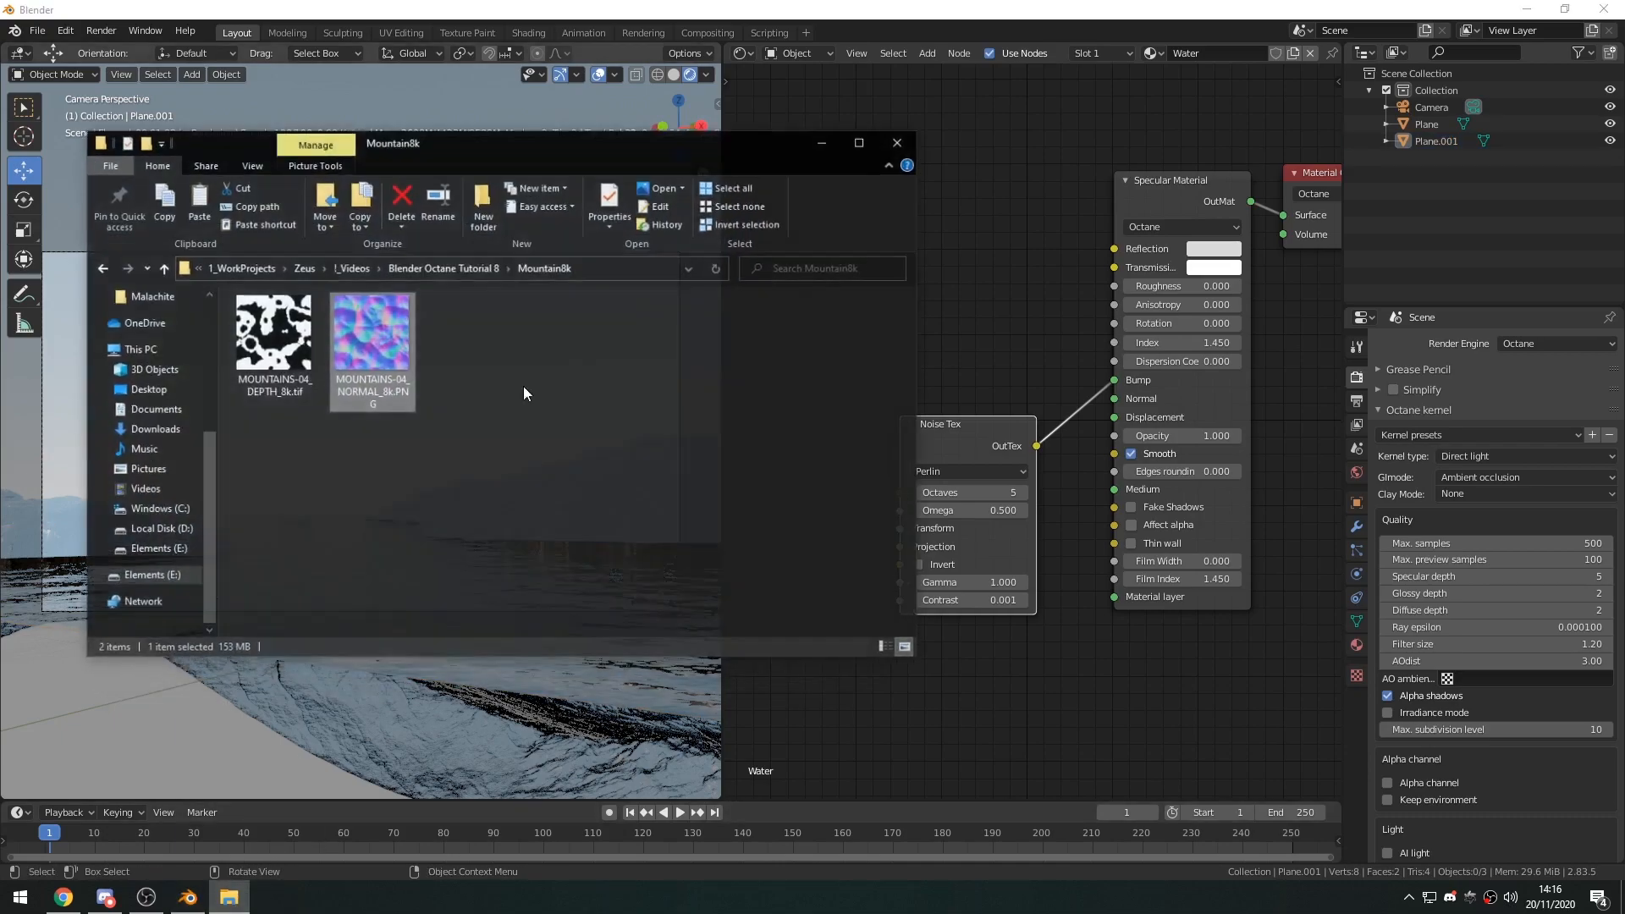
pyautogui.moveTo(537, 121); pyautogui.dragTo(635, 103)
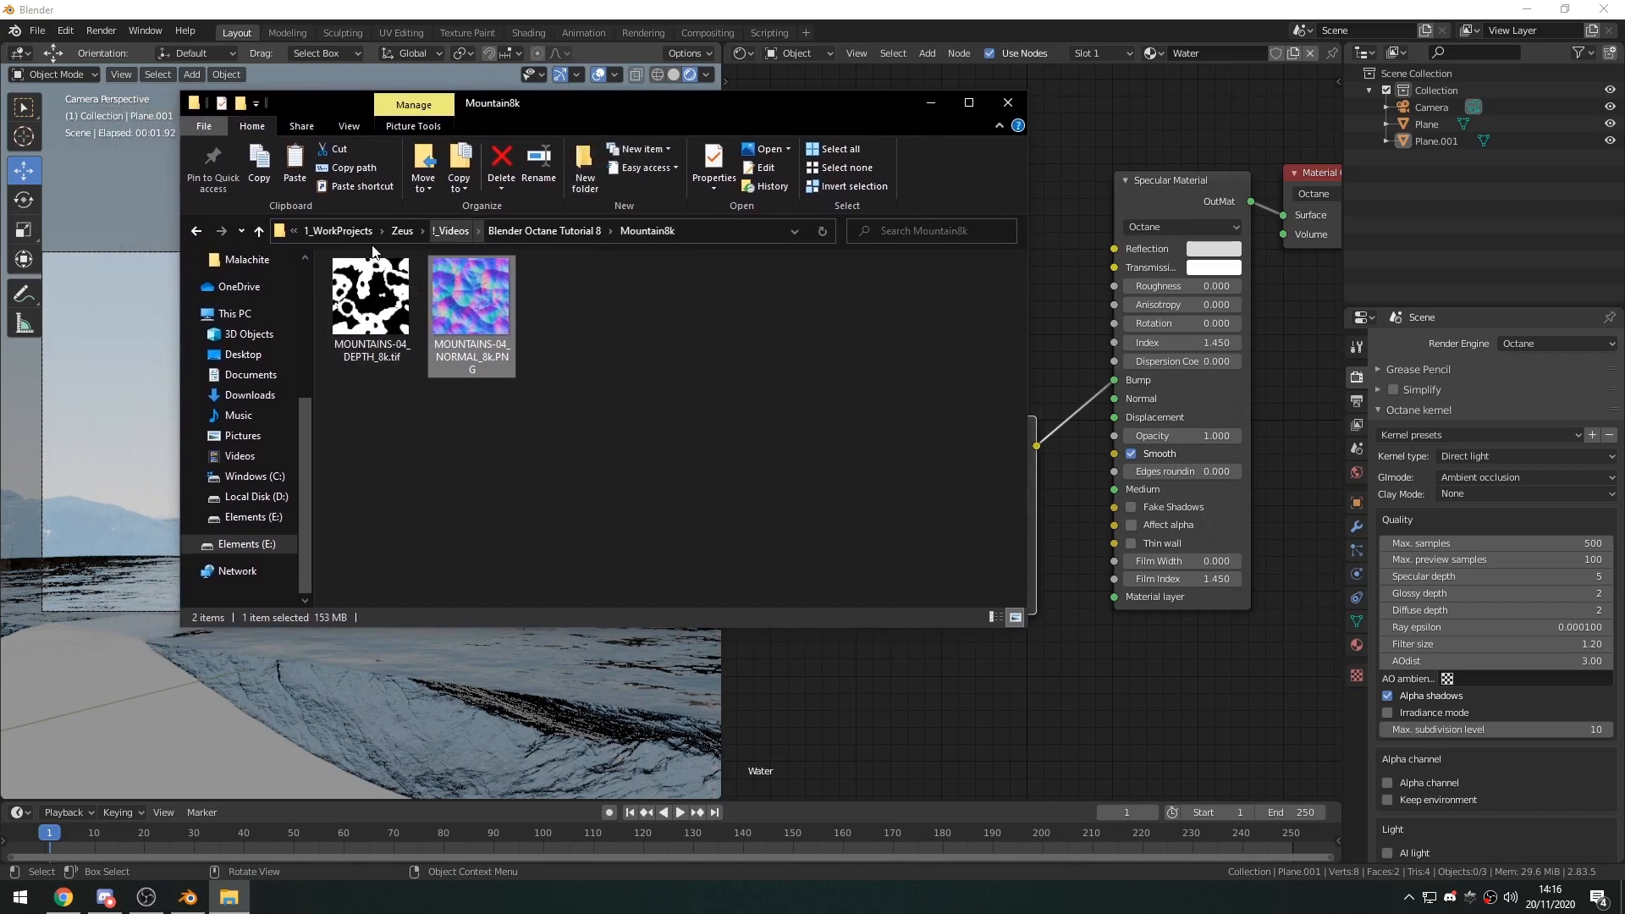
pyautogui.click(338, 231)
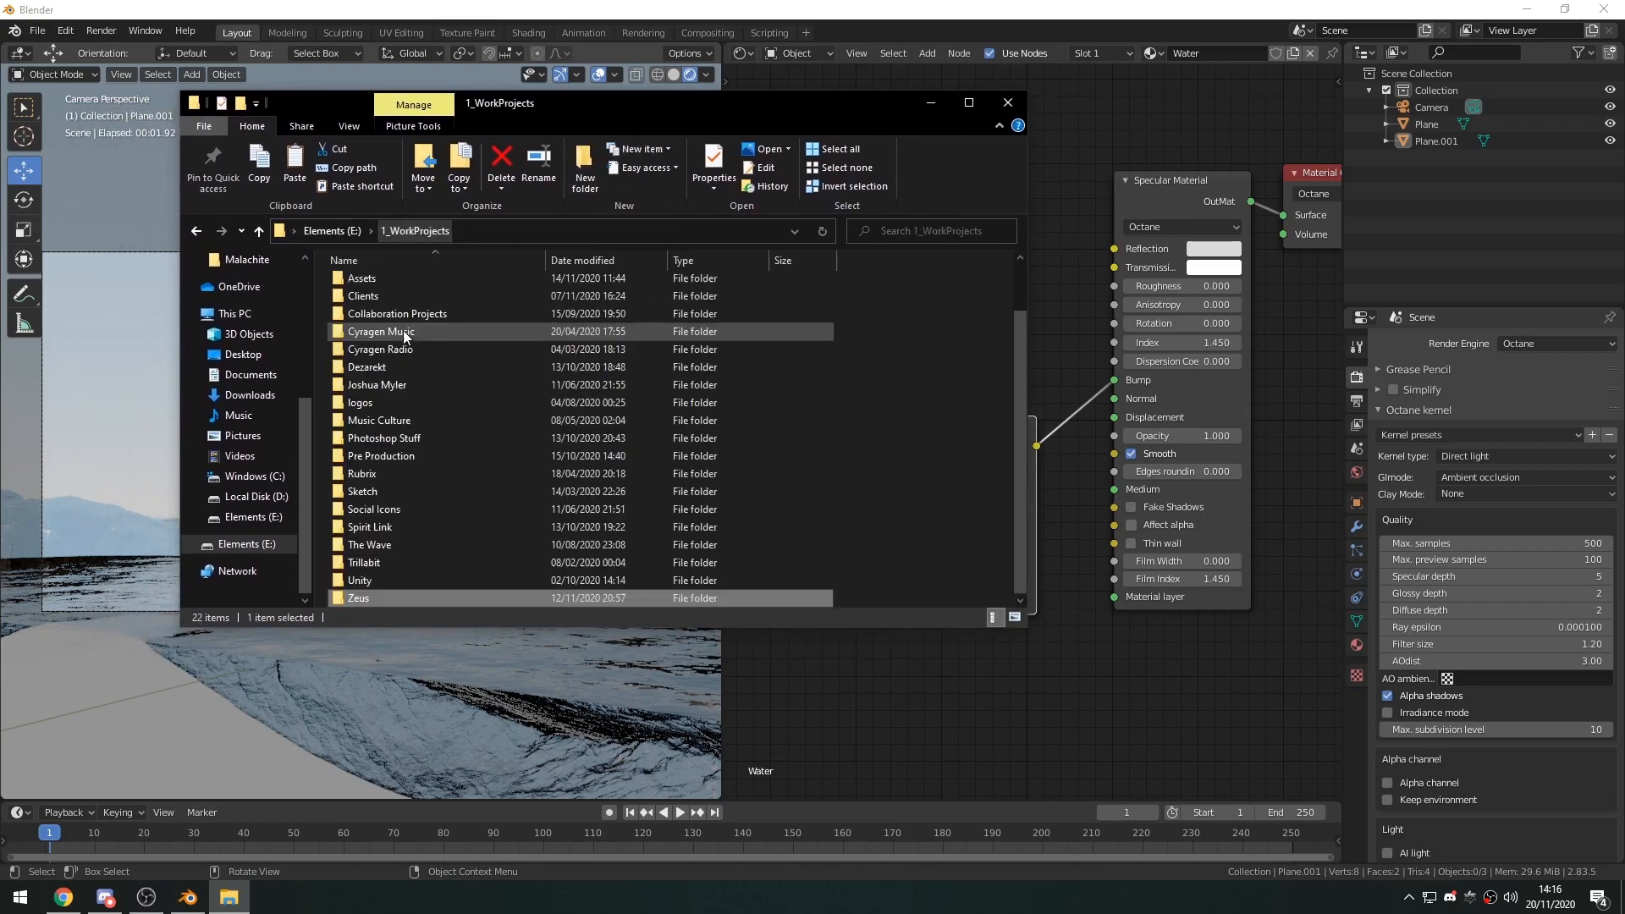
pyautogui.doubleClick(382, 277)
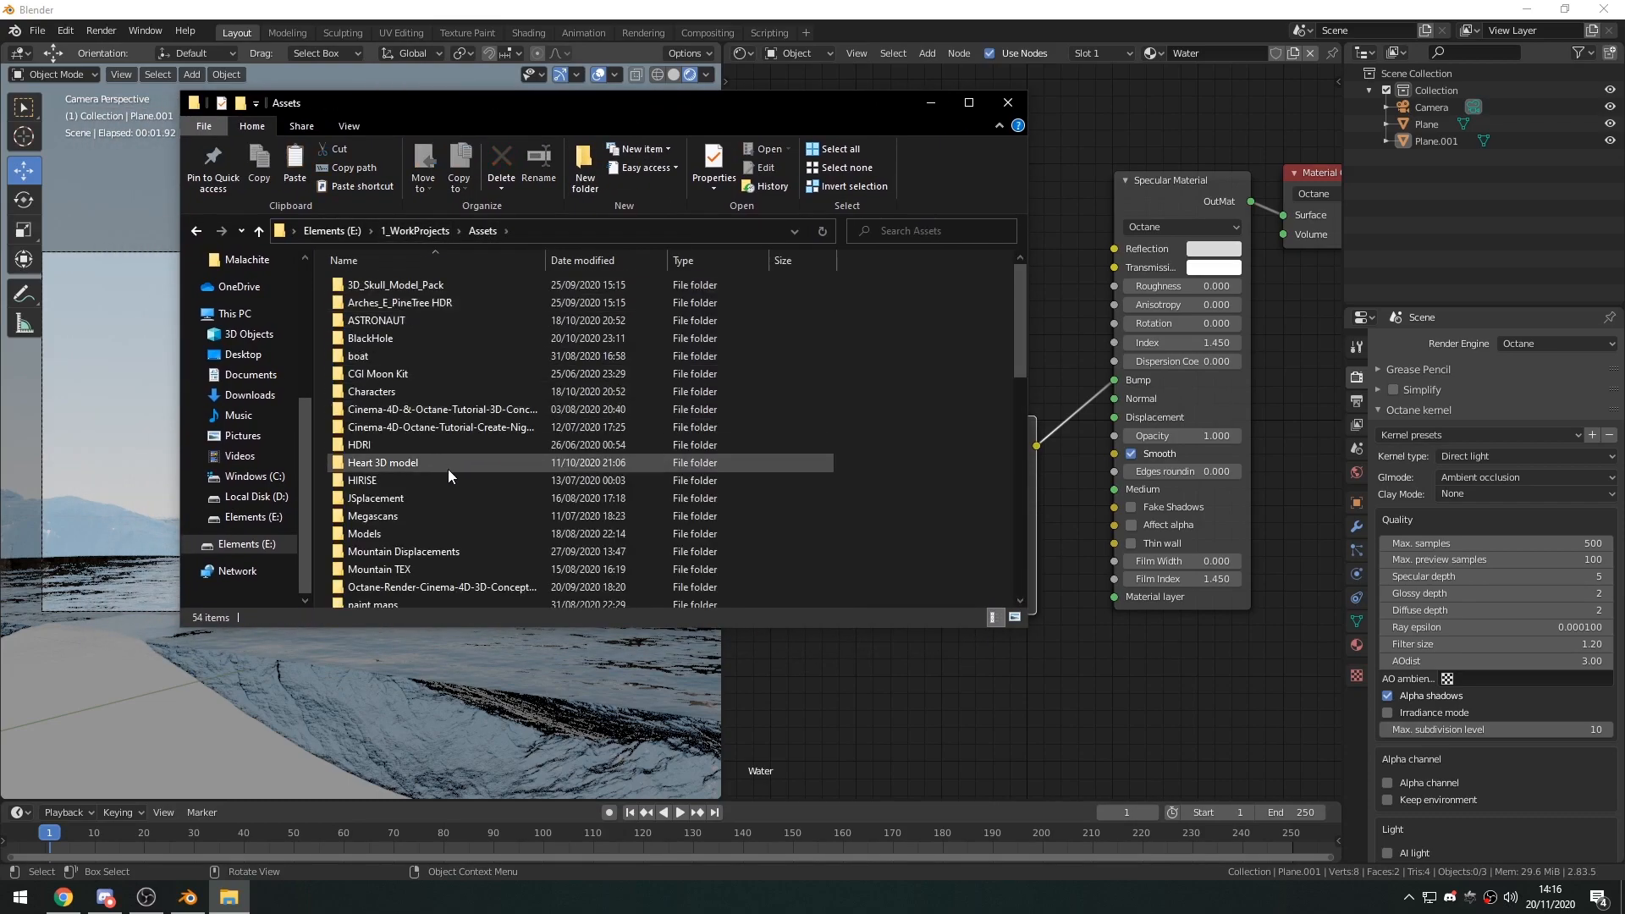
pyautogui.doubleClick(404, 556)
pyautogui.doubleClick(449, 291)
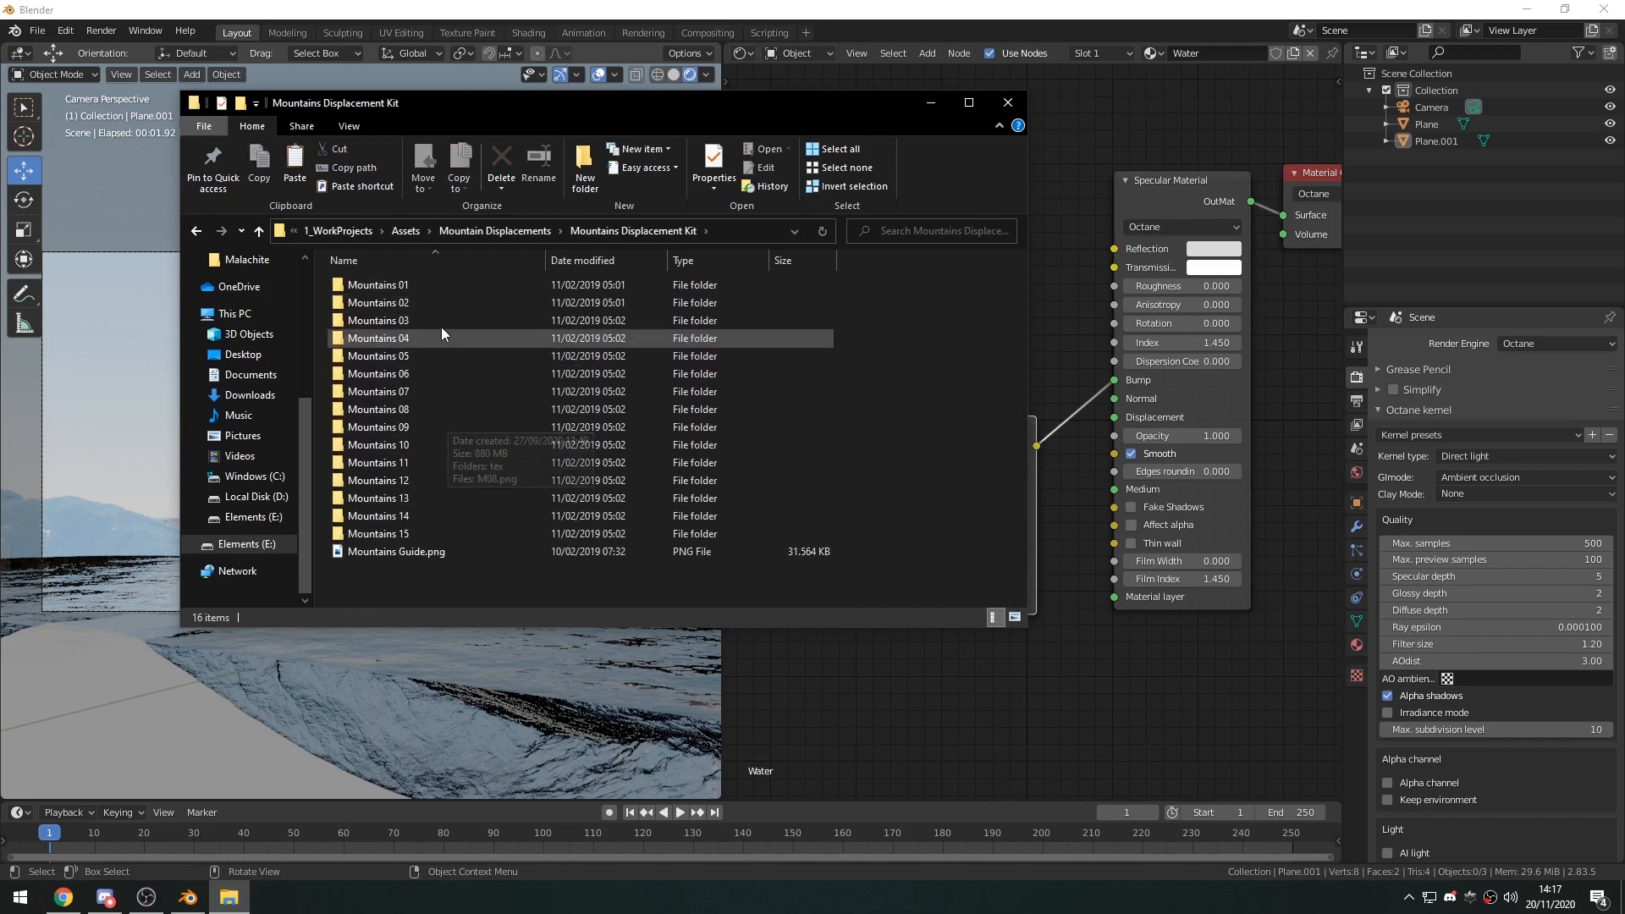
pyautogui.moveTo(482, 106); pyautogui.dragTo(534, 105)
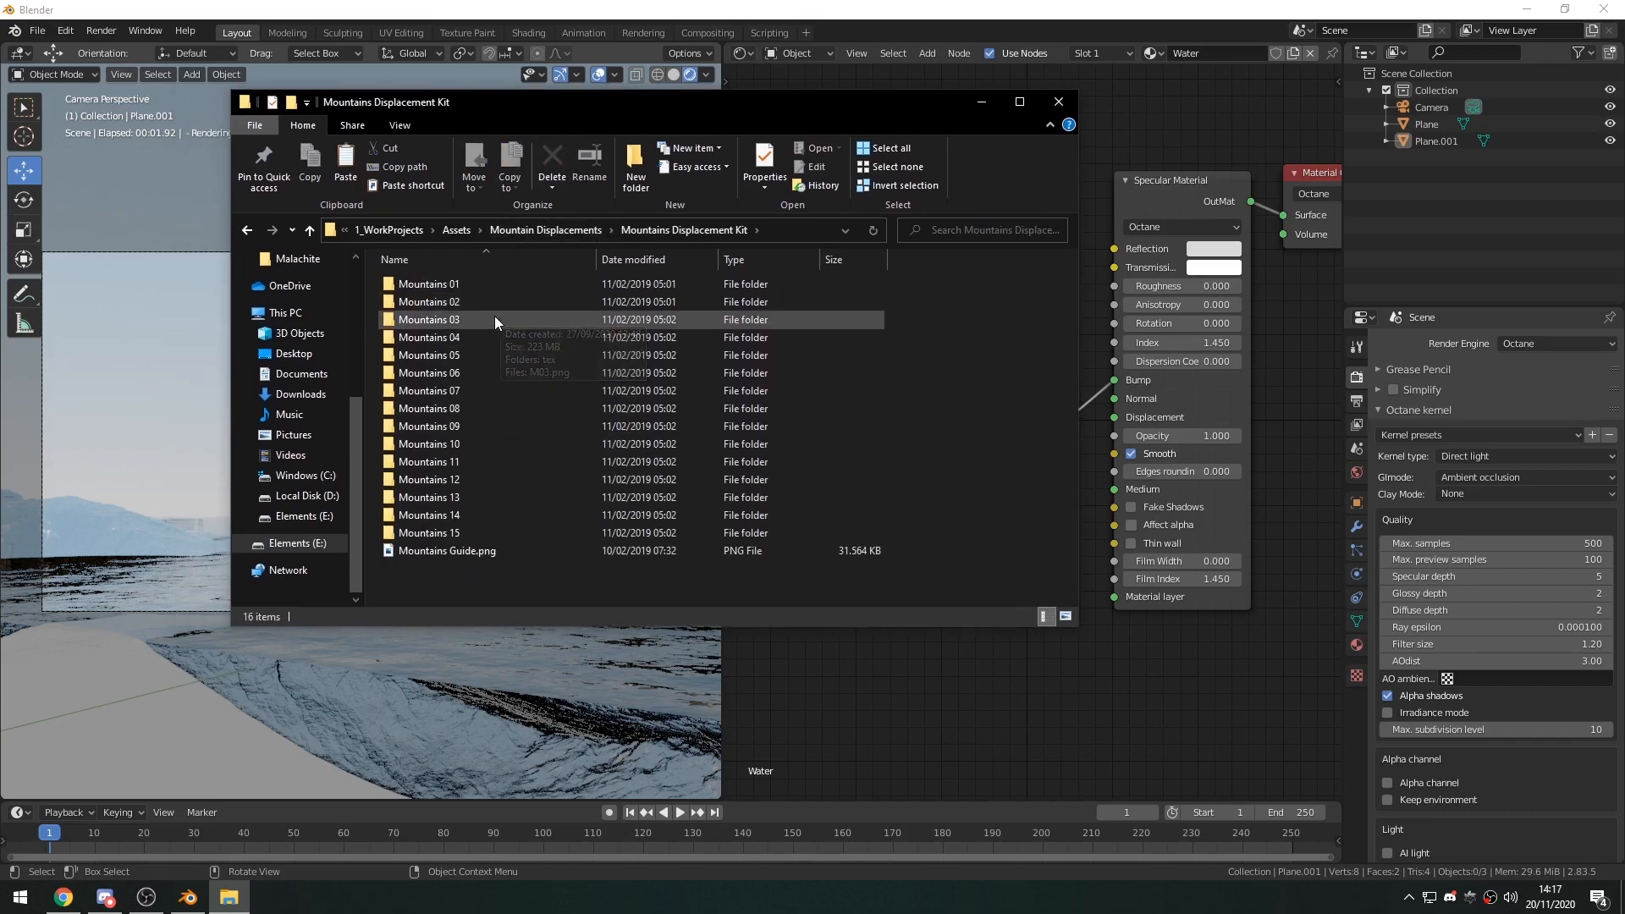
# Look through the Mountains 03 folder and its tex subfolder, preview M03.png, and close the image and the folder window.
pyautogui.doubleClick(495, 317)
pyautogui.doubleClick(434, 309)
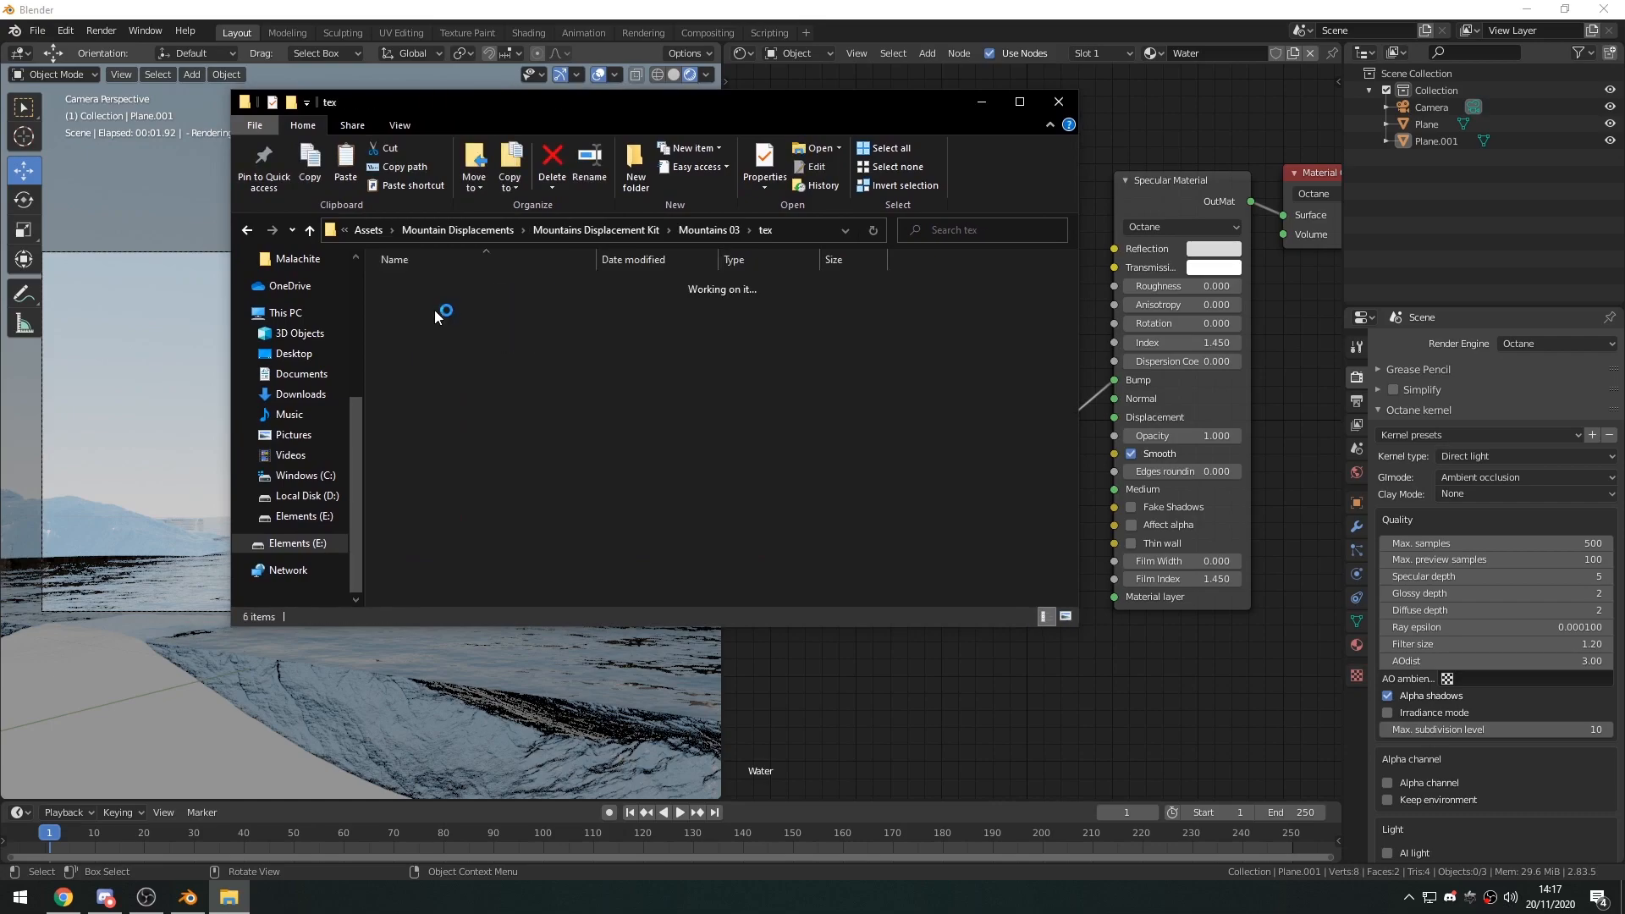
pyautogui.click(704, 229)
pyautogui.doubleClick(511, 313)
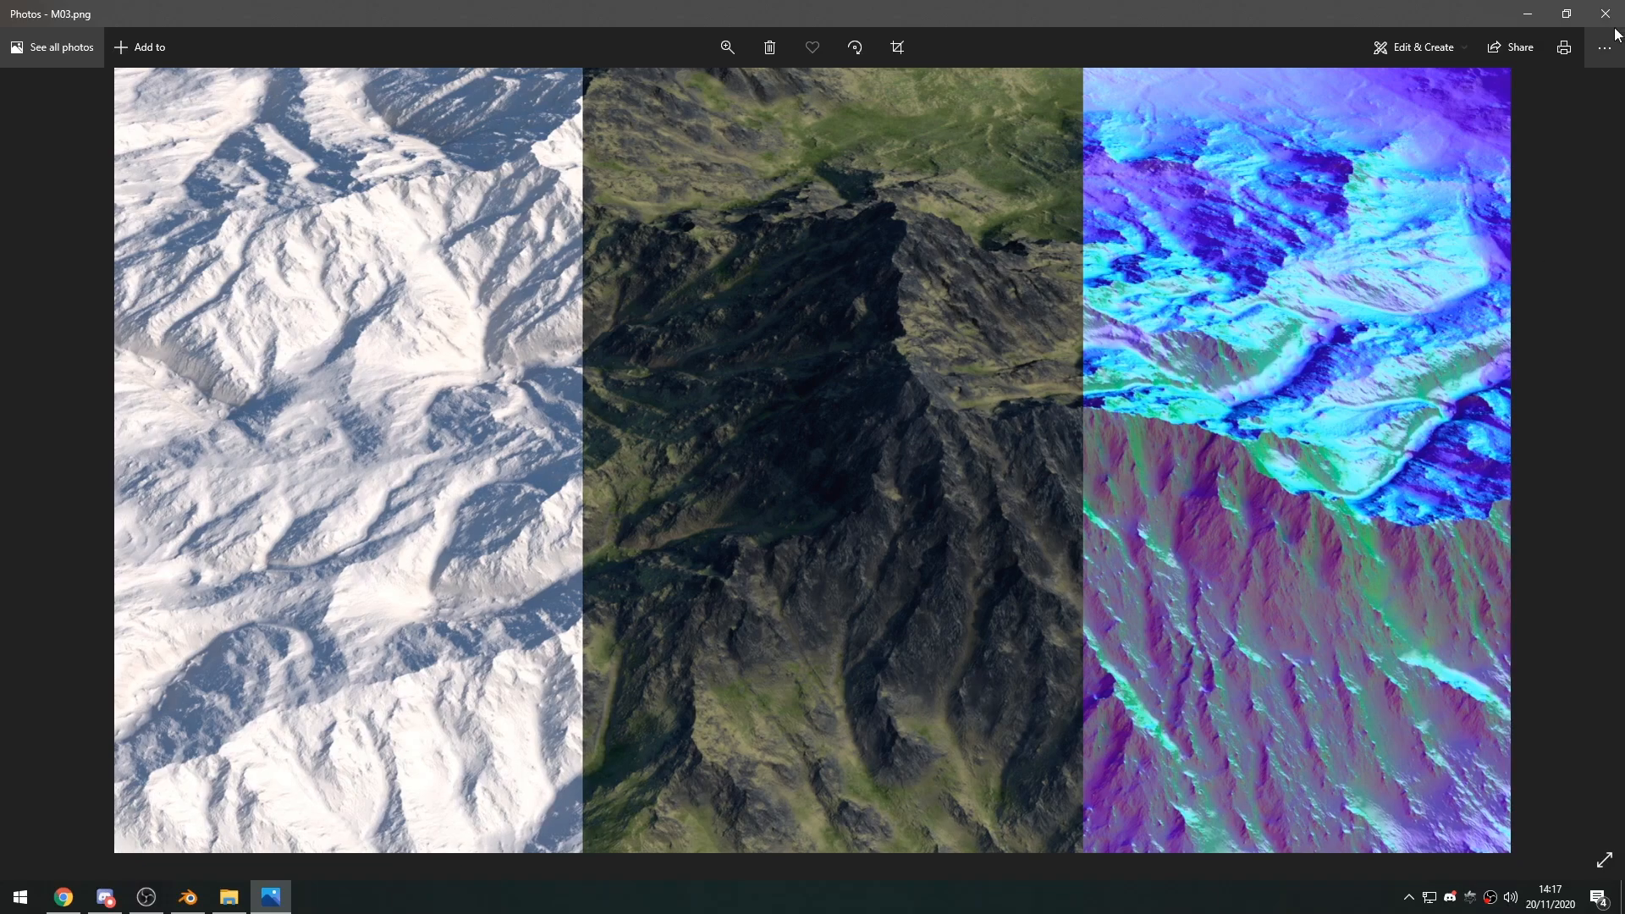
pyautogui.click(1605, 14)
pyautogui.click(617, 224)
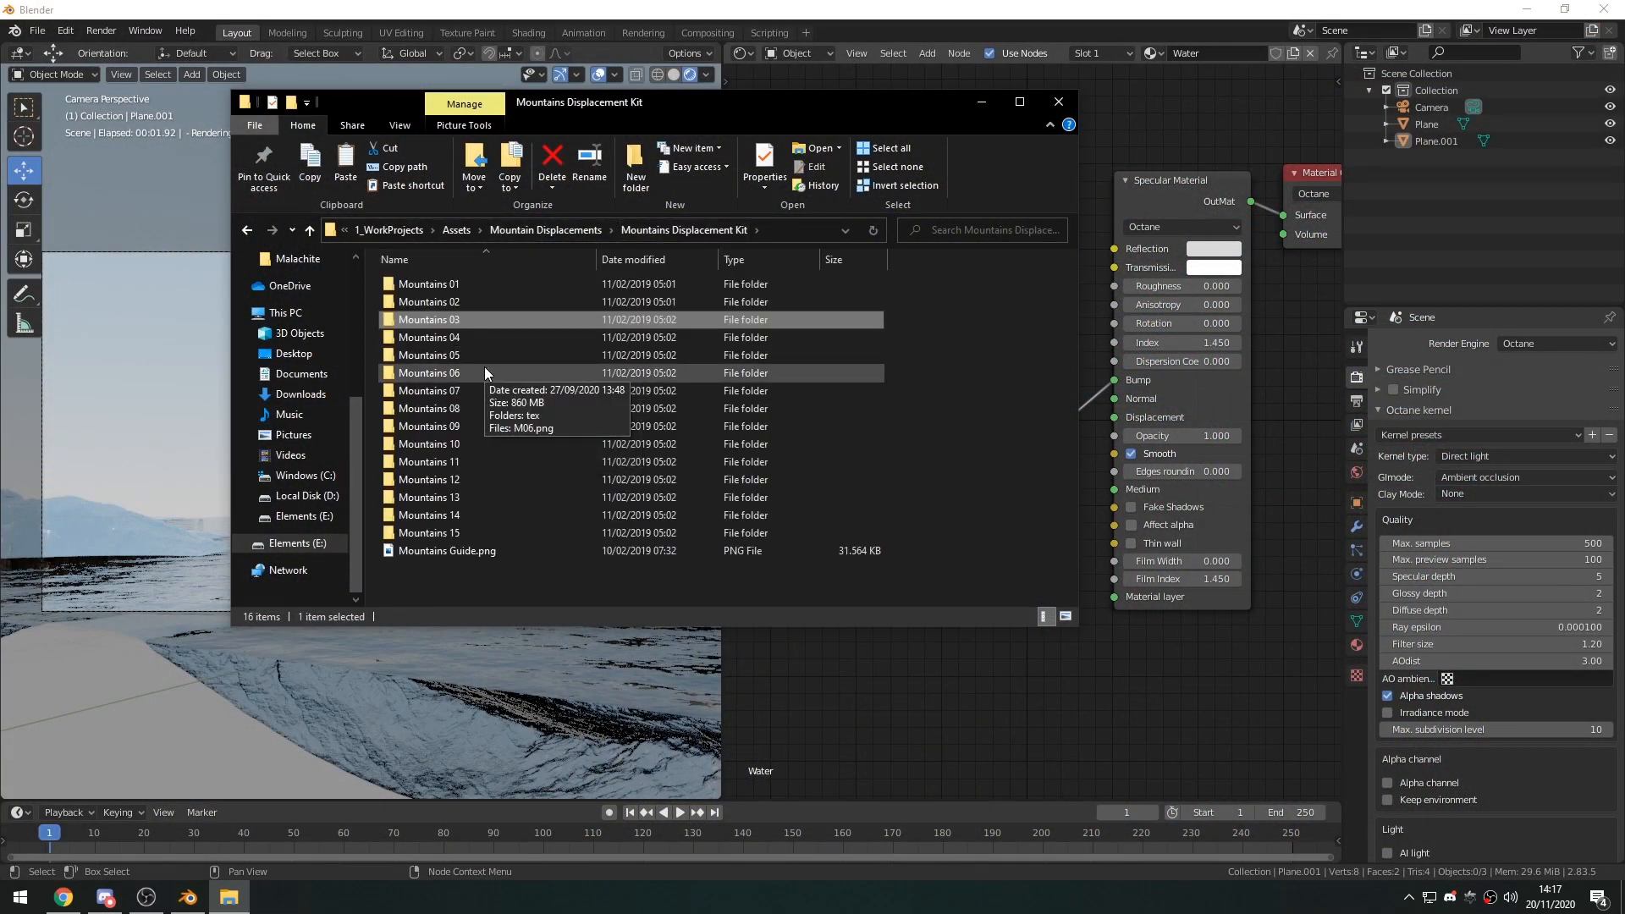
pyautogui.hotkey('alt', 'F4')
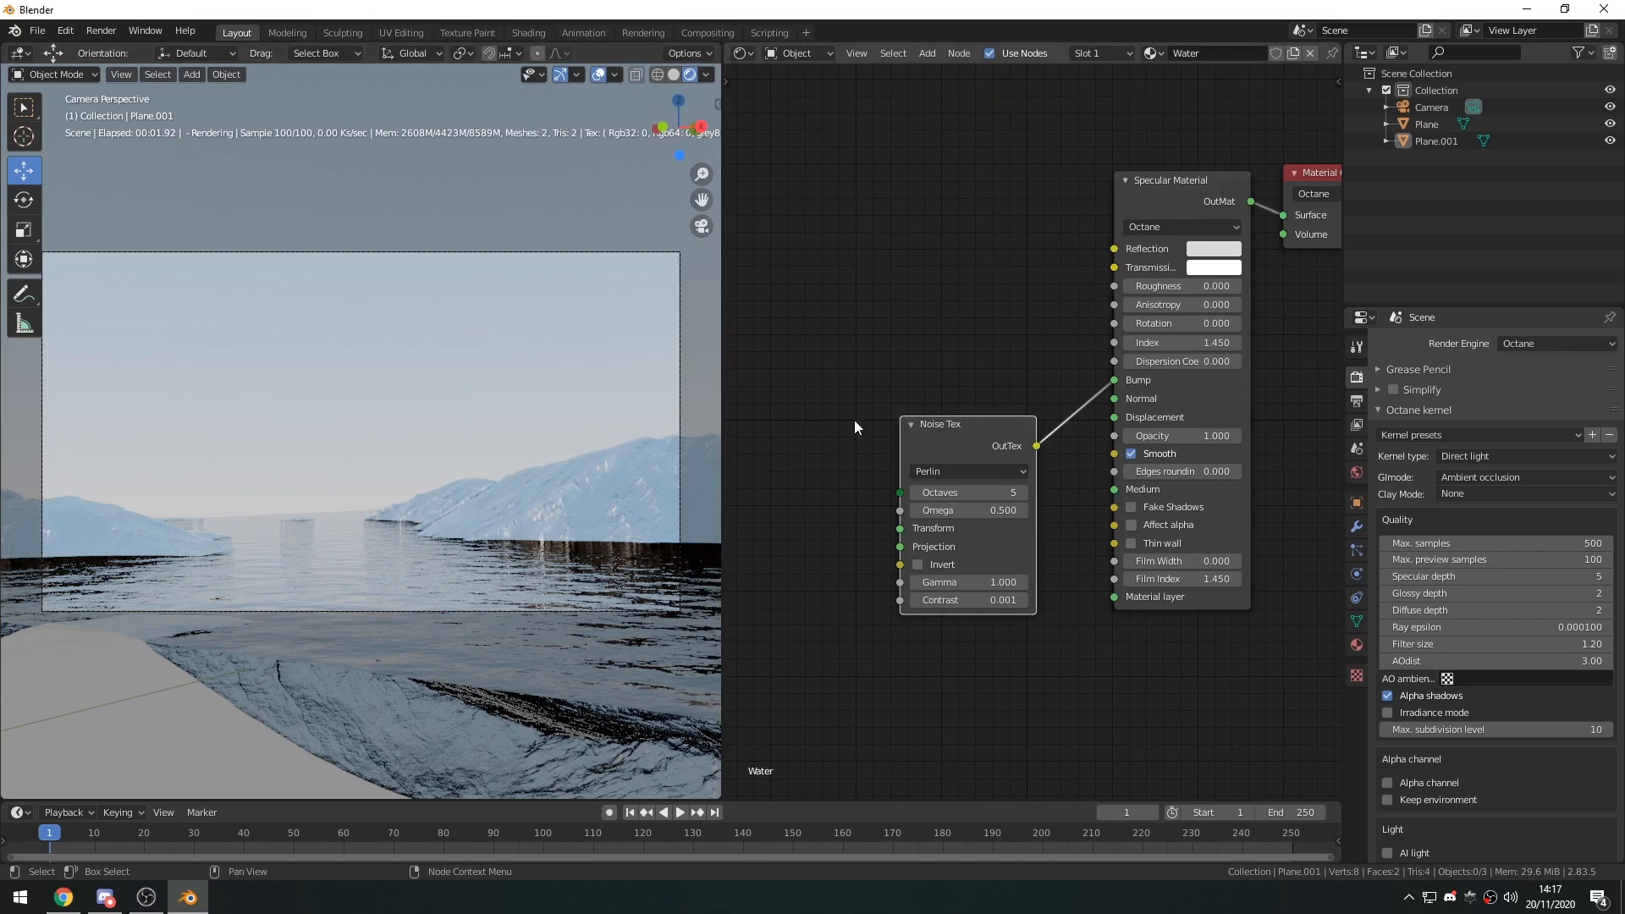
# Leave the camera view and add a mesh circle to the scene.
pyautogui.moveTo(857, 427); pyautogui.dragTo(842, 472, button='middle')
pyautogui.moveTo(965, 491); pyautogui.dragTo(983, 423)
pyautogui.moveTo(511, 450); pyautogui.dragTo(343, 479, button='middle')
pyautogui.hotkey('shift', 'a')
pyautogui.moveTo(343, 479)
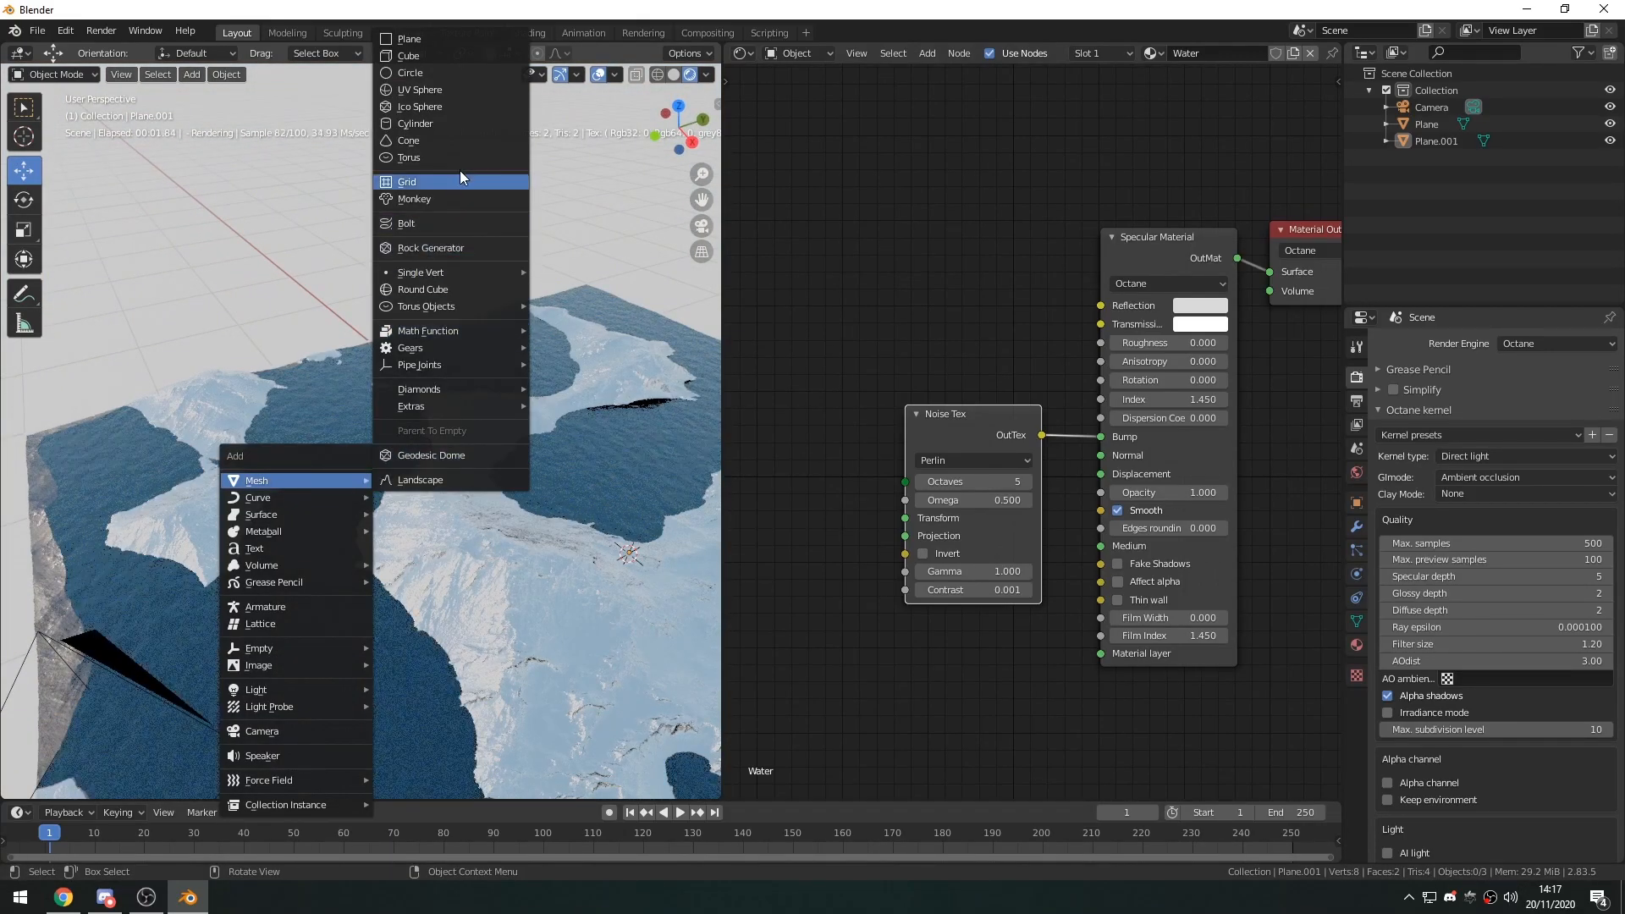
pyautogui.click(439, 72)
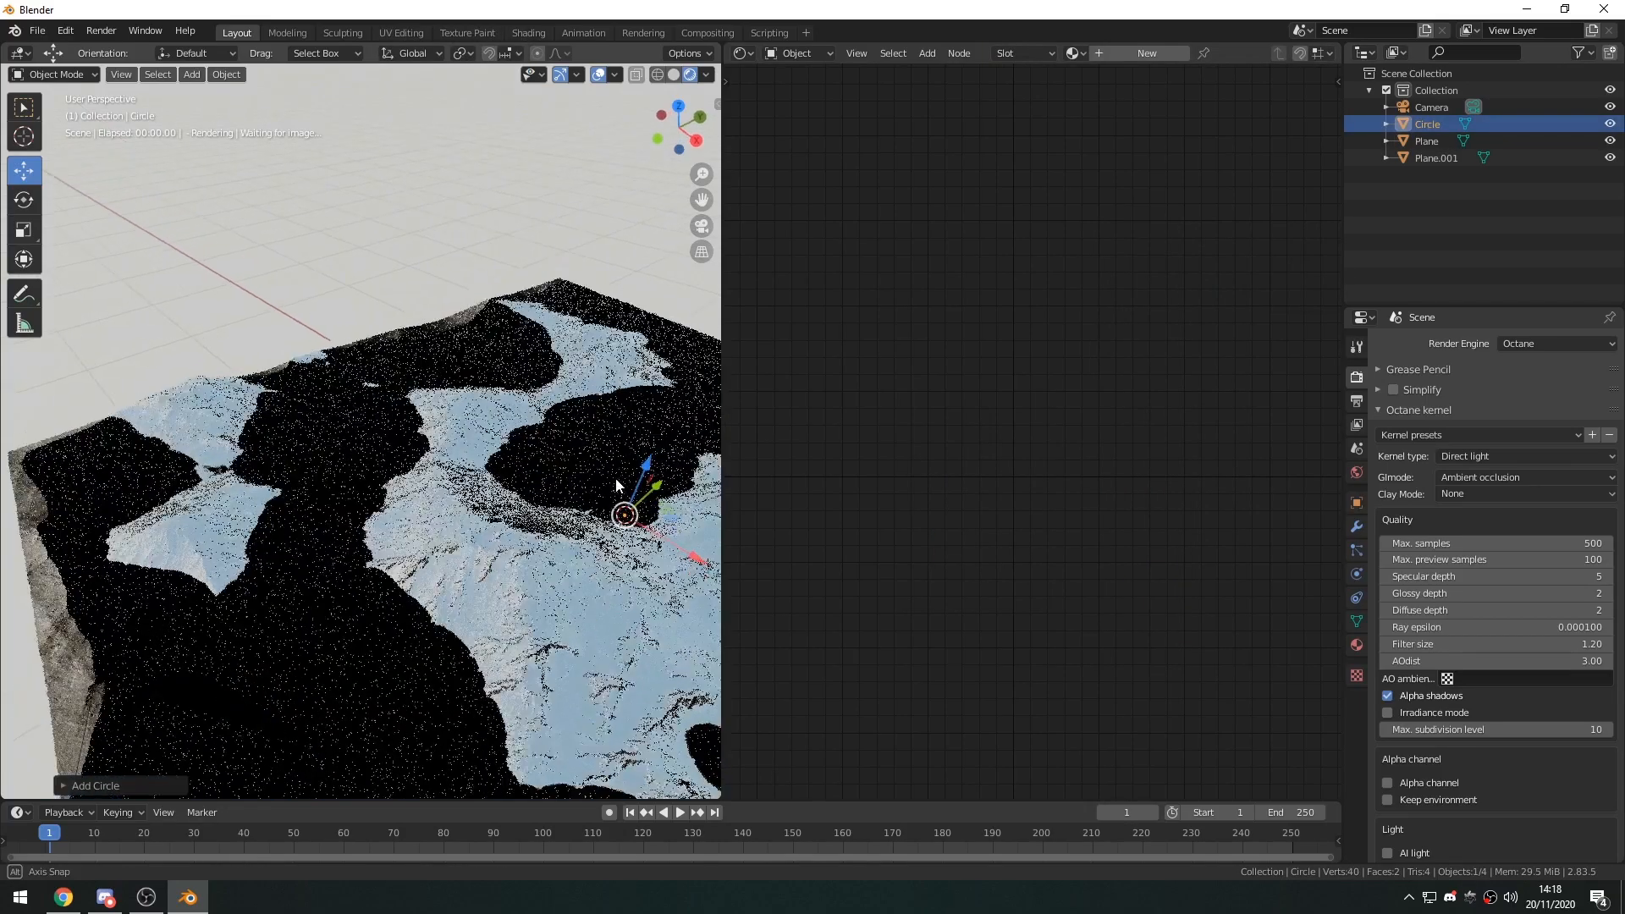
# Raise the circle vertically so it floats above the mountain peaks, and inspect its placement.
pyautogui.moveTo(609, 457); pyautogui.dragTo(630, 453, button='middle')
pyautogui.moveTo(542, 408); pyautogui.dragTo(544, 353)
pyautogui.moveTo(542, 457); pyautogui.dragTo(406, 414, button='middle')
pyautogui.scroll(3, 415, 372)
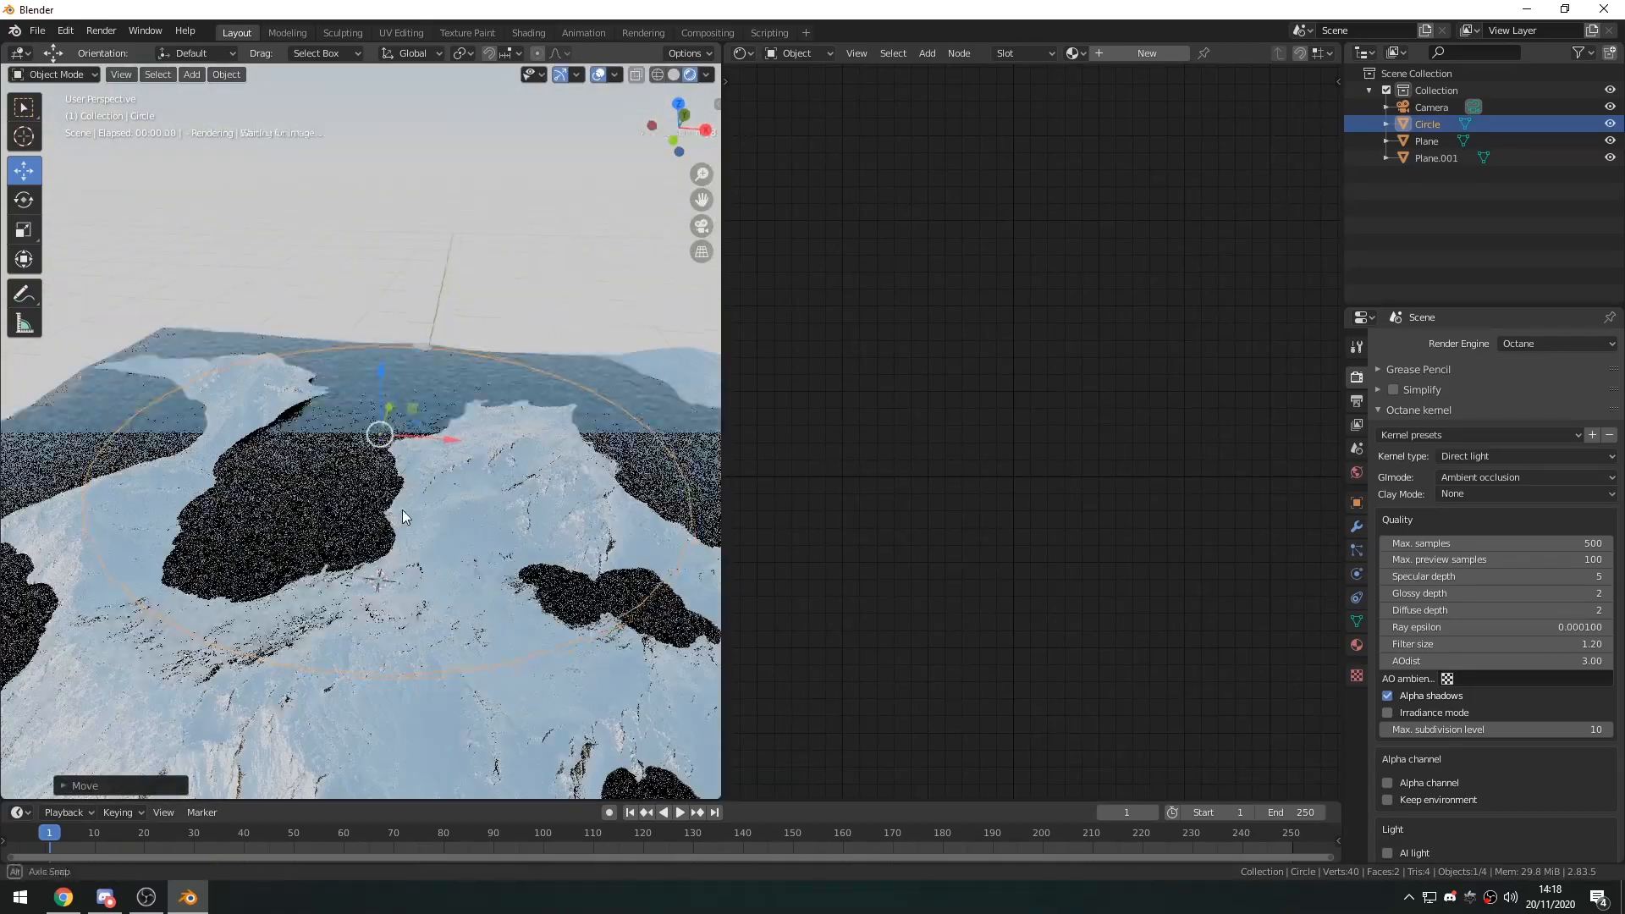
pyautogui.moveTo(410, 334); pyautogui.dragTo(461, 308, button='middle')
pyautogui.click(461, 310)
pyautogui.moveTo(625, 584); pyautogui.dragTo(611, 589, button='middle')
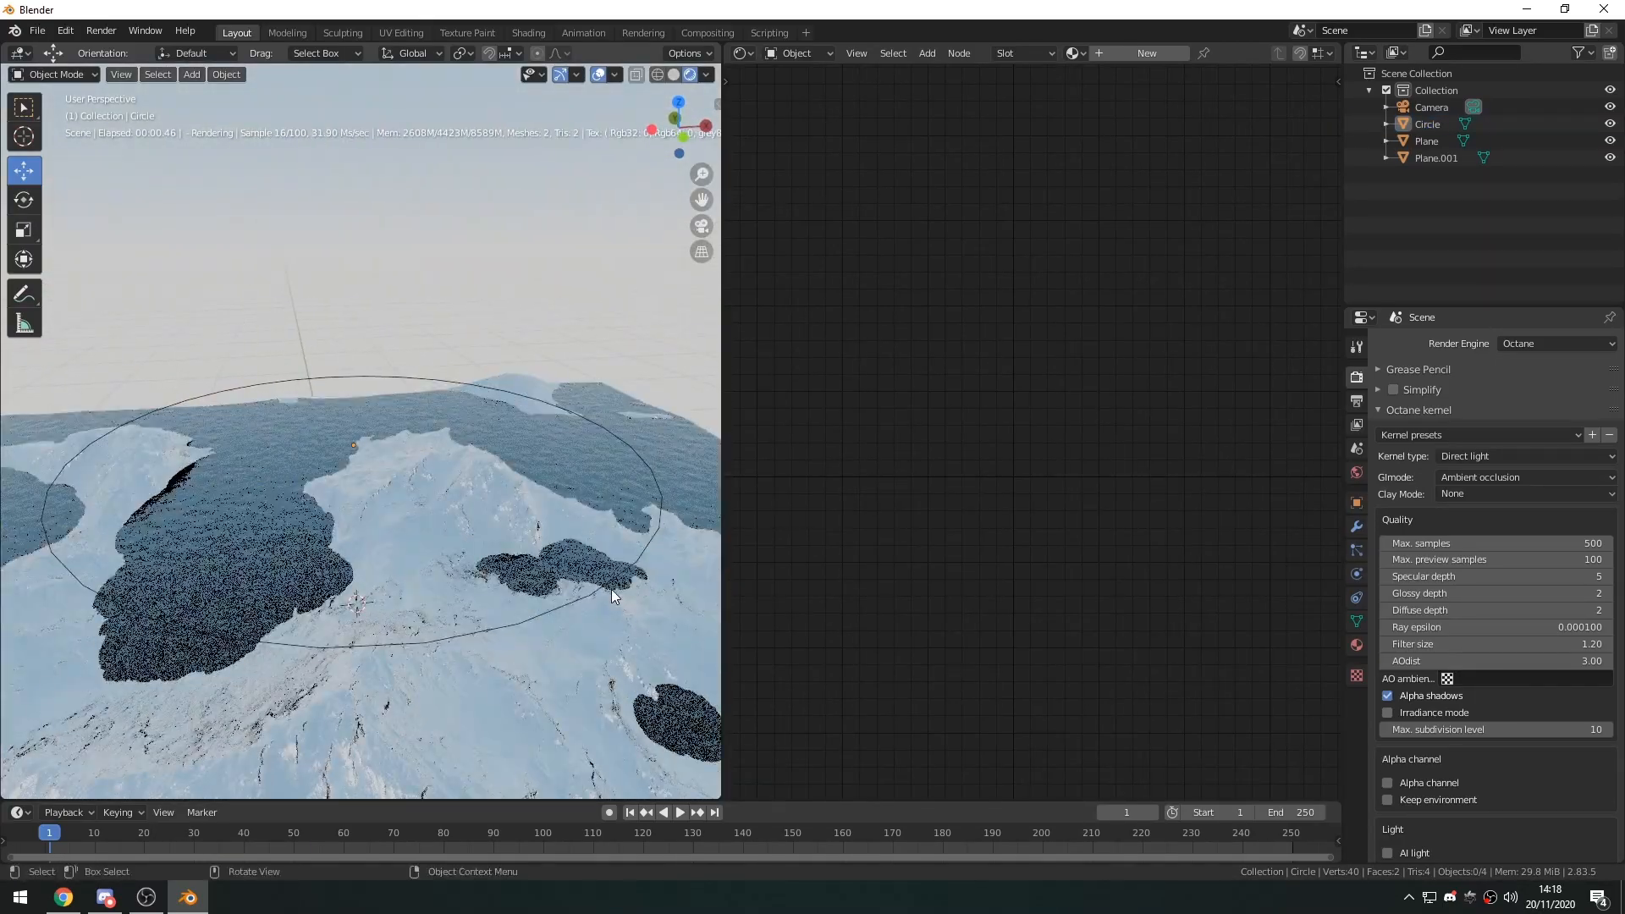
# Fill the circle's outline with a face in Edit Mode and return to Object Mode.
pyautogui.click(604, 585)
pyautogui.moveTo(489, 484); pyautogui.dragTo(407, 493, button='middle')
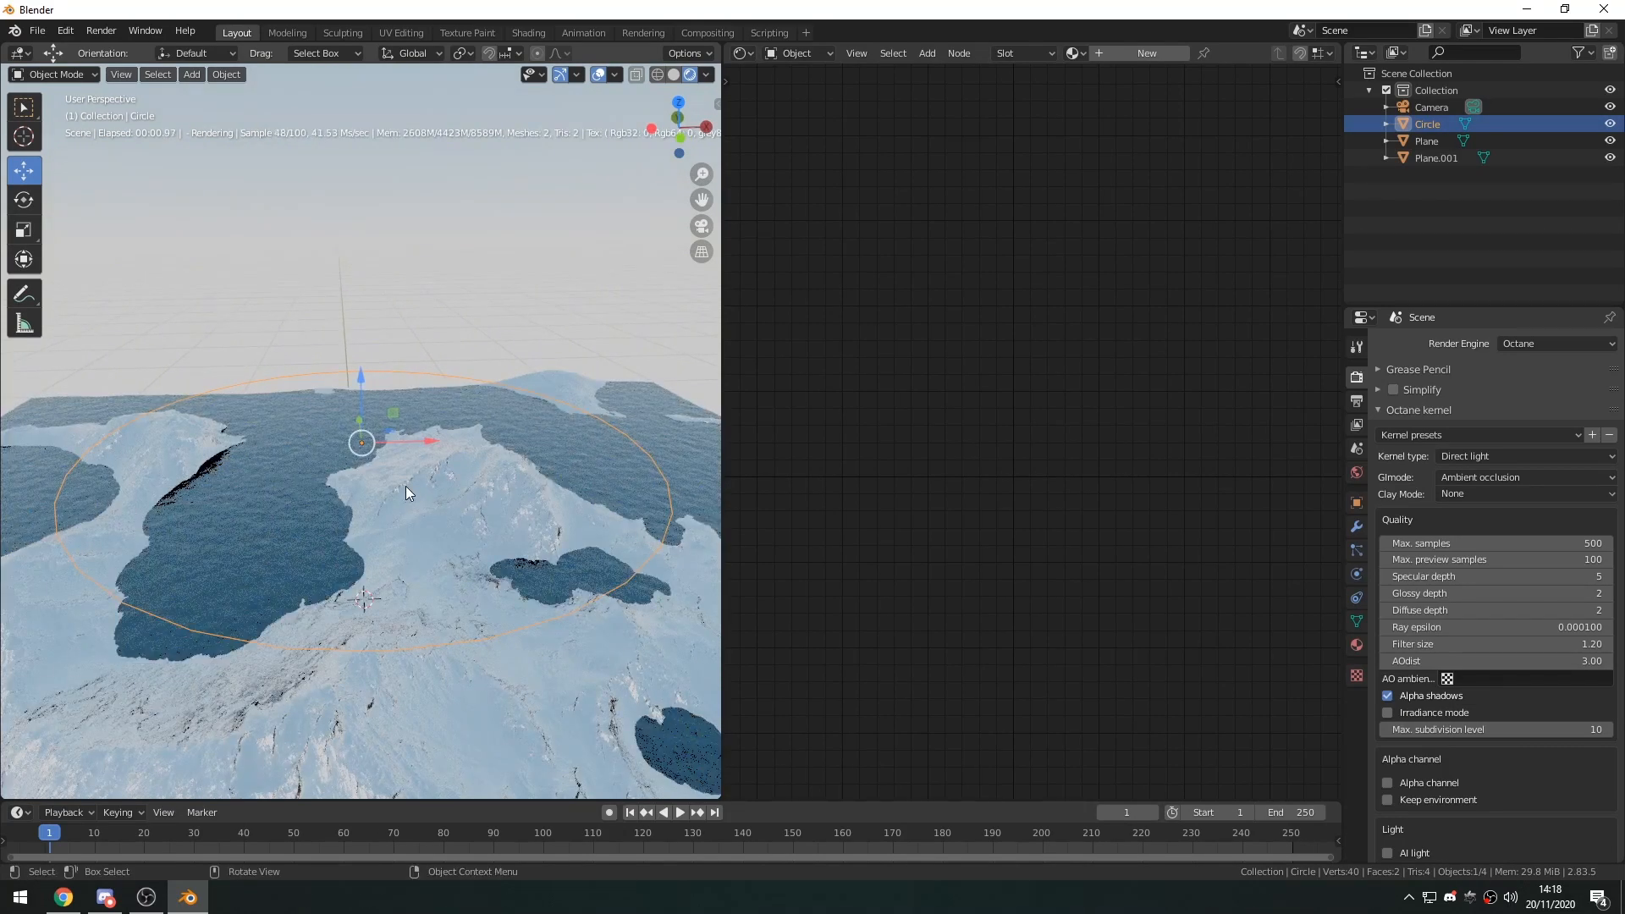
pyautogui.press('Tab')
pyautogui.press('f')
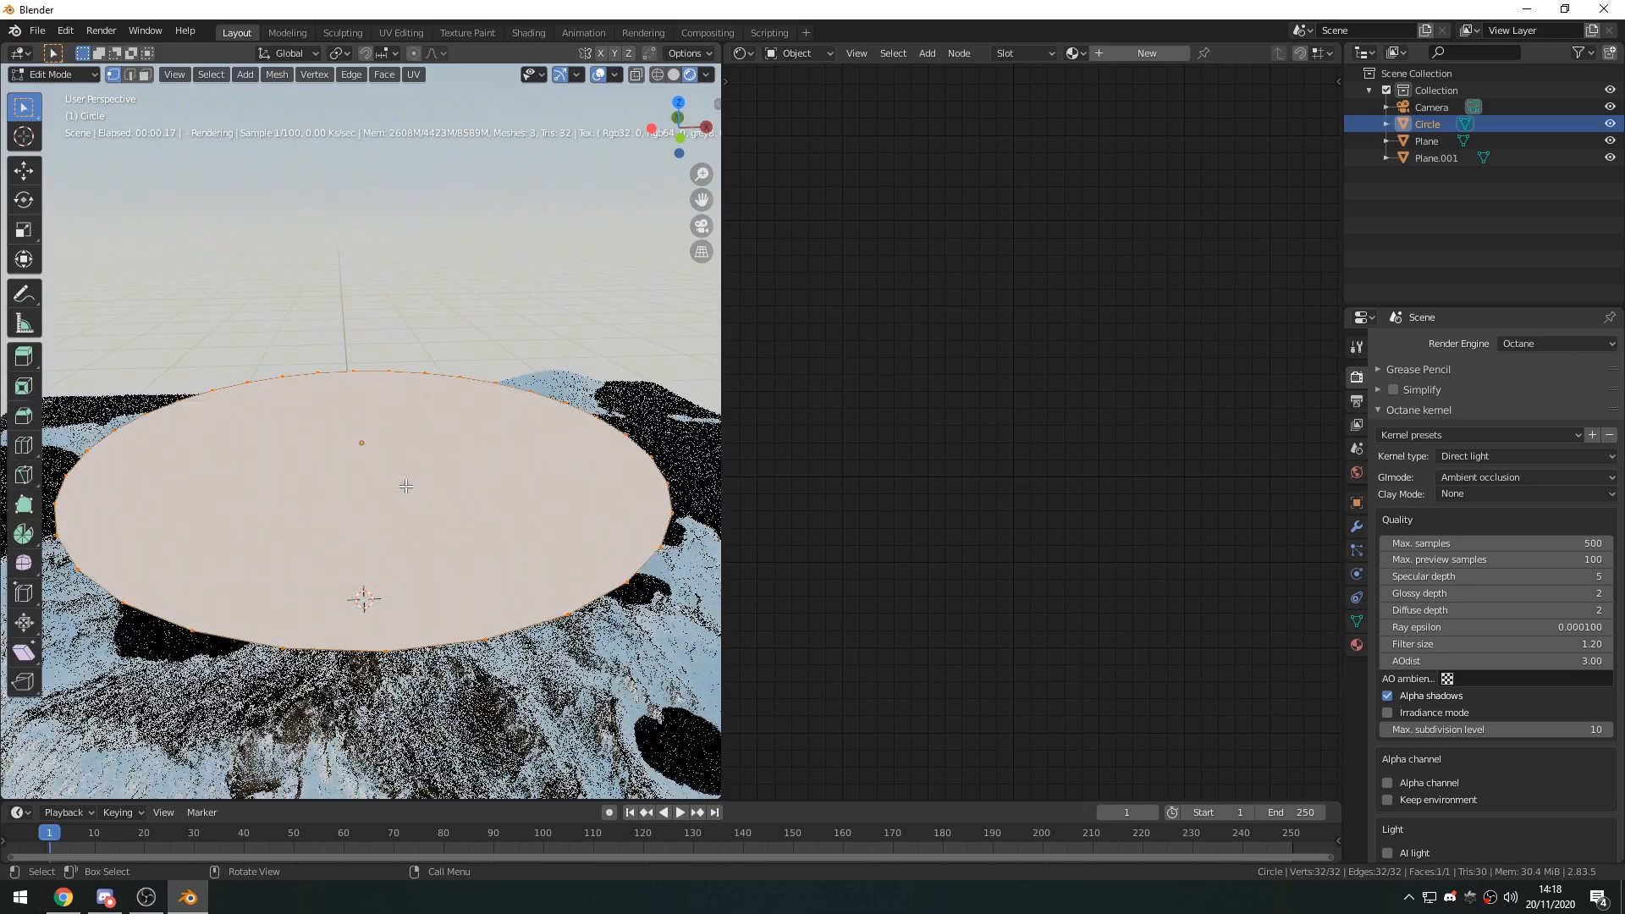
pyautogui.press('Tab')
pyautogui.moveTo(464, 483); pyautogui.dragTo(446, 555, button='middle')
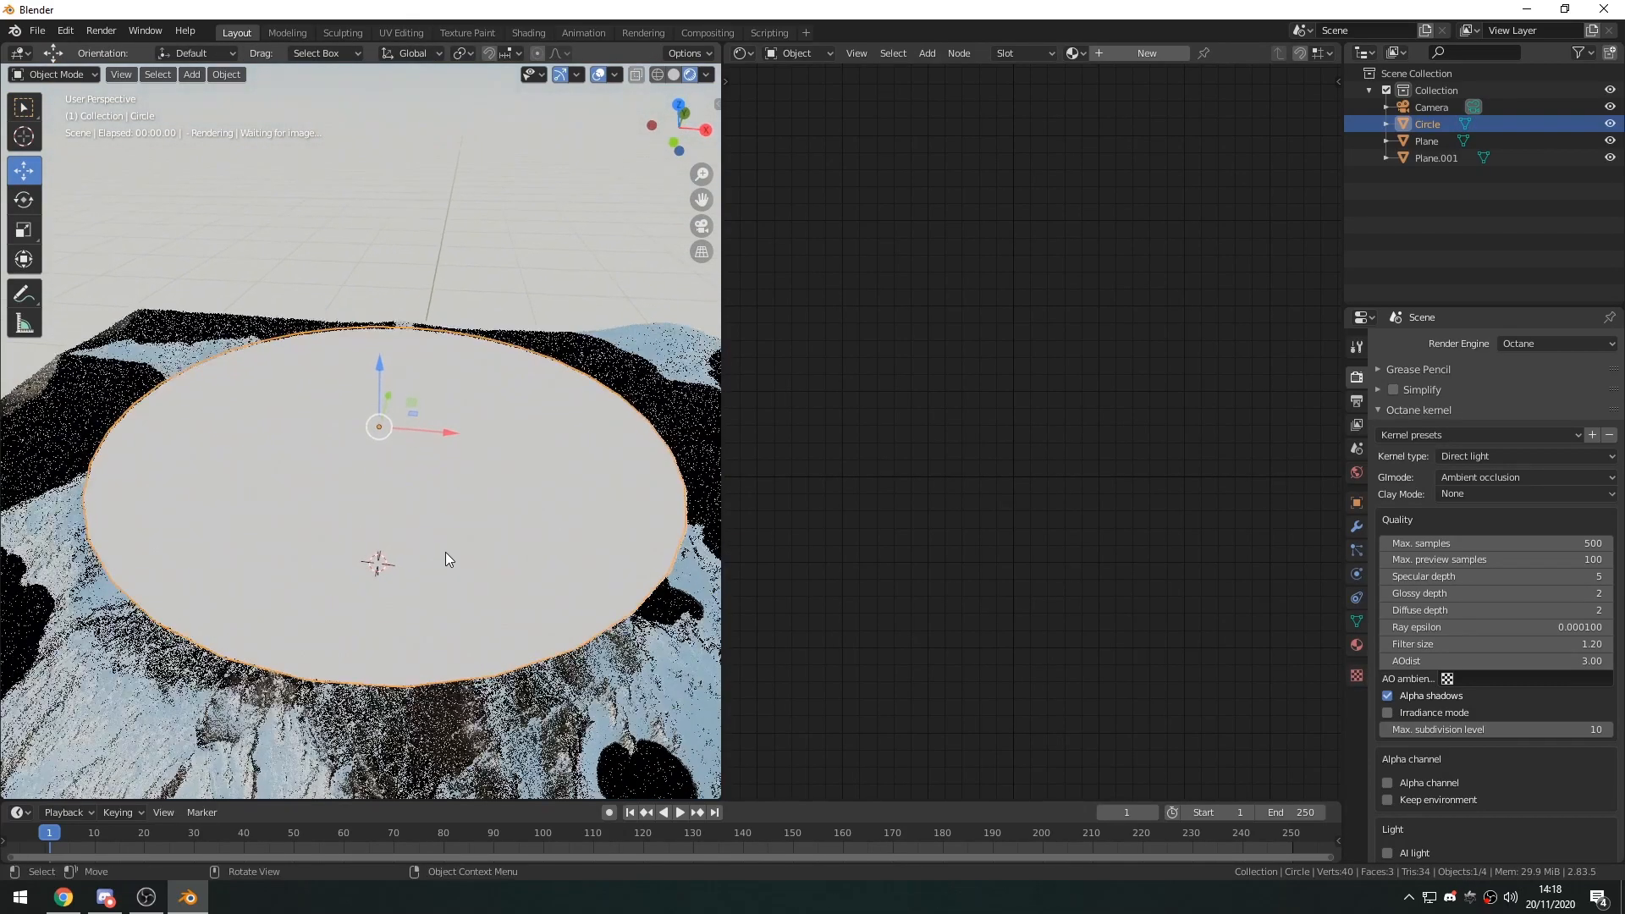
# Add a Subdivision Surface modifier to the circle and set its viewport subdivisions to 0.
pyautogui.click(1356, 528)
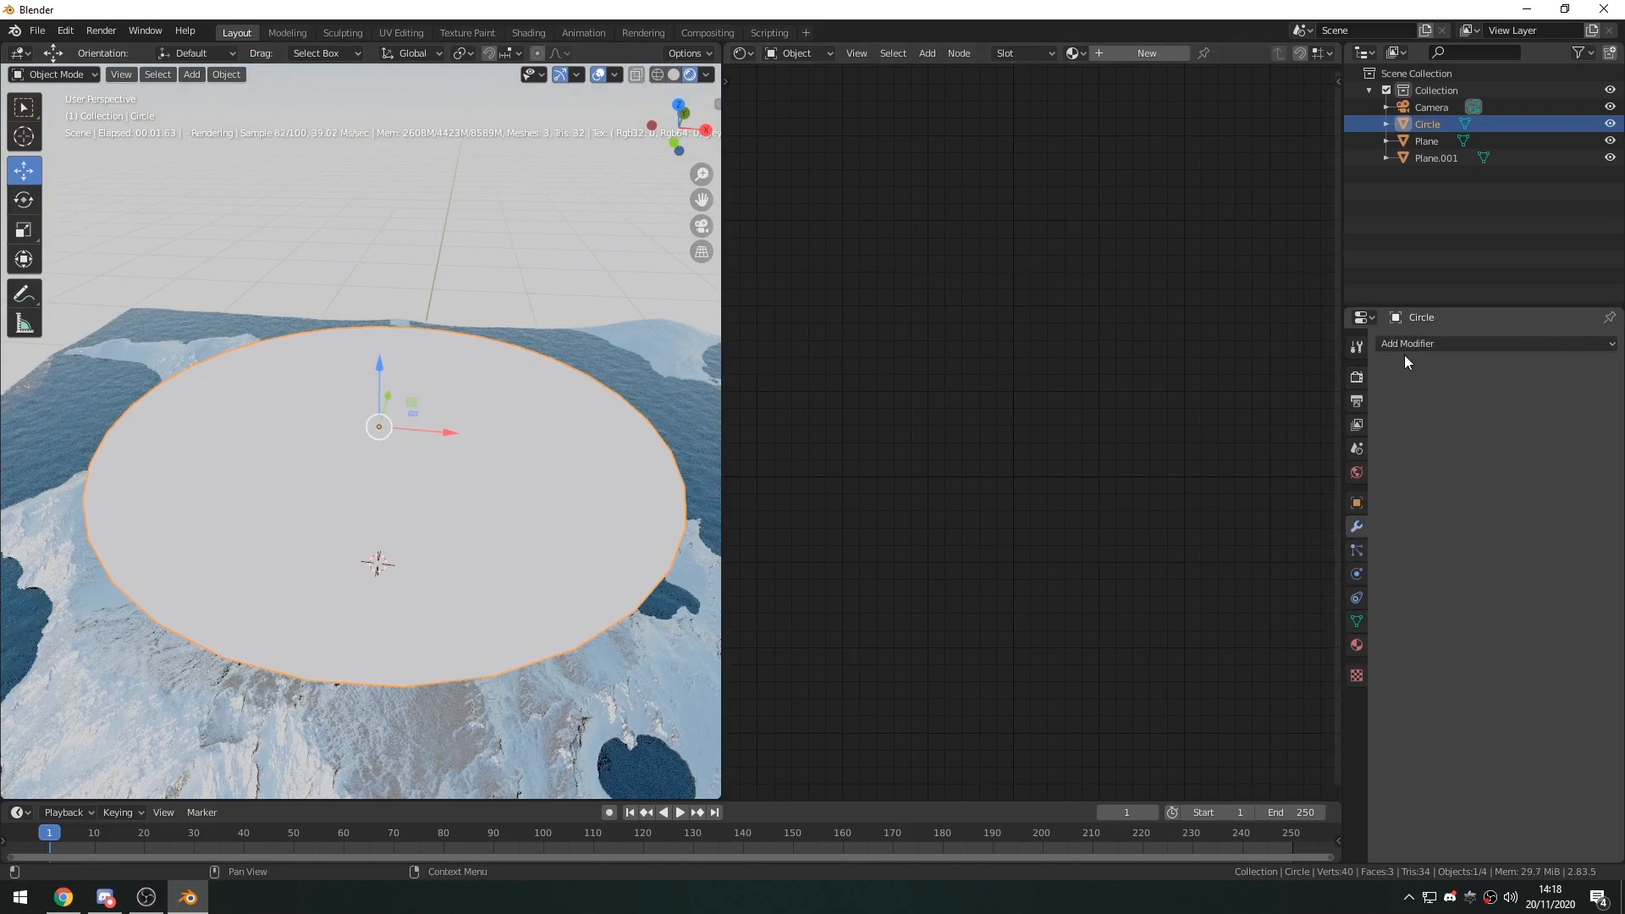
pyautogui.click(1404, 344)
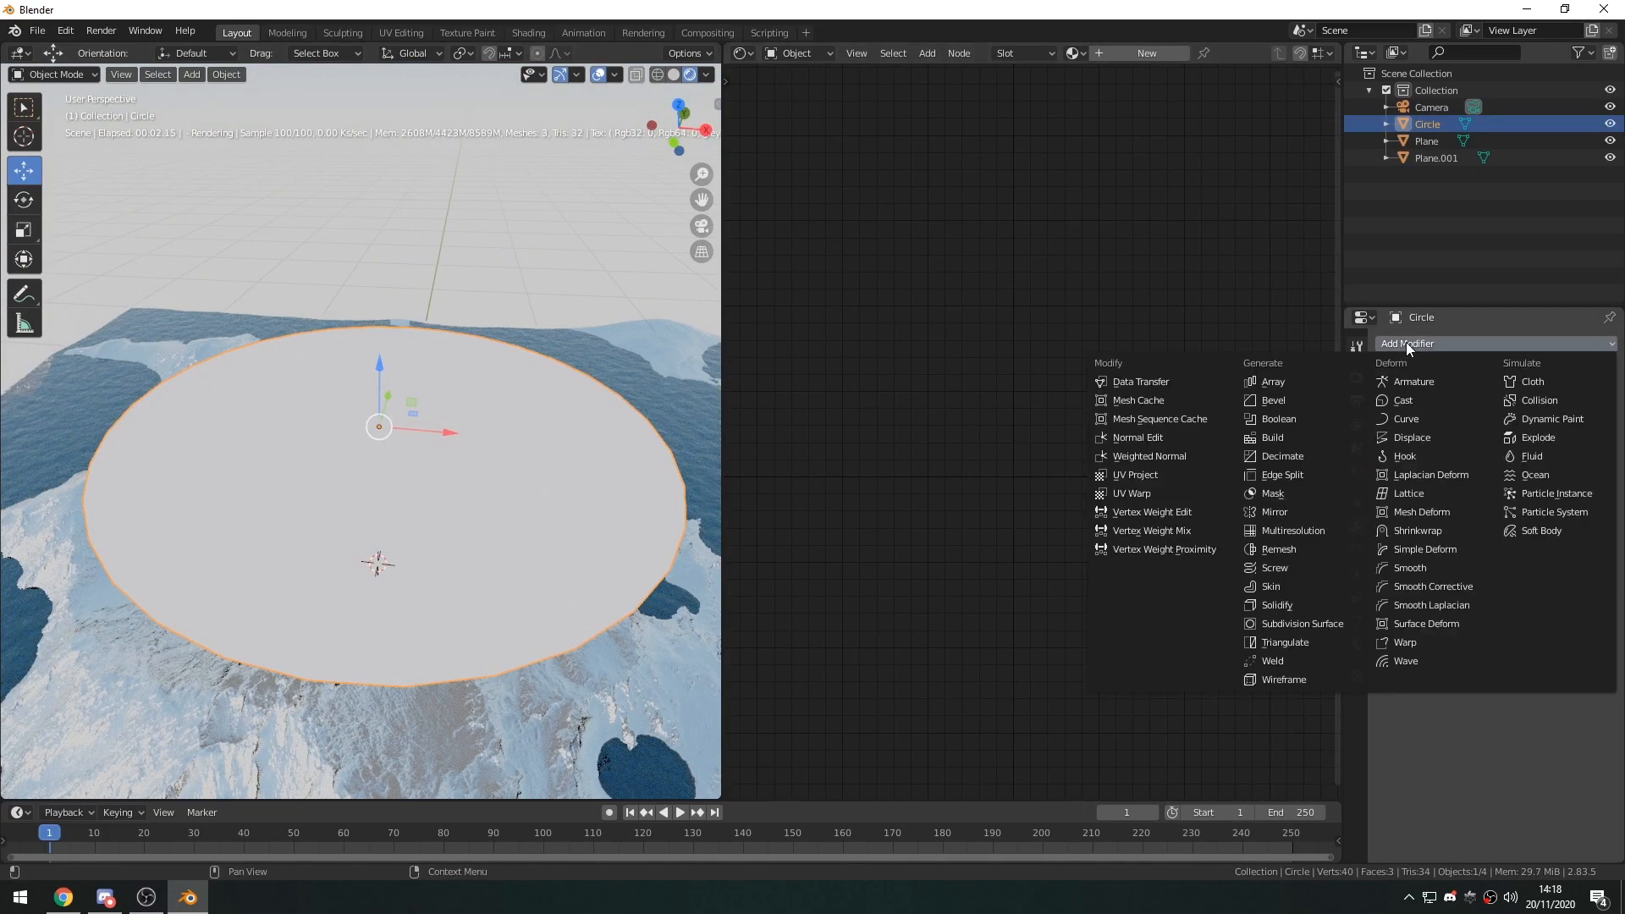
pyautogui.click(1287, 624)
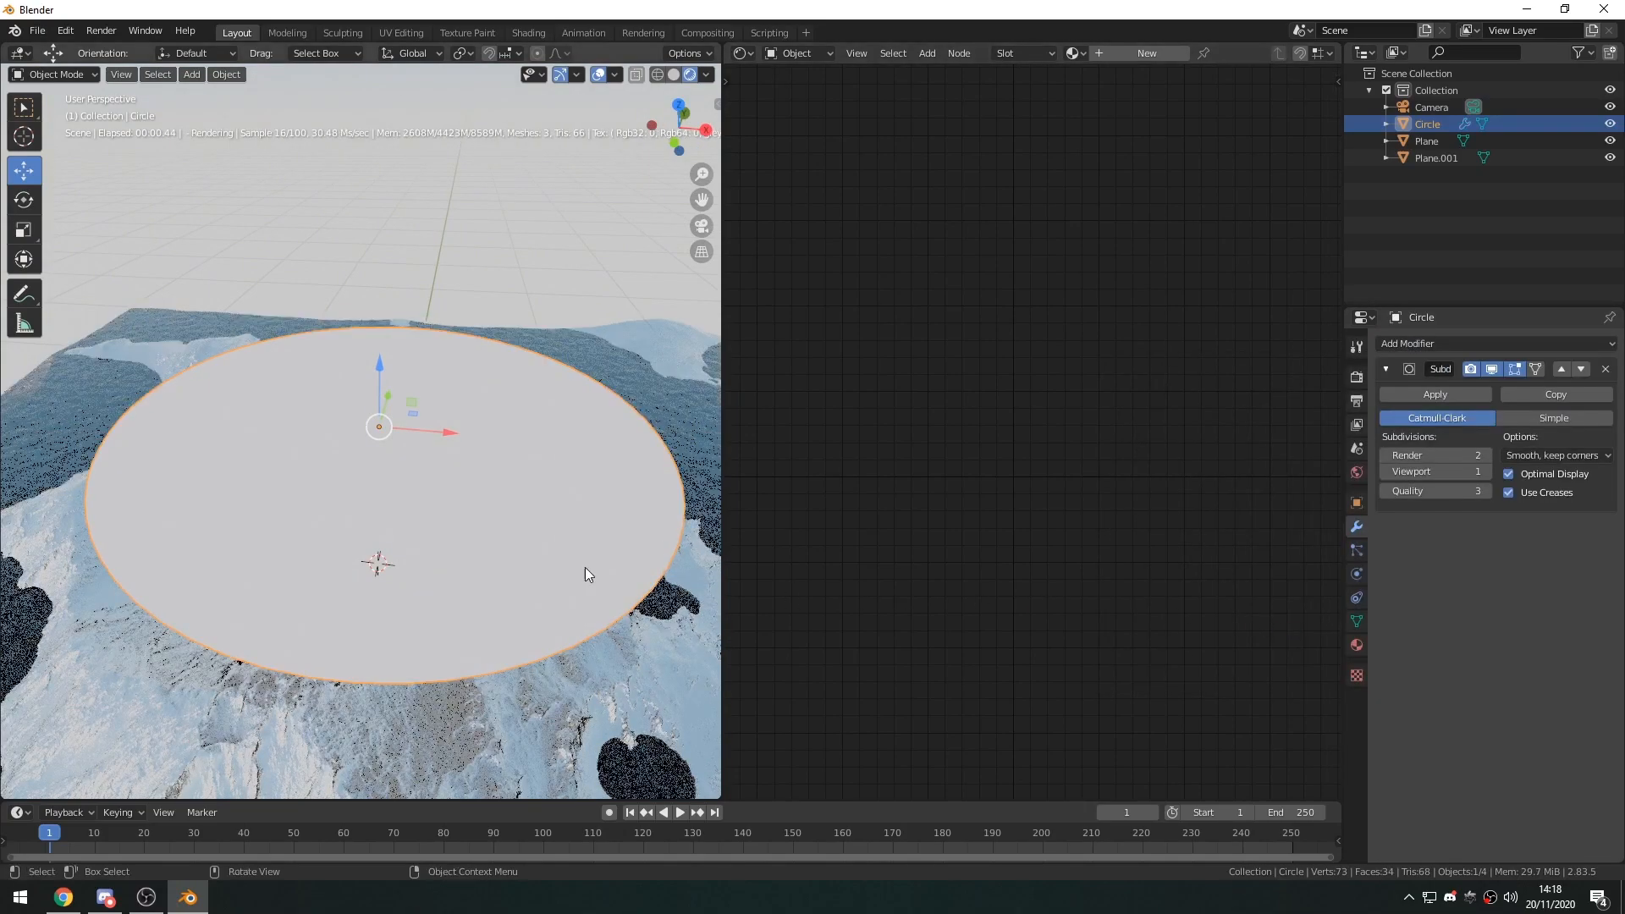
pyautogui.click(584, 267)
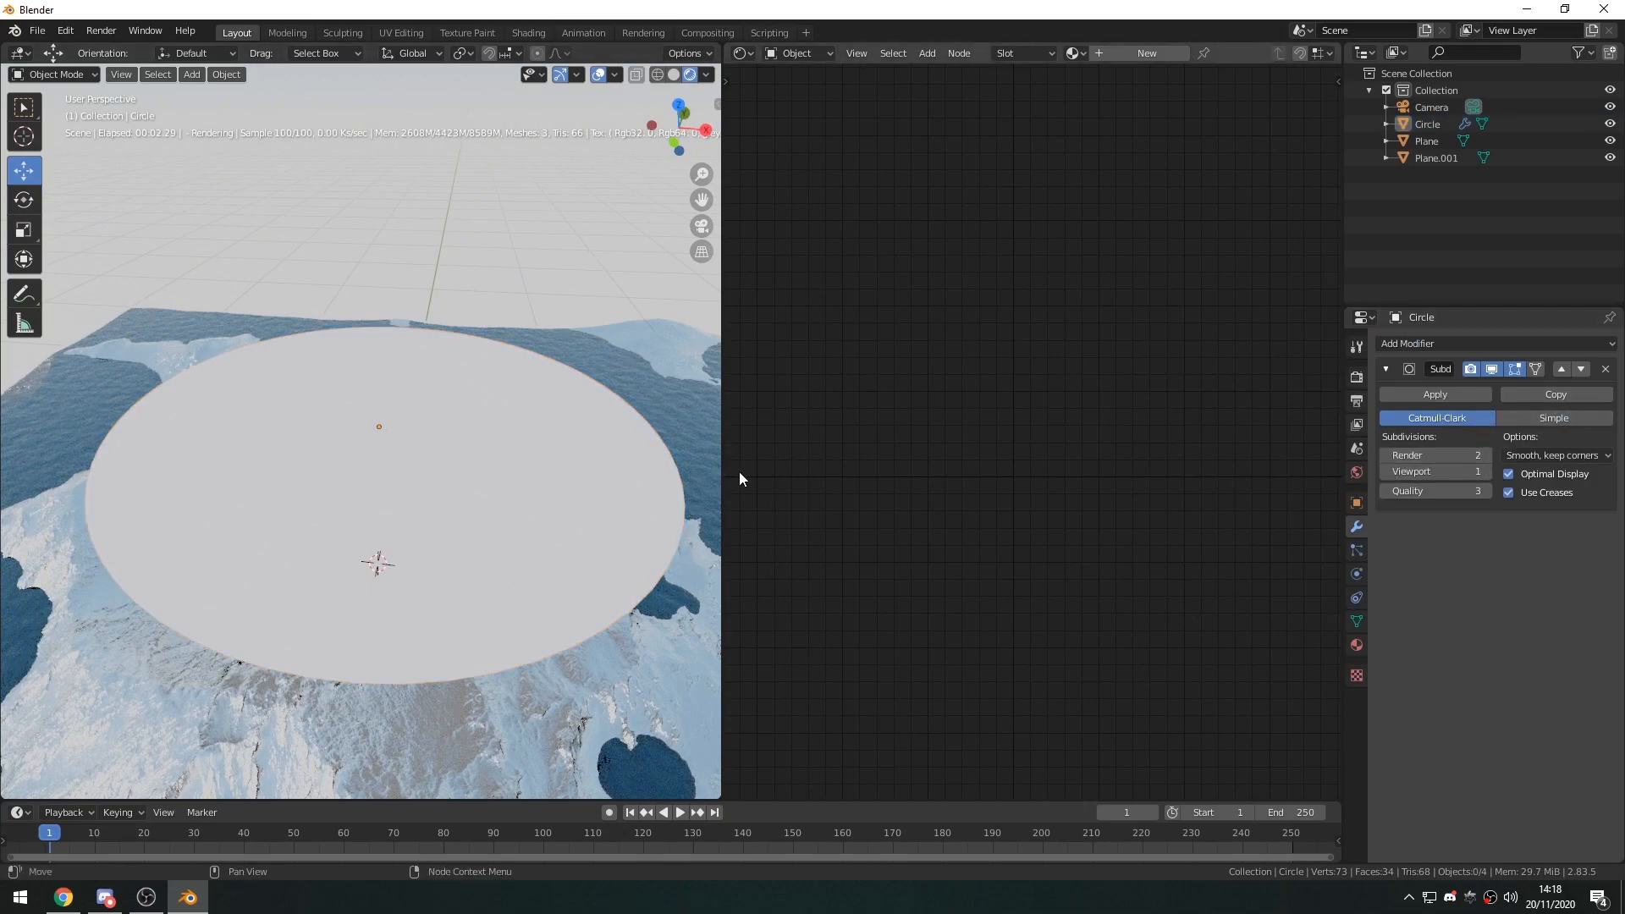
pyautogui.click(1384, 471)
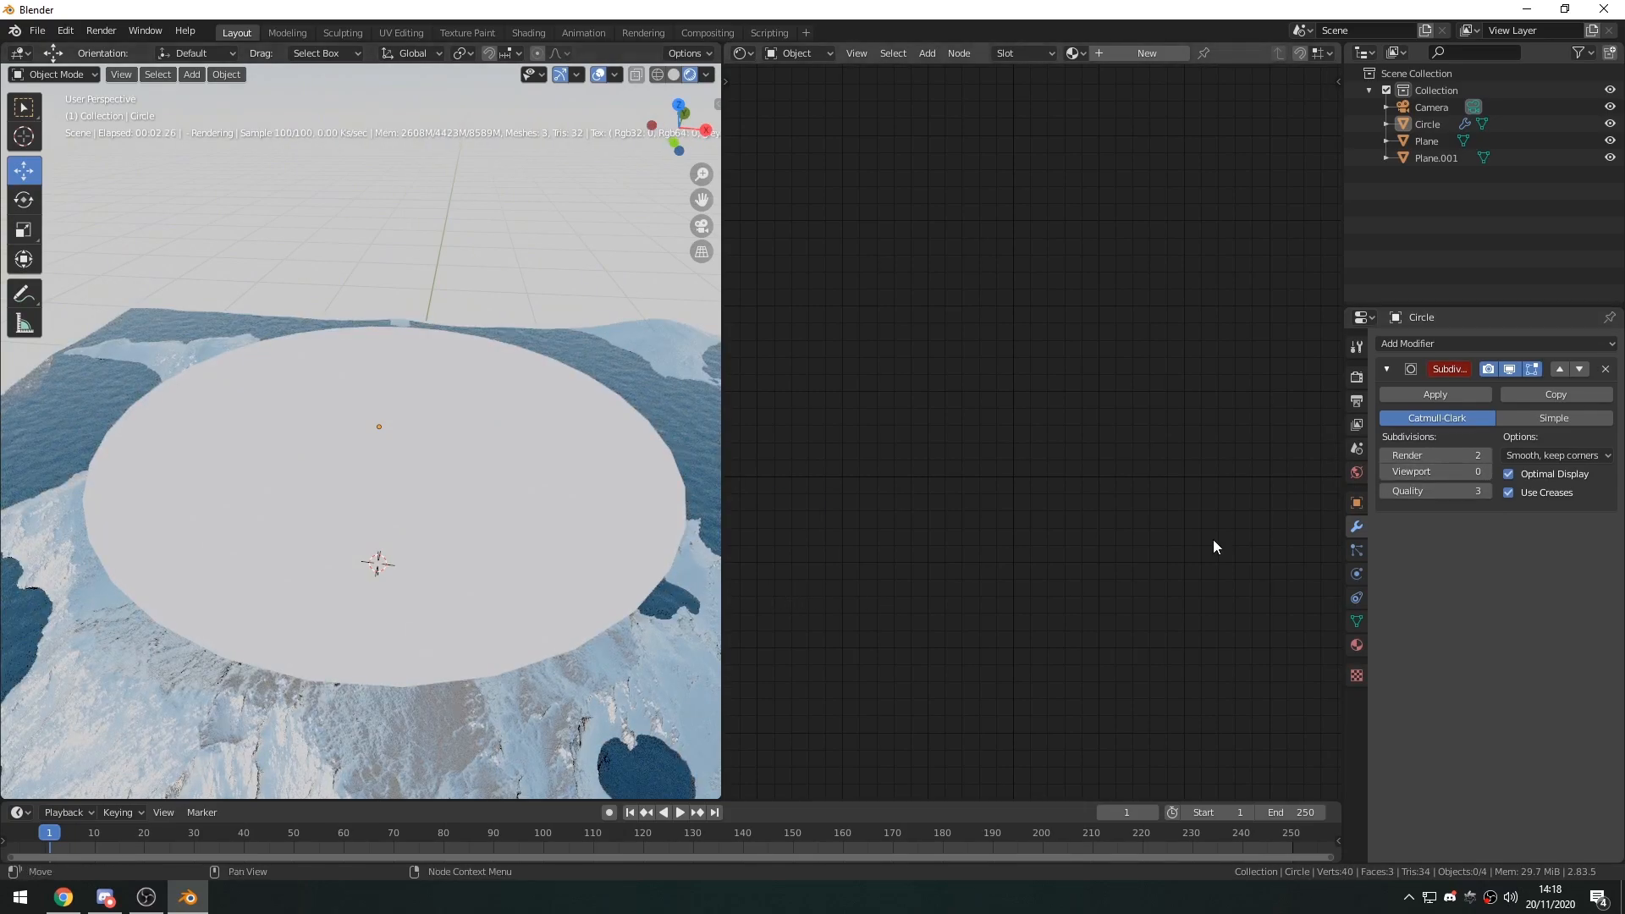
# Set the viewport subdivisions of the circle's Subdivision Surface modifier to 1.
pyautogui.click(1488, 471)
pyautogui.click(1487, 471)
pyautogui.click(1385, 471)
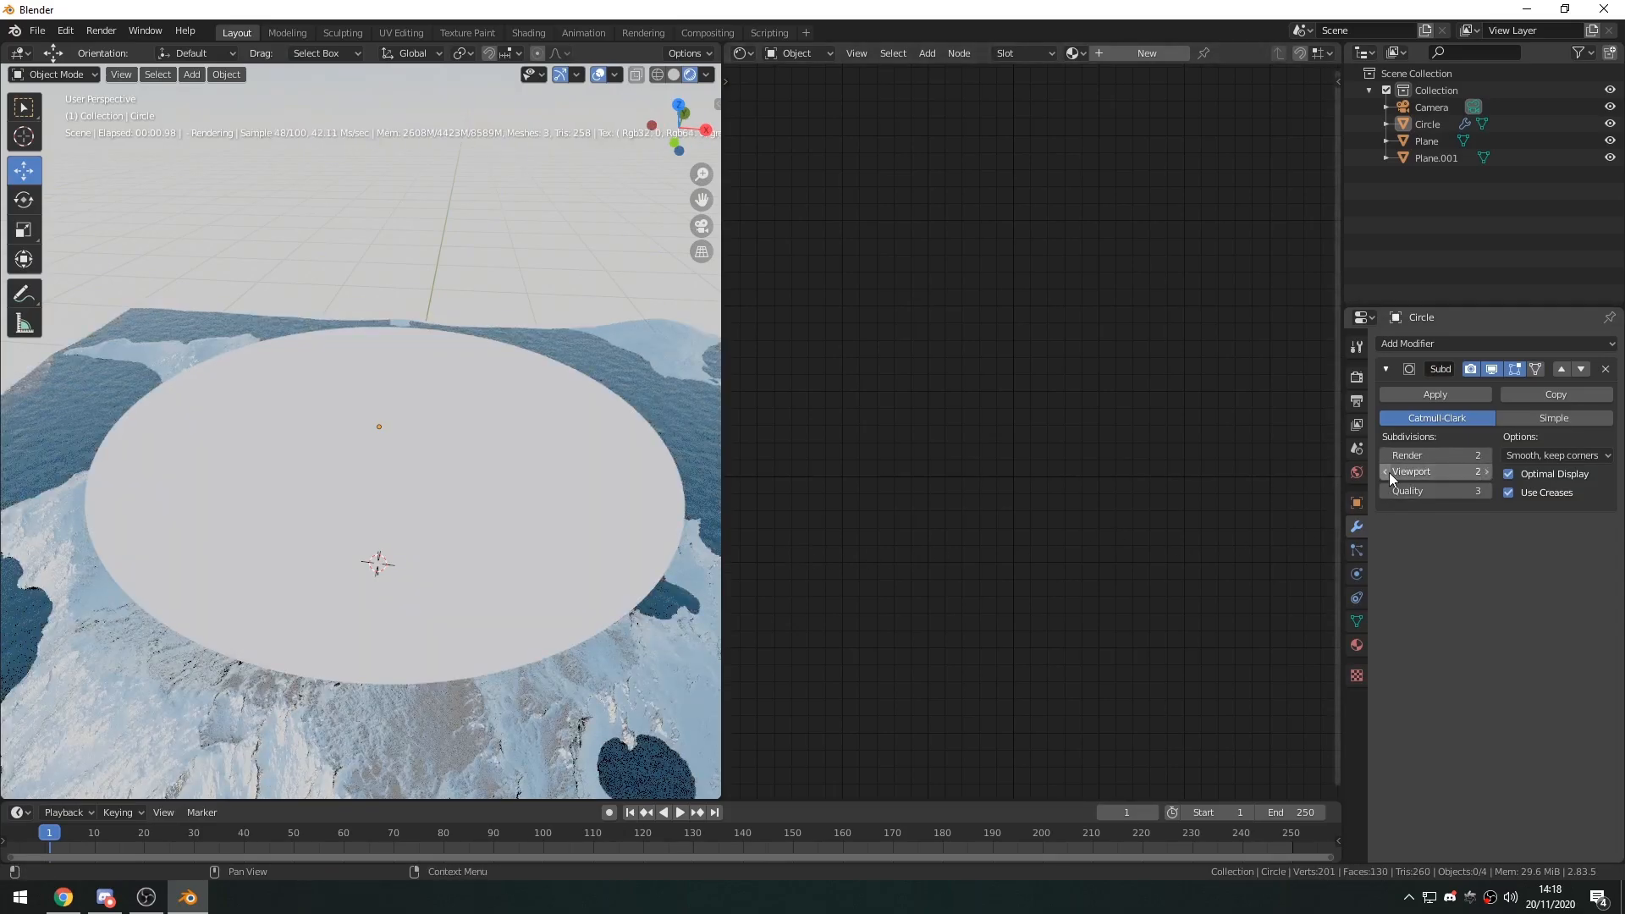
# Select the circle and move it away from the central mountain to the far side of the terrain, opposite the camera.
pyautogui.moveTo(472, 521); pyautogui.dragTo(592, 413, button='middle')
pyautogui.click(598, 406)
pyautogui.moveTo(439, 569); pyautogui.dragTo(420, 575, button='middle')
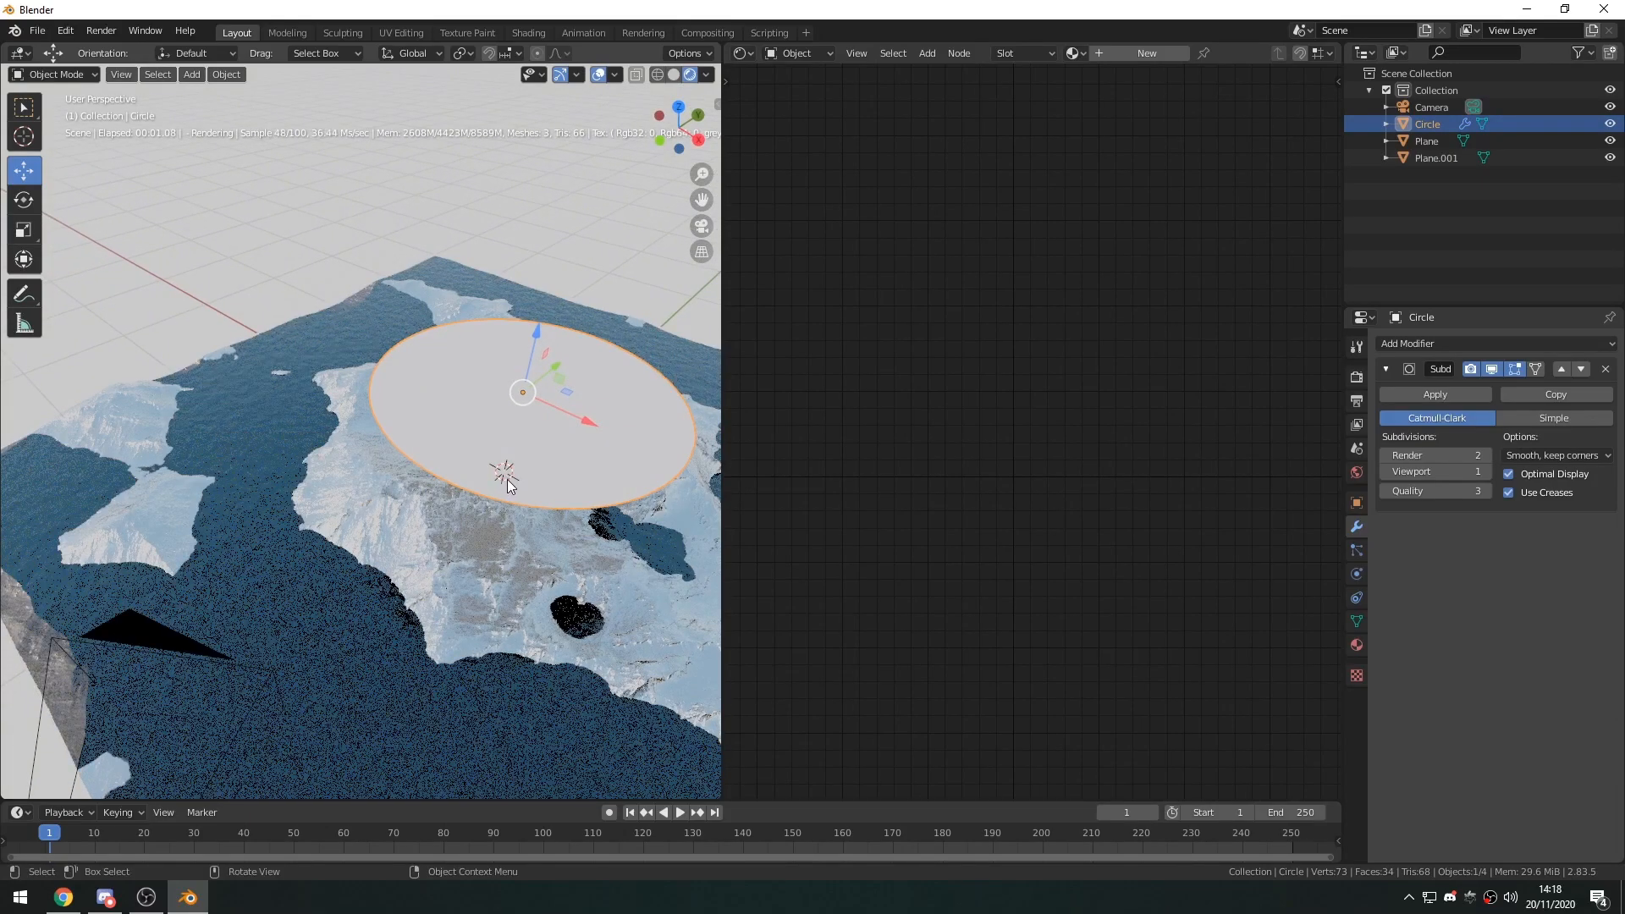
pyautogui.moveTo(574, 430); pyautogui.dragTo(322, 308)
pyautogui.moveTo(276, 245); pyautogui.dragTo(278, 247)
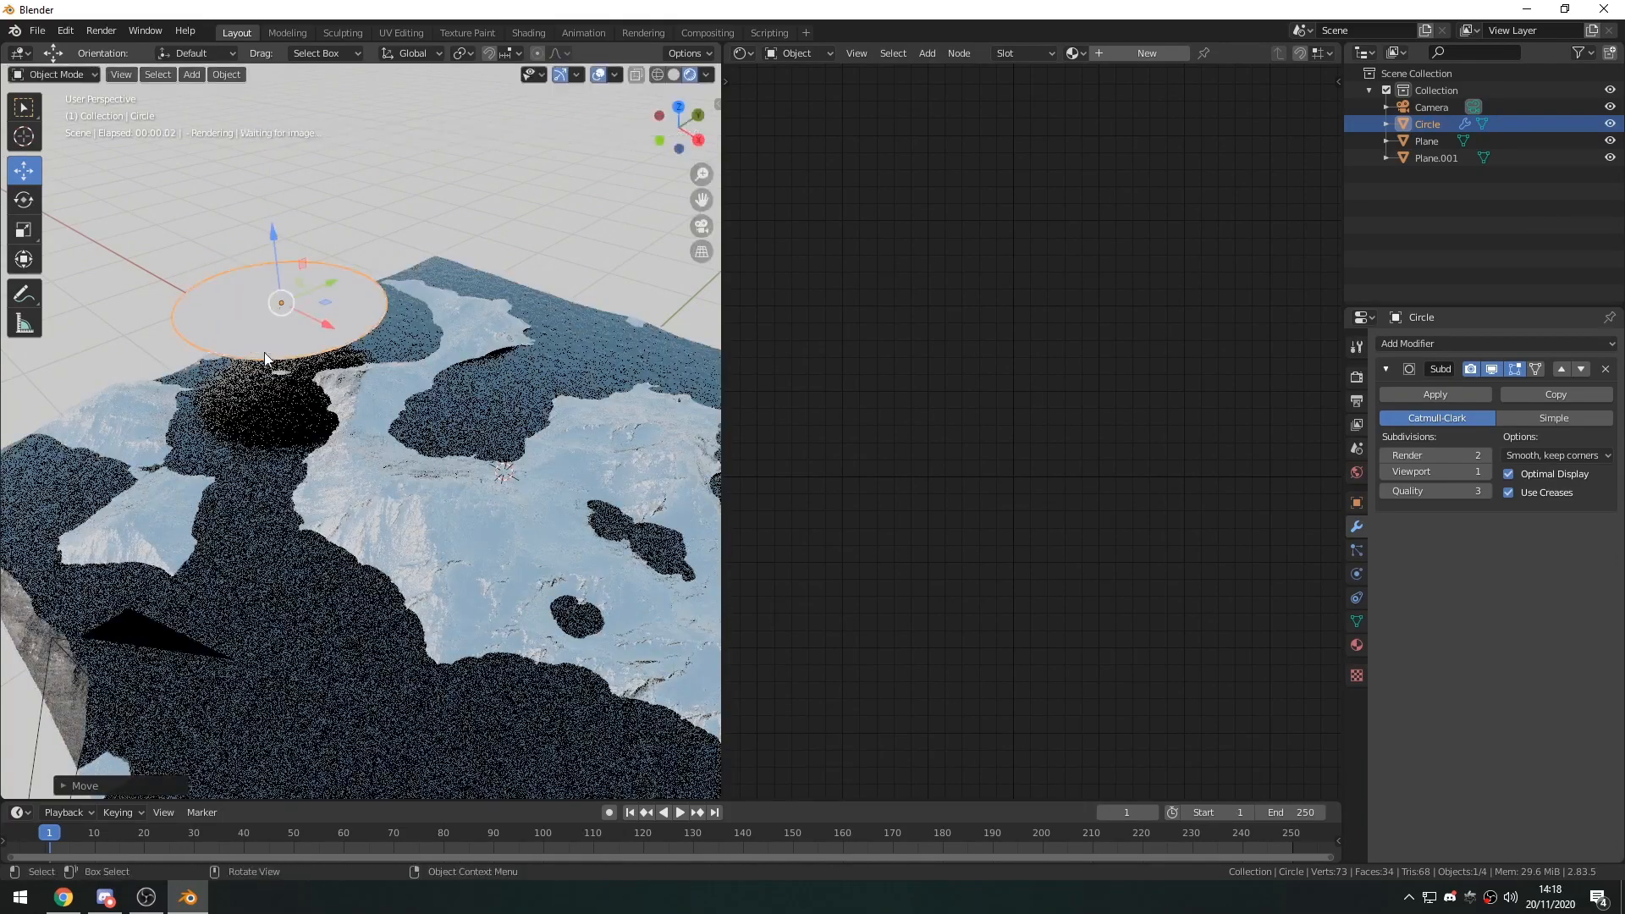
# Rotate the circle upright to 90° on X and turn it to 45° on Z so it faces the camera.
pyautogui.hotkey('shift', 'space')
pyautogui.press('r')
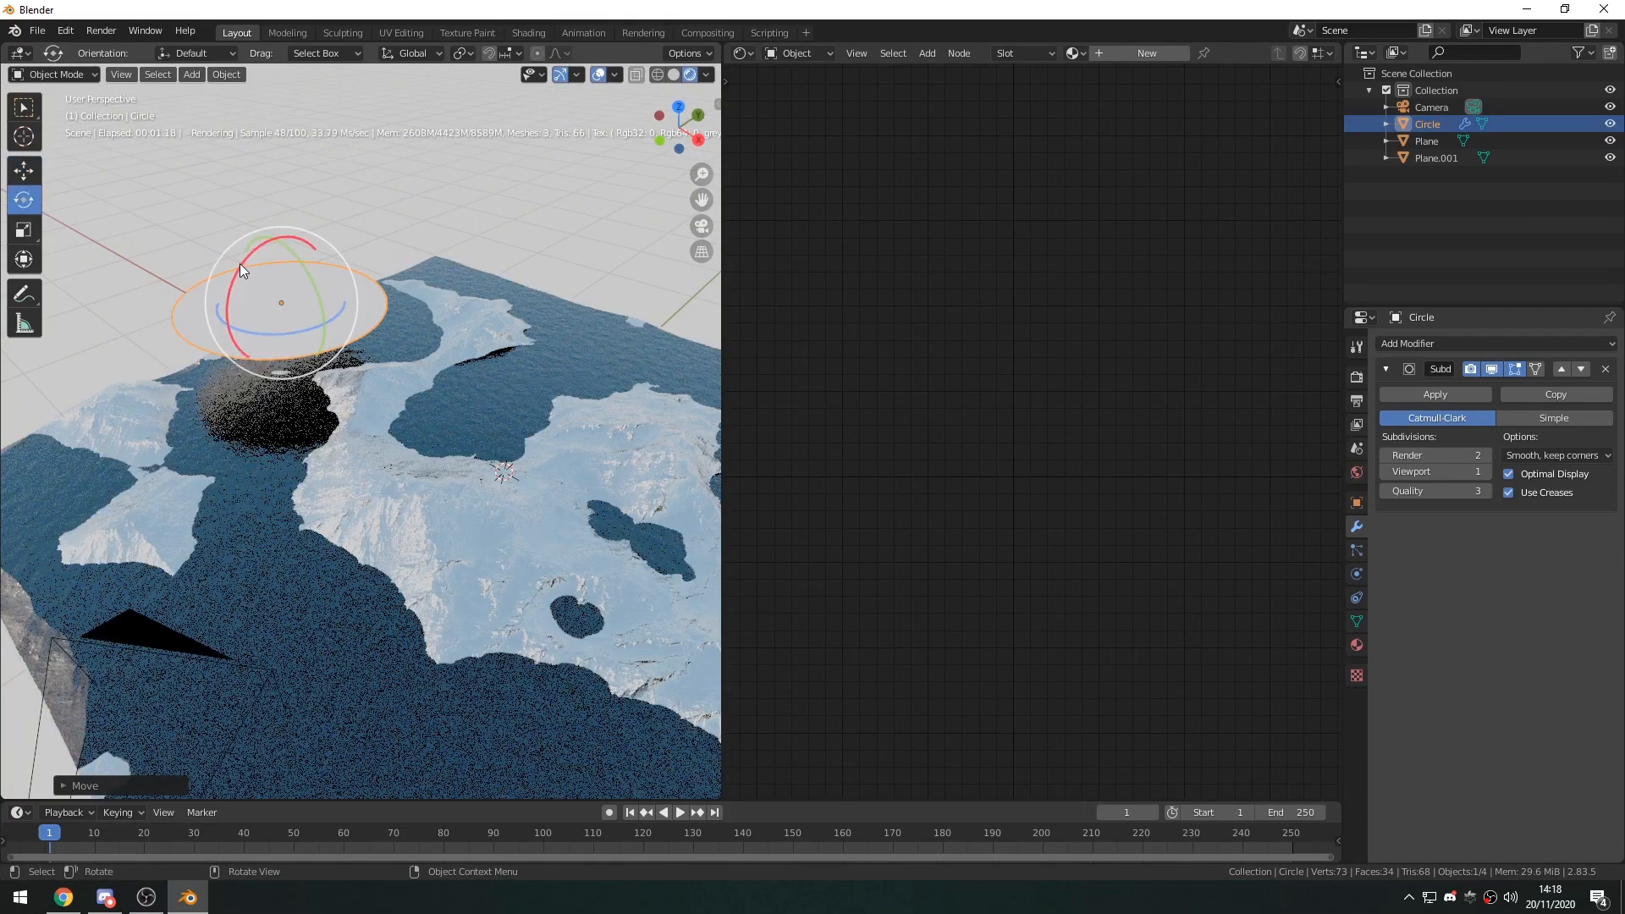
pyautogui.moveTo(242, 266); pyautogui.dragTo(318, 328)
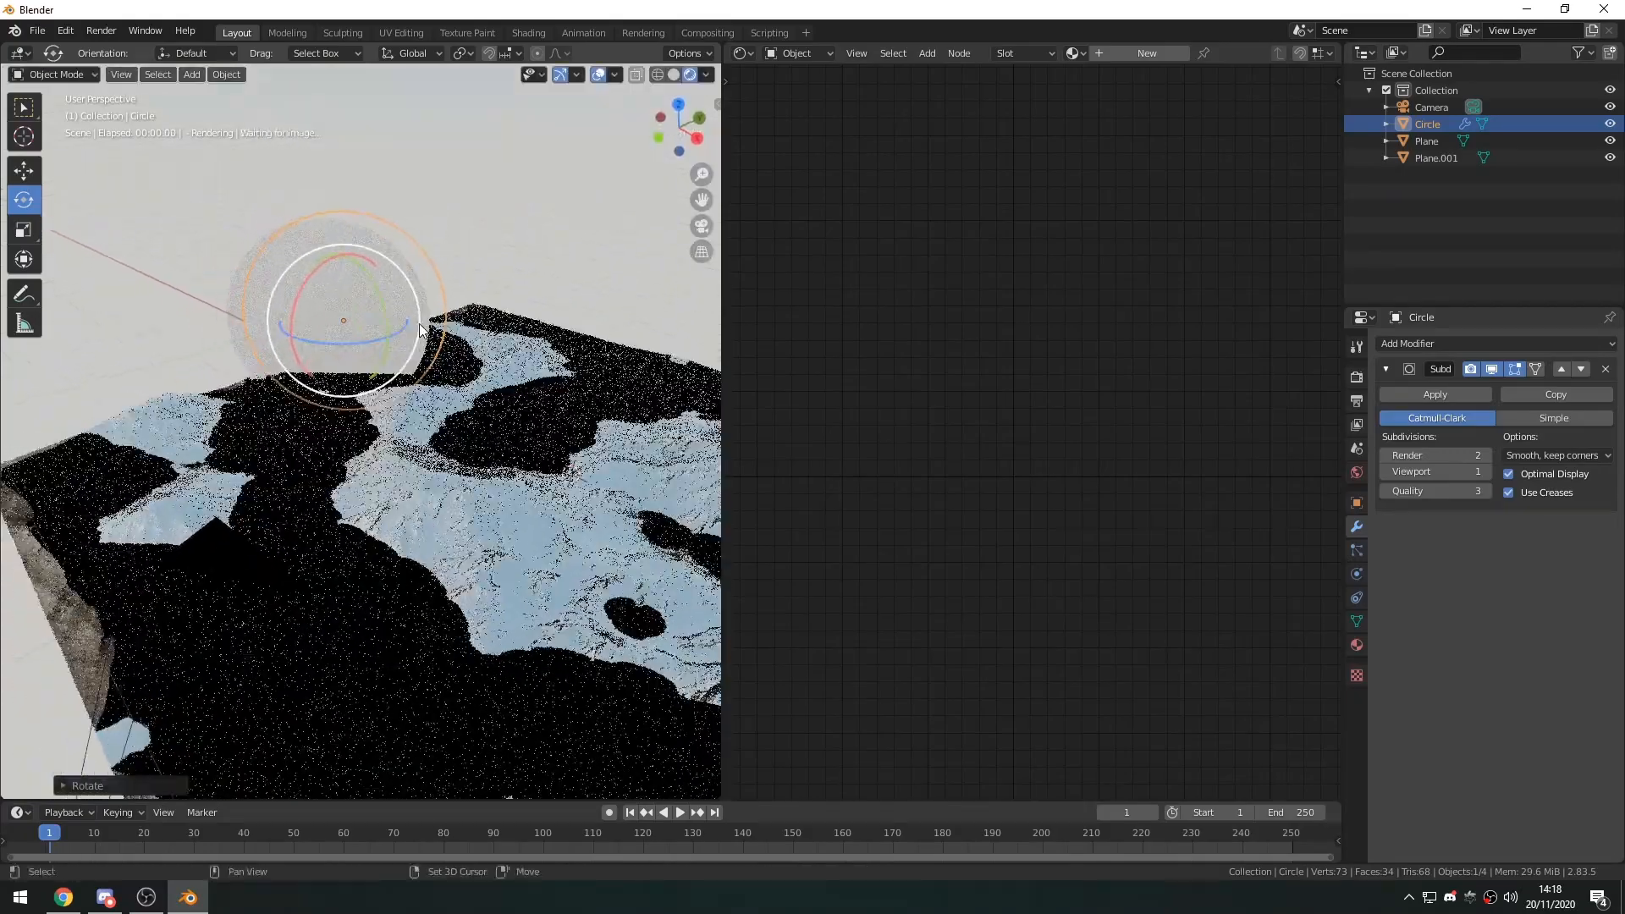
# Look through the camera and scale the circle down to about 0.66.
pyautogui.press('KP_0')
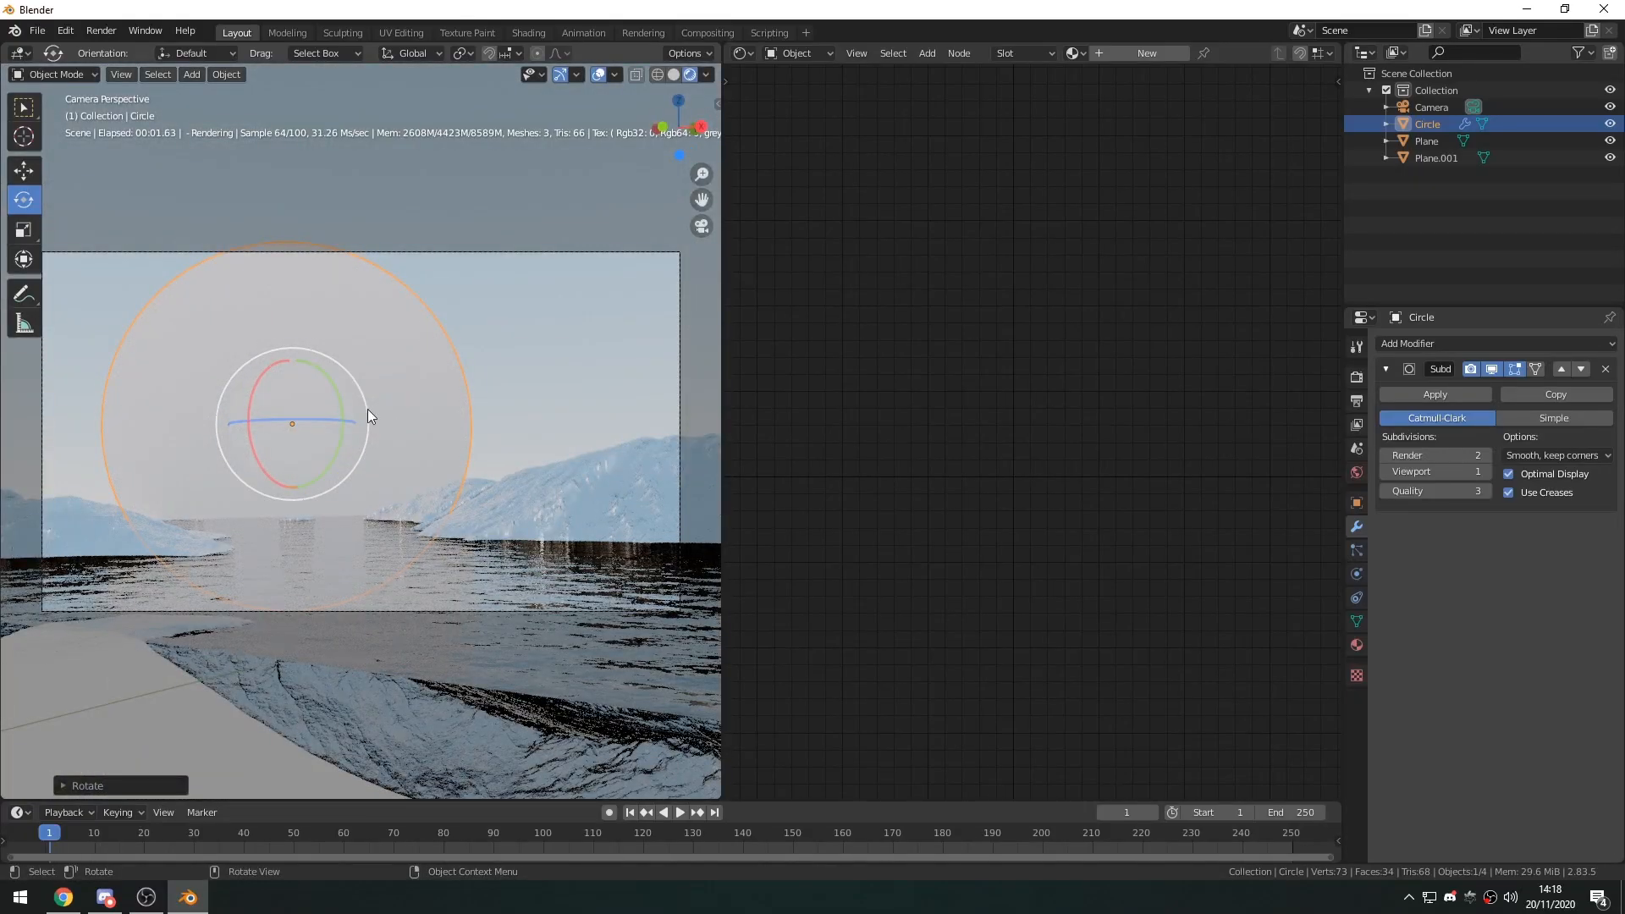
pyautogui.press('s')
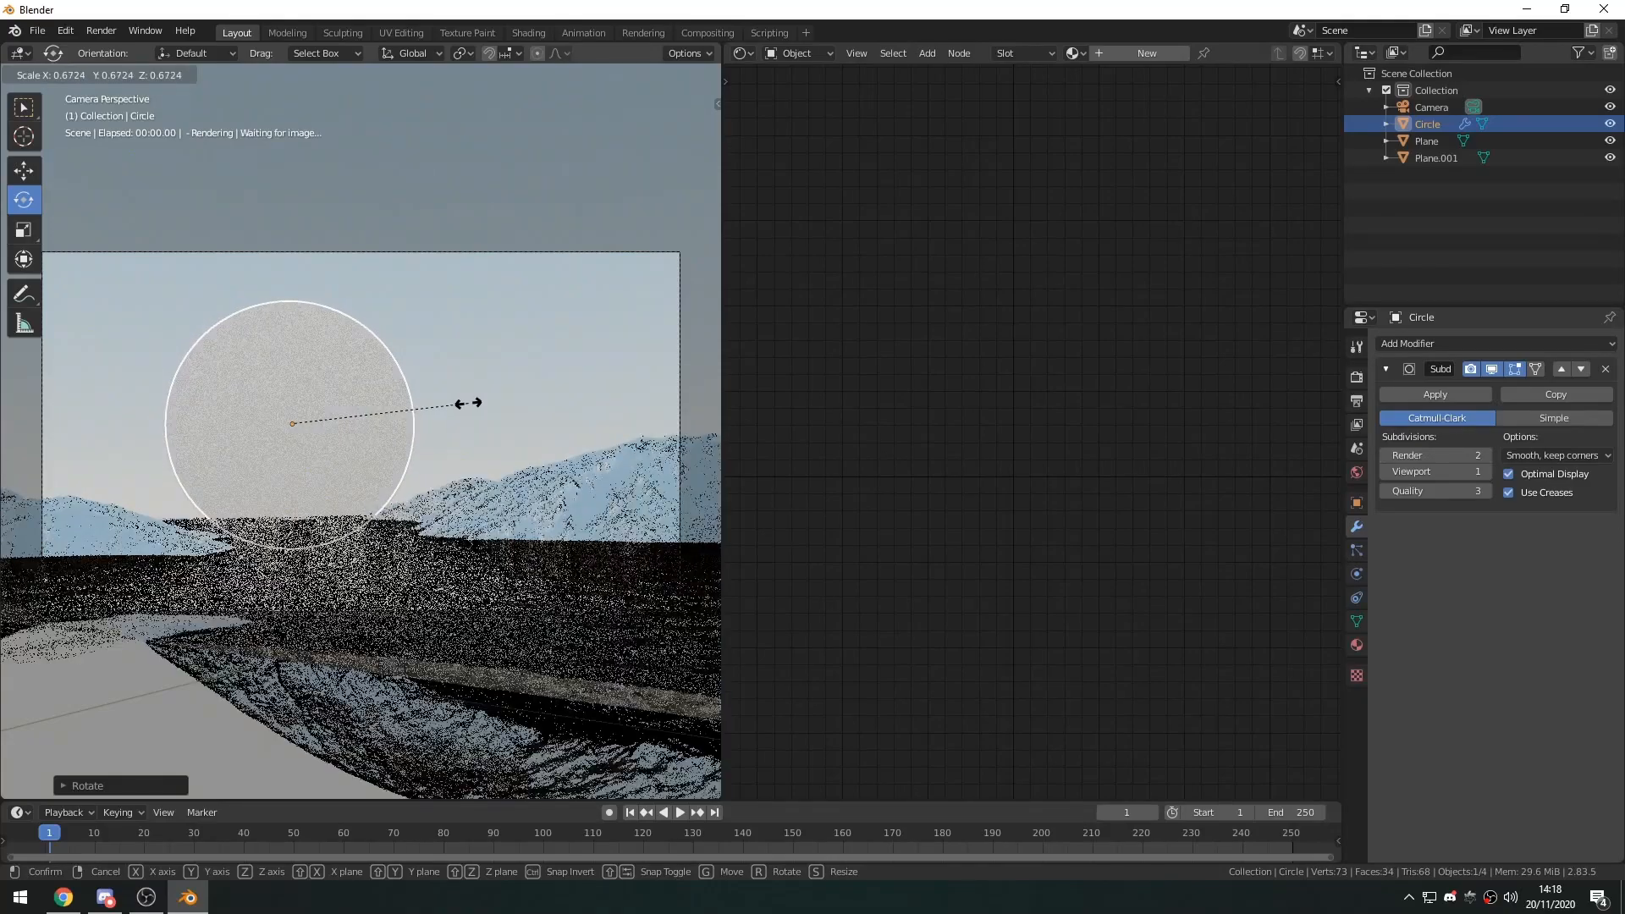
pyautogui.click(464, 405)
# Move the circle slightly down and toward the middle of the camera frame.
pyautogui.hotkey('shift', 'space')
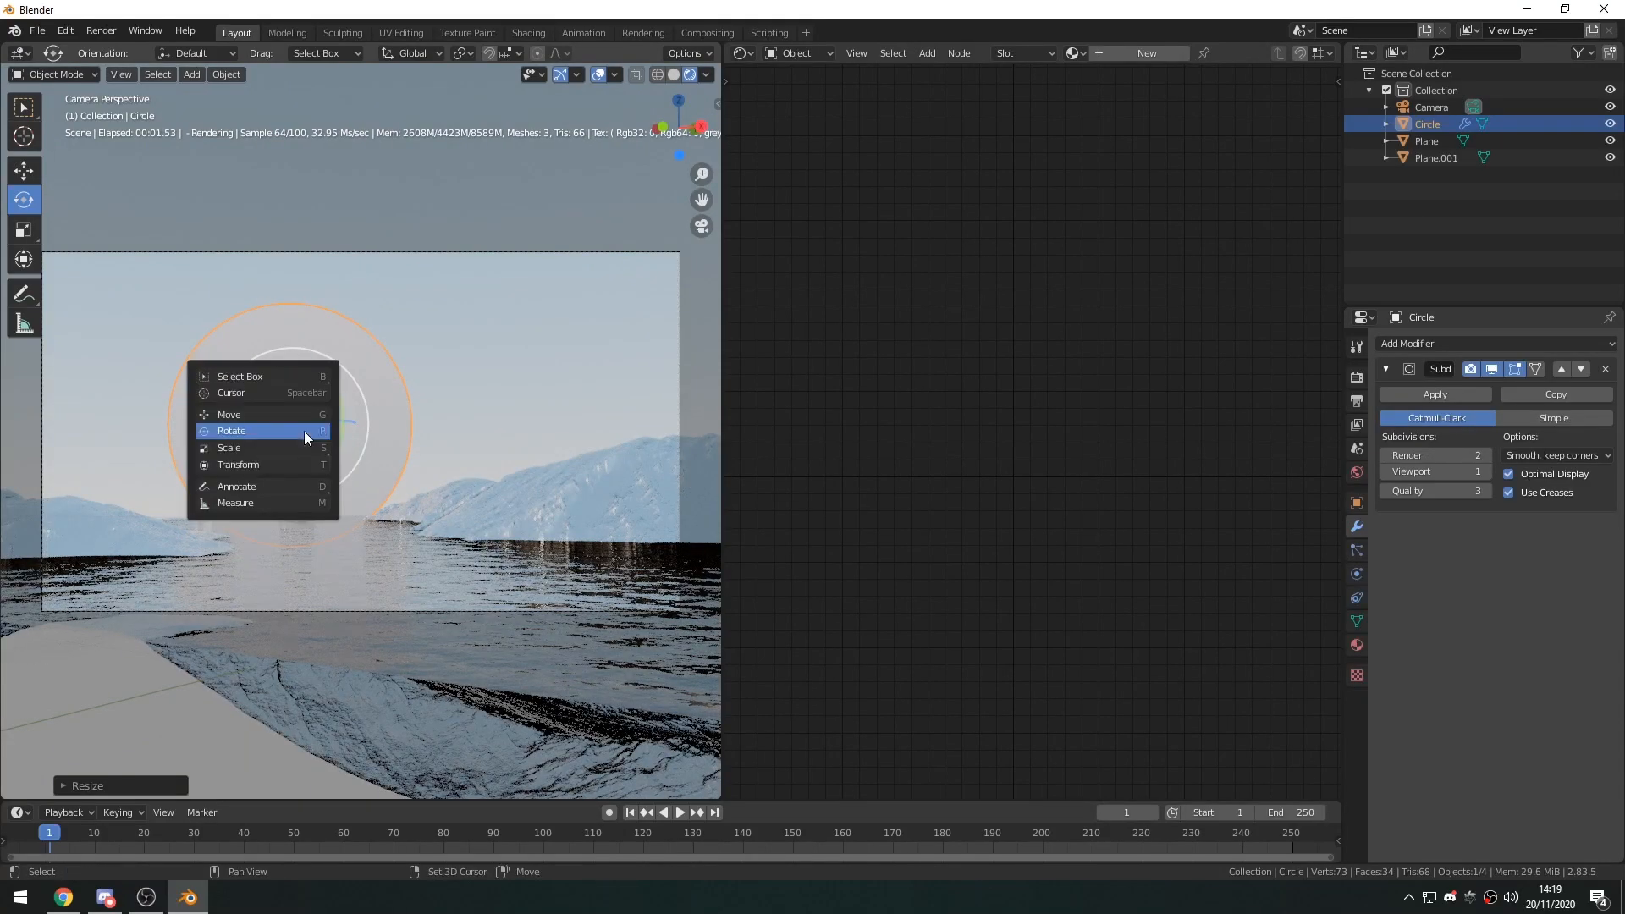
pyautogui.click(303, 430)
pyautogui.moveTo(292, 363); pyautogui.dragTo(293, 381)
pyautogui.moveTo(352, 441); pyautogui.dragTo(403, 450)
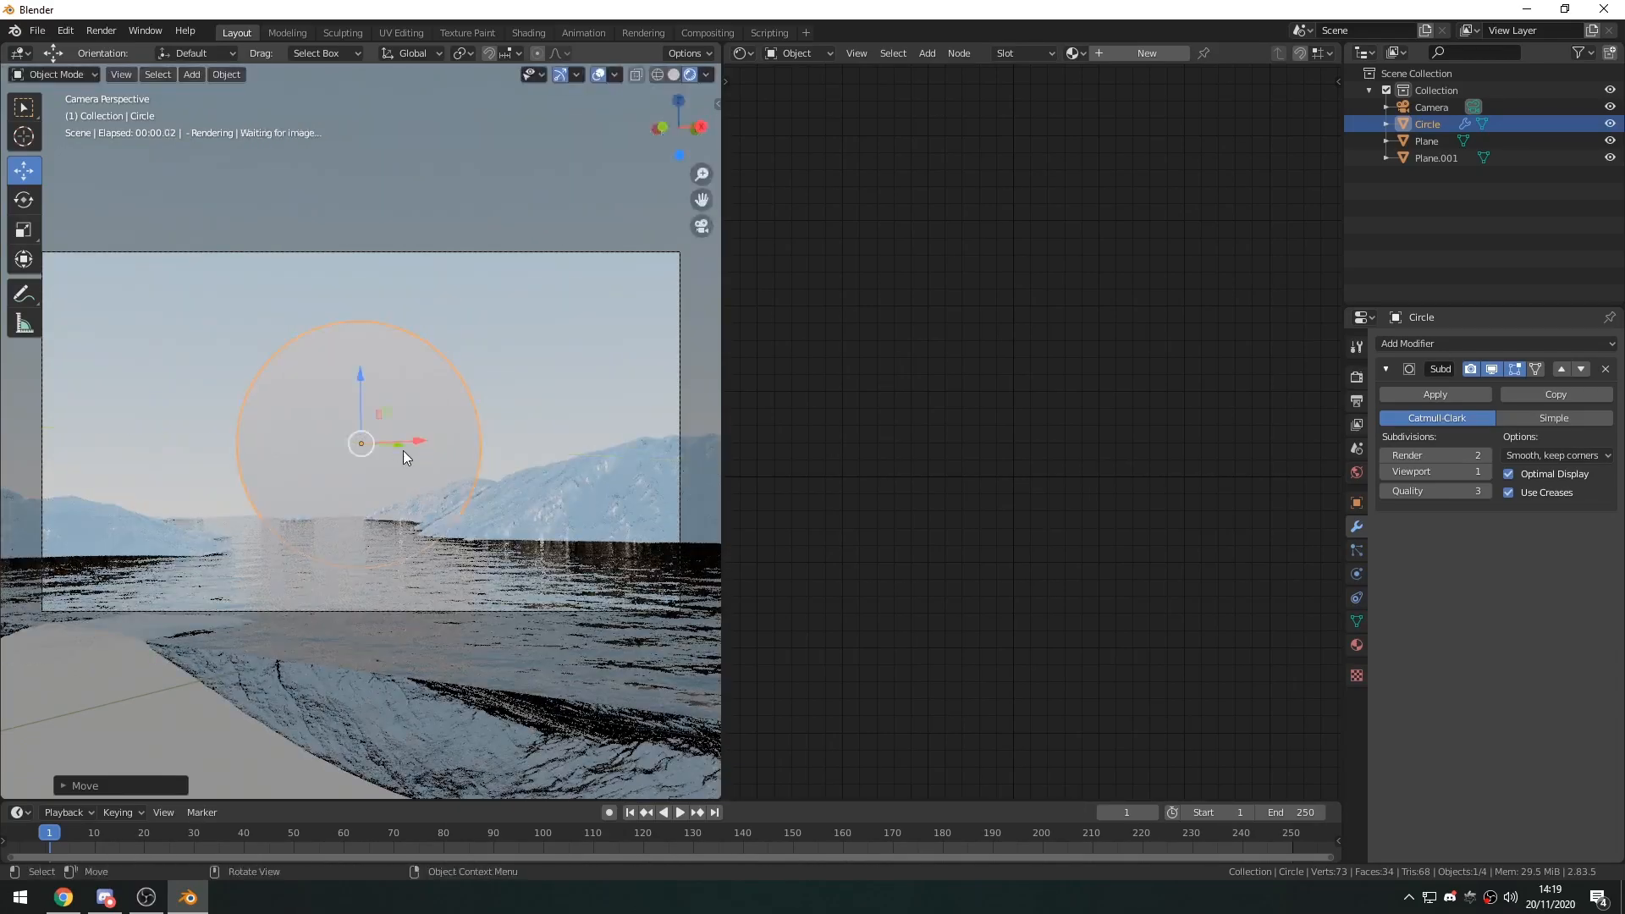
# Copy the camera's Z rotation of 36.2° to the circle's Z rotation so both share the same heading.
pyautogui.click(515, 387)
pyautogui.moveTo(515, 388); pyautogui.dragTo(474, 562, button='middle')
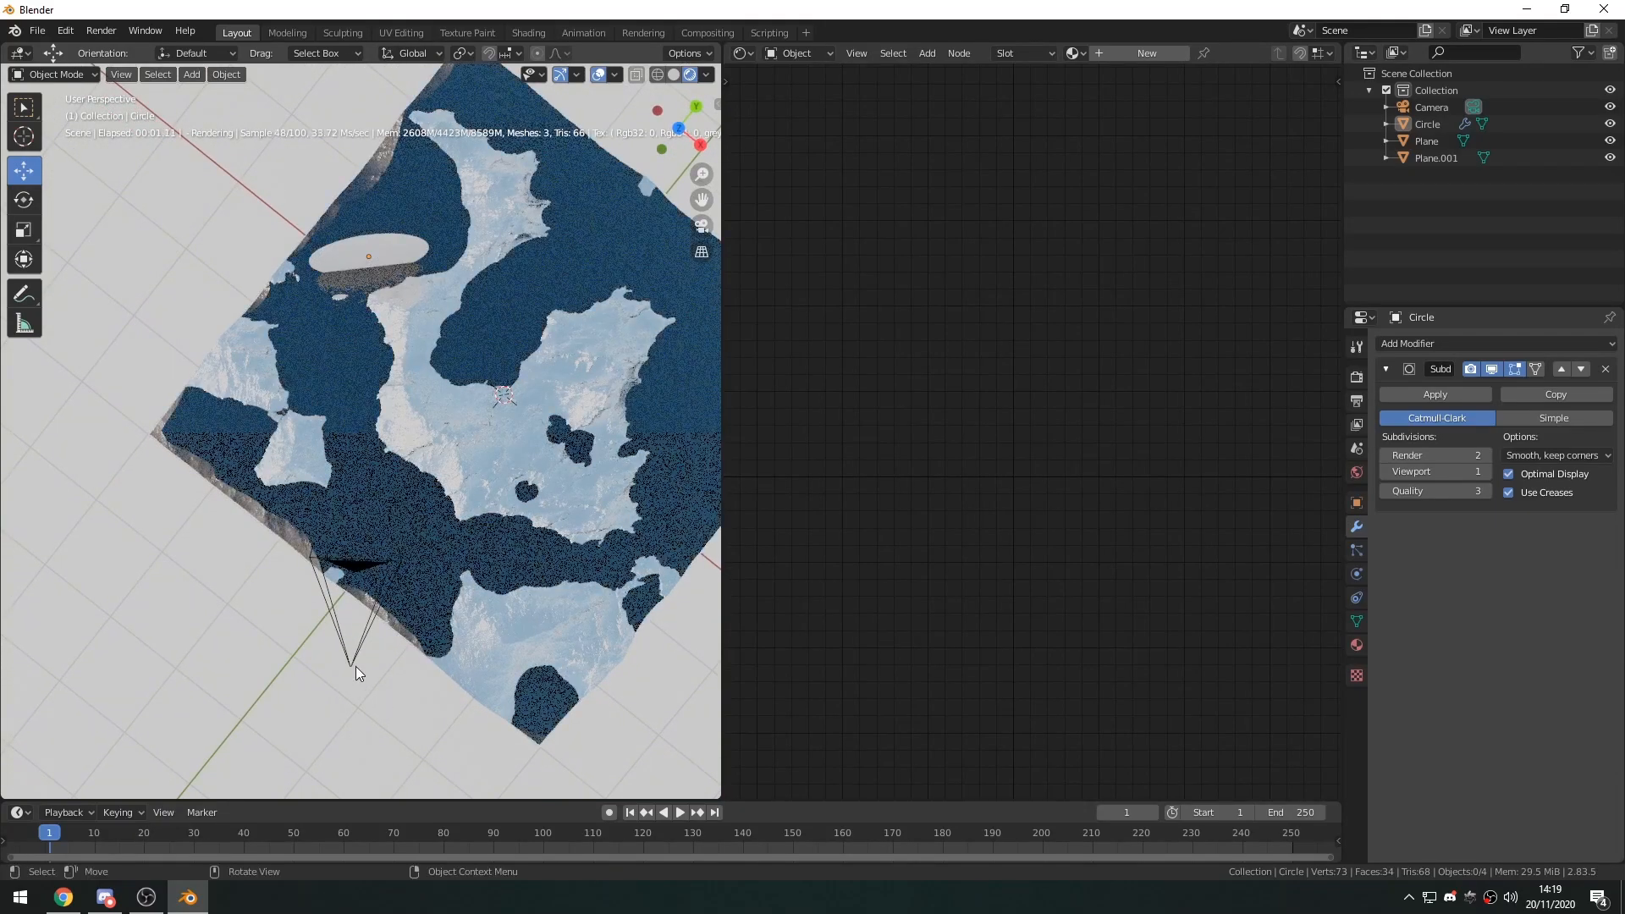
pyautogui.click(352, 662)
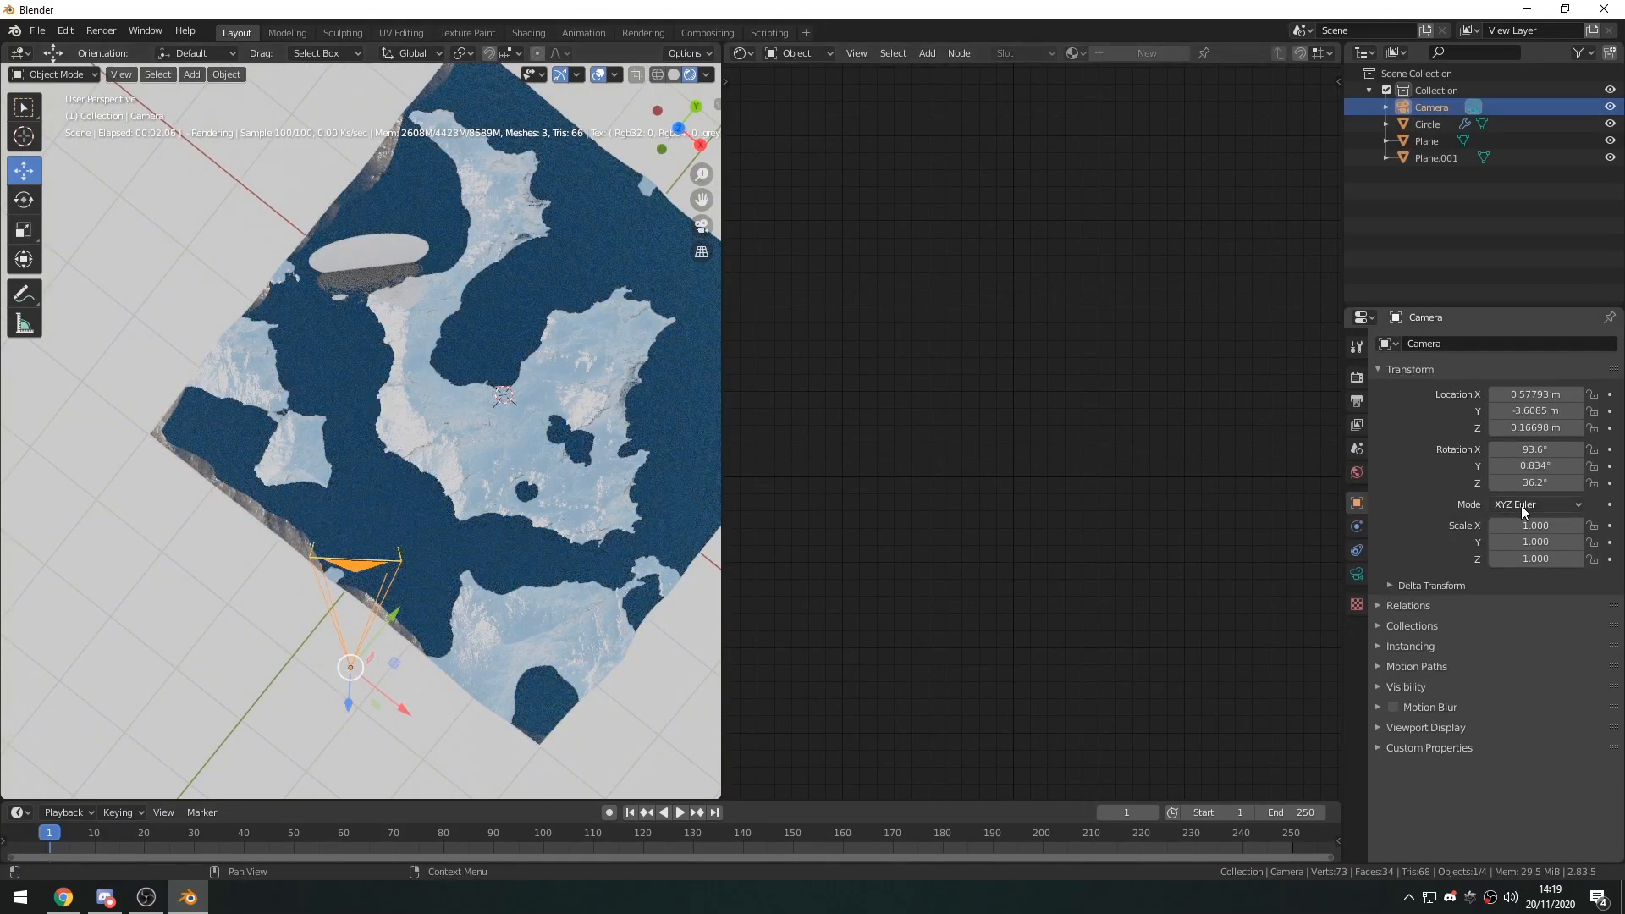
pyautogui.click(1538, 482)
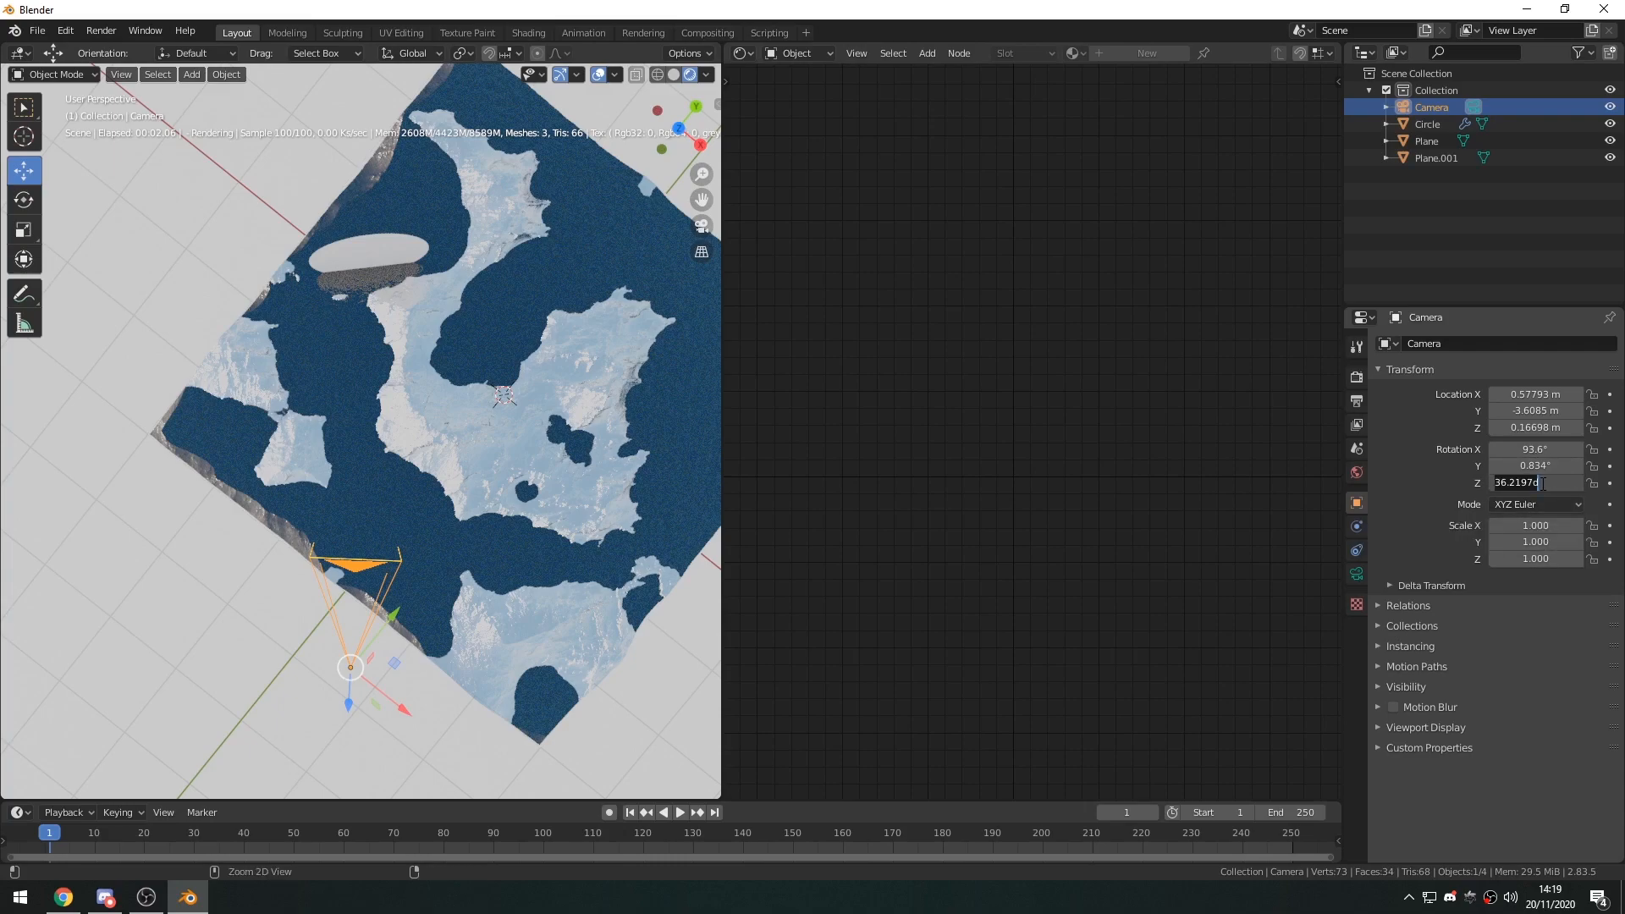
pyautogui.click(404, 256)
pyautogui.click(1358, 502)
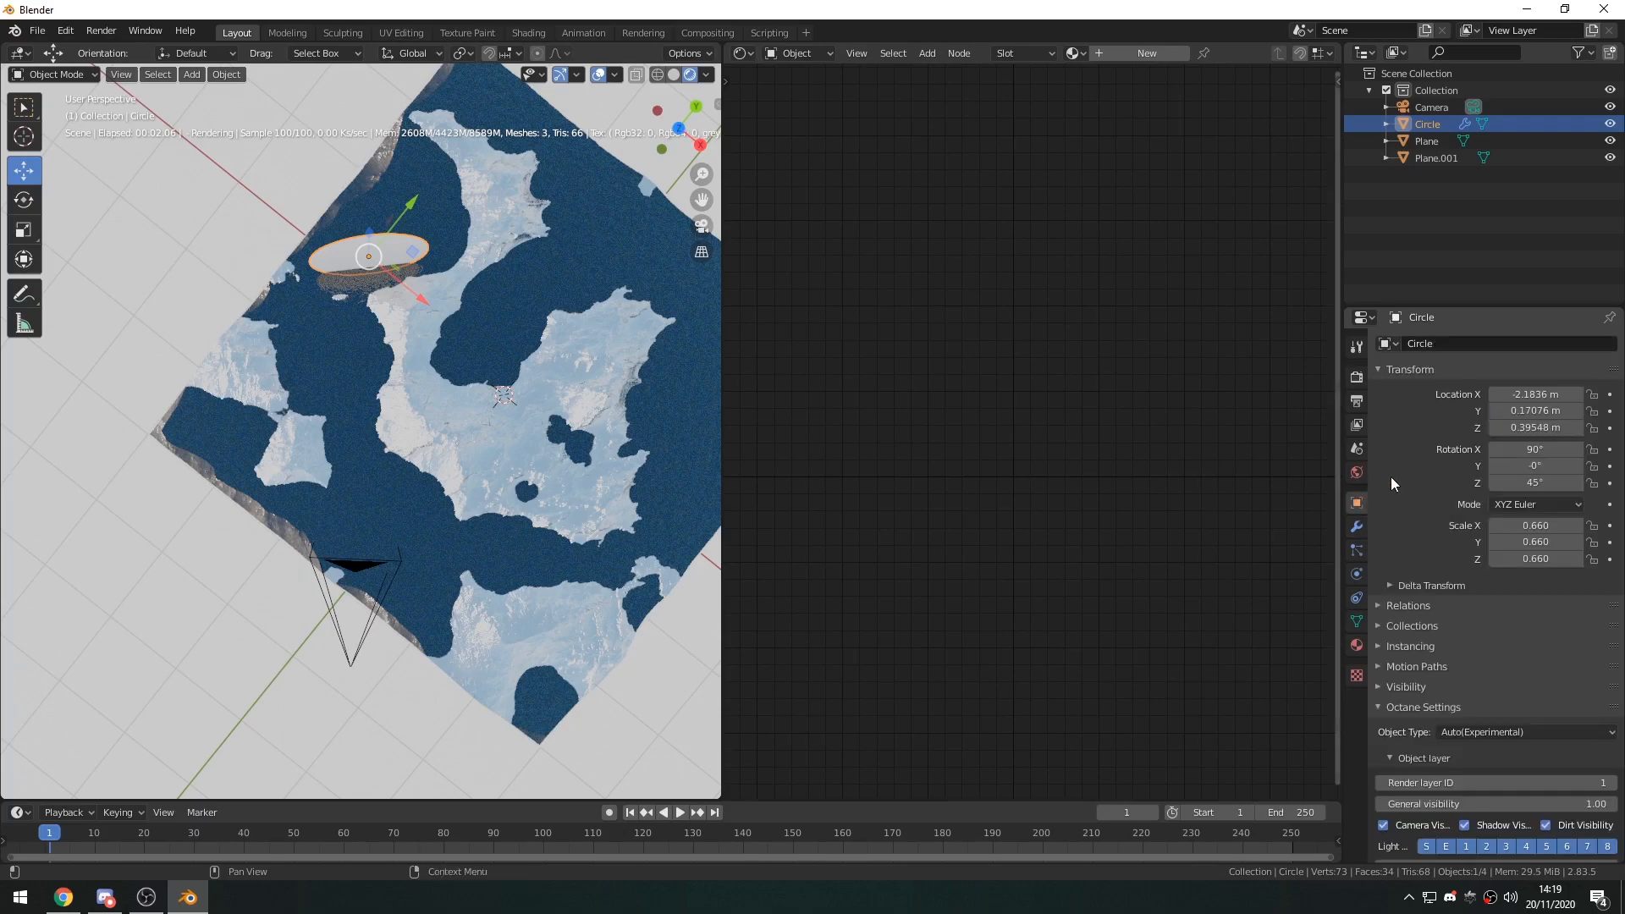
pyautogui.hotkey('ctrl', 'z')
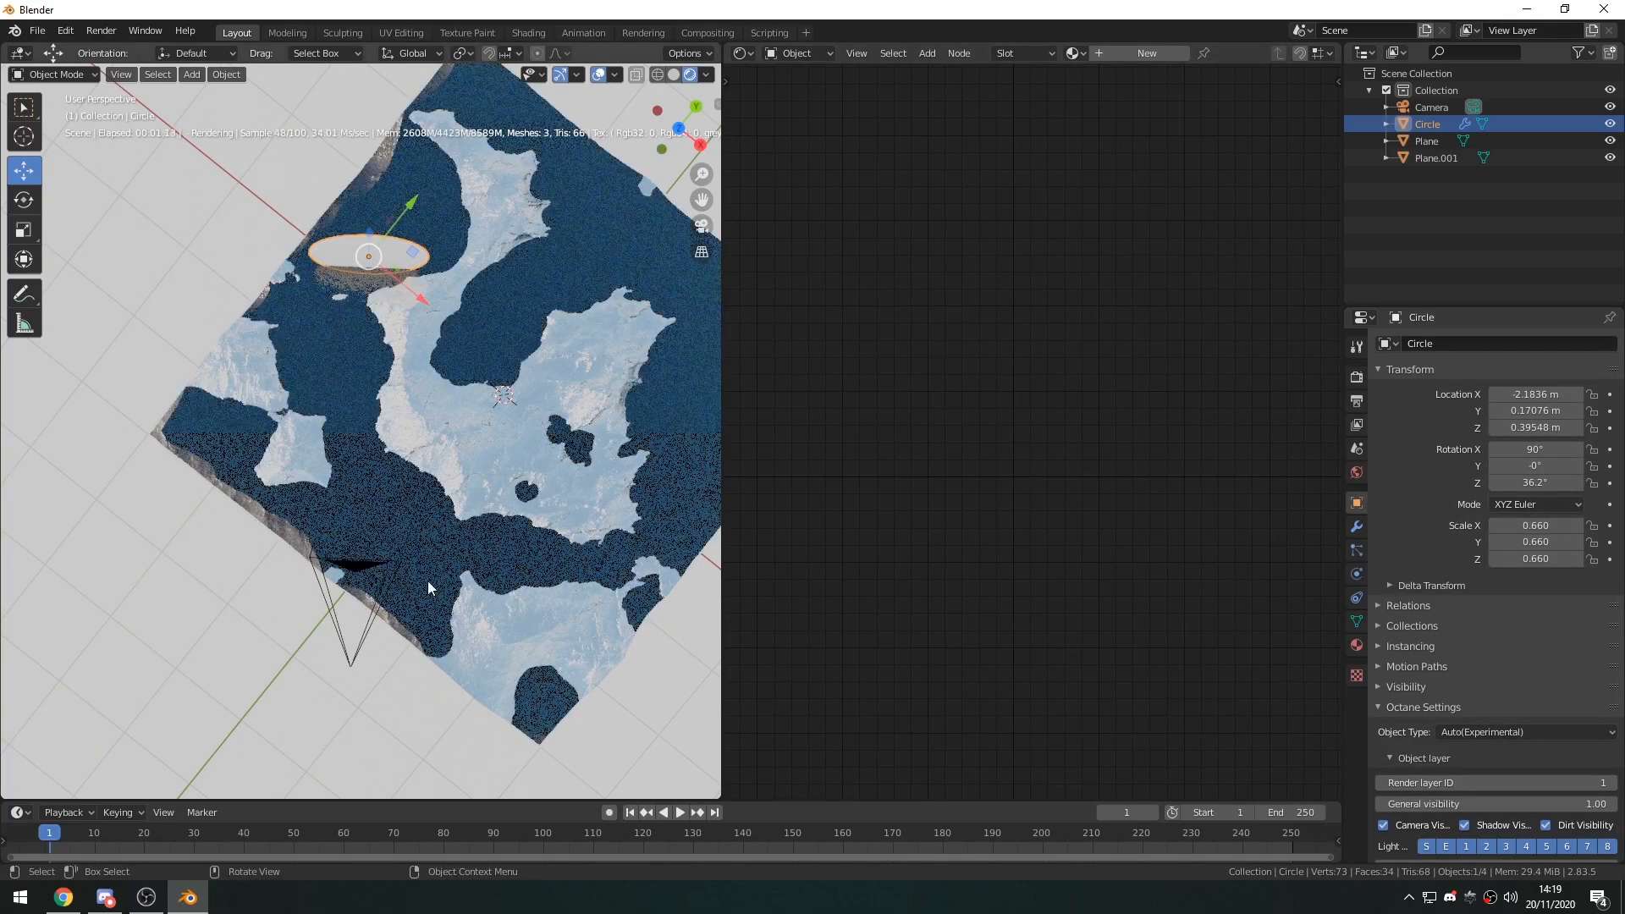
# Return to the camera view and nudge the circle's X location to about -2.21 m.
pyautogui.moveTo(364, 457); pyautogui.dragTo(378, 369, button='middle')
pyautogui.moveTo(550, 467); pyautogui.dragTo(485, 409, button='middle')
pyautogui.press('KP_0')
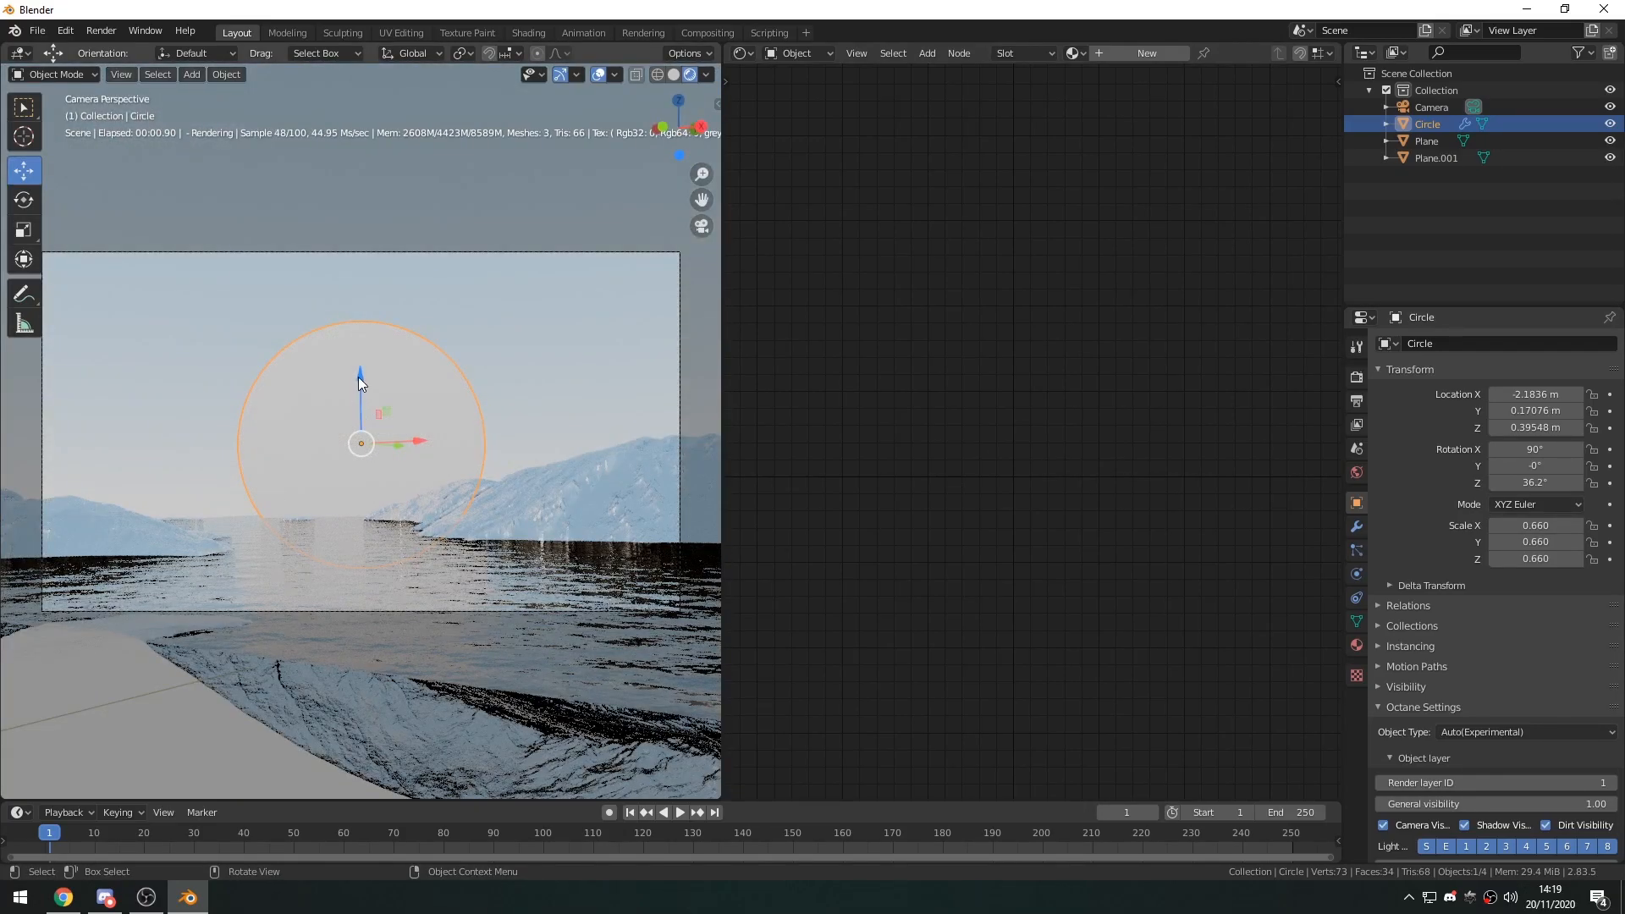
pyautogui.click(419, 445)
pyautogui.moveTo(420, 446); pyautogui.dragTo(410, 435)
pyautogui.click(492, 393)
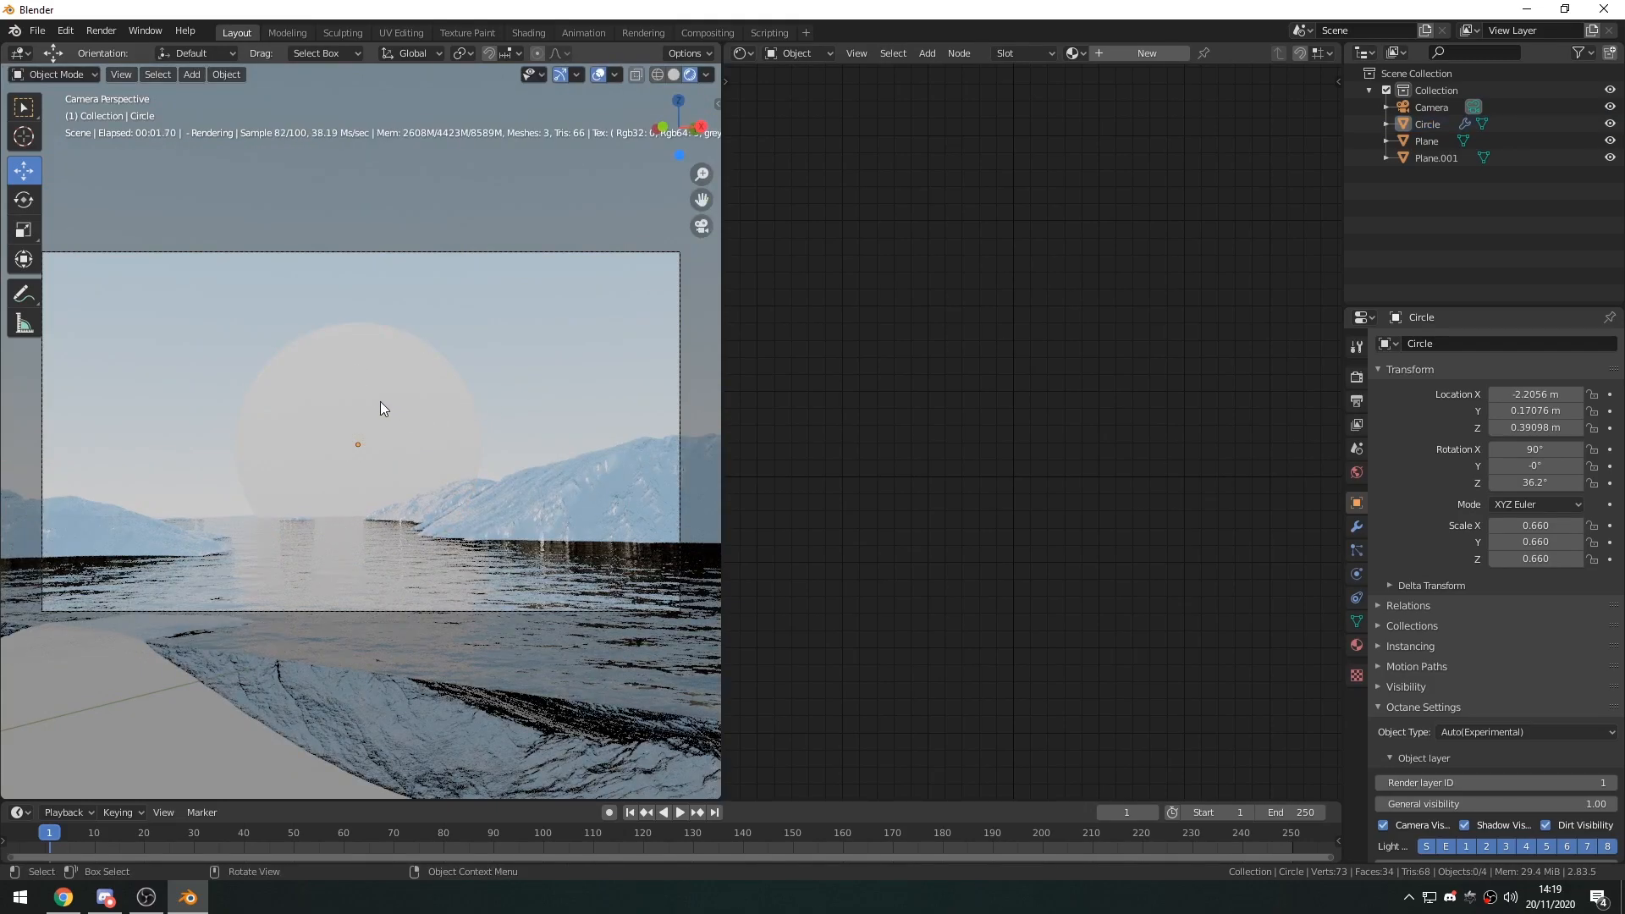
# Enlarge the circle to about 0.80 scale and lower it to about 0.15 m on Z so it sits on the horizon.
pyautogui.click(385, 406)
pyautogui.press('s')
pyautogui.click(470, 405)
pyautogui.moveTo(356, 385); pyautogui.dragTo(365, 432)
pyautogui.press('s')
pyautogui.click(481, 440)
pyautogui.click(543, 389)
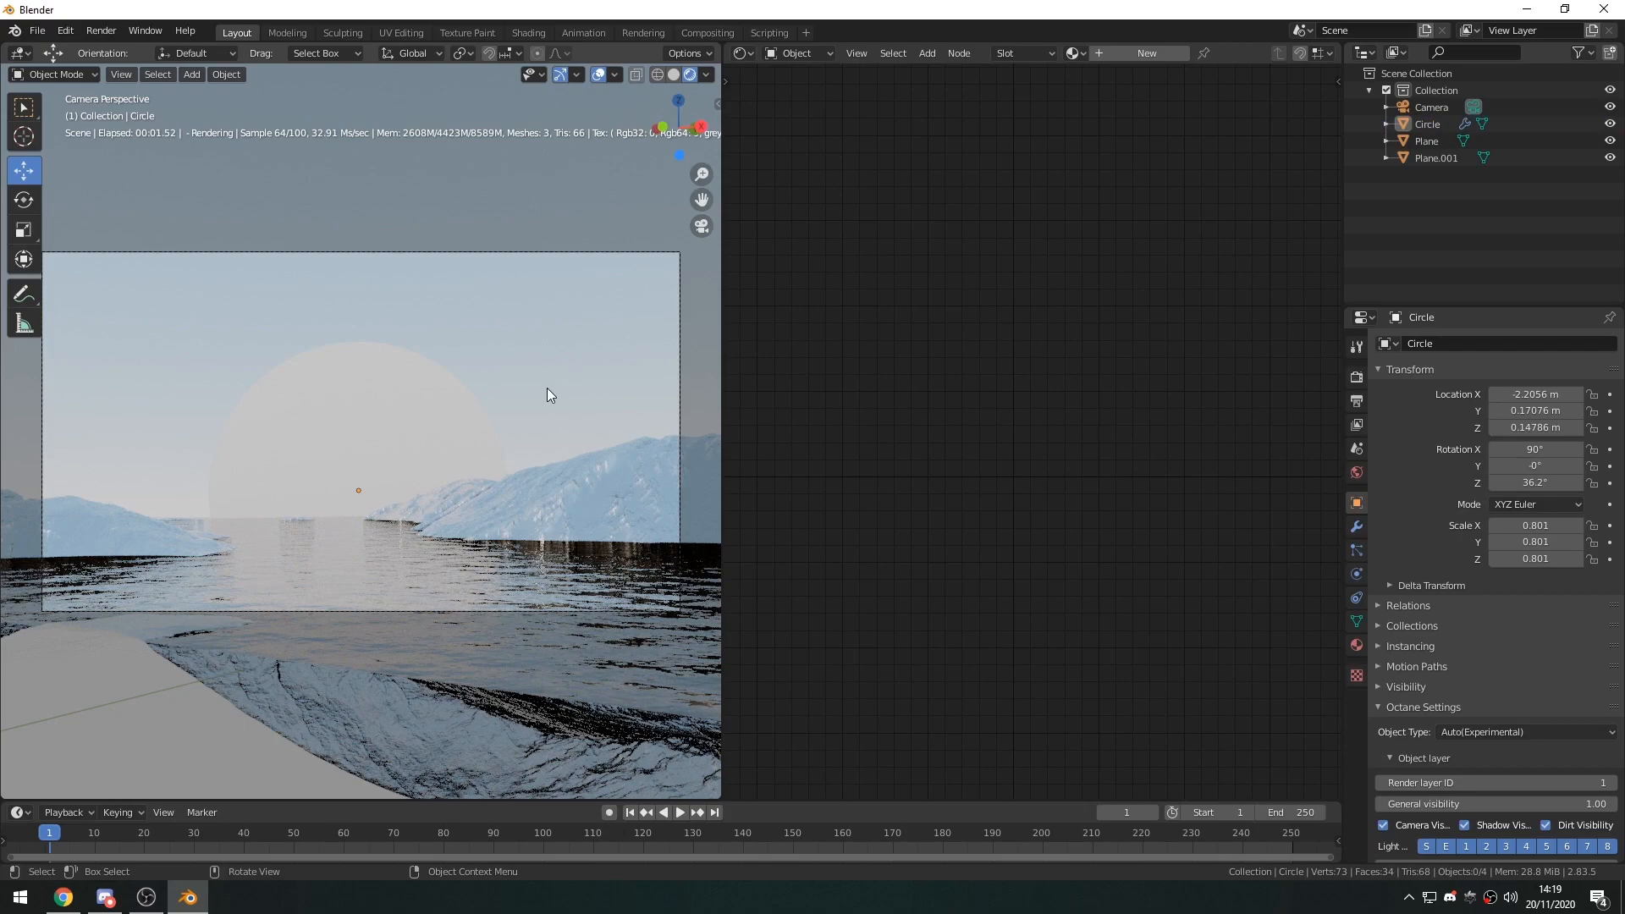
# Set the world daylight environment's power to 0.
pyautogui.click(402, 409)
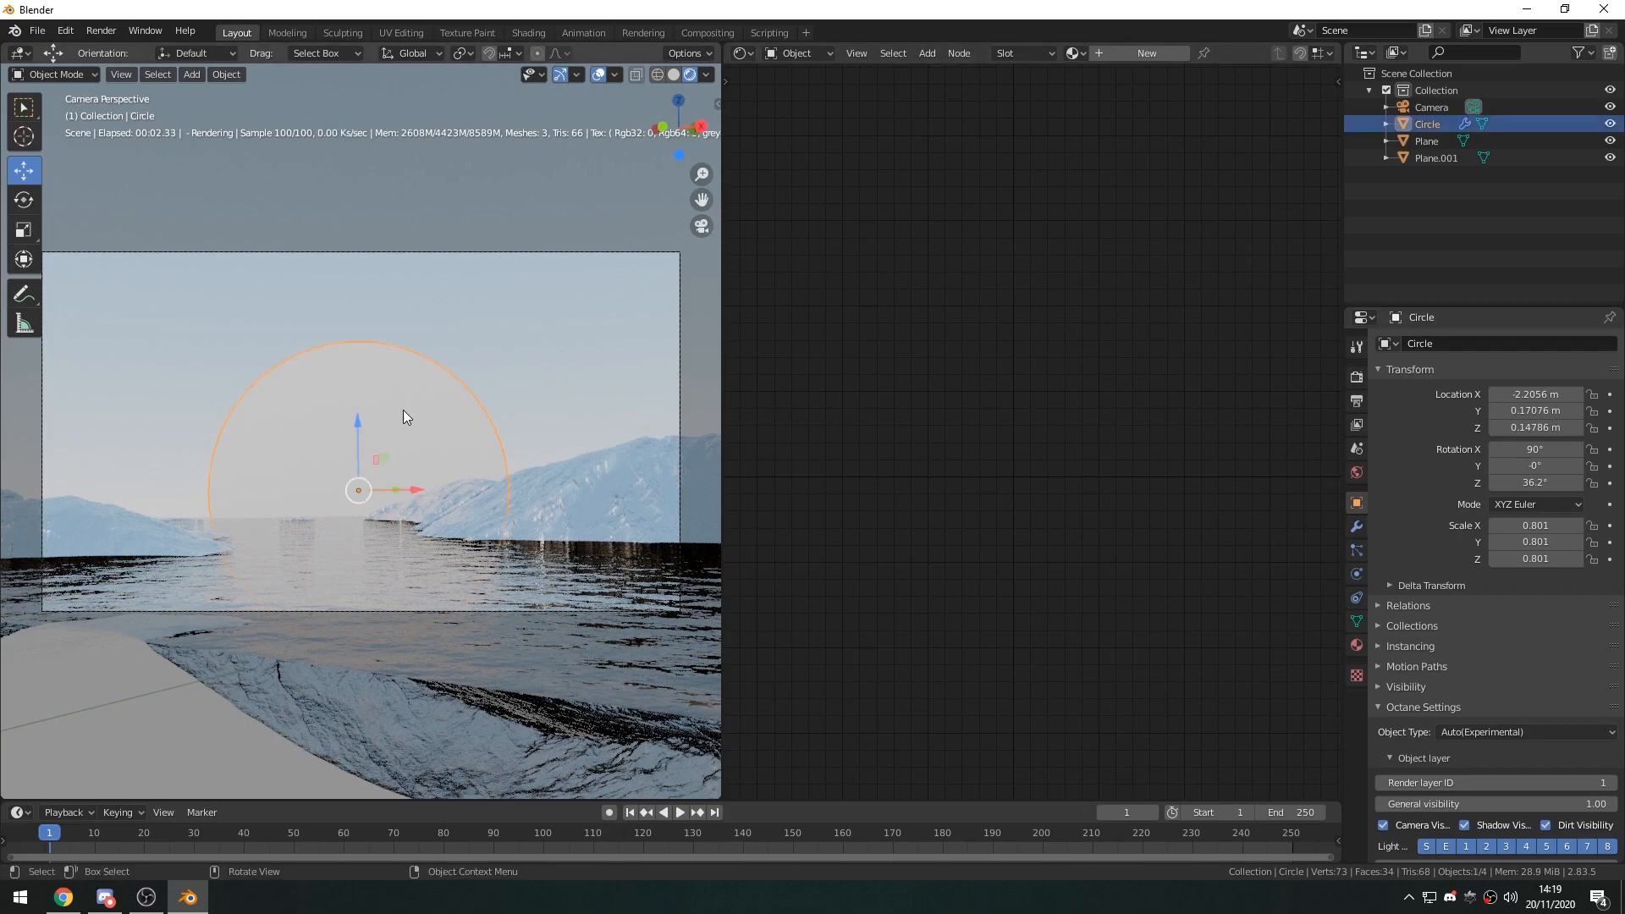
pyautogui.click(1354, 470)
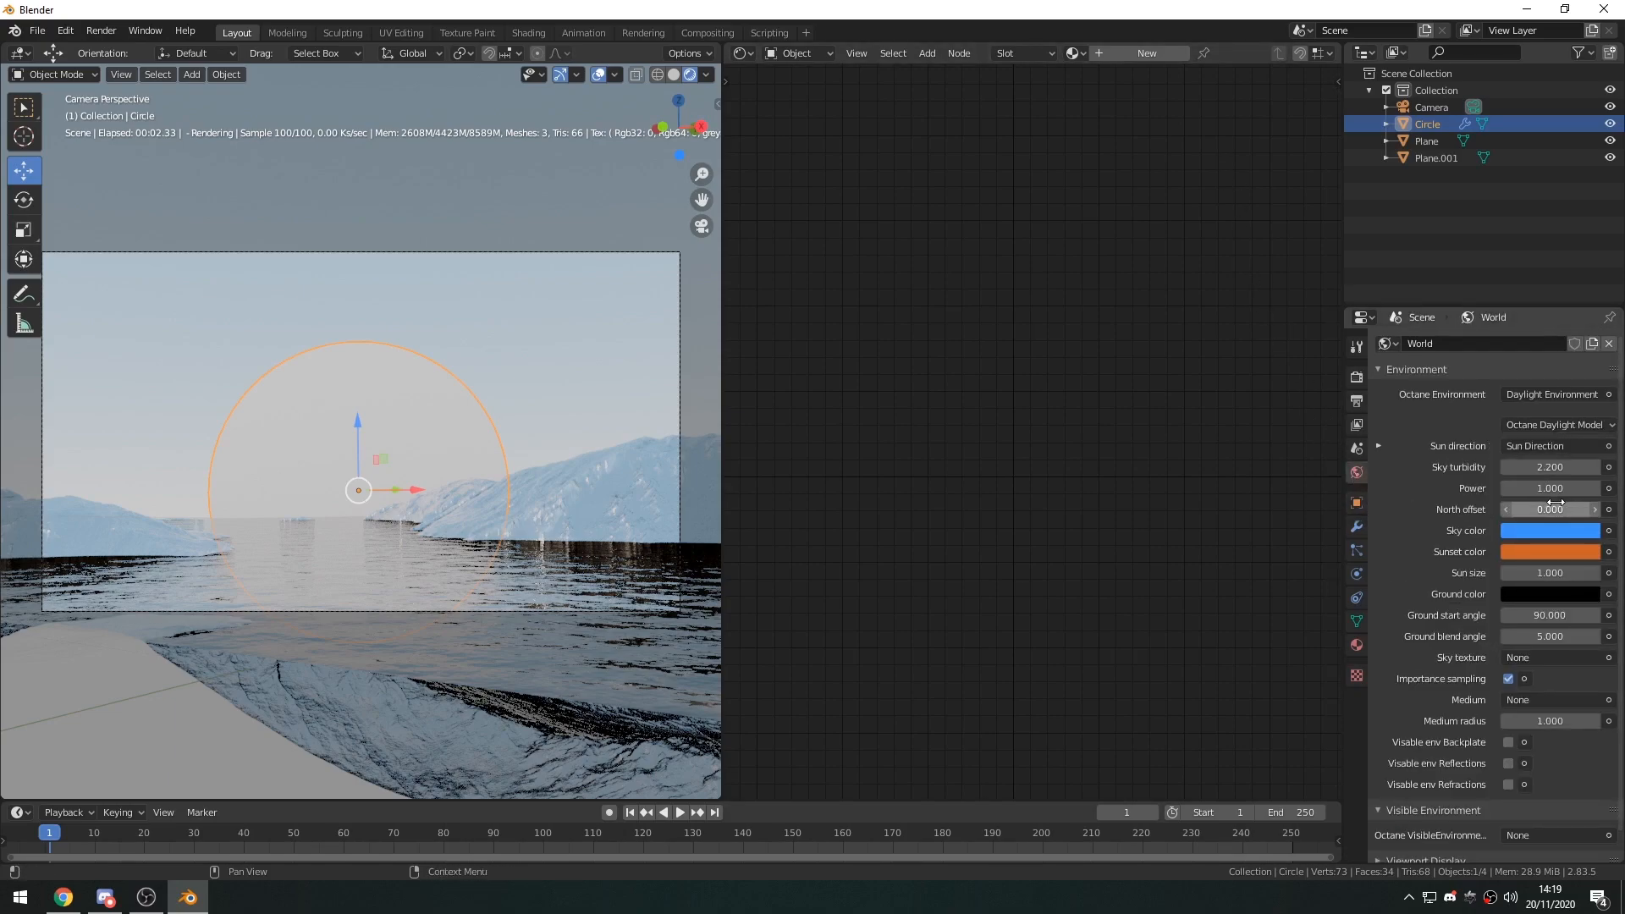
pyautogui.moveTo(1553, 488); pyautogui.dragTo(1472, 489)
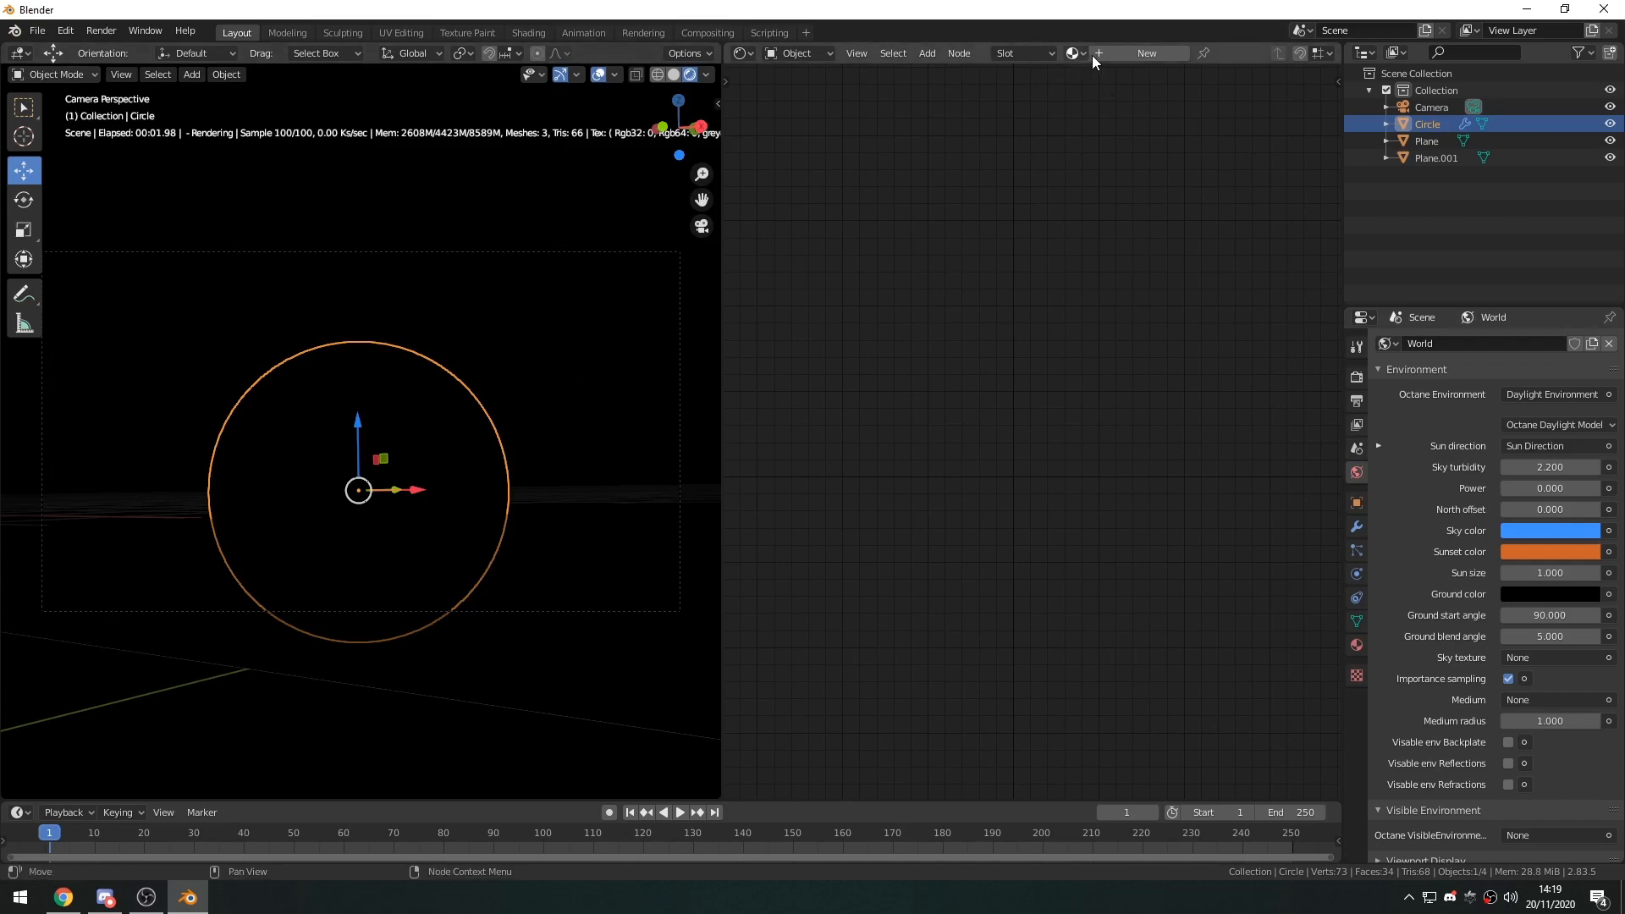
# Create a new material for the circle and delete its default shader node.
pyautogui.click(1166, 54)
pyautogui.moveTo(1196, 304); pyautogui.dragTo(1105, 365, button='middle')
pyautogui.moveTo(892, 306); pyautogui.dragTo(917, 325, button='middle')
pyautogui.click(995, 328)
pyautogui.press('x')
# Add a Black Body Emission node and connect it to the Surface input of the Material Output.
pyautogui.hotkey('shift', 'a')
pyautogui.click(996, 328)
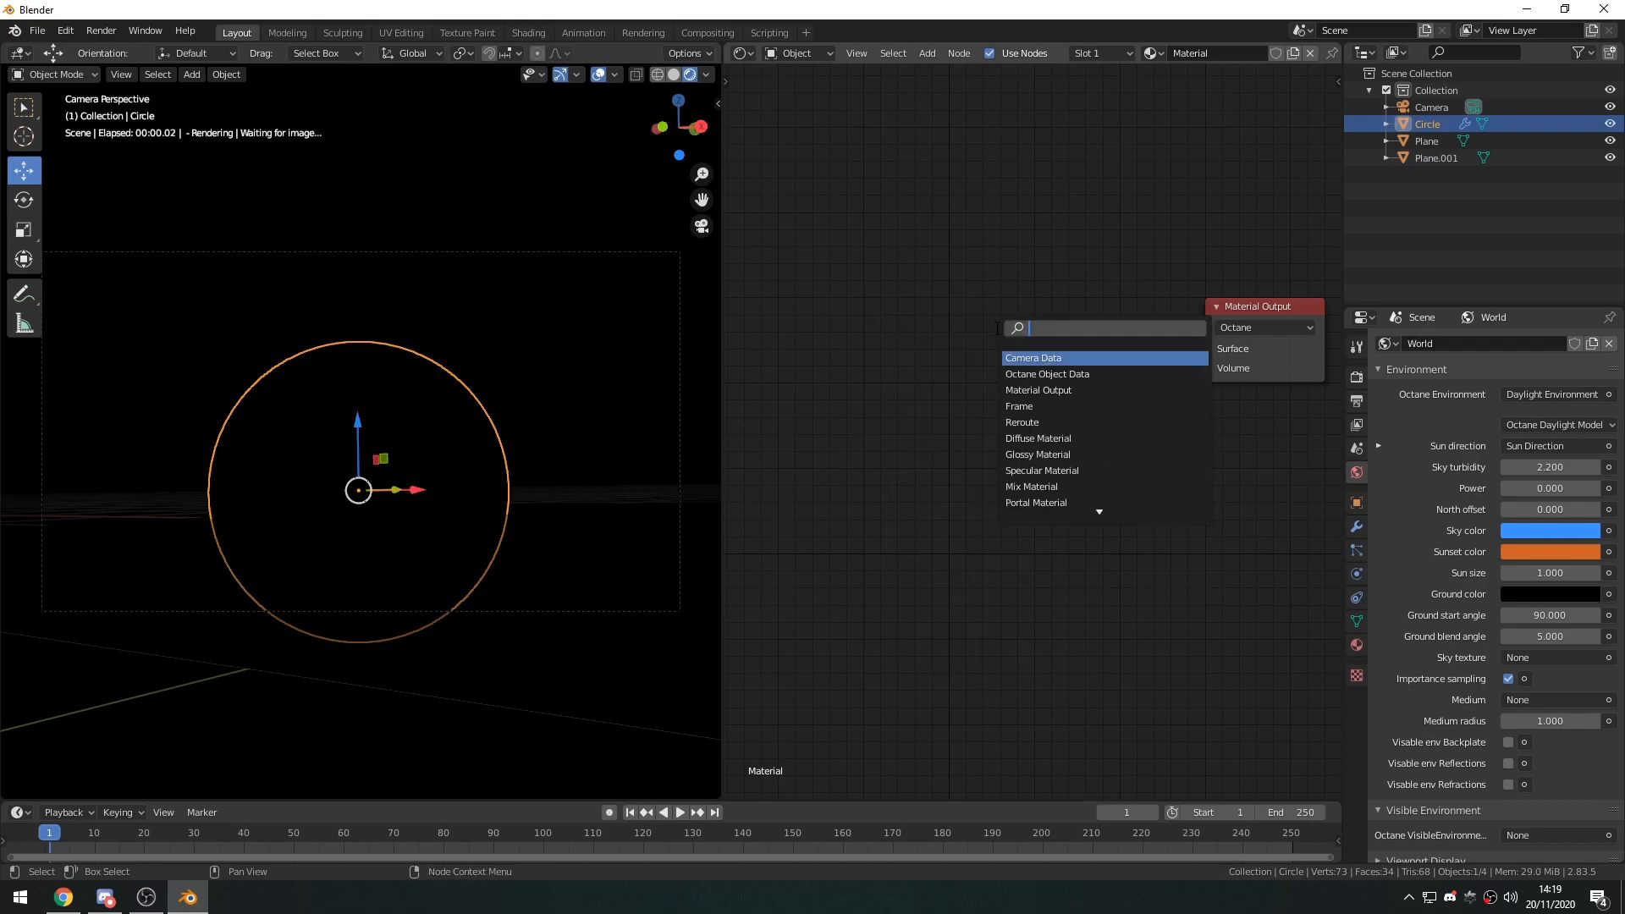
pyautogui.write('black')
pyautogui.press('Return')
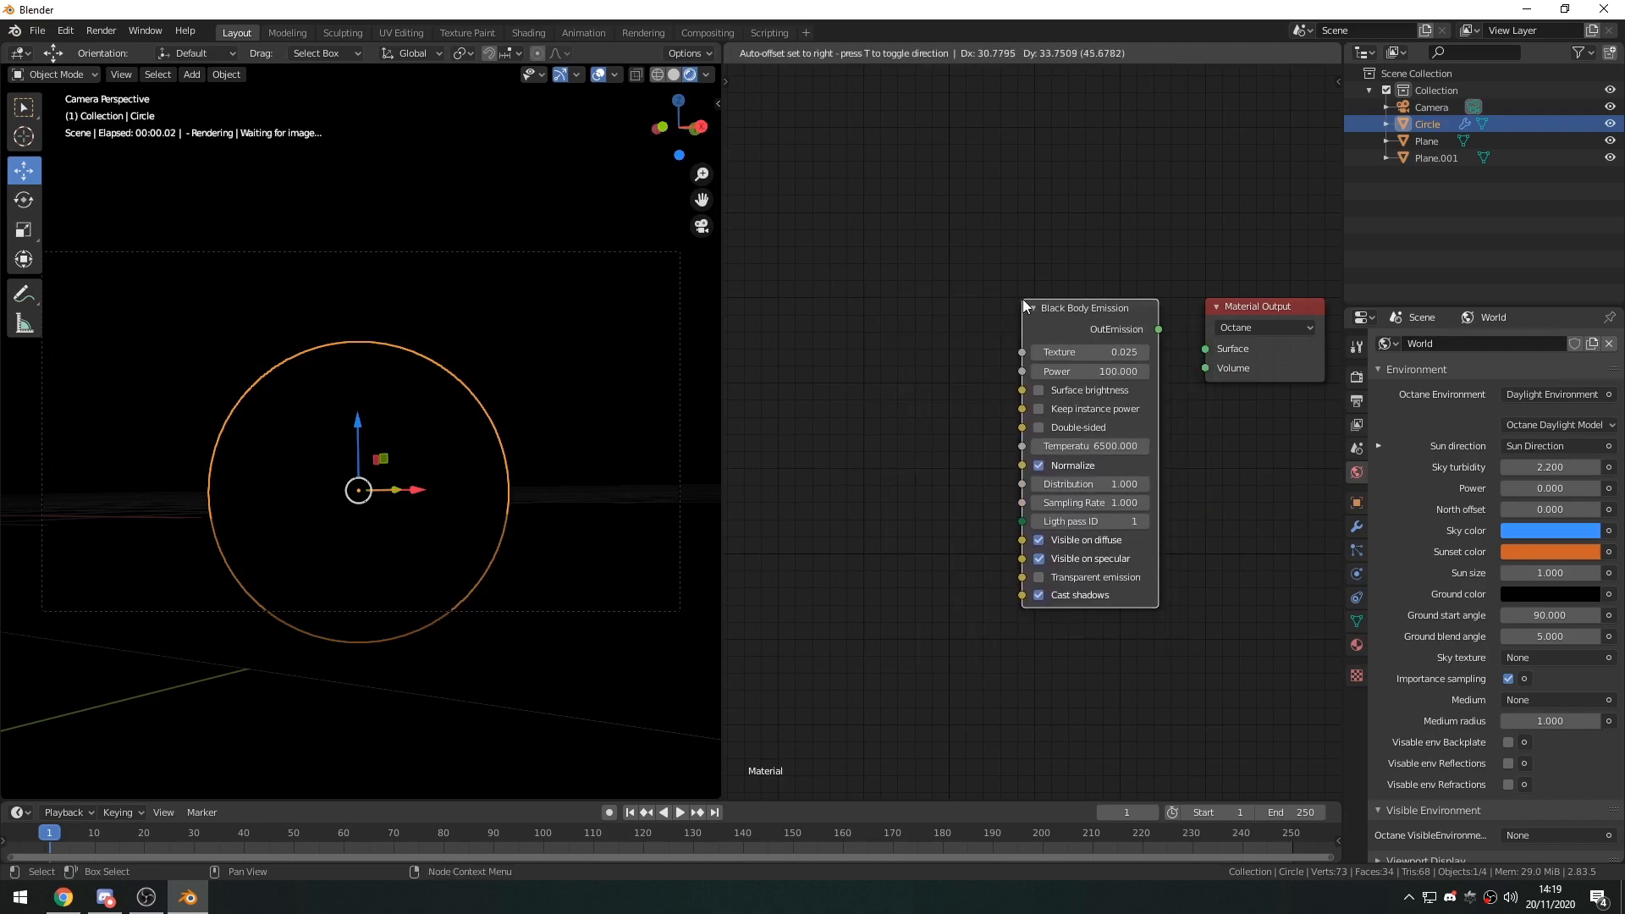
pyautogui.click(1022, 300)
pyautogui.moveTo(1158, 330); pyautogui.dragTo(1204, 349)
# Add a Diffuse Material node beside the Black Body Emission node.
pyautogui.moveTo(779, 380); pyautogui.dragTo(910, 398, button='middle')
pyautogui.hotkey('shift', 'a')
pyautogui.click(912, 398)
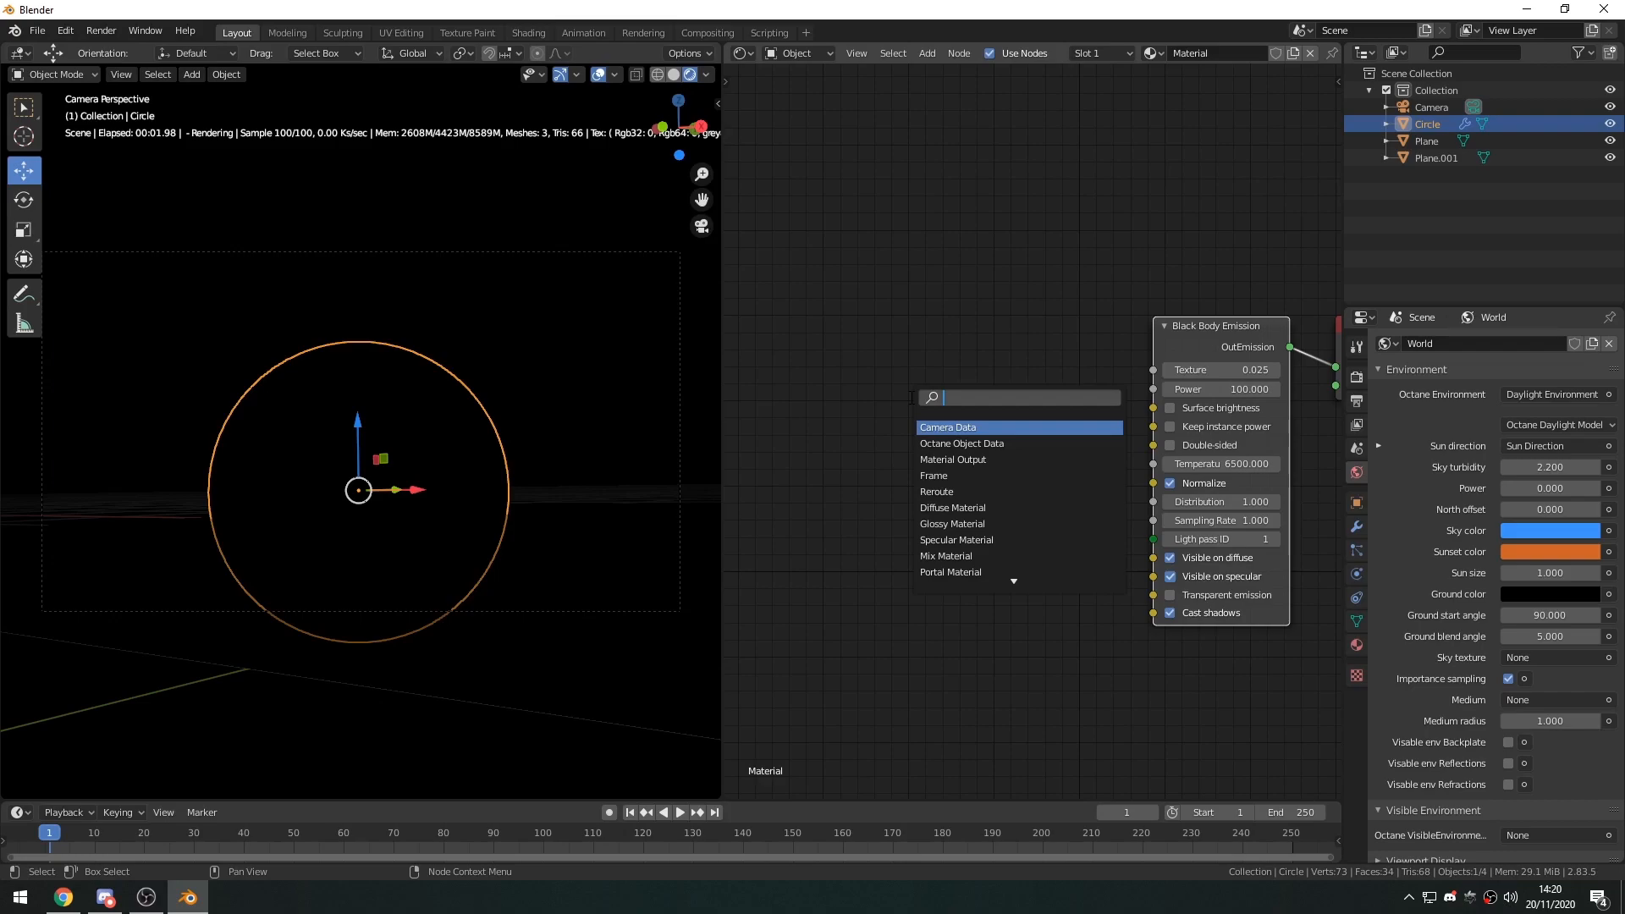
pyautogui.write('diff')
pyautogui.press('Return')
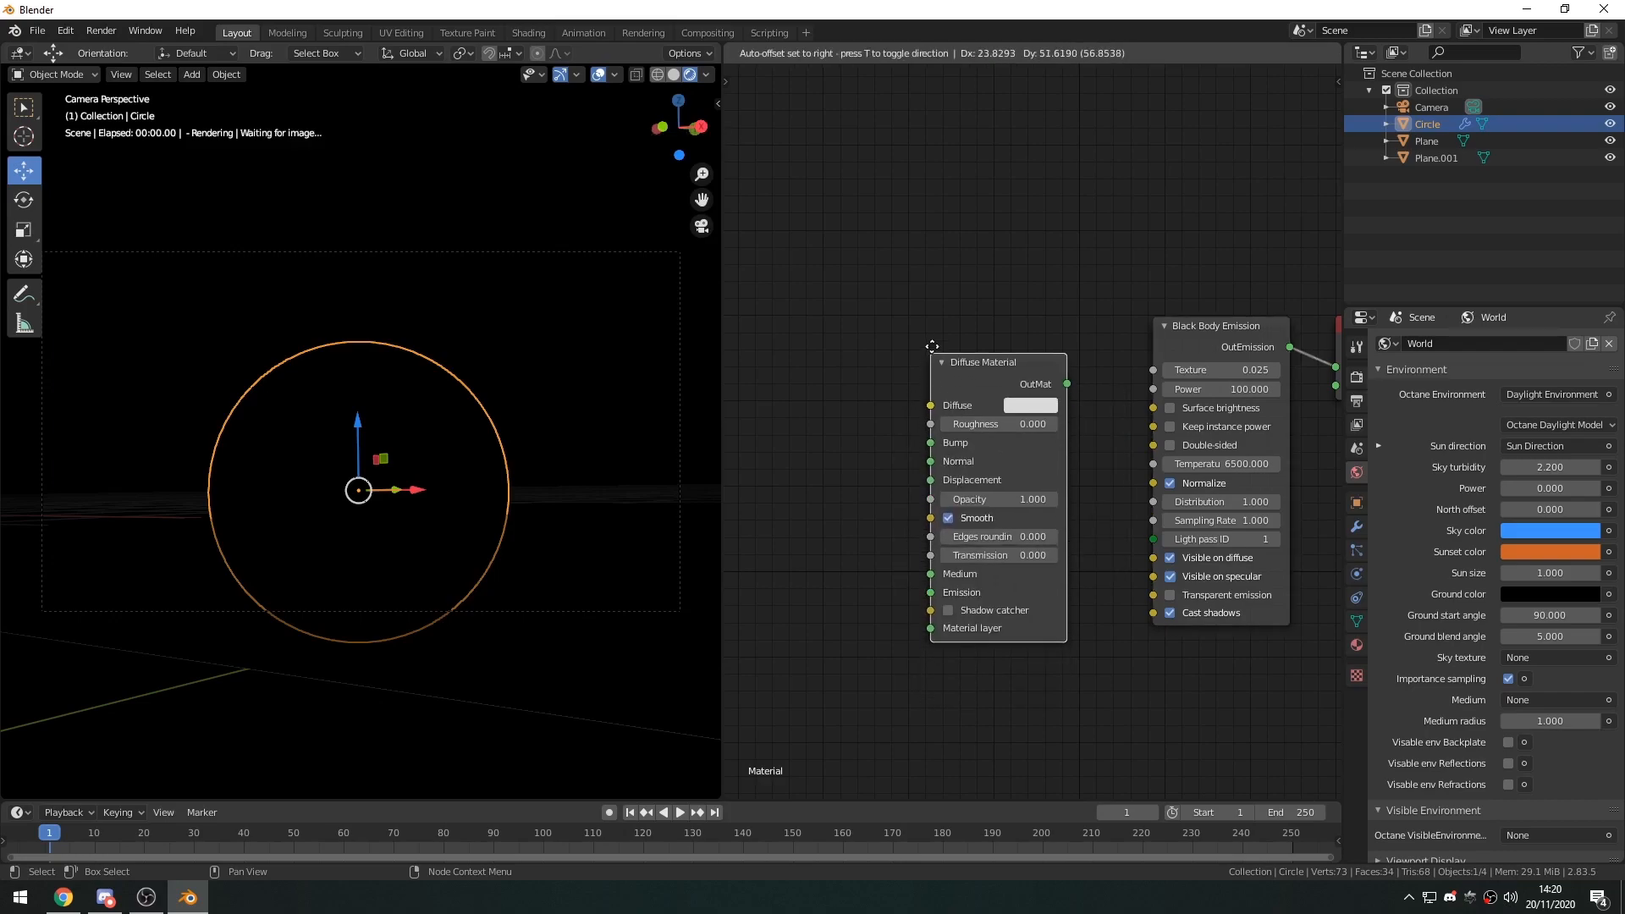
pyautogui.click(934, 345)
# Rearrange the nodes, linking Black Body Emission to the Diffuse Material's Emission input and the Diffuse Material to the output Surface.
pyautogui.moveTo(1166, 431); pyautogui.dragTo(1076, 445, button='middle')
pyautogui.moveTo(926, 369); pyautogui.dragTo(978, 609)
pyautogui.moveTo(1130, 357); pyautogui.dragTo(888, 377)
pyautogui.moveTo(1243, 385); pyautogui.dragTo(1172, 365)
pyautogui.moveTo(963, 383); pyautogui.dragTo(1074, 586)
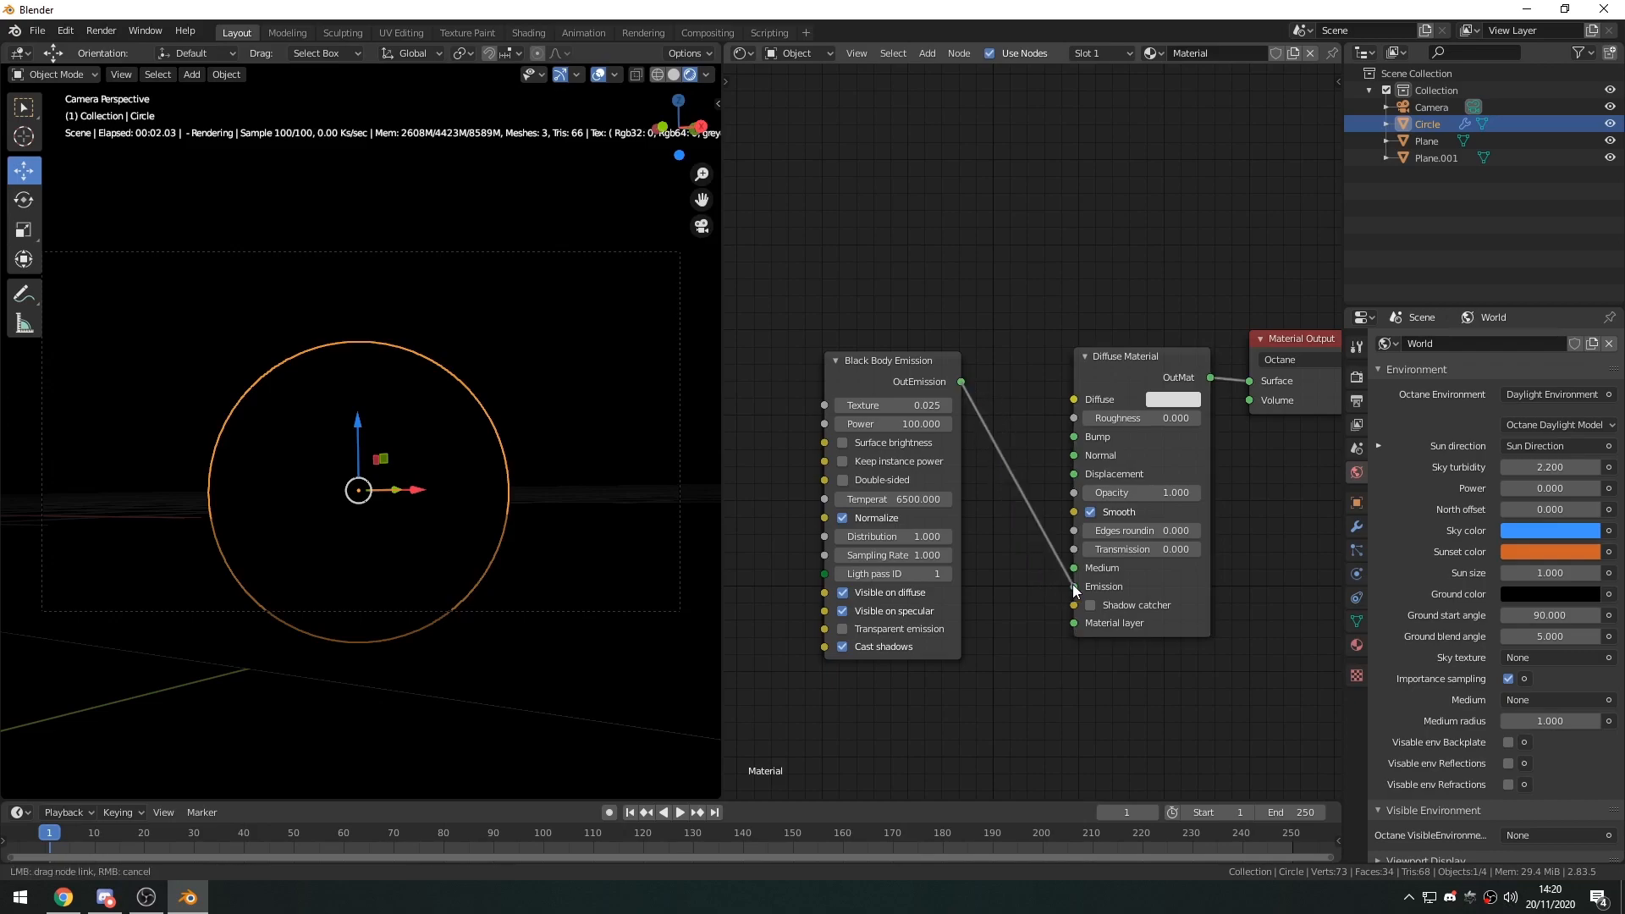
pyautogui.moveTo(910, 369); pyautogui.dragTo(971, 369)
# Hide the viewport gizmos and overlays, and scale the glowing circle up slightly.
pyautogui.click(533, 383)
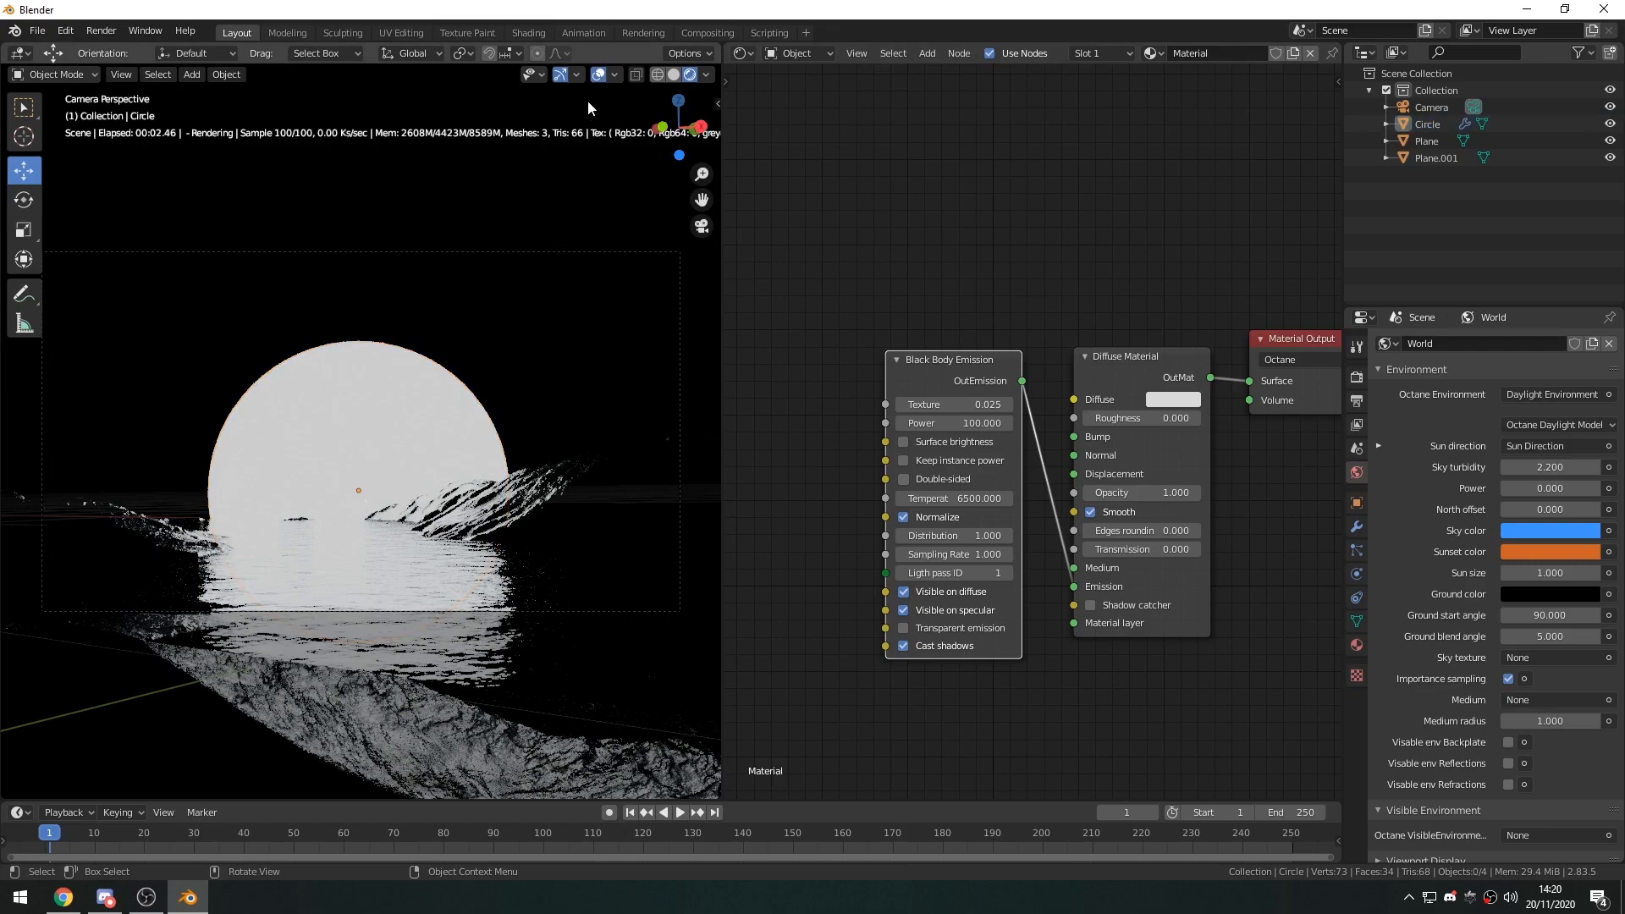
pyautogui.click(561, 77)
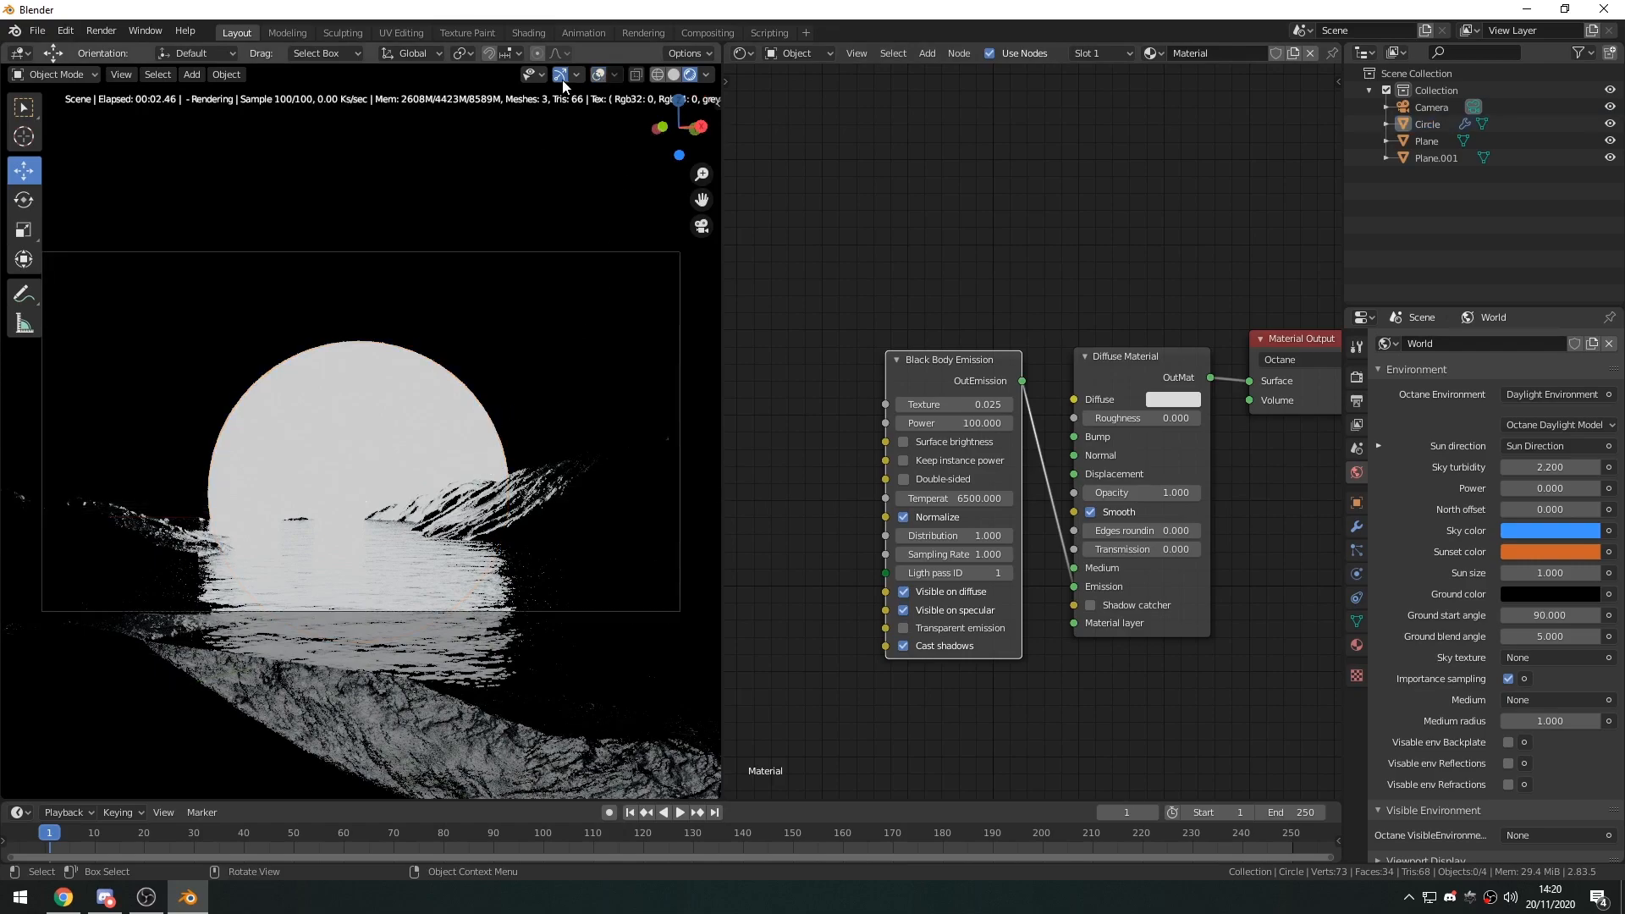
pyautogui.click(409, 430)
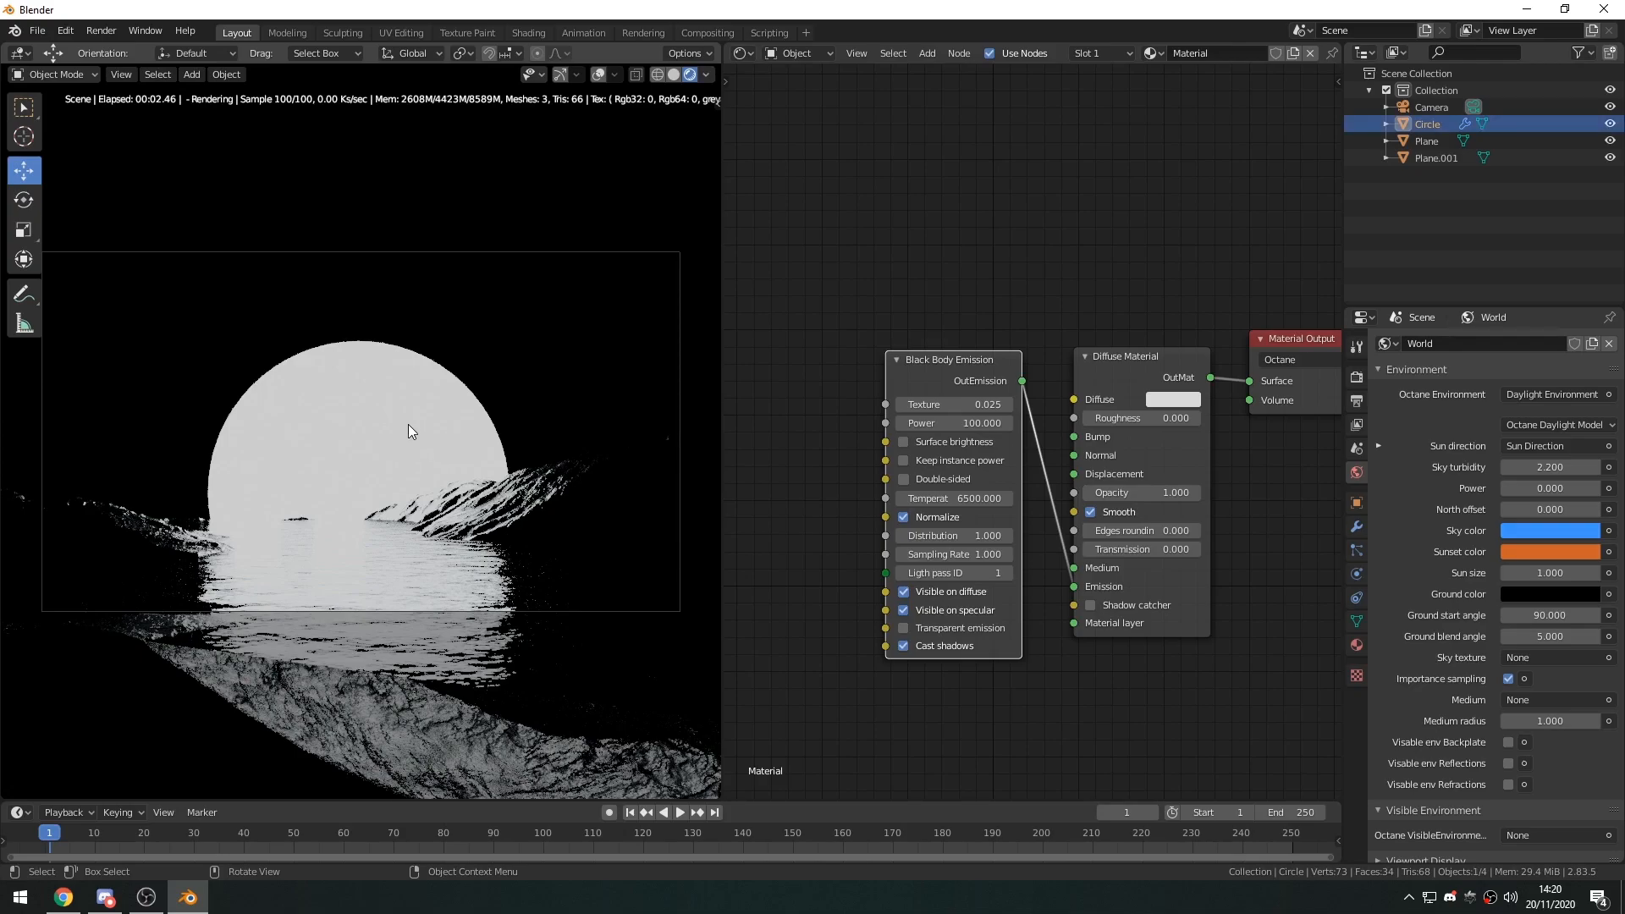
pyautogui.press('s')
pyautogui.click(484, 413)
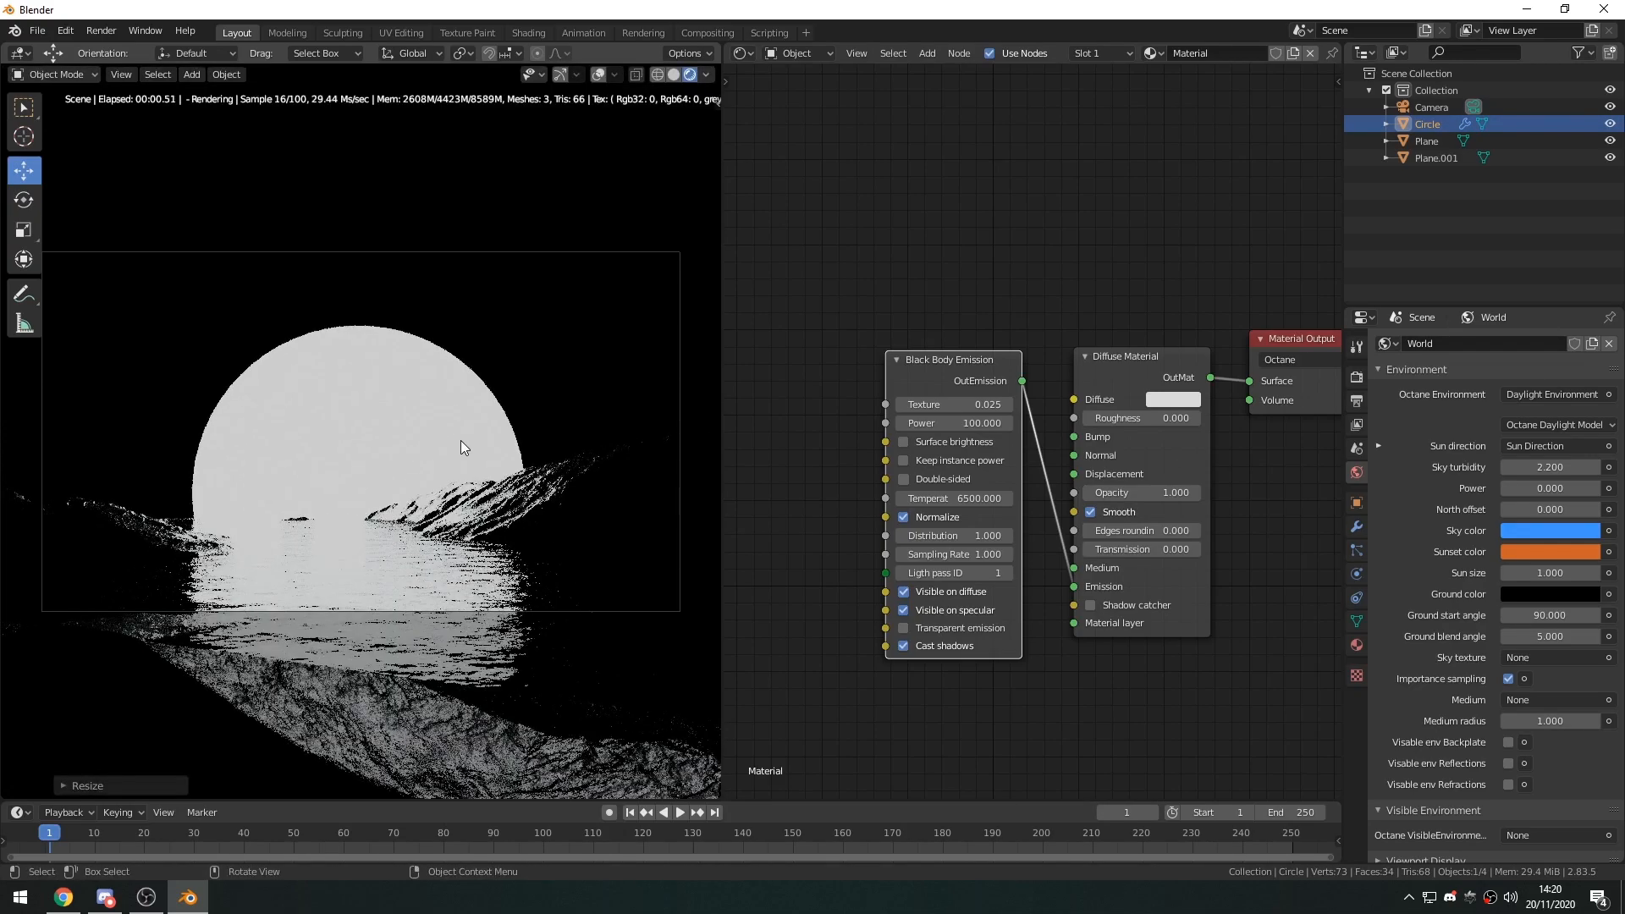
# Add an RGBSpectrum Tex node and connect it to the Texture input of the Black Body Emission node.
pyautogui.moveTo(865, 412); pyautogui.dragTo(991, 406, button='middle')
pyautogui.hotkey('shift', 'a')
pyautogui.write('rgb')
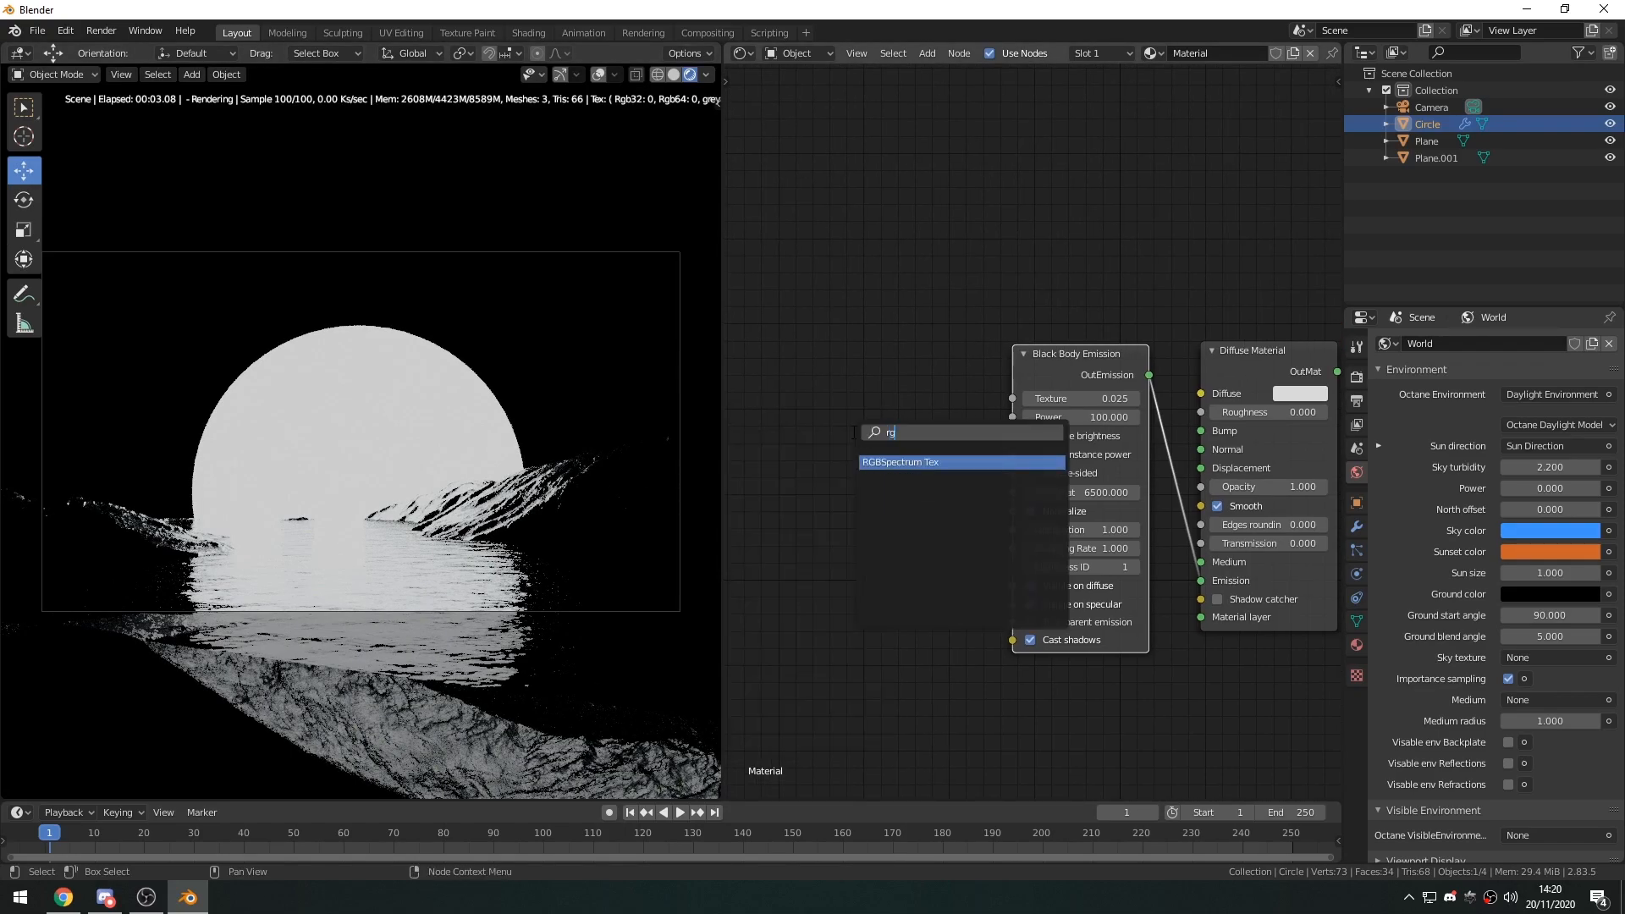
pyautogui.press('Return')
pyautogui.click(934, 396)
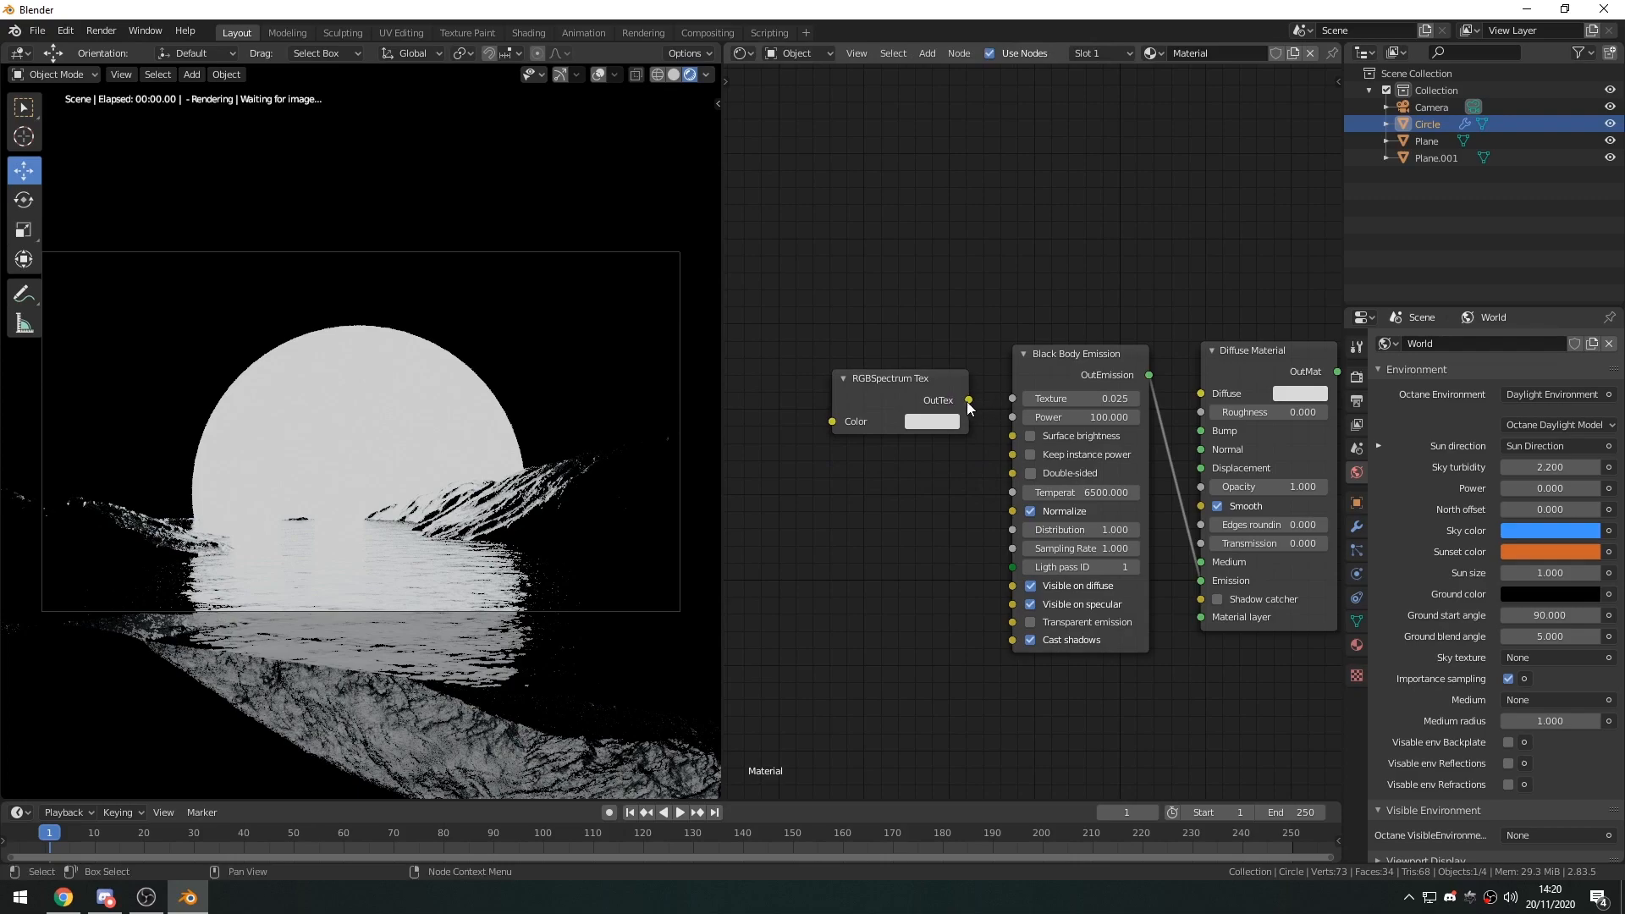
pyautogui.moveTo(969, 400); pyautogui.dragTo(1010, 398)
# Tint the emission texture light blue, and set the emission power to 1.6 with Surface brightness enabled.
pyautogui.click(921, 424)
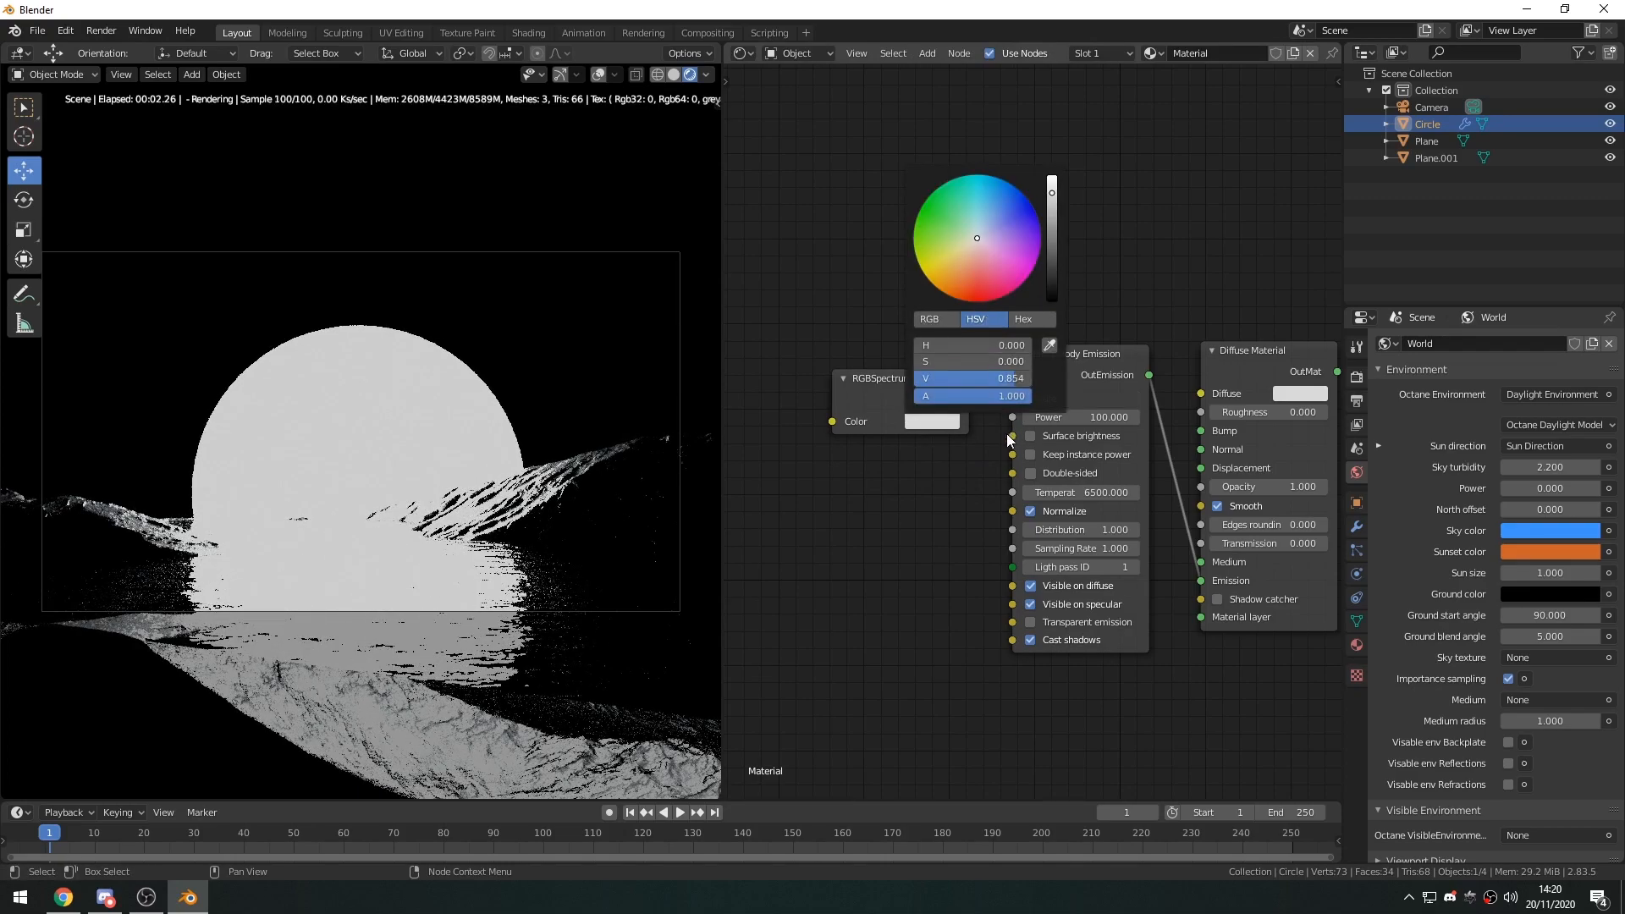
pyautogui.moveTo(987, 226)
pyautogui.mouseDown()
pyautogui.moveTo(990, 187)
pyautogui.moveTo(988, 207)
pyautogui.mouseUp()
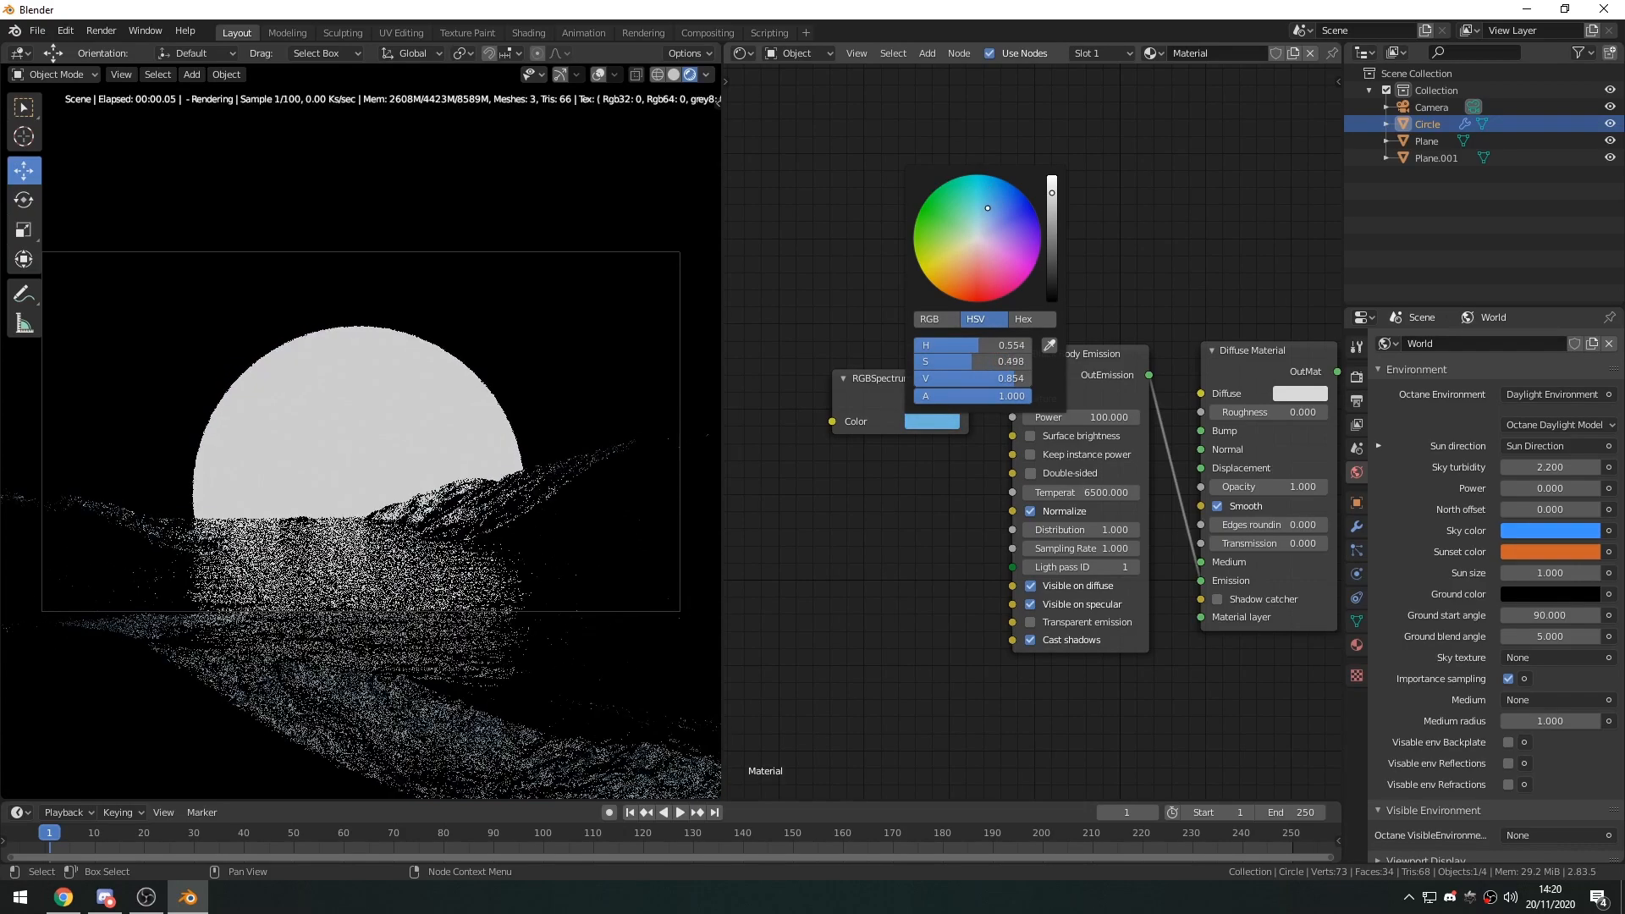
pyautogui.click(1030, 436)
pyautogui.moveTo(1102, 418); pyautogui.dragTo(1049, 418)
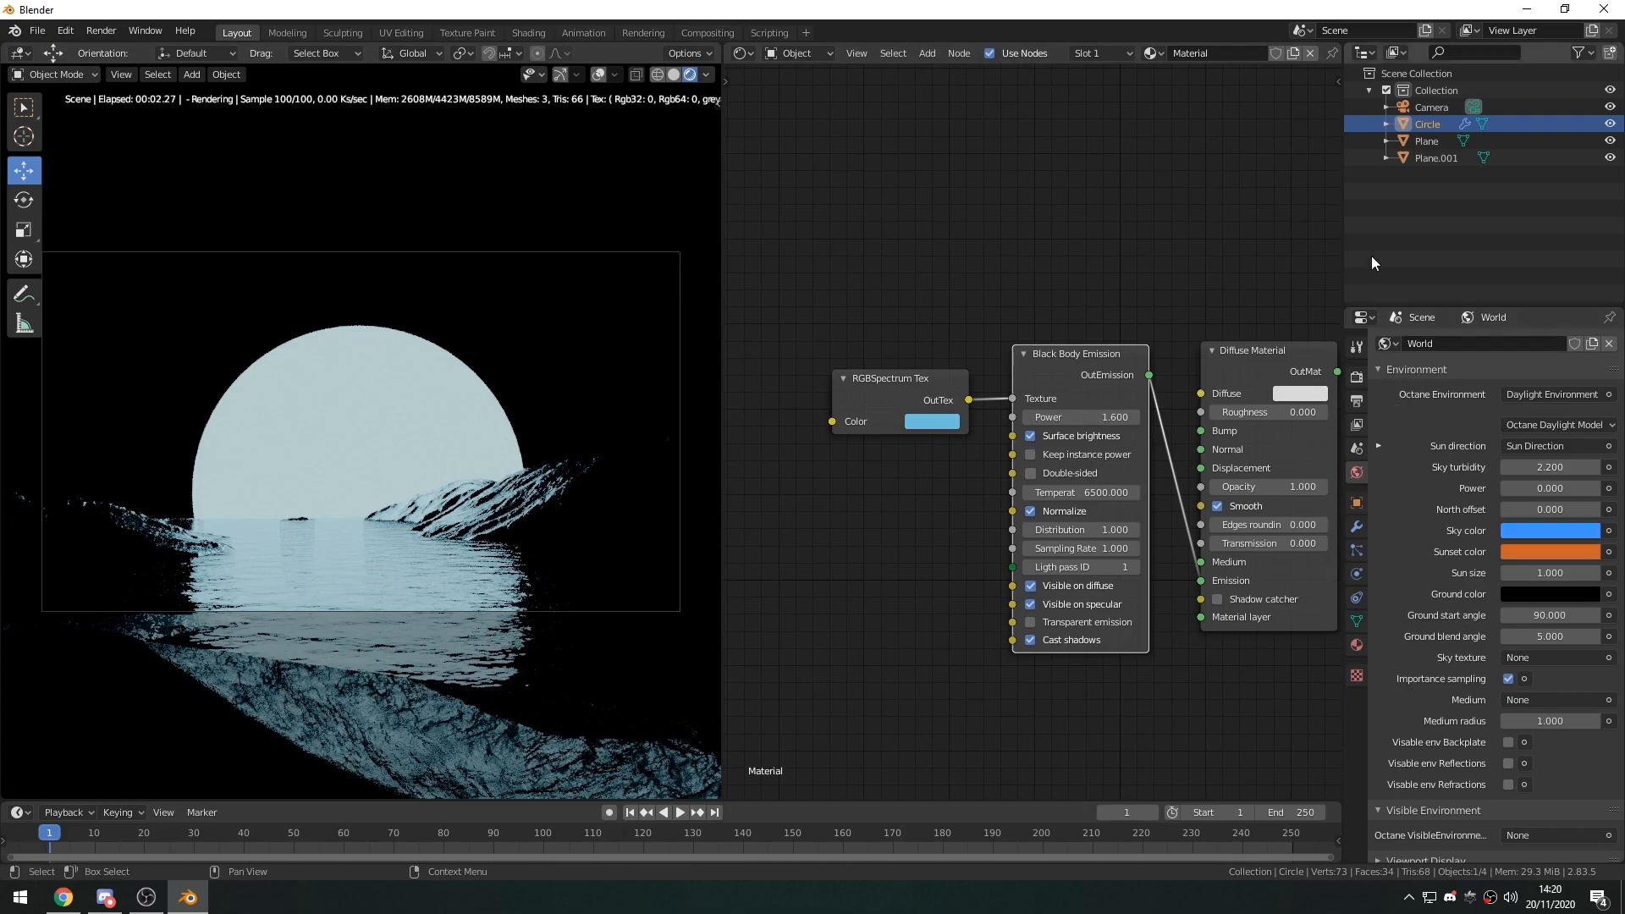
# Enable the Octane Camera Imager (Render Mode) in the scene camera's settings.
pyautogui.click(1429, 110)
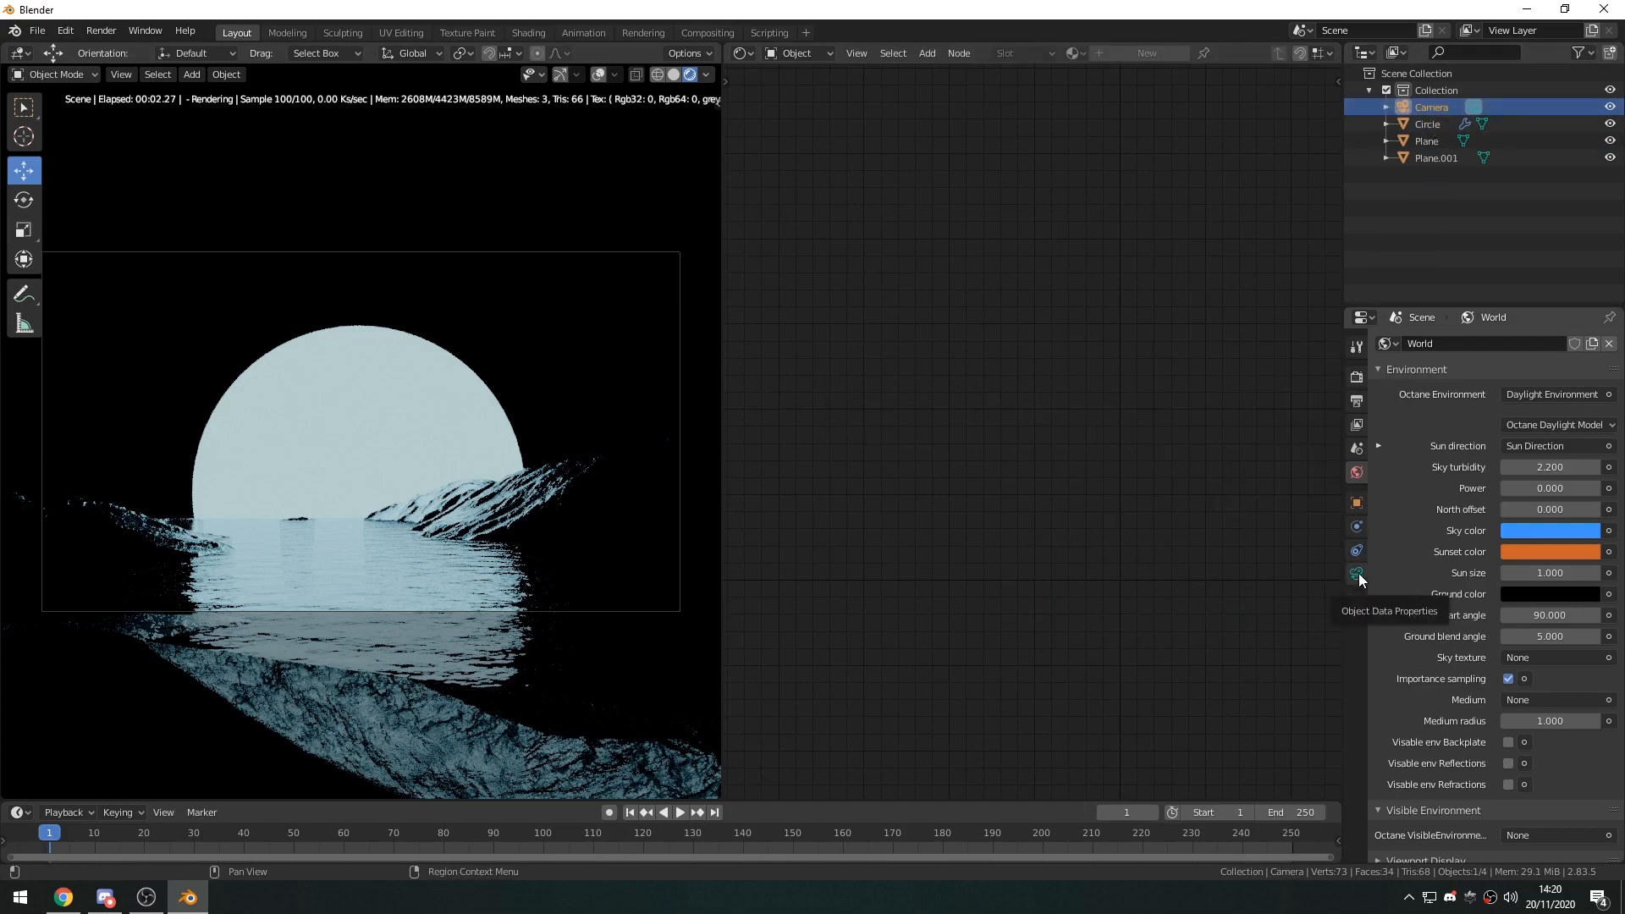
pyautogui.click(1357, 575)
pyautogui.scroll(-15, 1502, 612)
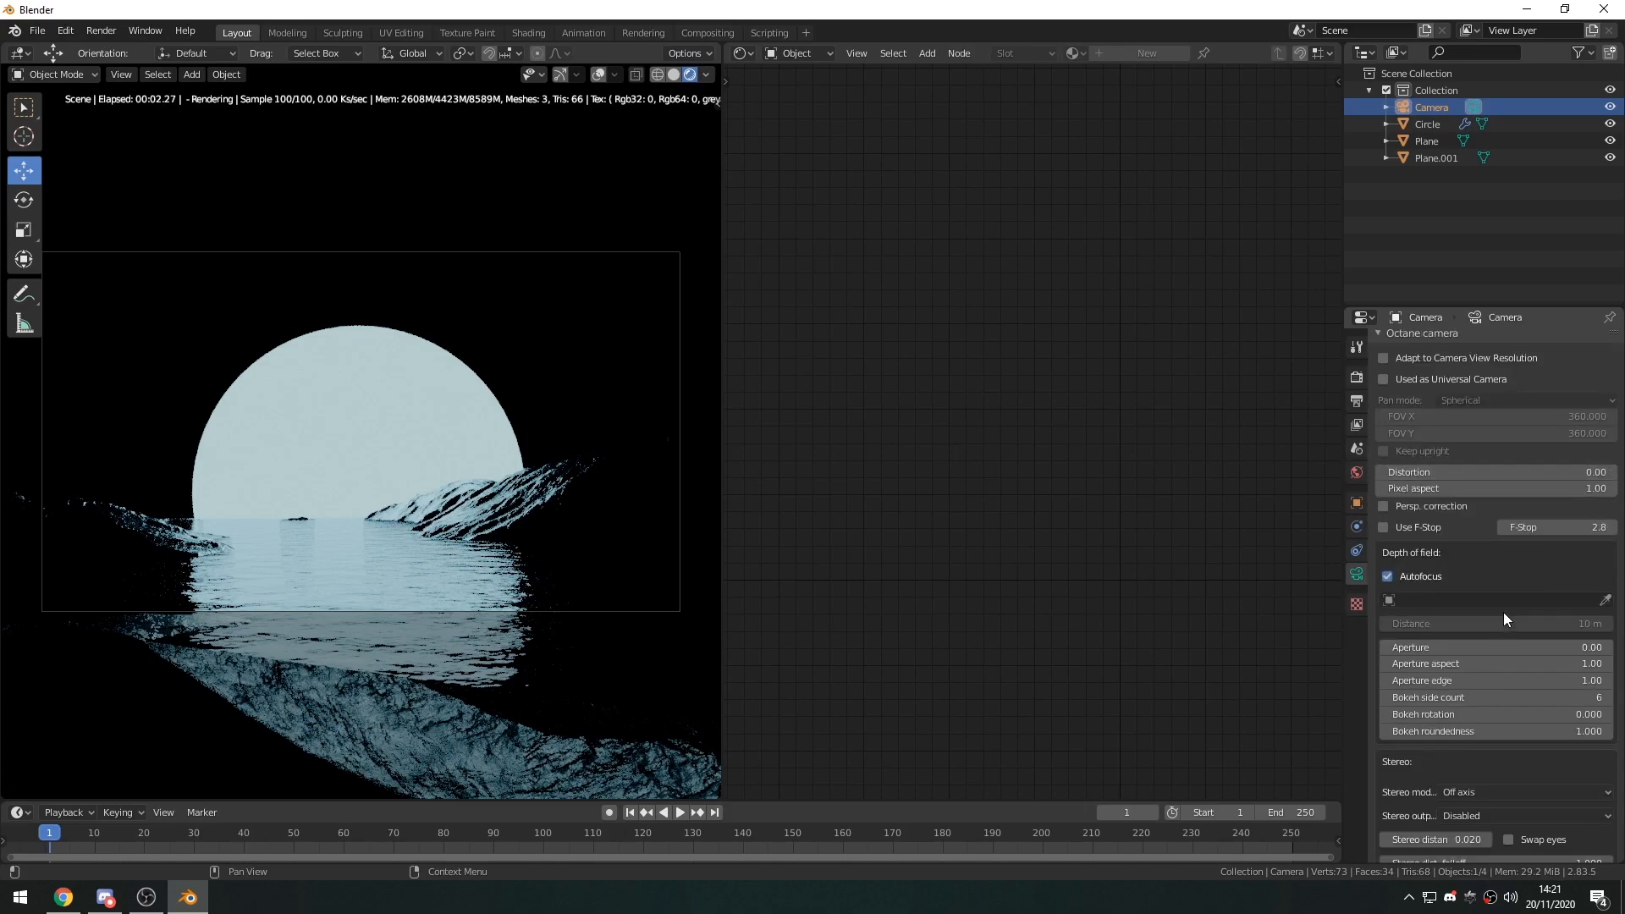
pyautogui.scroll(-10, 1503, 611)
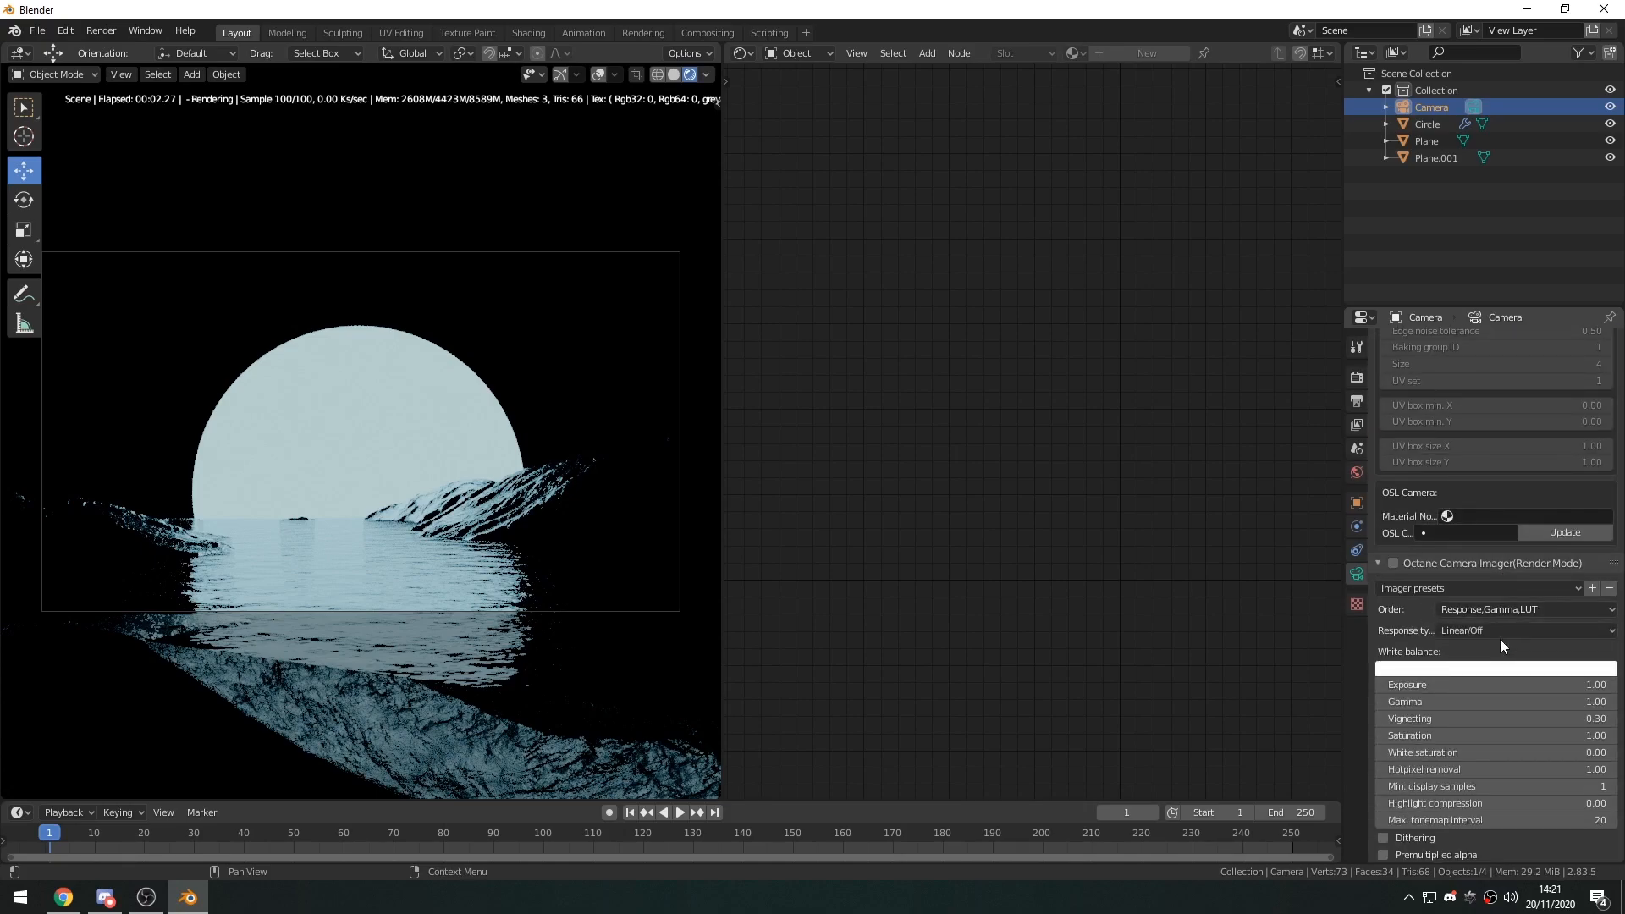
pyautogui.click(1393, 563)
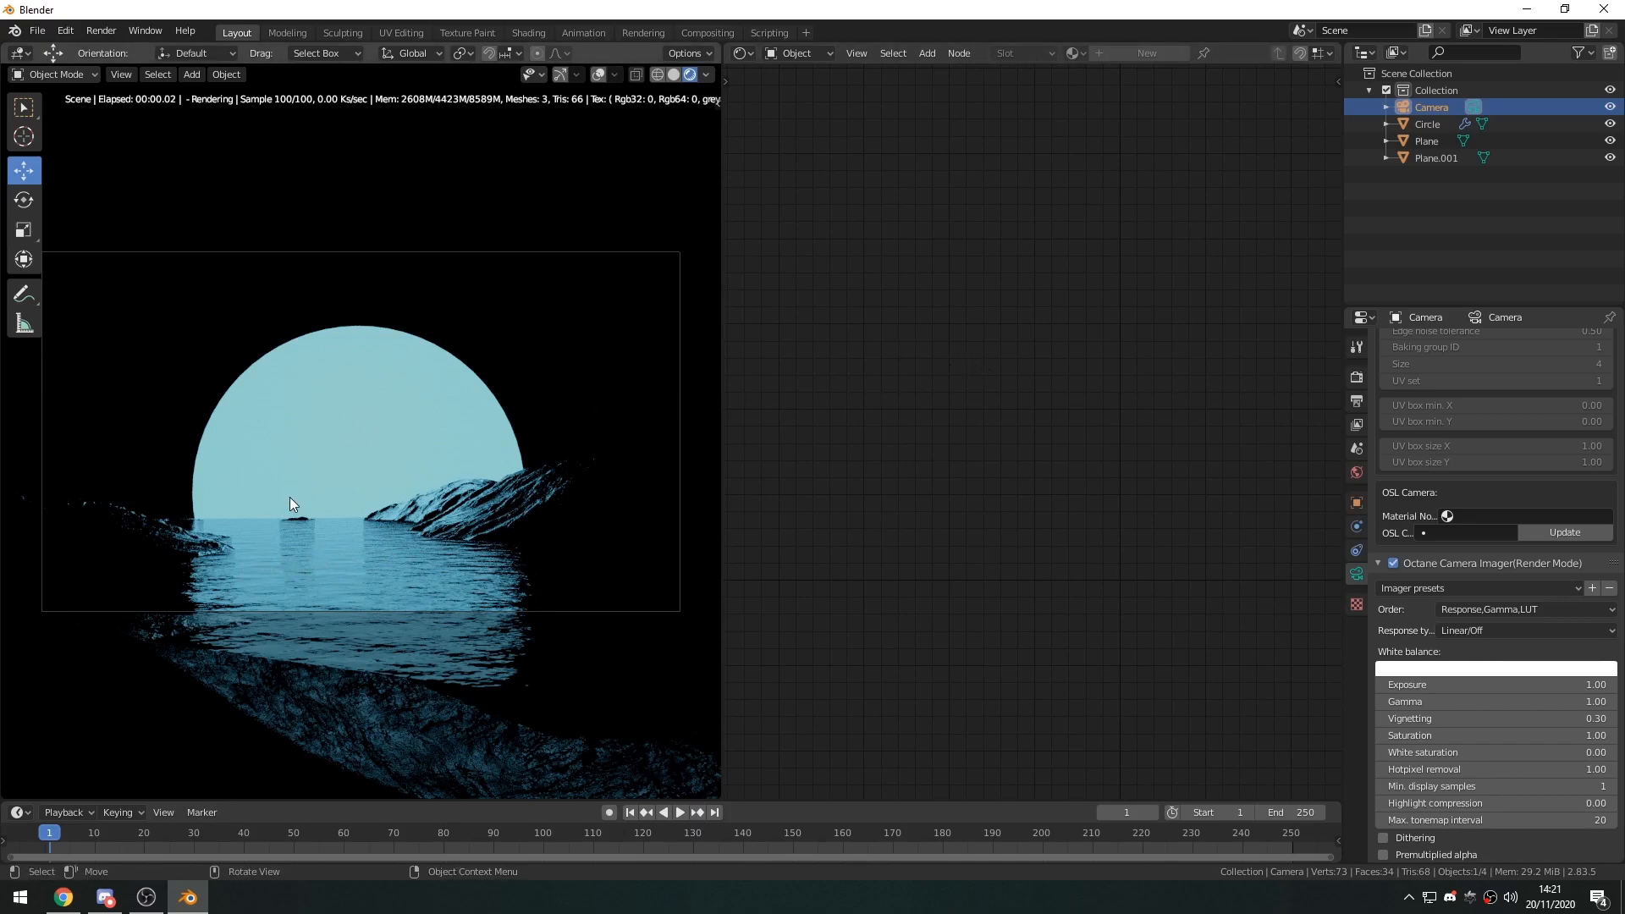
# Show the viewport gizmos and overlays again.
pyautogui.click(404, 429)
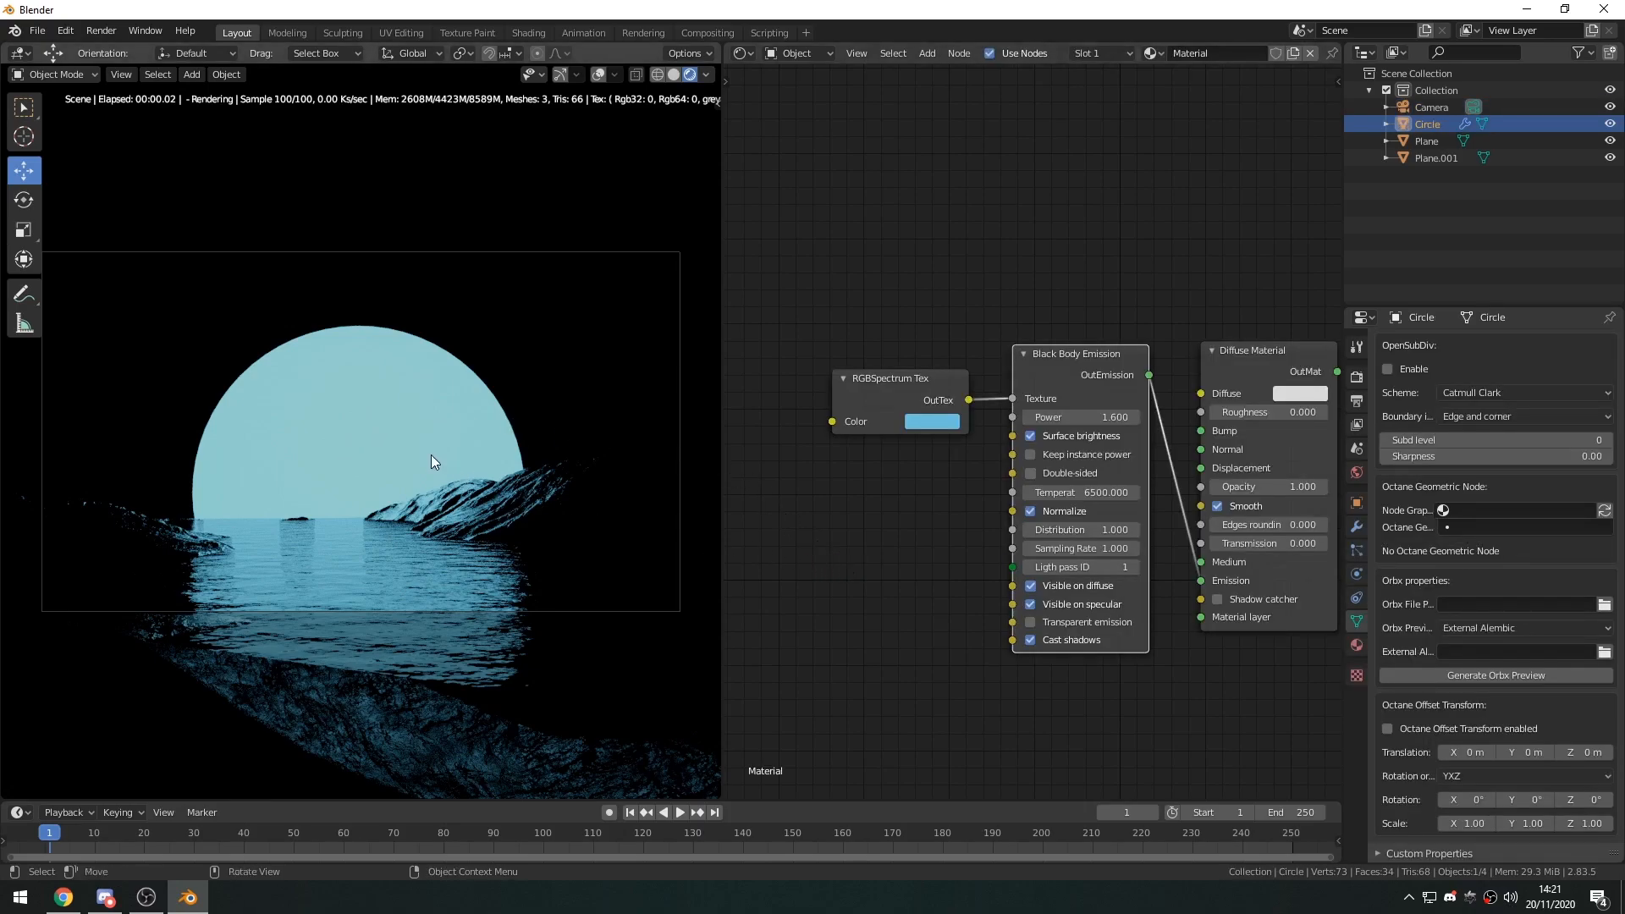
pyautogui.moveTo(509, 472); pyautogui.dragTo(308, 372, button='middle')
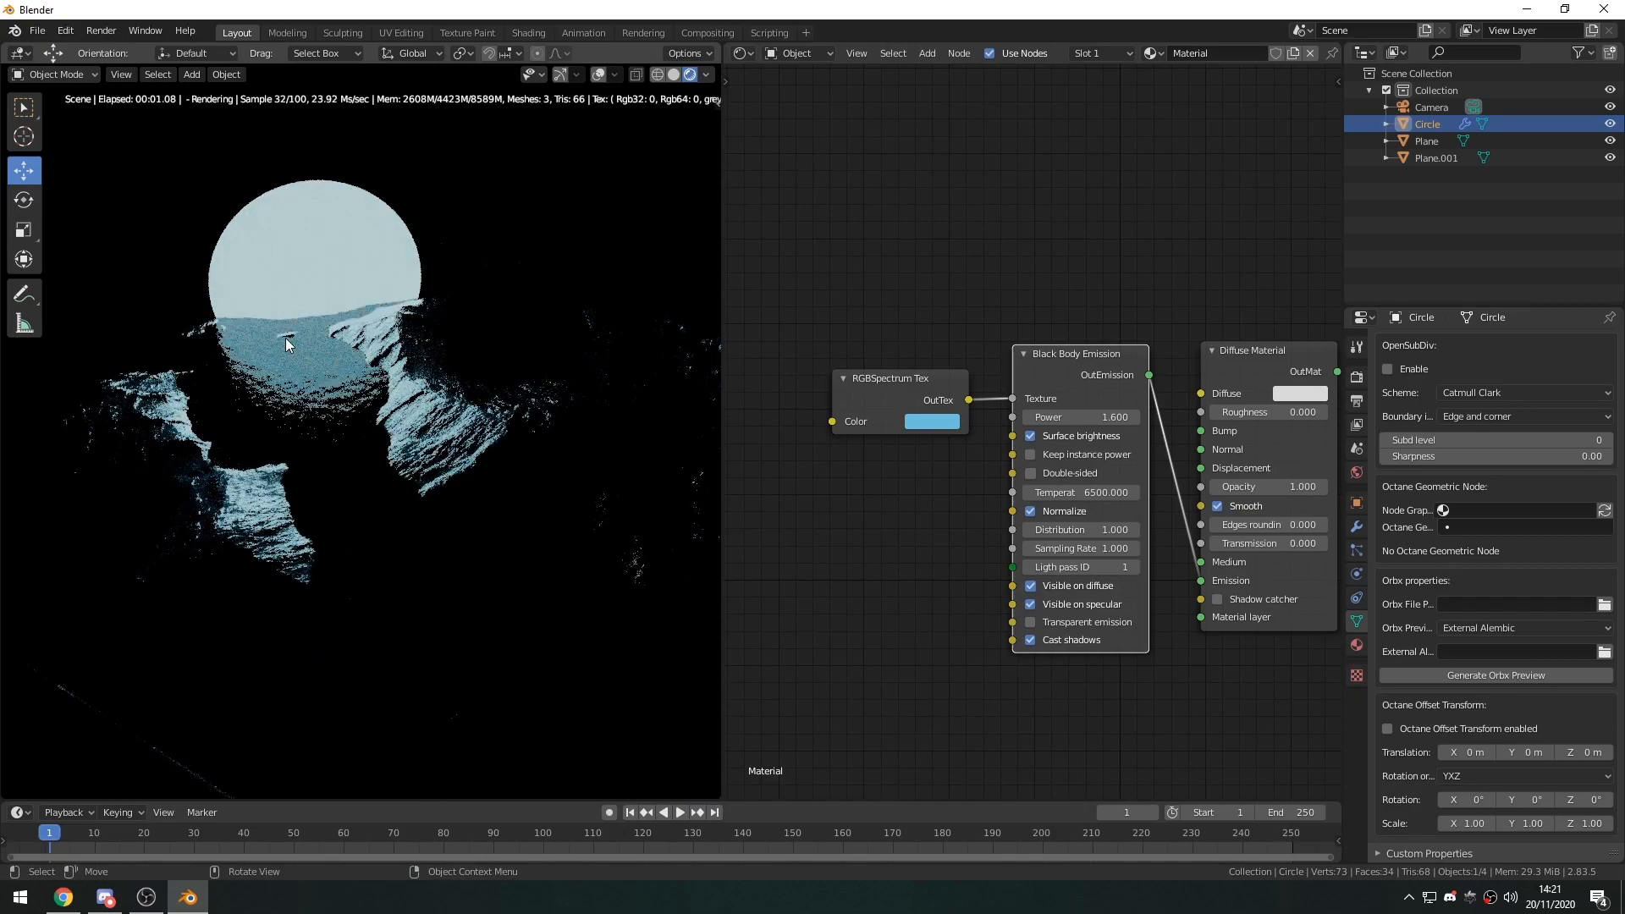
pyautogui.click(308, 303)
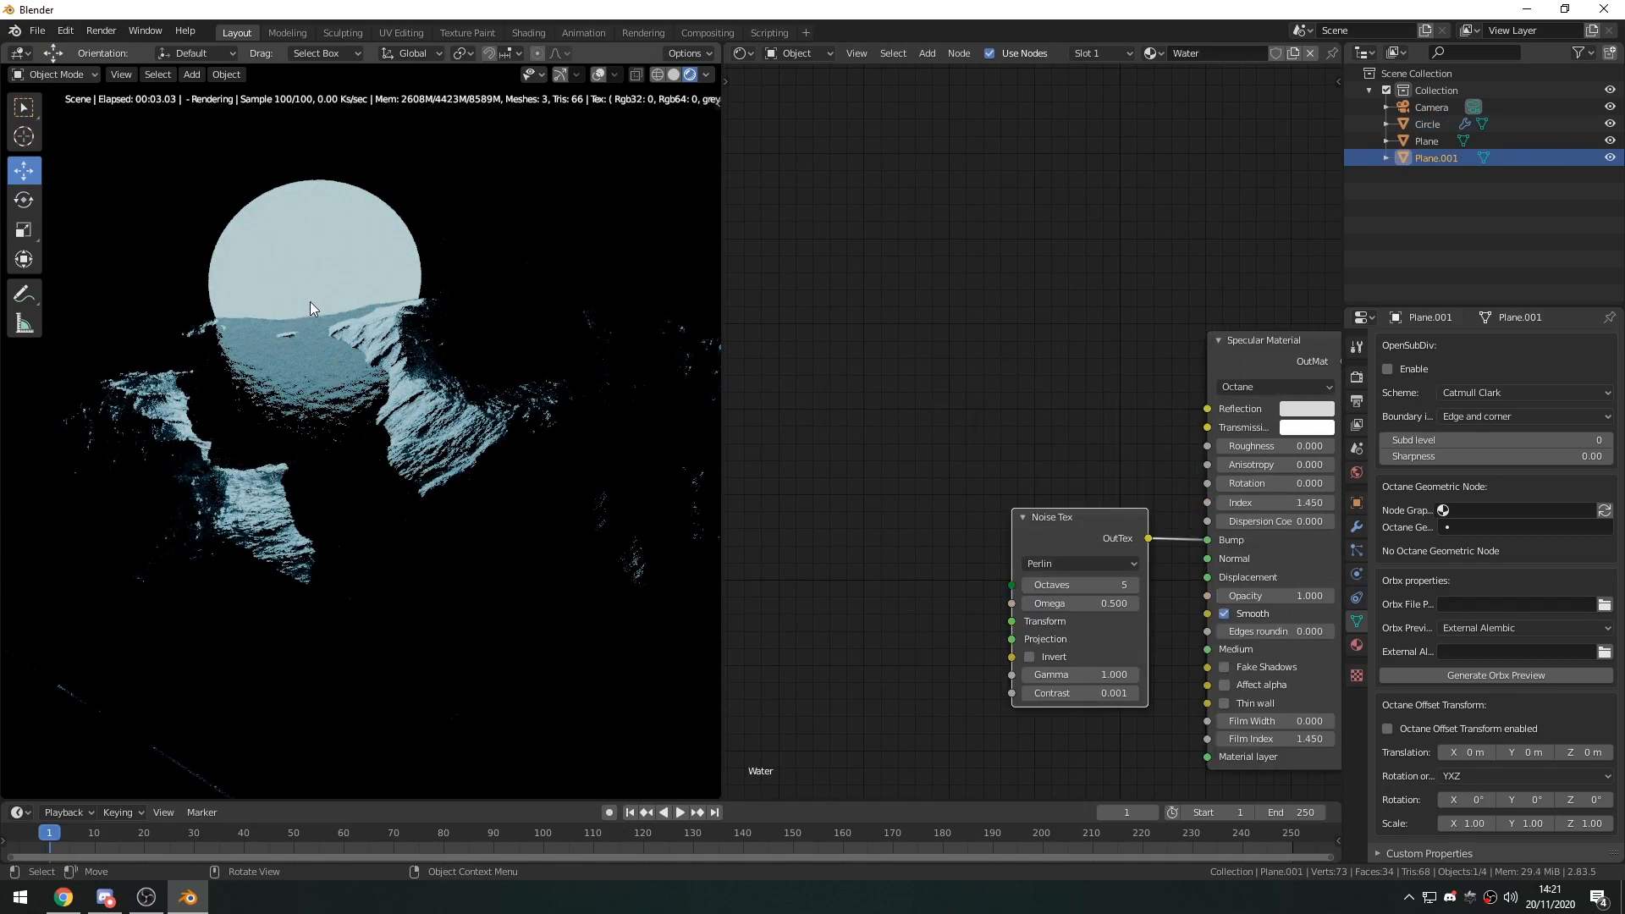
pyautogui.click(559, 75)
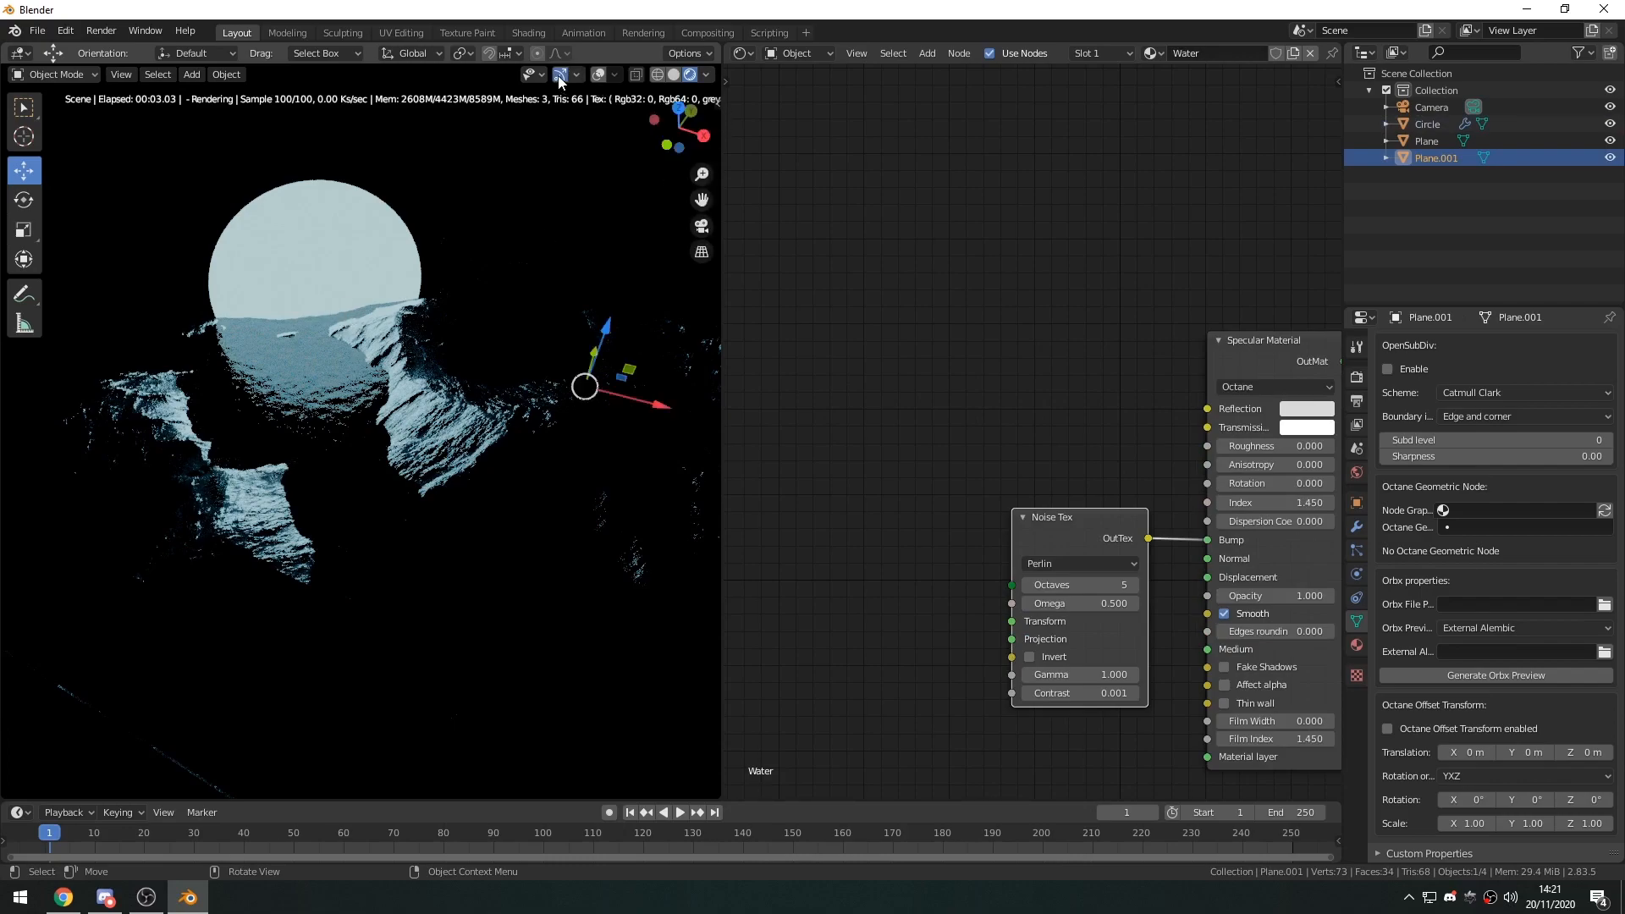
pyautogui.click(597, 76)
# Move the glowing circle toward the camera and scale it down slightly within the camera frame.
pyautogui.click(320, 280)
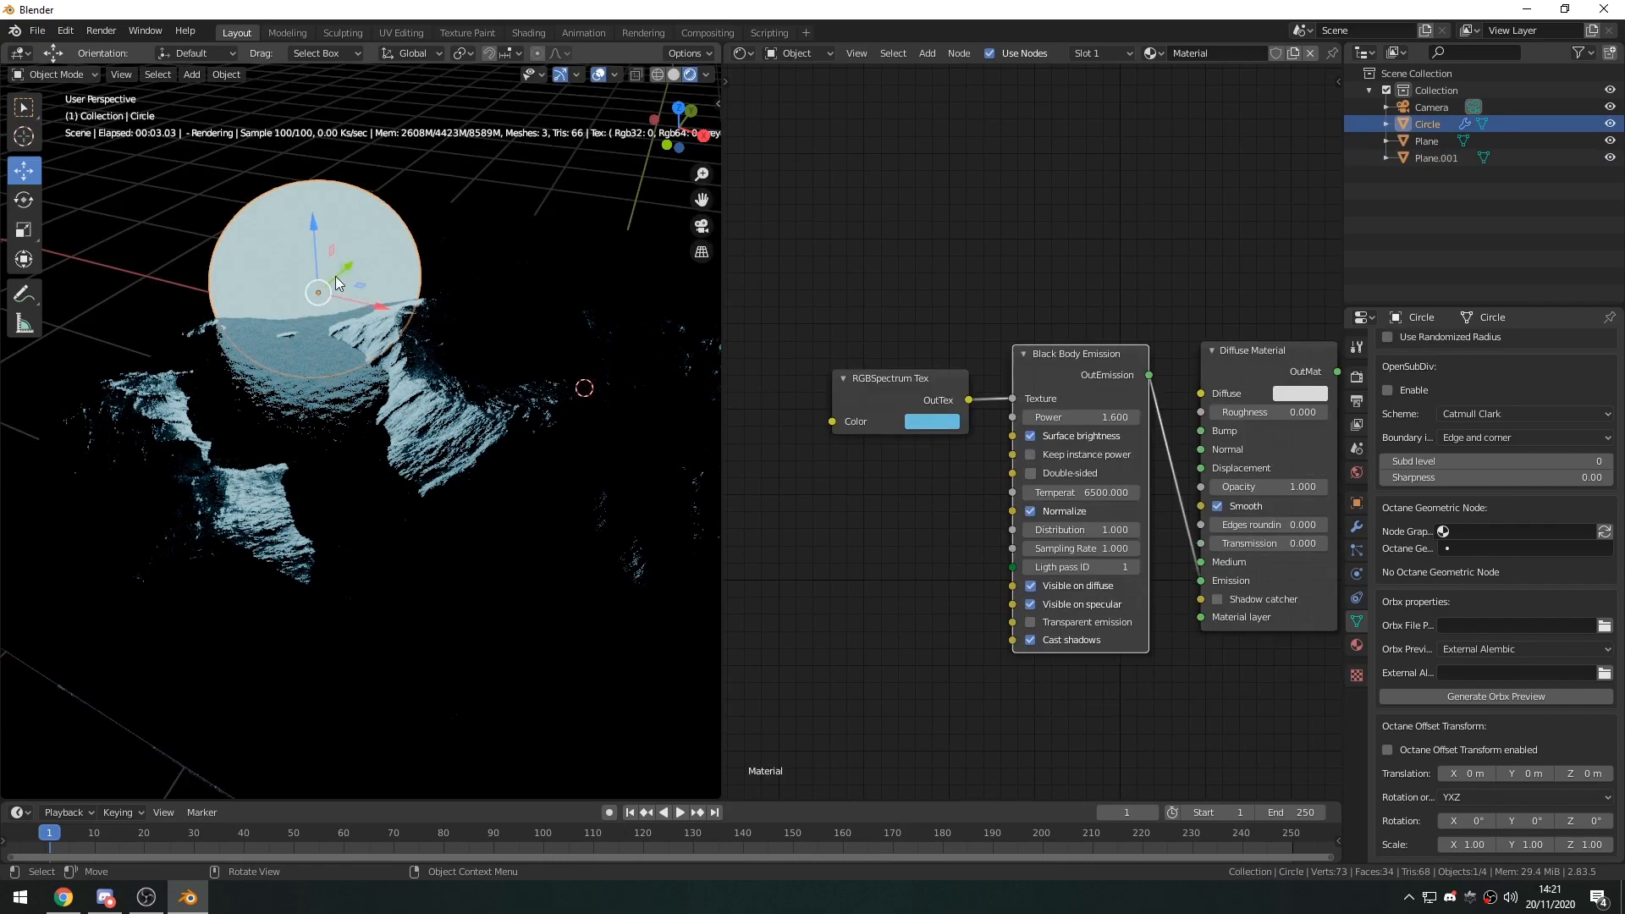
pyautogui.moveTo(359, 291); pyautogui.dragTo(372, 320)
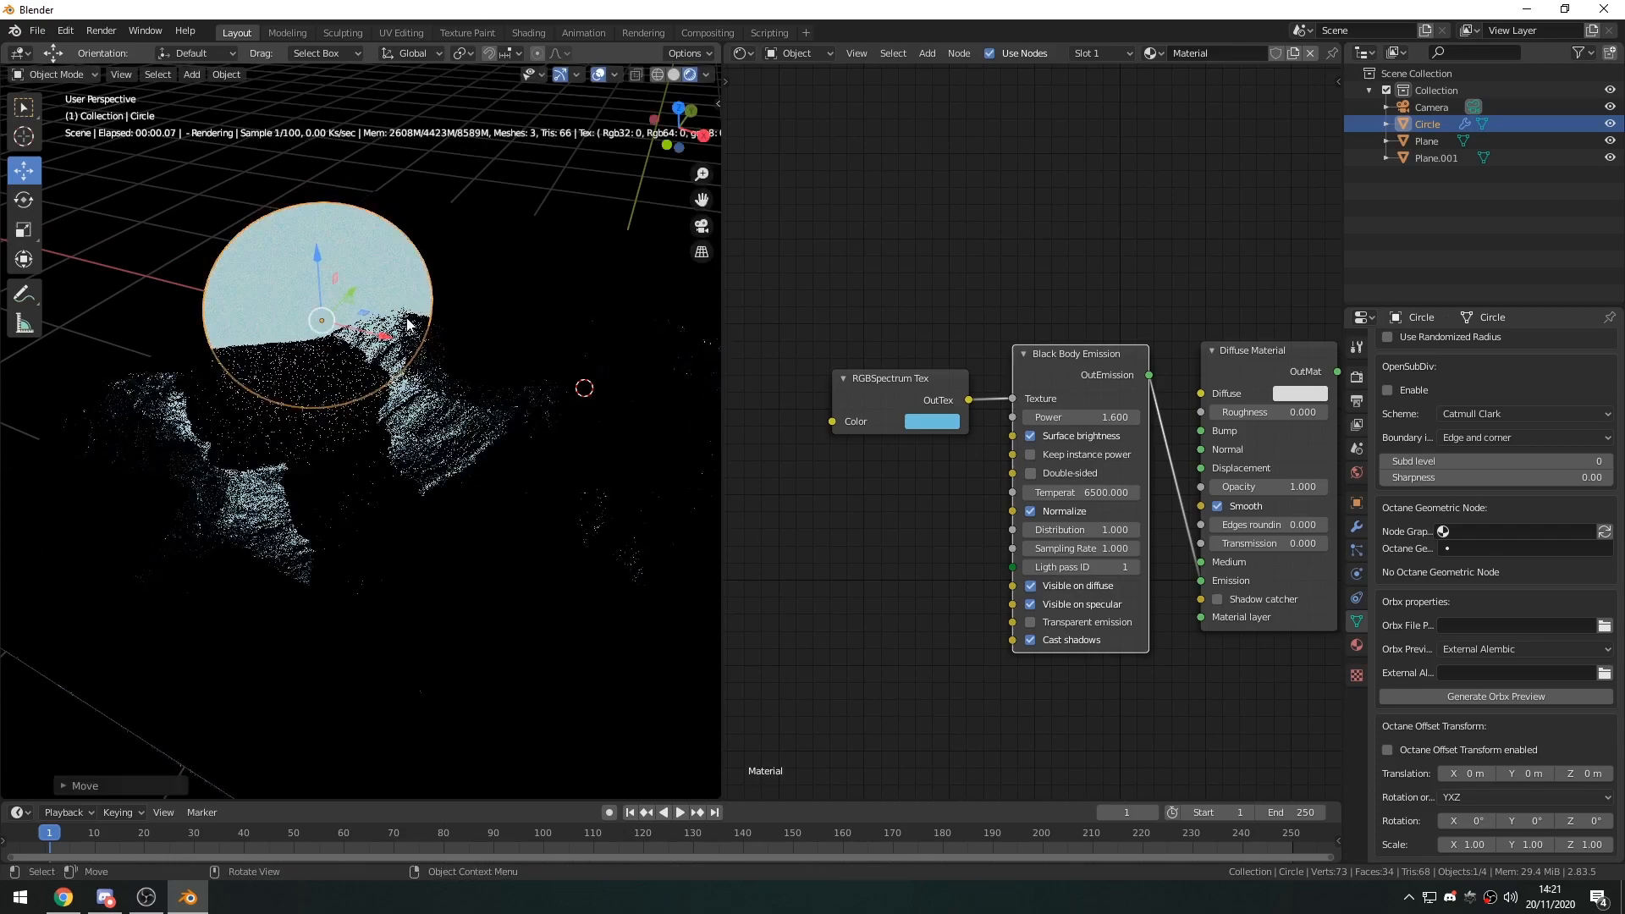
pyautogui.press('KP_0')
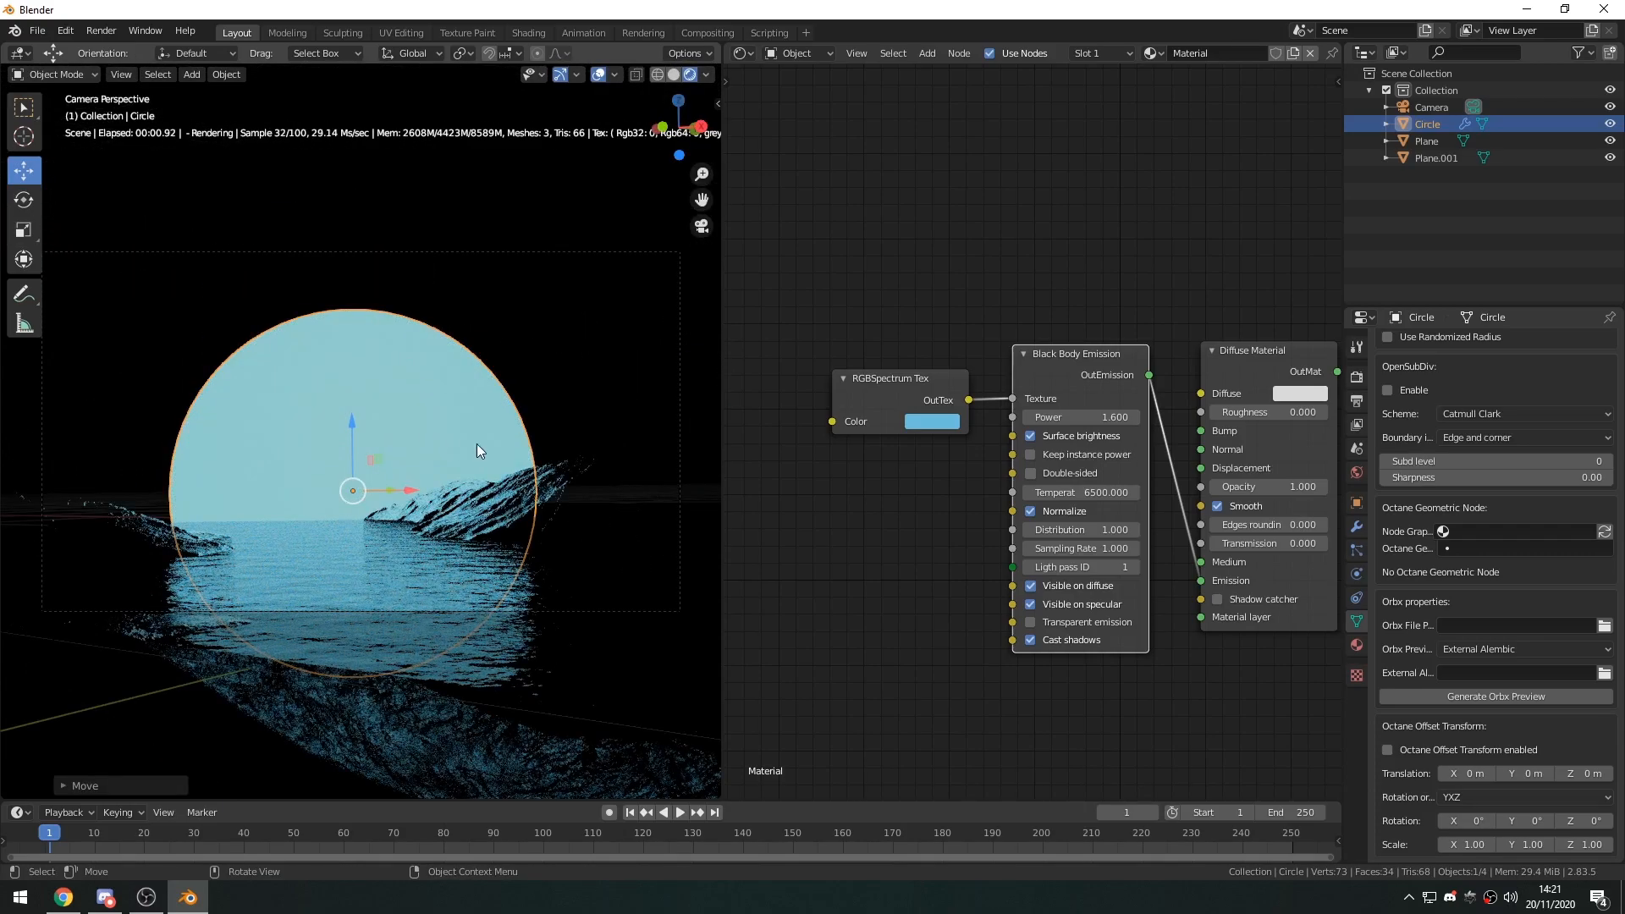
pyautogui.press('s')
pyautogui.click(444, 430)
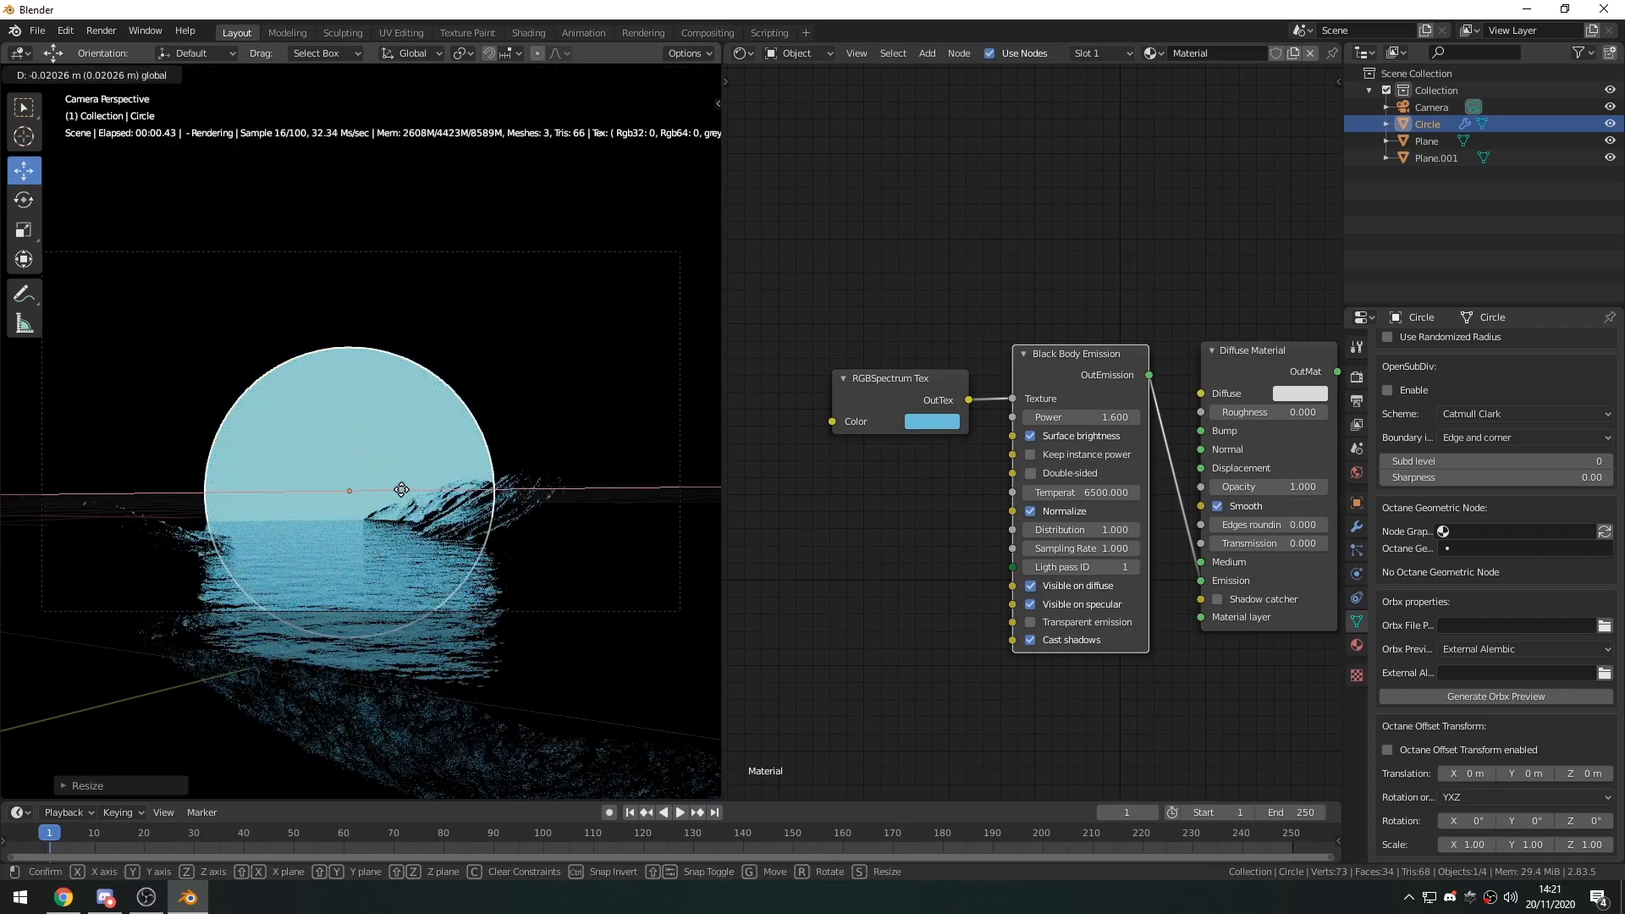
pyautogui.click(495, 393)
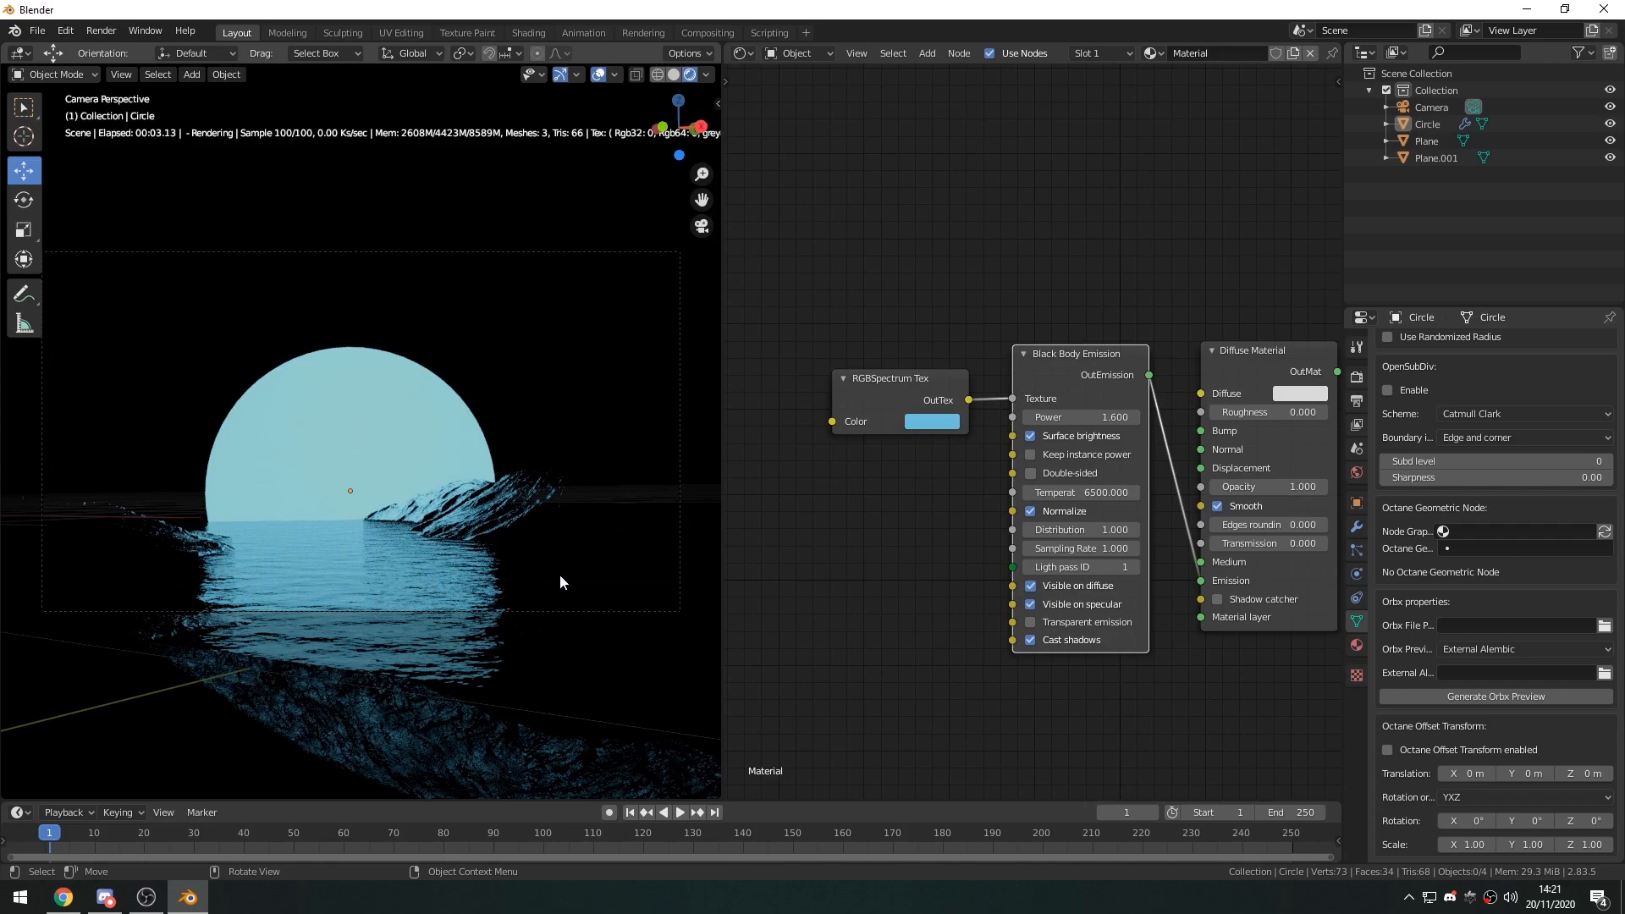
pyautogui.moveTo(590, 545); pyautogui.dragTo(463, 599, button='middle')
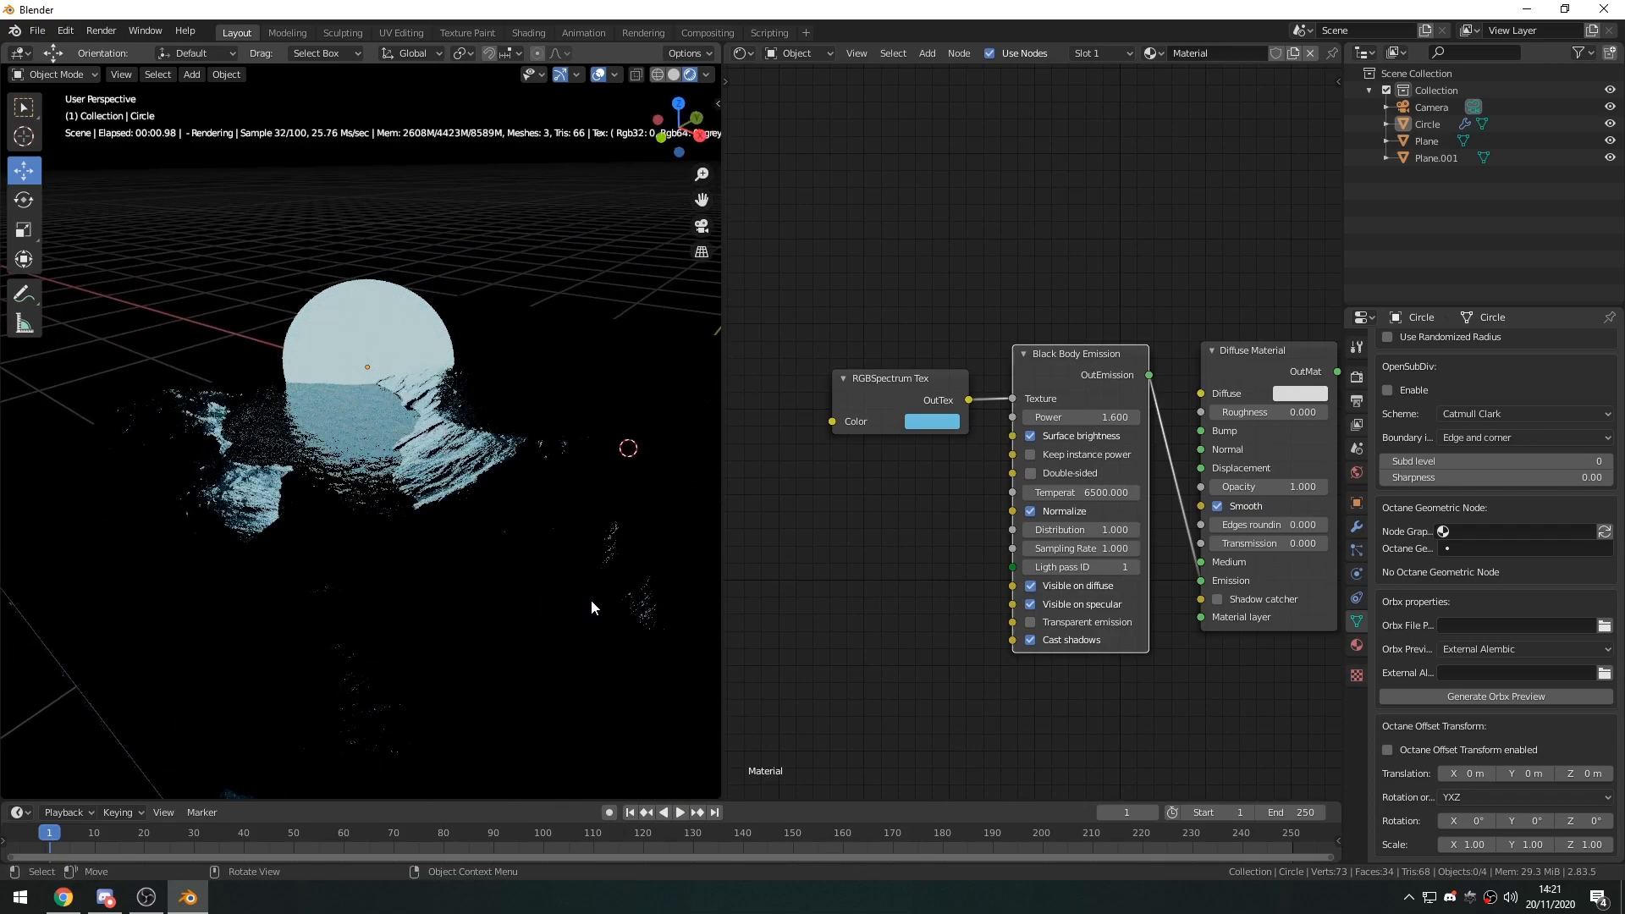
pyautogui.moveTo(312, 542); pyautogui.dragTo(669, 531, button='middle')
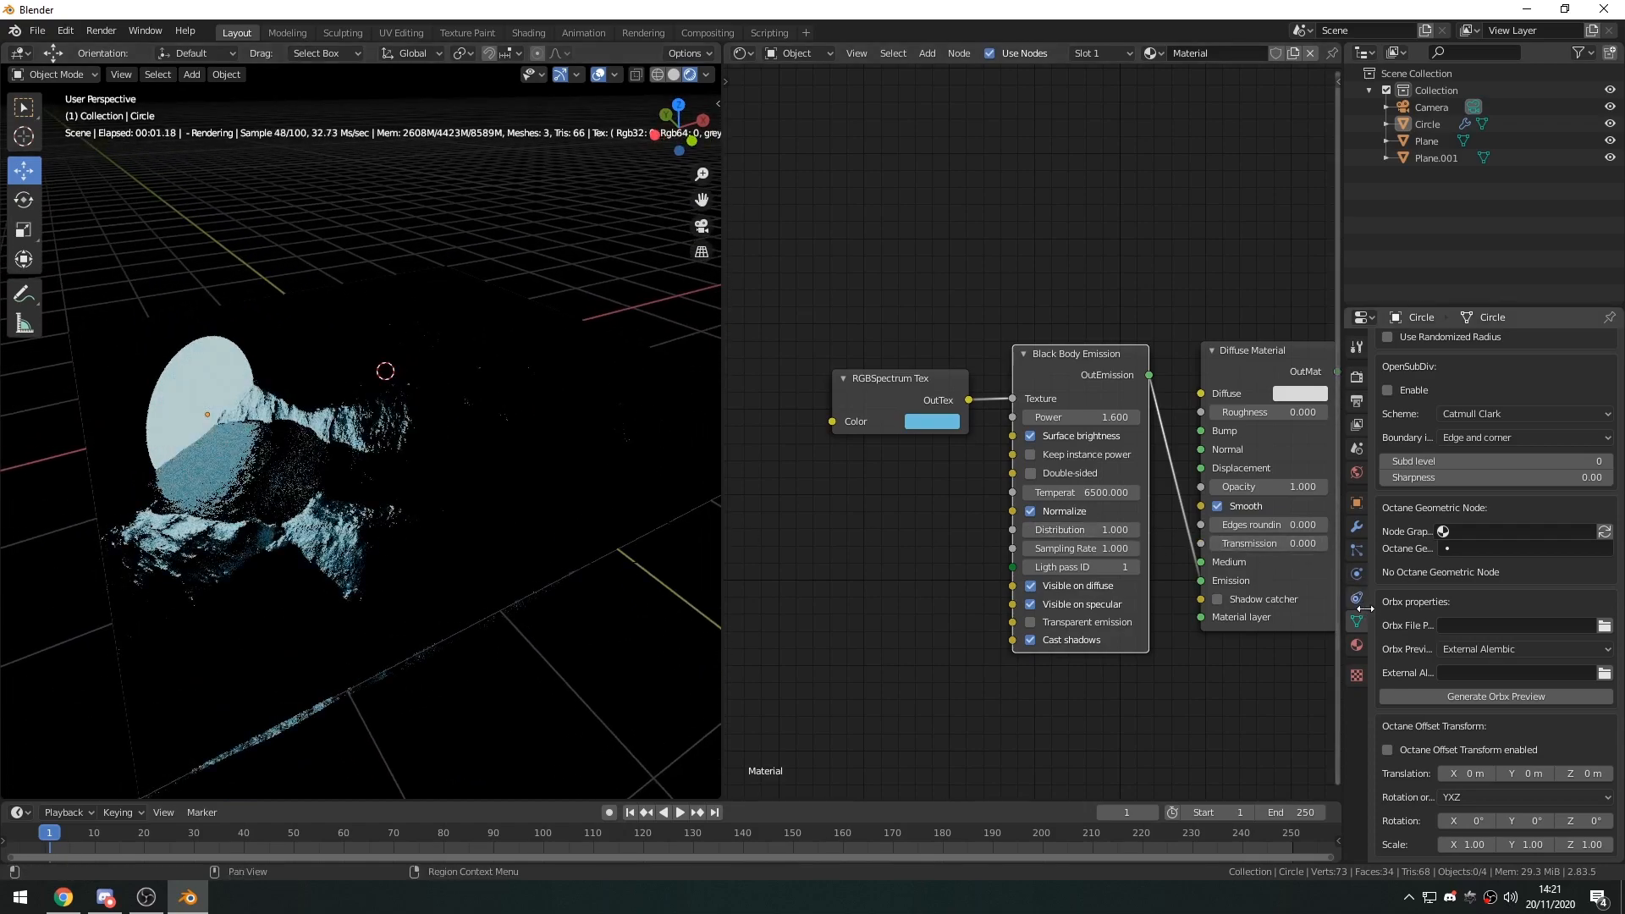
pyautogui.hotkey('shift', 'a')
pyautogui.moveTo(389, 453)
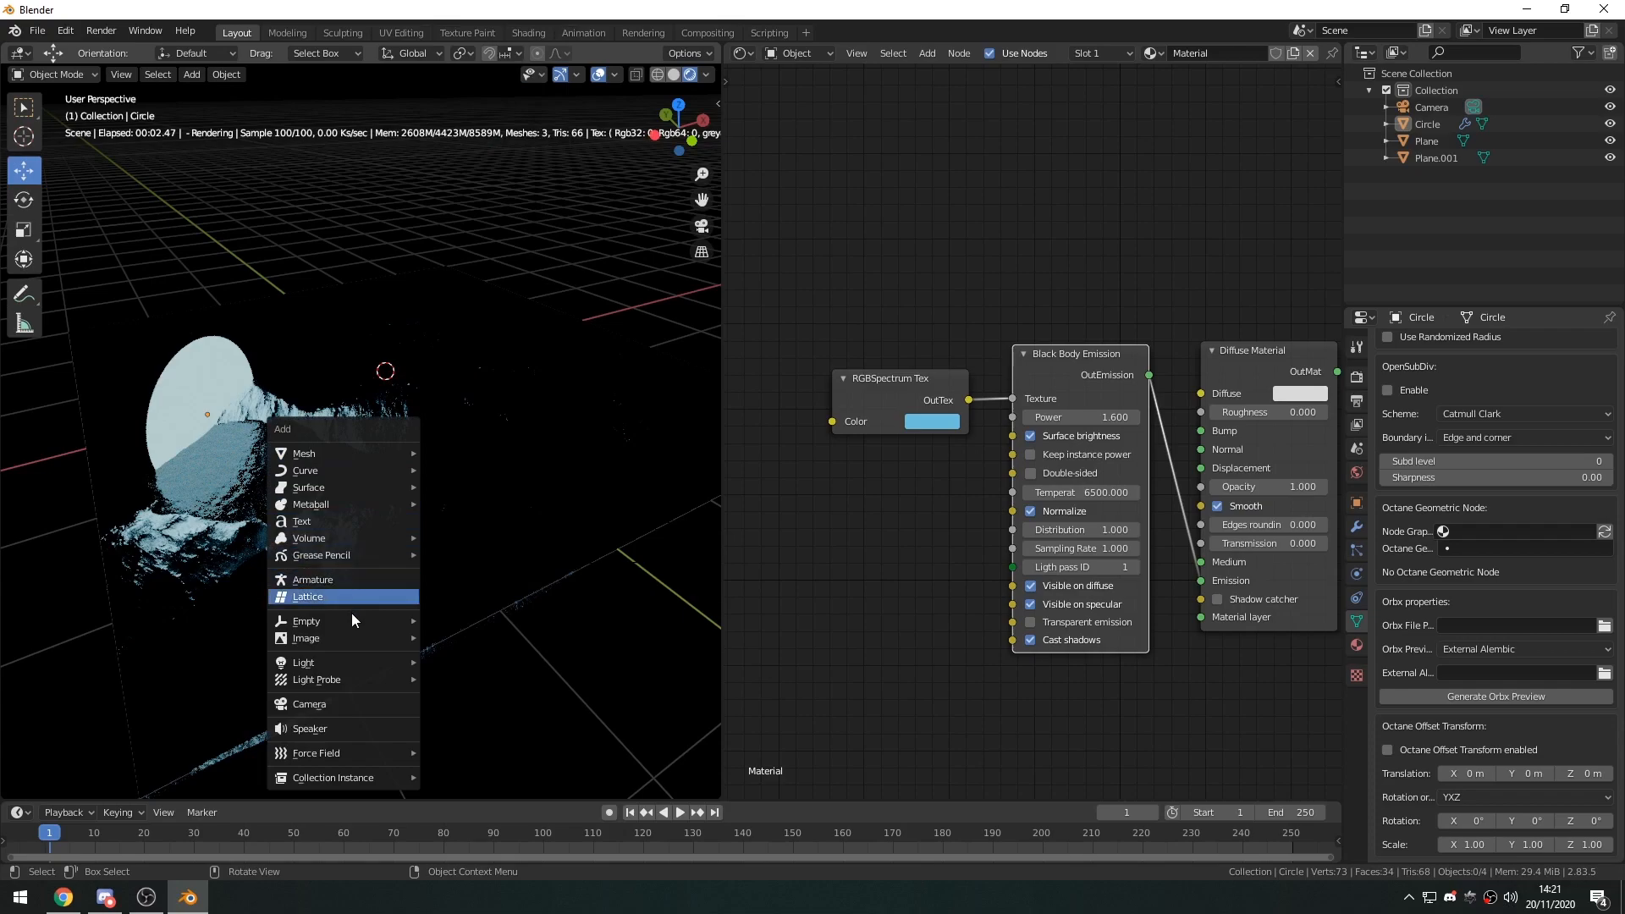
pyautogui.moveTo(334, 661)
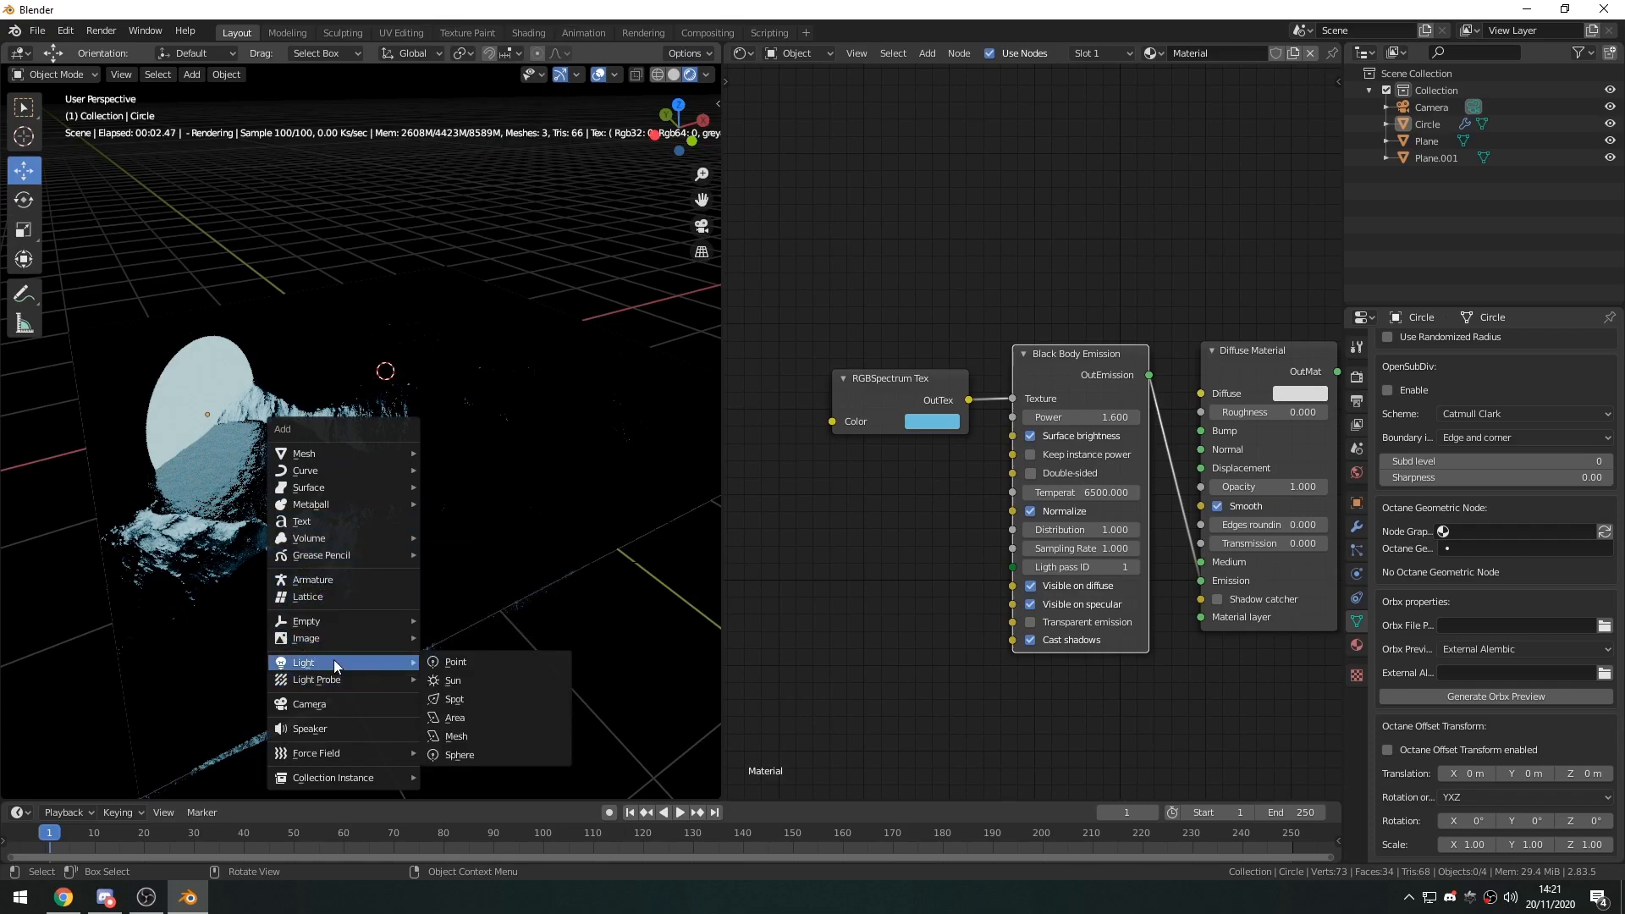
pyautogui.click(465, 736)
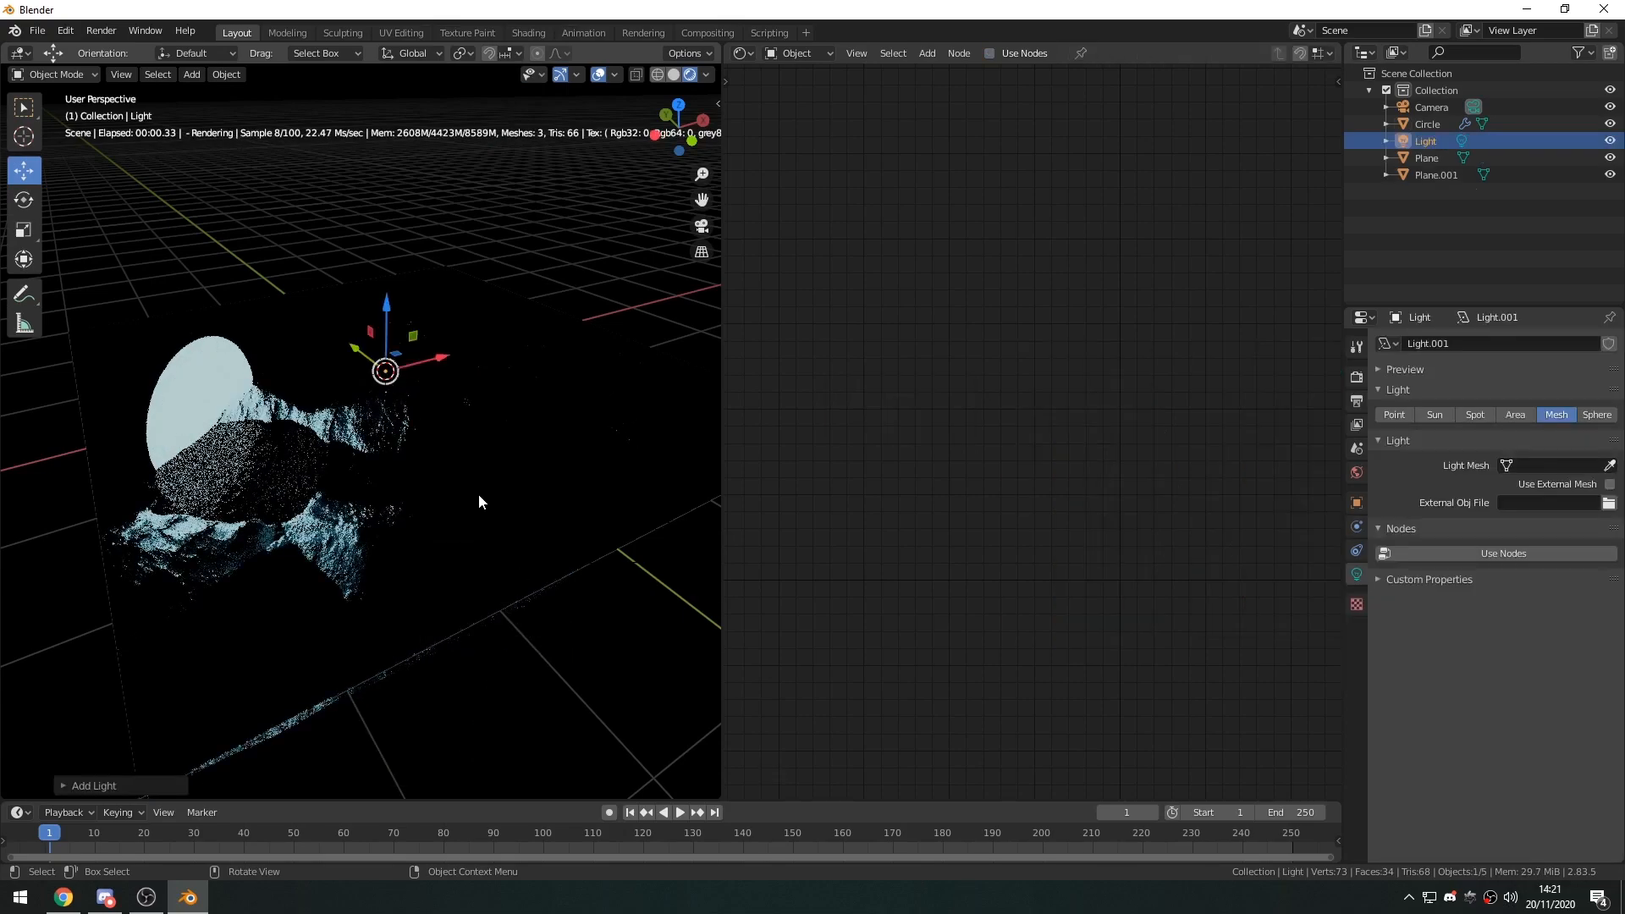
pyautogui.press('g')
pyautogui.press('z')
pyautogui.click(415, 177)
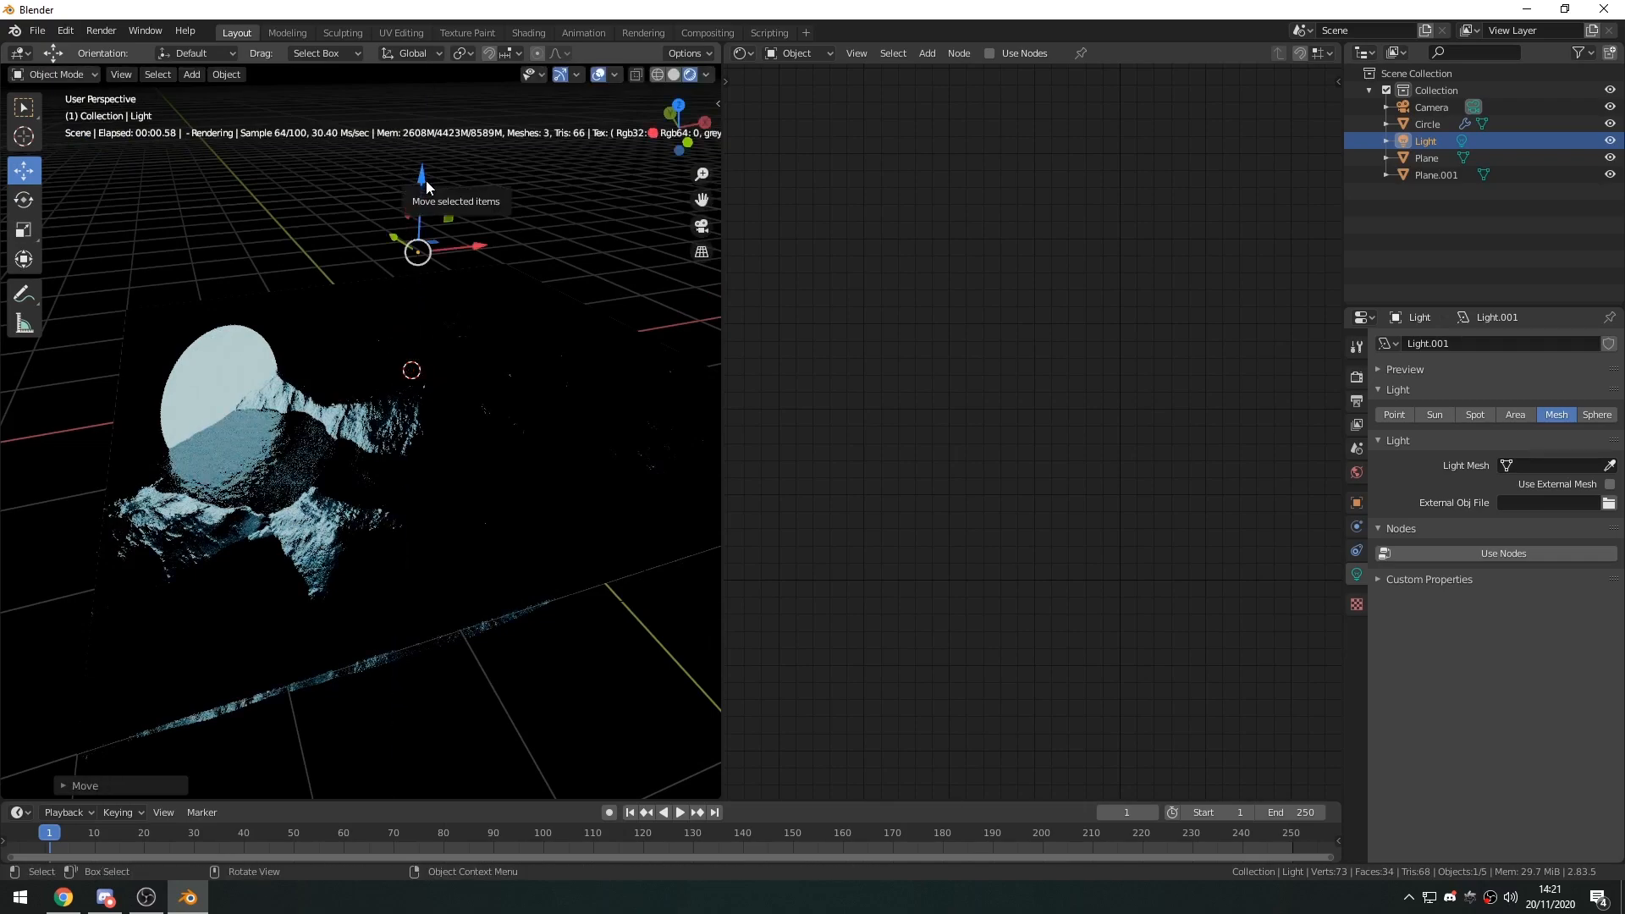
pyautogui.press('Delete')
# Add an area light and raise it vertically above the landscape.
pyautogui.hotkey('shift', 'a')
pyautogui.moveTo(368, 428)
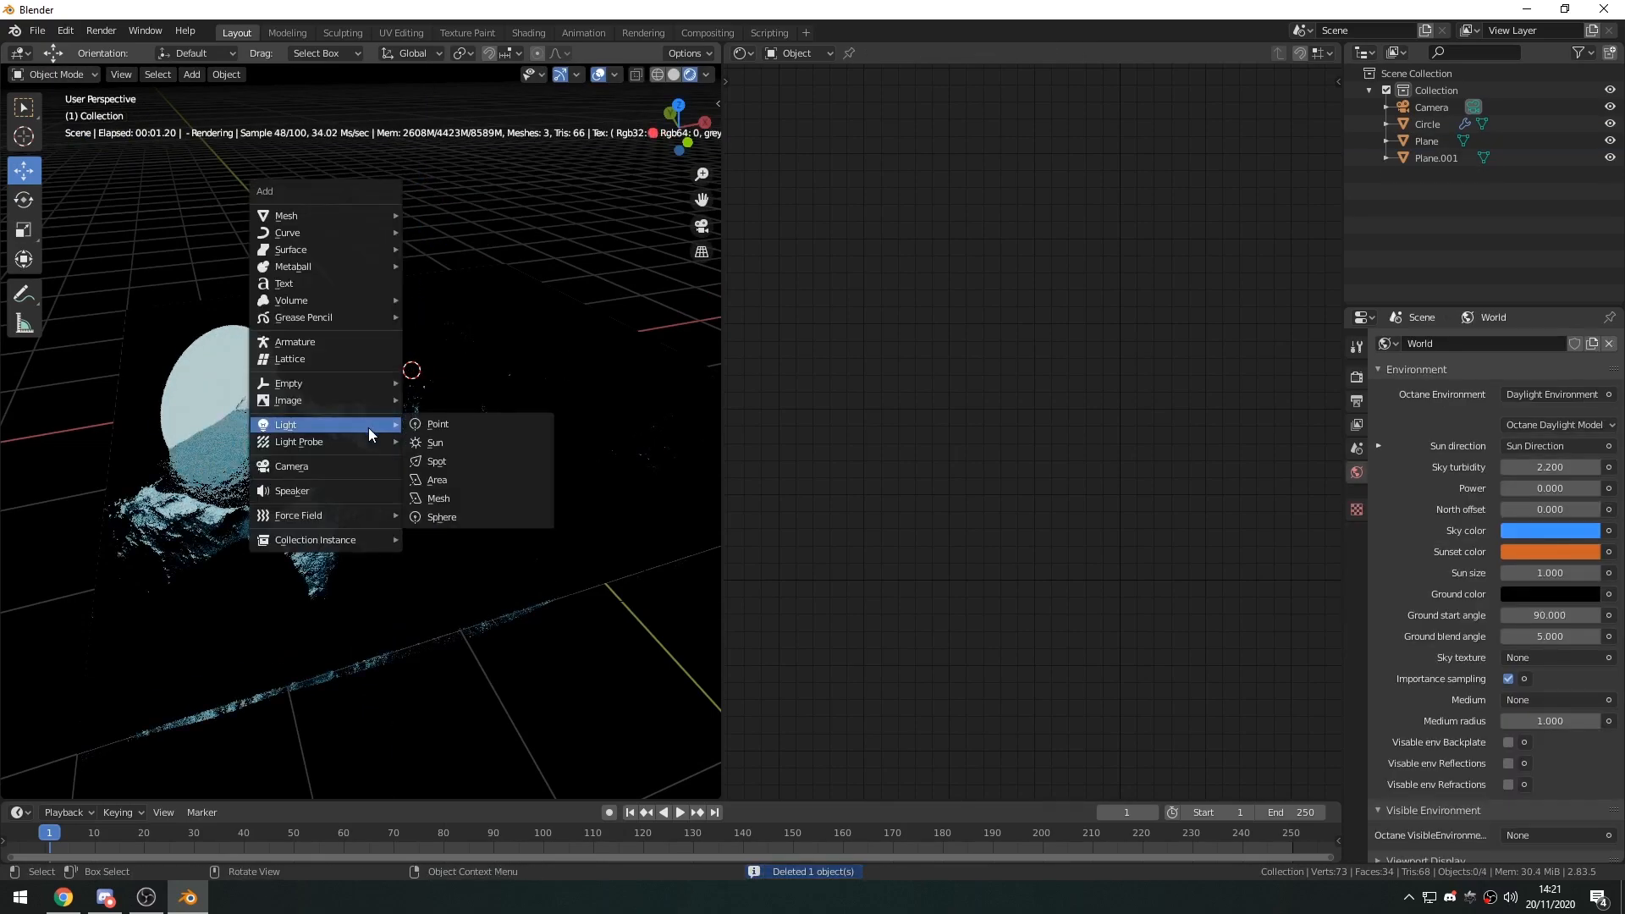
pyautogui.click(436, 479)
pyautogui.press('g')
pyautogui.press('z')
pyautogui.click(451, 211)
pyautogui.moveTo(451, 211); pyautogui.dragTo(495, 370, button='middle')
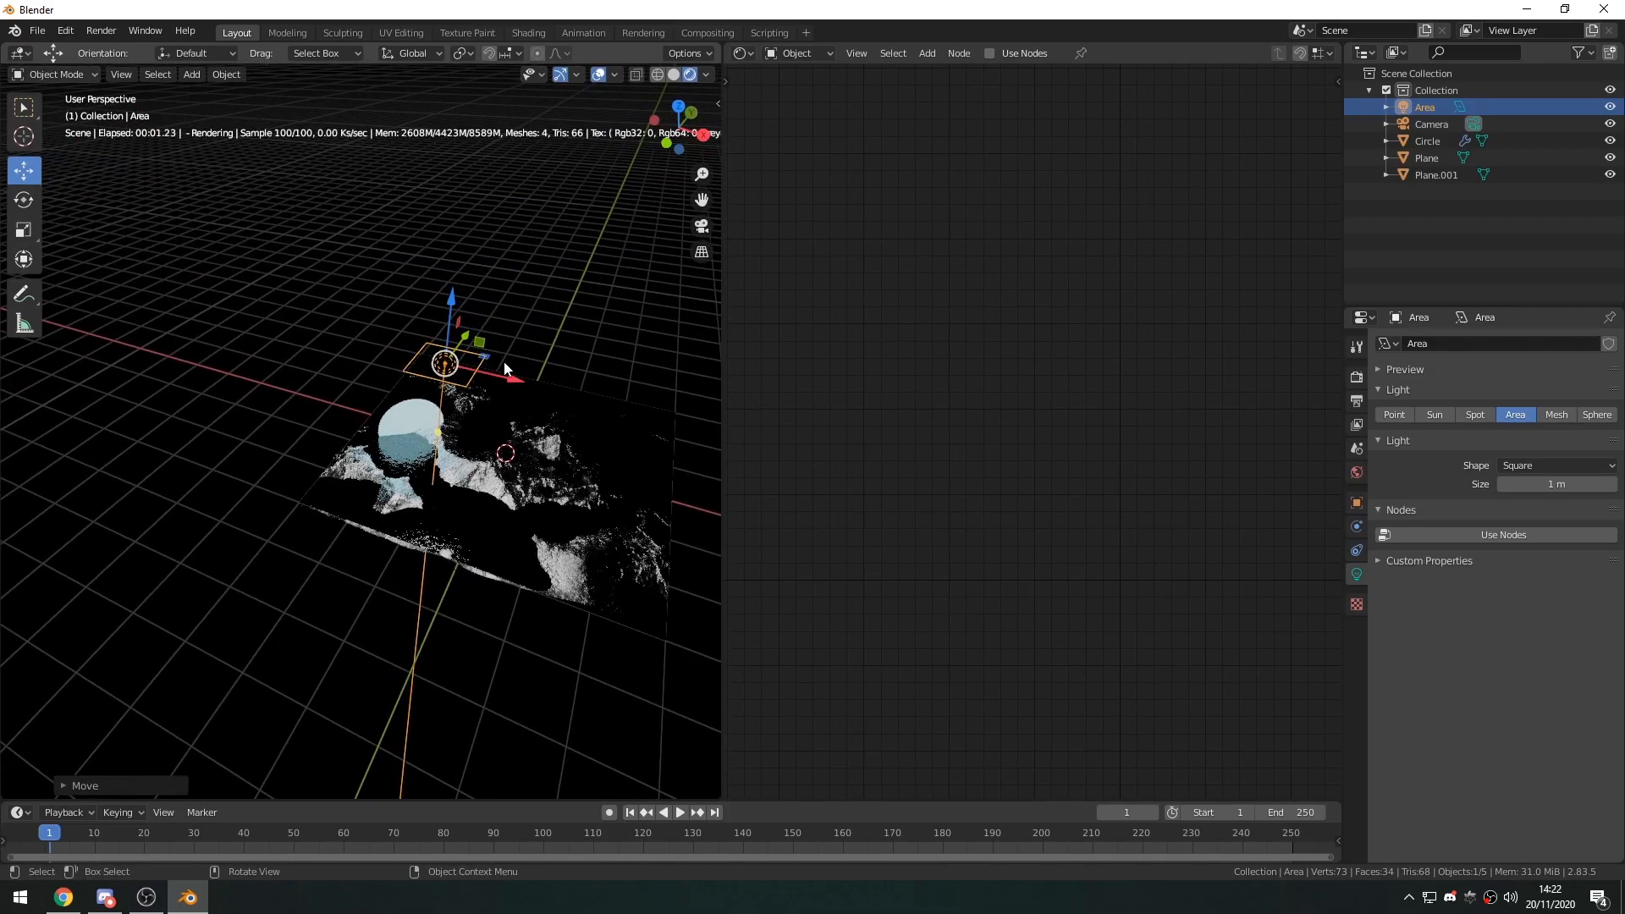
pyautogui.press('KP_0')
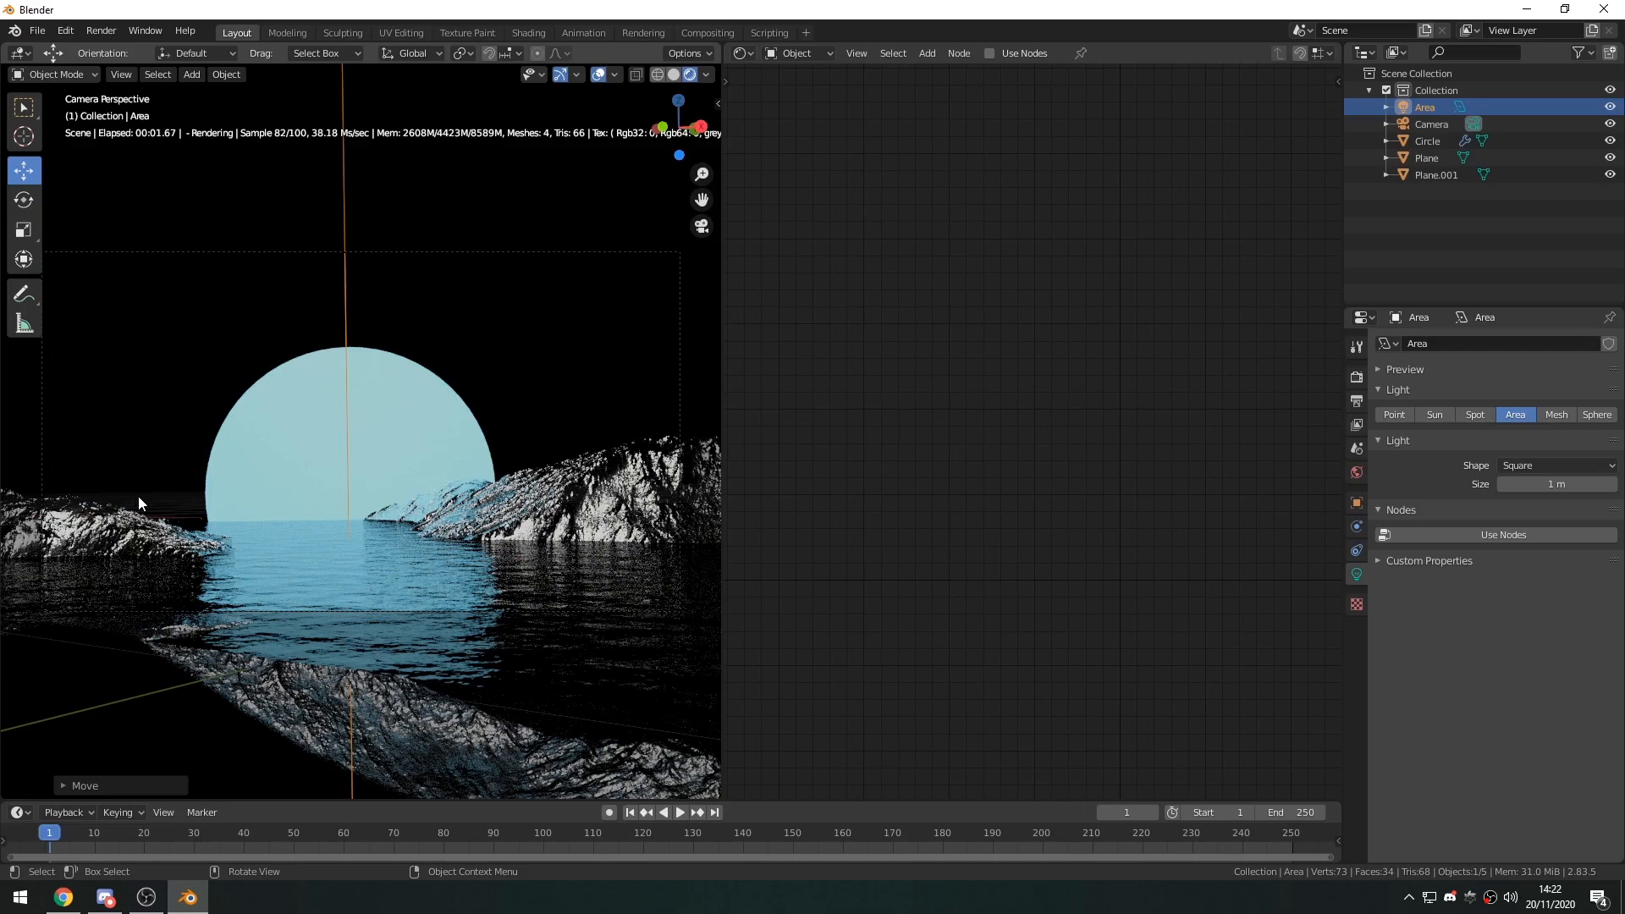
# Move the area light out to the side of the glowing circle and tilt it toward the mountains.
pyautogui.moveTo(376, 518); pyautogui.dragTo(361, 464, button='middle')
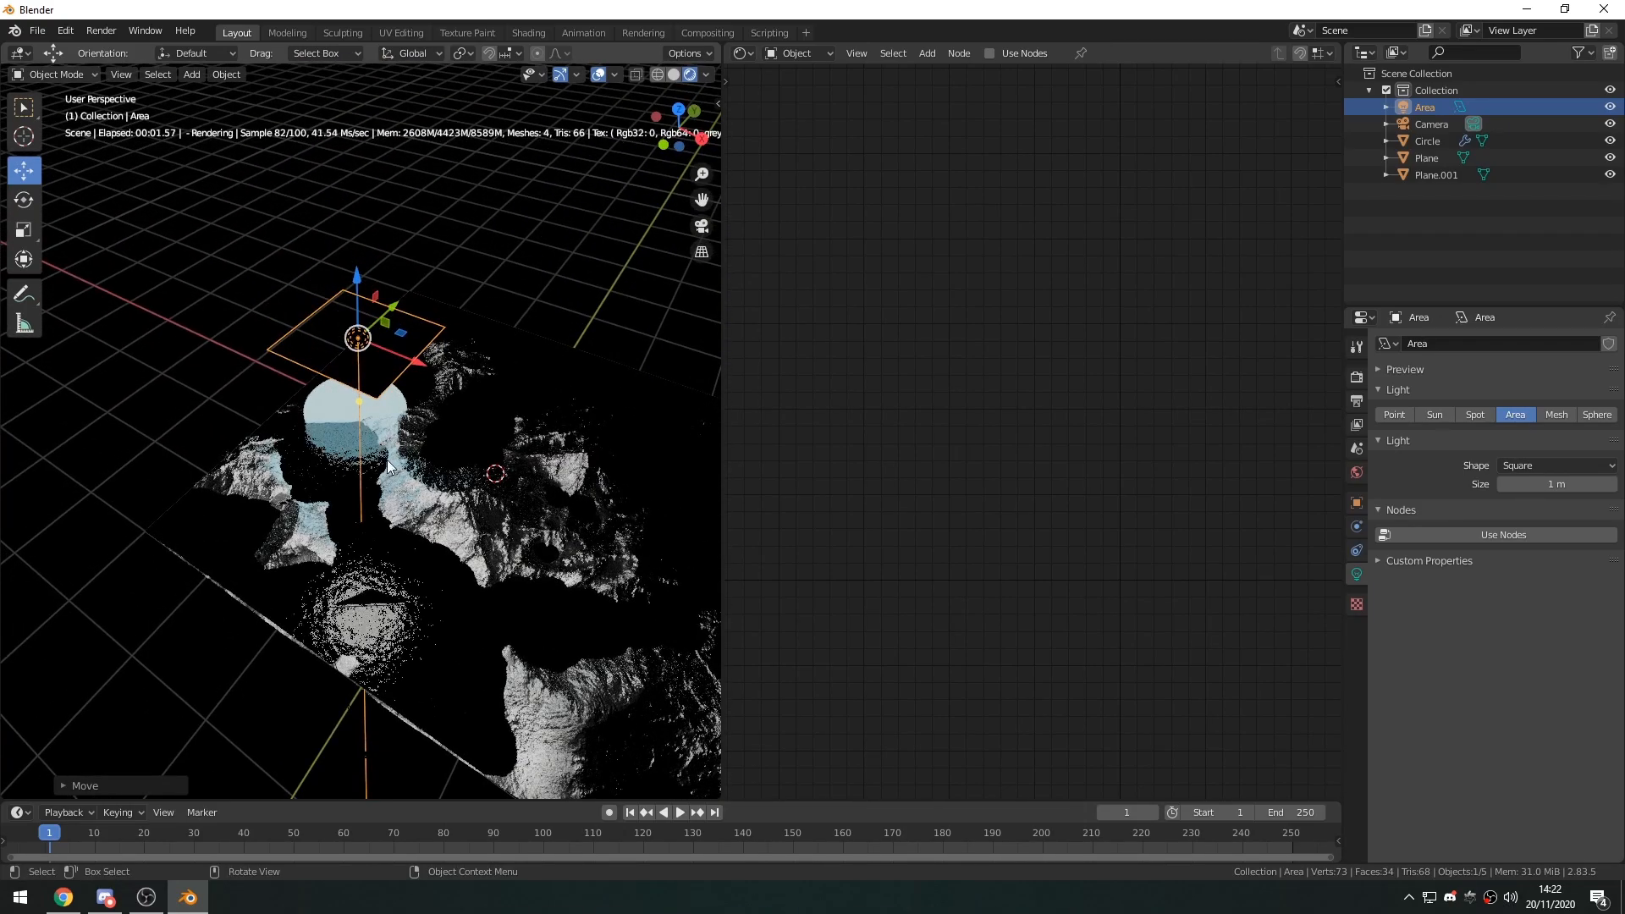
pyautogui.moveTo(406, 337); pyautogui.dragTo(448, 352, button='middle')
pyautogui.press('KP_0')
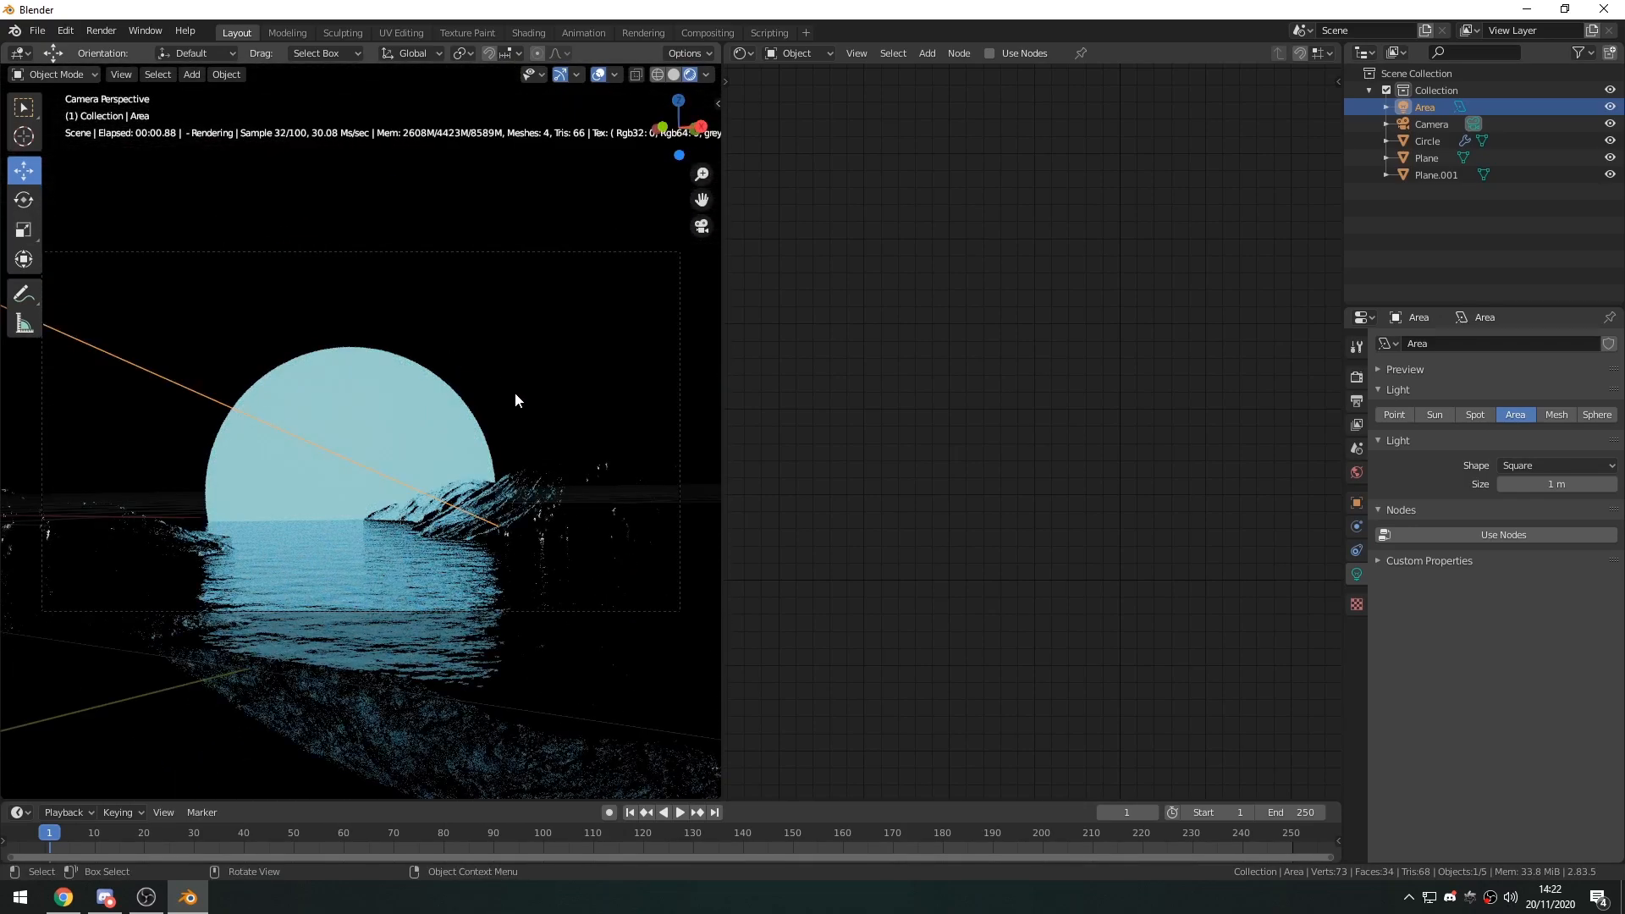
pyautogui.moveTo(271, 532); pyautogui.dragTo(186, 316, button='middle')
pyautogui.moveTo(187, 361); pyautogui.dragTo(489, 476)
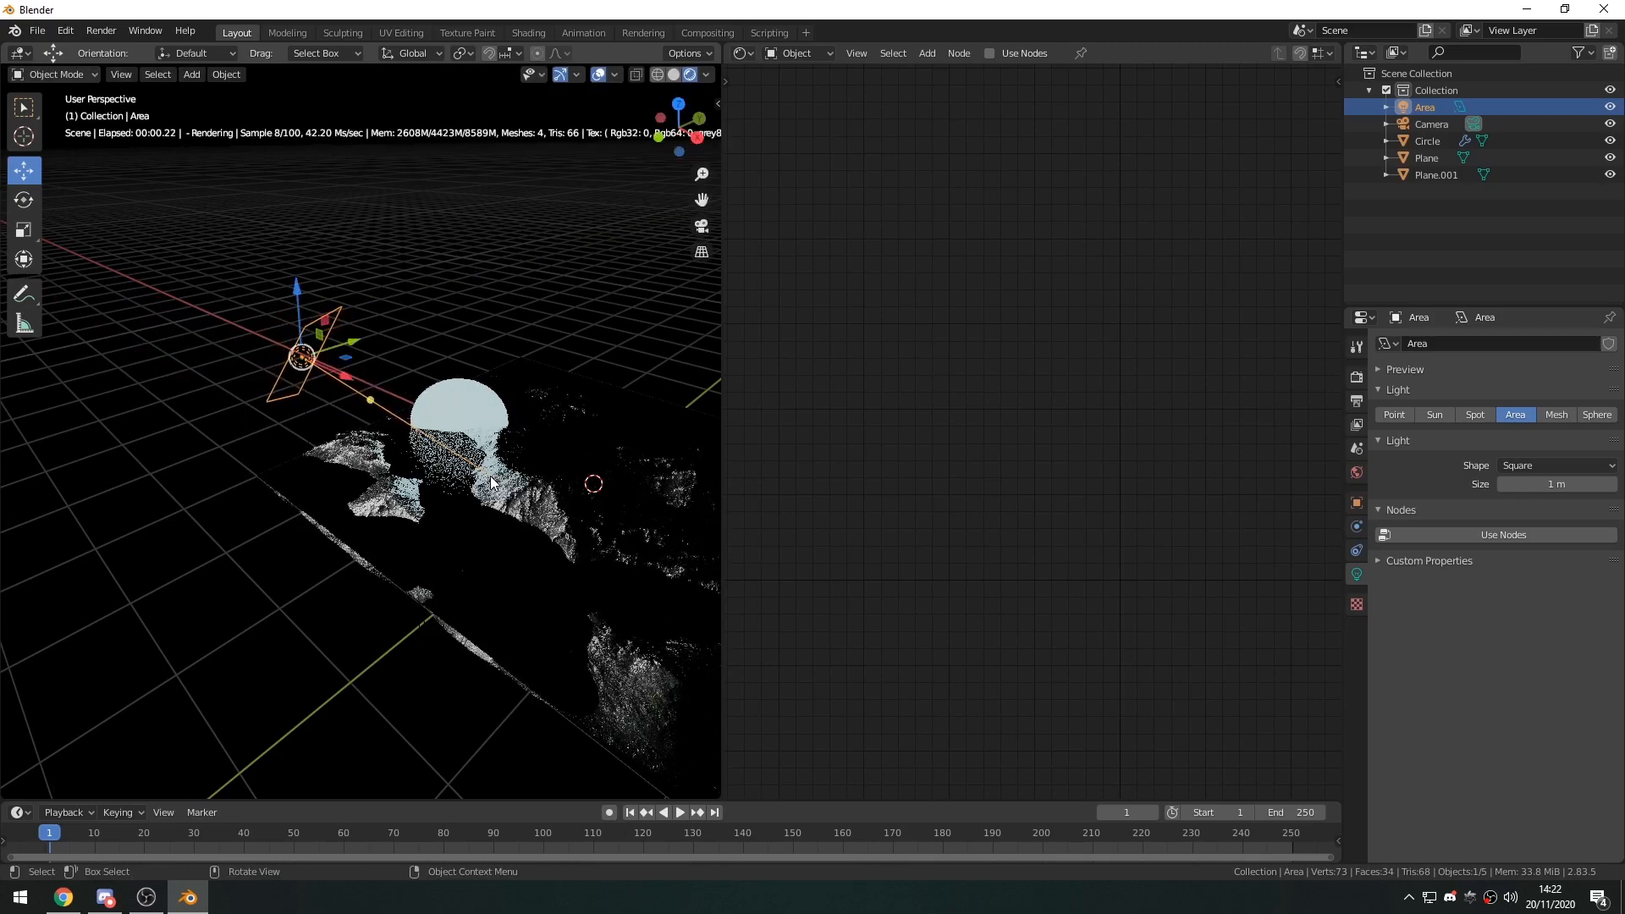
# Reduce the area light's size to 0.39 m and adjust its placement beside the glowing circle.
pyautogui.press('KP_0')
pyautogui.moveTo(471, 471); pyautogui.dragTo(393, 467, button='middle')
pyautogui.click(350, 453)
pyautogui.click(320, 429)
pyautogui.click(306, 424)
pyautogui.click(288, 413)
pyautogui.moveTo(383, 443); pyautogui.dragTo(242, 423)
pyautogui.moveTo(254, 440); pyautogui.dragTo(284, 460, button='middle')
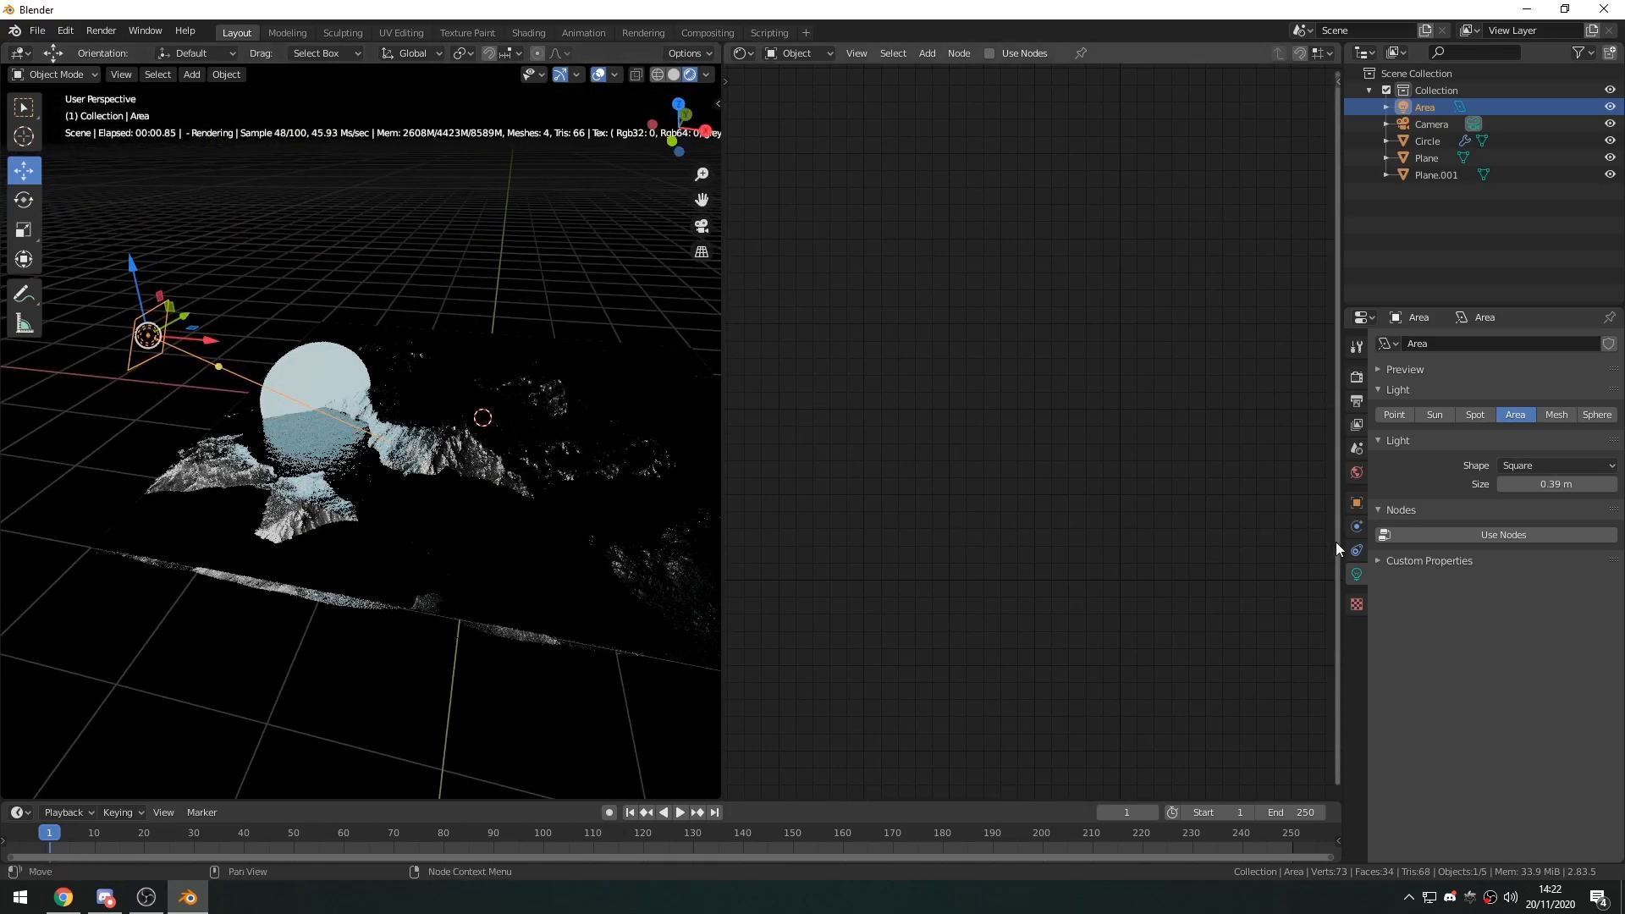
# Enable shader nodes for the area light and arrange its node tree.
pyautogui.click(1485, 534)
pyautogui.moveTo(893, 328); pyautogui.dragTo(985, 331)
pyautogui.moveTo(876, 371); pyautogui.dragTo(906, 373, button='middle')
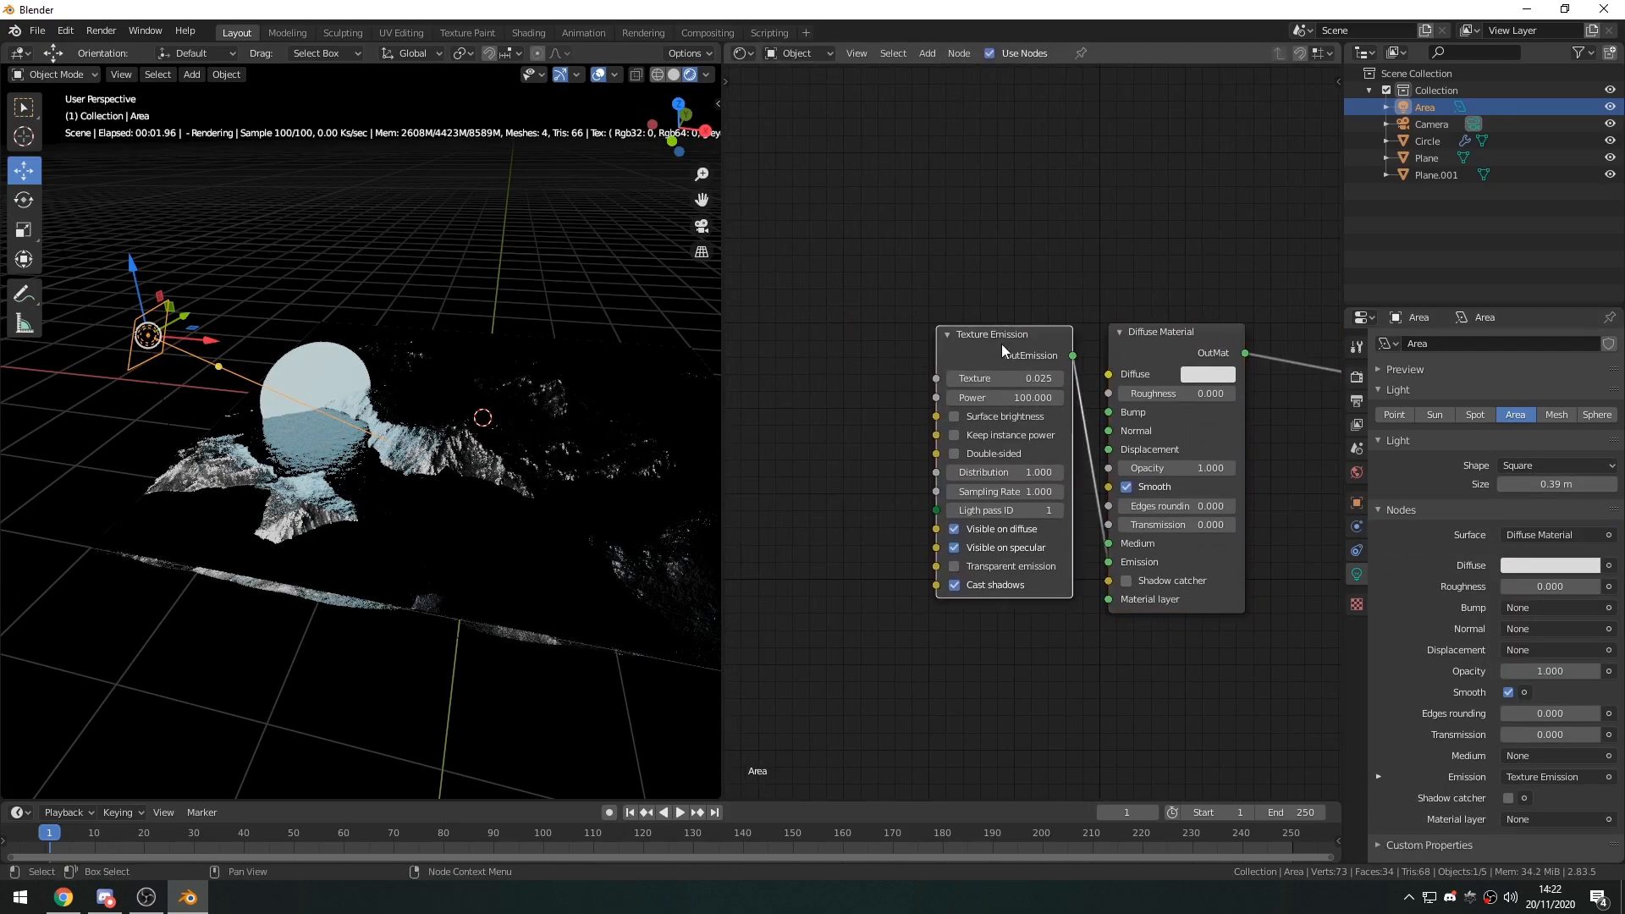
# Replace the area light's Texture Emission node with a Black Body Emission node linked to the Diffuse Material's Emission input.
pyautogui.press('x')
pyautogui.hotkey('shift', 'a')
pyautogui.click(1002, 344)
pyautogui.write('blac')
pyautogui.press('Return')
pyautogui.click(1022, 355)
pyautogui.moveTo(1114, 564); pyautogui.dragTo(1109, 563)
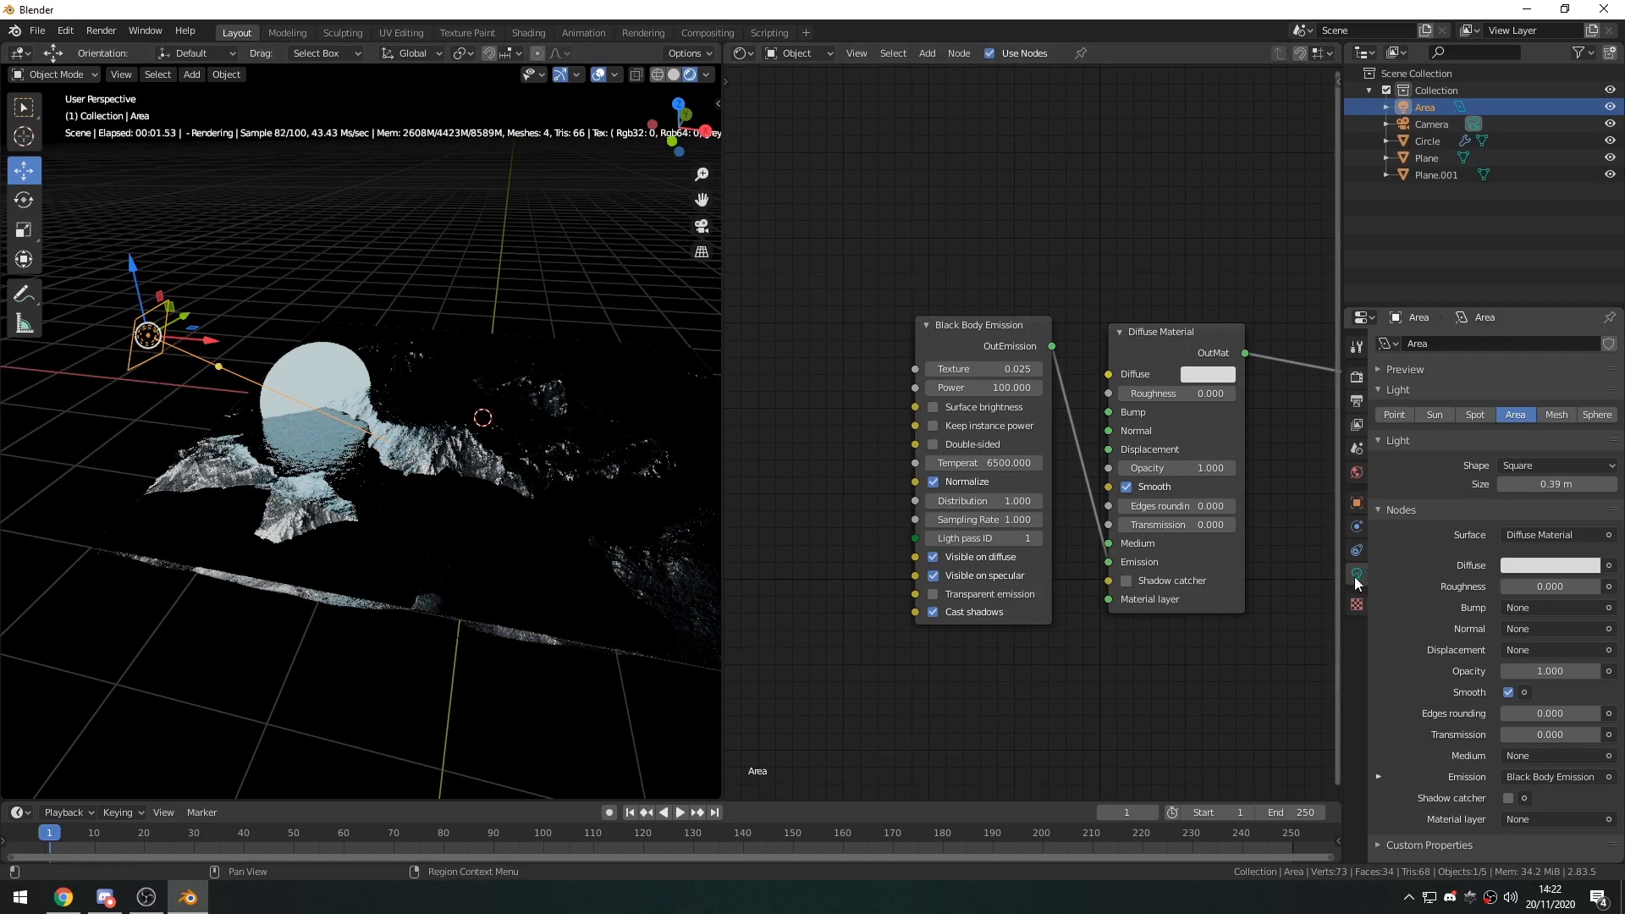
# Add an RGBSpectrum Tex node to the area light and connect it to the Black Body Emission node's Texture input.
pyautogui.moveTo(1060, 387); pyautogui.dragTo(1034, 389, button='middle')
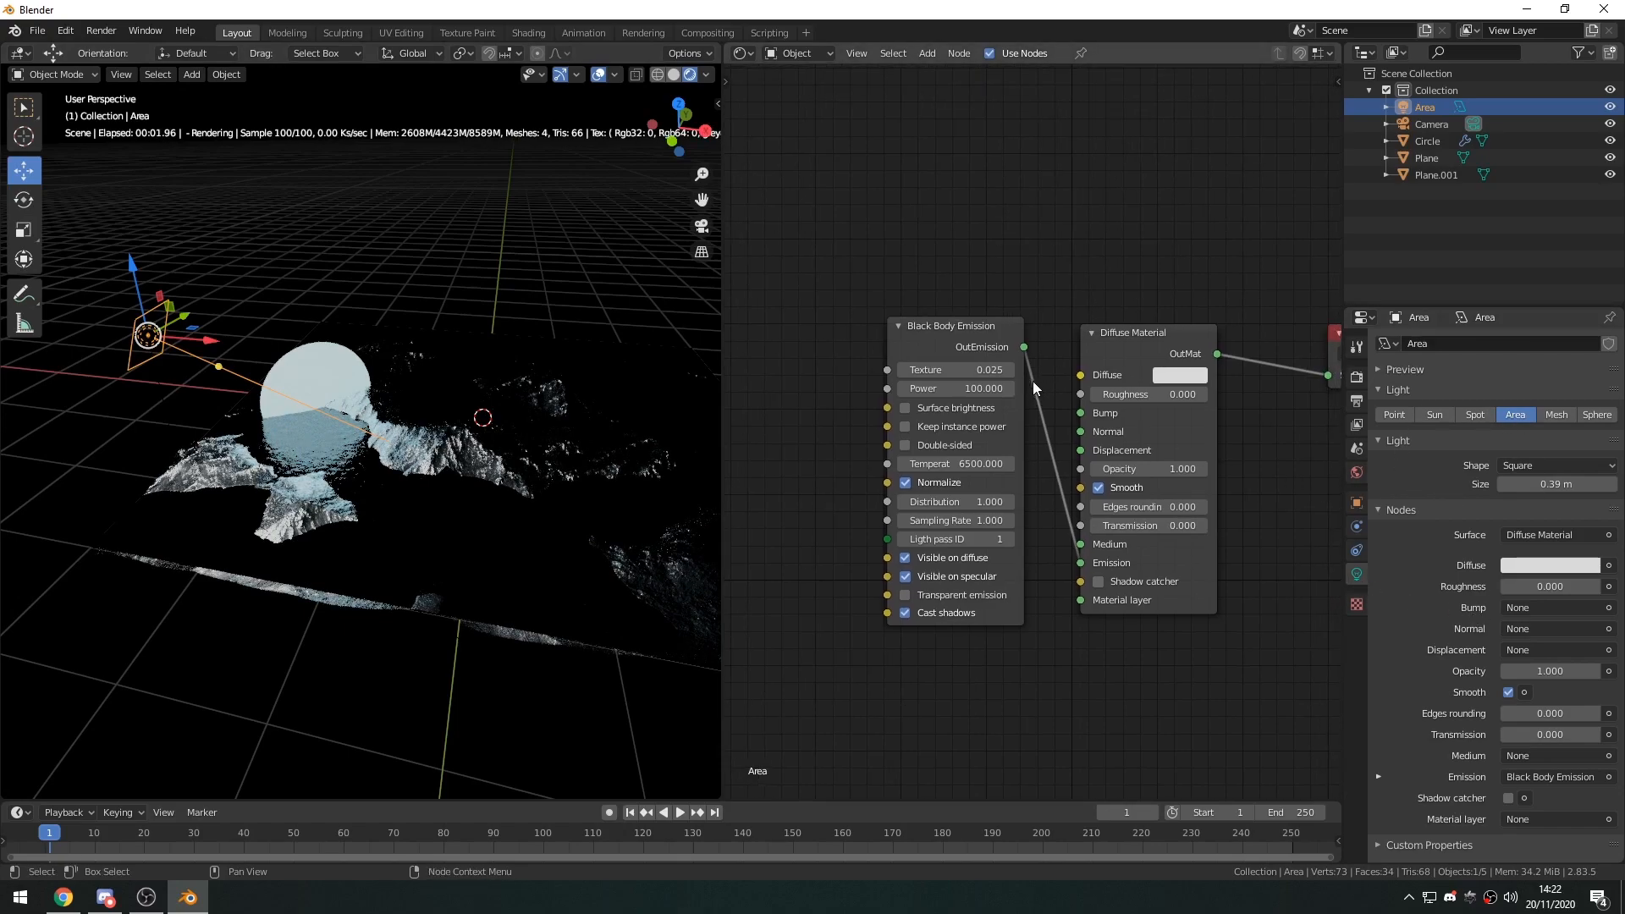
pyautogui.moveTo(962, 335); pyautogui.dragTo(967, 342)
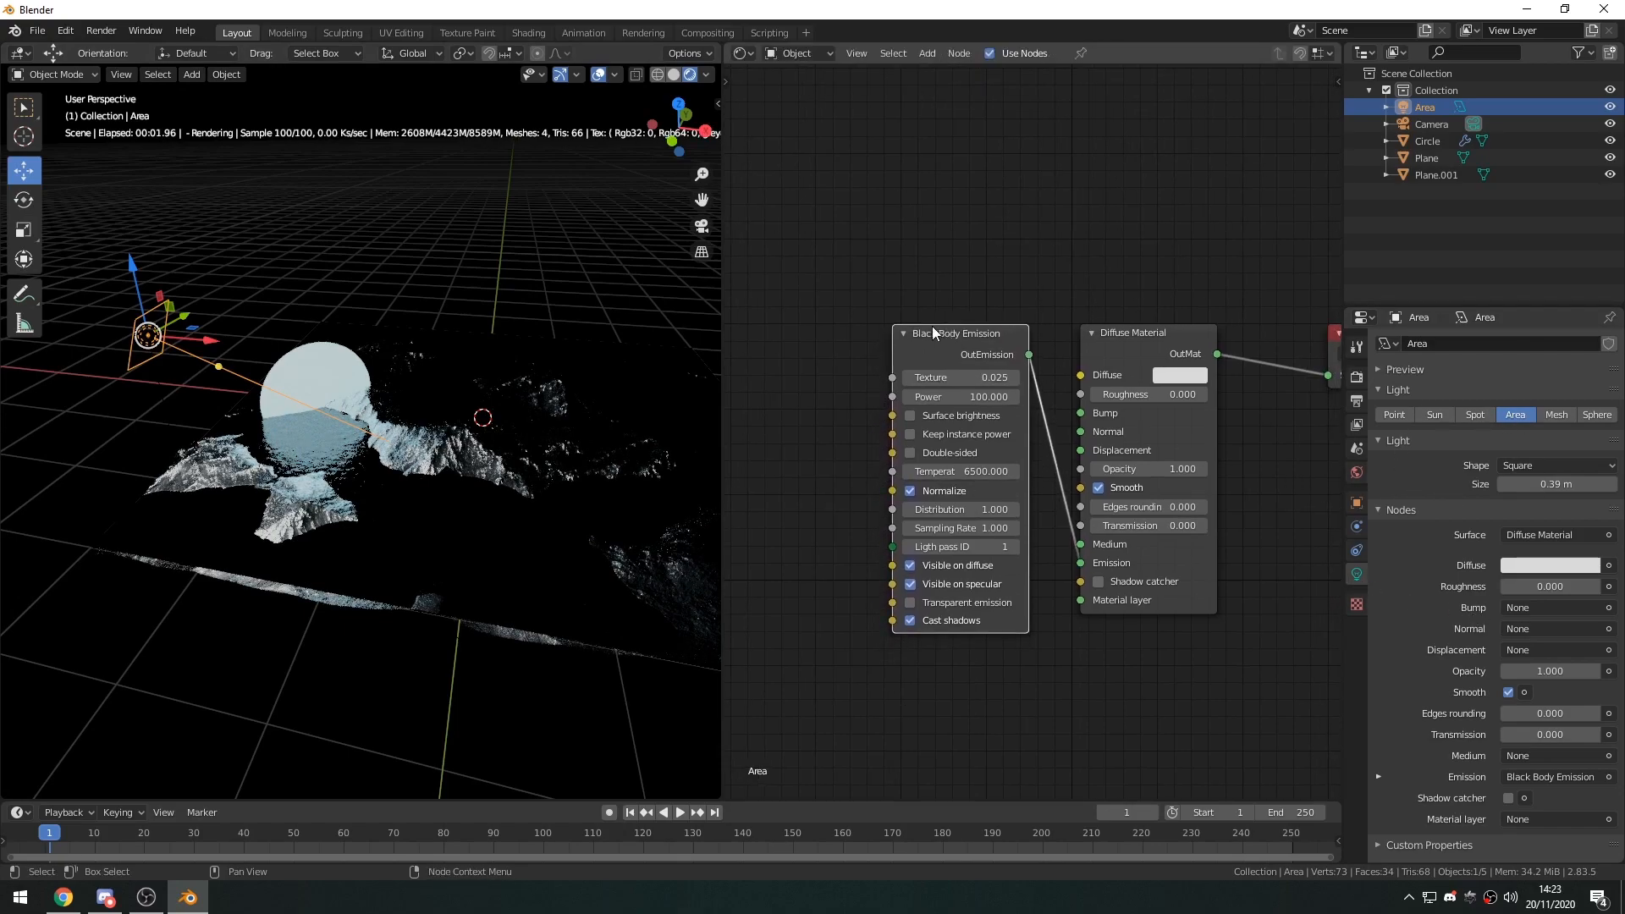
pyautogui.moveTo(892, 392); pyautogui.dragTo(1024, 388, button='middle')
pyautogui.hotkey('shift', 'a')
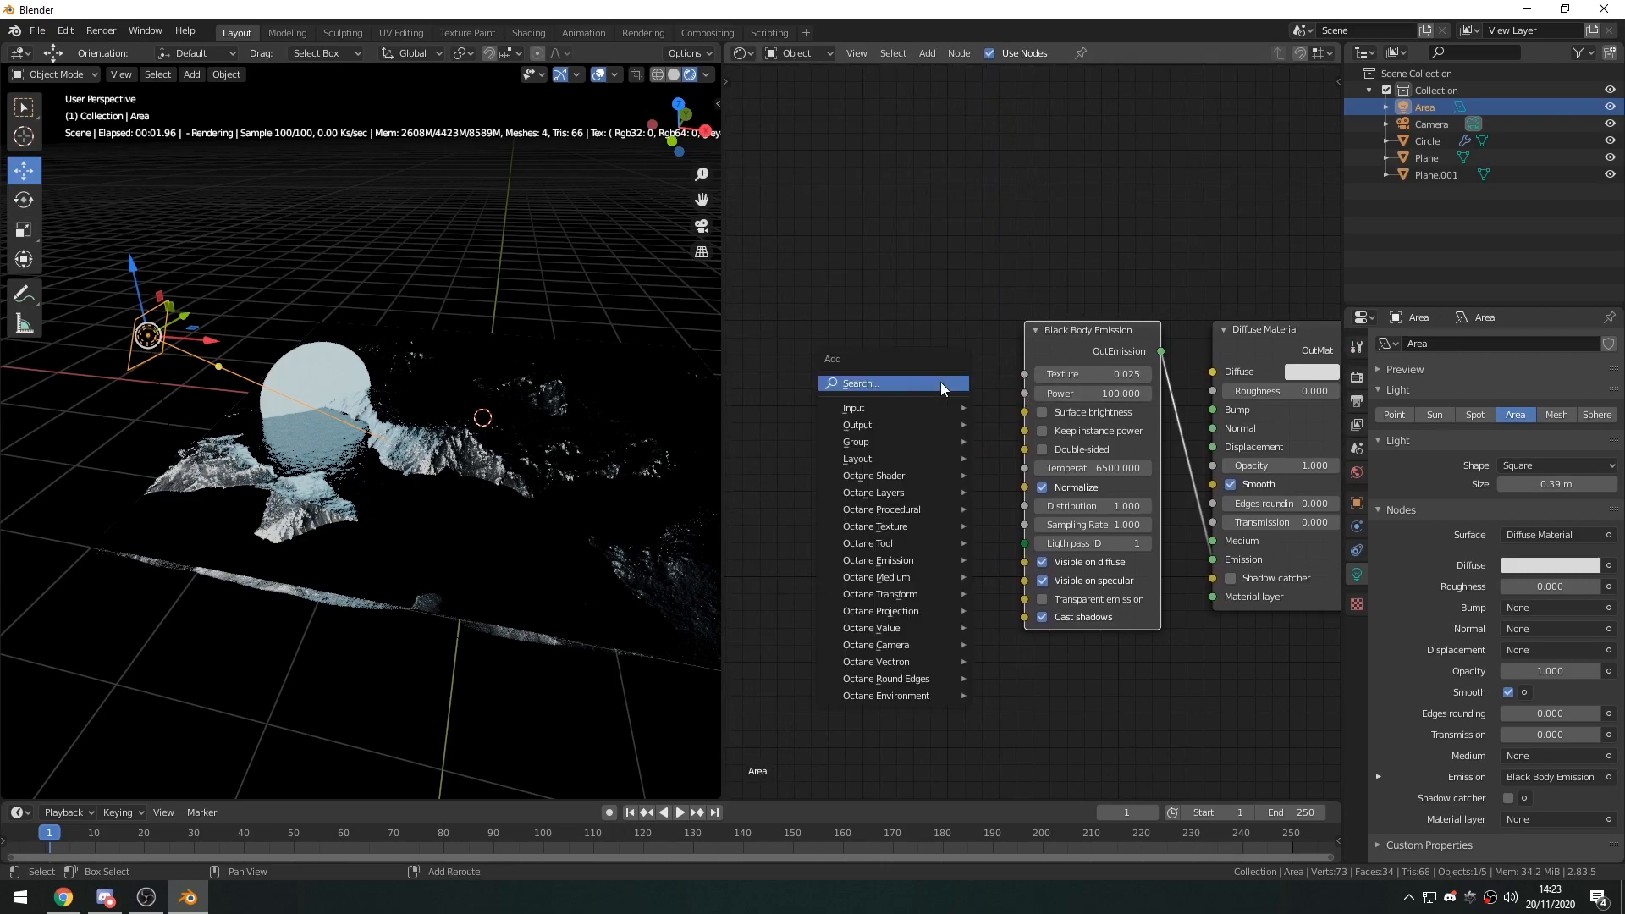
pyautogui.click(942, 383)
pyautogui.write('rgb')
pyautogui.press('Return')
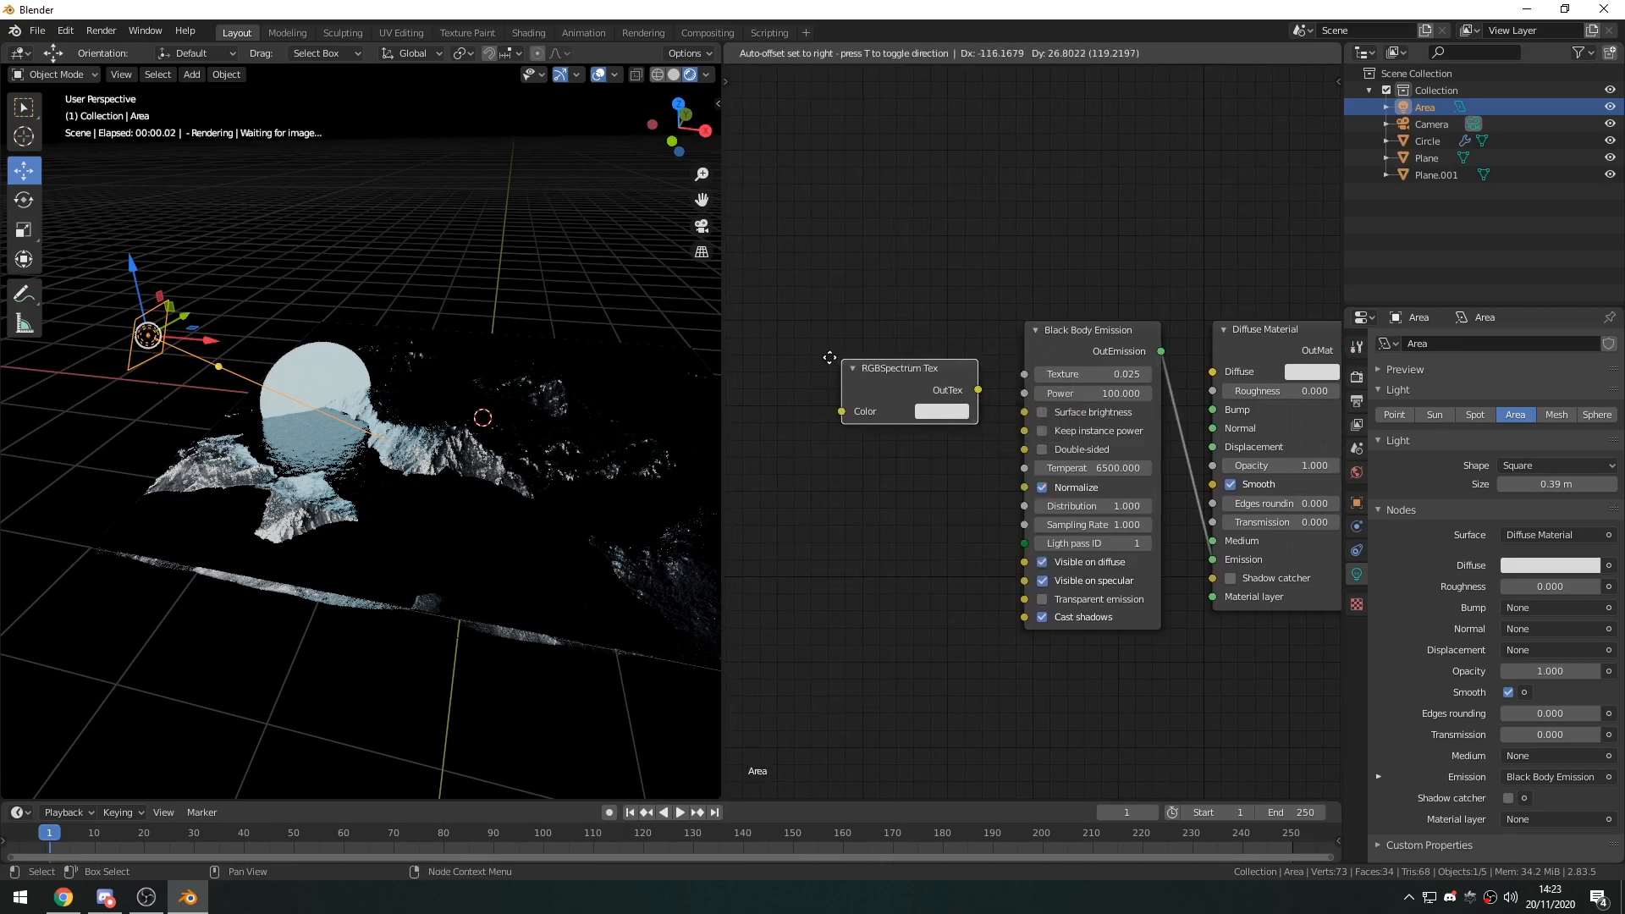
pyautogui.click(800, 354)
pyautogui.moveTo(1020, 381); pyautogui.dragTo(1022, 379)
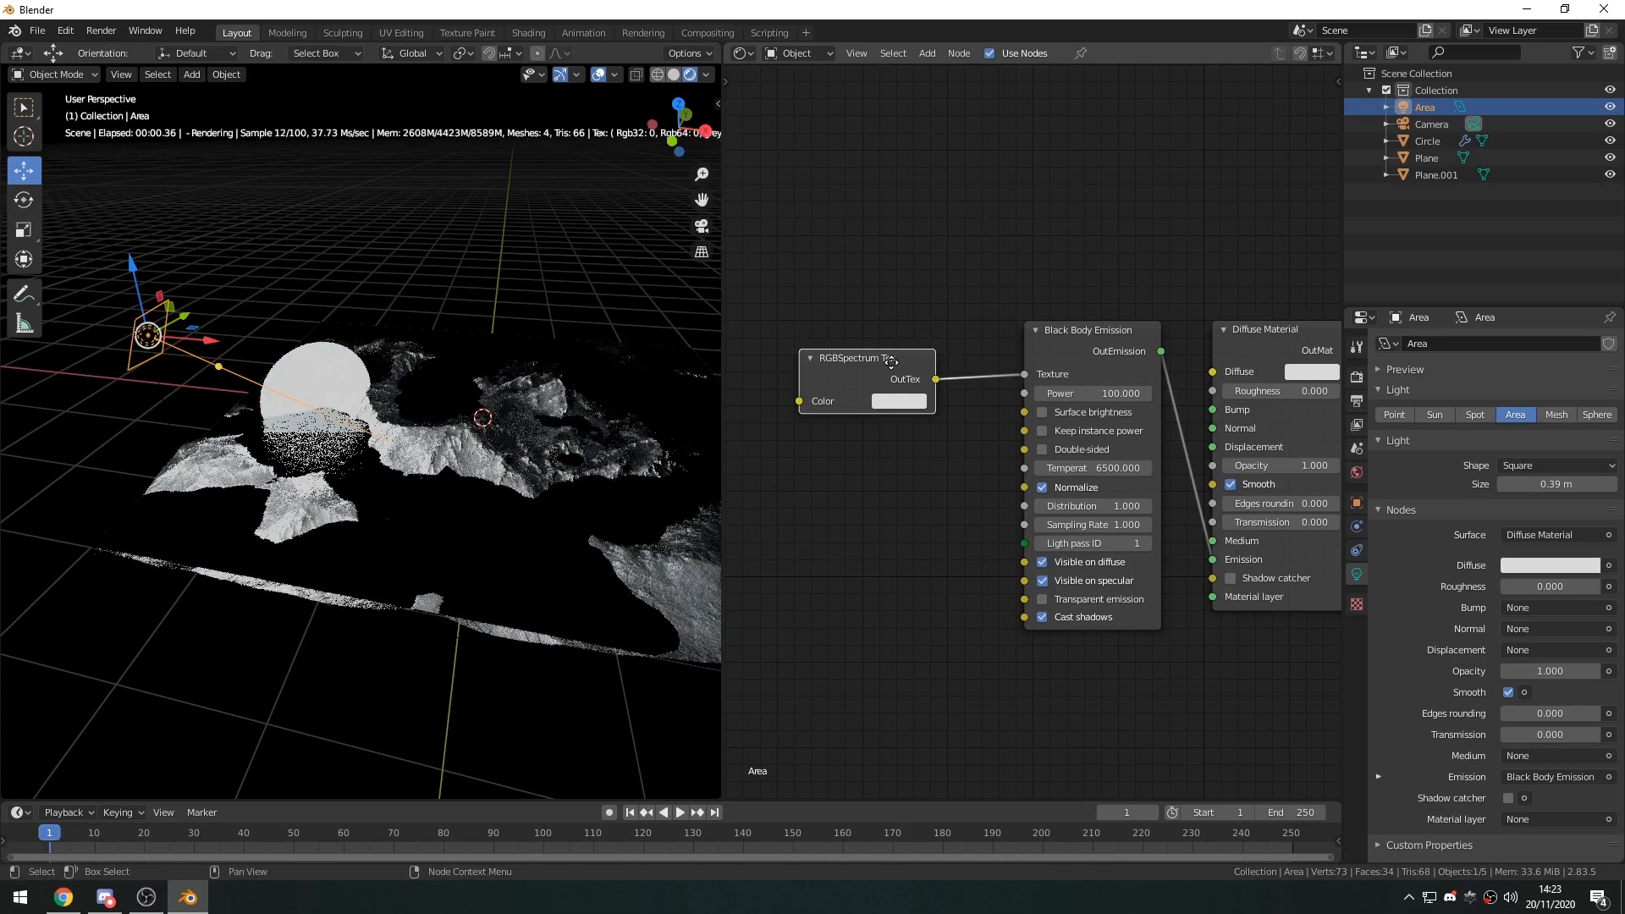
# Set the area light's RGBSpectrum Tex color to cyan-blue with hue 0.524, saturation 0.824 and value 0.854.
pyautogui.moveTo(887, 368); pyautogui.dragTo(920, 358)
pyautogui.click(932, 392)
pyautogui.moveTo(982, 192); pyautogui.dragTo(985, 158)
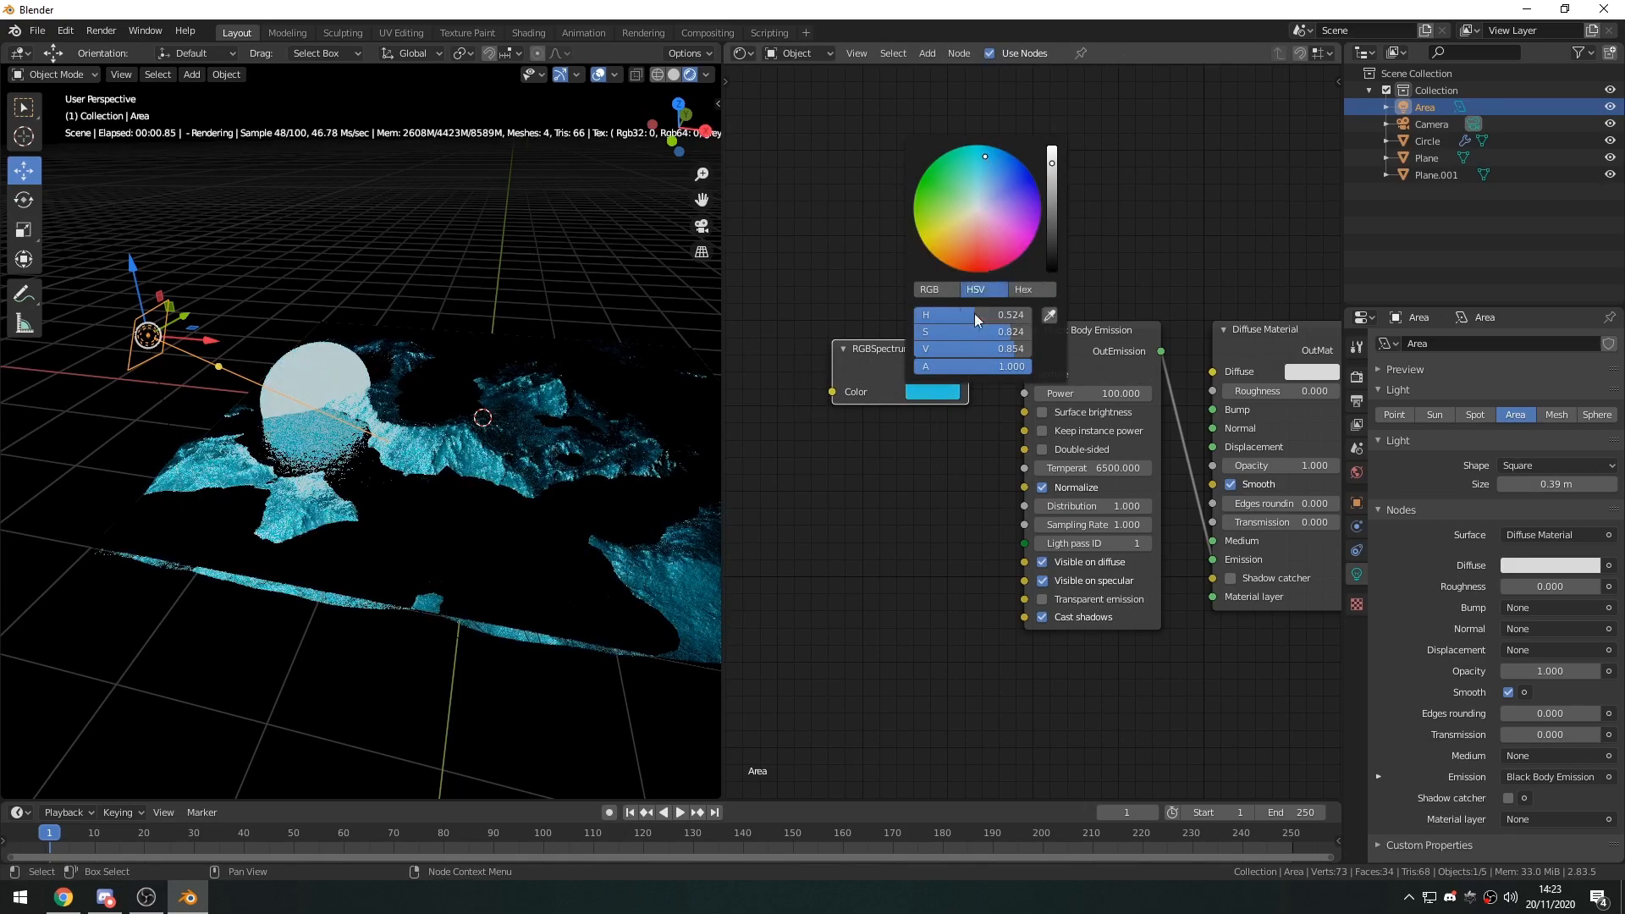
# Replace the area light's RGBSpectrum Tex node with a copy of the circle material's, linked to the Black Body Emission node's Texture input.
pyautogui.click(318, 381)
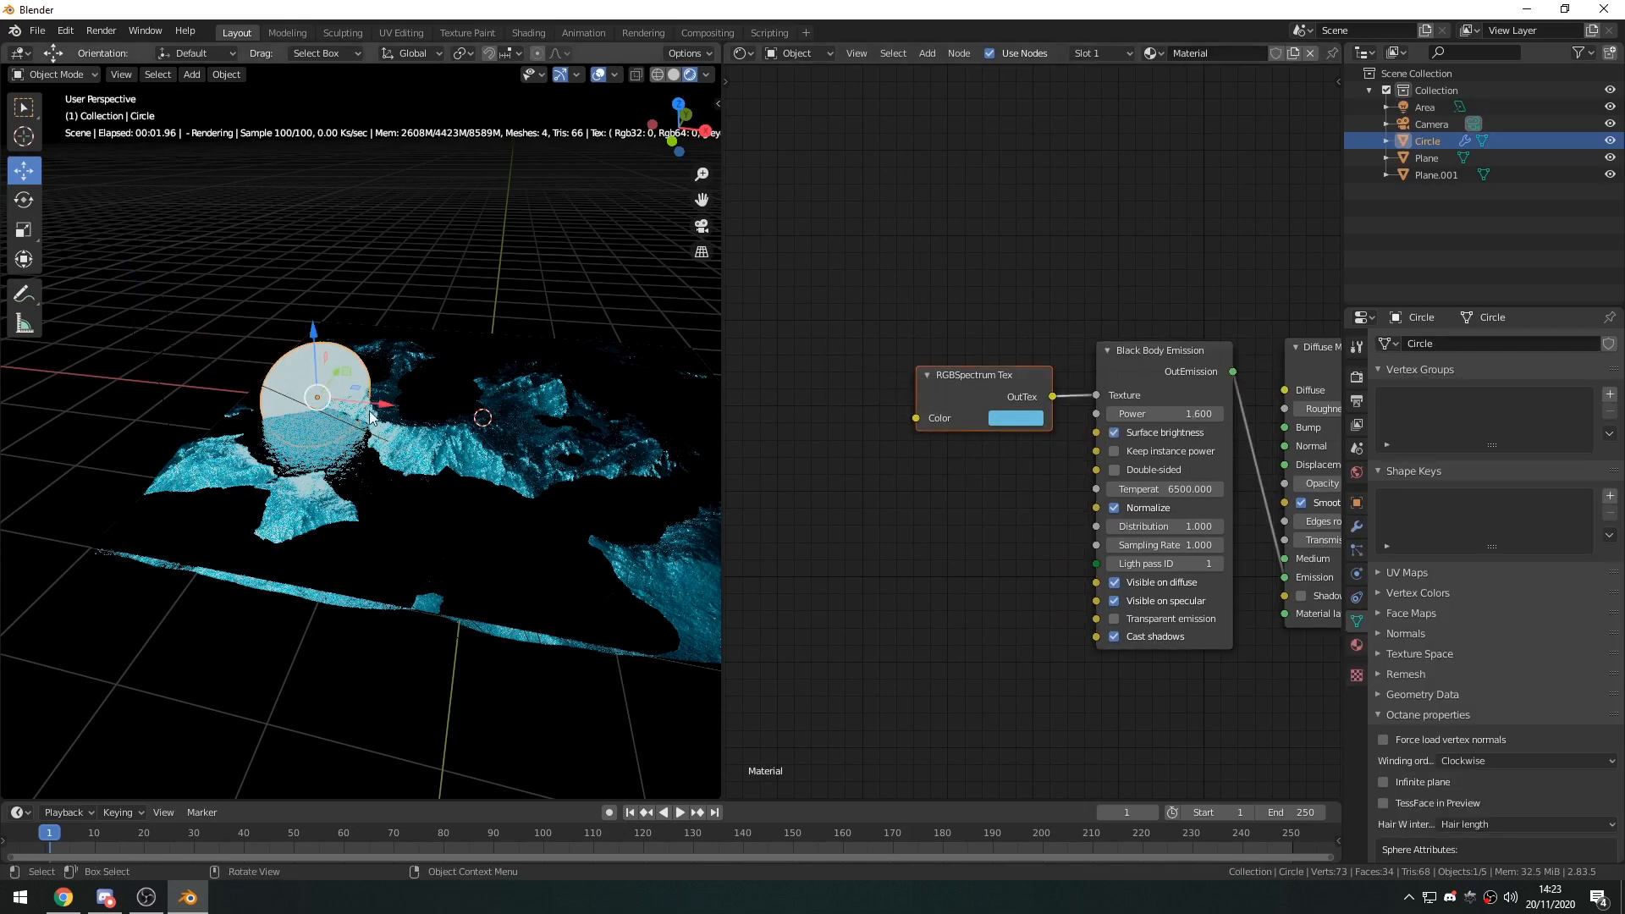
pyautogui.click(219, 369)
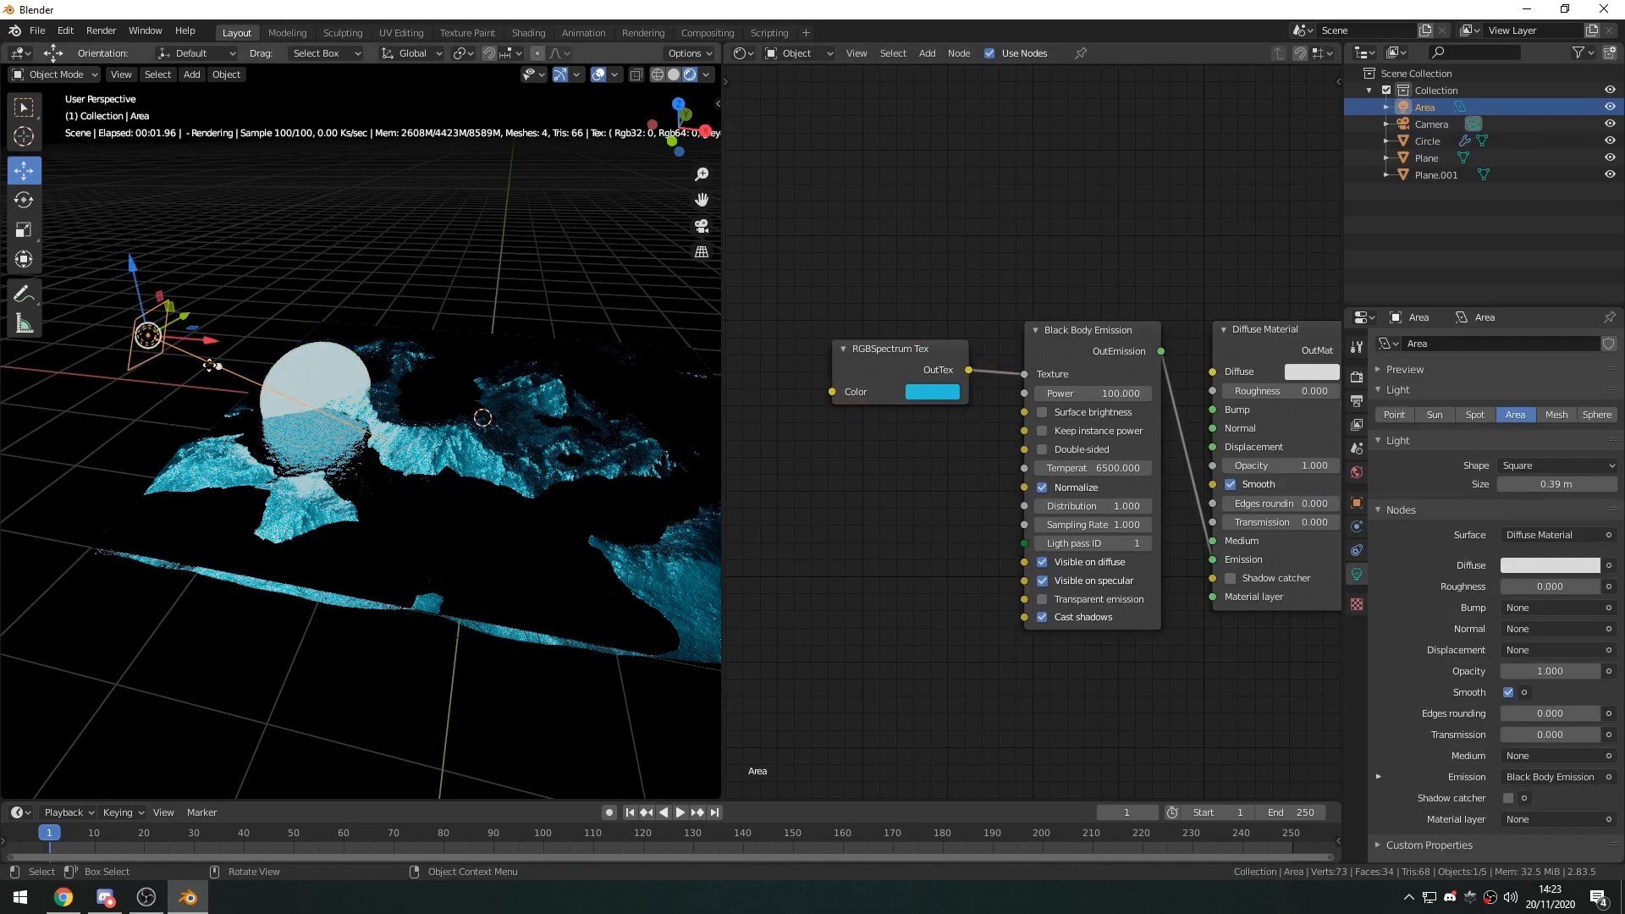
pyautogui.hotkey('shift', 'd')
pyautogui.click(872, 460)
pyautogui.moveTo(881, 320); pyautogui.dragTo(922, 402)
pyautogui.press('x')
pyautogui.moveTo(939, 477); pyautogui.dragTo(1016, 386)
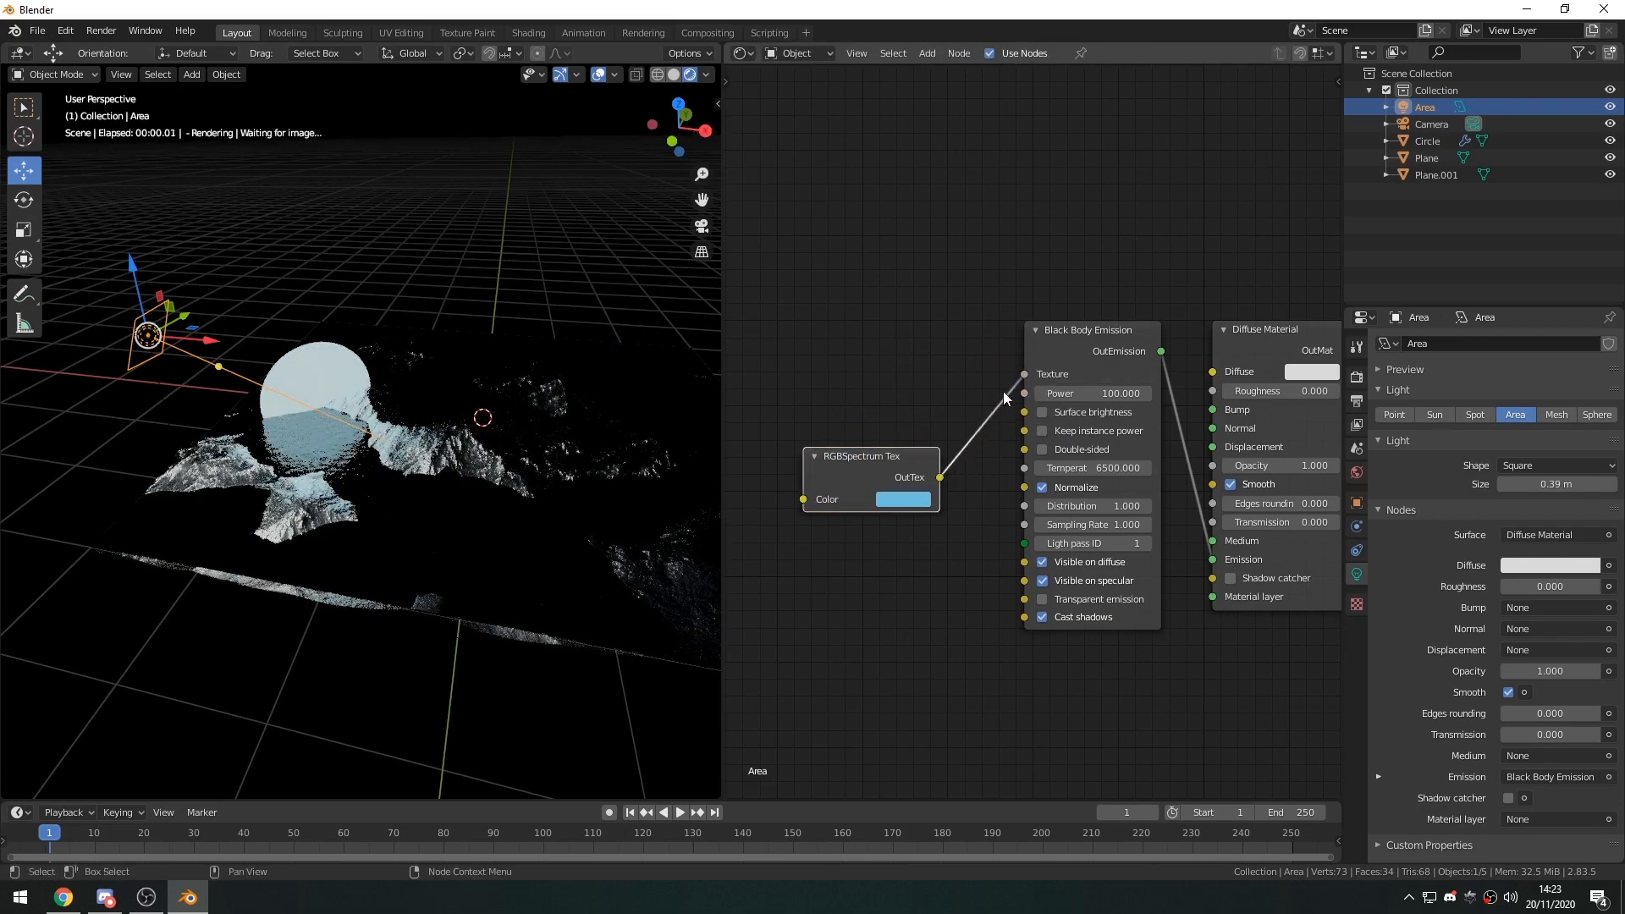
pyautogui.moveTo(861, 456); pyautogui.dragTo(879, 355)
# Set the area light's Black Body Emission power to 1.201 while viewing through the camera, and hide the viewport overlays.
pyautogui.moveTo(423, 419); pyautogui.dragTo(450, 415, button='middle')
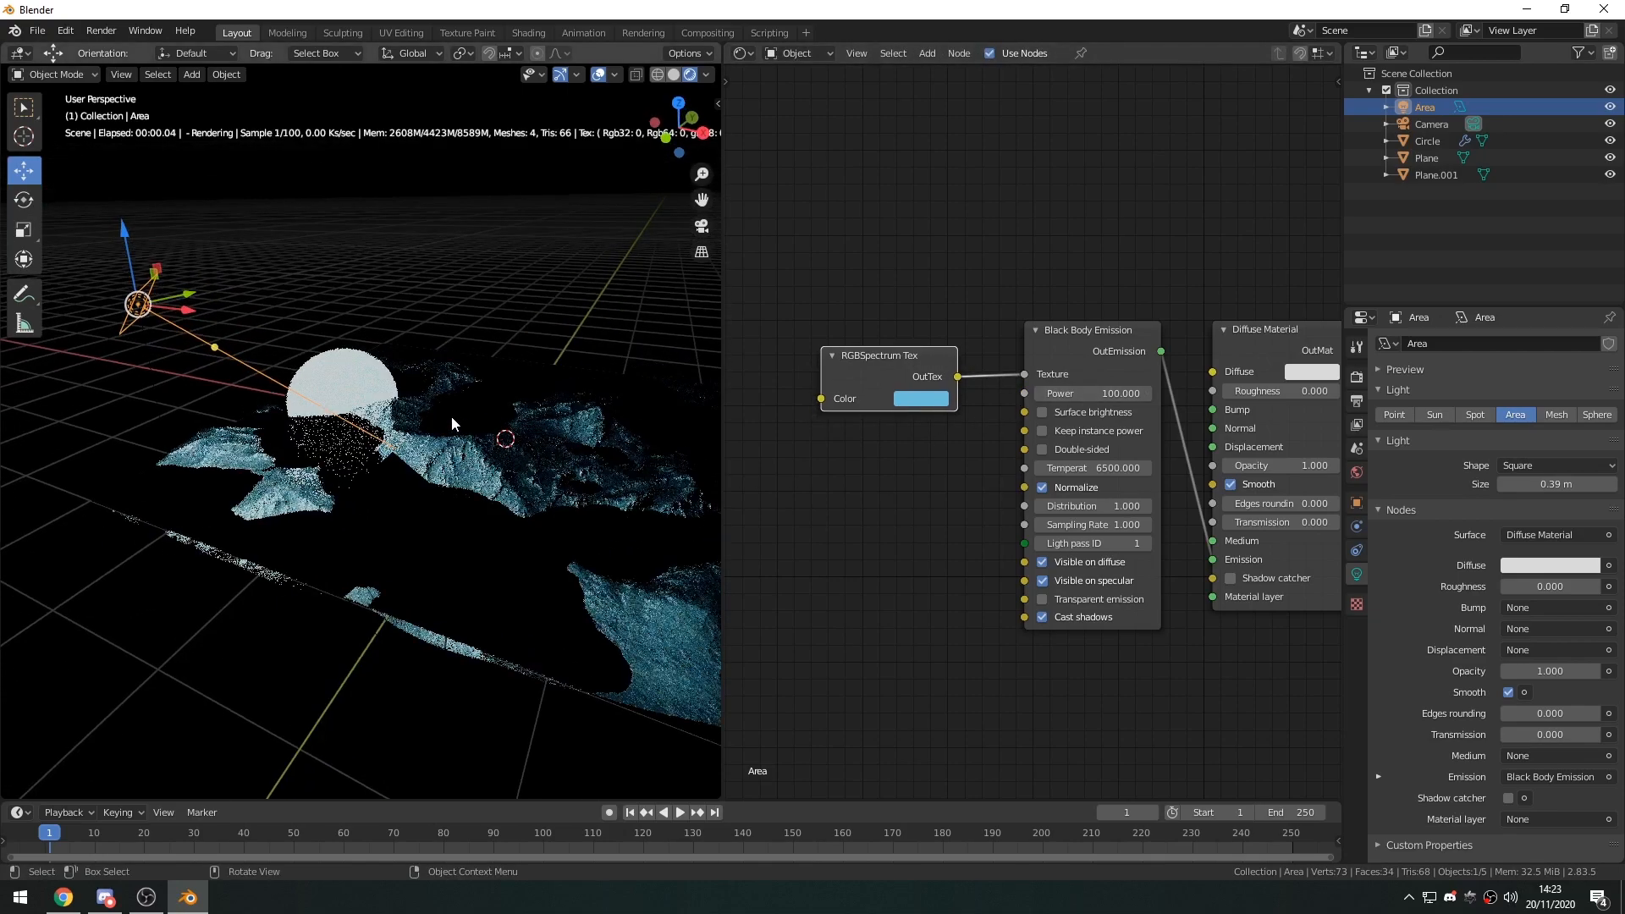
pyautogui.press('KP_0')
pyautogui.click(537, 376)
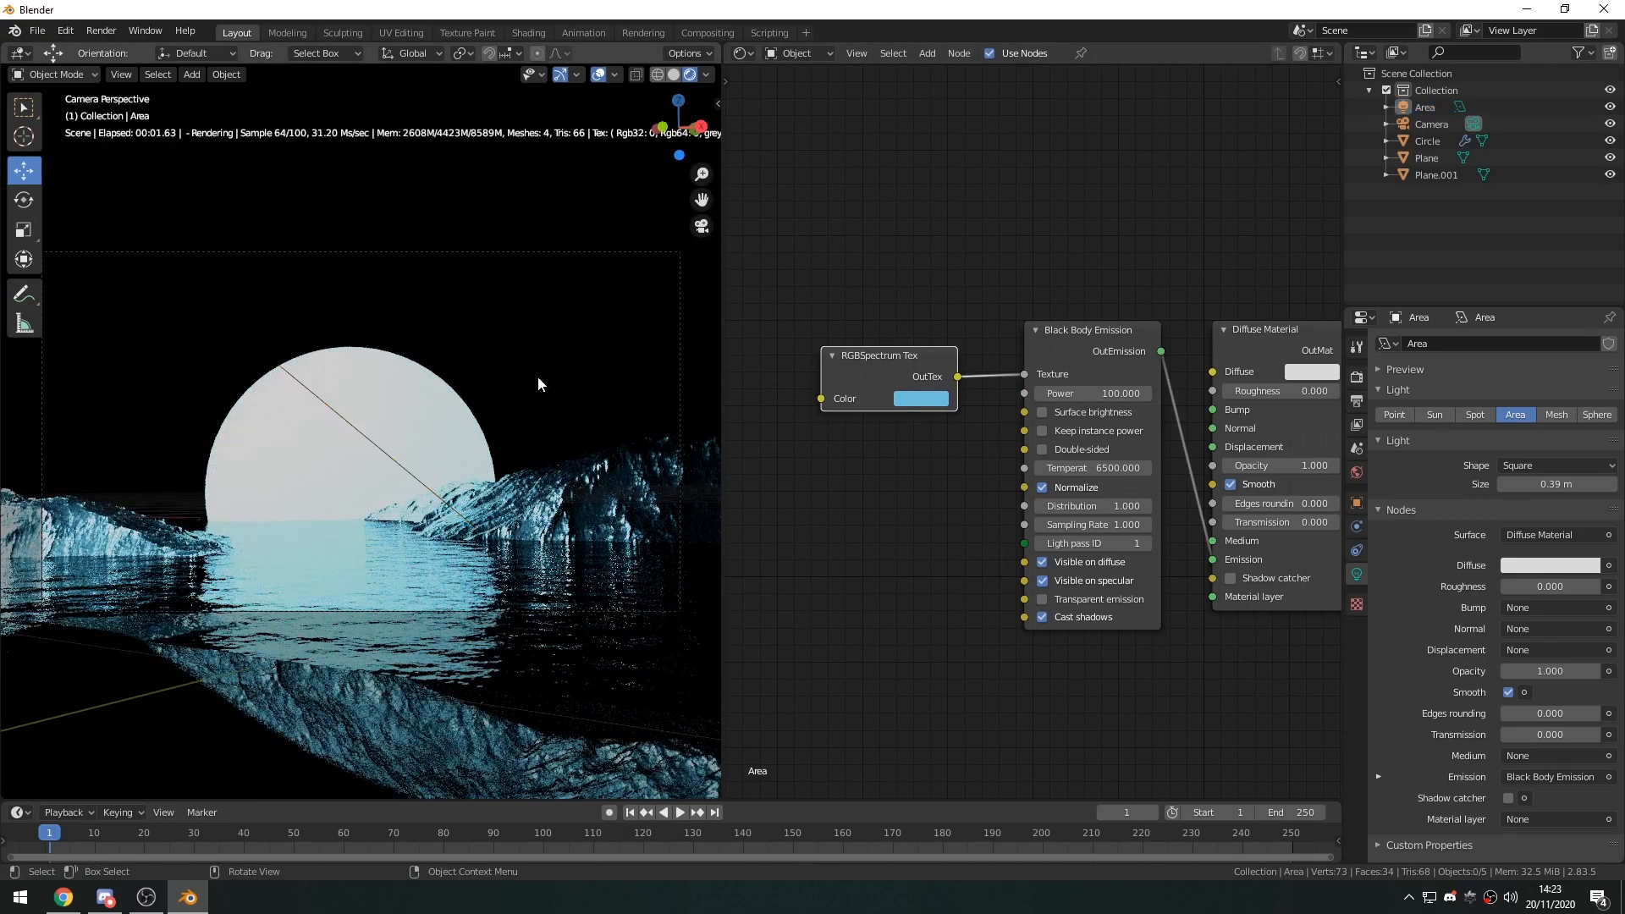
pyautogui.moveTo(1100, 395)
pyautogui.mouseDown()
pyautogui.moveTo(1011, 395)
pyautogui.moveTo(1121, 396)
pyautogui.moveTo(1094, 395)
pyautogui.mouseUp()
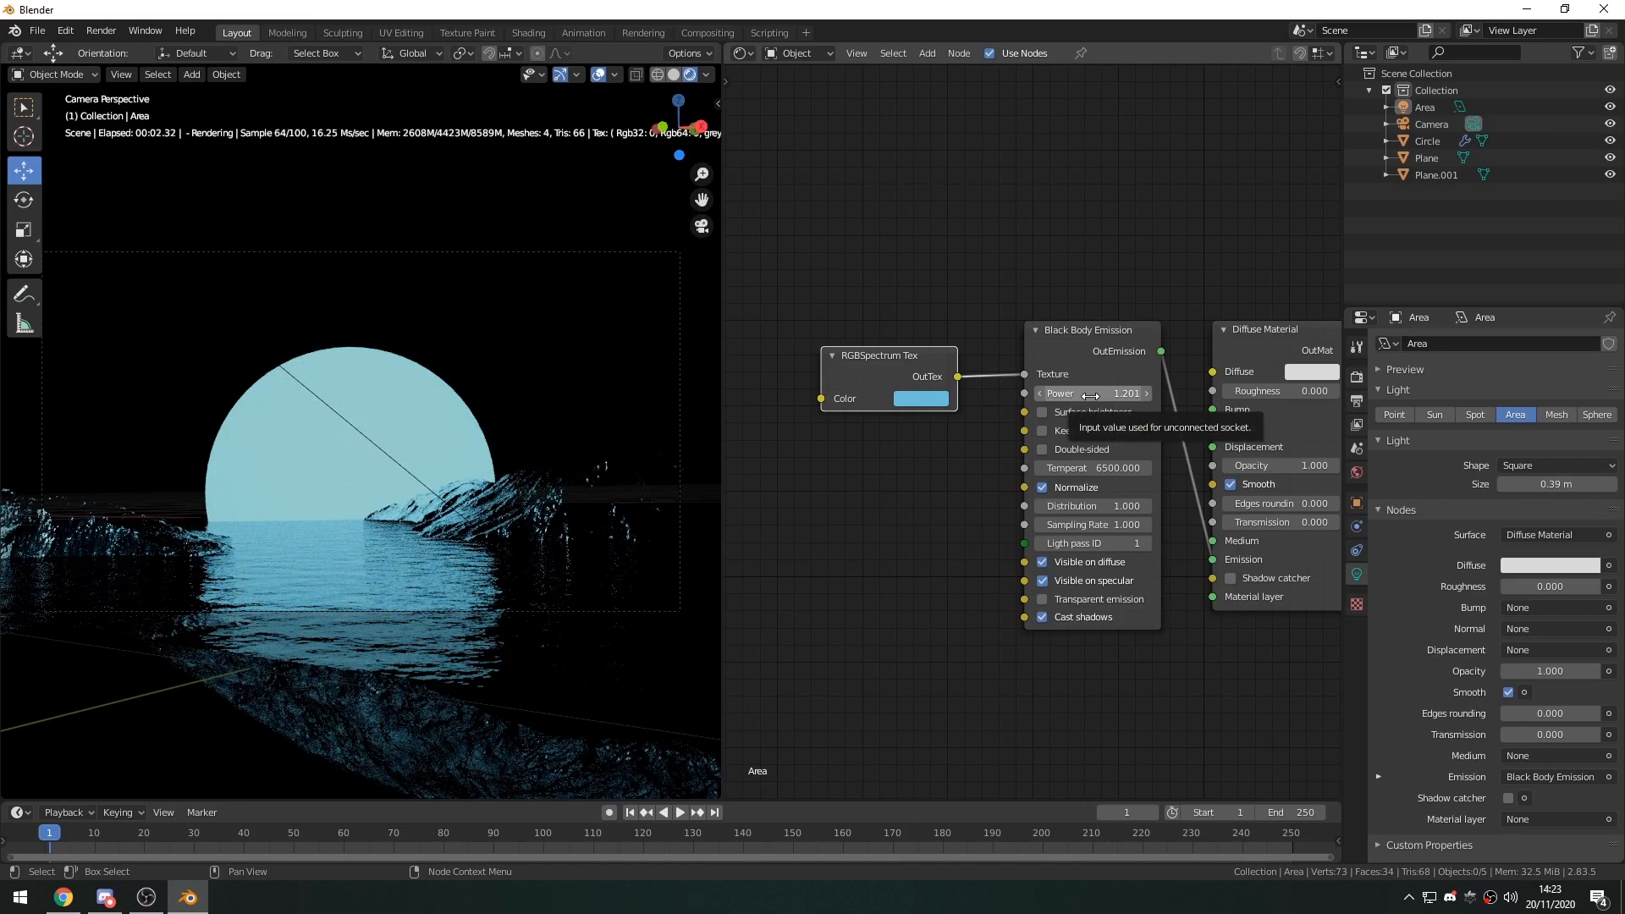
pyautogui.click(599, 75)
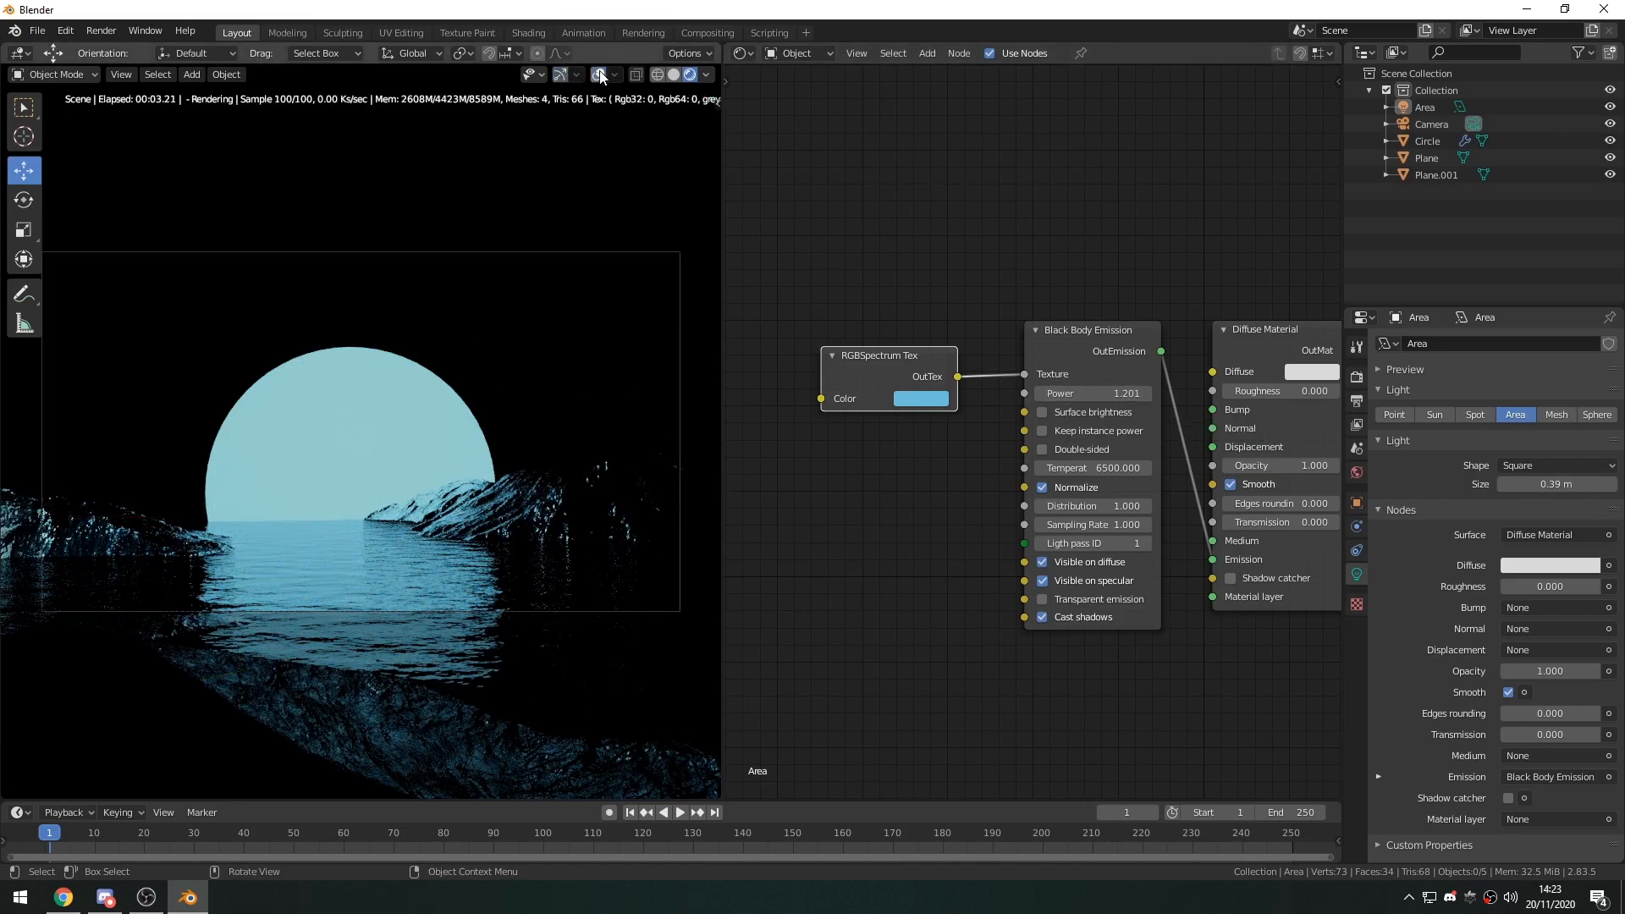
# Change the world's Octane Environment from a daylight type to Texture Environment.
pyautogui.click(391, 440)
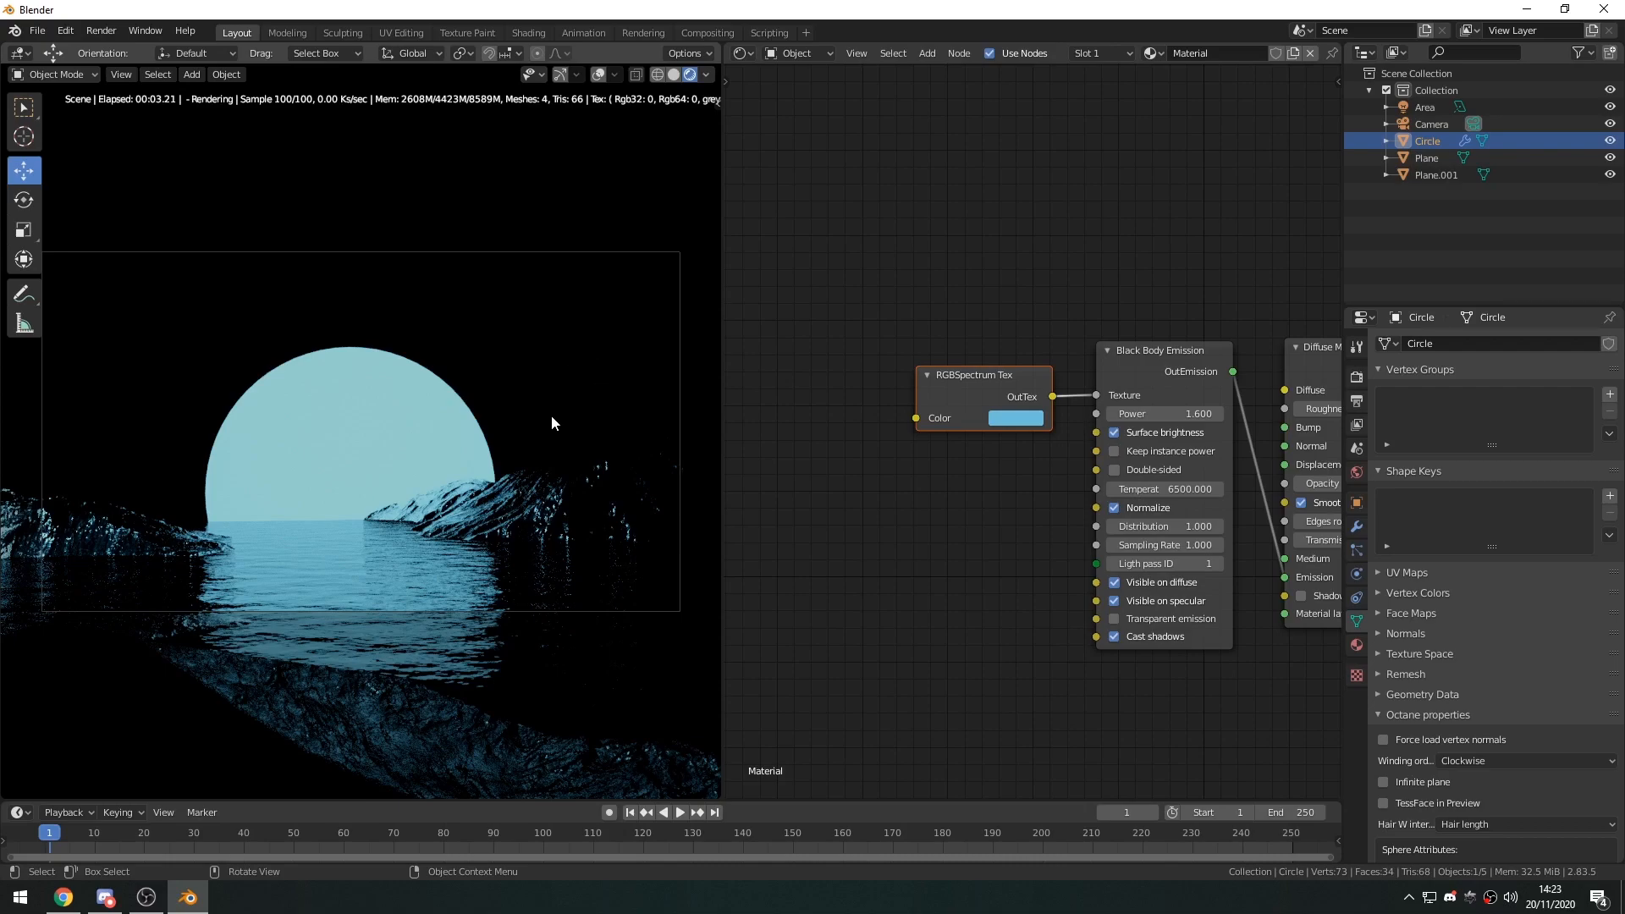
pyautogui.moveTo(1061, 339); pyautogui.dragTo(867, 315, button='middle')
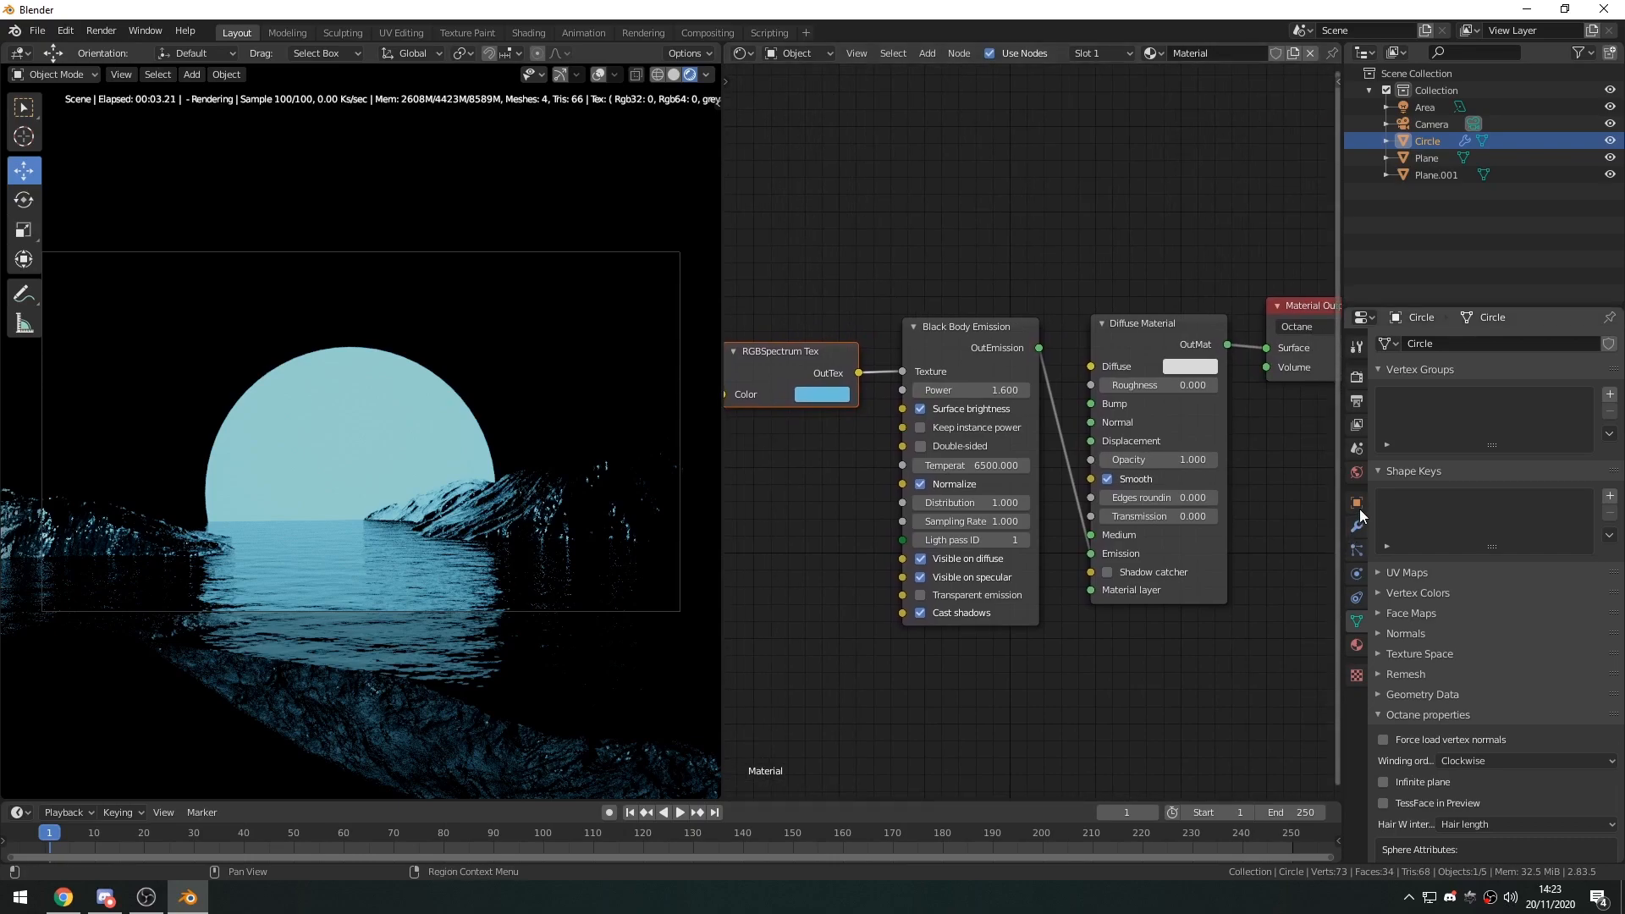
pyautogui.click(1354, 474)
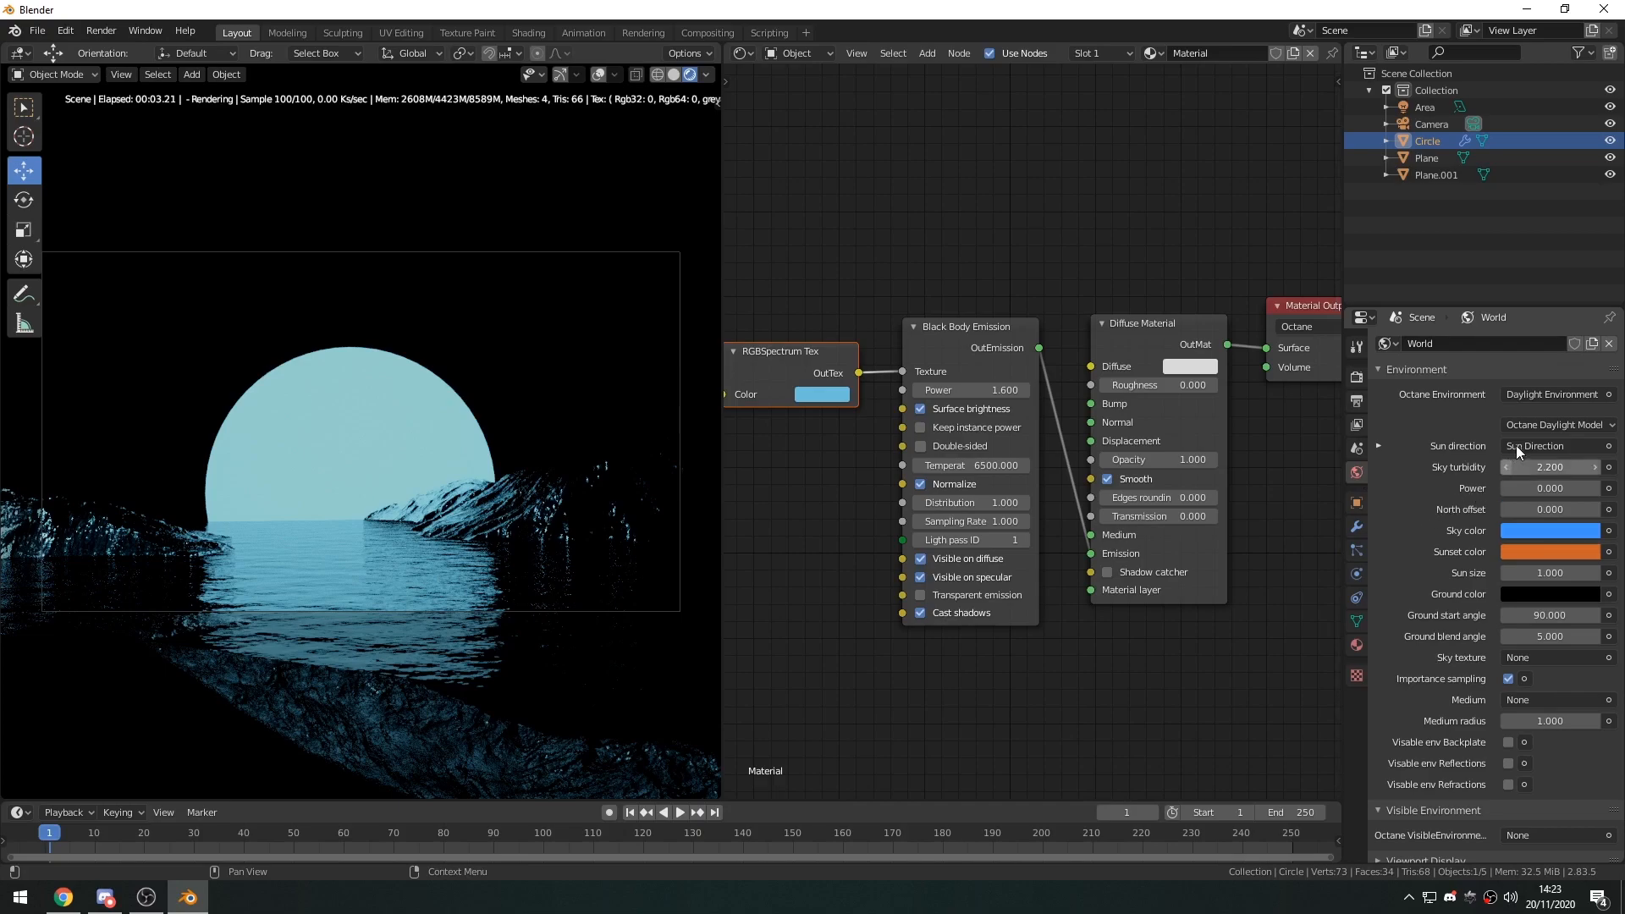
pyautogui.click(1533, 393)
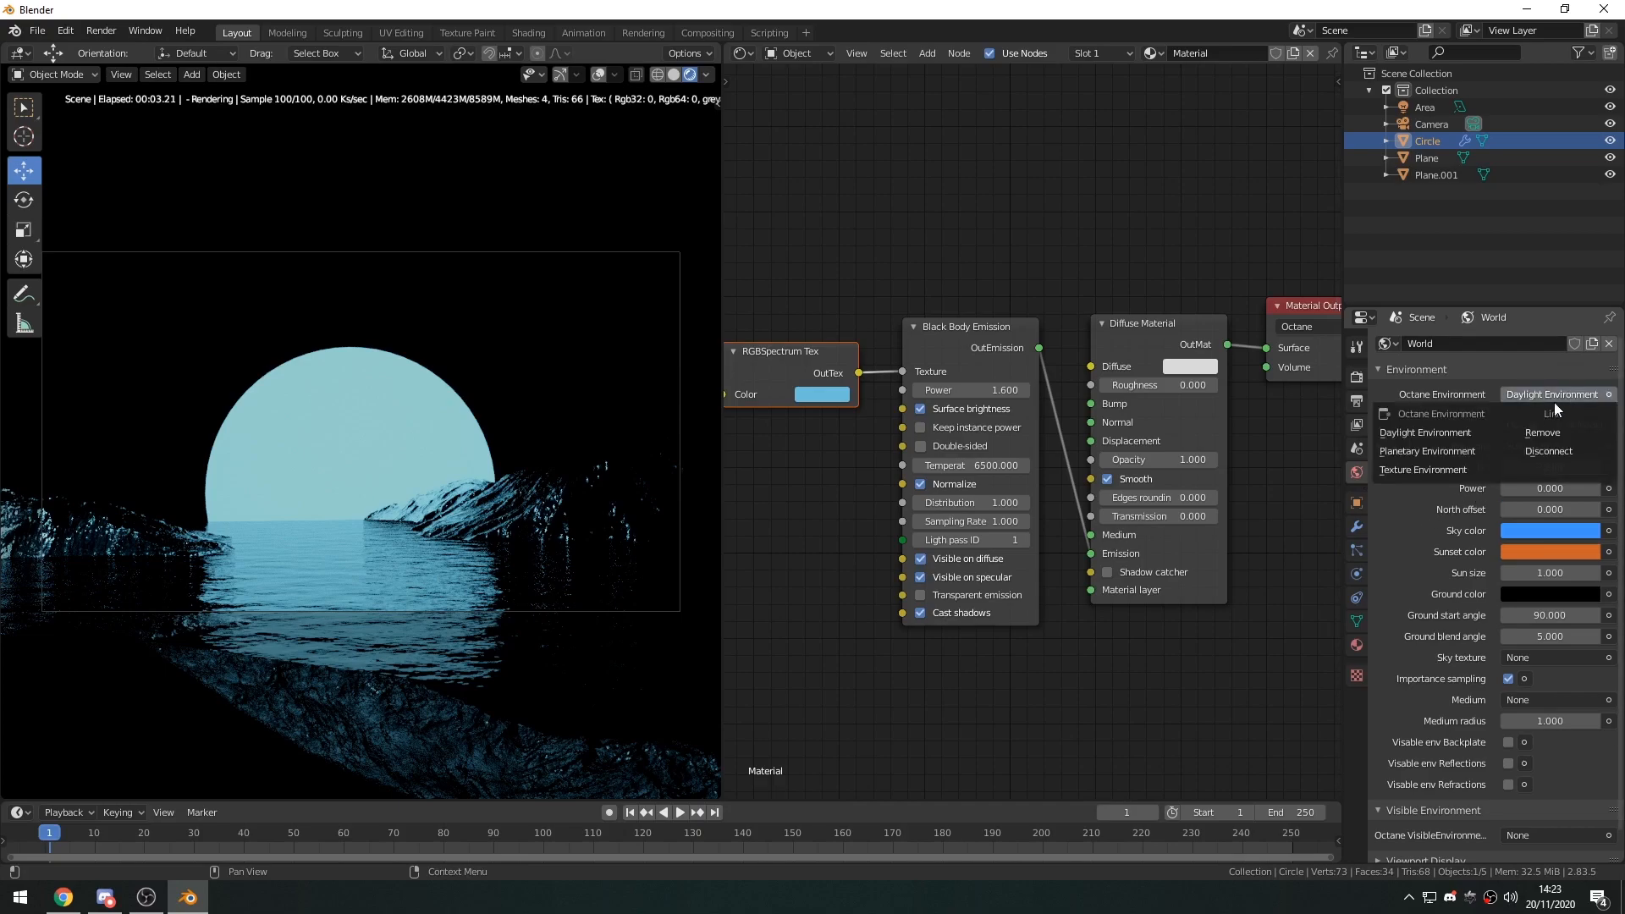
pyautogui.click(1419, 474)
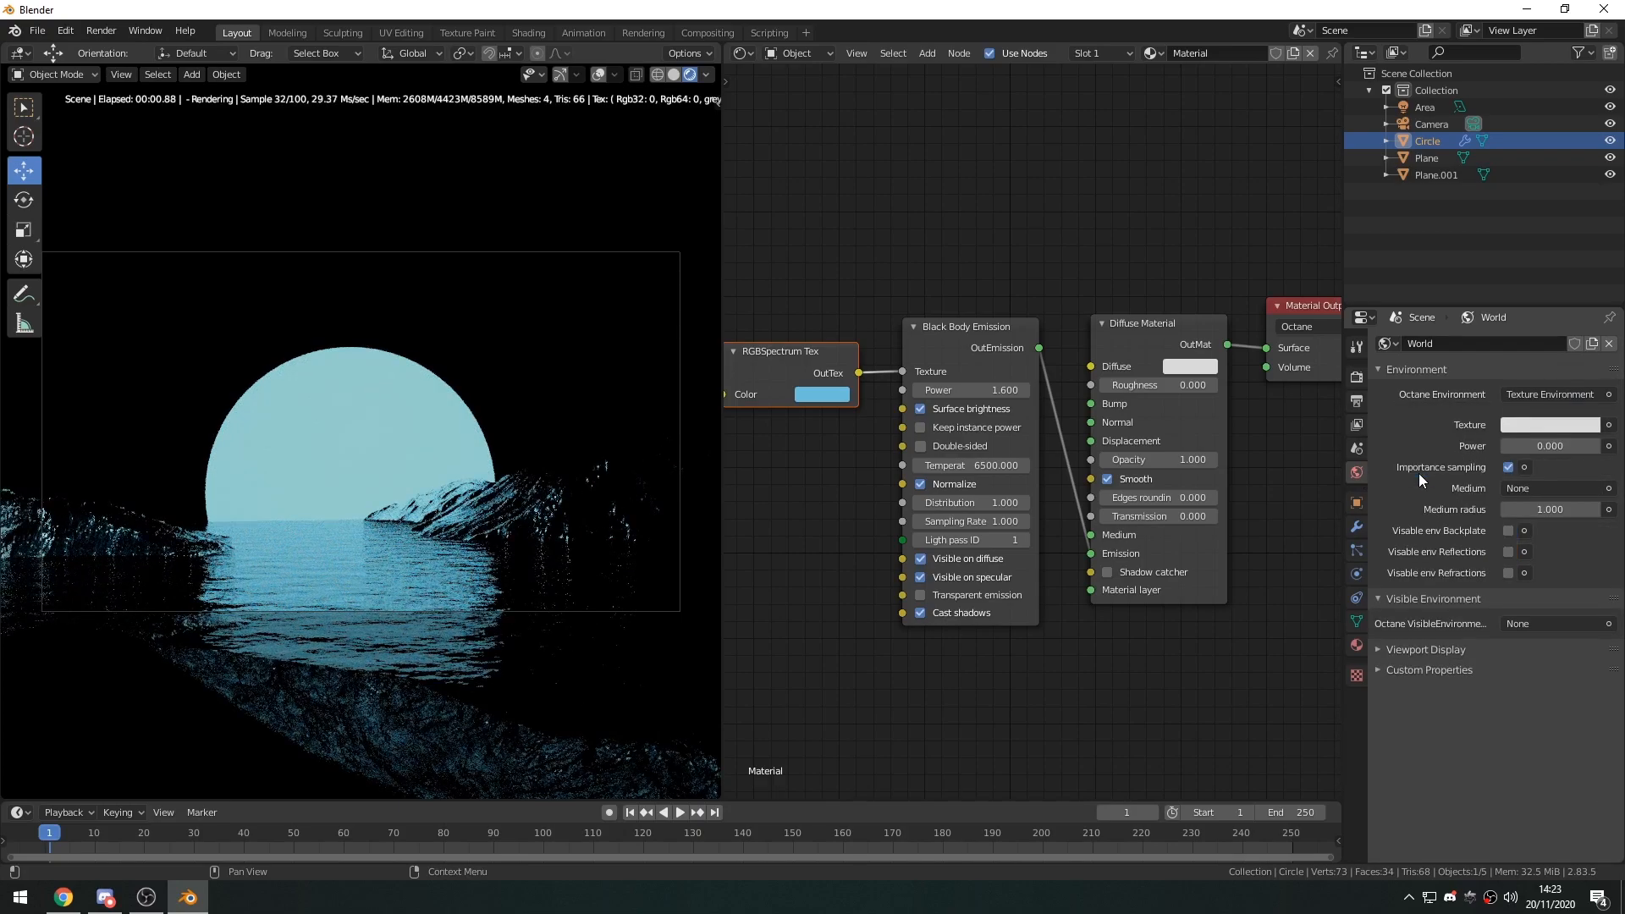
# Assign an Image Tex to the Texture input of the world's Texture Environment.
pyautogui.click(1608, 425)
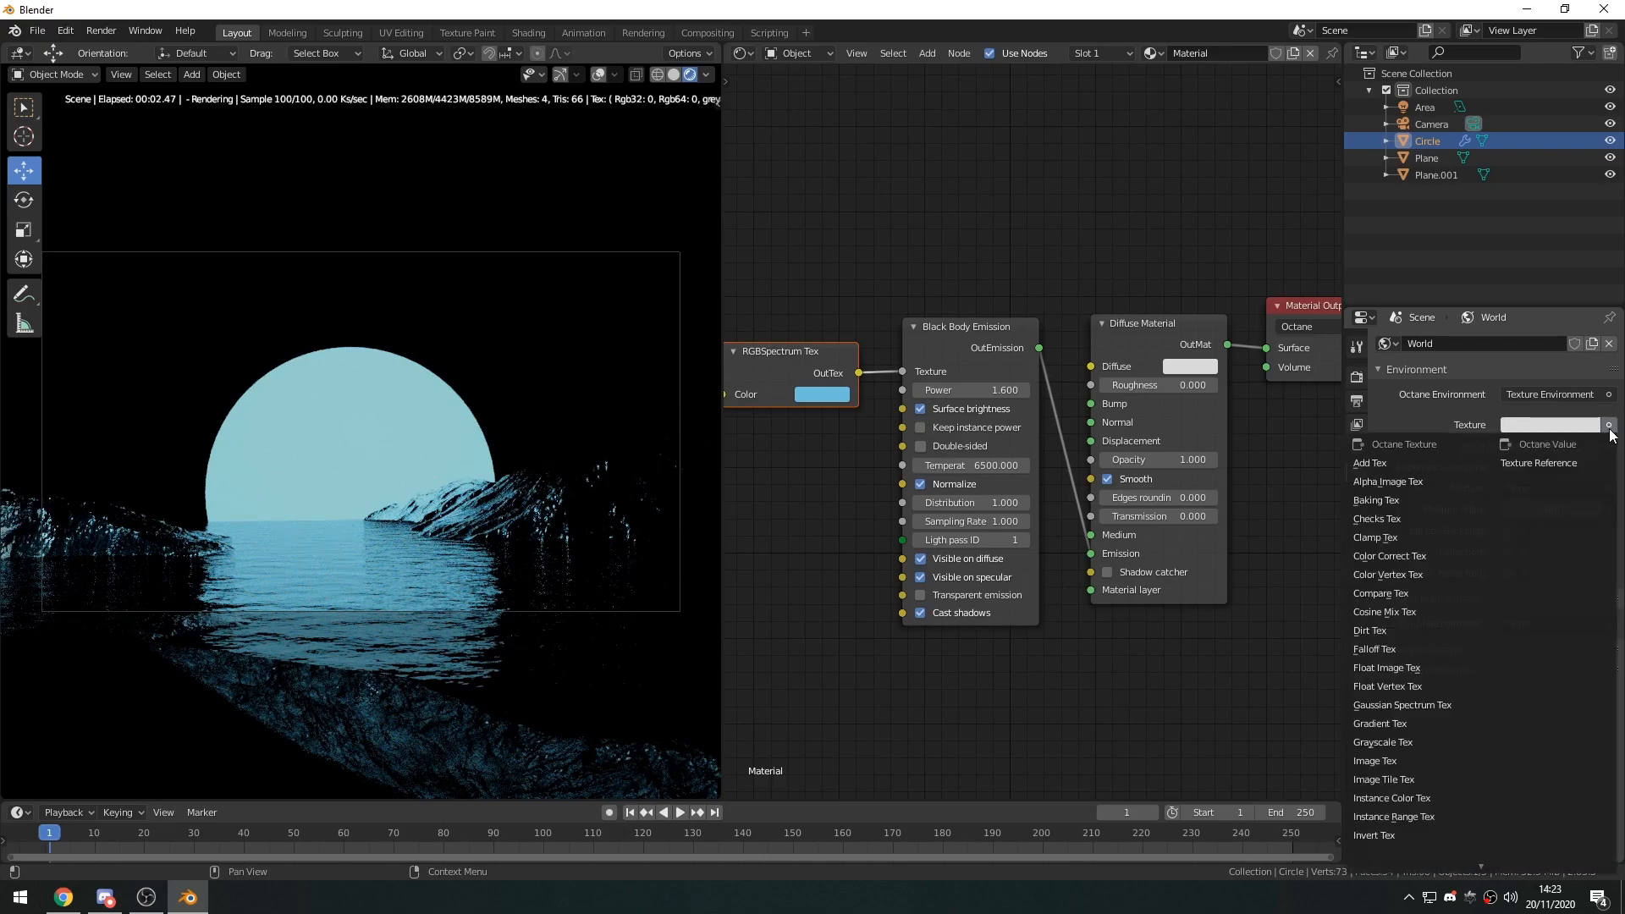
pyautogui.click(1544, 422)
pyautogui.click(1608, 425)
pyautogui.click(1370, 762)
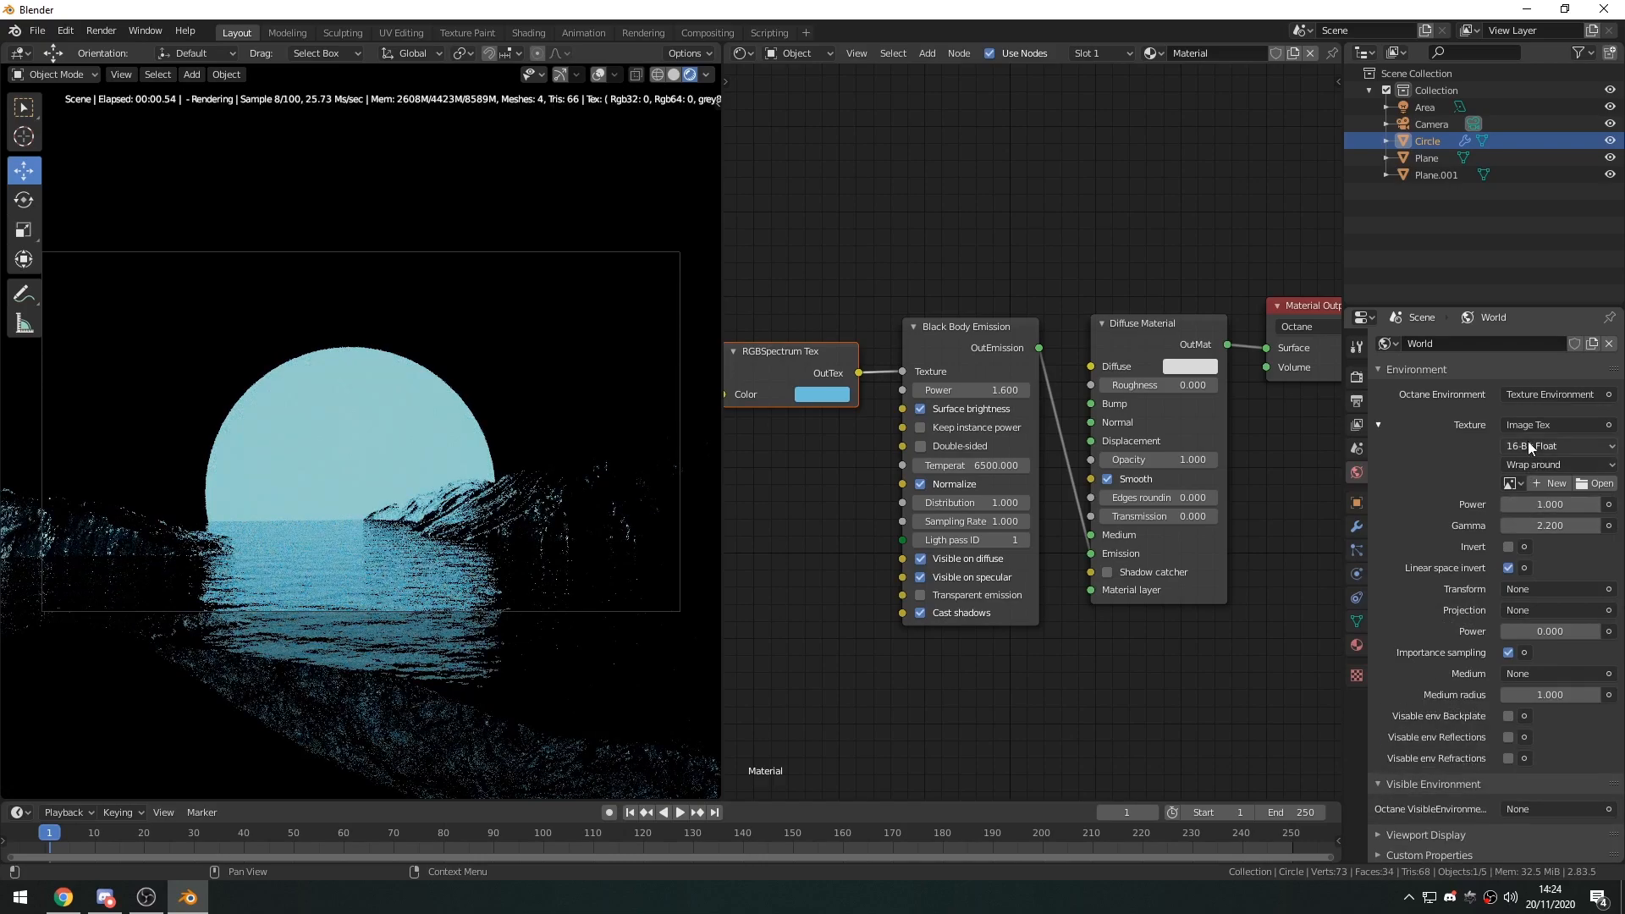
pyautogui.click(1591, 489)
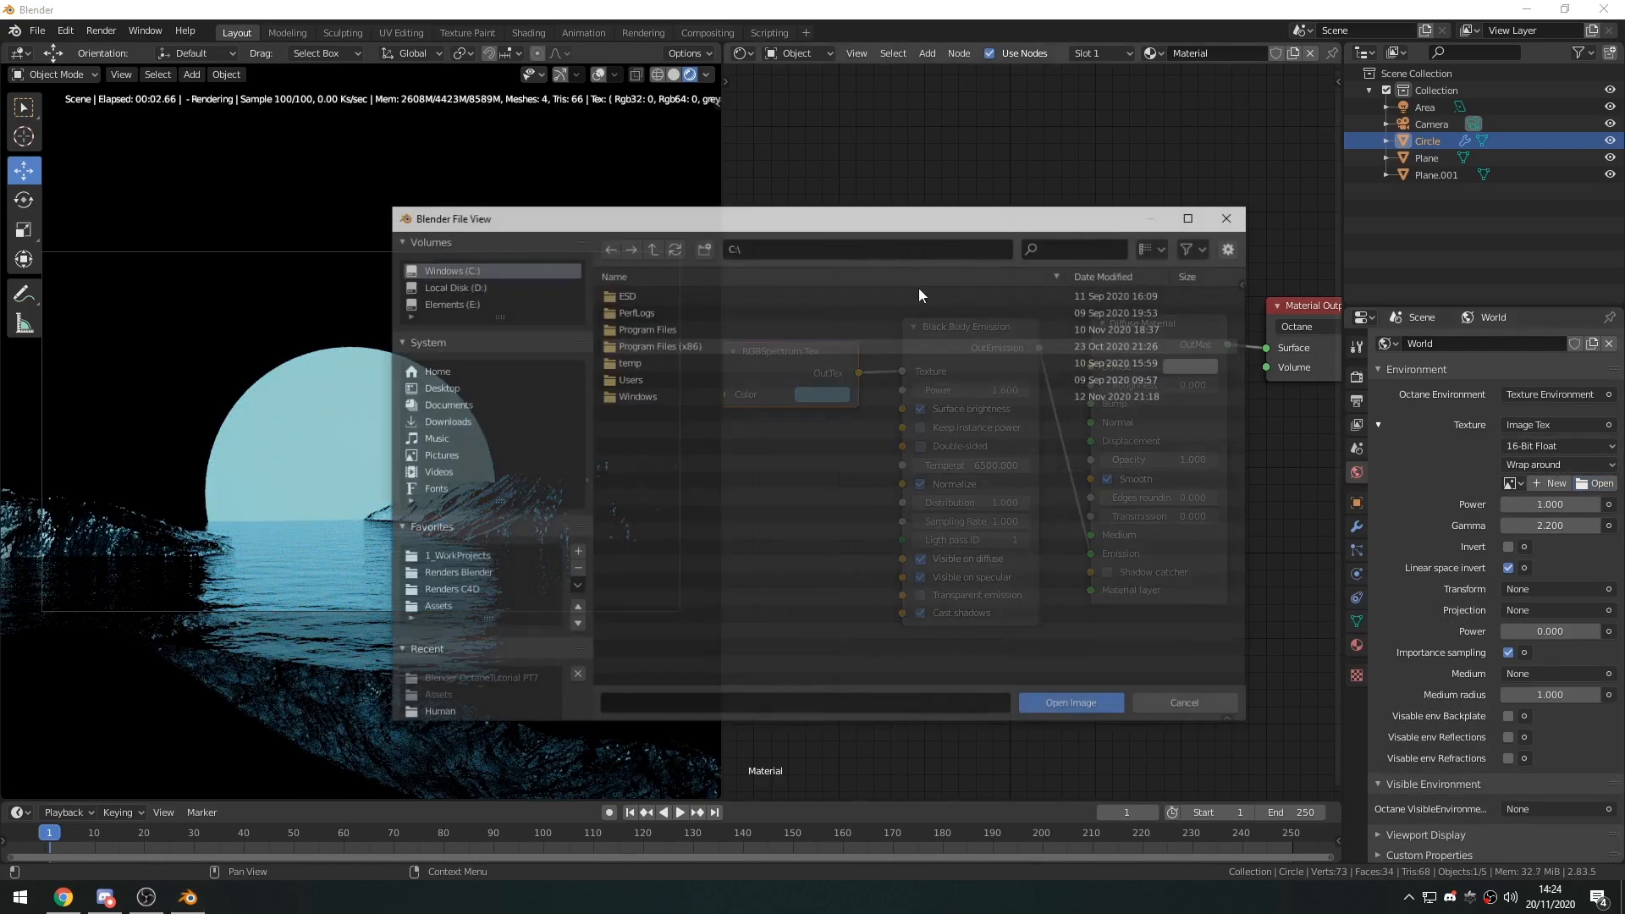
pyautogui.moveTo(805, 222); pyautogui.dragTo(749, 186)
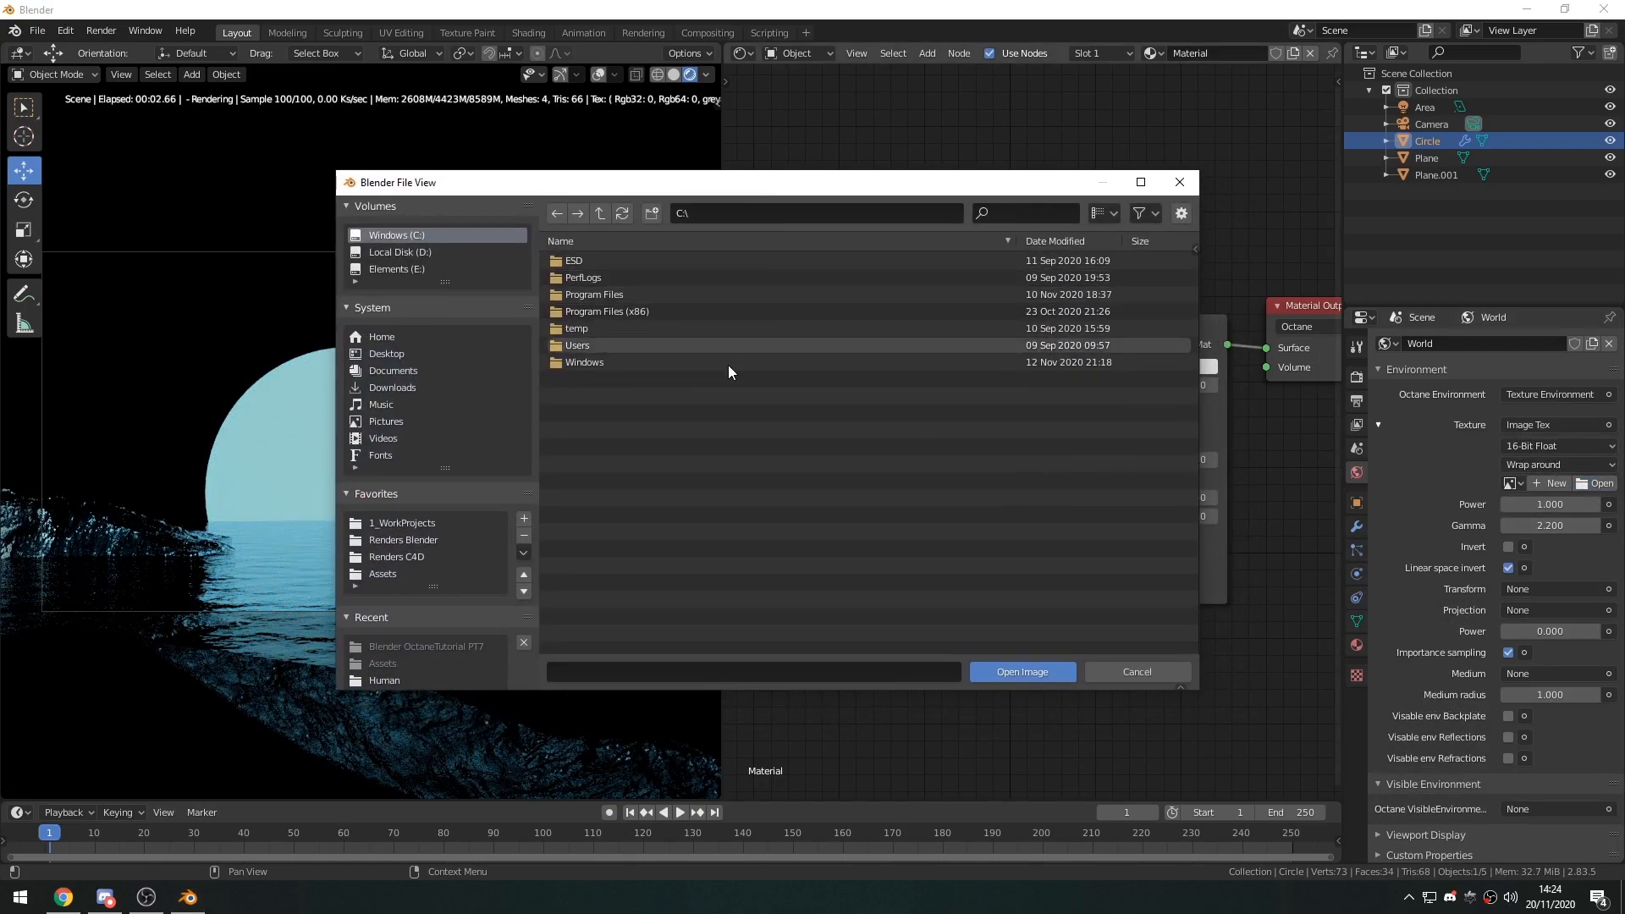
pyautogui.moveTo(649, 180); pyautogui.dragTo(659, 171)
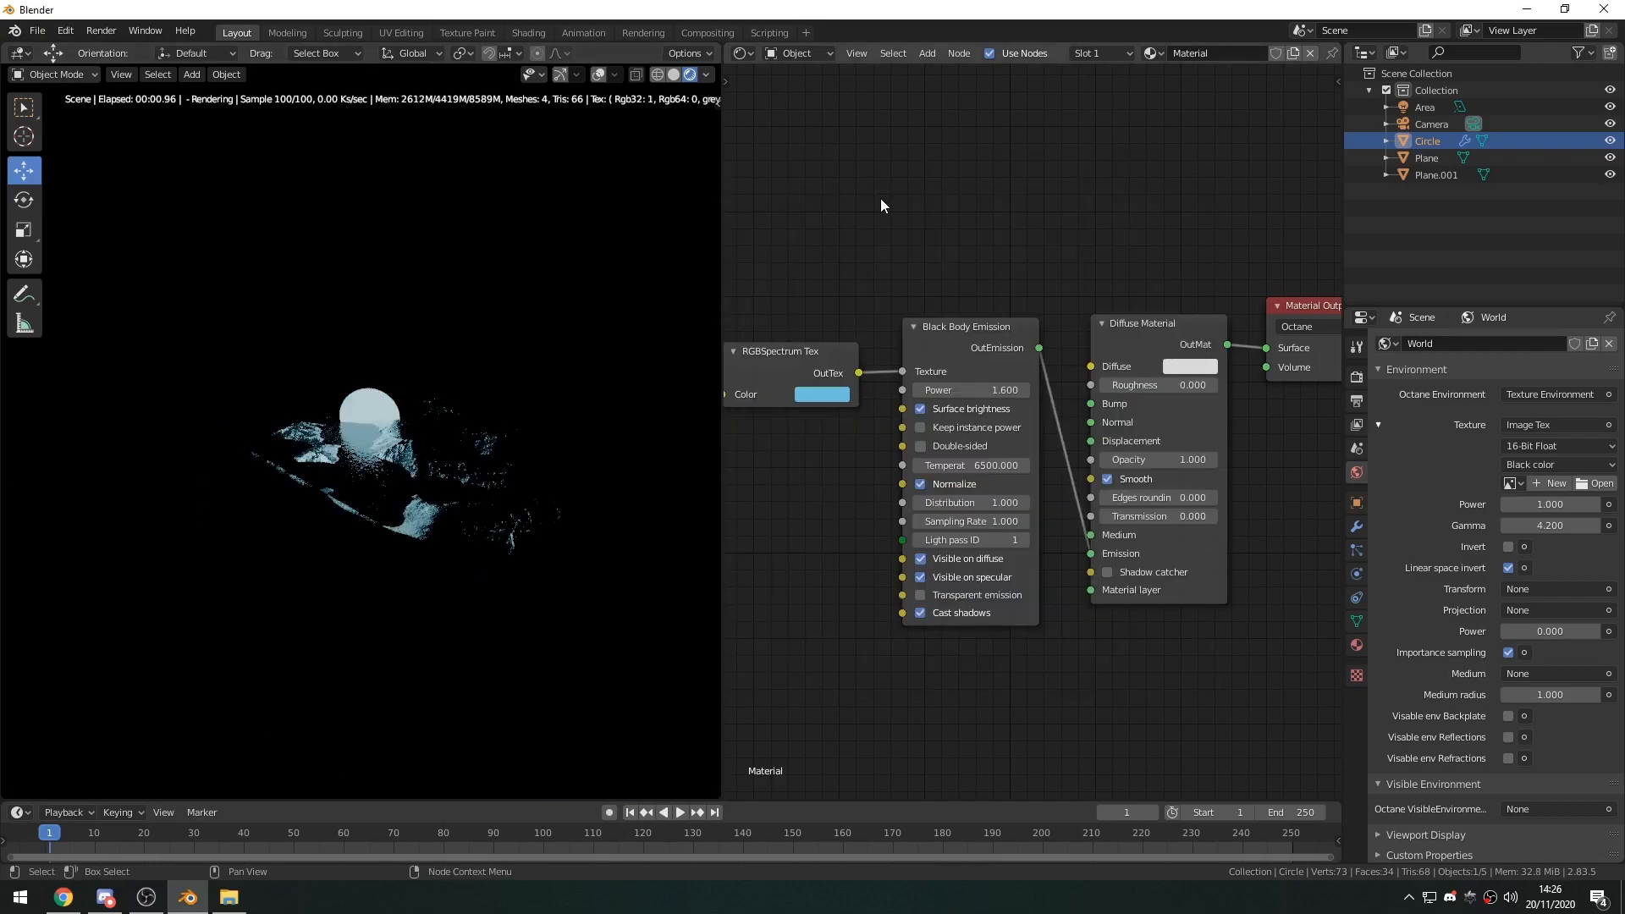
pyautogui.click(230, 898)
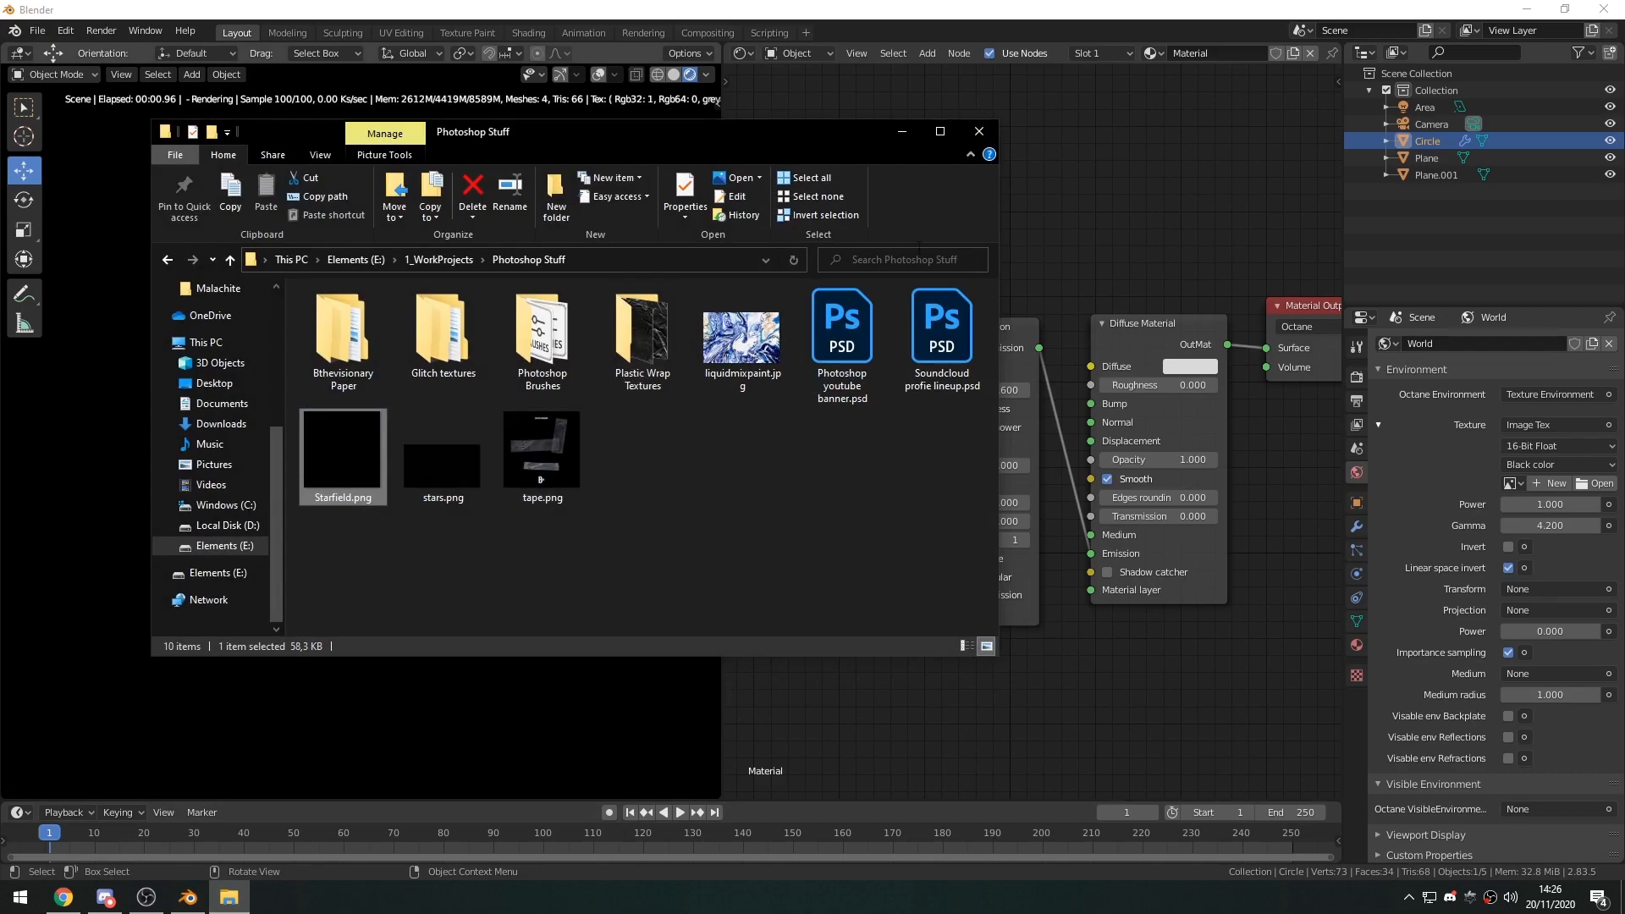
pyautogui.click(899, 135)
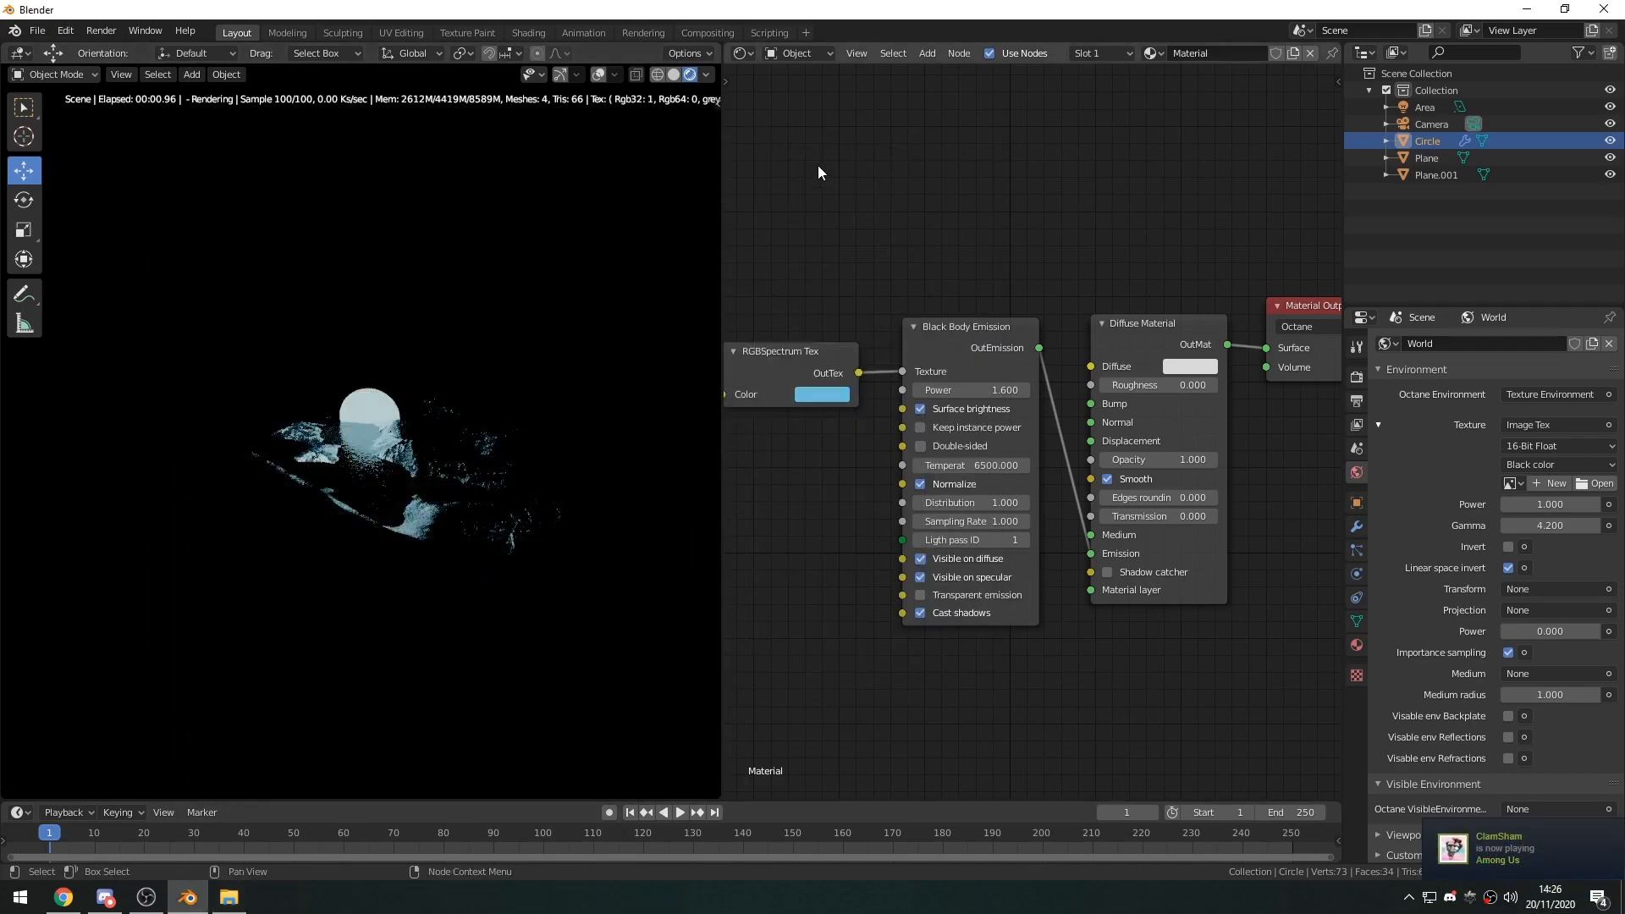
# Show the World shader nodes and delete the unused Background node.
pyautogui.click(805, 52)
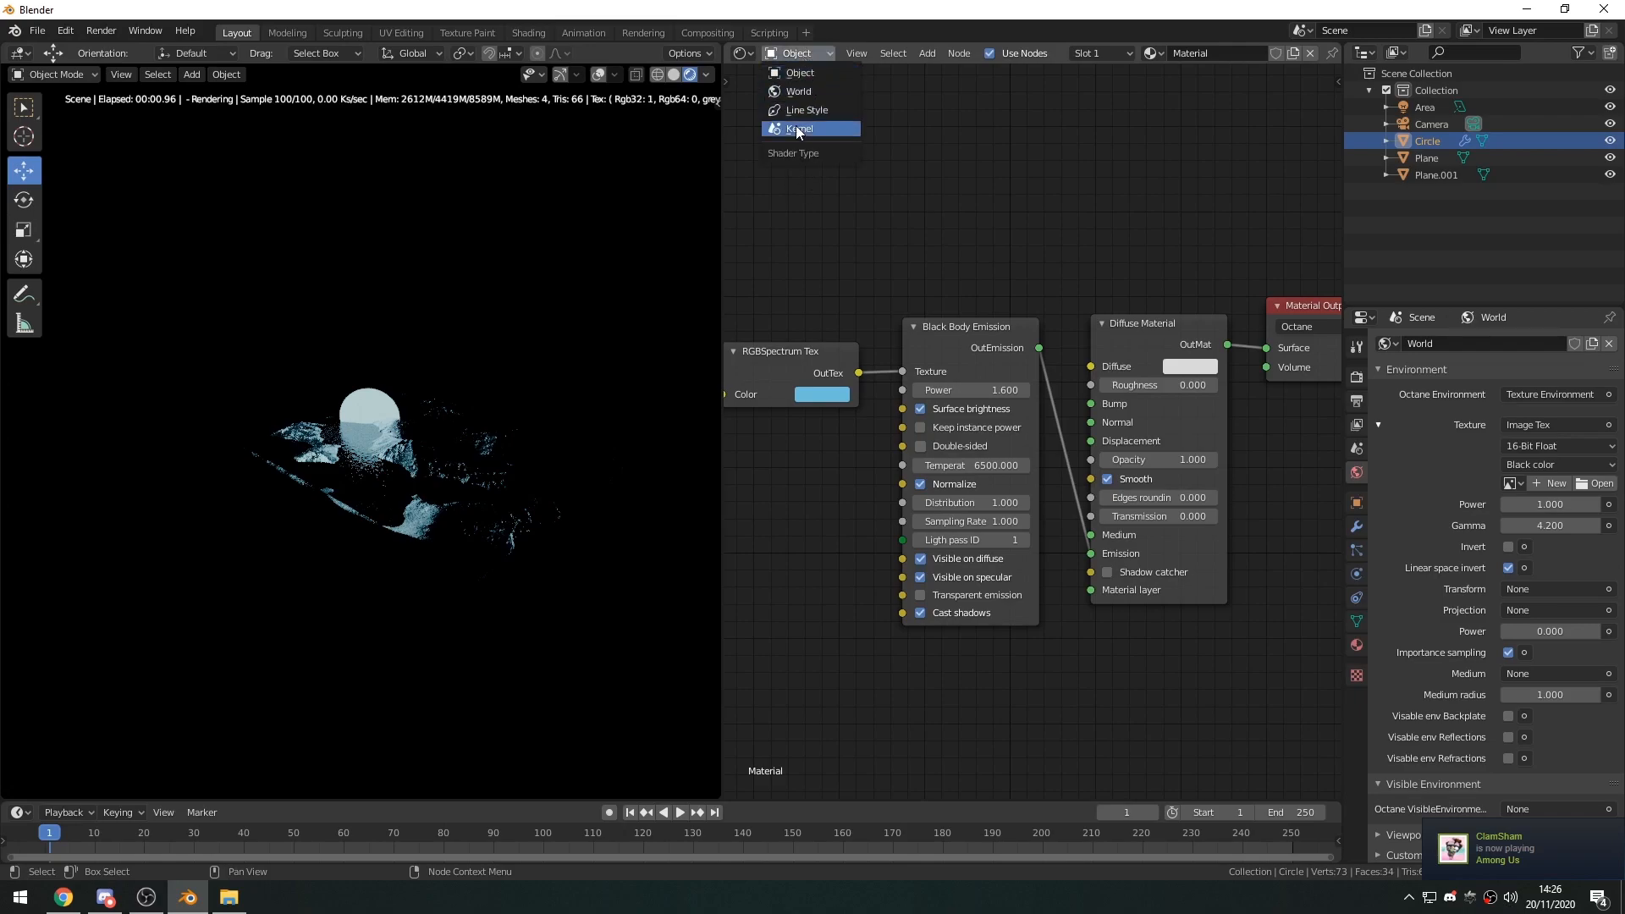
pyautogui.click(797, 98)
pyautogui.moveTo(1058, 264); pyautogui.dragTo(983, 290, button='middle')
pyautogui.moveTo(995, 322); pyautogui.dragTo(1008, 188)
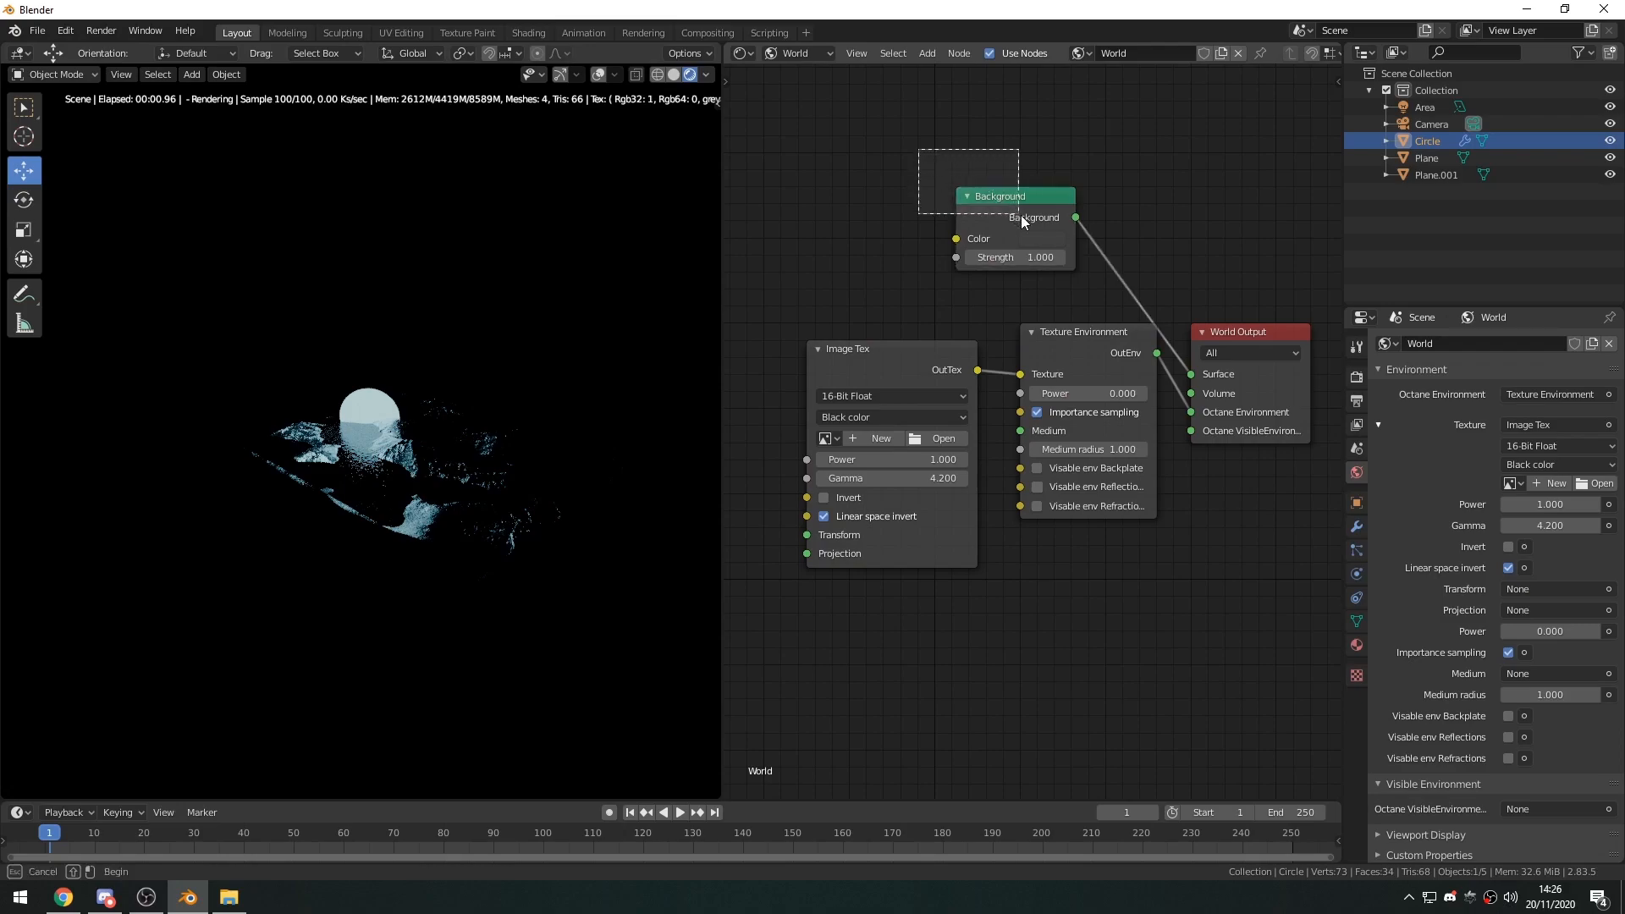
pyautogui.moveTo(1056, 266); pyautogui.dragTo(1056, 269)
pyautogui.press('x')
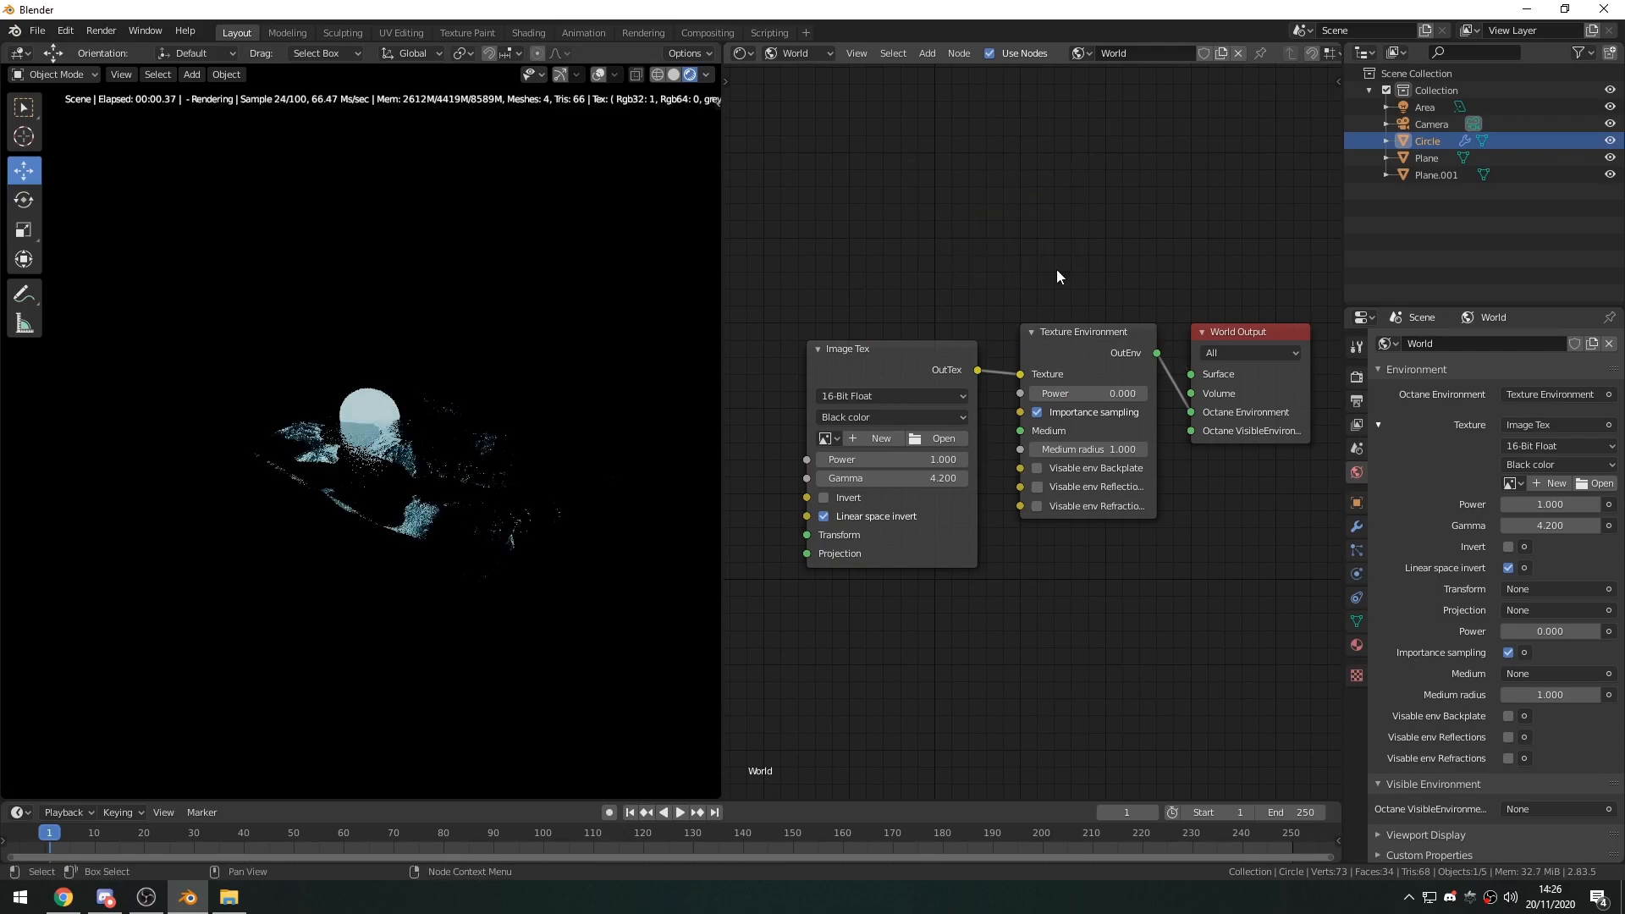
# Set the World Output node's target to Octane.
pyautogui.moveTo(1118, 360); pyautogui.dragTo(1064, 353, button='middle')
pyautogui.click(1205, 348)
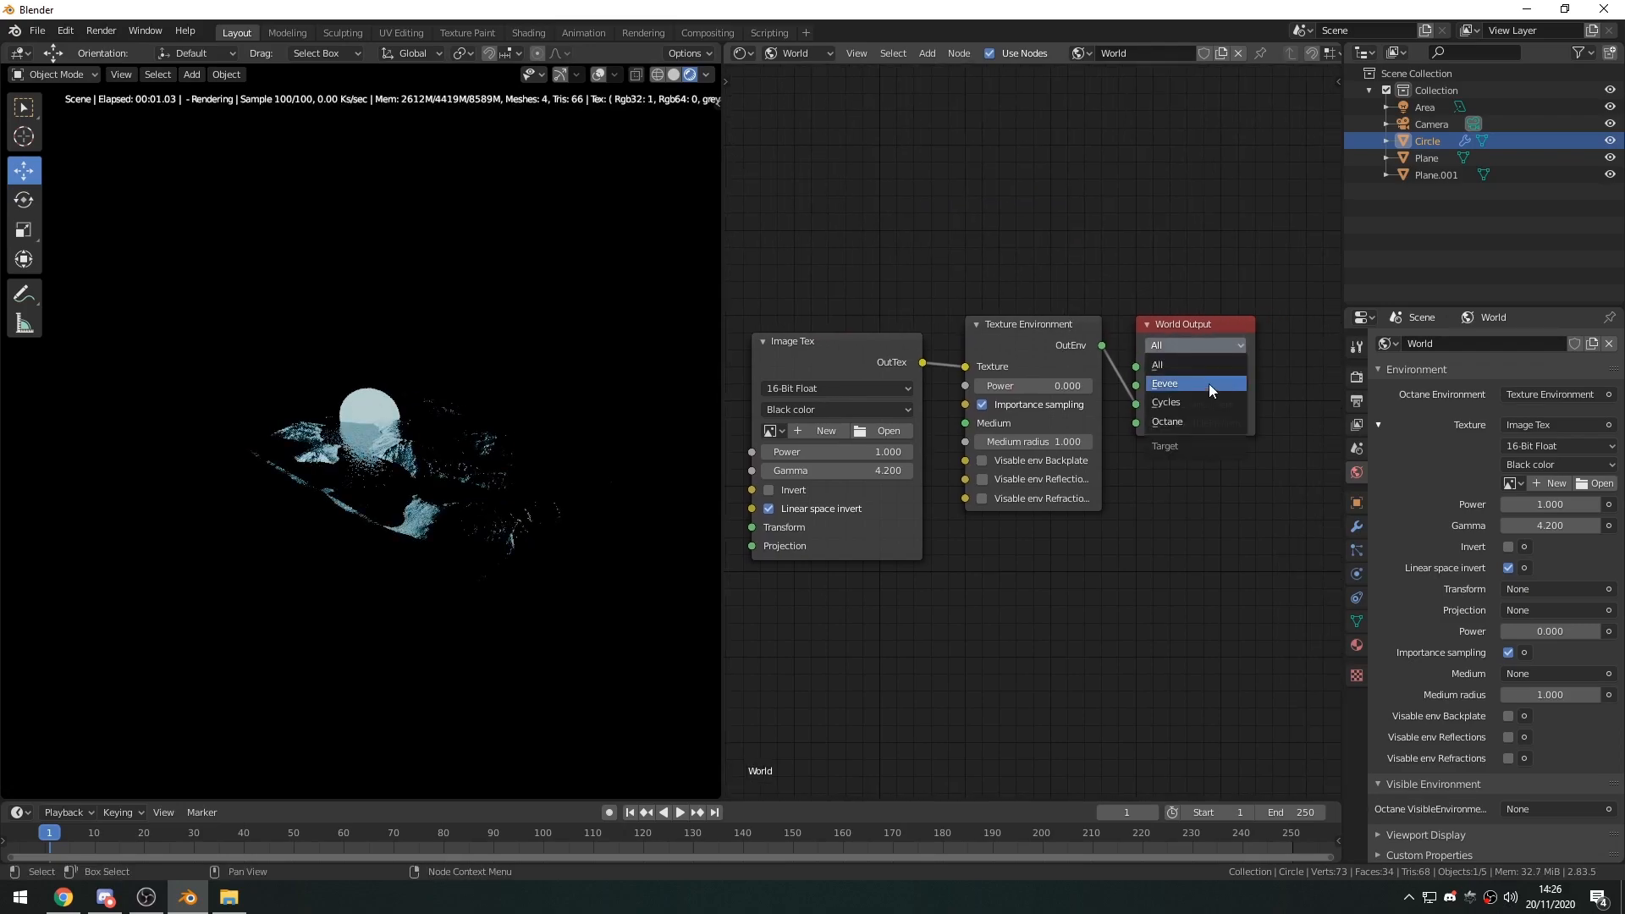
pyautogui.click(1186, 423)
# Space out the world nodes, placing the Image Tex node well clear of the Texture Environment node.
pyautogui.moveTo(1019, 437); pyautogui.dragTo(1060, 474, button='middle')
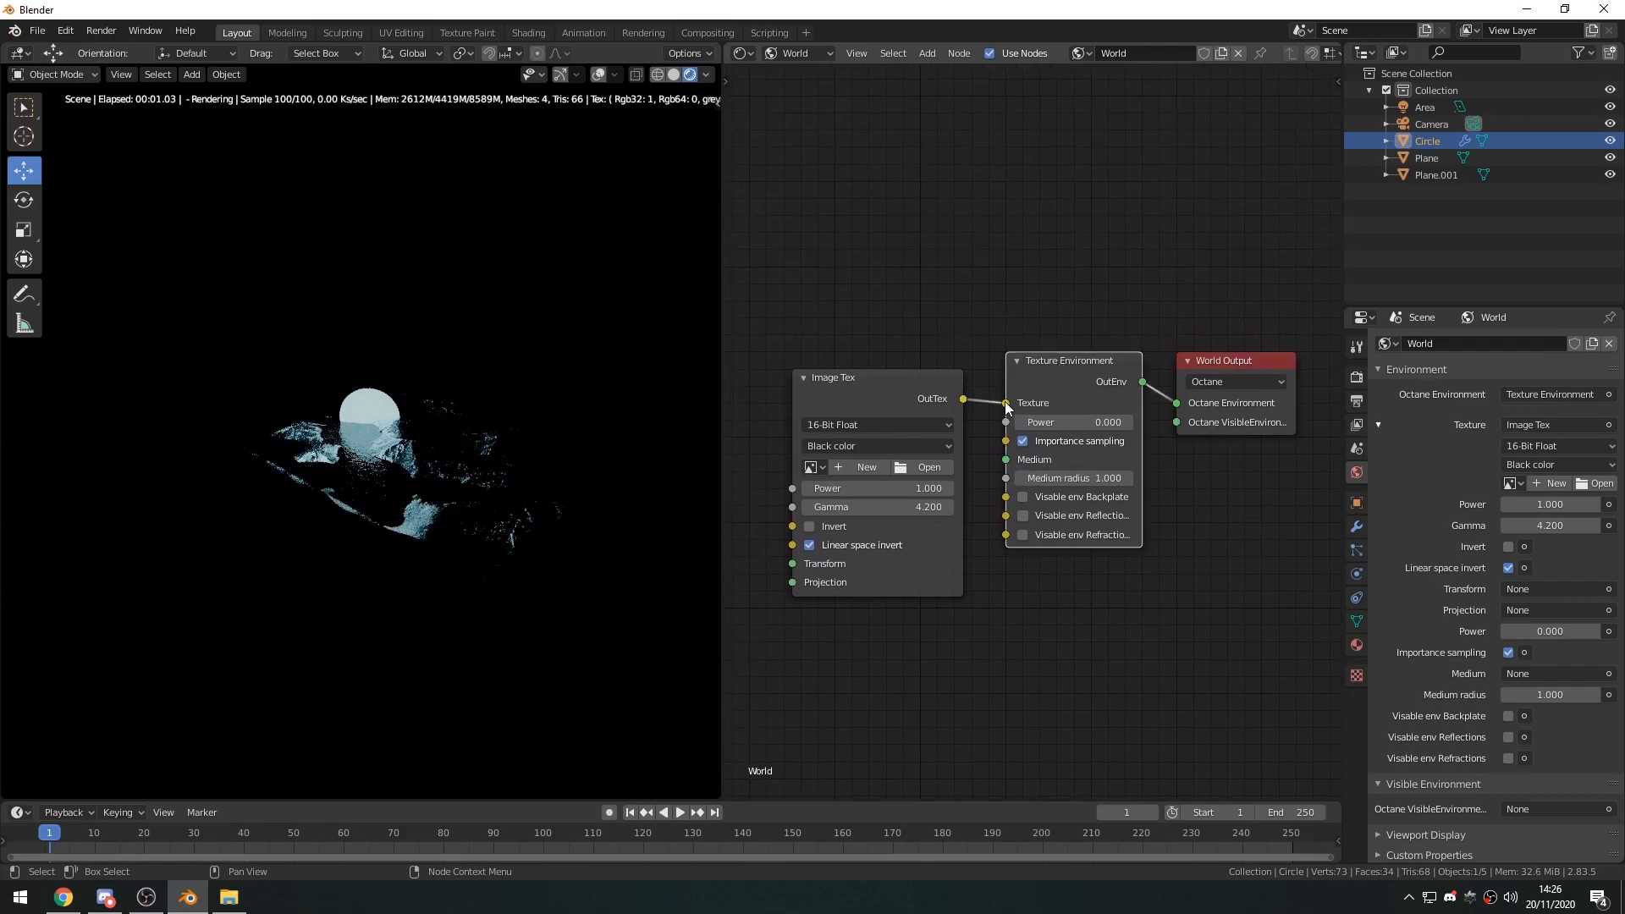
pyautogui.moveTo(858, 404); pyautogui.dragTo(835, 370)
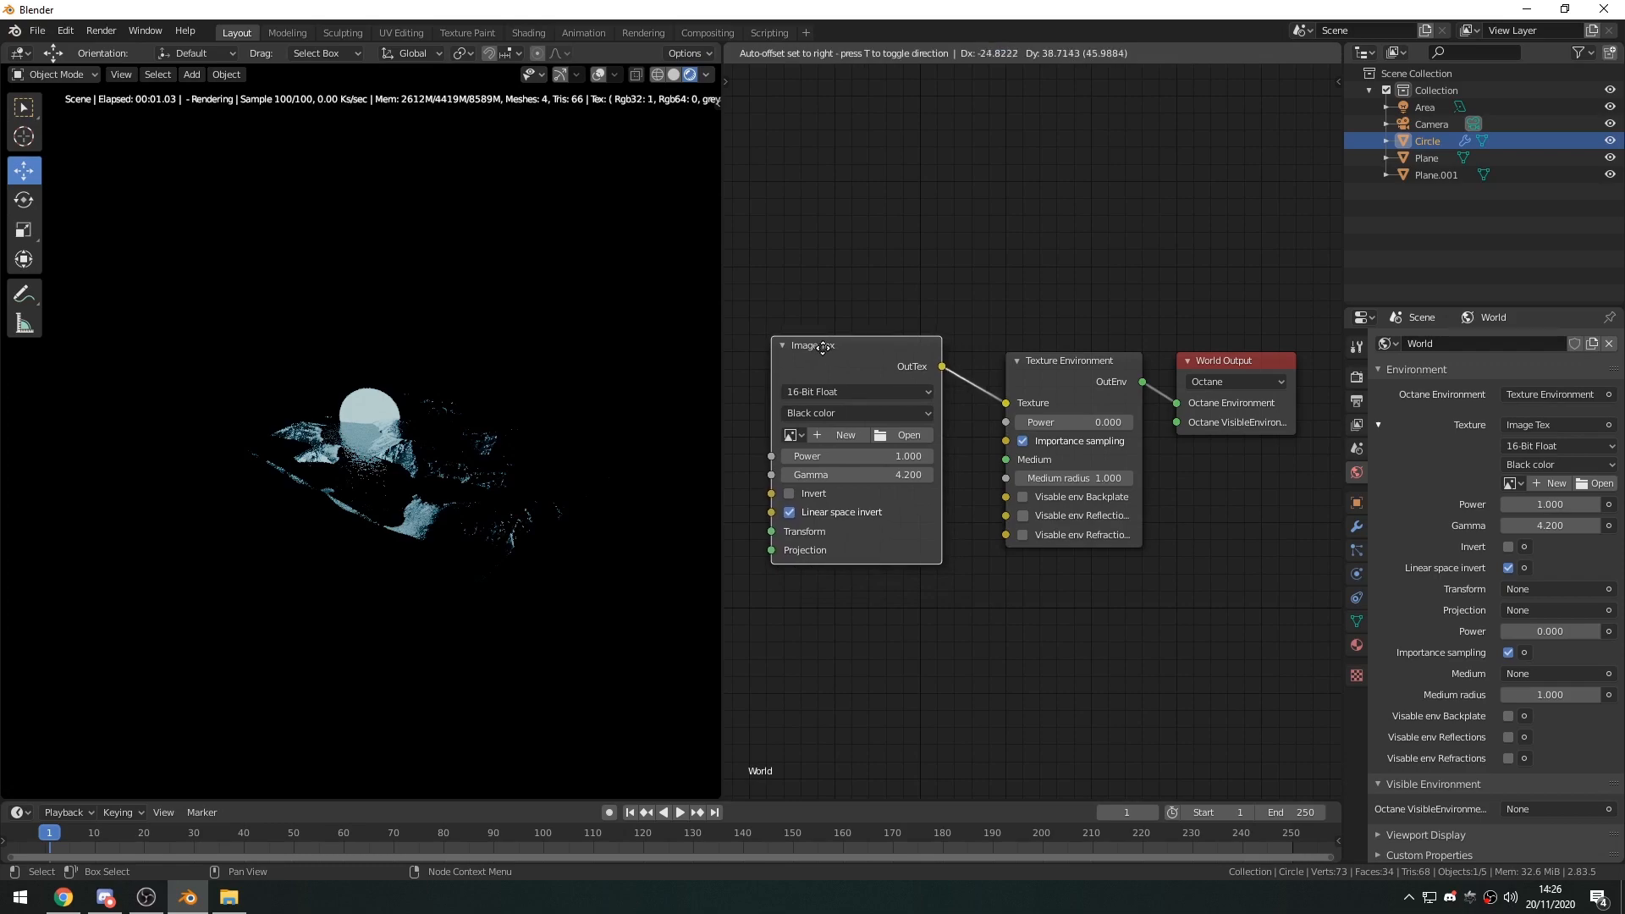
pyautogui.moveTo(890, 384); pyautogui.dragTo(1092, 400, button='middle')
pyautogui.moveTo(1090, 394); pyautogui.dragTo(999, 202)
pyautogui.moveTo(1097, 292); pyautogui.dragTo(1113, 440, button='middle')
pyautogui.moveTo(925, 343); pyautogui.dragTo(955, 315)
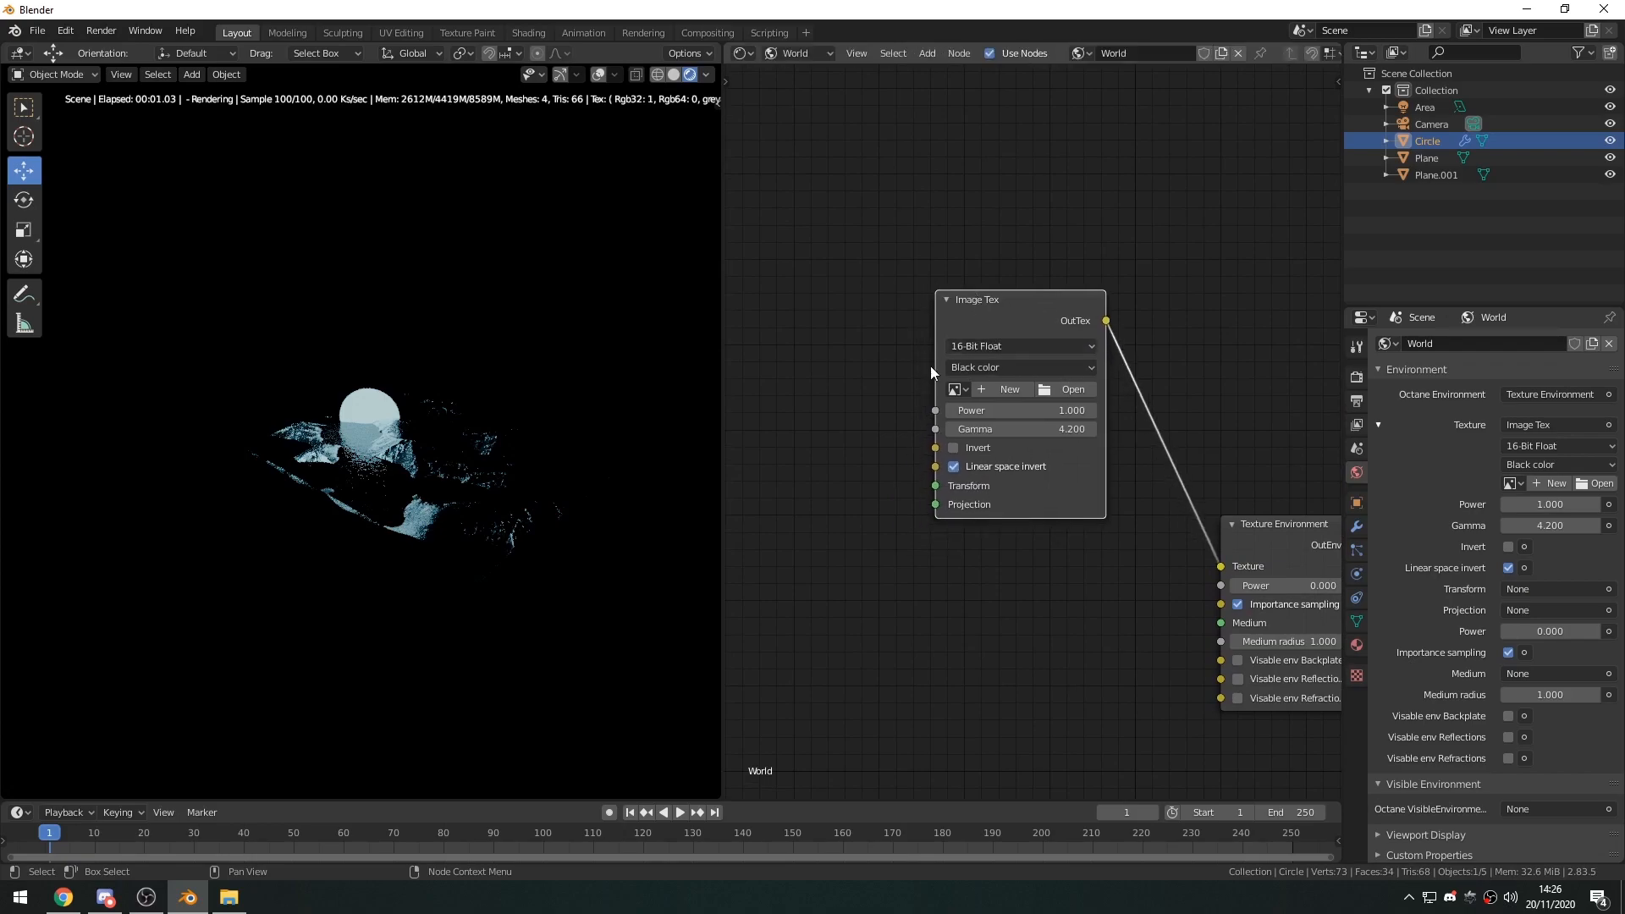
pyautogui.moveTo(939, 366); pyautogui.dragTo(902, 359, button='middle')
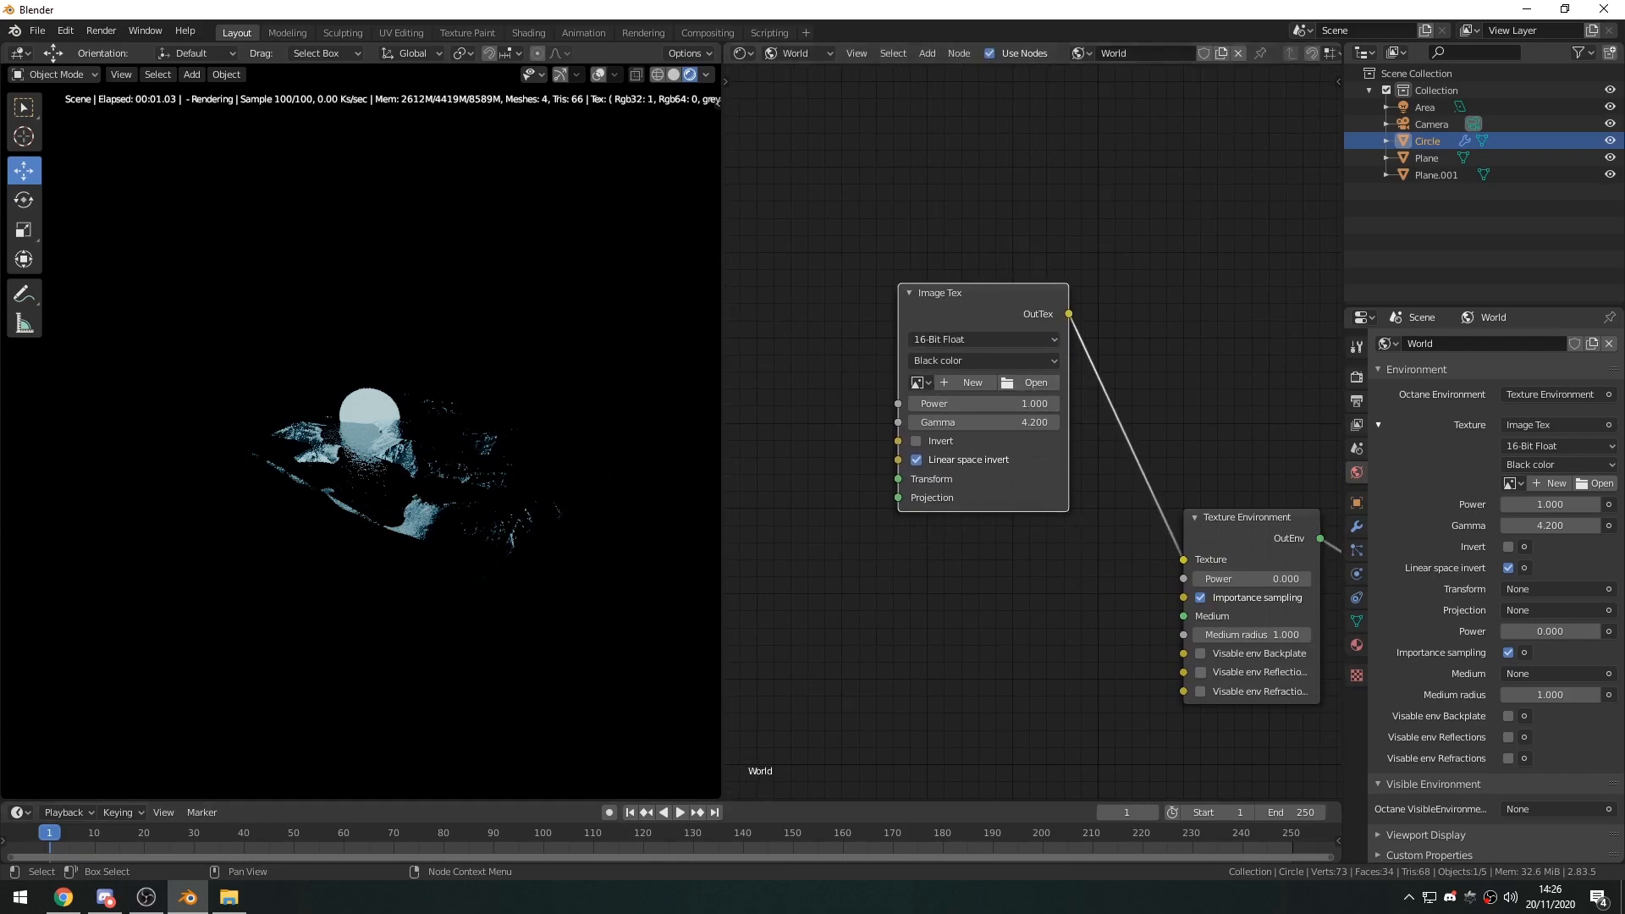
# Bring stars.png from the Photoshop Stuff folder into the world nodes, replacing the empty Image Tex node as the Texture Environment's Texture.
pyautogui.click(228, 897)
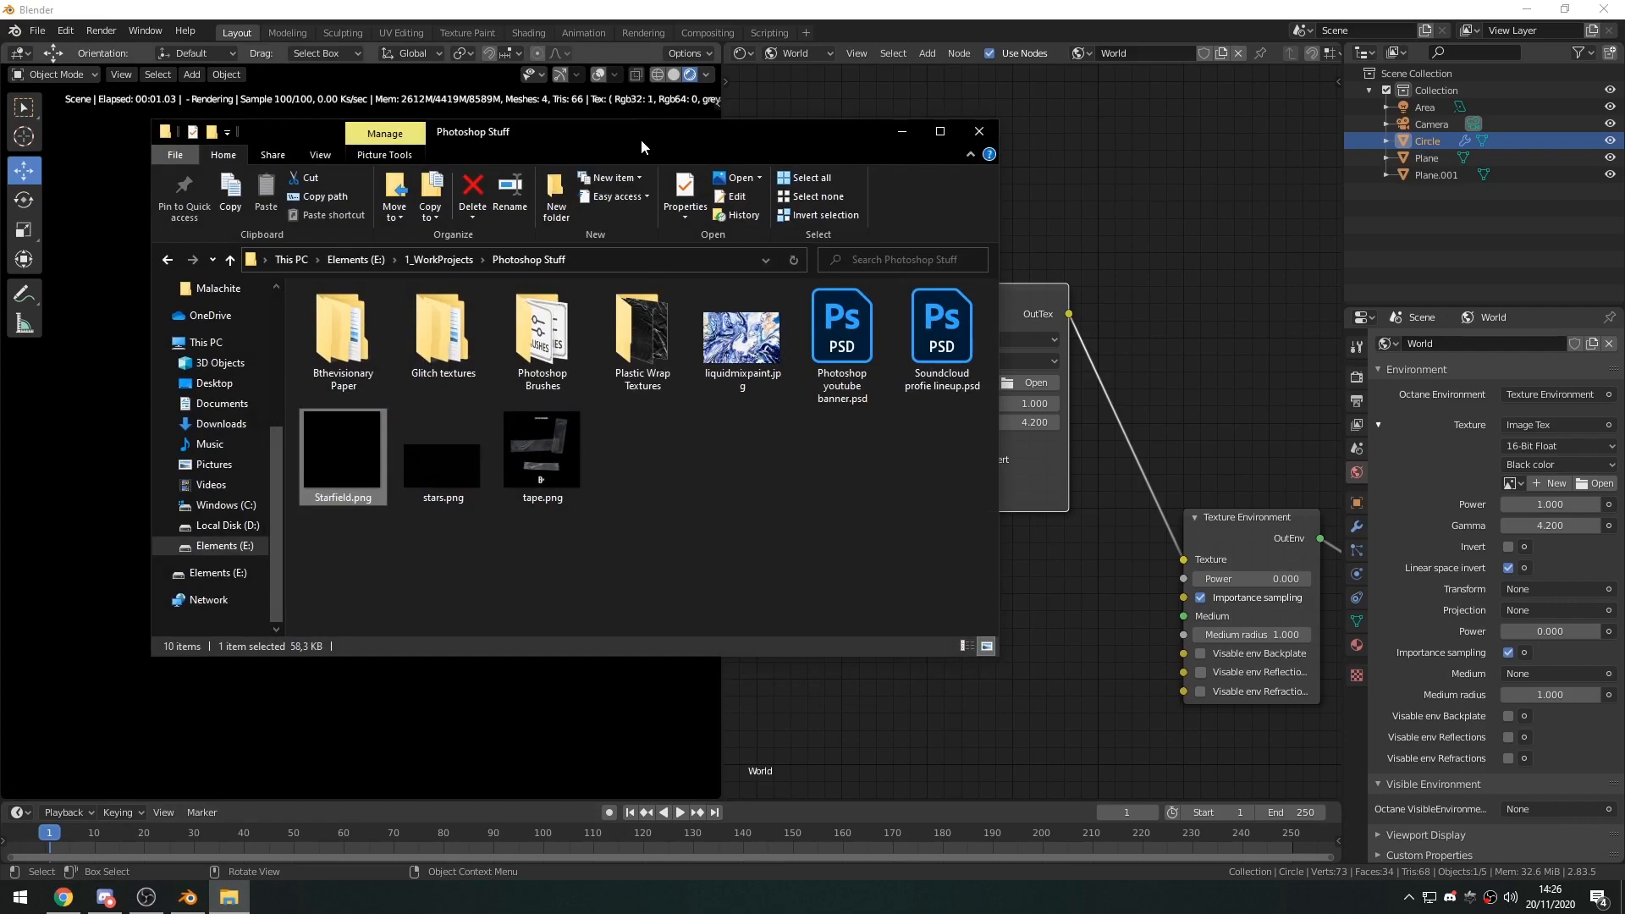
pyautogui.moveTo(641, 143); pyautogui.dragTo(601, 135)
pyautogui.moveTo(389, 444); pyautogui.dragTo(876, 571)
pyautogui.click(861, 125)
pyautogui.moveTo(1021, 587); pyautogui.dragTo(1187, 556)
pyautogui.click(938, 330)
pyautogui.press('Delete')
pyautogui.moveTo(926, 573); pyautogui.dragTo(990, 295)
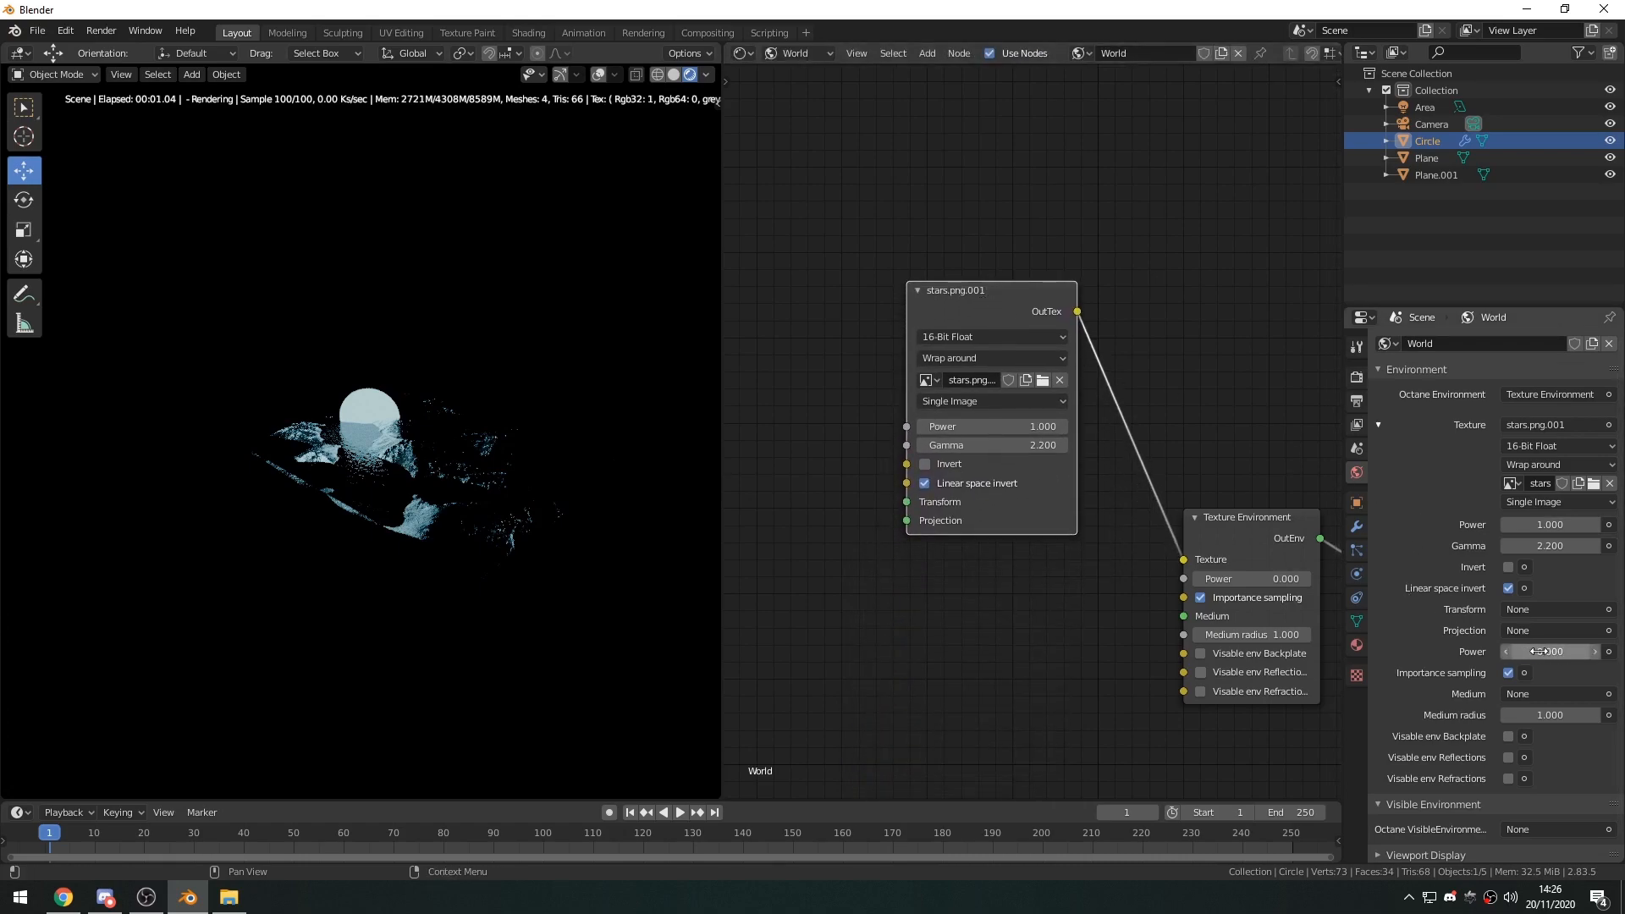
# Set the Texture Environment's power to 0.010, judging the star background through the camera.
pyautogui.press('Home')
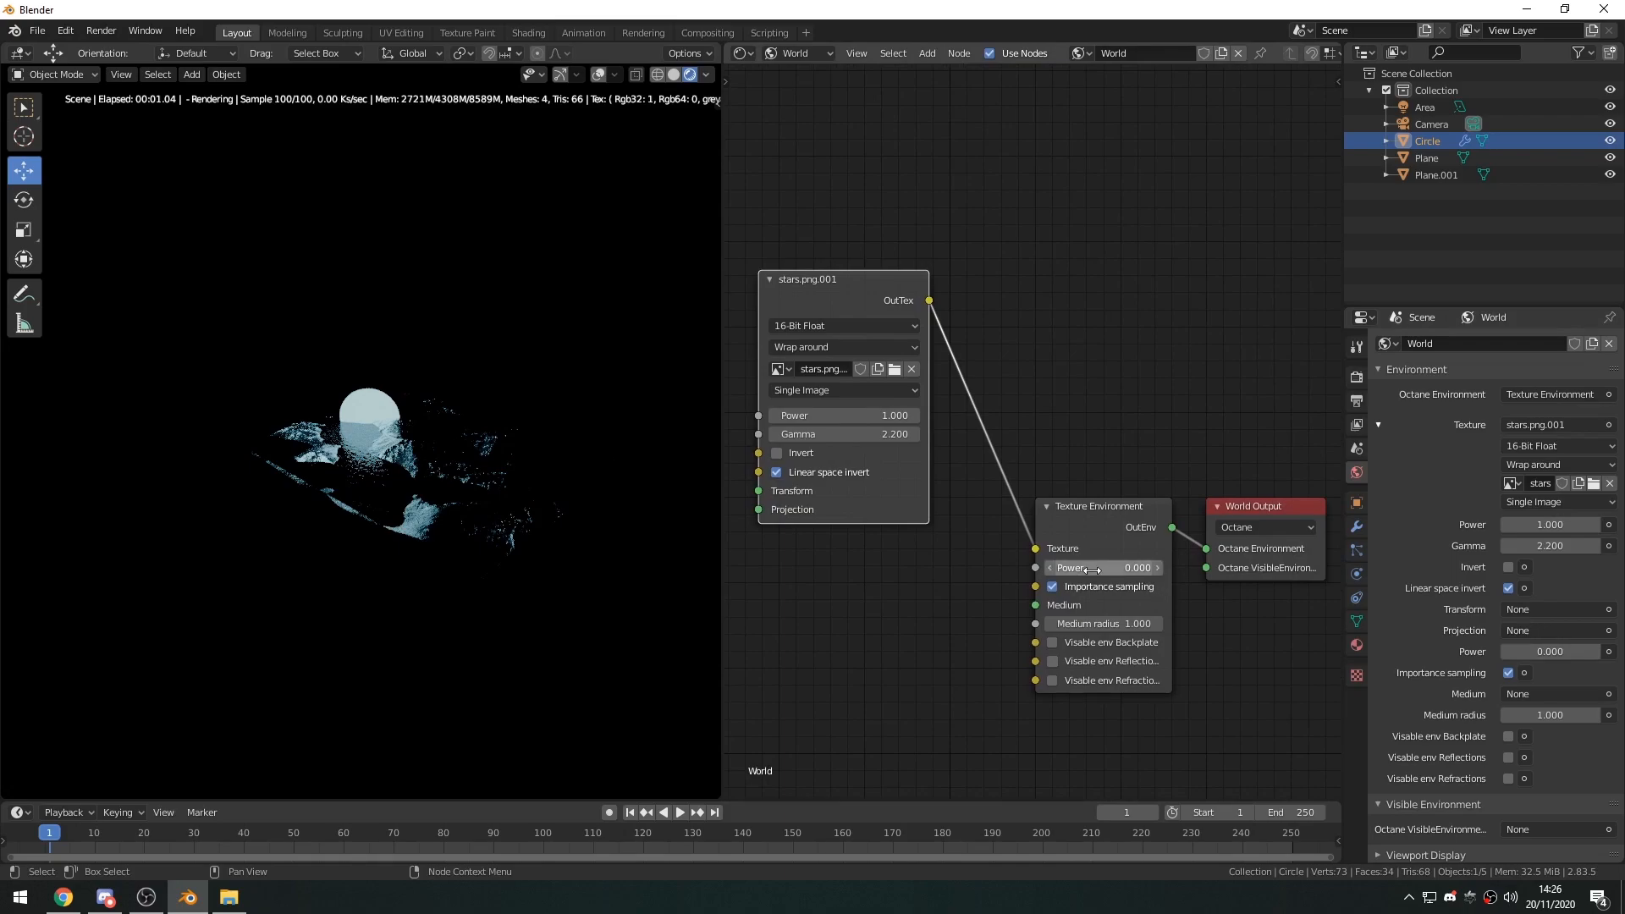
pyautogui.moveTo(1089, 567)
pyautogui.mouseDown()
pyautogui.moveTo(1163, 567)
pyautogui.moveTo(1090, 567)
pyautogui.moveTo(1116, 566)
pyautogui.mouseUp()
pyautogui.moveTo(515, 459); pyautogui.dragTo(432, 393, button='middle')
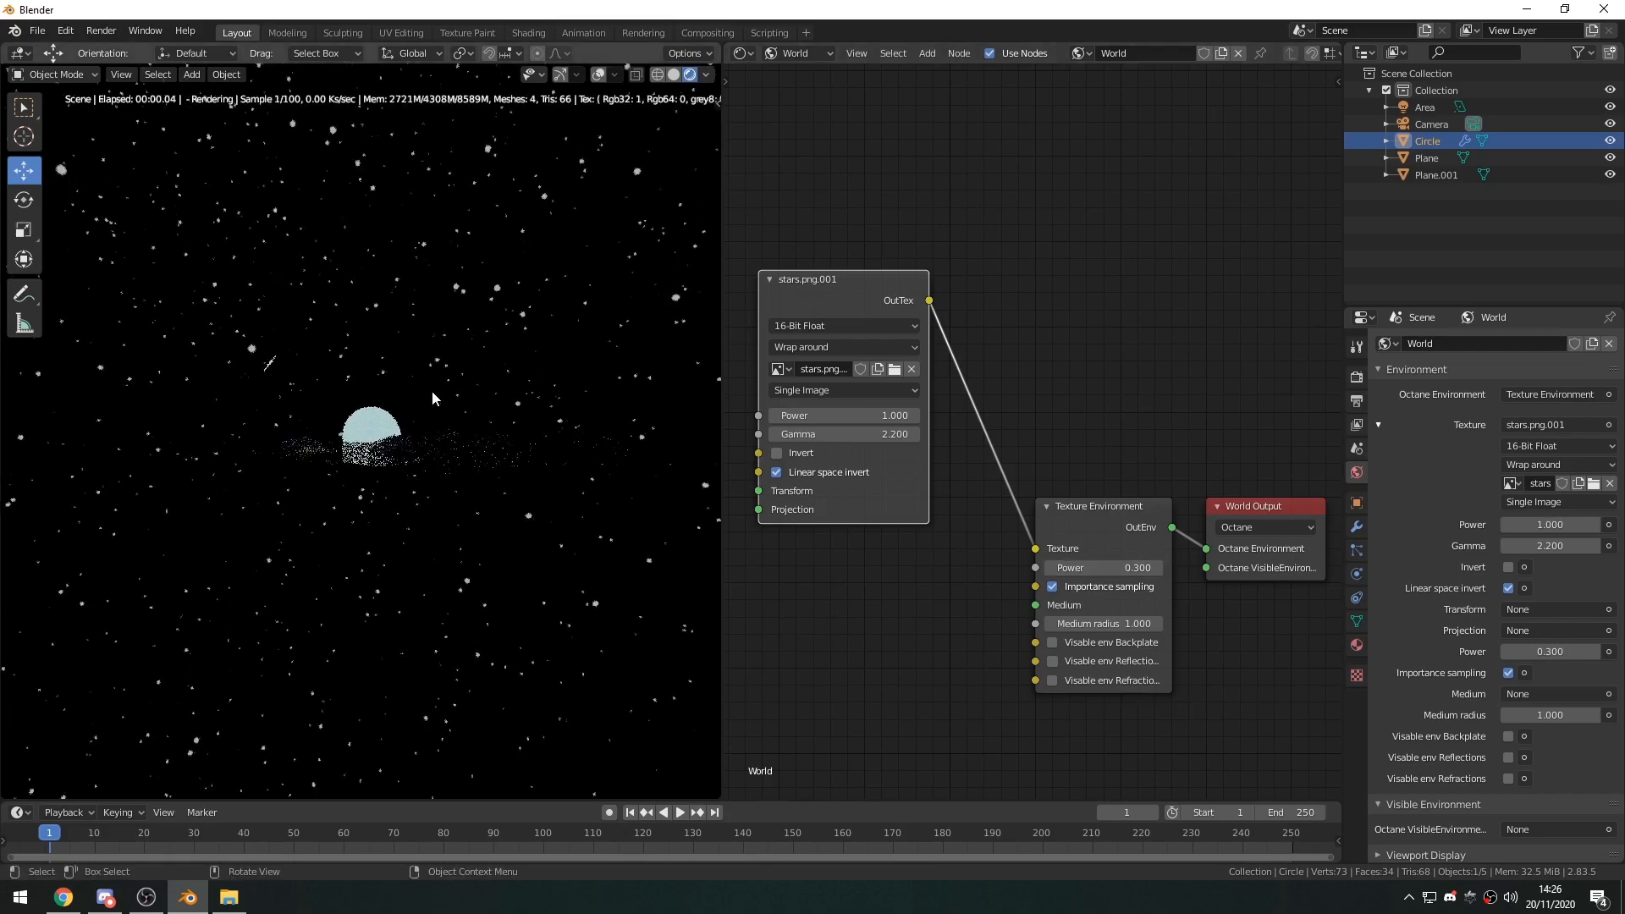
pyautogui.press('KP_0')
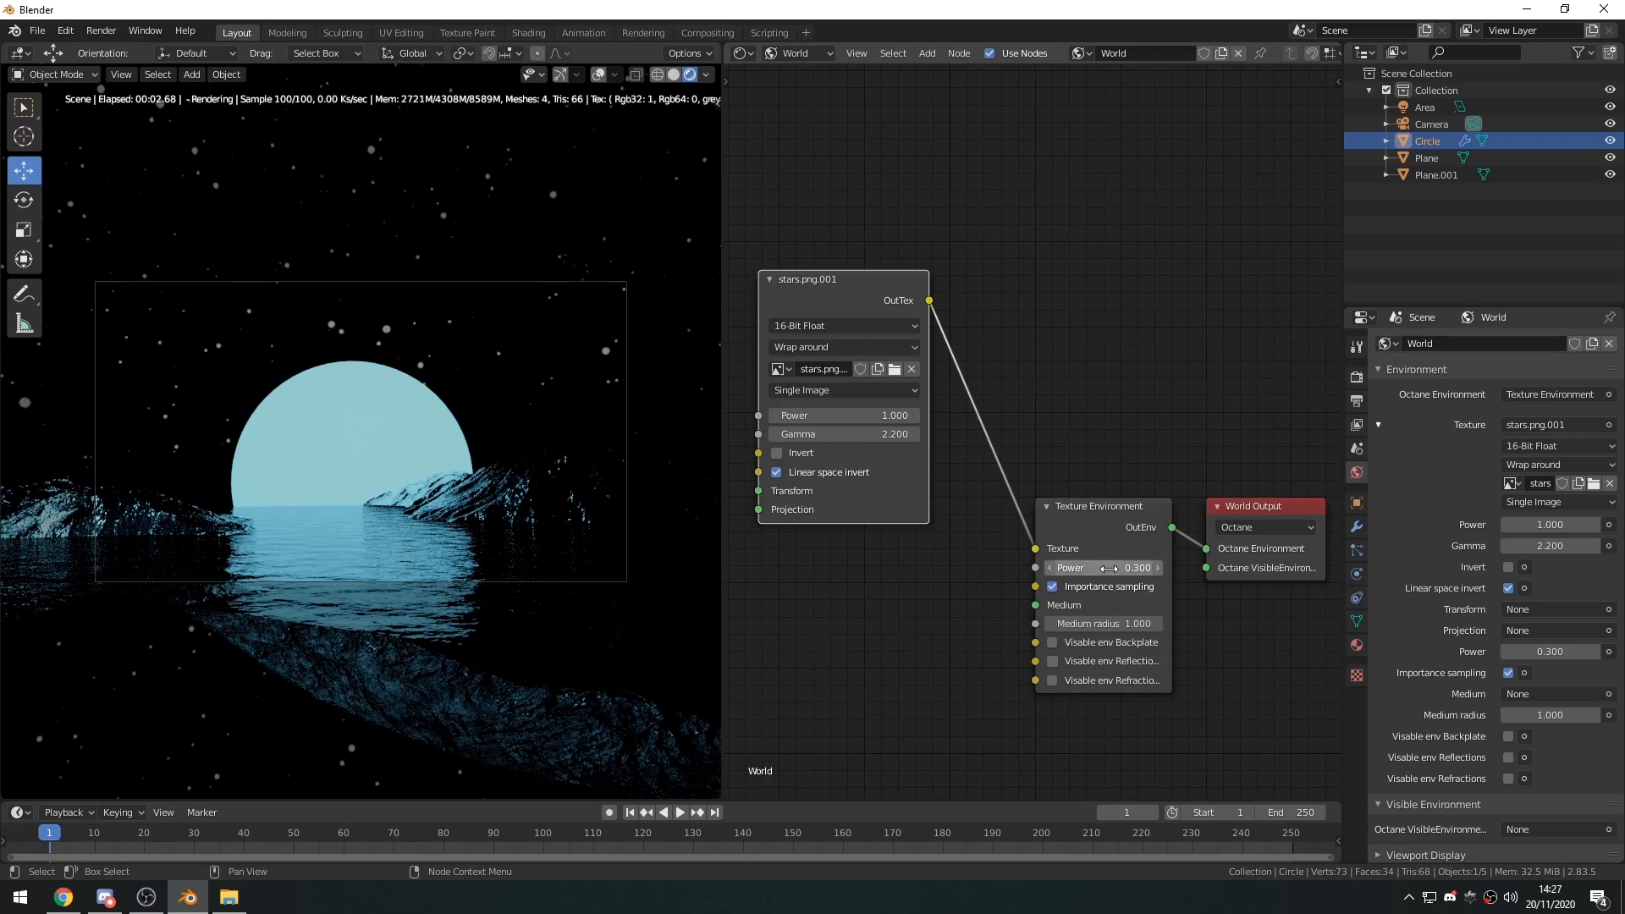
pyautogui.click(1050, 567)
pyautogui.click(1050, 567)
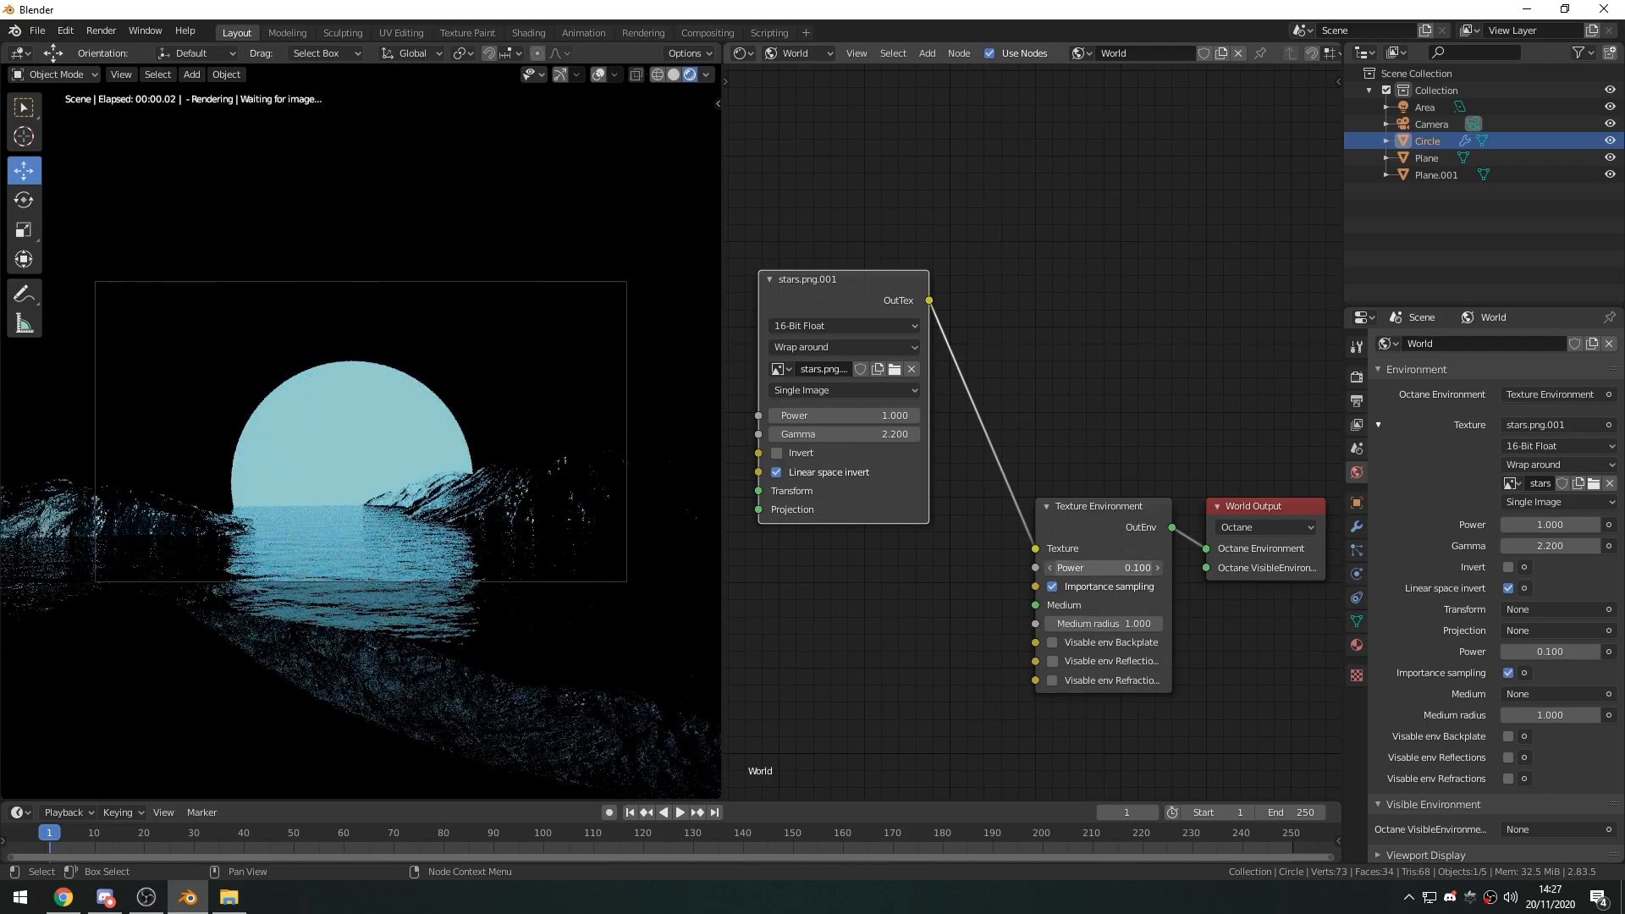
pyautogui.keyDown('shift'); pyautogui.moveTo(1050, 568); pyautogui.dragTo(1015, 568); pyautogui.keyUp('shift')
# Add a Full Transform node beside the stars.png image node and connect it to that node's Transform input.
pyautogui.moveTo(736, 501); pyautogui.dragTo(1029, 526, button='middle')
pyautogui.hotkey('shift', 'a')
pyautogui.click(905, 484)
pyautogui.write('tran')
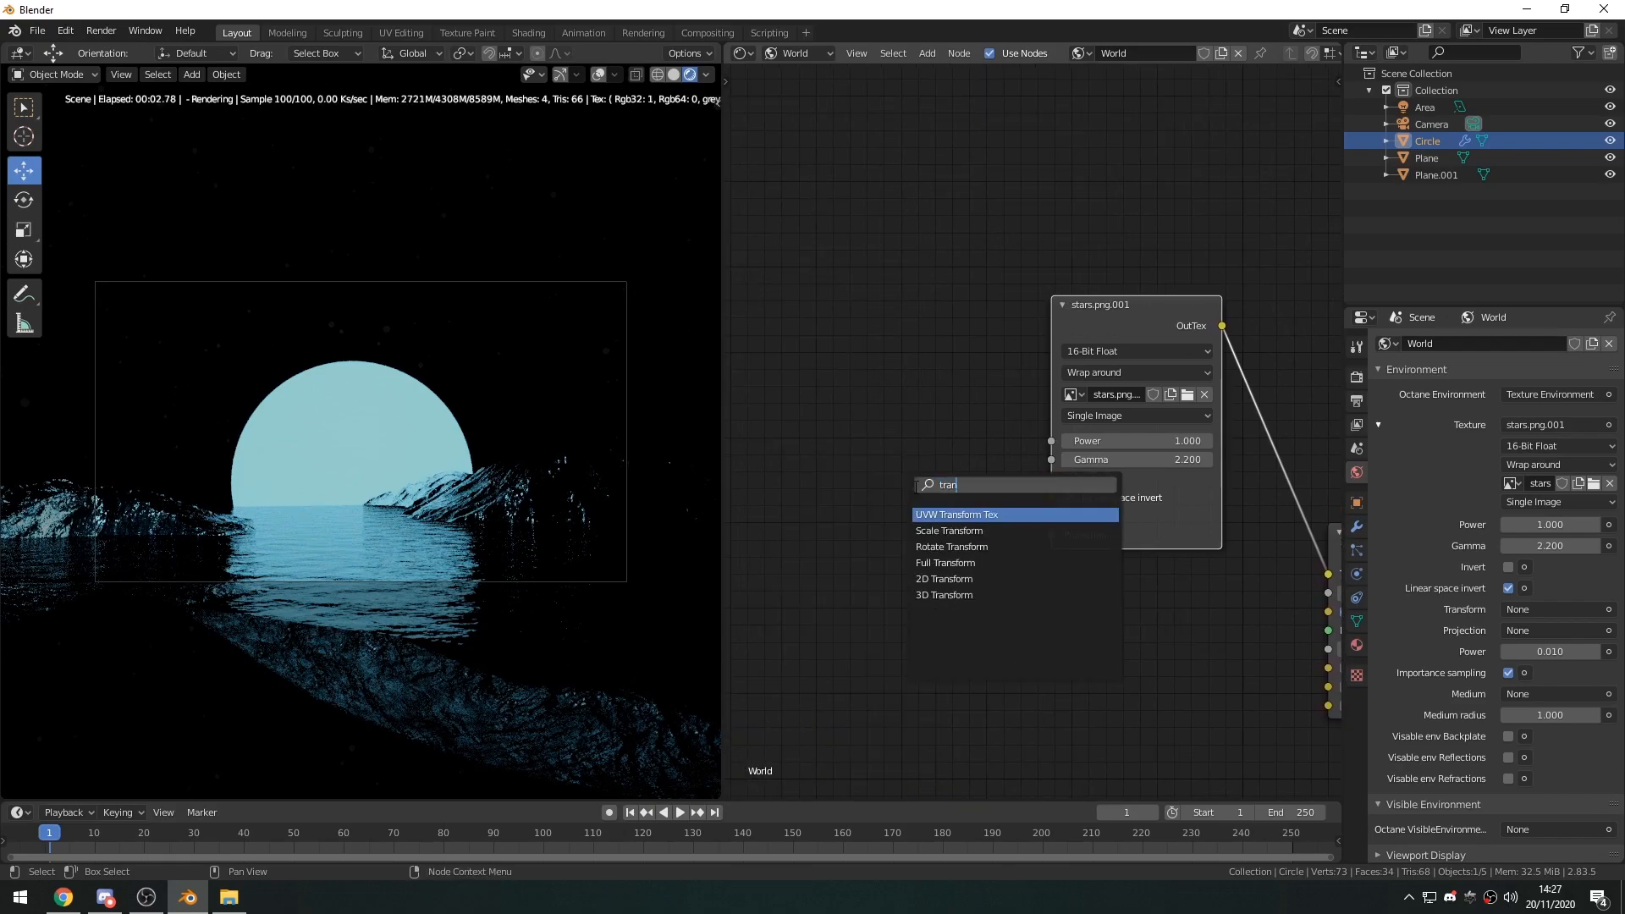
pyautogui.press('Down')
pyautogui.press('Down')
pyautogui.press('Down')
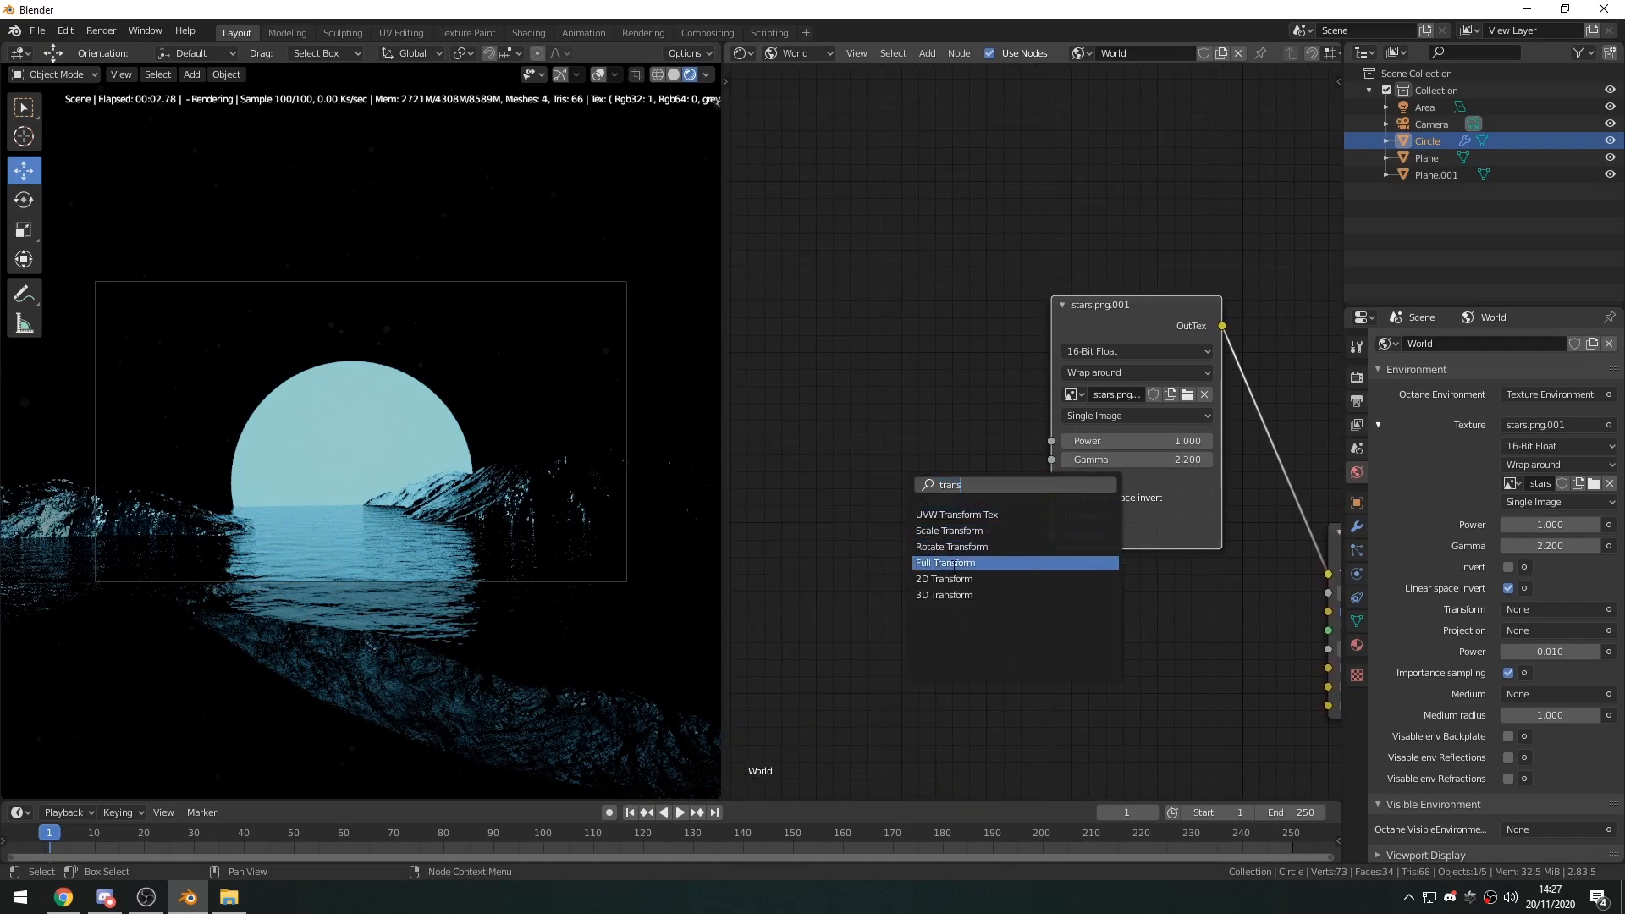
pyautogui.press('Return')
pyautogui.click(928, 334)
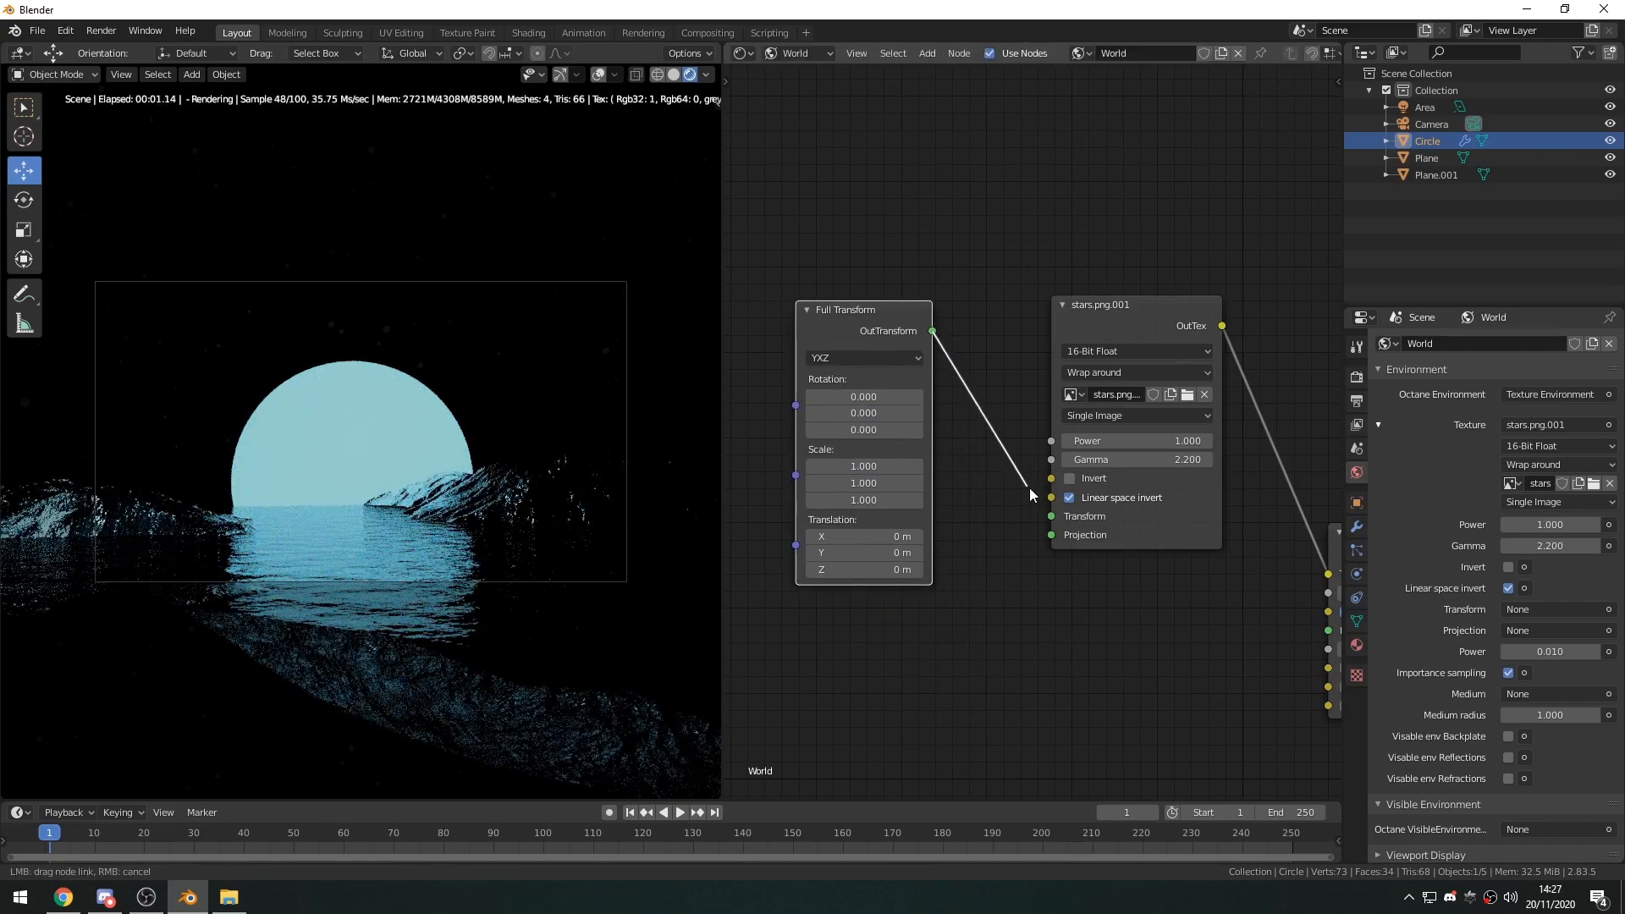
pyautogui.moveTo(1052, 520); pyautogui.dragTo(1051, 516)
pyautogui.moveTo(876, 335); pyautogui.dragTo(930, 311)
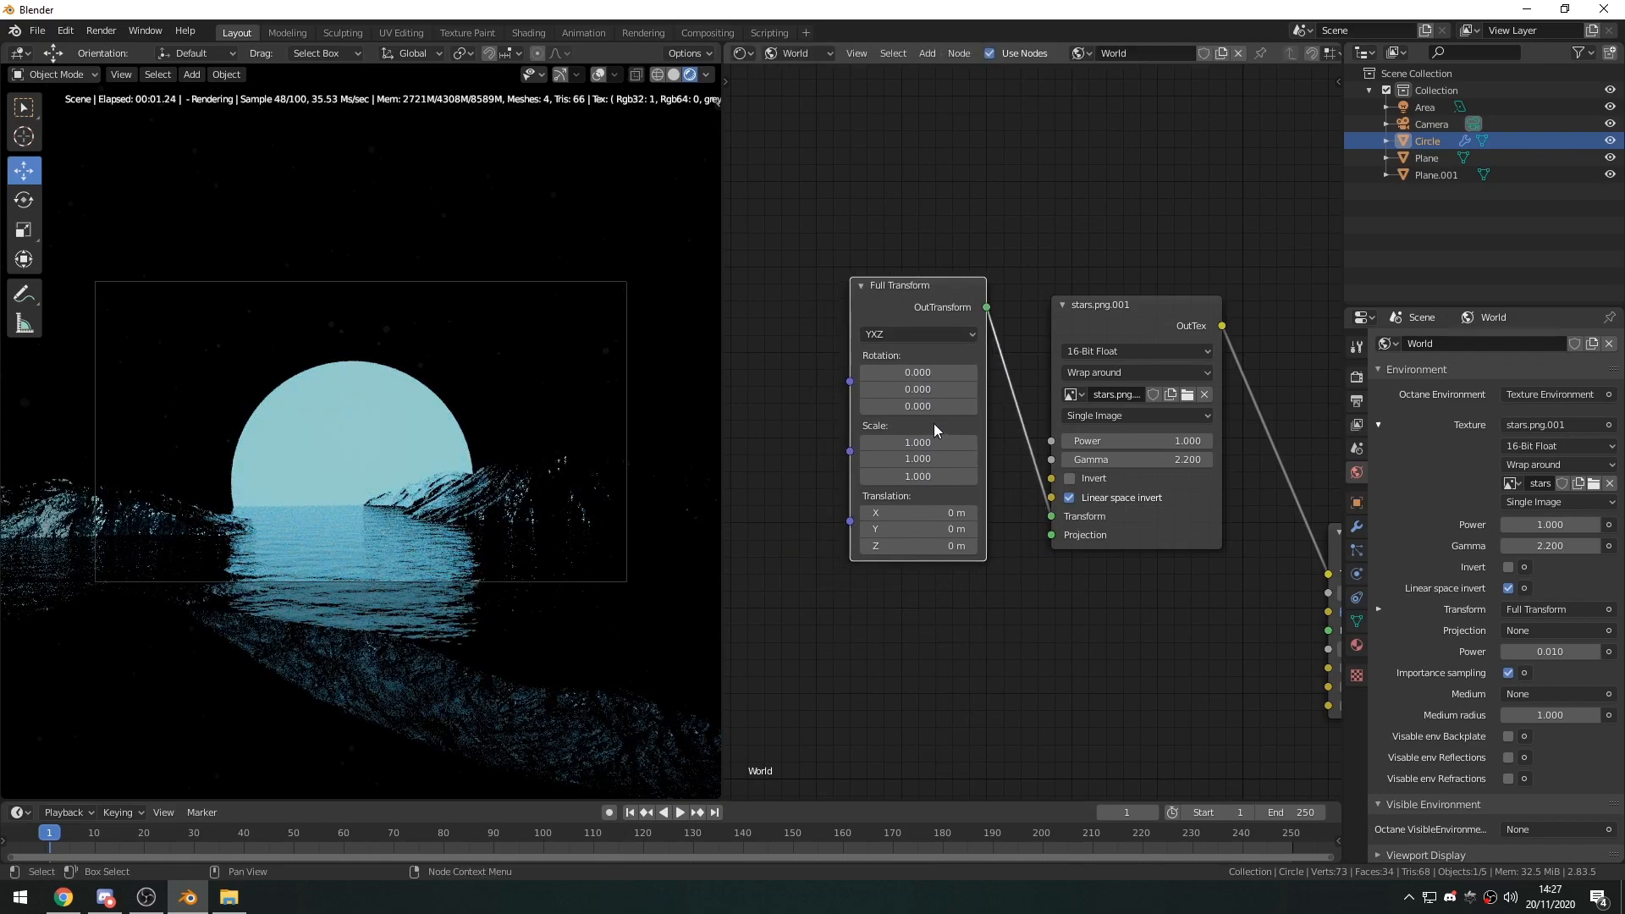
# Try a uniform scale of 0.370 on the Full Transform node.
pyautogui.press('BackSpace')
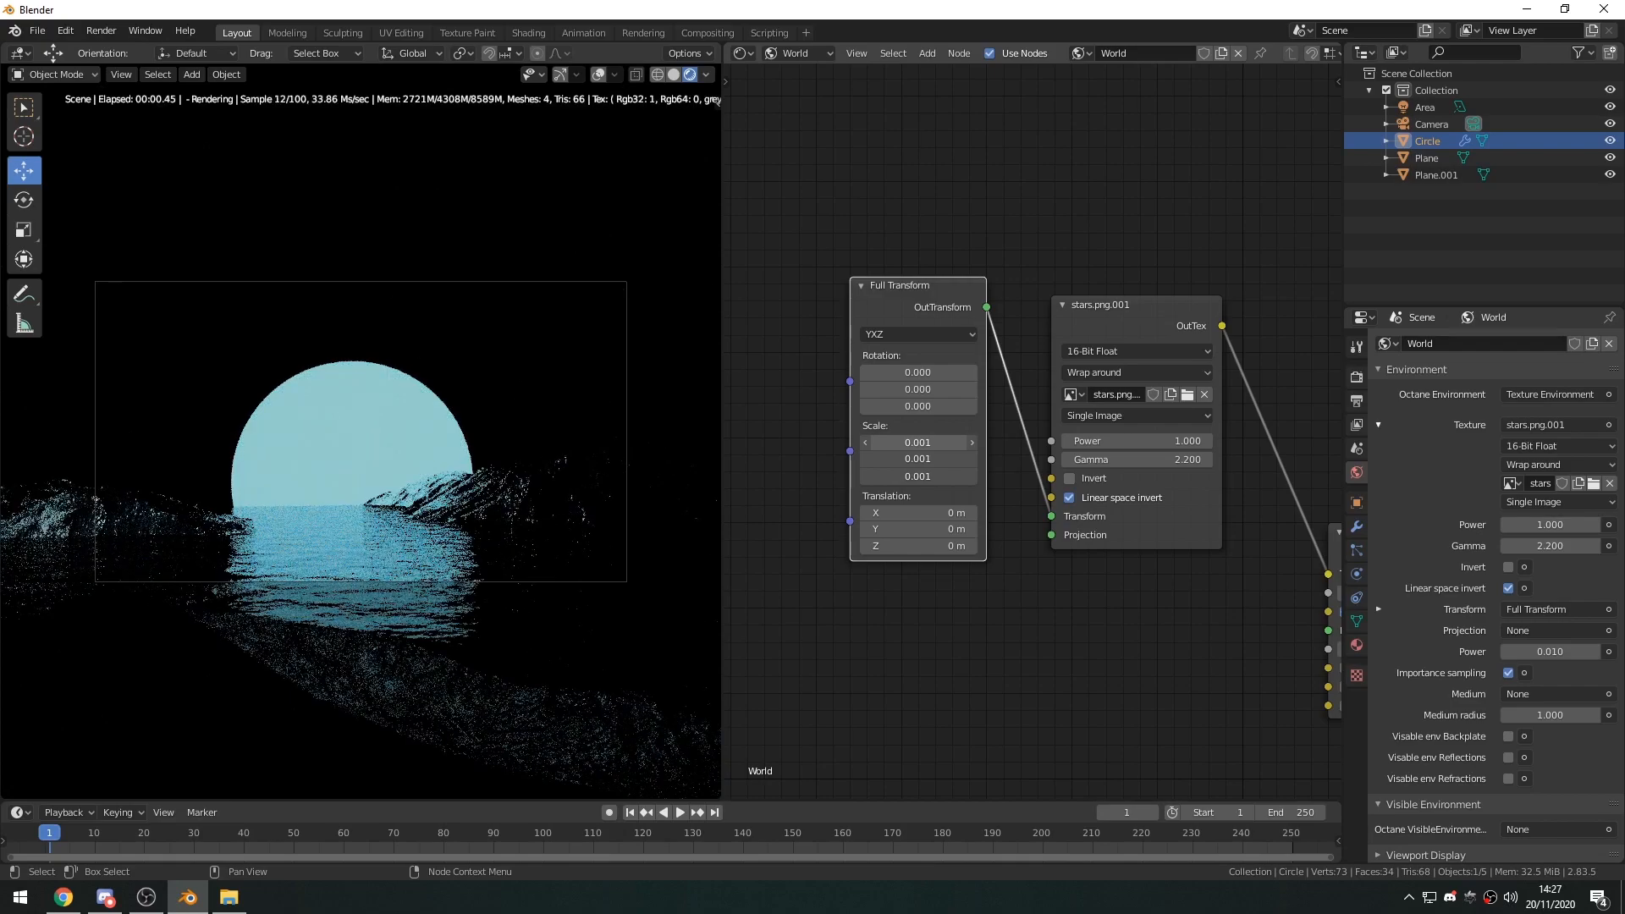
pyautogui.hotkey('ctrl', 'z')
pyautogui.keyDown('shift'); pyautogui.moveTo(917, 442); pyautogui.dragTo(860, 475); pyautogui.keyUp('shift')
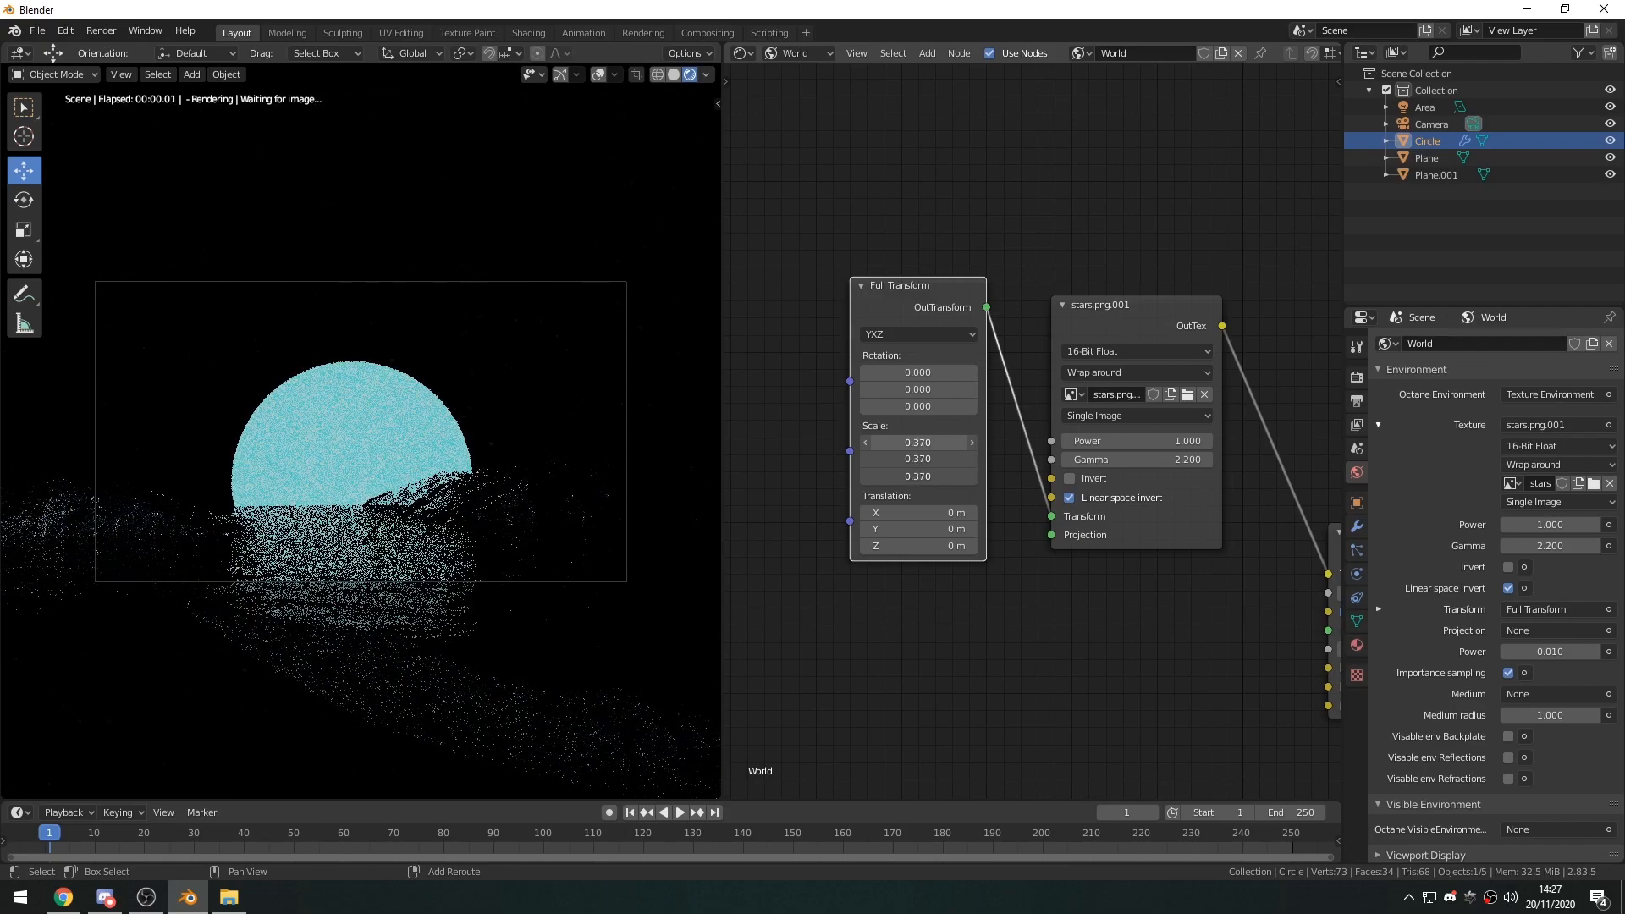
# Set the Texture Environment's power to 0.050 and the Full Transform node's scale to 0.350 on all three axes.
pyautogui.moveTo(1045, 577); pyautogui.dragTo(888, 536, button='middle')
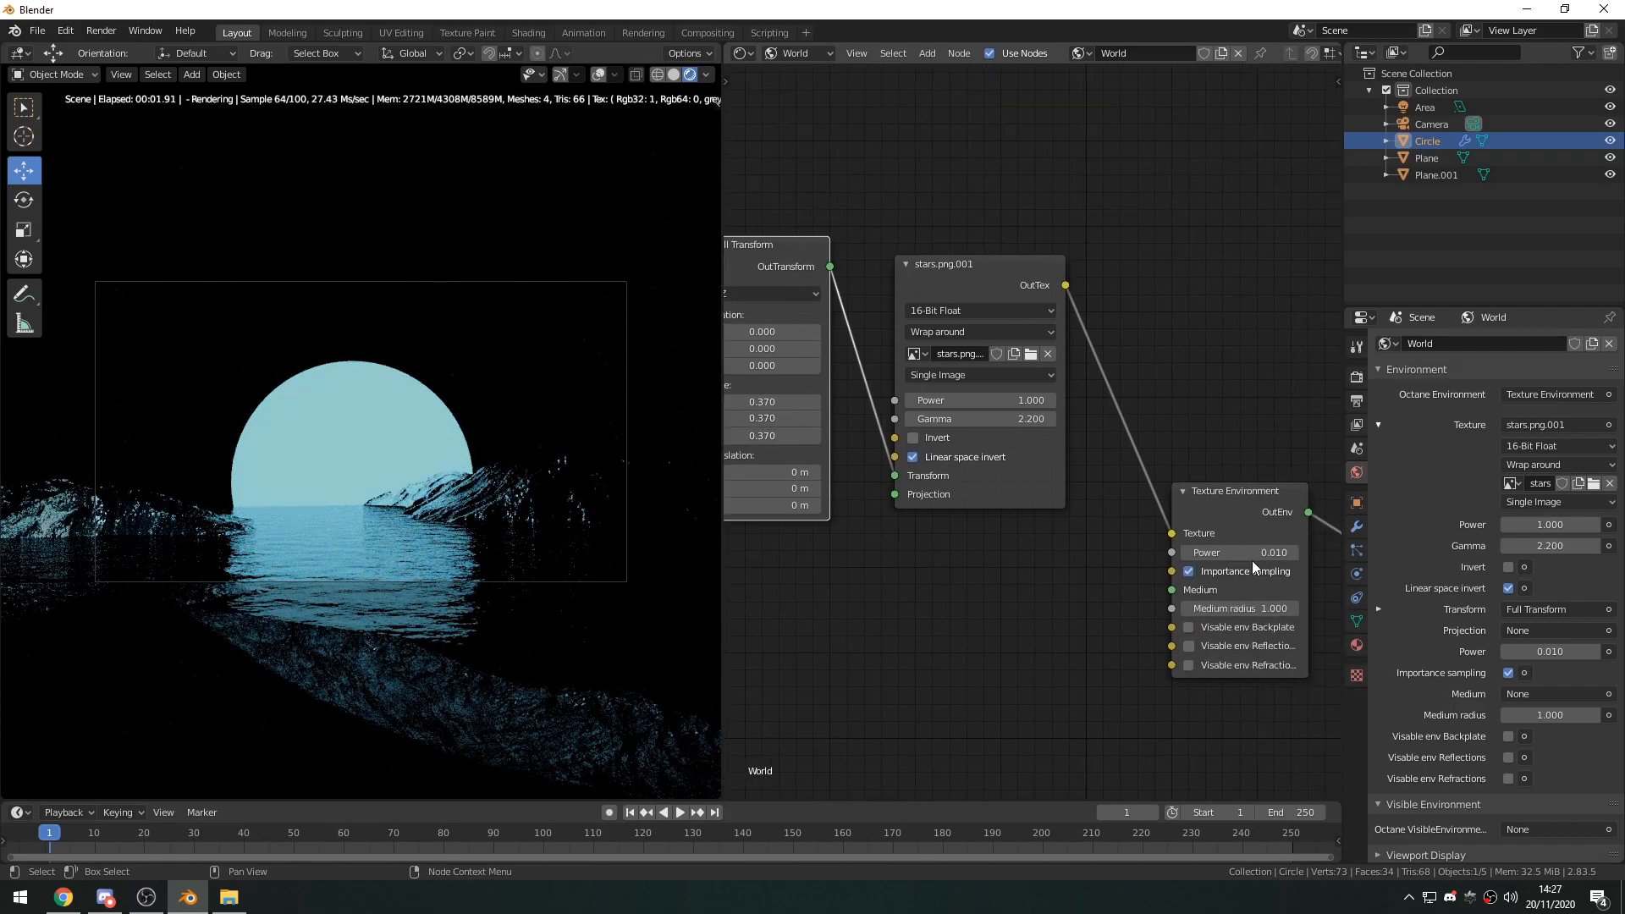
pyautogui.keyDown('shift'); pyautogui.moveTo(1259, 553); pyautogui.dragTo(1283, 553); pyautogui.keyUp('shift')
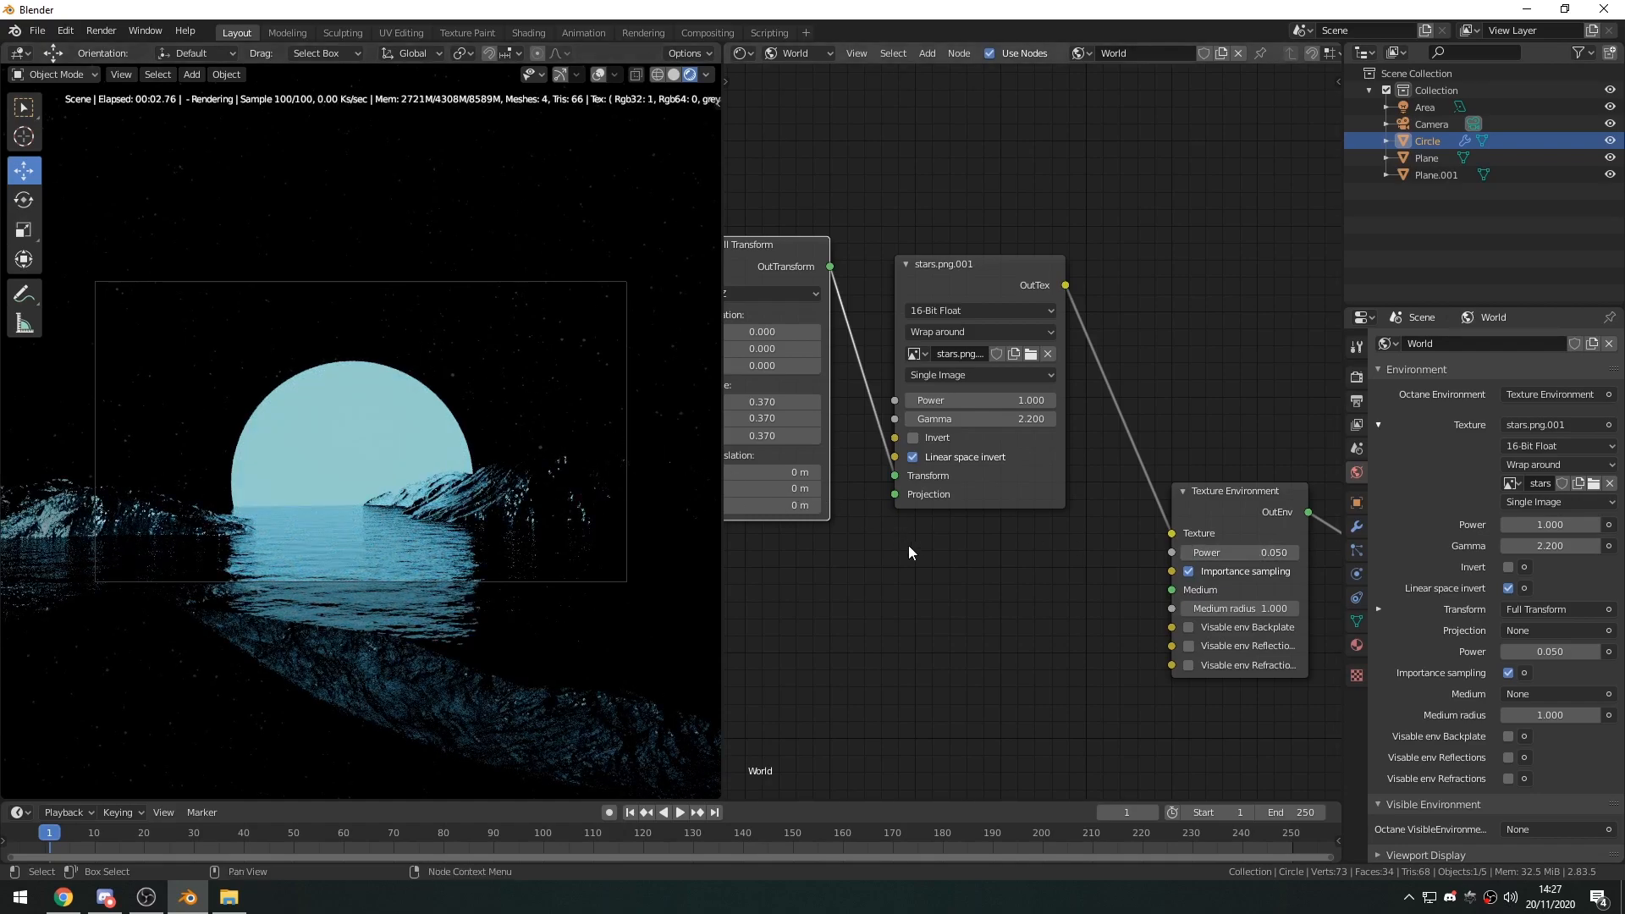
pyautogui.moveTo(906, 543); pyautogui.dragTo(943, 550, button='middle')
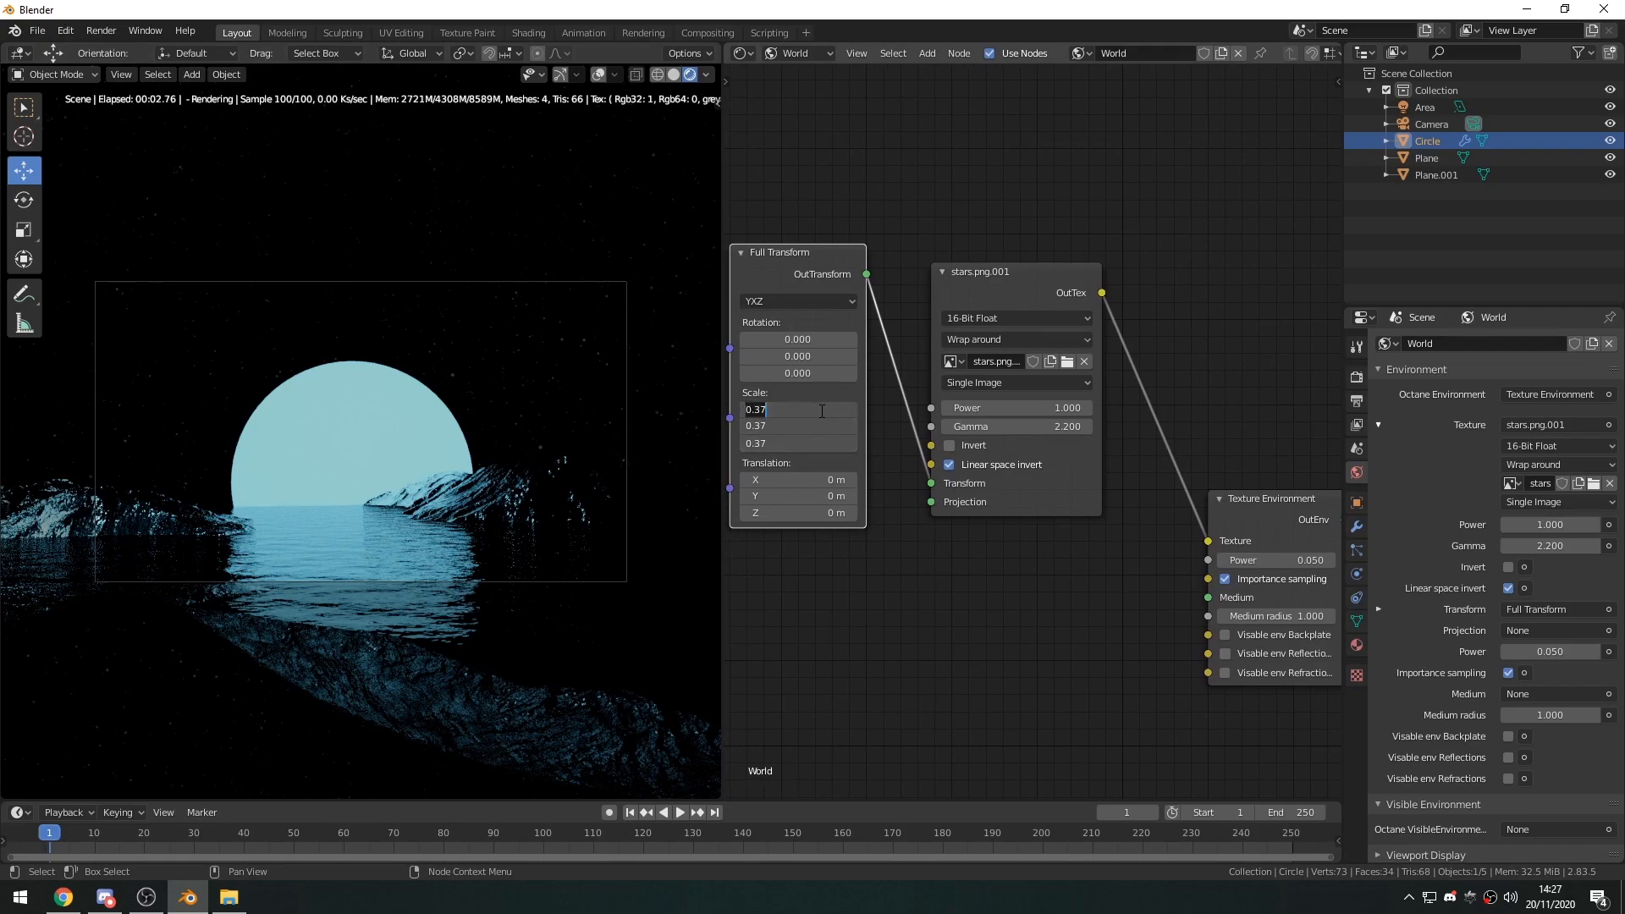
pyautogui.press('Return')
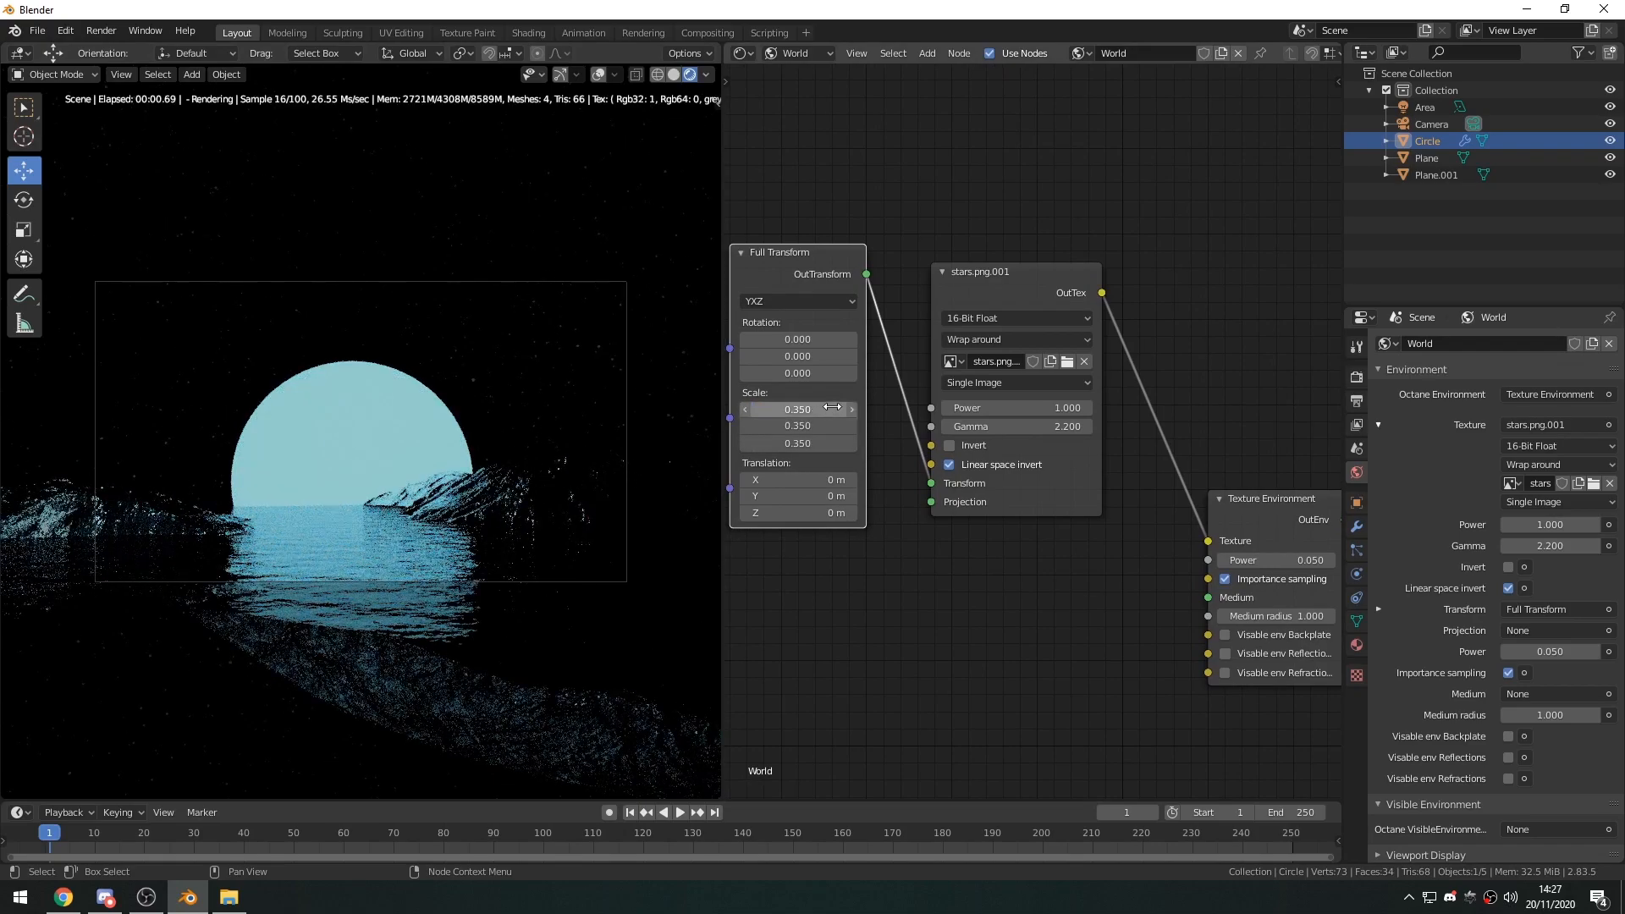
# Move the Full Transform and stars.png nodes into a compact row beside the Texture Environment node.
pyautogui.moveTo(820, 399); pyautogui.dragTo(866, 372, button='middle')
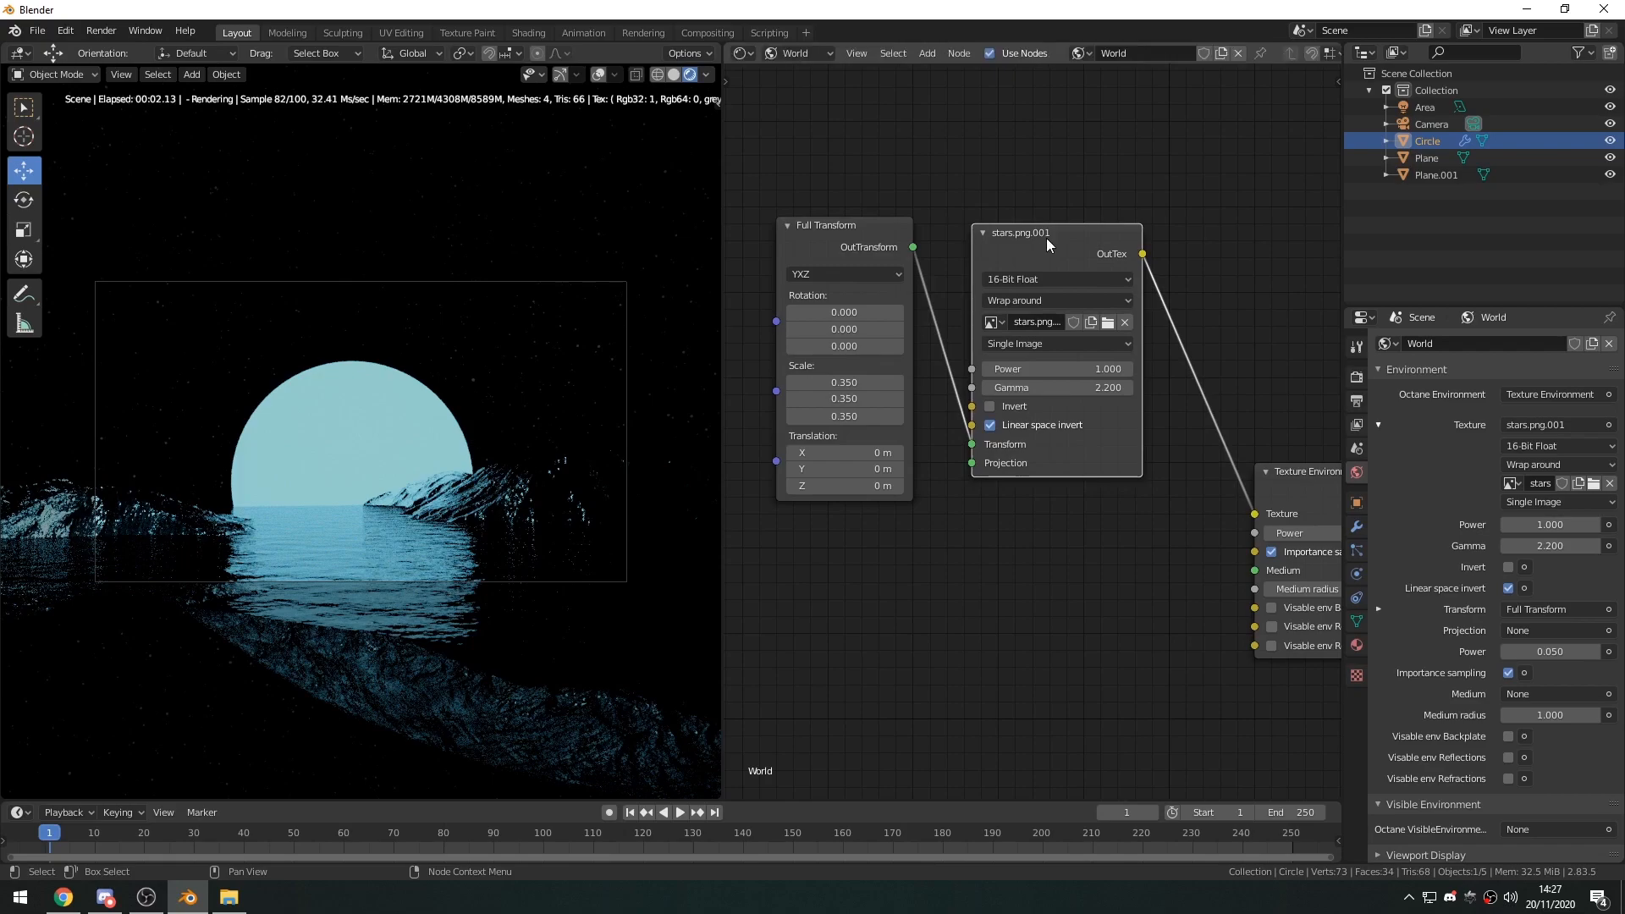
pyautogui.moveTo(1128, 581); pyautogui.dragTo(982, 584, button='middle')
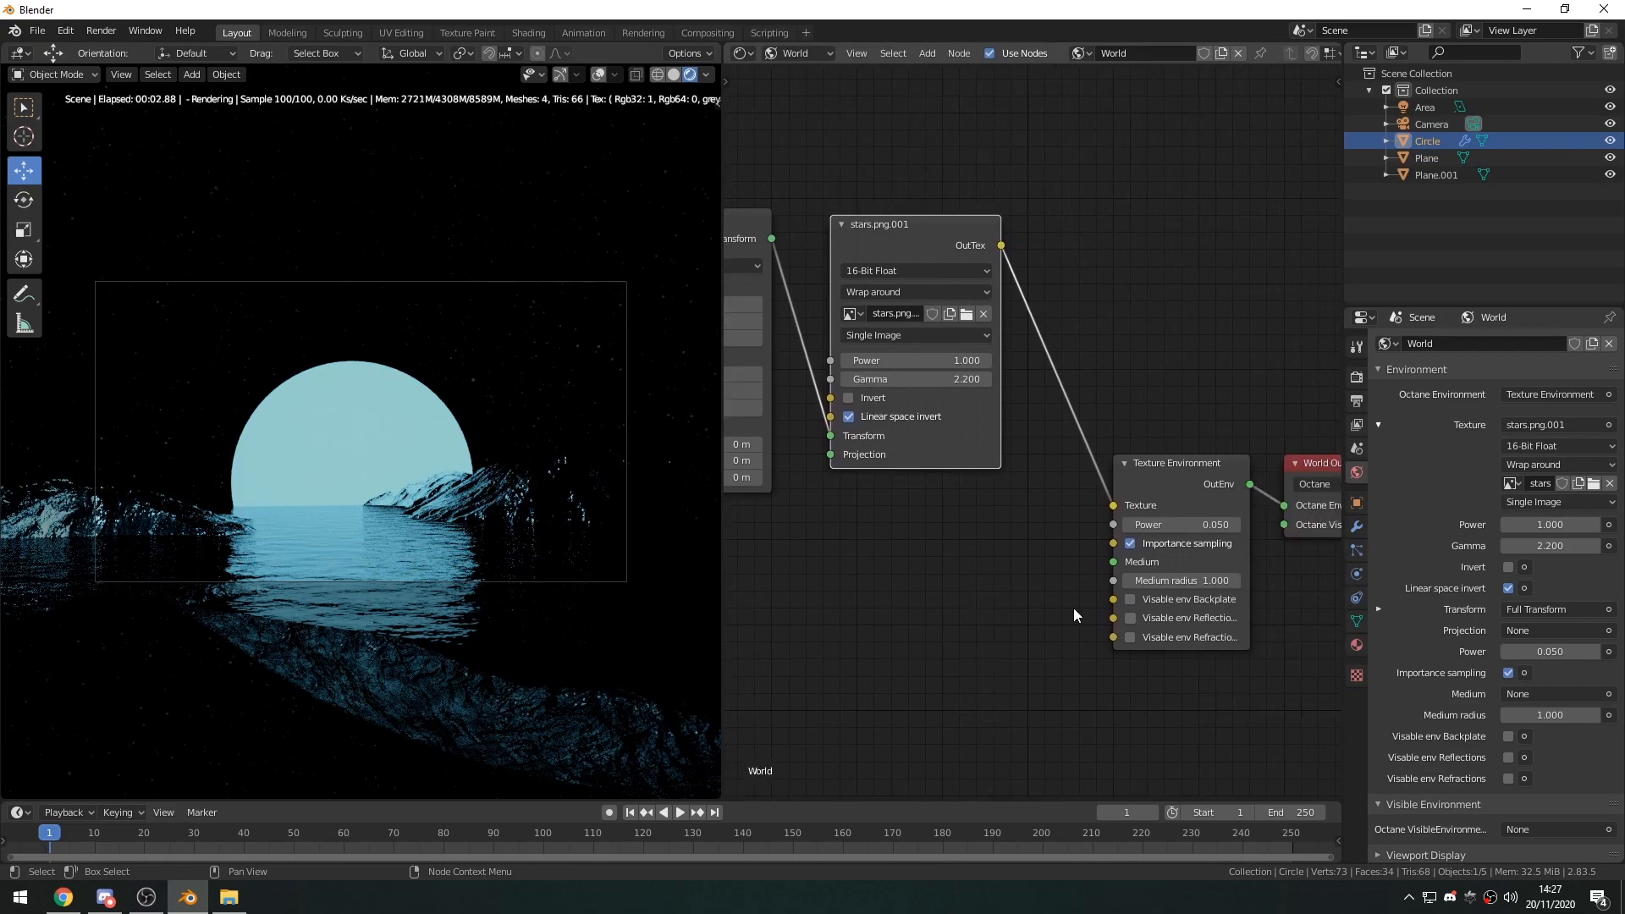
pyautogui.scroll(-3, 1051, 623)
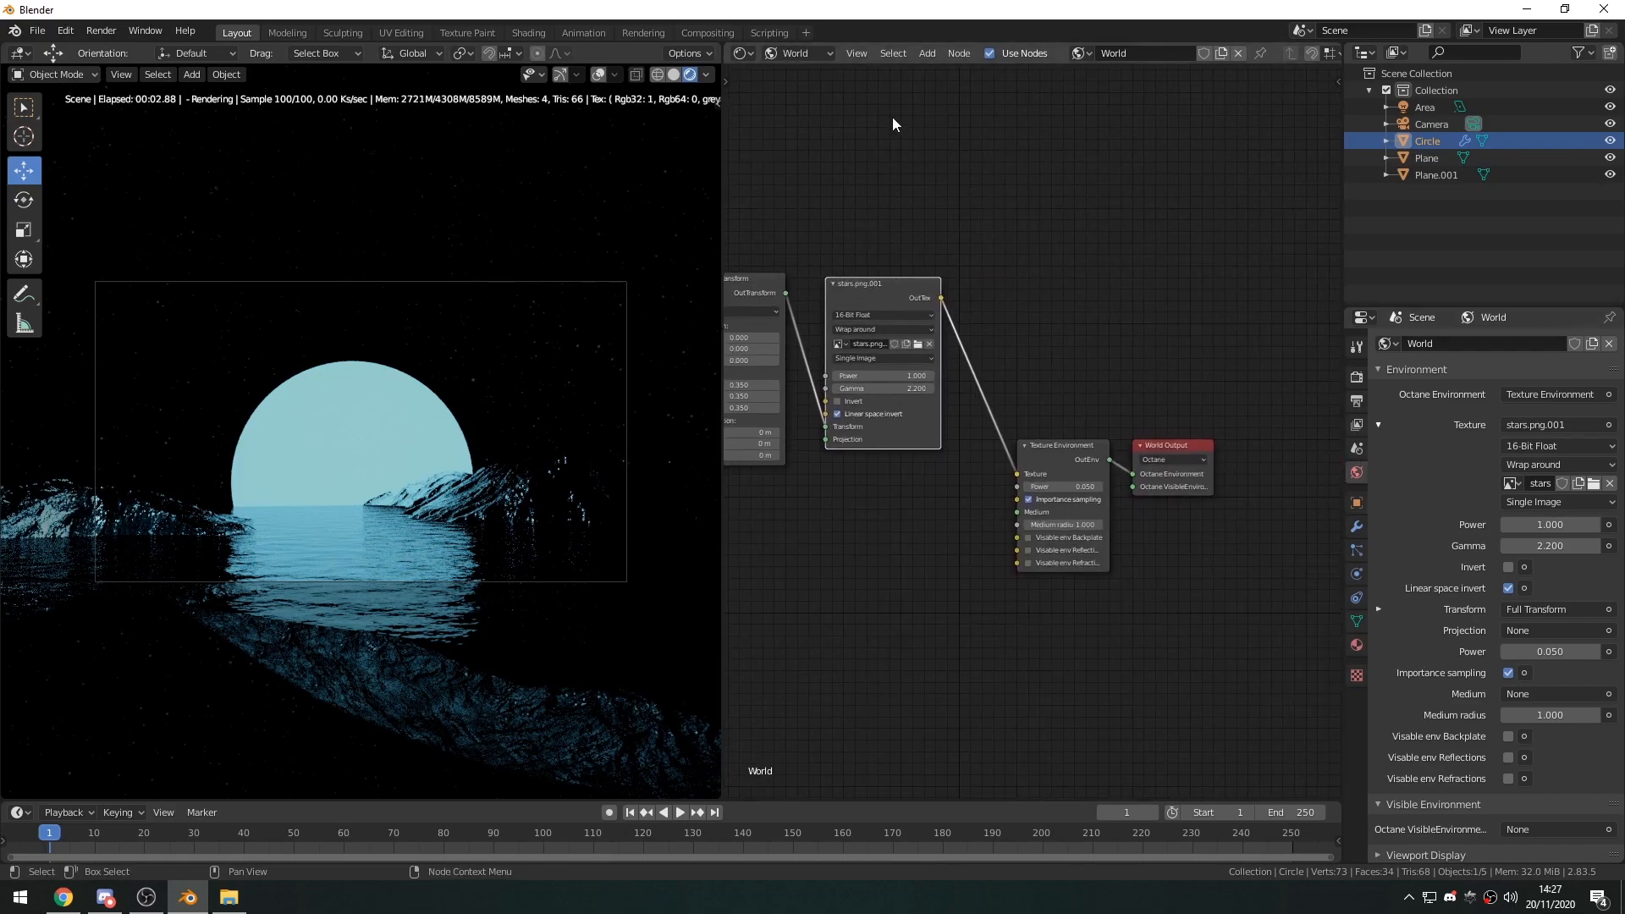
pyautogui.click(799, 51)
pyautogui.moveTo(863, 571); pyautogui.dragTo(988, 599, button='middle')
pyautogui.moveTo(1023, 377); pyautogui.dragTo(1061, 533)
pyautogui.click(1032, 372)
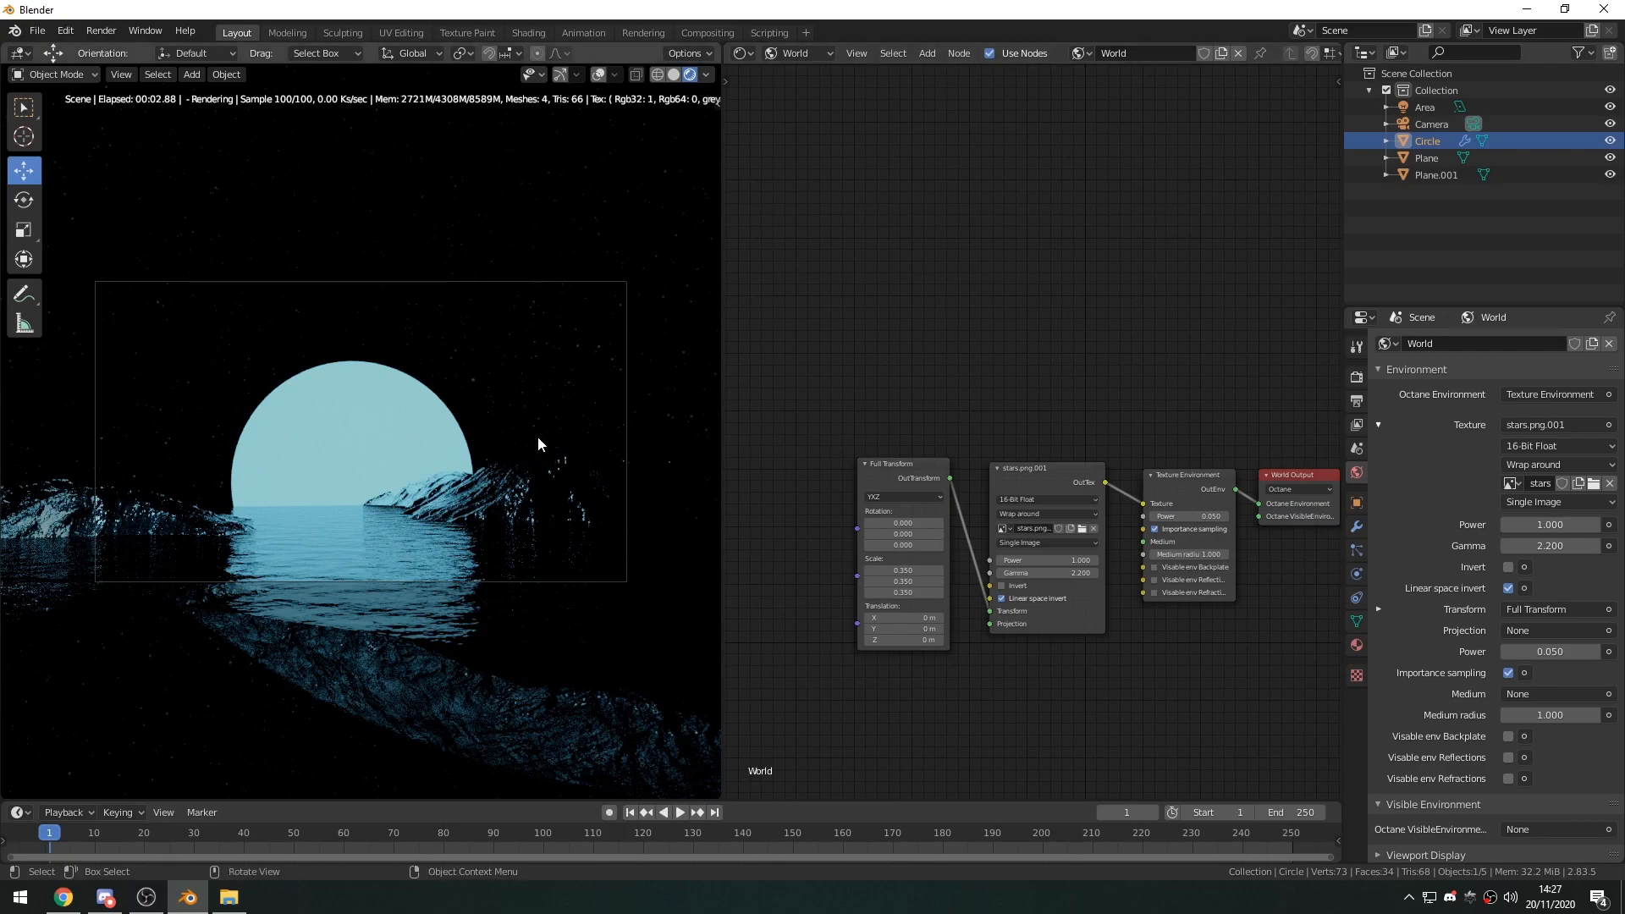
# Examine the star background from a wider angle outside the camera, ending back in the camera view.
pyautogui.scroll(-2, 571, 464)
pyautogui.moveTo(571, 464); pyautogui.dragTo(572, 485, button='middle')
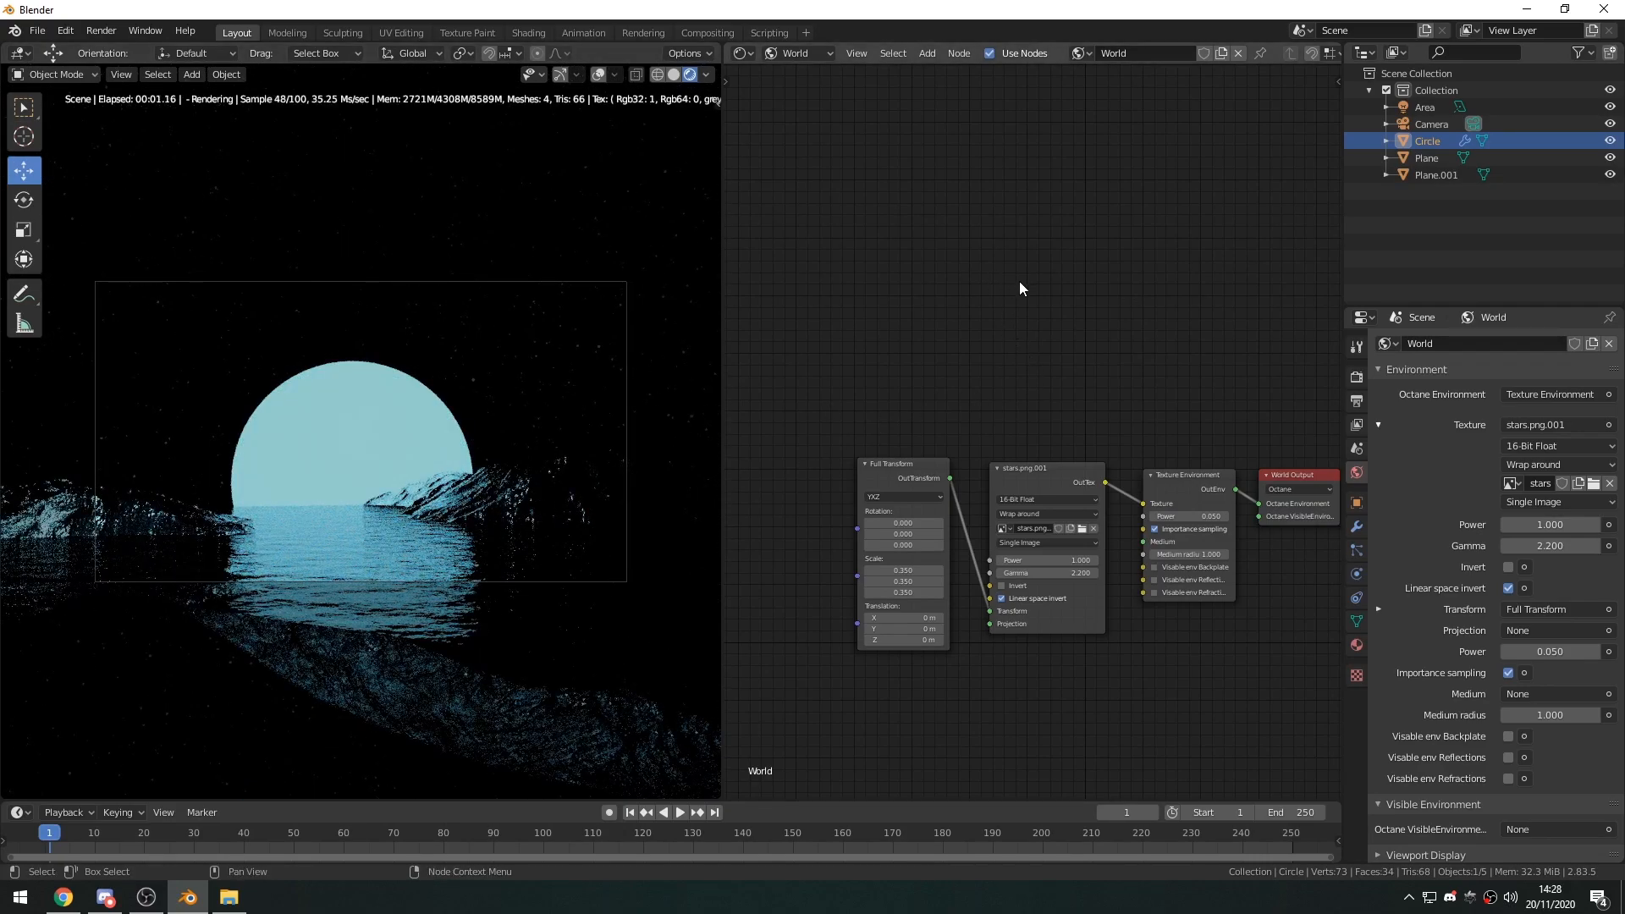
pyautogui.moveTo(1176, 516); pyautogui.dragTo(1041, 503, button='middle')
pyautogui.scroll(-2, 469, 460)
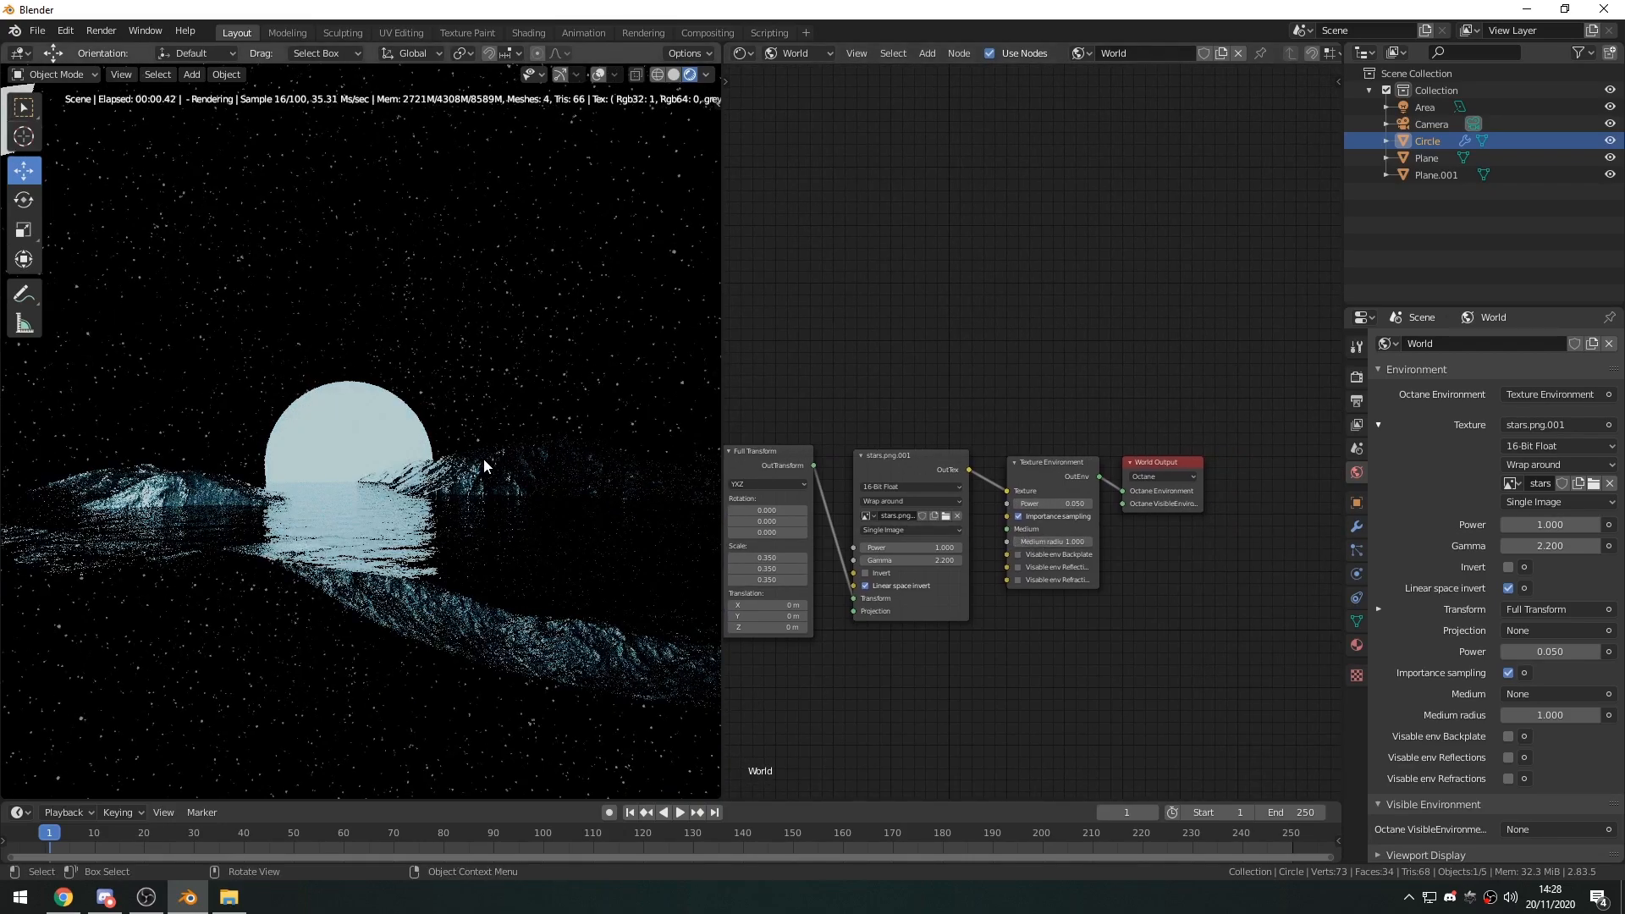
pyautogui.press('KP_0')
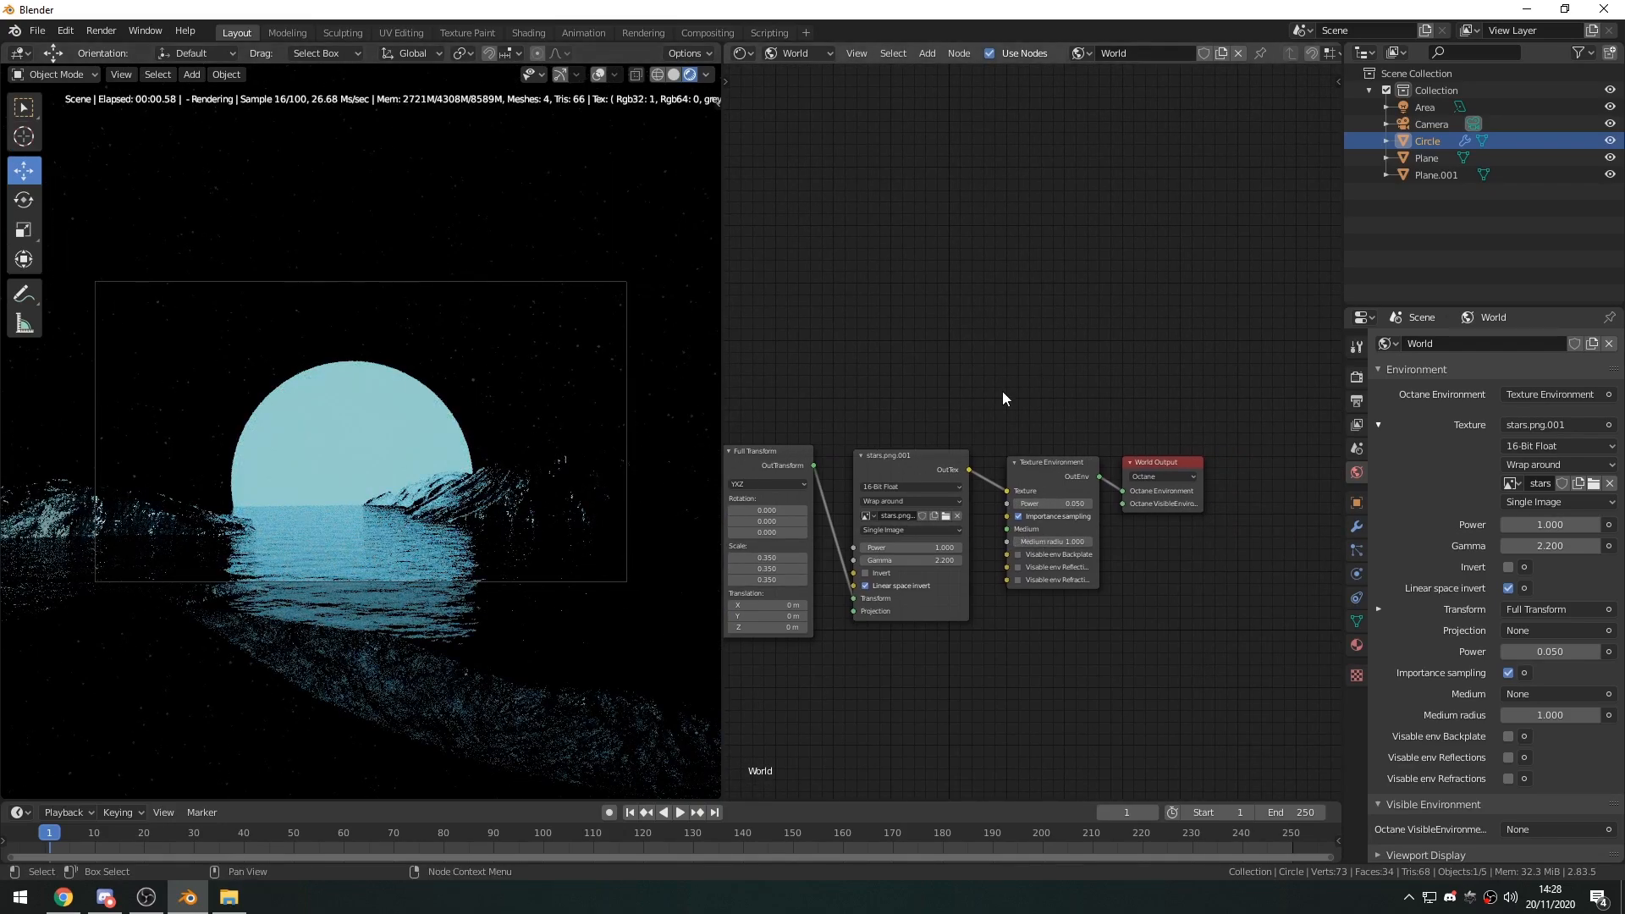
# Move the Full Transform and stars.png nodes above the Texture Environment node, clearing space beside its Medium input.
pyautogui.moveTo(958, 373); pyautogui.dragTo(1003, 378, button='middle')
pyautogui.moveTo(1010, 558); pyautogui.dragTo(1037, 606, button='middle')
pyautogui.scroll(7, 1082, 453)
pyautogui.moveTo(1059, 319); pyautogui.dragTo(1232, 385, button='middle')
pyautogui.scroll(-2, 1232, 386)
pyautogui.moveTo(832, 342); pyautogui.dragTo(1048, 135)
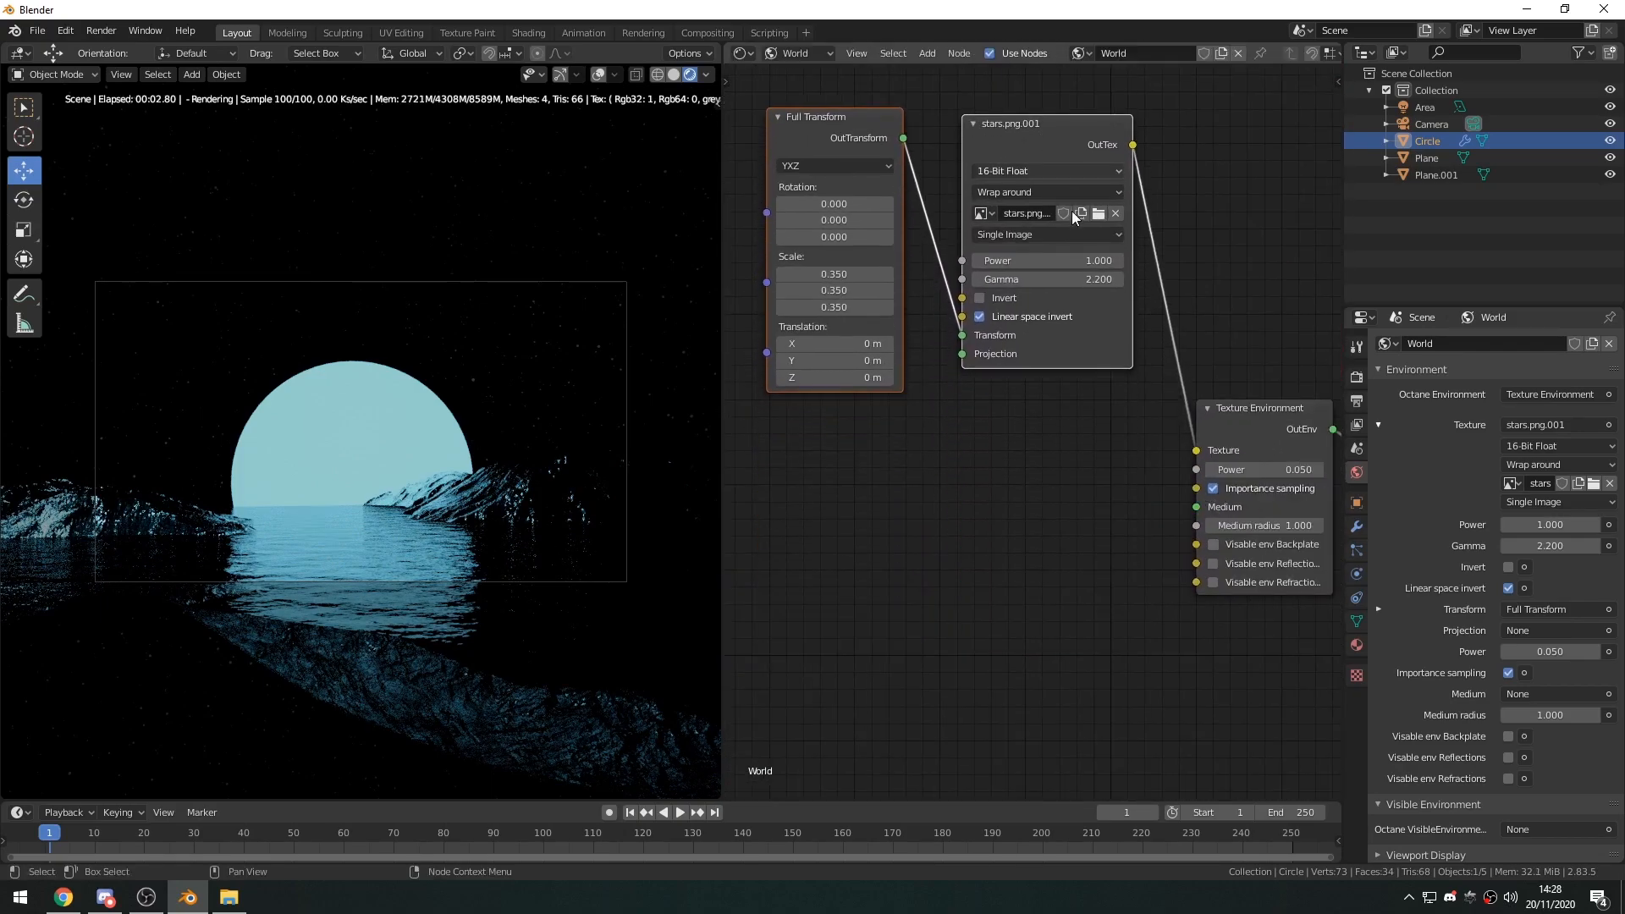
# Add a Volume Medium node and connect it to the Texture Environment's Medium input.
pyautogui.moveTo(1119, 505); pyautogui.dragTo(1026, 458, button='middle')
pyautogui.click(1182, 389)
pyautogui.scroll(-1, 1025, 458)
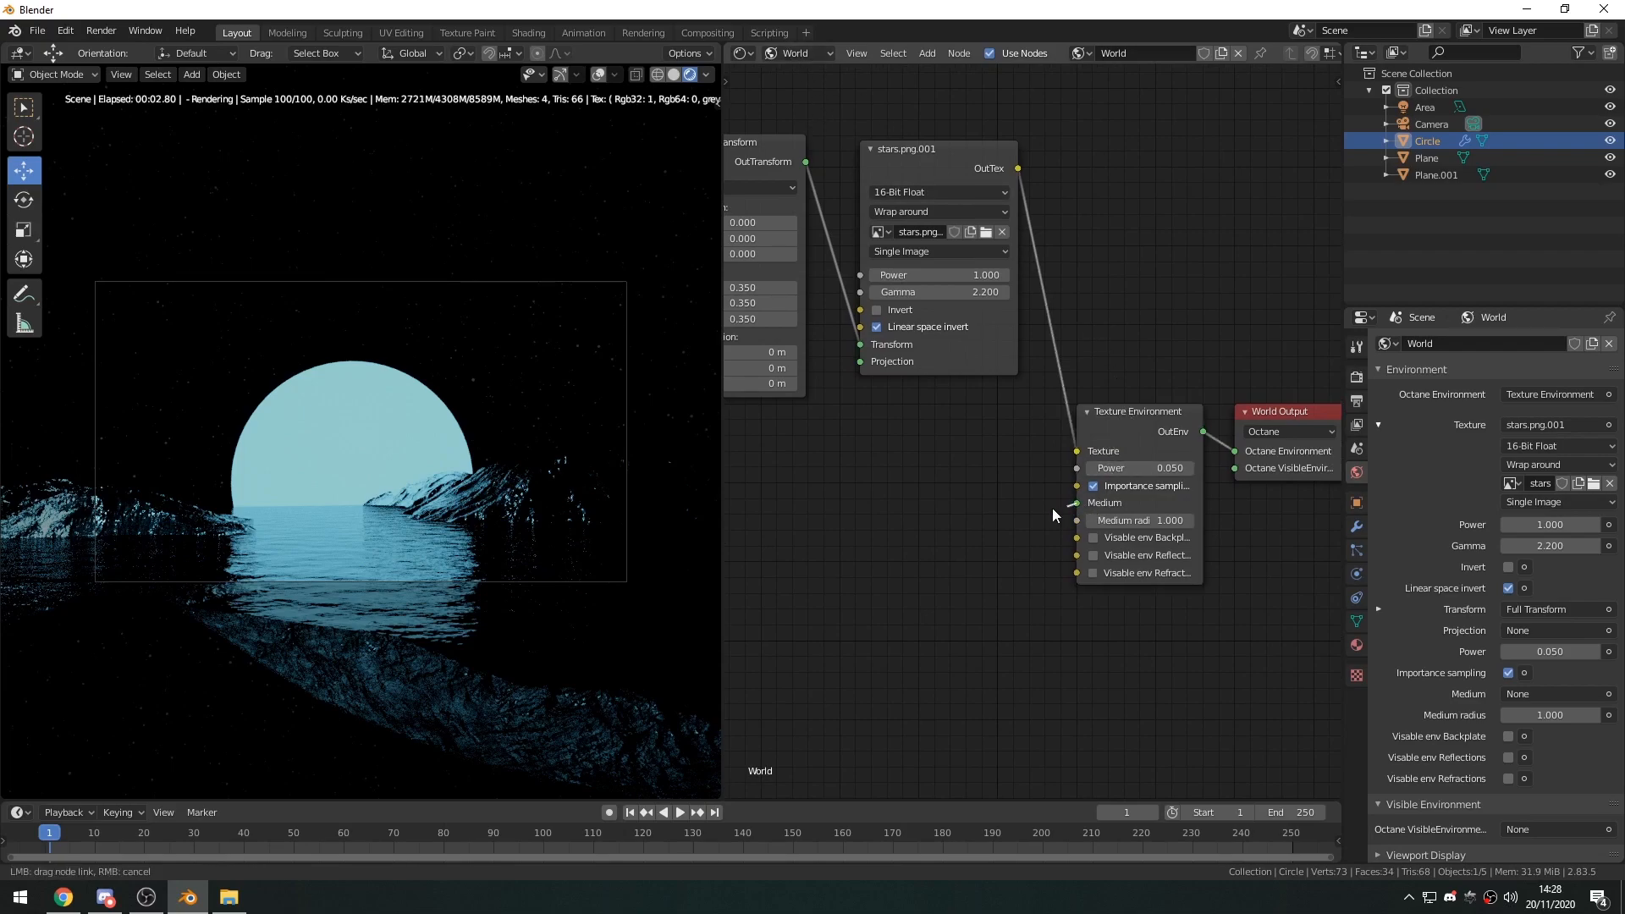
pyautogui.moveTo(899, 510); pyautogui.dragTo(992, 489, button='middle')
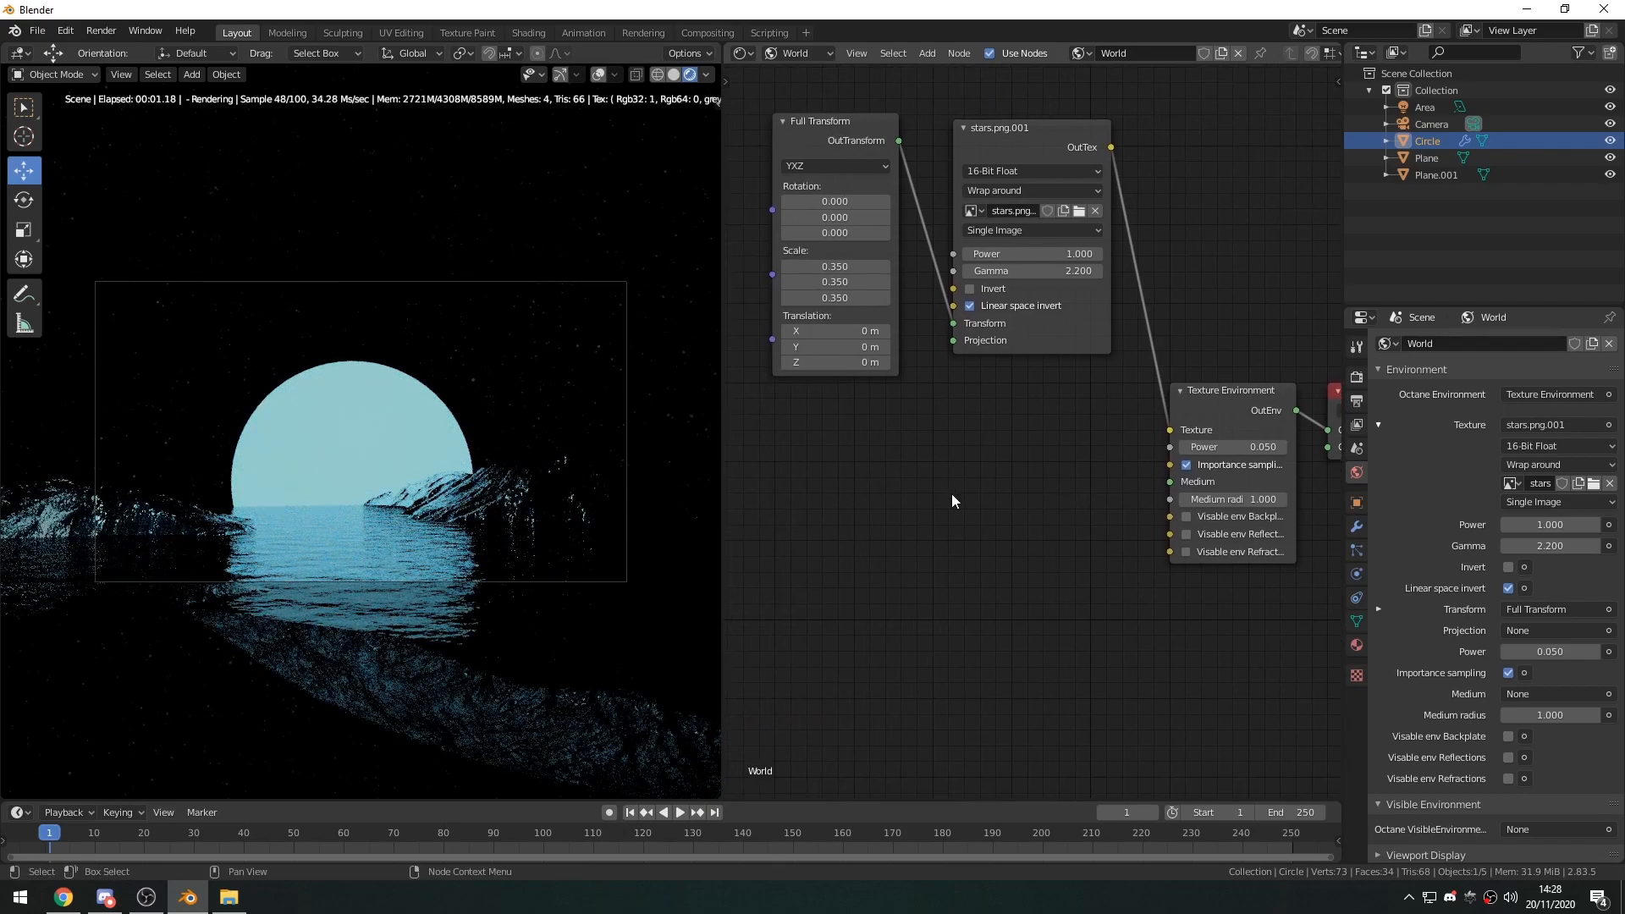
pyautogui.hotkey('shift', 'a')
pyautogui.write('med')
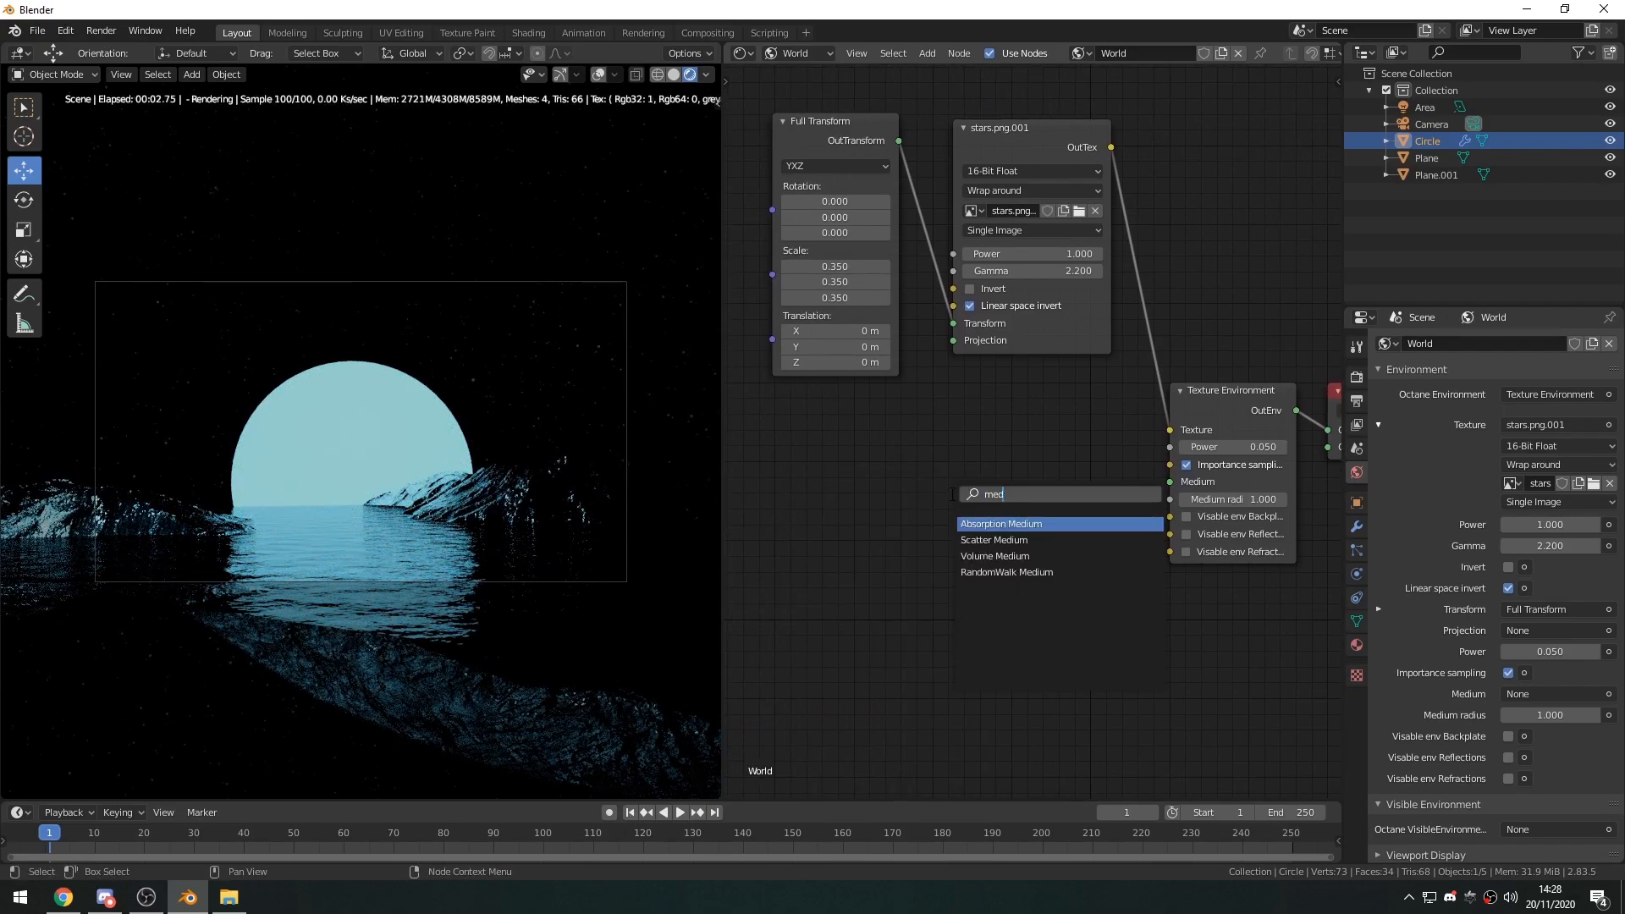
pyautogui.click(999, 556)
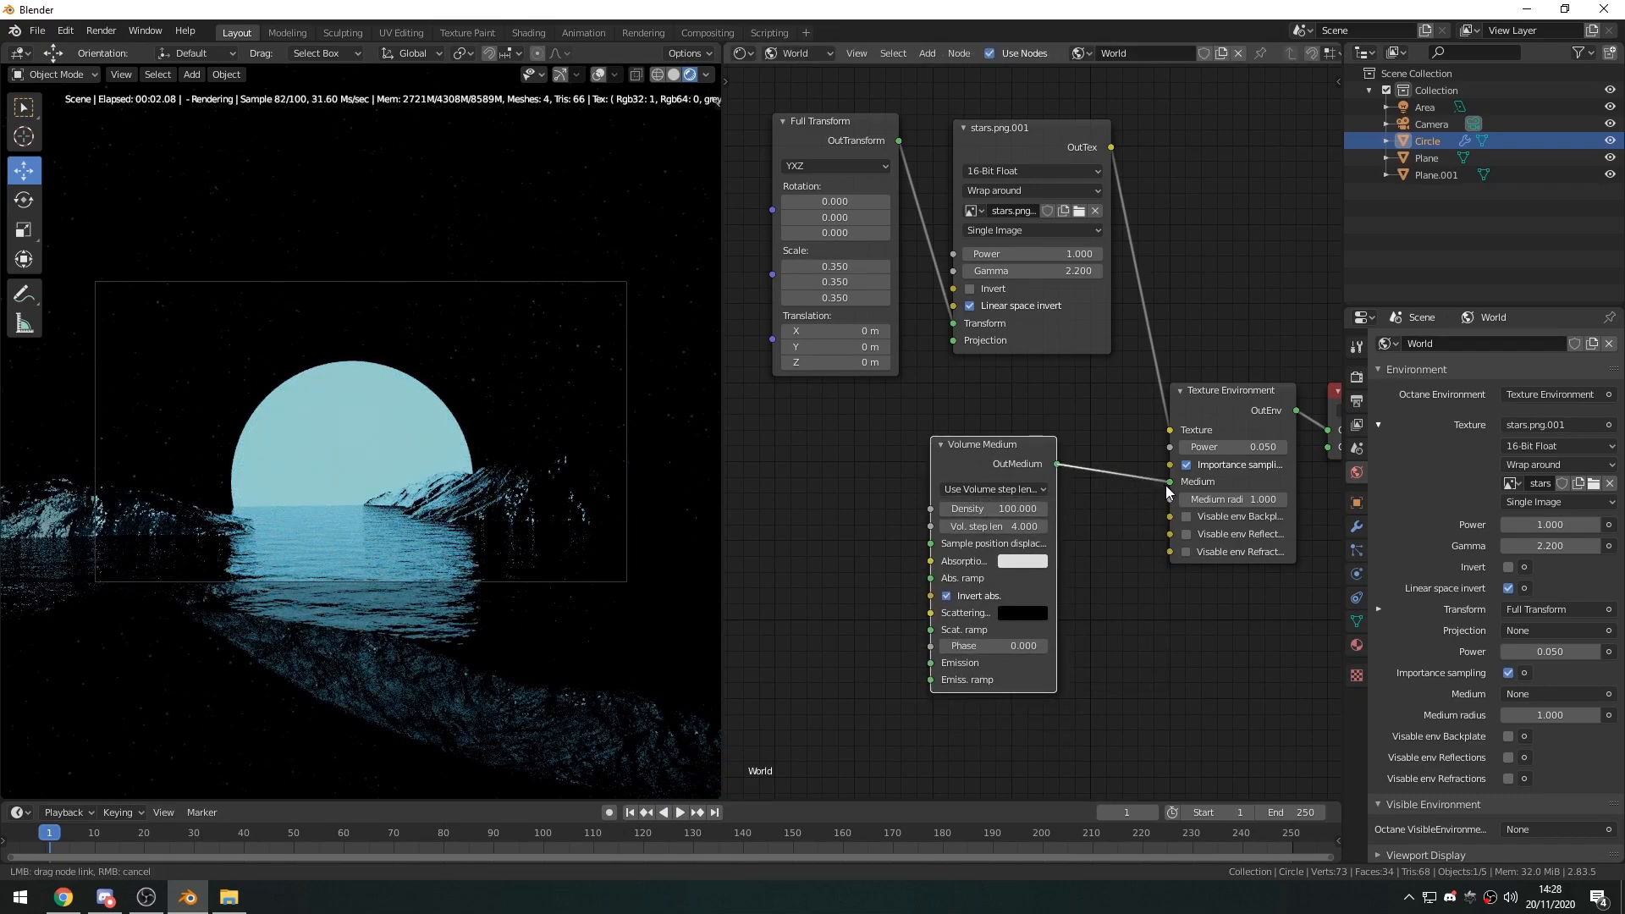
pyautogui.moveTo(1167, 493); pyautogui.dragTo(1170, 481)
# Set the Volume Medium's density to 2.5 and place the node below the stars.png node.
pyautogui.moveTo(994, 508)
pyautogui.mouseDown()
pyautogui.moveTo(931, 509)
pyautogui.moveTo(996, 509)
pyautogui.mouseUp()
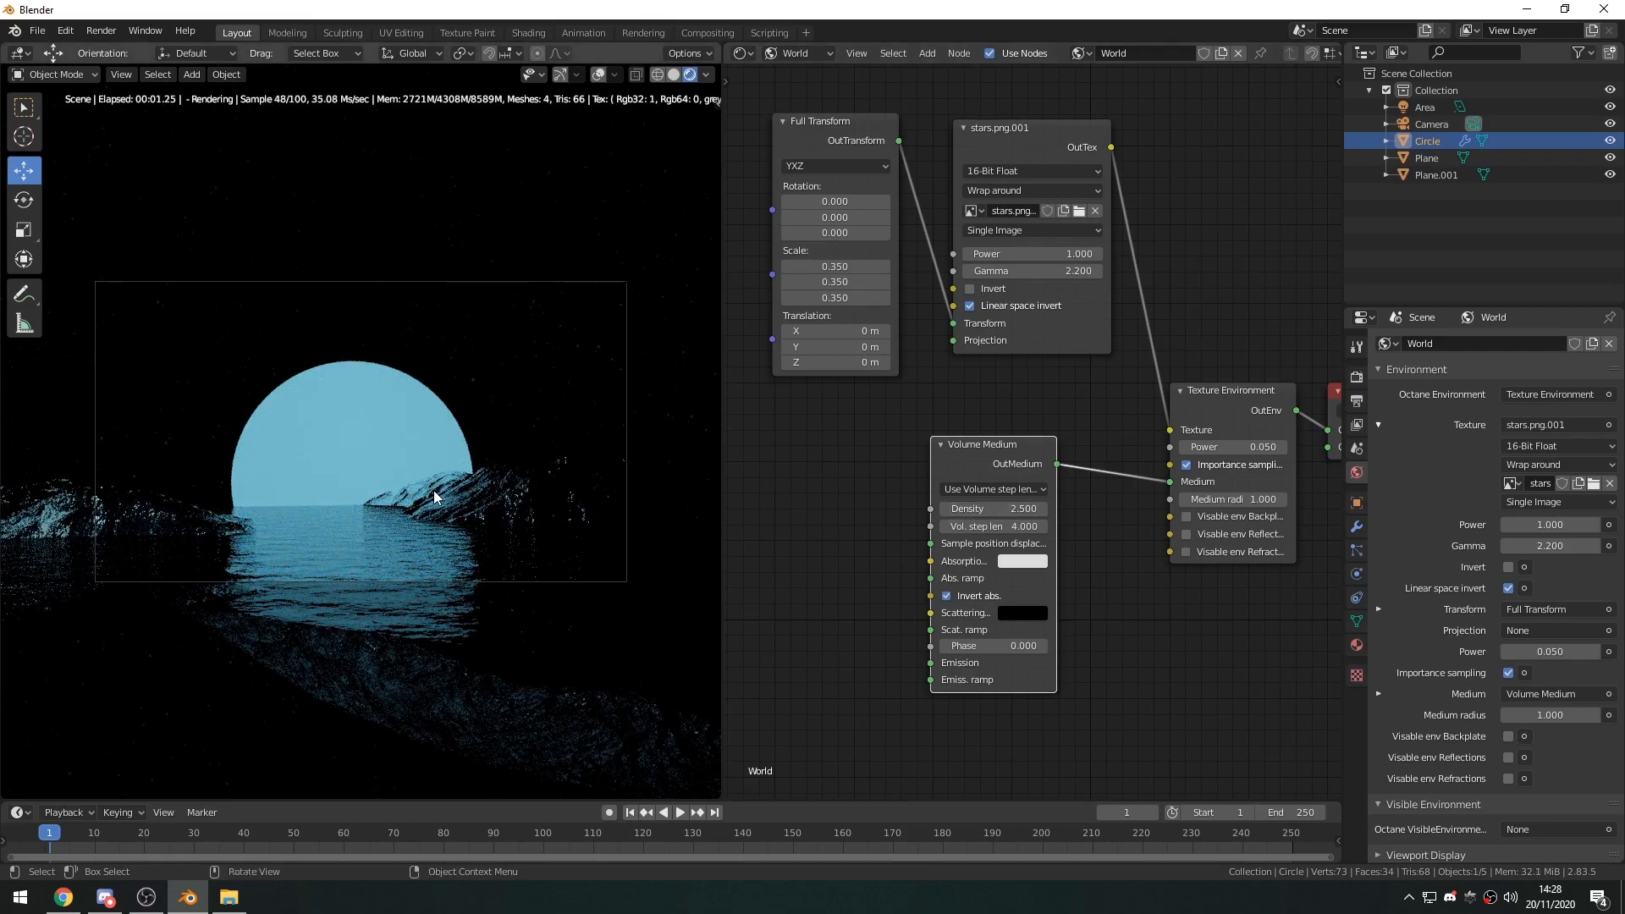
pyautogui.moveTo(997, 445); pyautogui.dragTo(1036, 391)
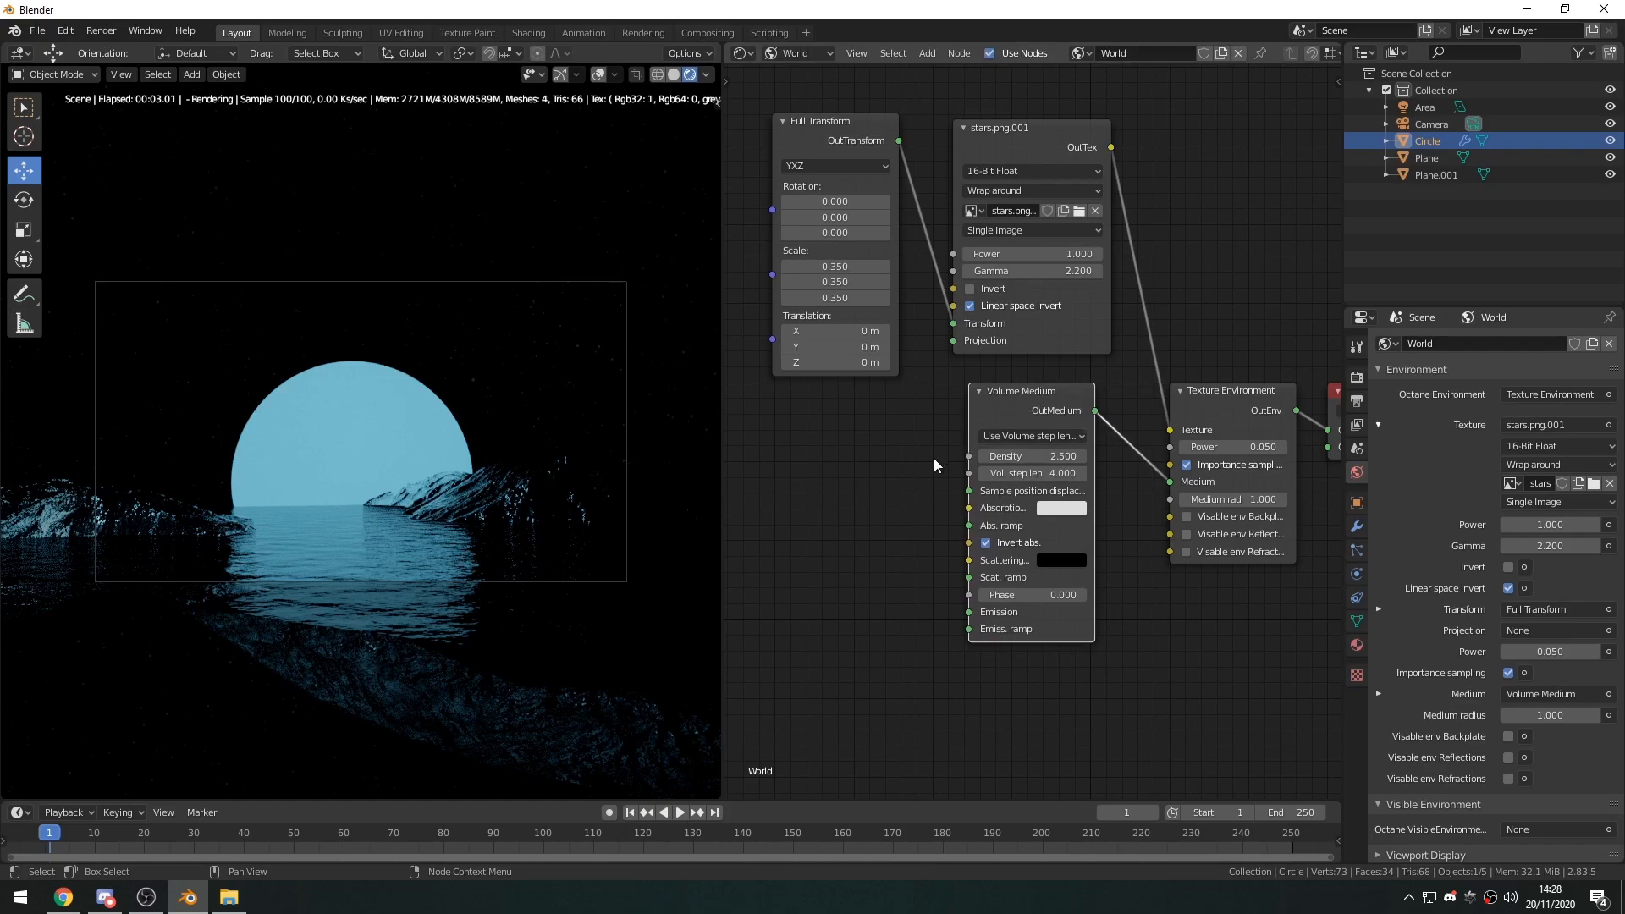
pyautogui.moveTo(898, 444); pyautogui.dragTo(844, 479, button='middle')
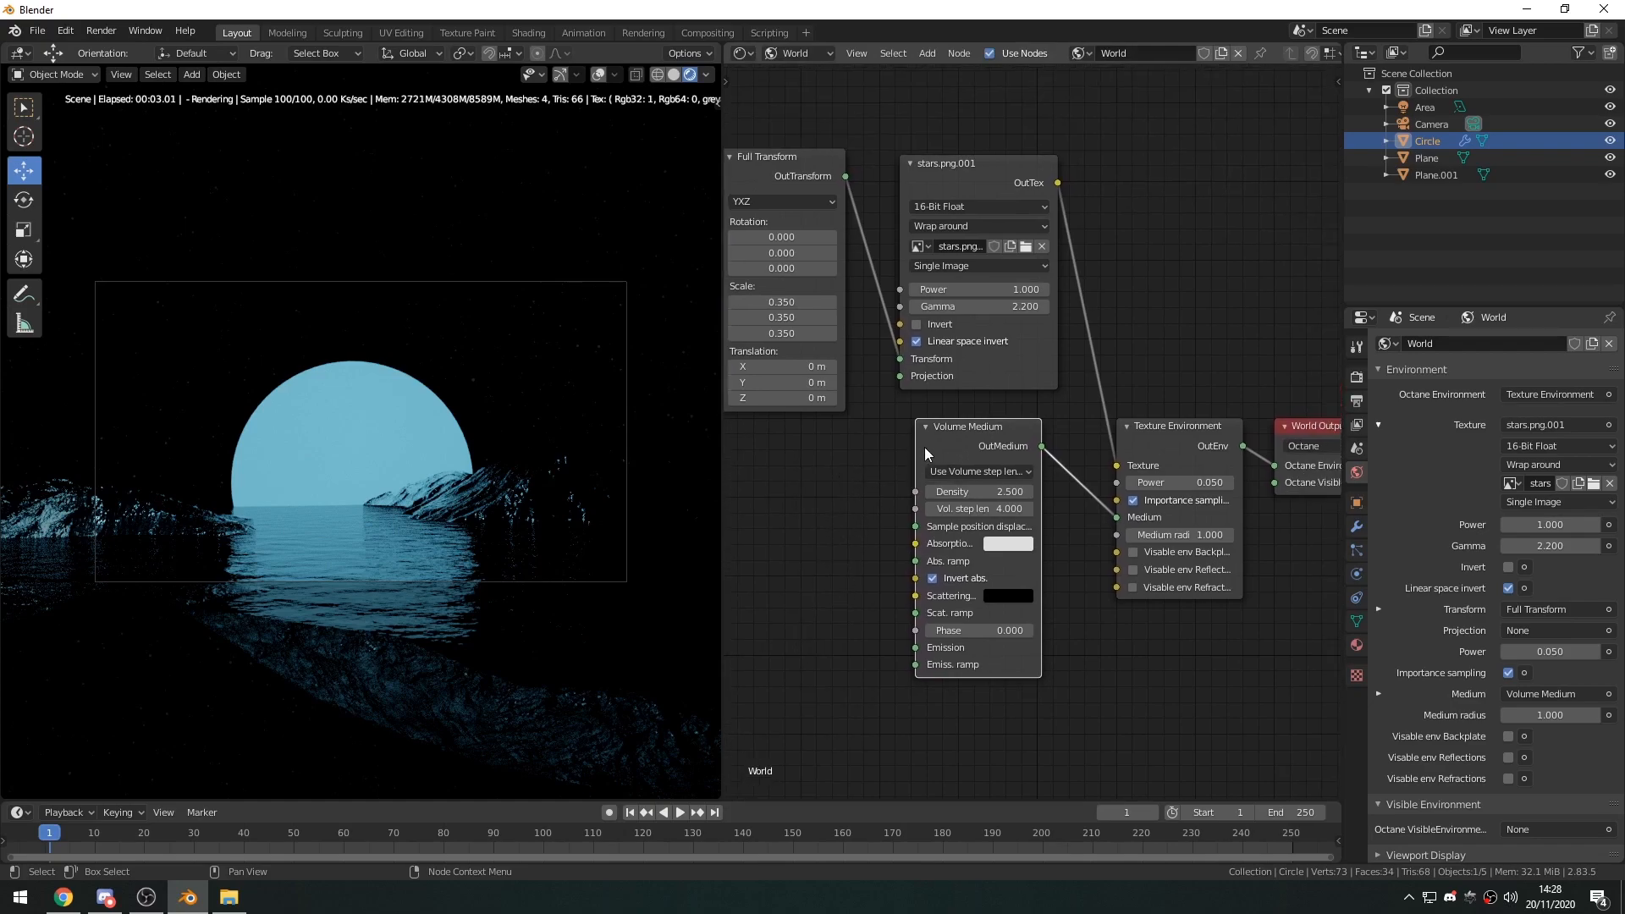
# Delete the Volume Medium node from the world nodes.
pyautogui.moveTo(980, 492)
pyautogui.mouseDown()
pyautogui.moveTo(1007, 491)
pyautogui.moveTo(973, 492)
pyautogui.mouseUp()
pyautogui.click(975, 497)
pyautogui.press('Return')
pyautogui.press('Delete')
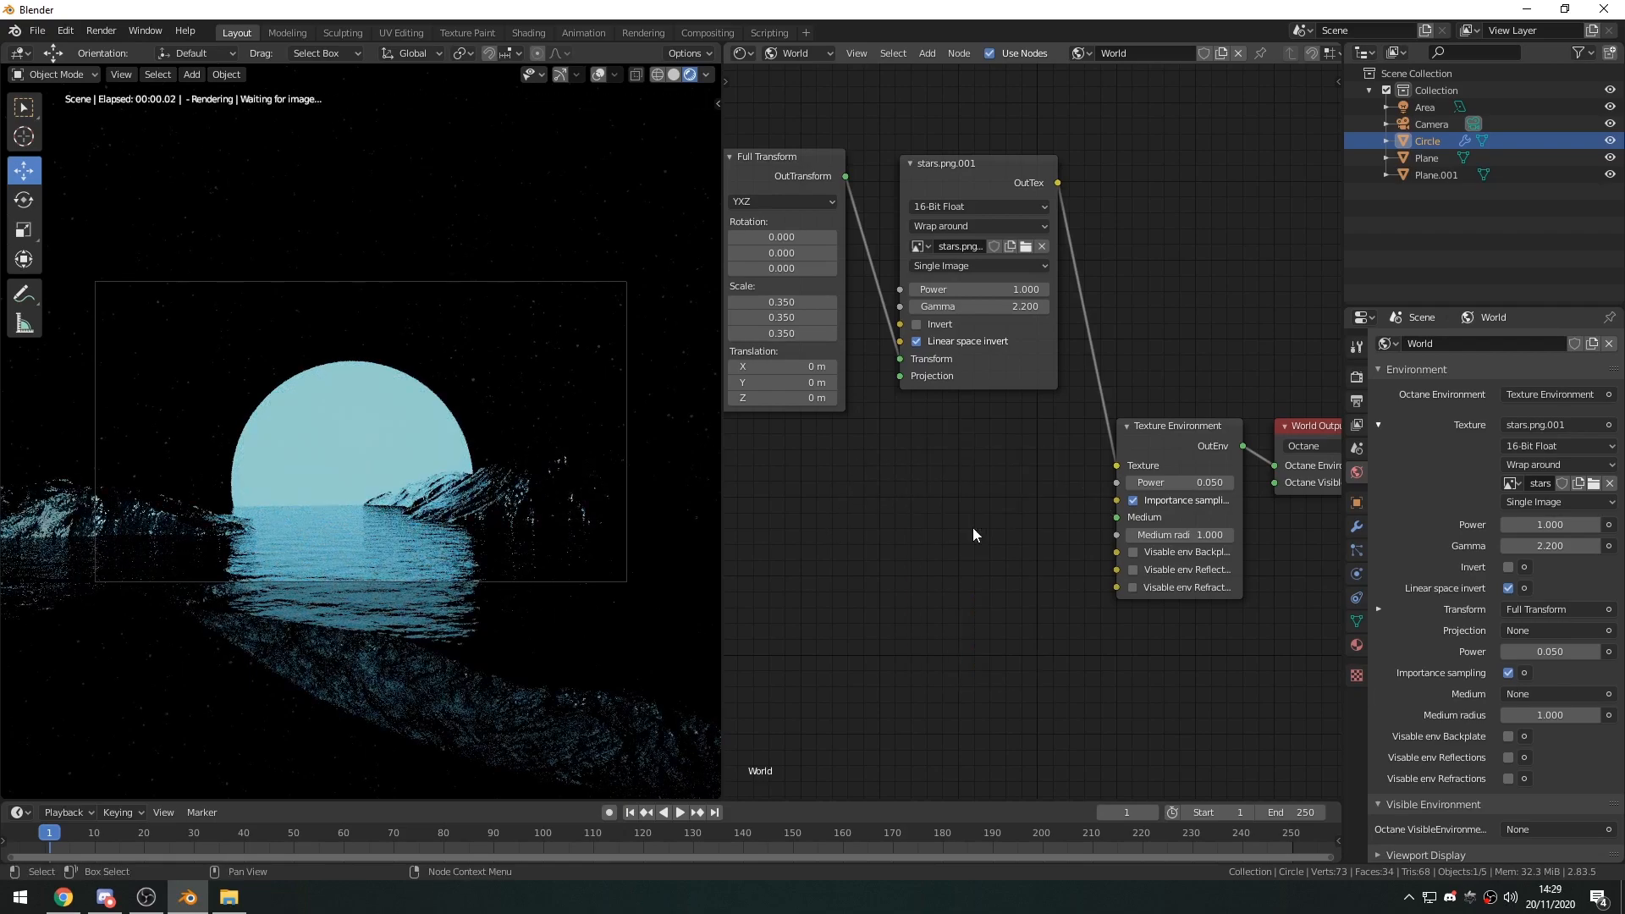
pyautogui.moveTo(1166, 428); pyautogui.dragTo(1156, 420)
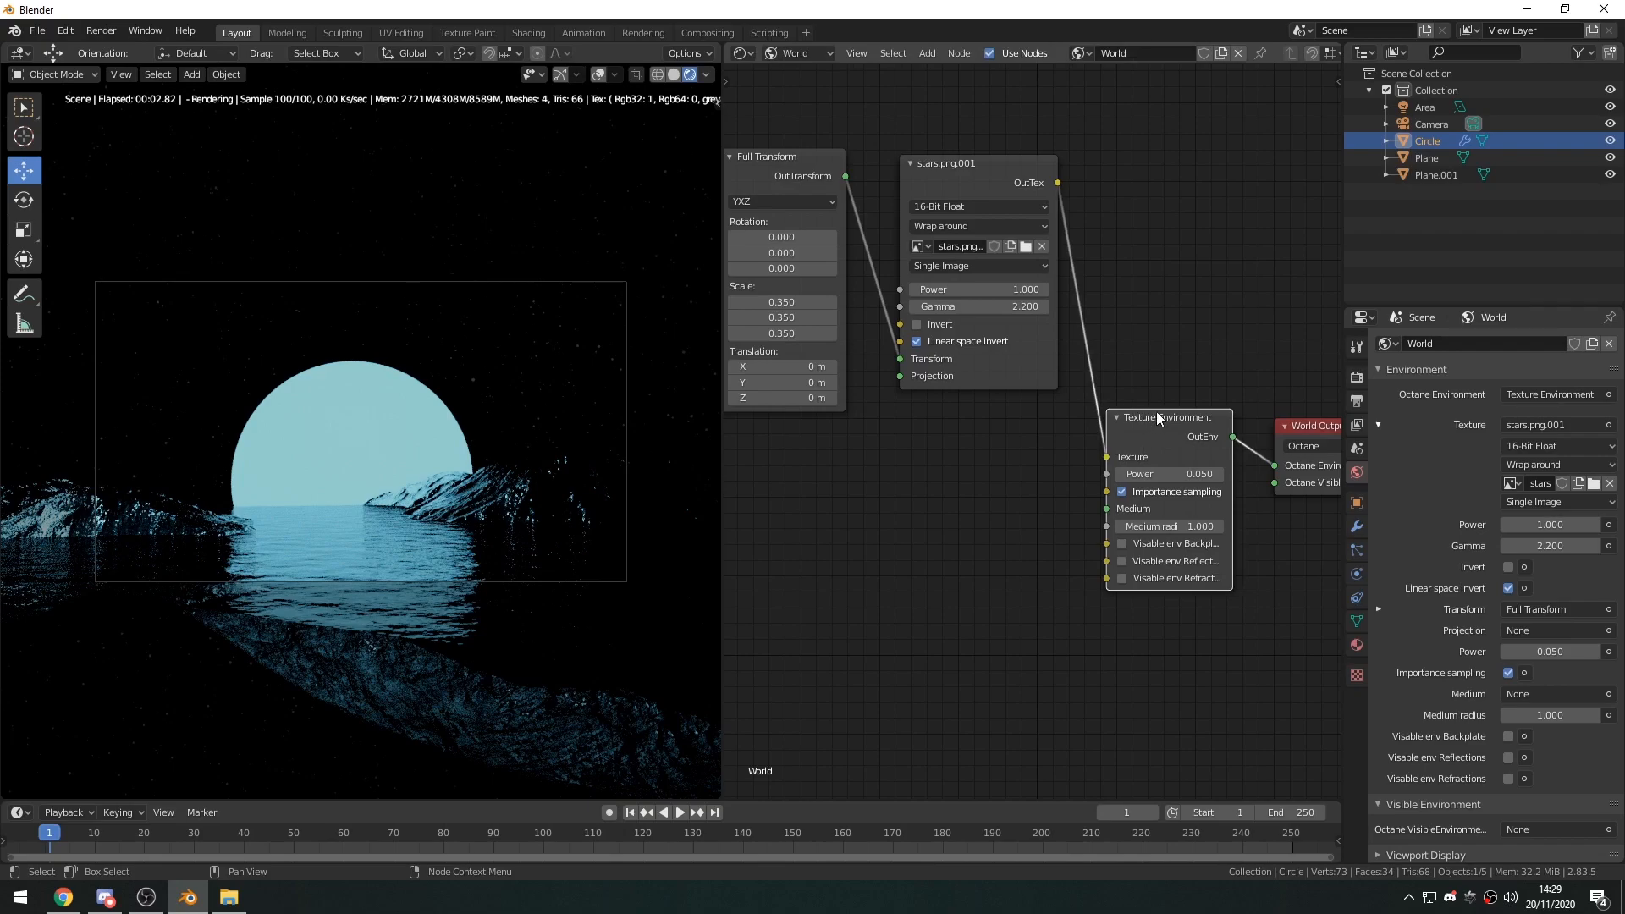
pyautogui.click(1098, 509)
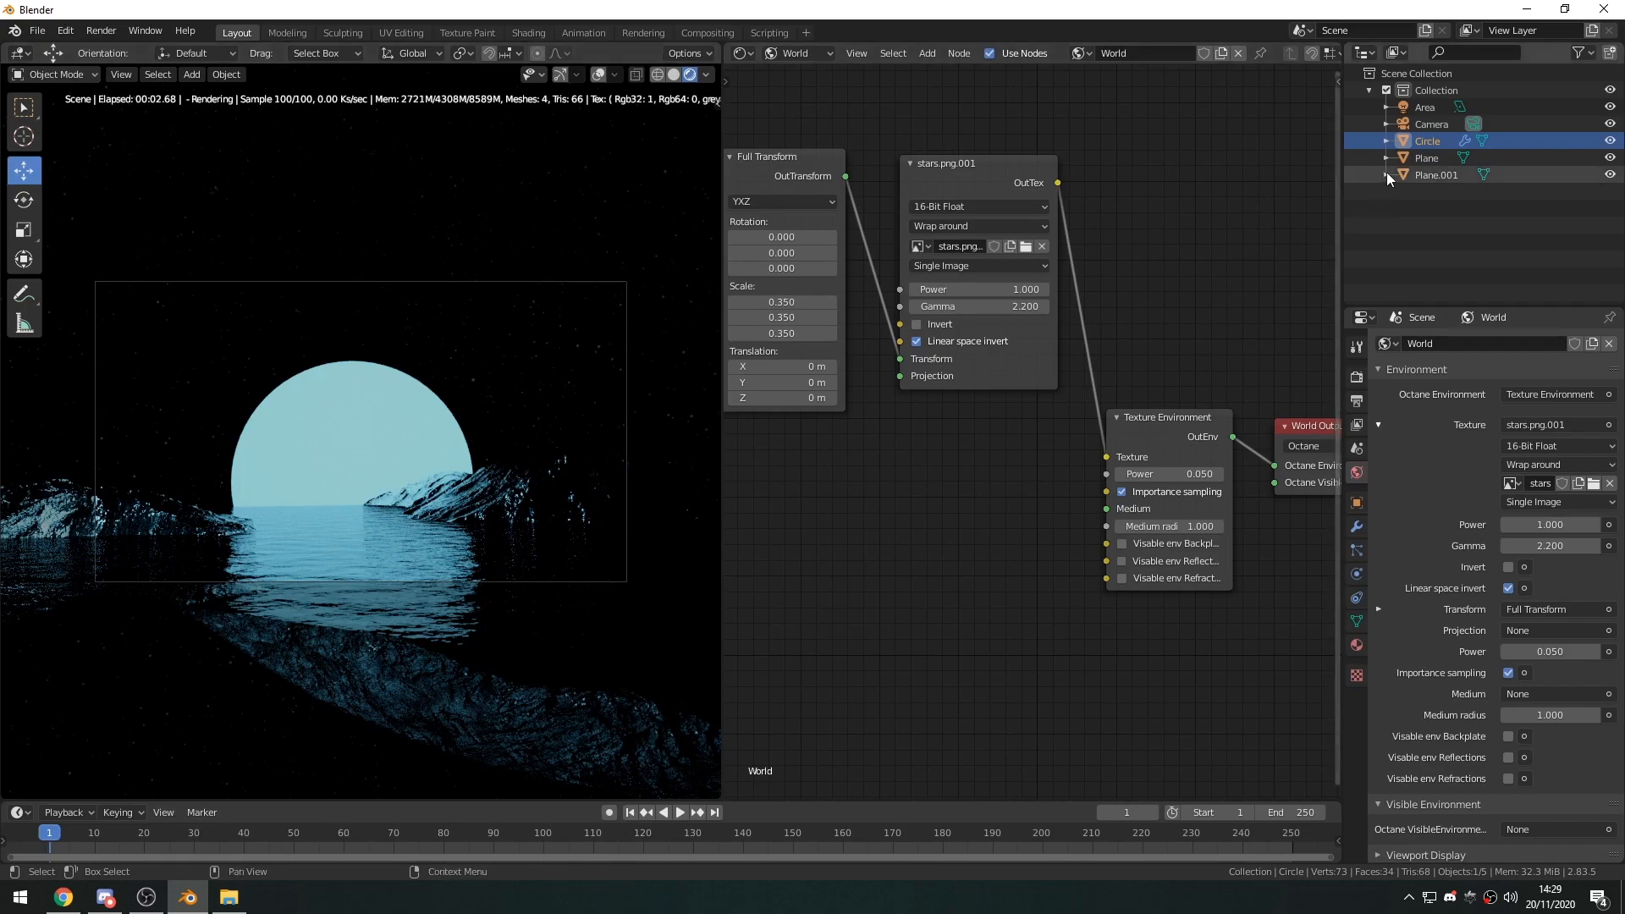
# Select the camera and bring up the Depth of field options in its Octane camera settings.
pyautogui.click(1428, 124)
pyautogui.click(1357, 577)
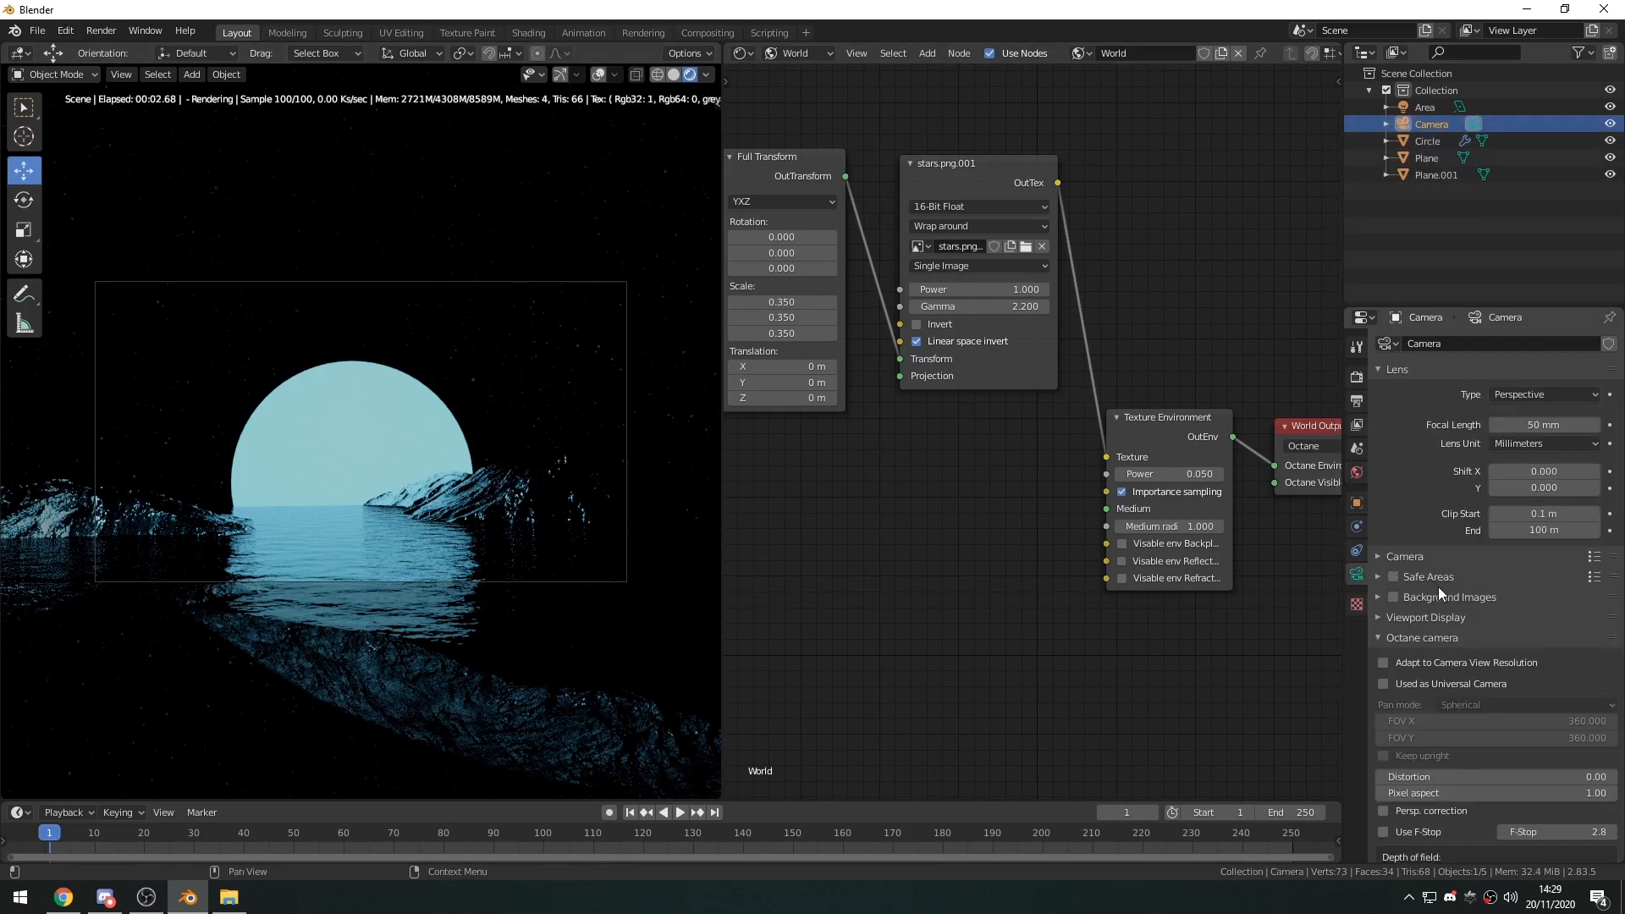
pyautogui.scroll(-10, 1456, 588)
pyautogui.scroll(-2, 1478, 594)
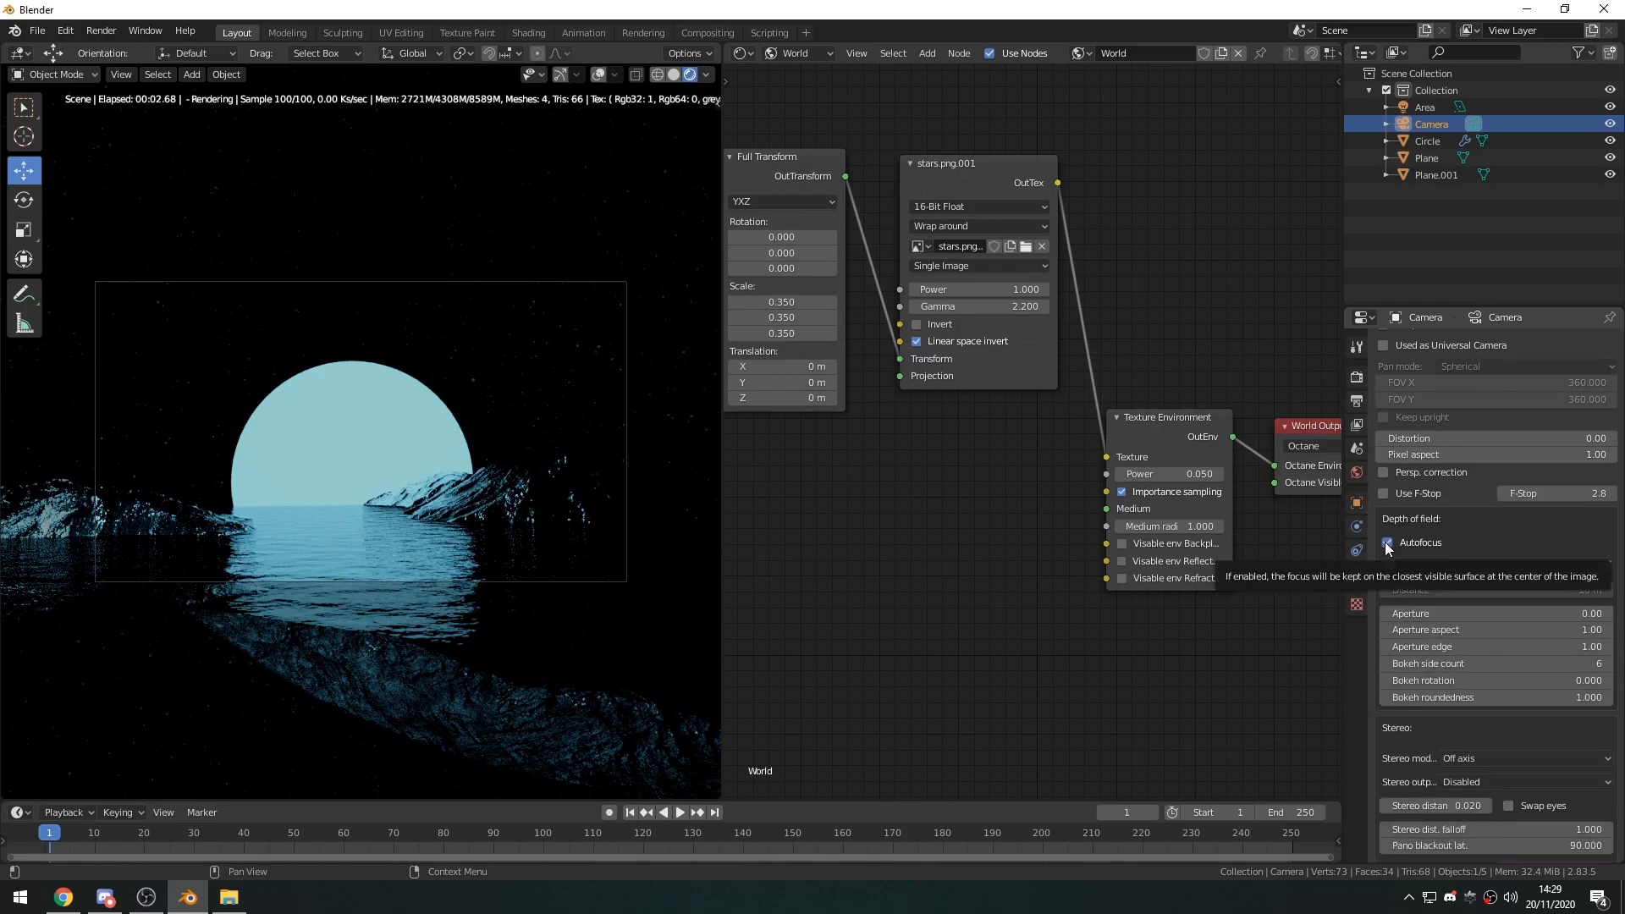
# Add a Plain Axes empty to the scene.
pyautogui.moveTo(575, 456); pyautogui.dragTo(347, 494, button='middle')
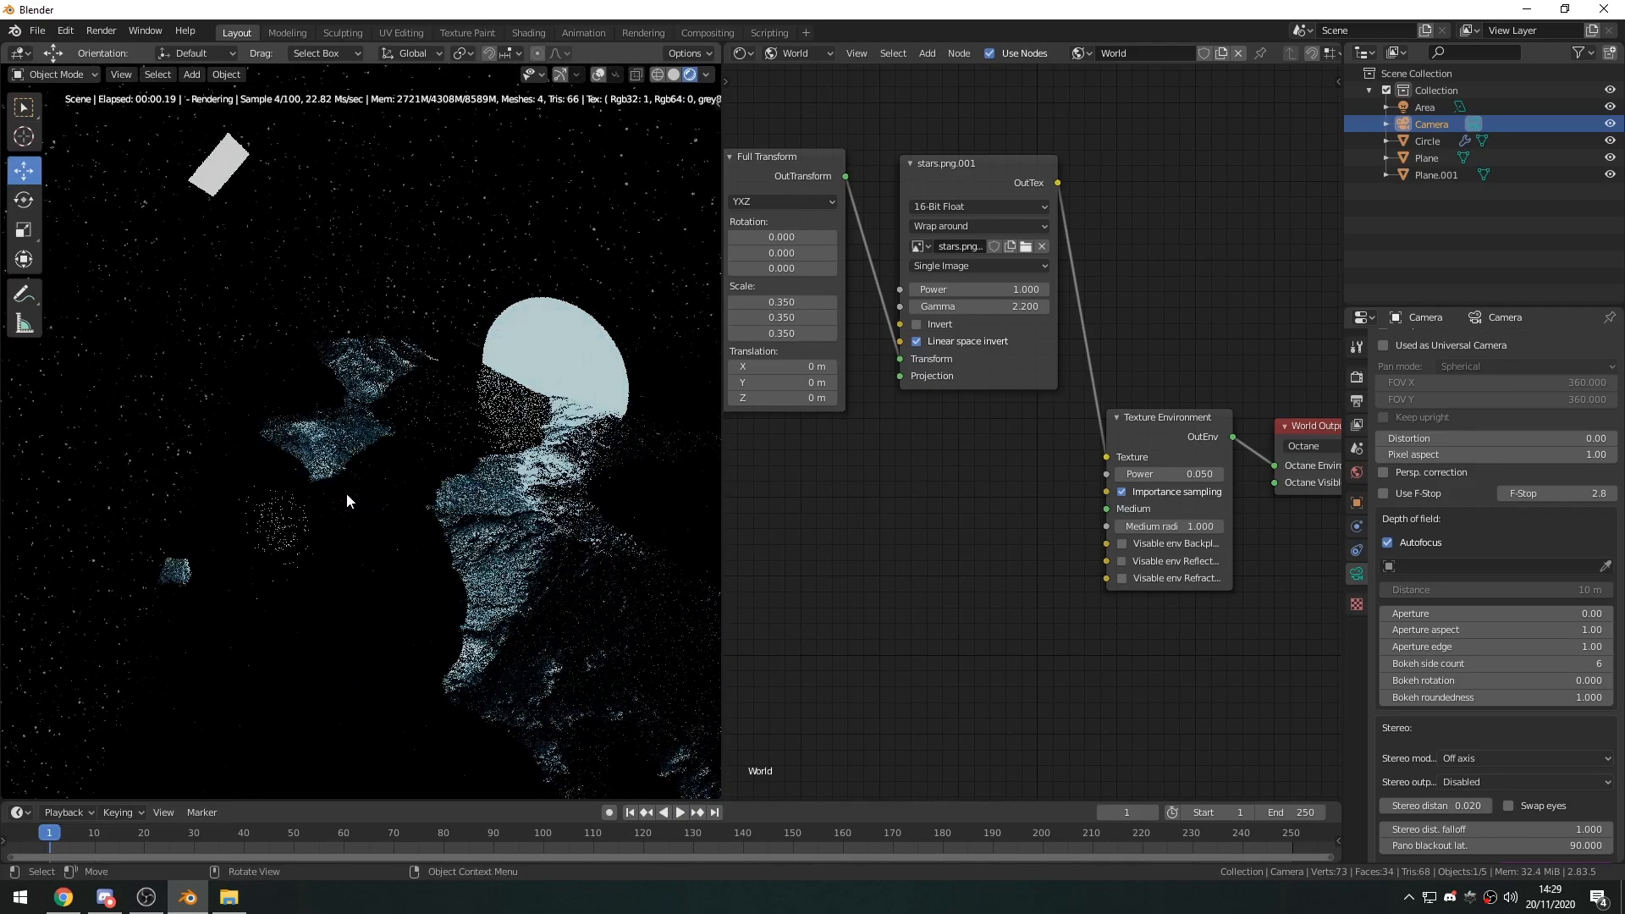
pyautogui.hotkey('shift', 'a')
pyautogui.moveTo(321, 459)
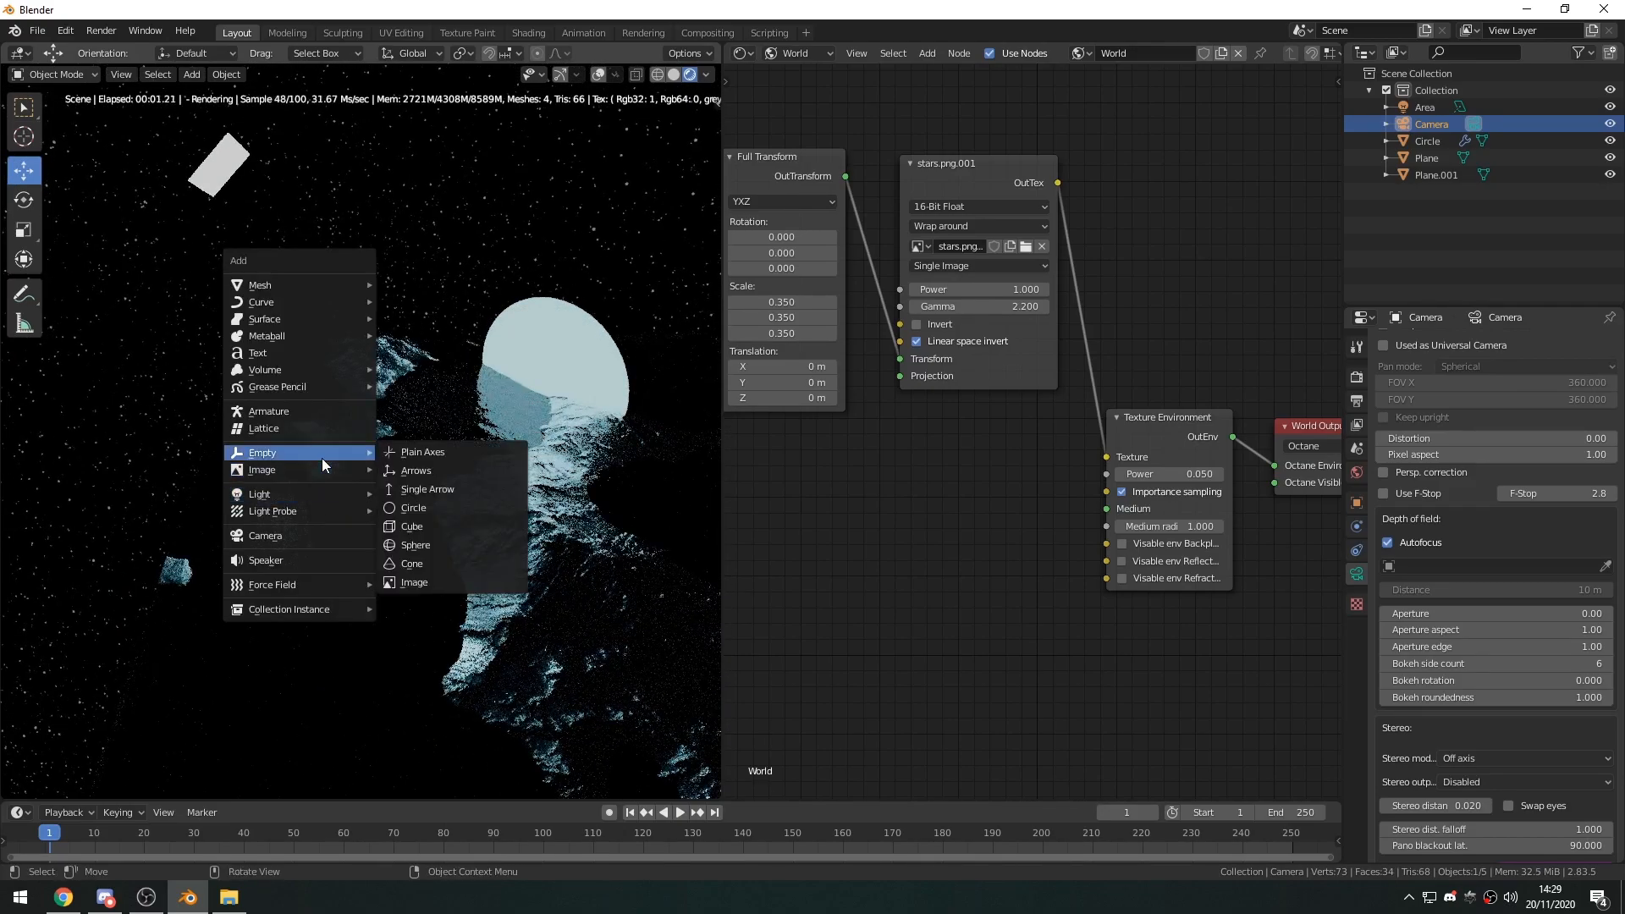
pyautogui.click(408, 453)
# Switch the viewport to solid shading and turn the overlays and gizmos back on.
pyautogui.click(673, 75)
pyautogui.moveTo(396, 561)
pyautogui.mouseDown(button='middle')
pyautogui.moveTo(562, 516)
pyautogui.moveTo(501, 513)
pyautogui.mouseUp(button='middle')
pyautogui.click(599, 75)
pyautogui.click(560, 75)
# Move the empty across the ground plane to the moon circle.
pyautogui.moveTo(490, 416); pyautogui.dragTo(612, 485, button='middle')
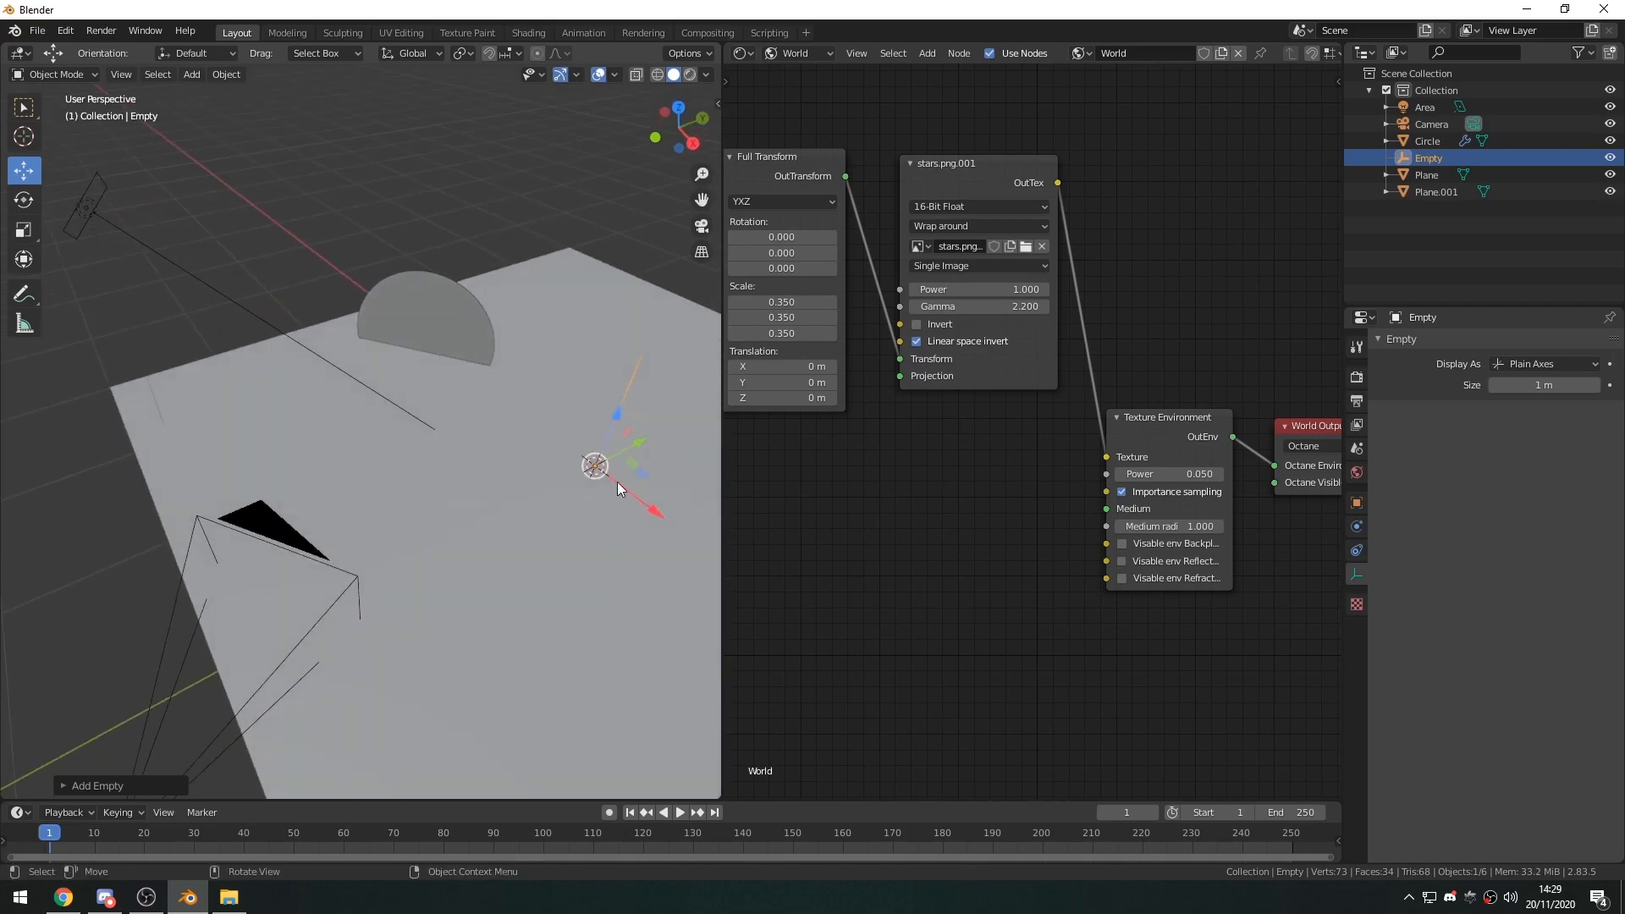
pyautogui.moveTo(637, 441); pyautogui.dragTo(463, 346)
pyautogui.press('s')
pyautogui.click(505, 575)
pyautogui.moveTo(463, 345); pyautogui.dragTo(590, 519, button='middle')
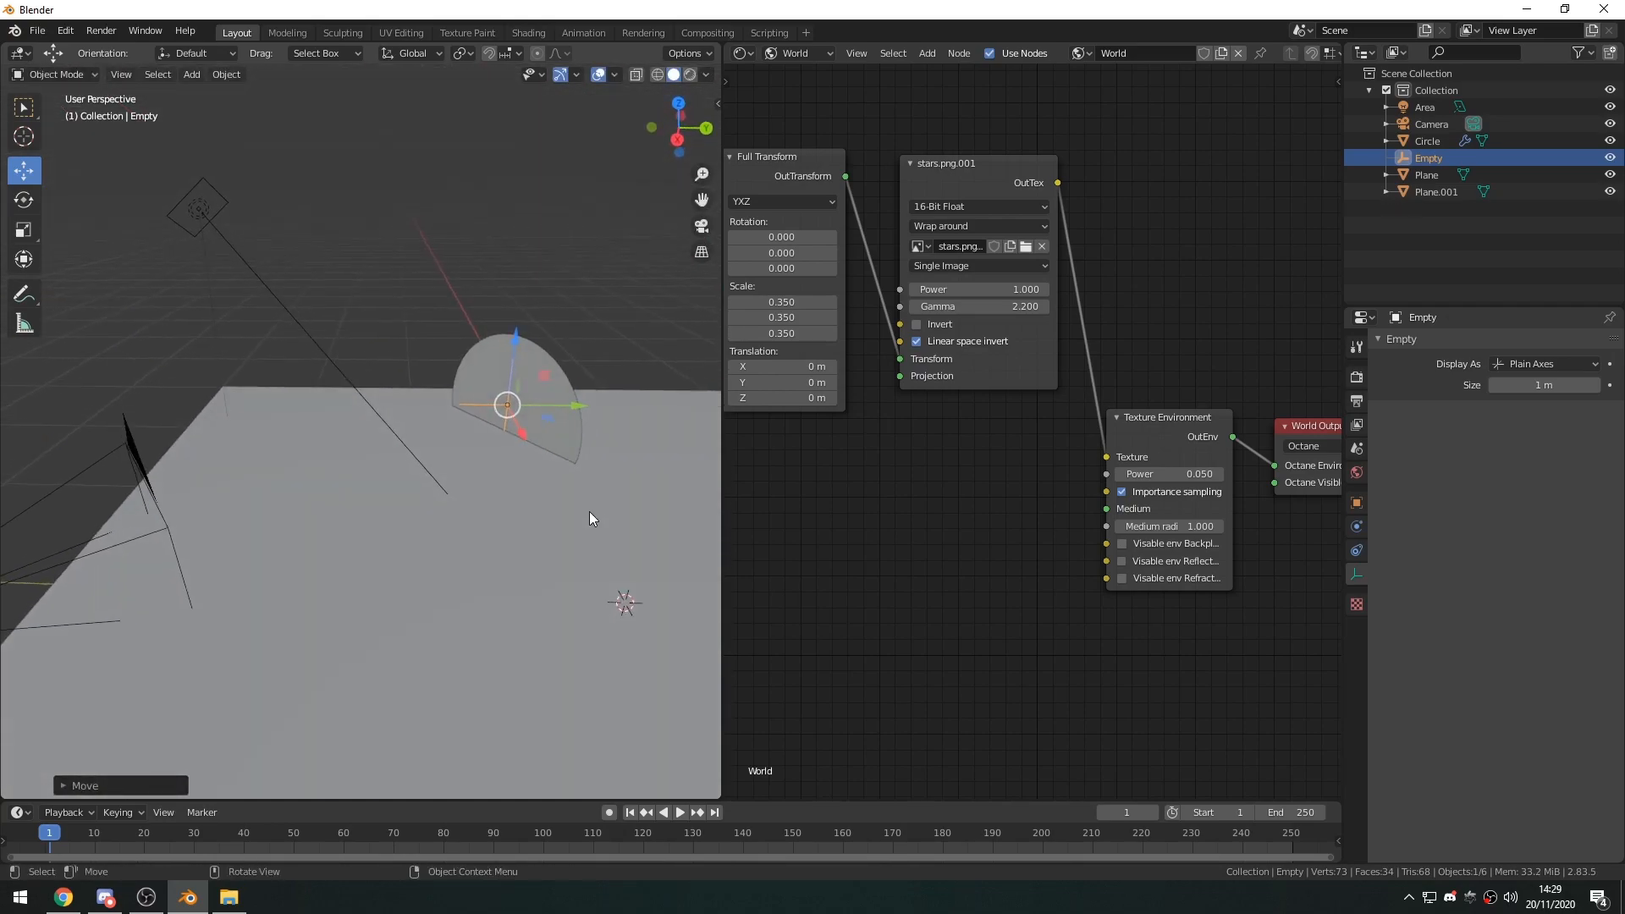
pyautogui.moveTo(541, 440); pyautogui.dragTo(453, 382, button='middle')
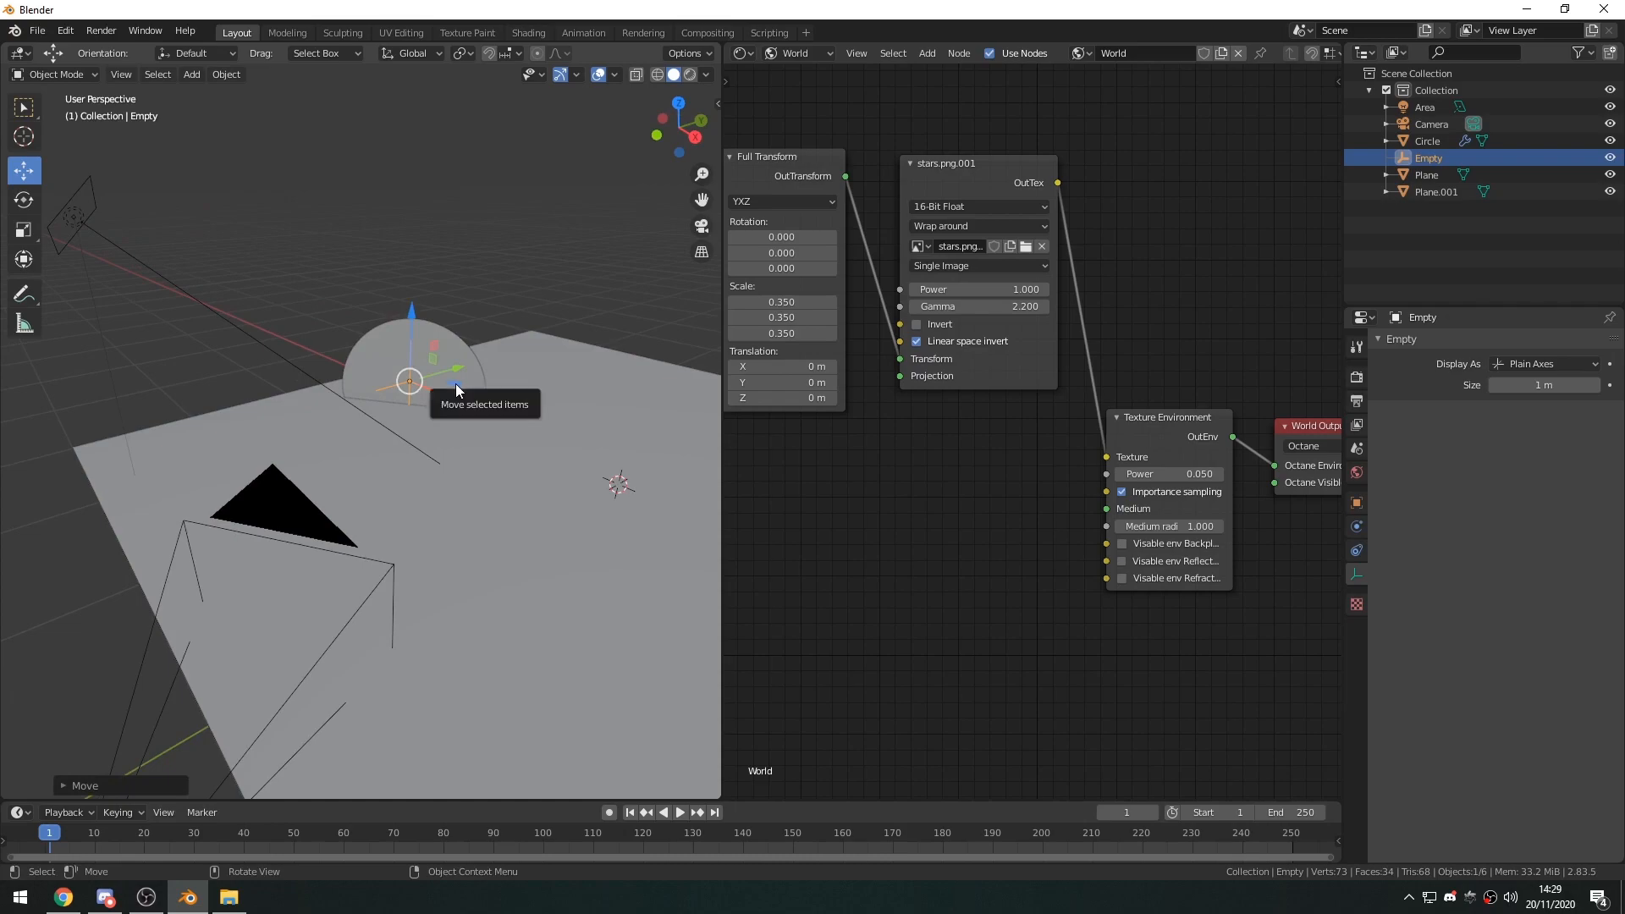
# Return to the rendered camera view, turn off the camera's Autofocus and make the Empty its depth of field focus object.
pyautogui.click(690, 75)
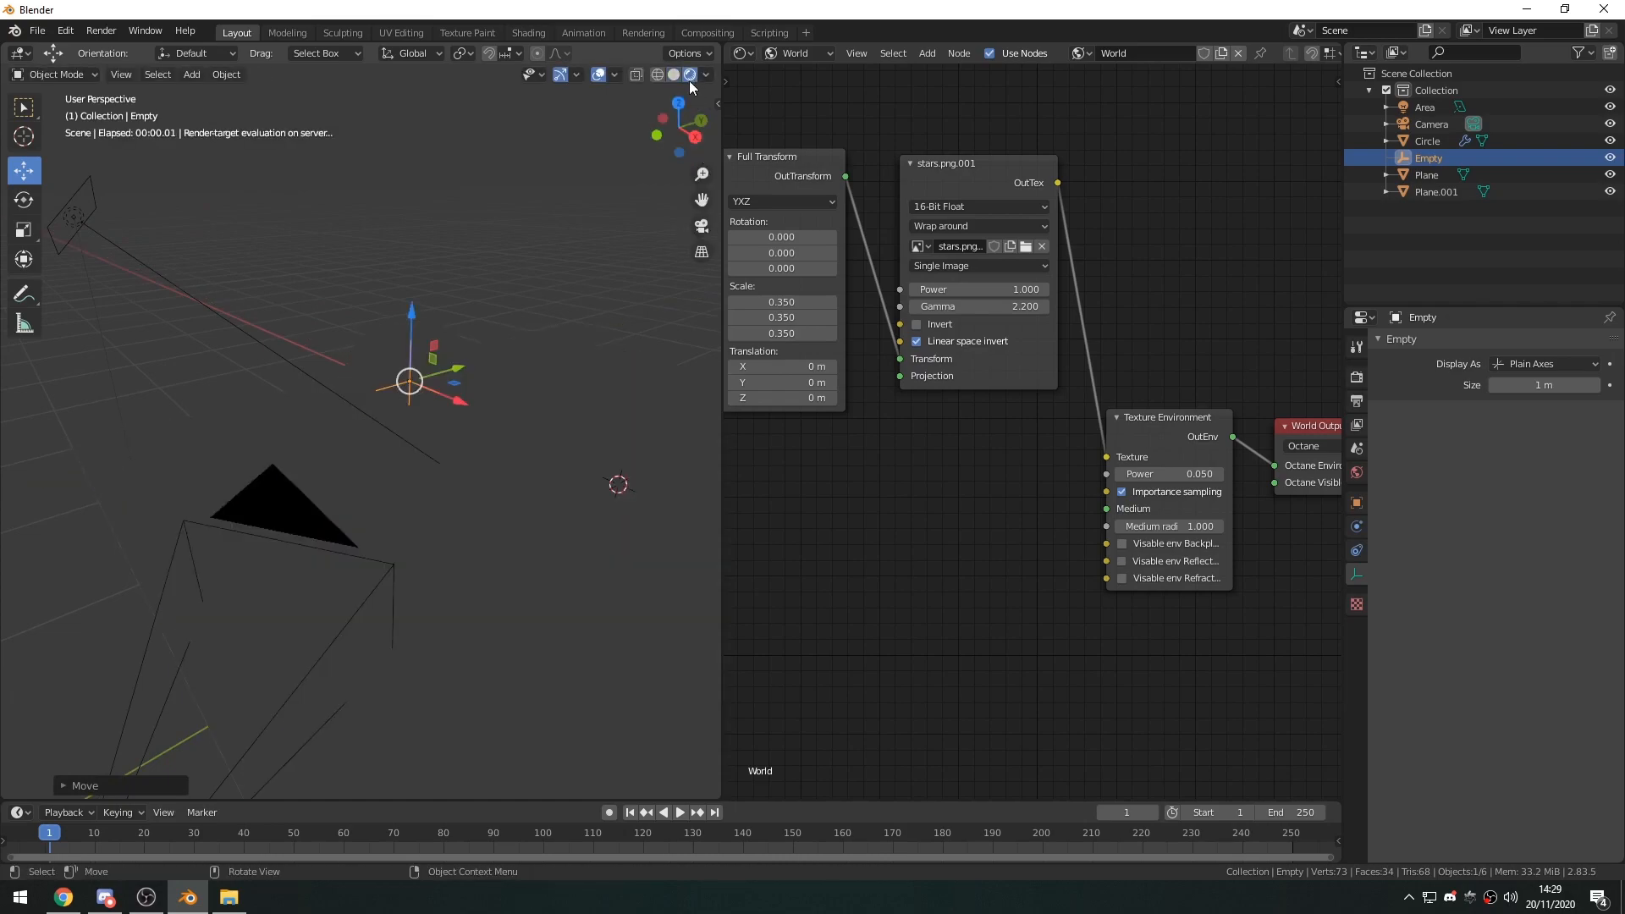
pyautogui.press('KP_0')
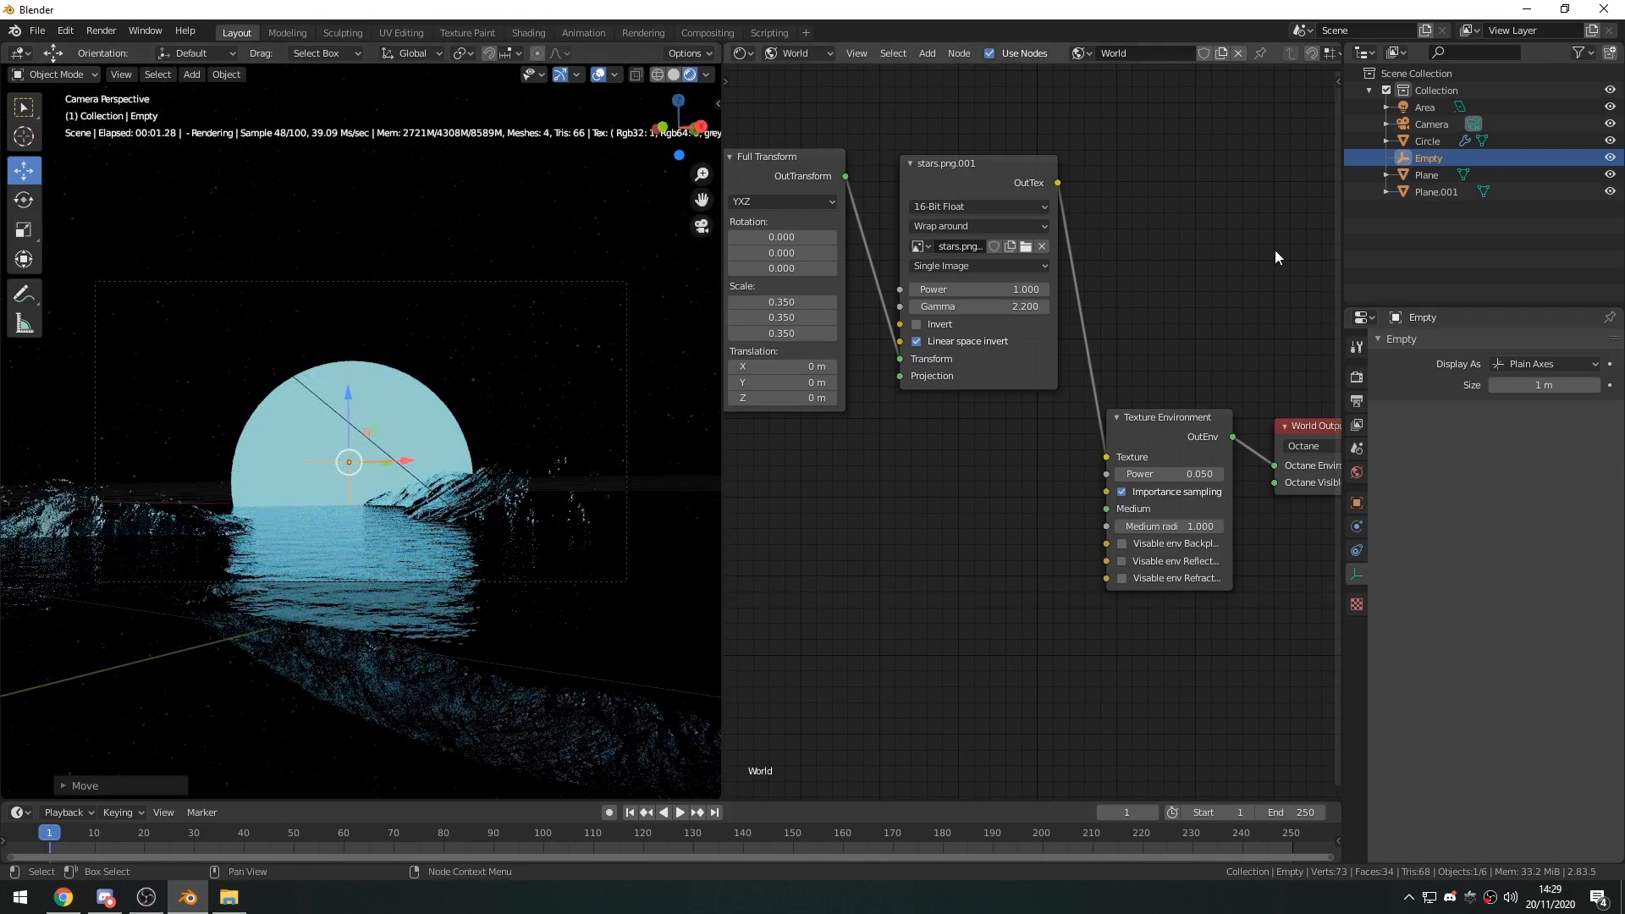
pyautogui.click(1432, 123)
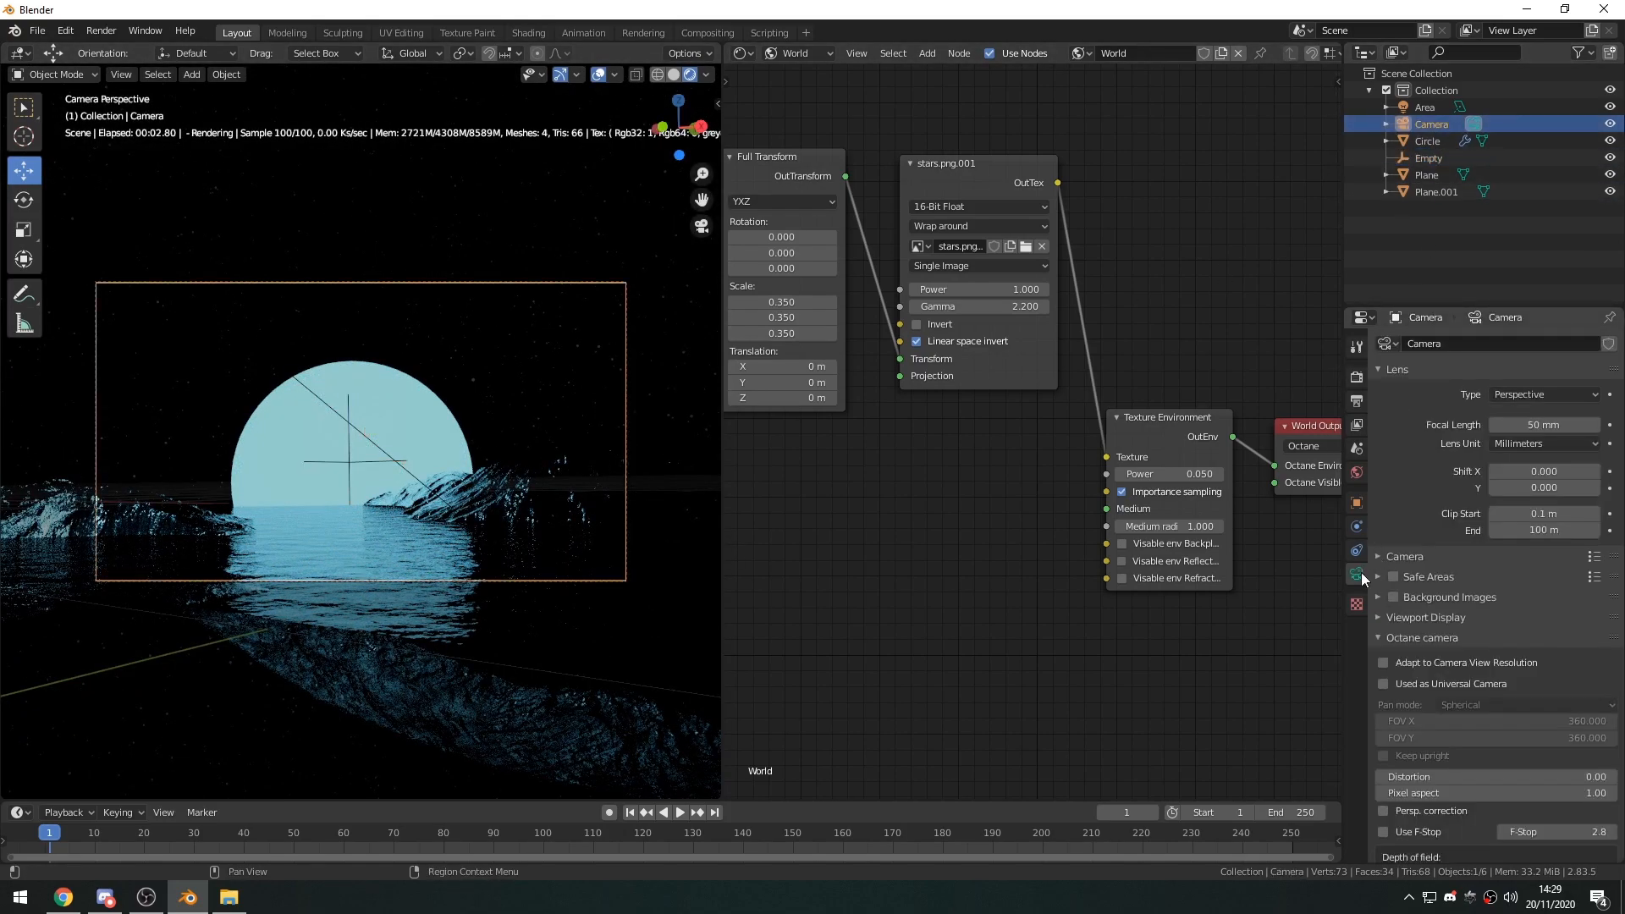
pyautogui.scroll(-10, 1435, 567)
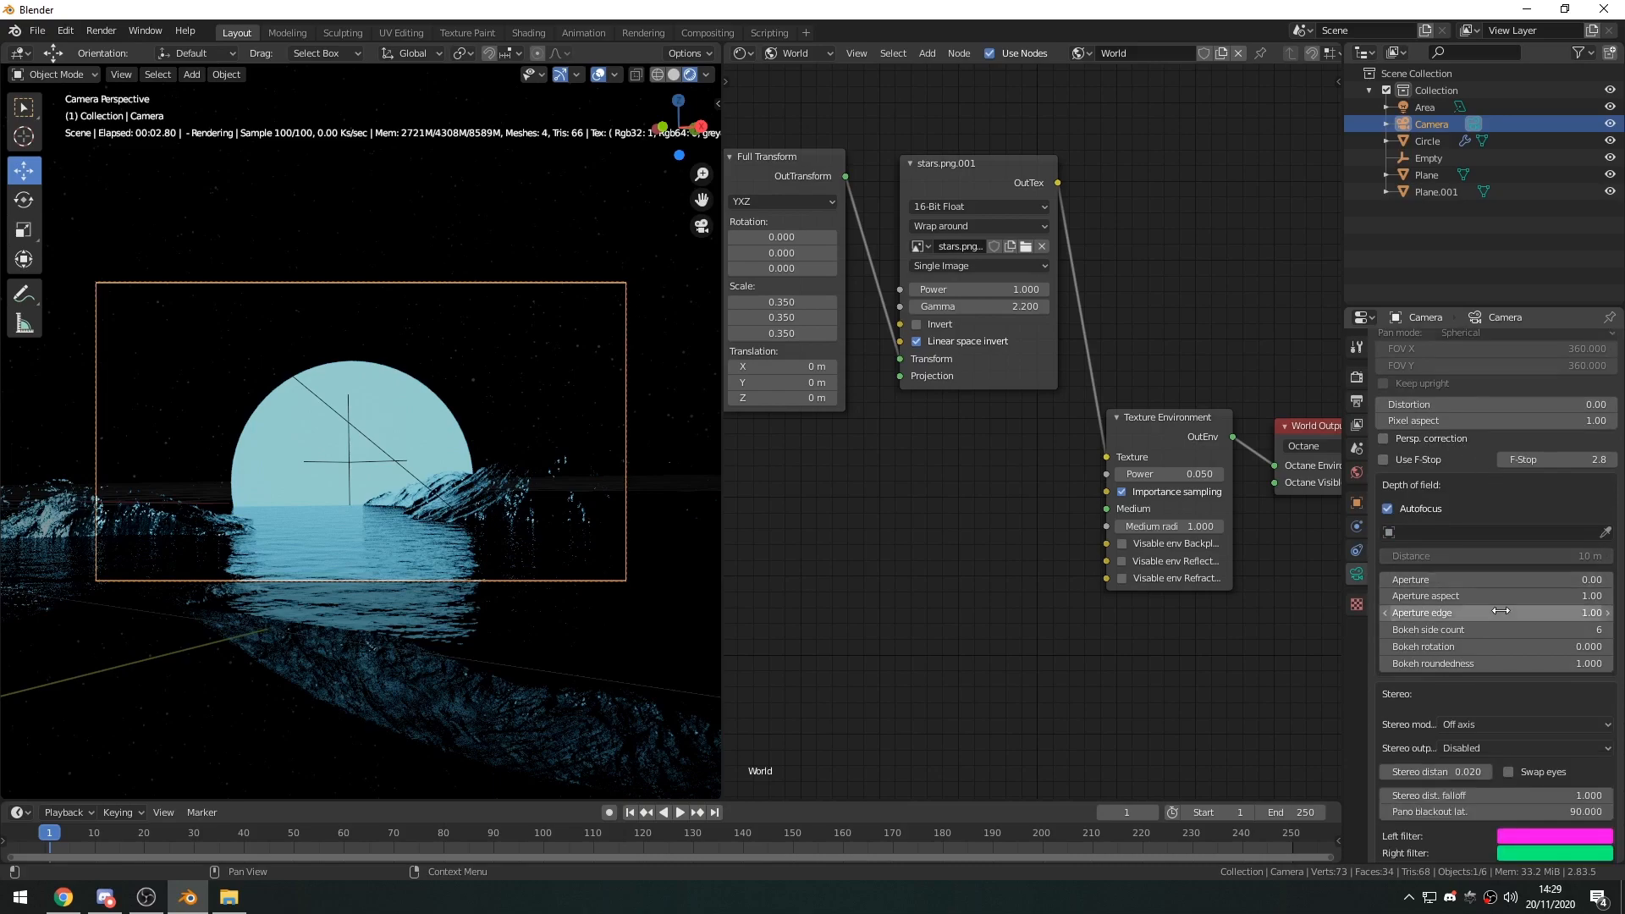
pyautogui.click(1387, 507)
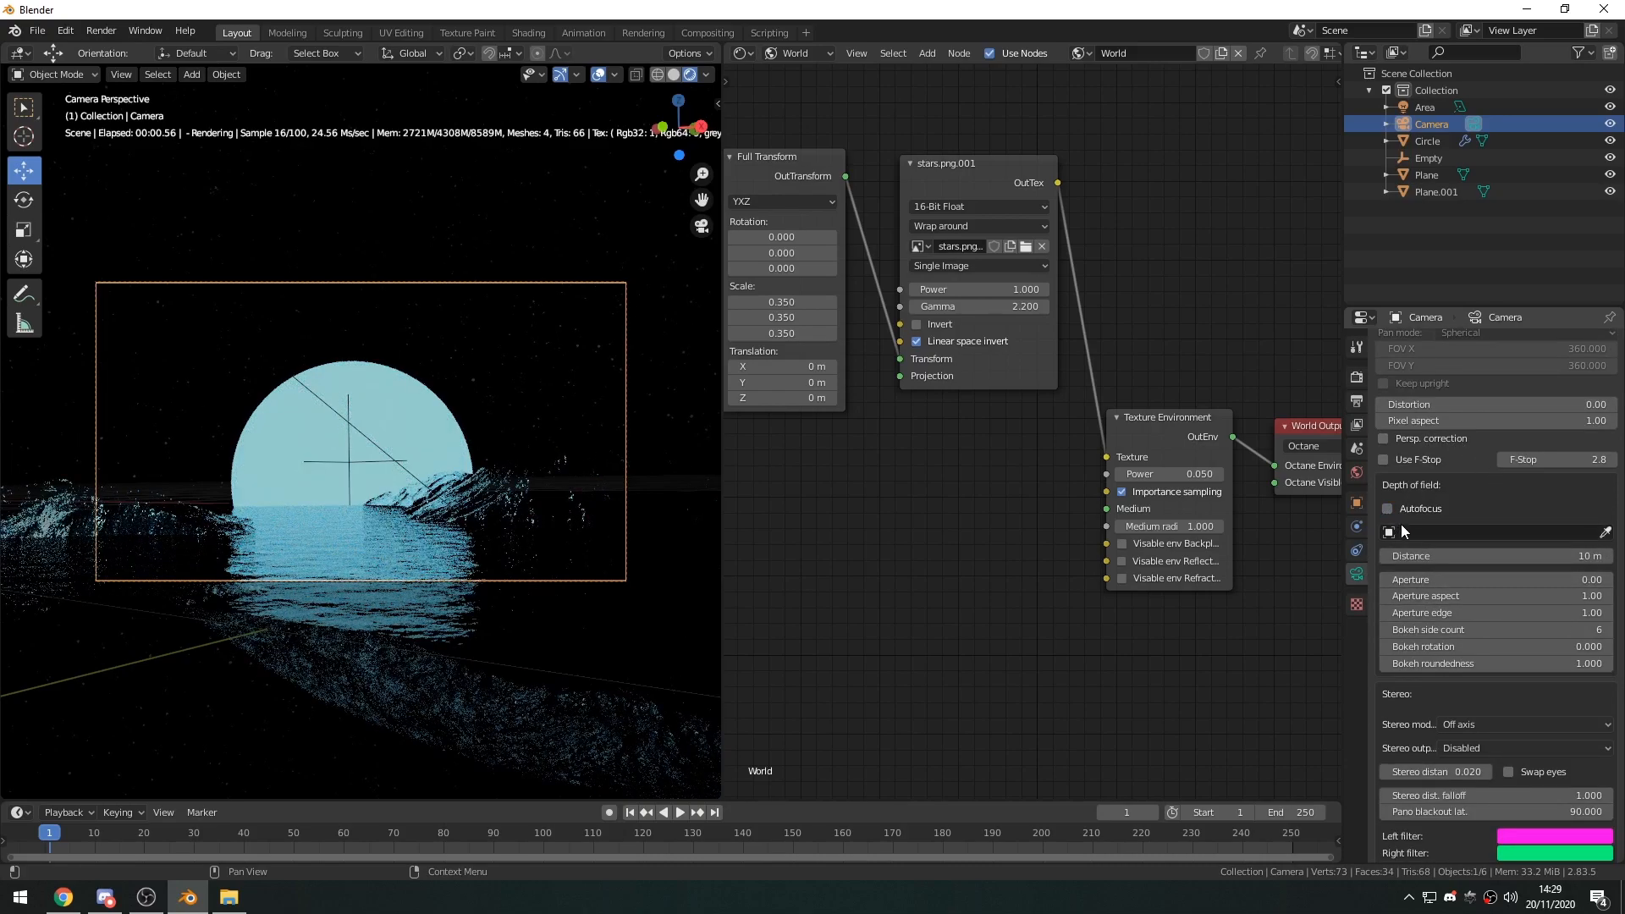
pyautogui.click(1468, 533)
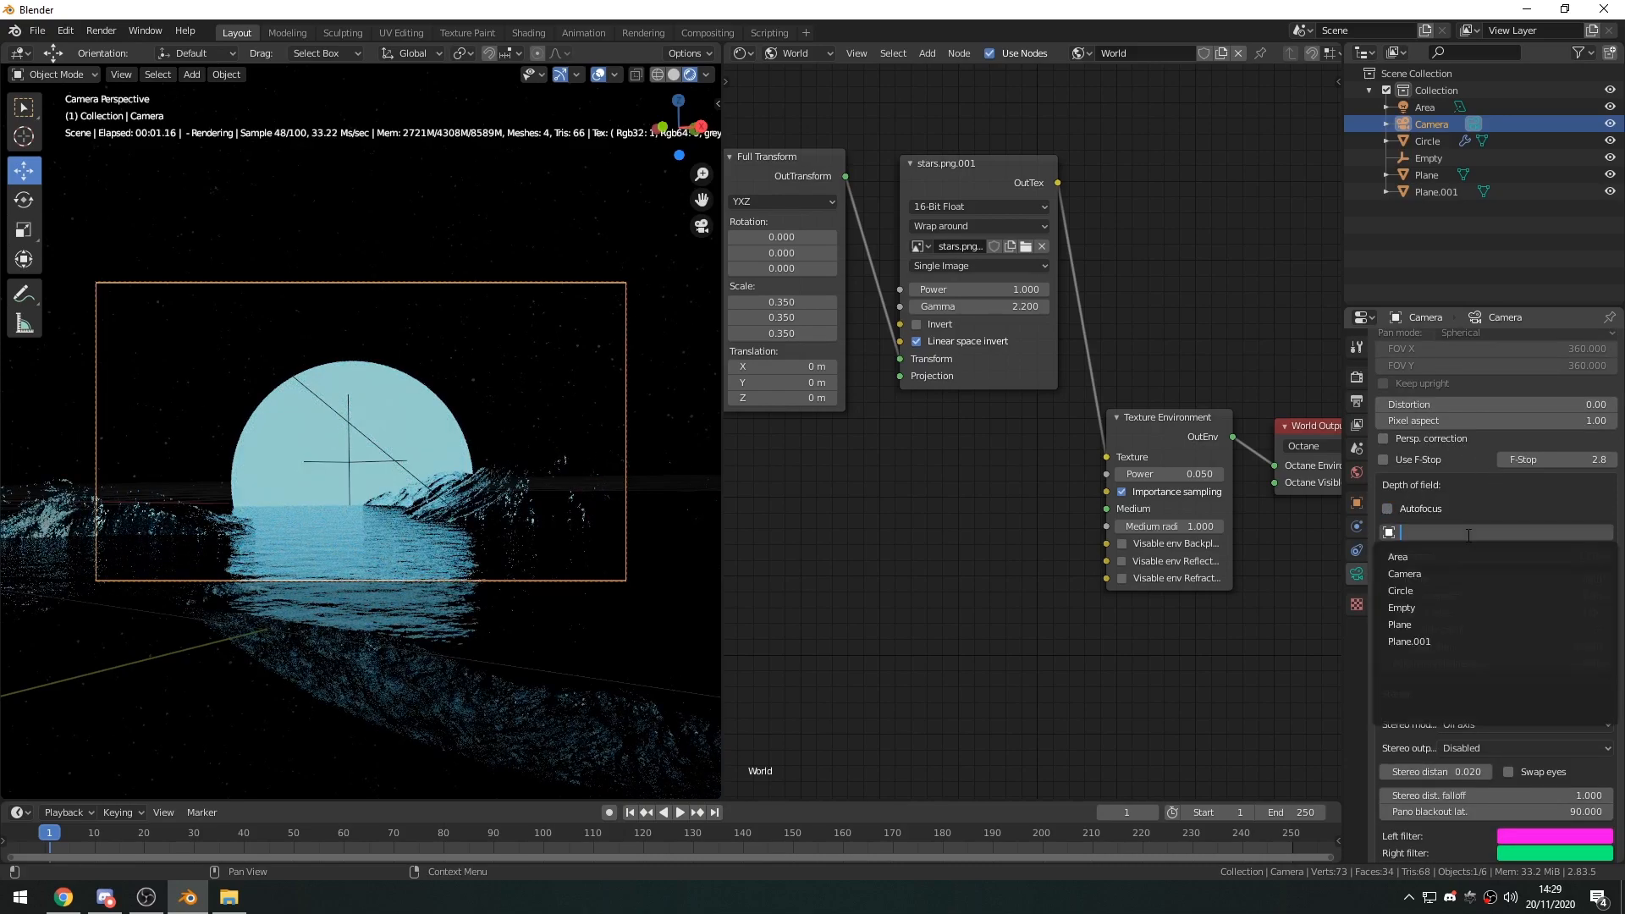
pyautogui.click(1397, 607)
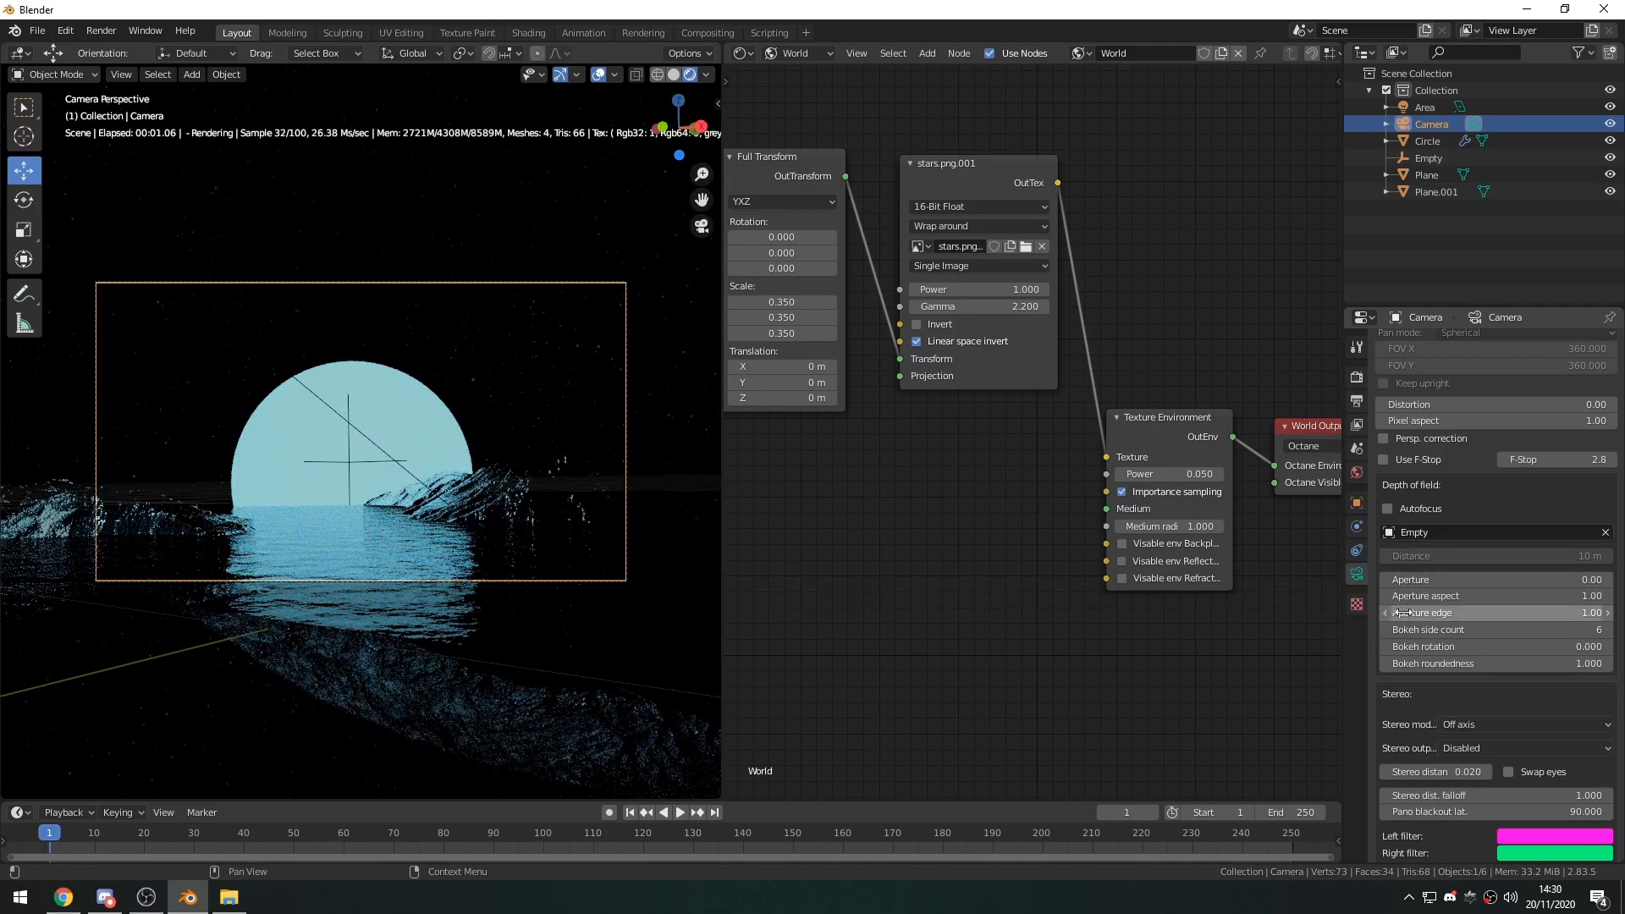
# Set the camera's depth of field Aperture to 0.3.
pyautogui.moveTo(1422, 580)
pyautogui.mouseDown()
pyautogui.moveTo(1505, 581)
pyautogui.moveTo(1425, 581)
pyautogui.mouseUp()
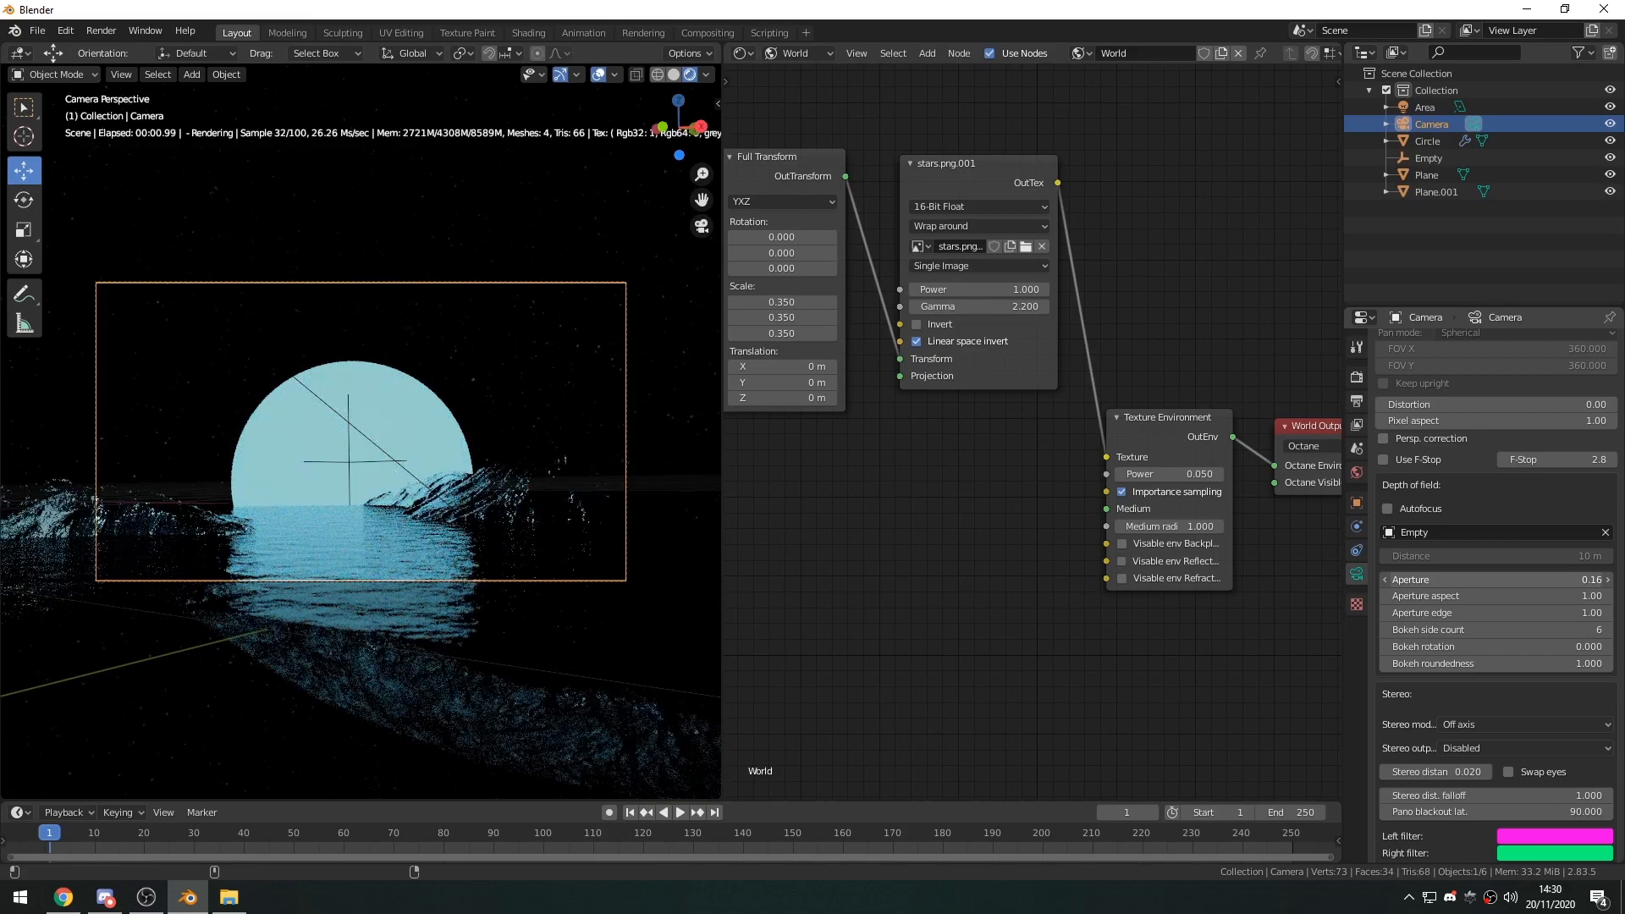
pyautogui.moveTo(1495, 580); pyautogui.dragTo(1507, 580)
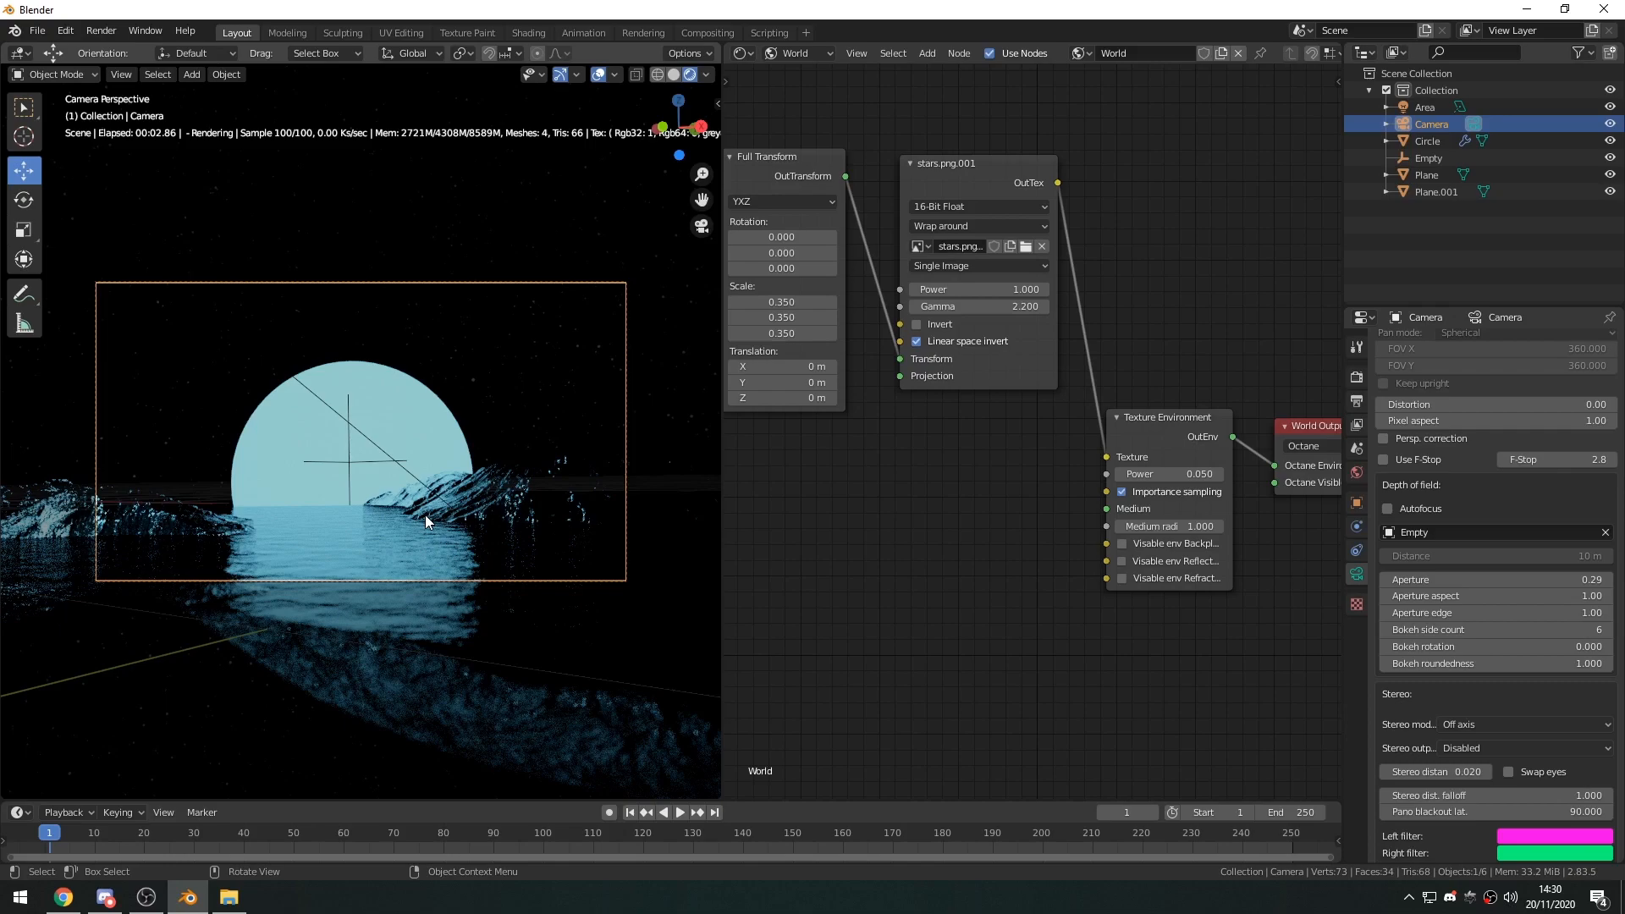
pyautogui.click(1559, 580)
pyautogui.write('.3')
pyautogui.press('Return')
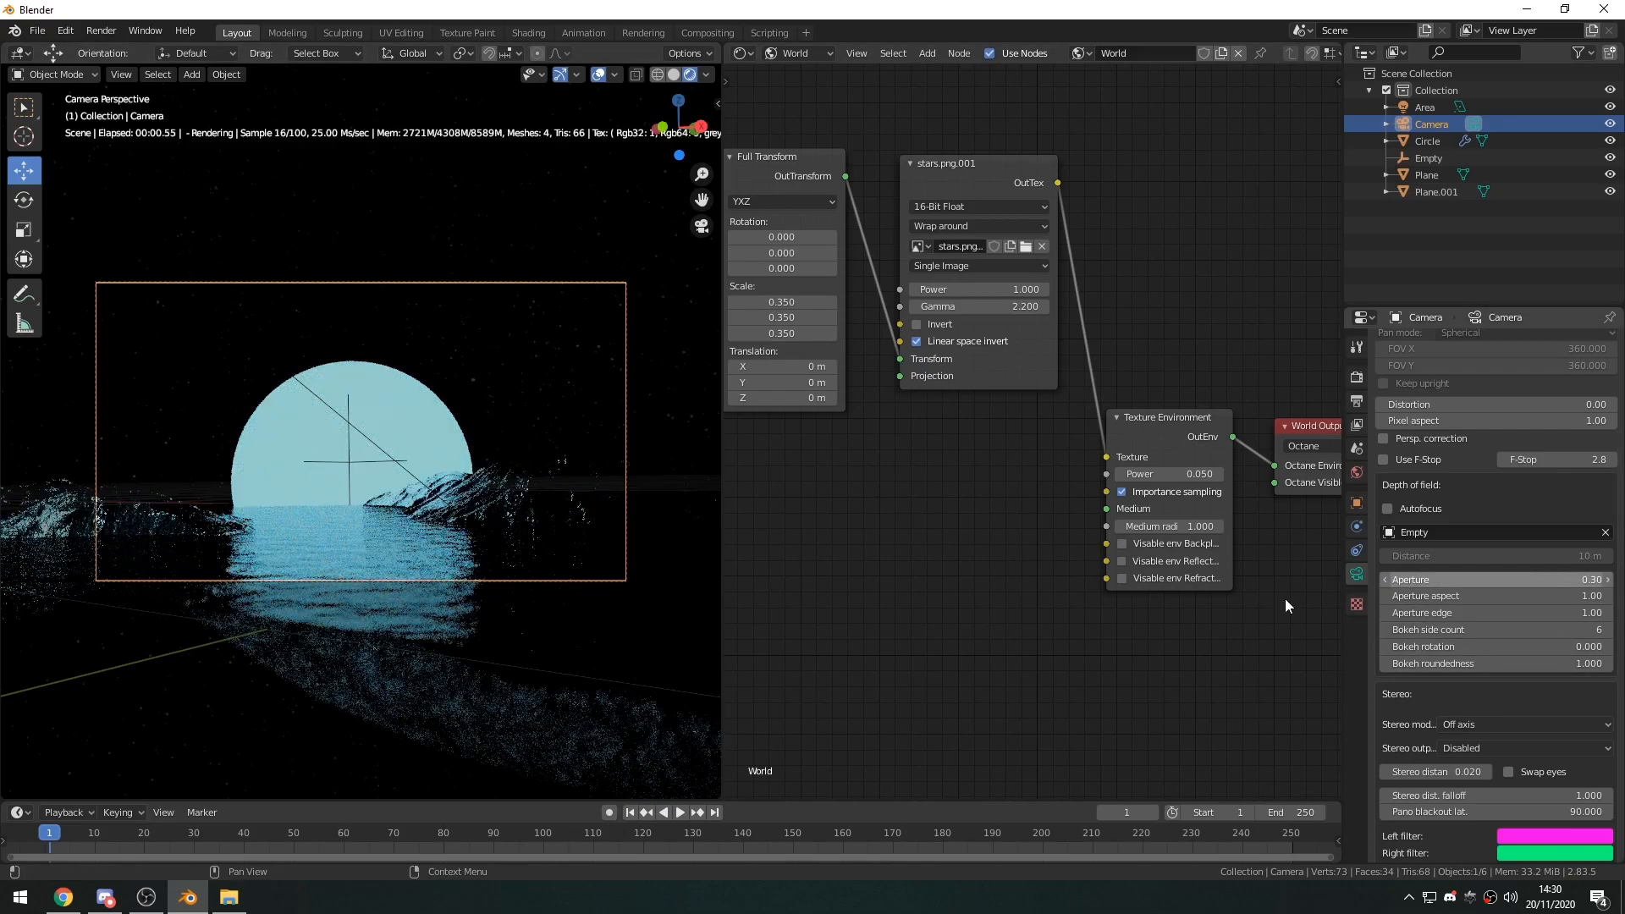
# Hide the gizmos and overlays in the 3D viewport.
pyautogui.scroll(-10, 1411, 704)
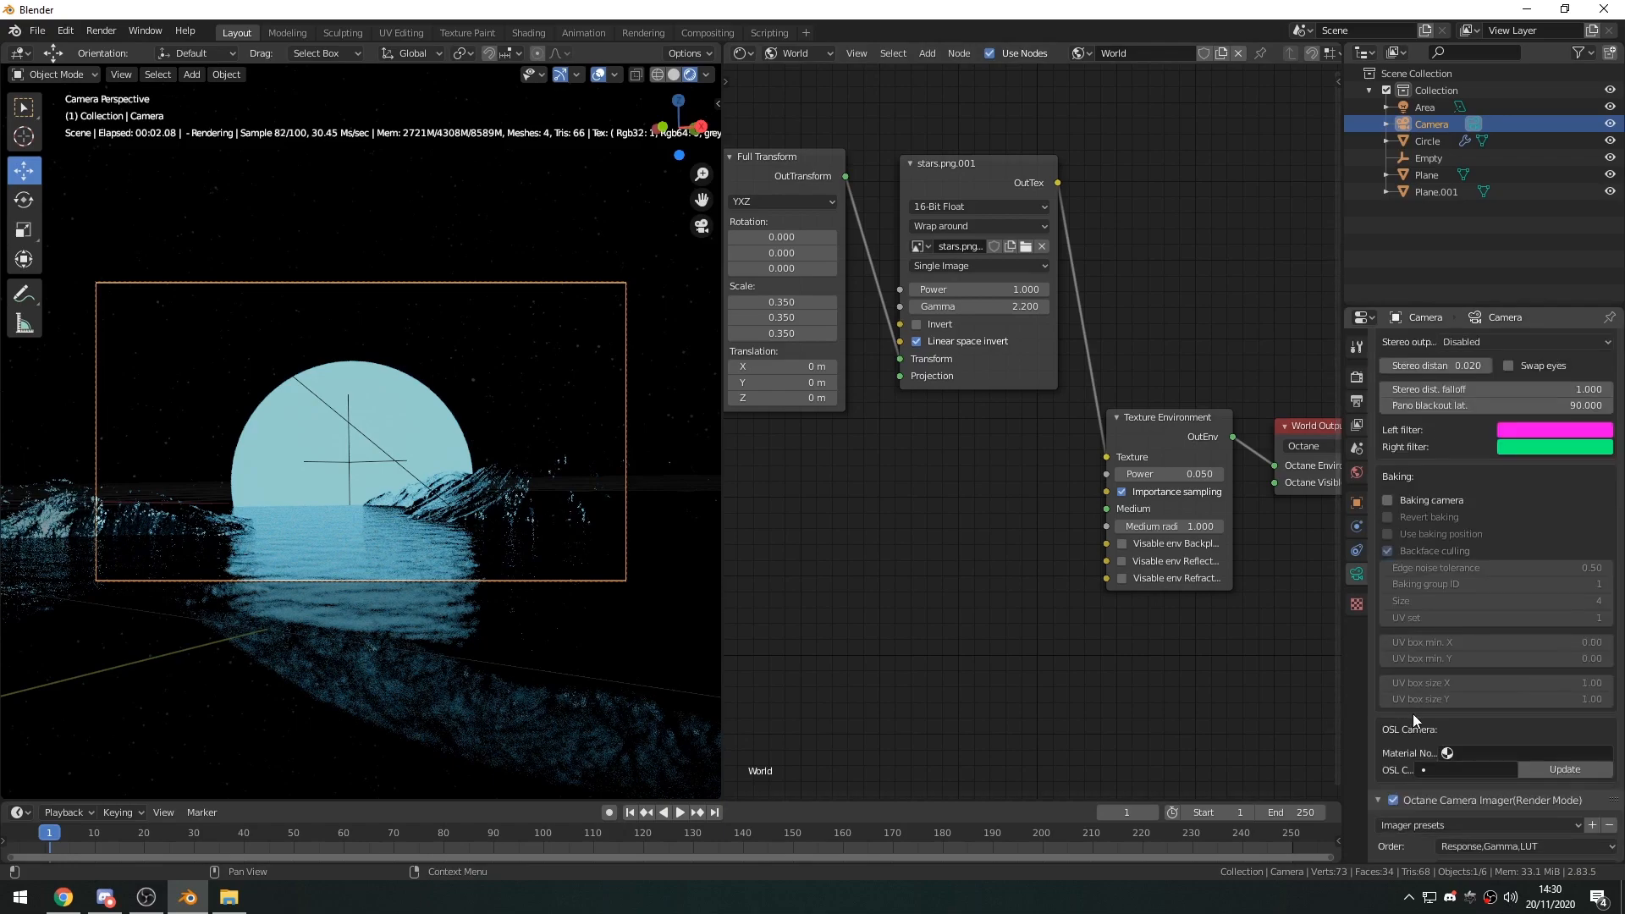
pyautogui.click(560, 74)
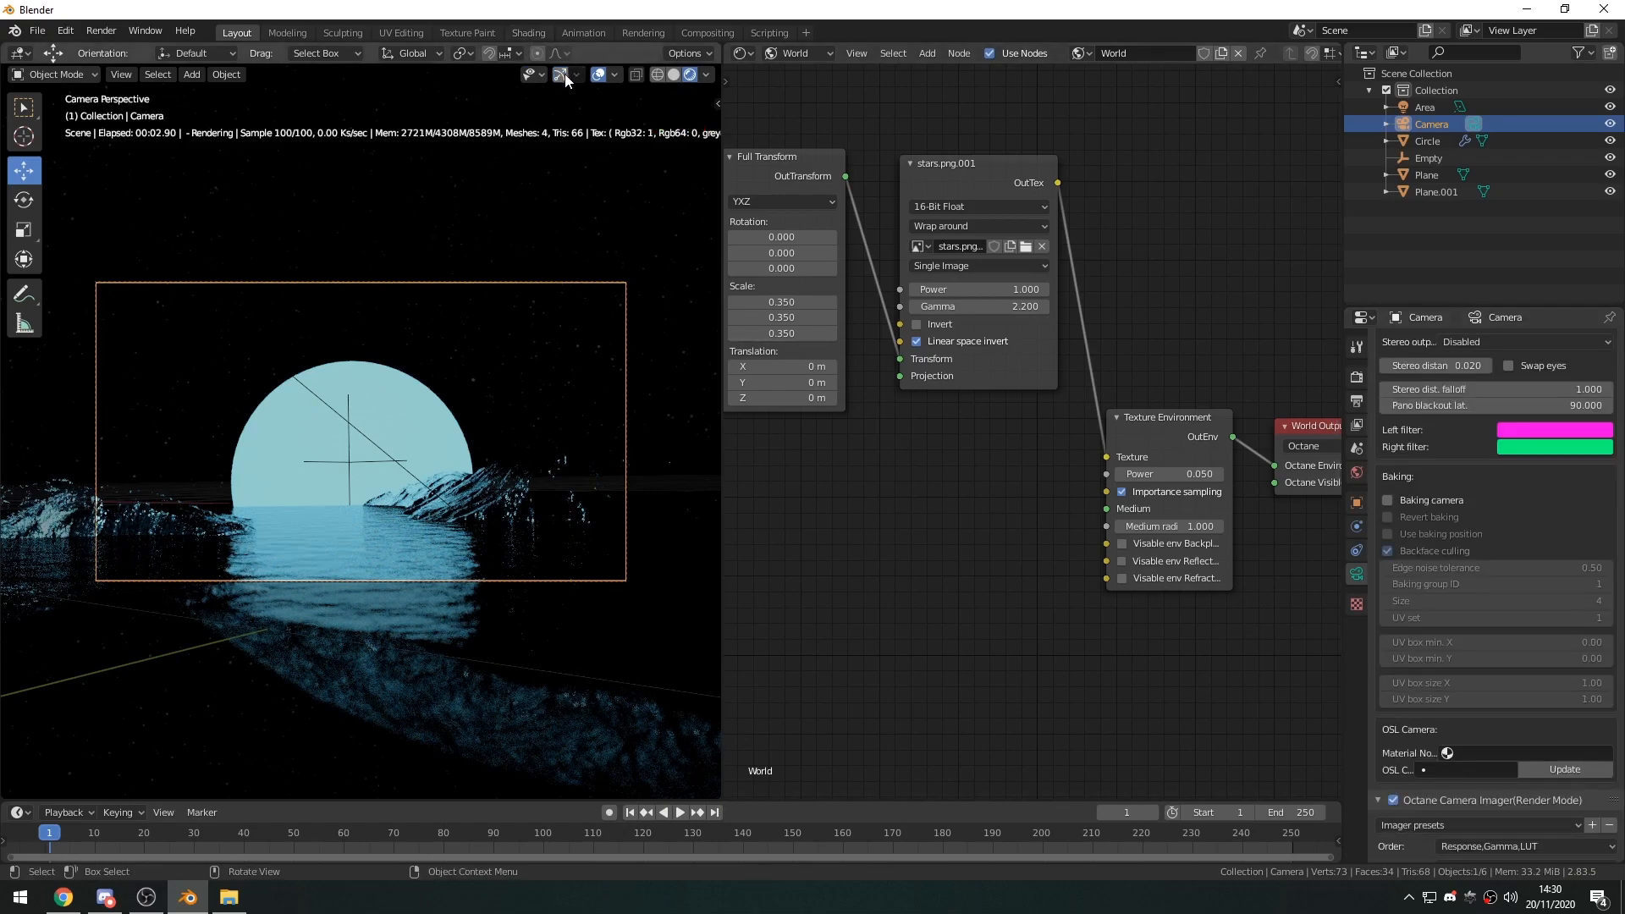
pyautogui.click(598, 74)
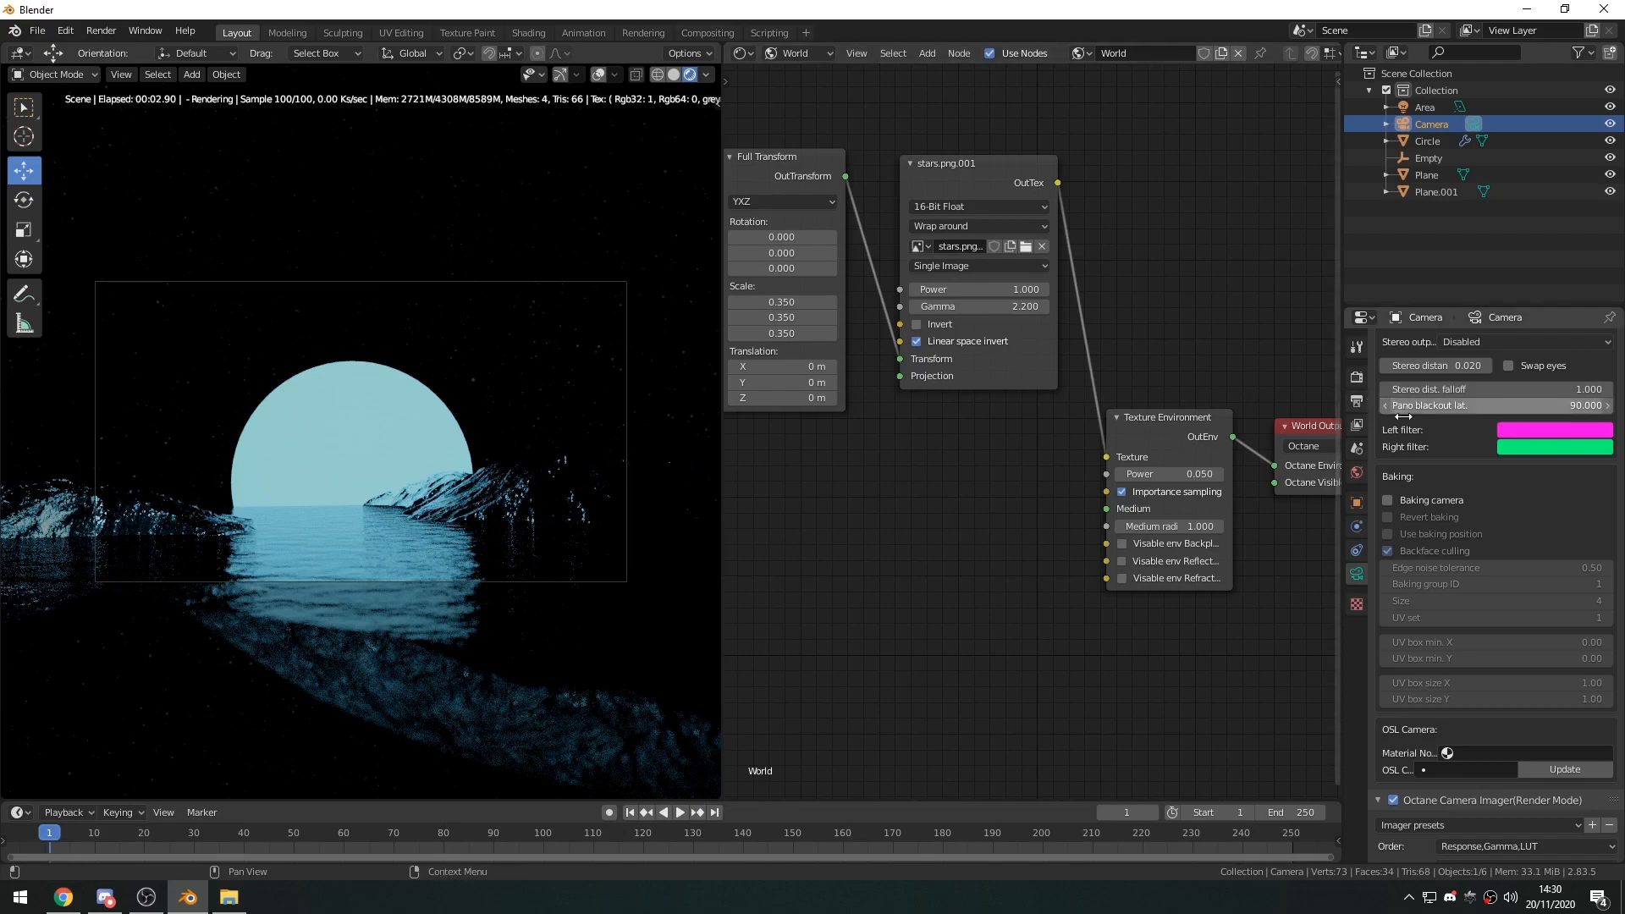
# Enable denoising for the camera, including volumes, and turn on Octane Post Processing.
pyautogui.scroll(-15, 1476, 515)
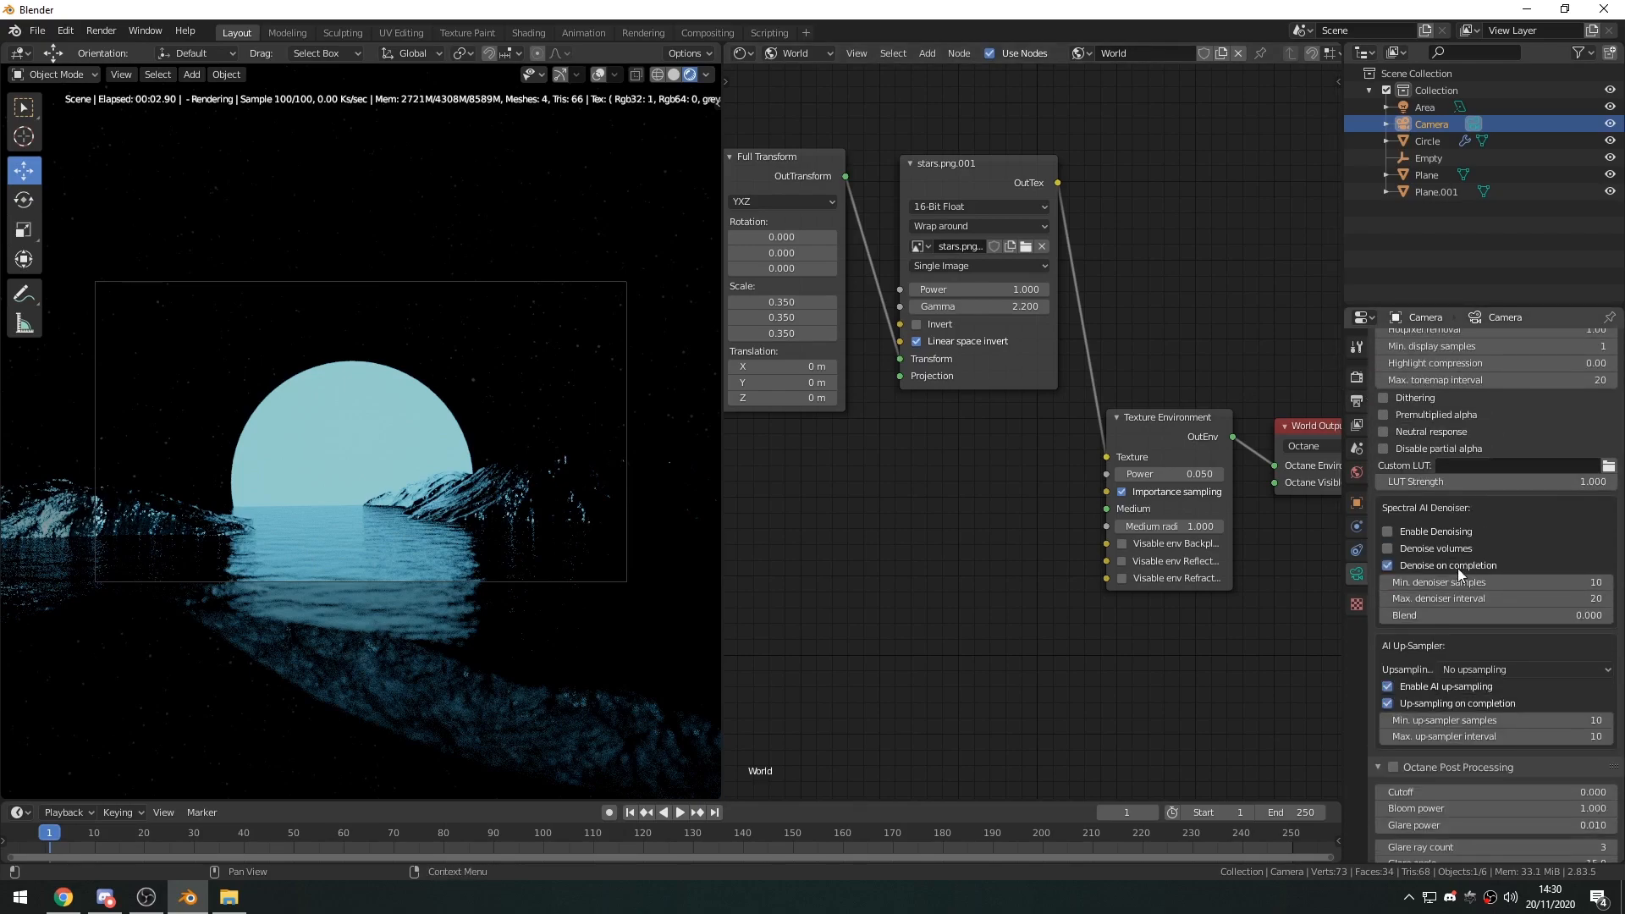
pyautogui.scroll(-3, 1452, 572)
pyautogui.click(1389, 443)
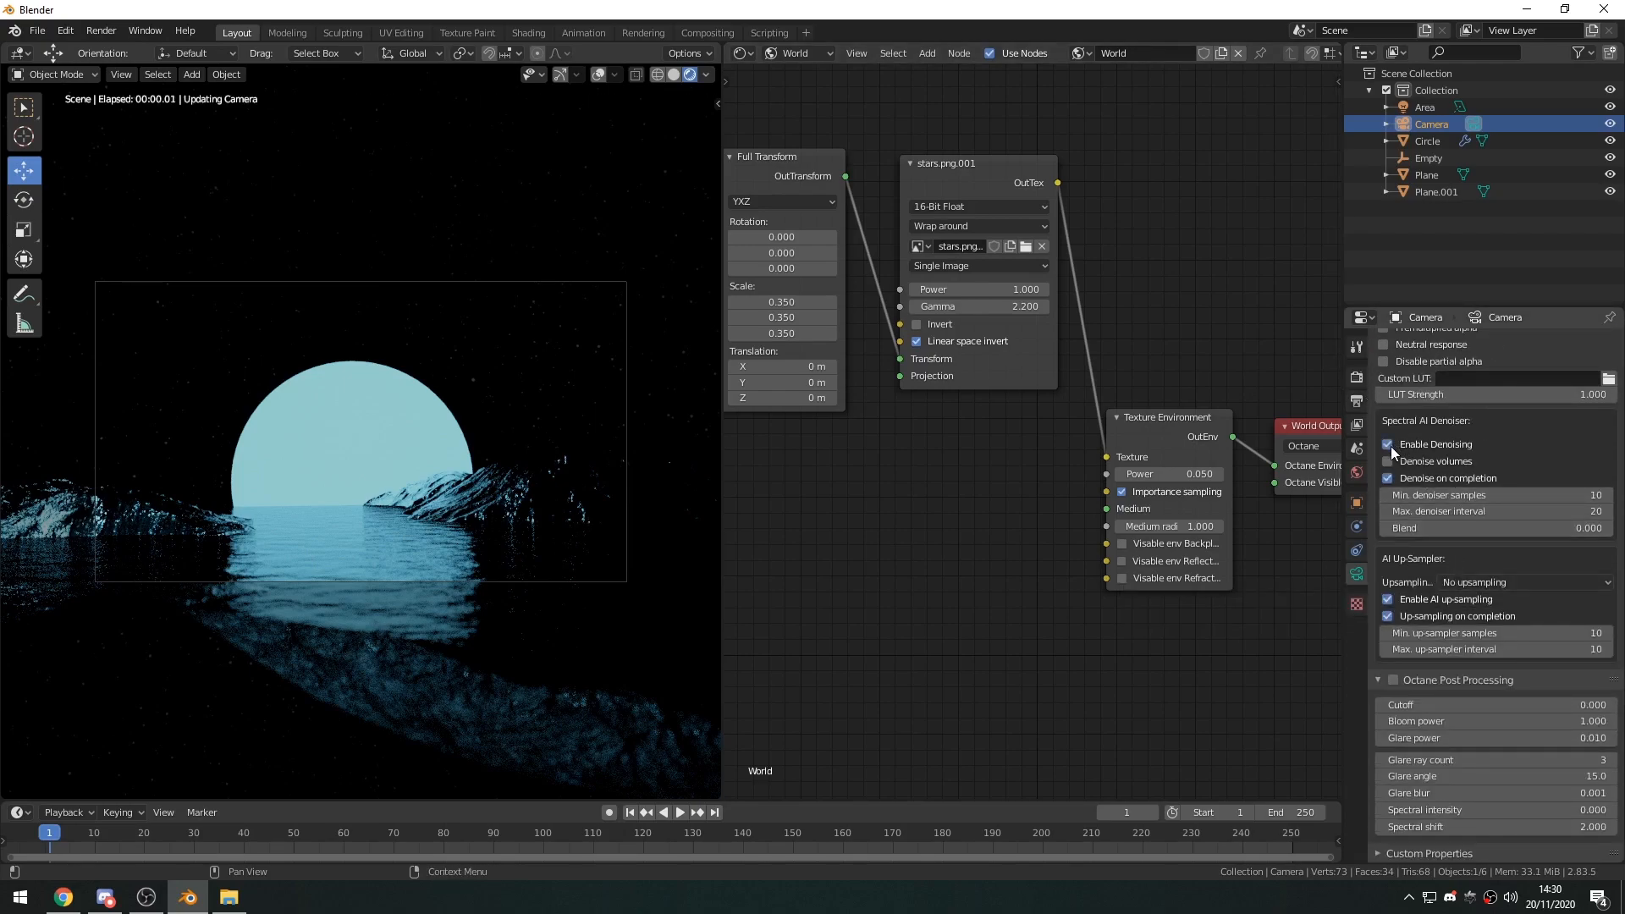
pyautogui.click(1393, 681)
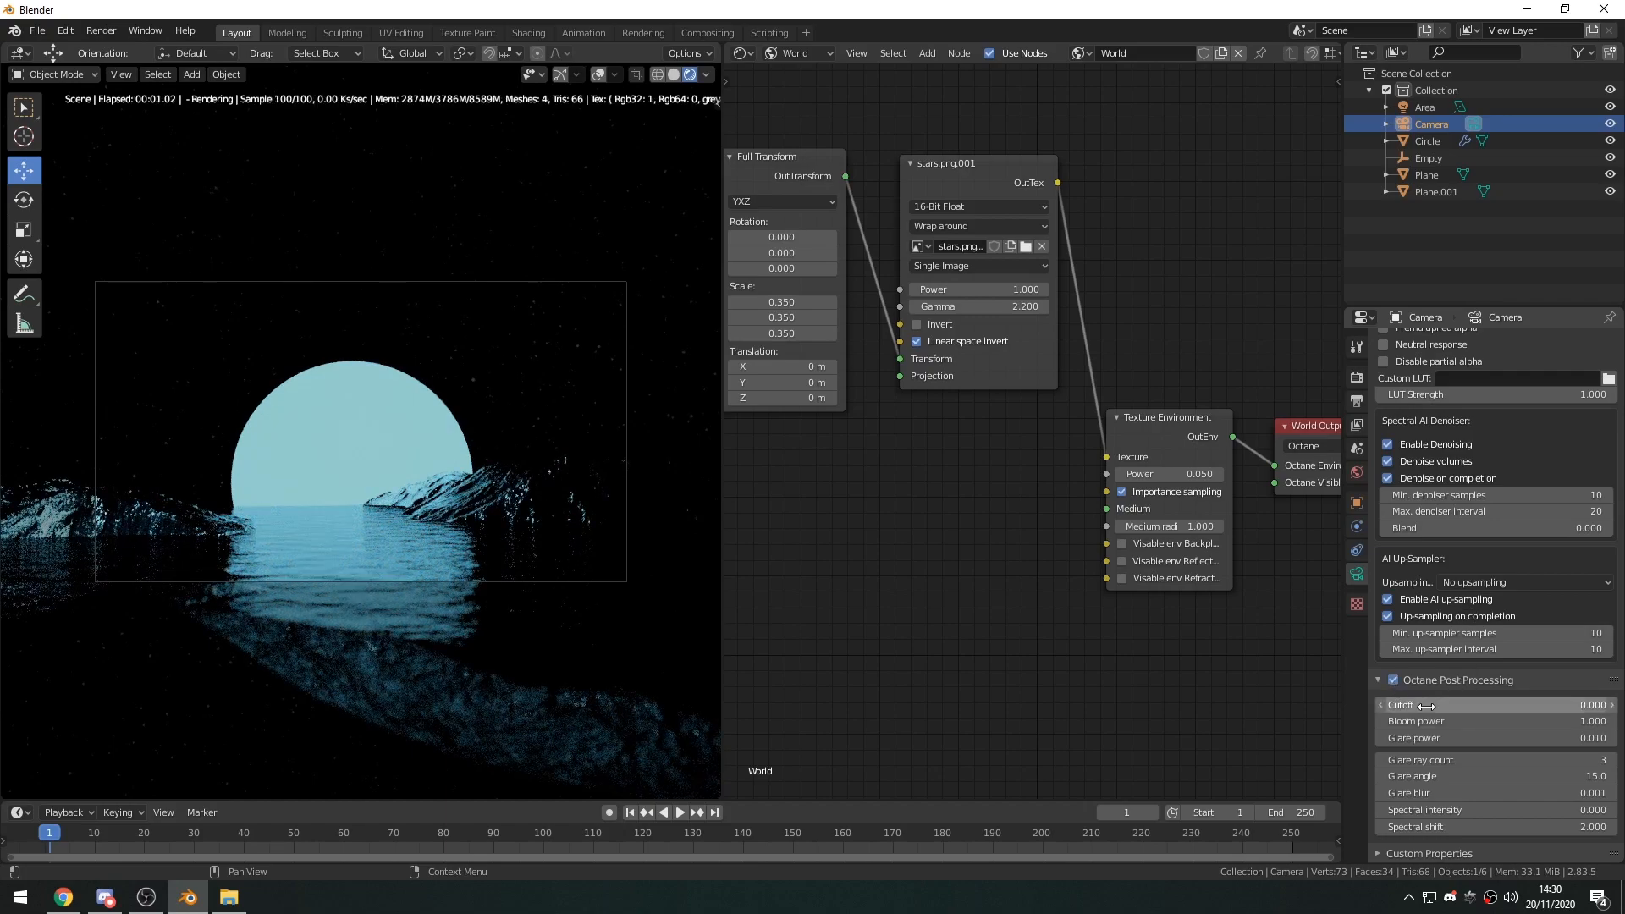
# Raise the Bloom power in the camera's post processing to 25.
pyautogui.moveTo(1440, 721)
pyautogui.mouseDown()
pyautogui.moveTo(1515, 722)
pyautogui.moveTo(1441, 722)
pyautogui.mouseUp()
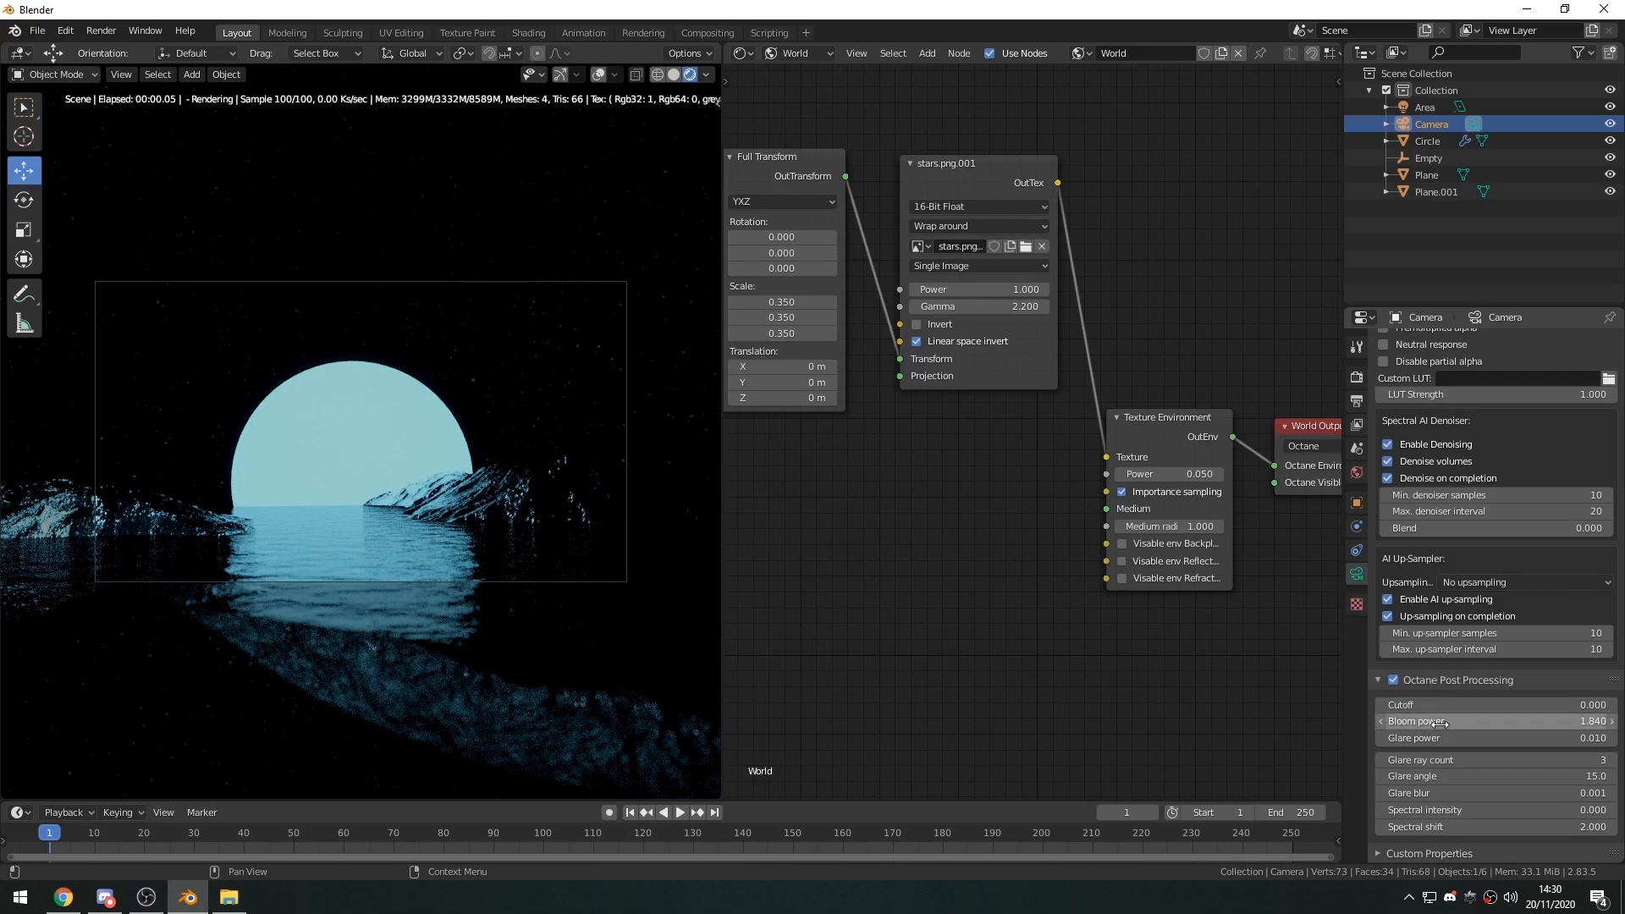
pyautogui.moveTo(1441, 722); pyautogui.dragTo(1562, 721)
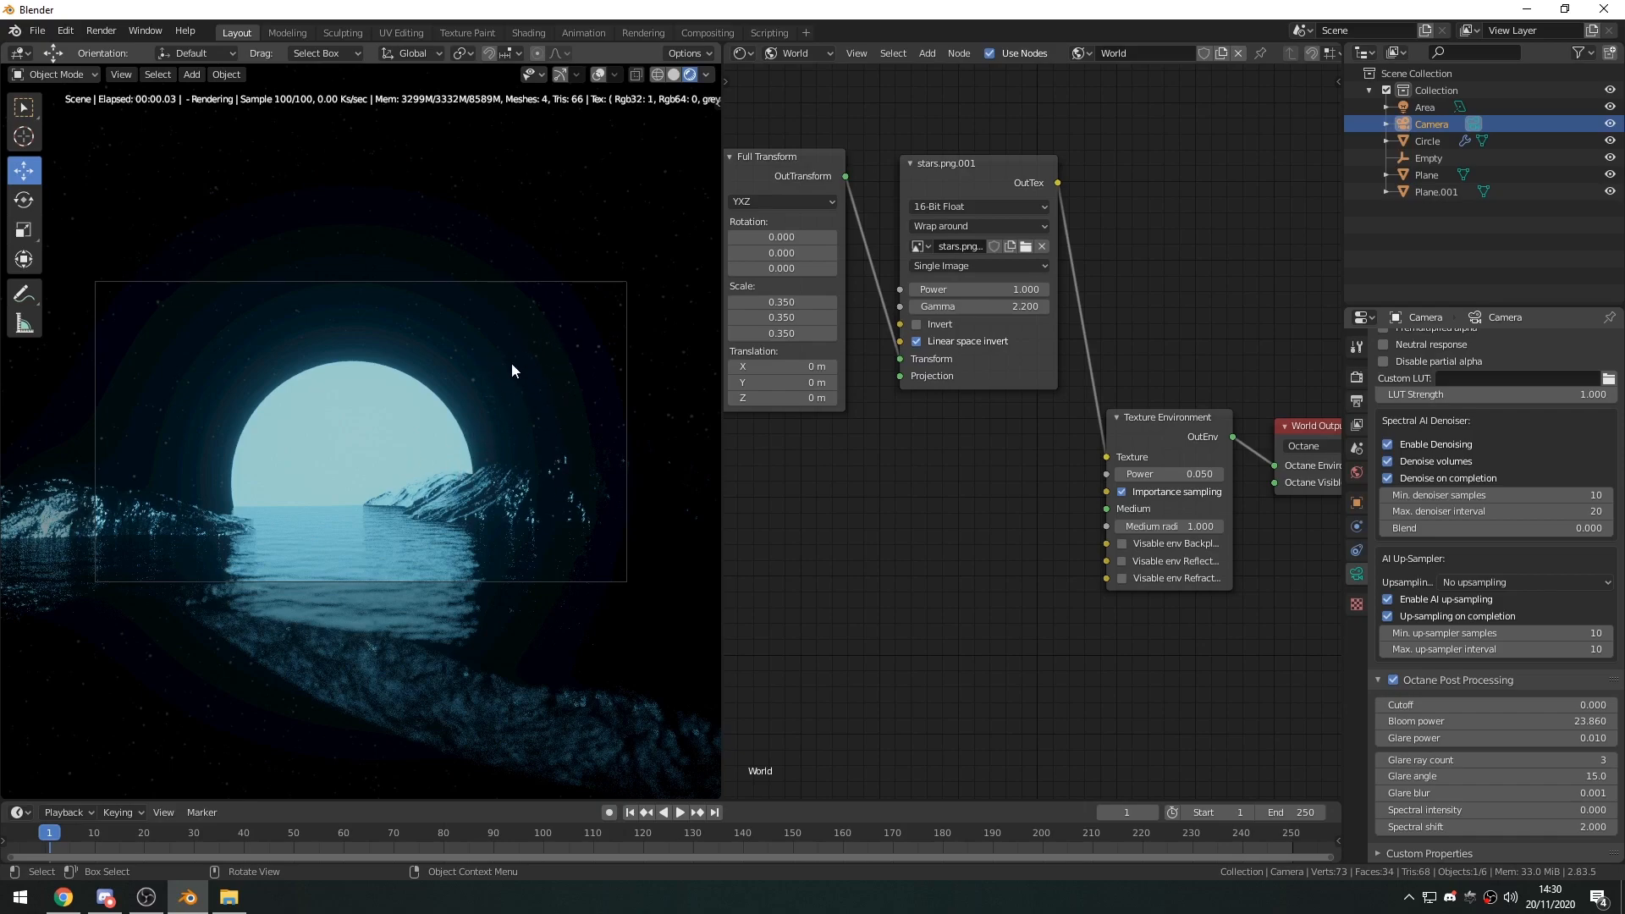
pyautogui.click(1505, 720)
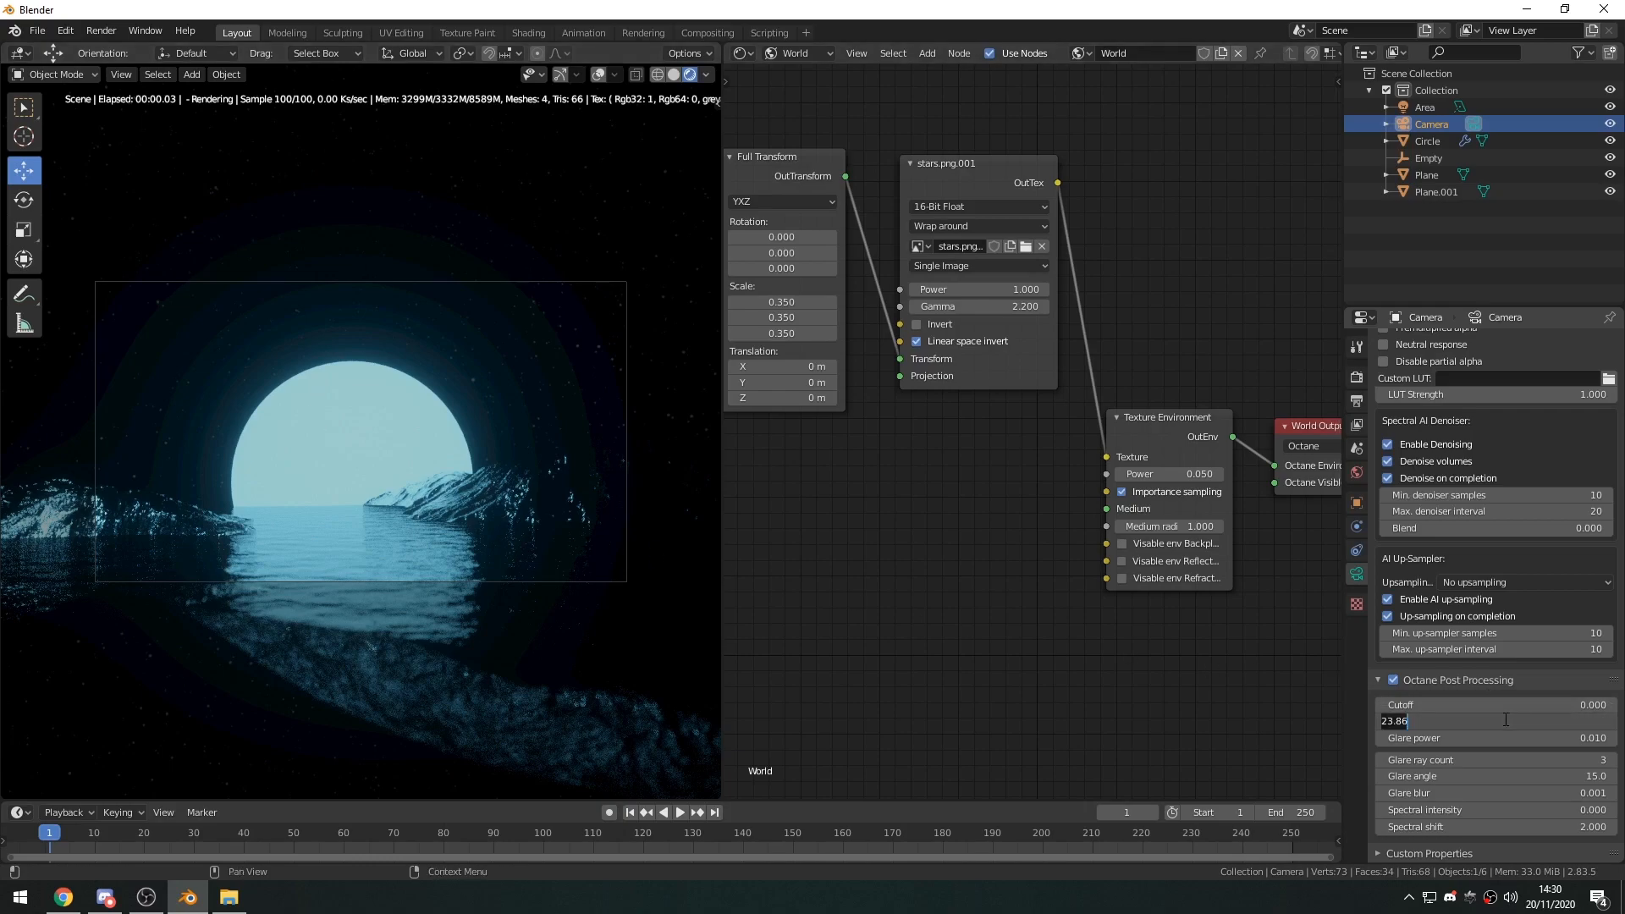
pyautogui.write('3')
pyautogui.press('Return')
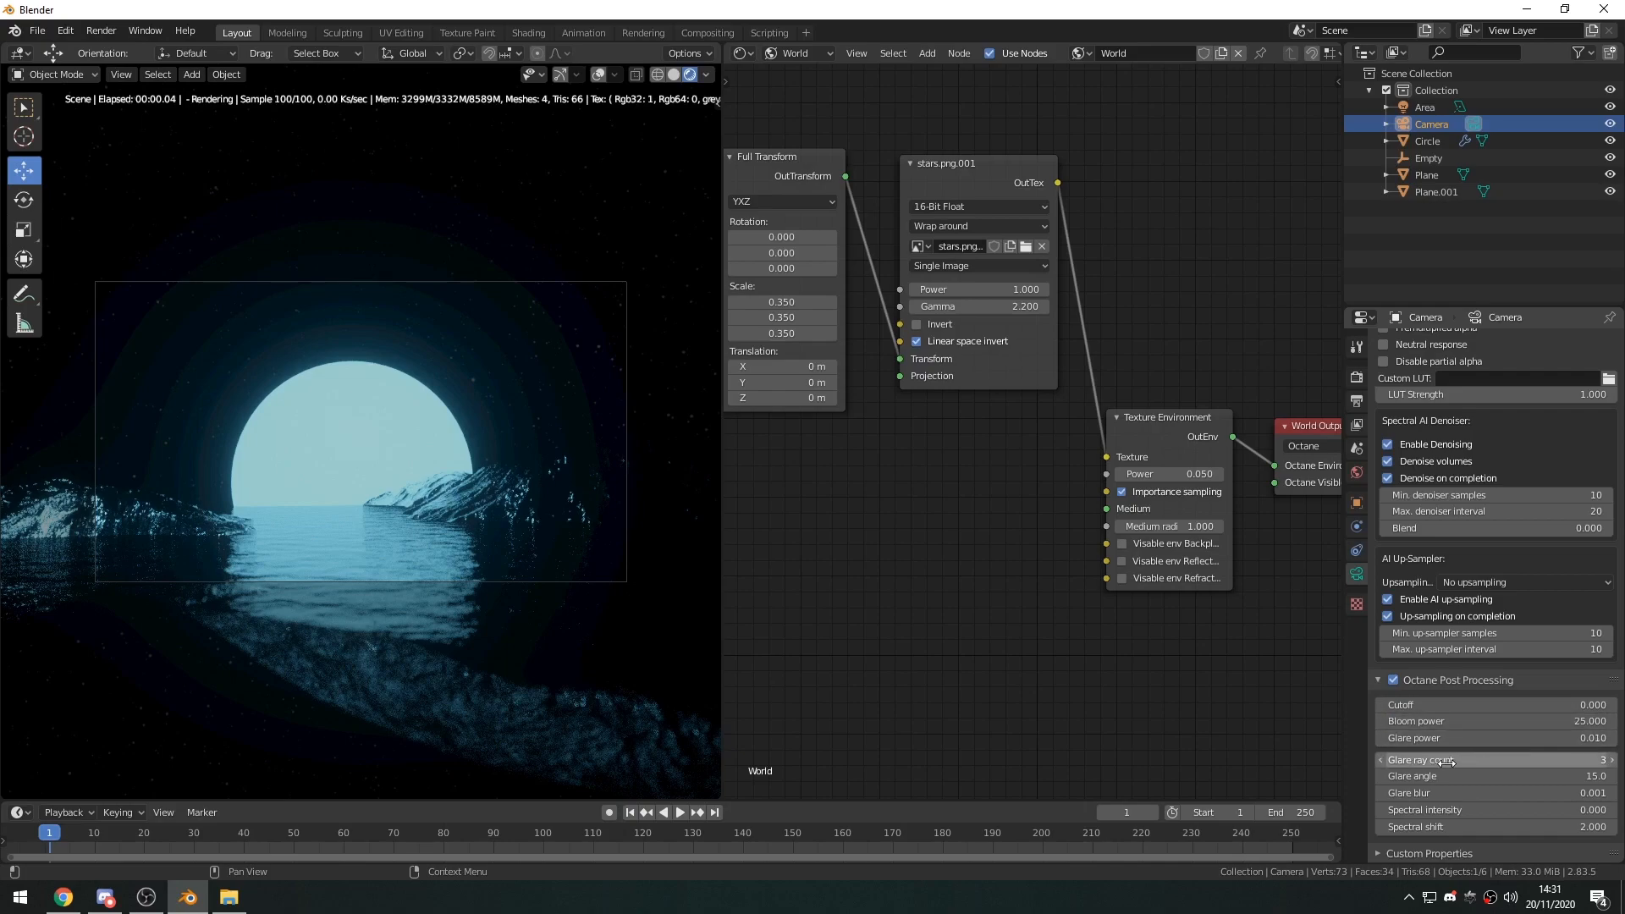
# Set the Glare ray count to 1 and the Glare angle to 0.
pyautogui.moveTo(1447, 758); pyautogui.dragTo(1422, 758)
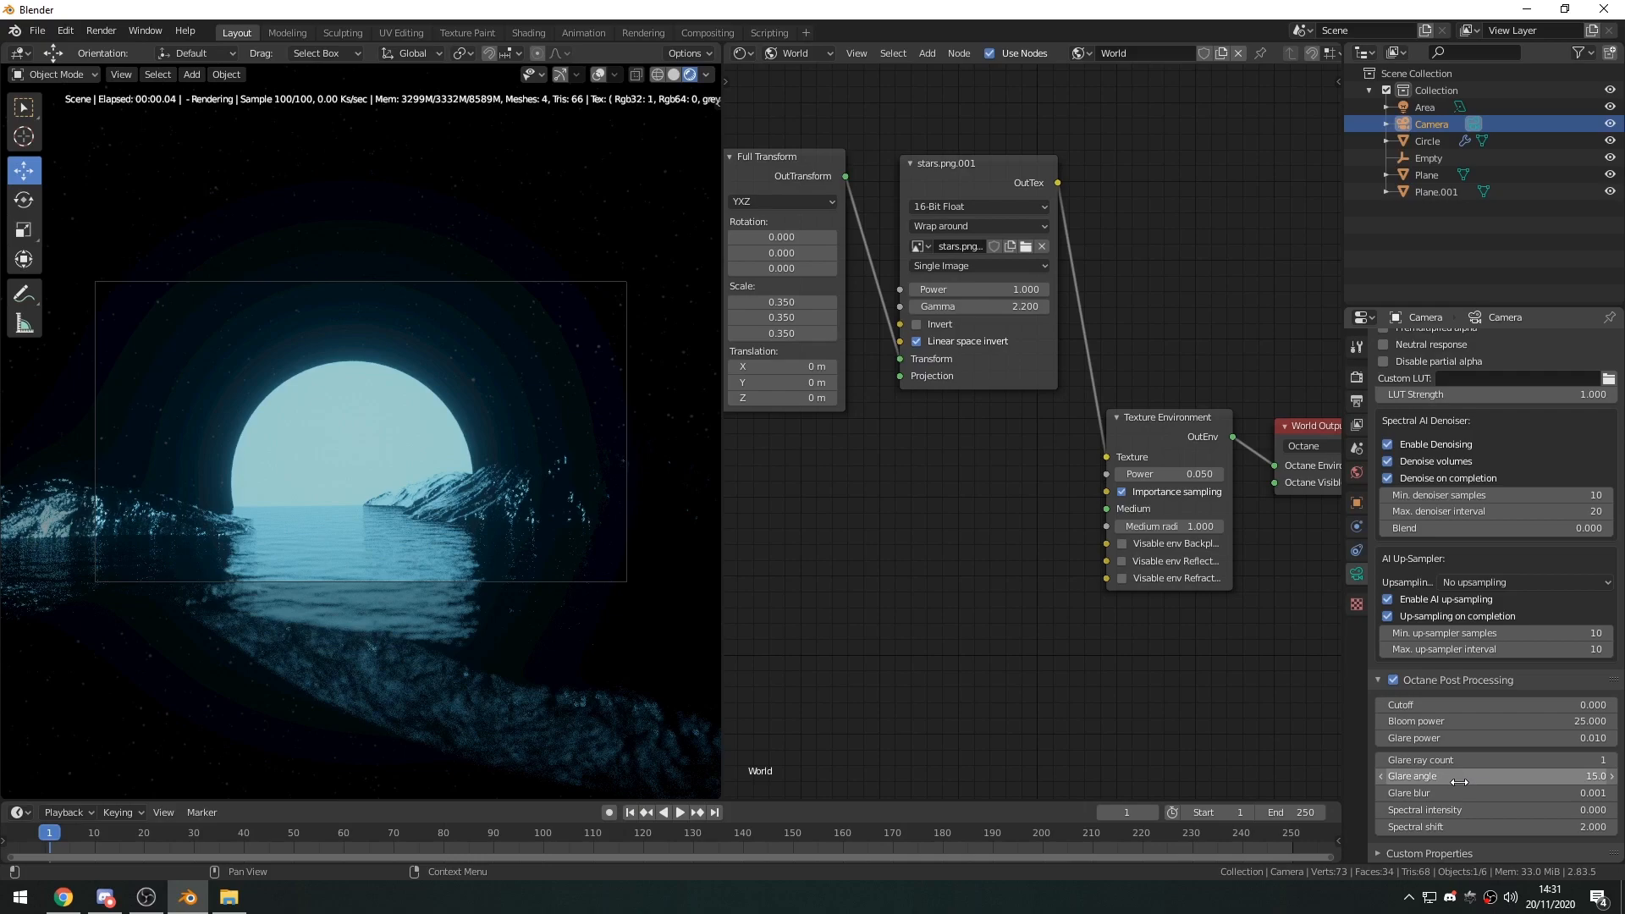
pyautogui.doubleClick(1449, 777)
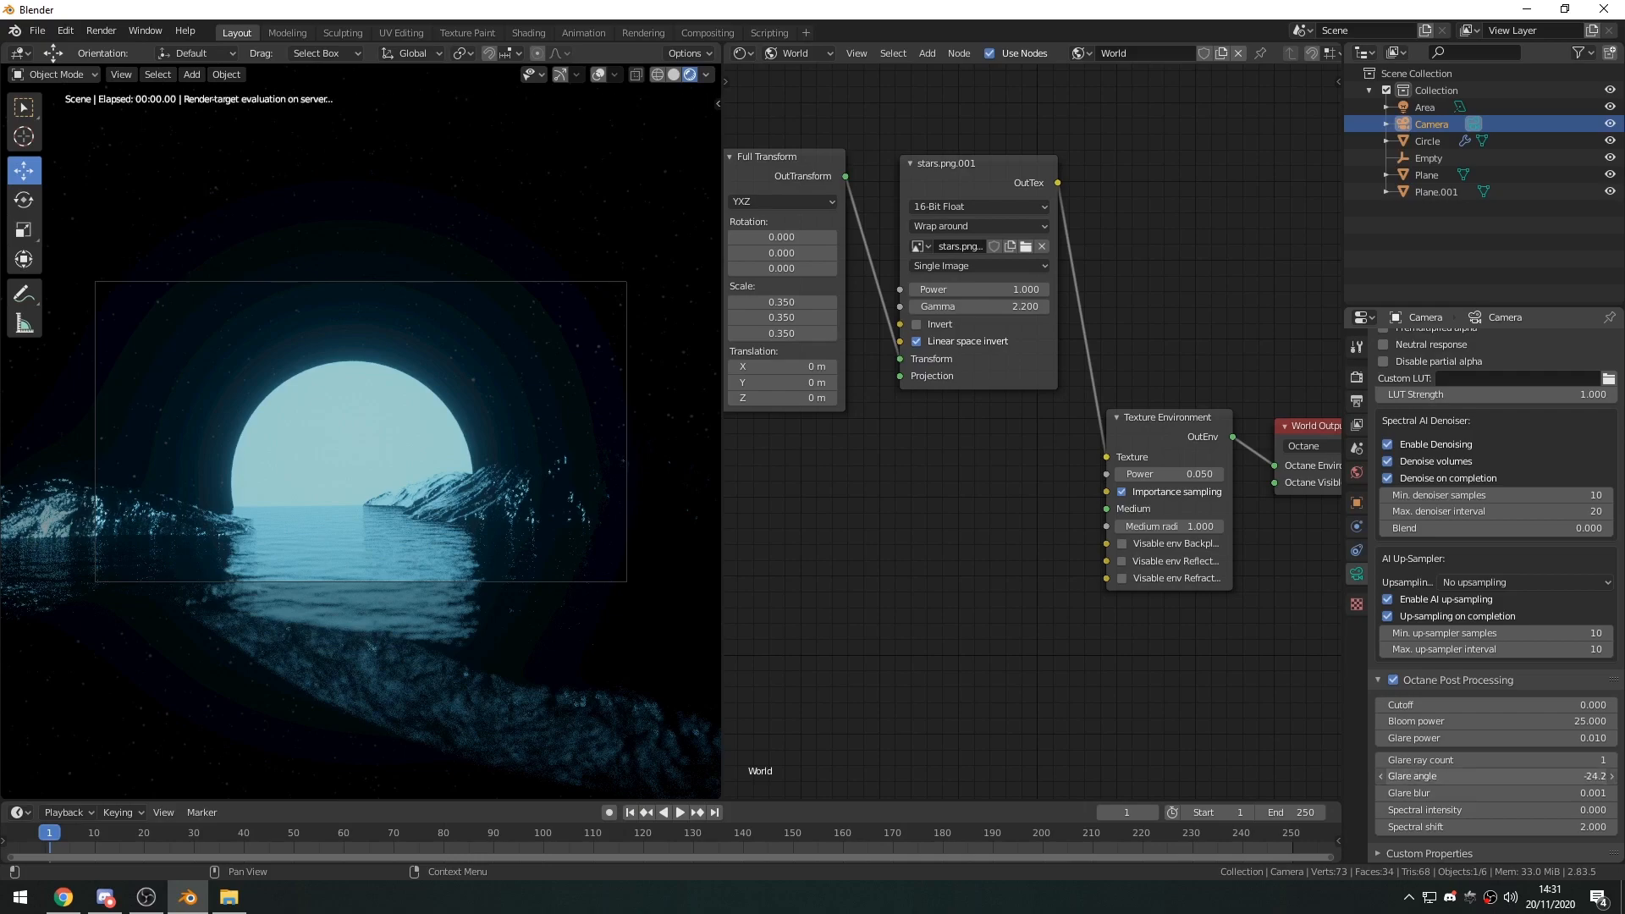
pyautogui.write('-61.2')
pyautogui.press('Return')
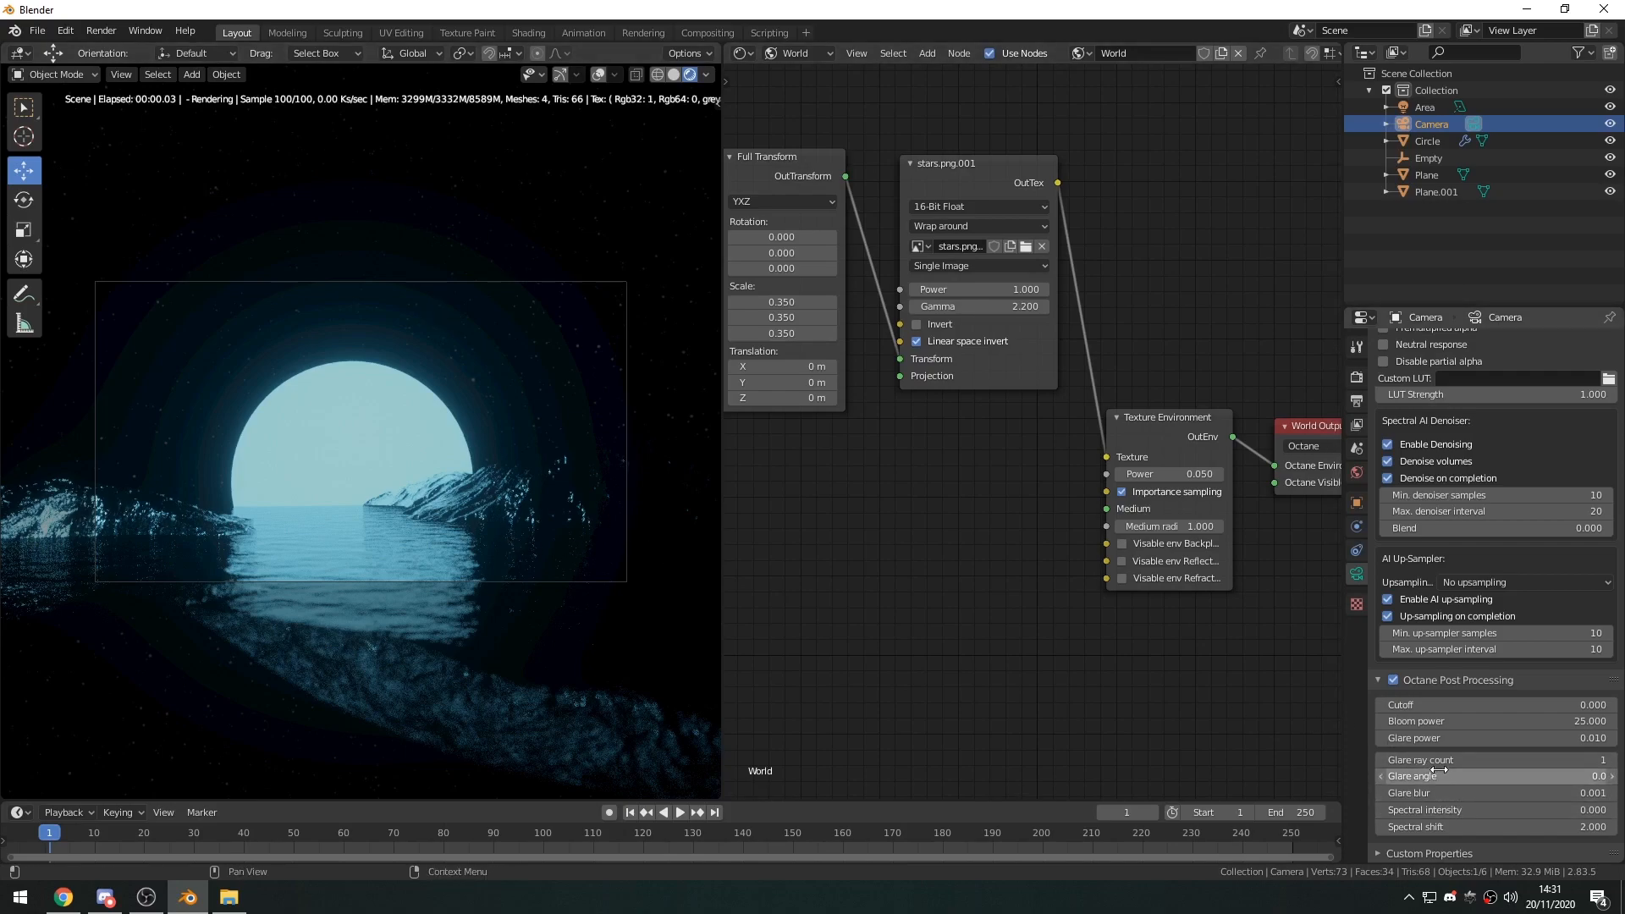
# Set the Glare blur to 0.200 and the Glare power to about 11.5 for a soft glow around the moon.
pyautogui.moveTo(1435, 740); pyautogui.dragTo(1591, 740)
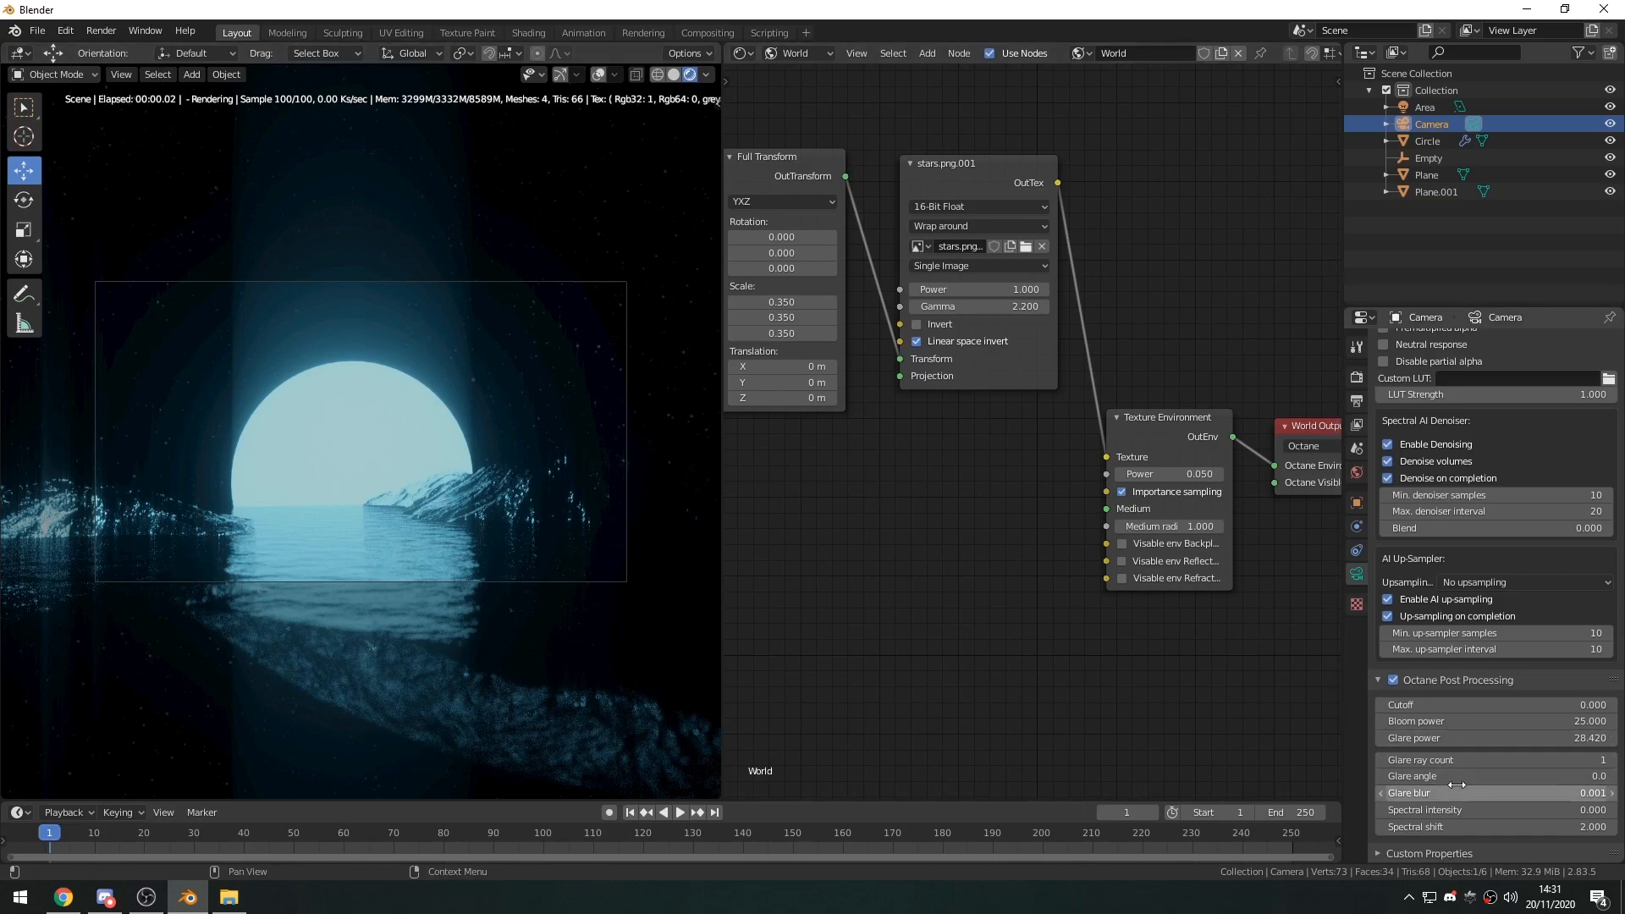
pyautogui.moveTo(1447, 793); pyautogui.dragTo(1531, 792)
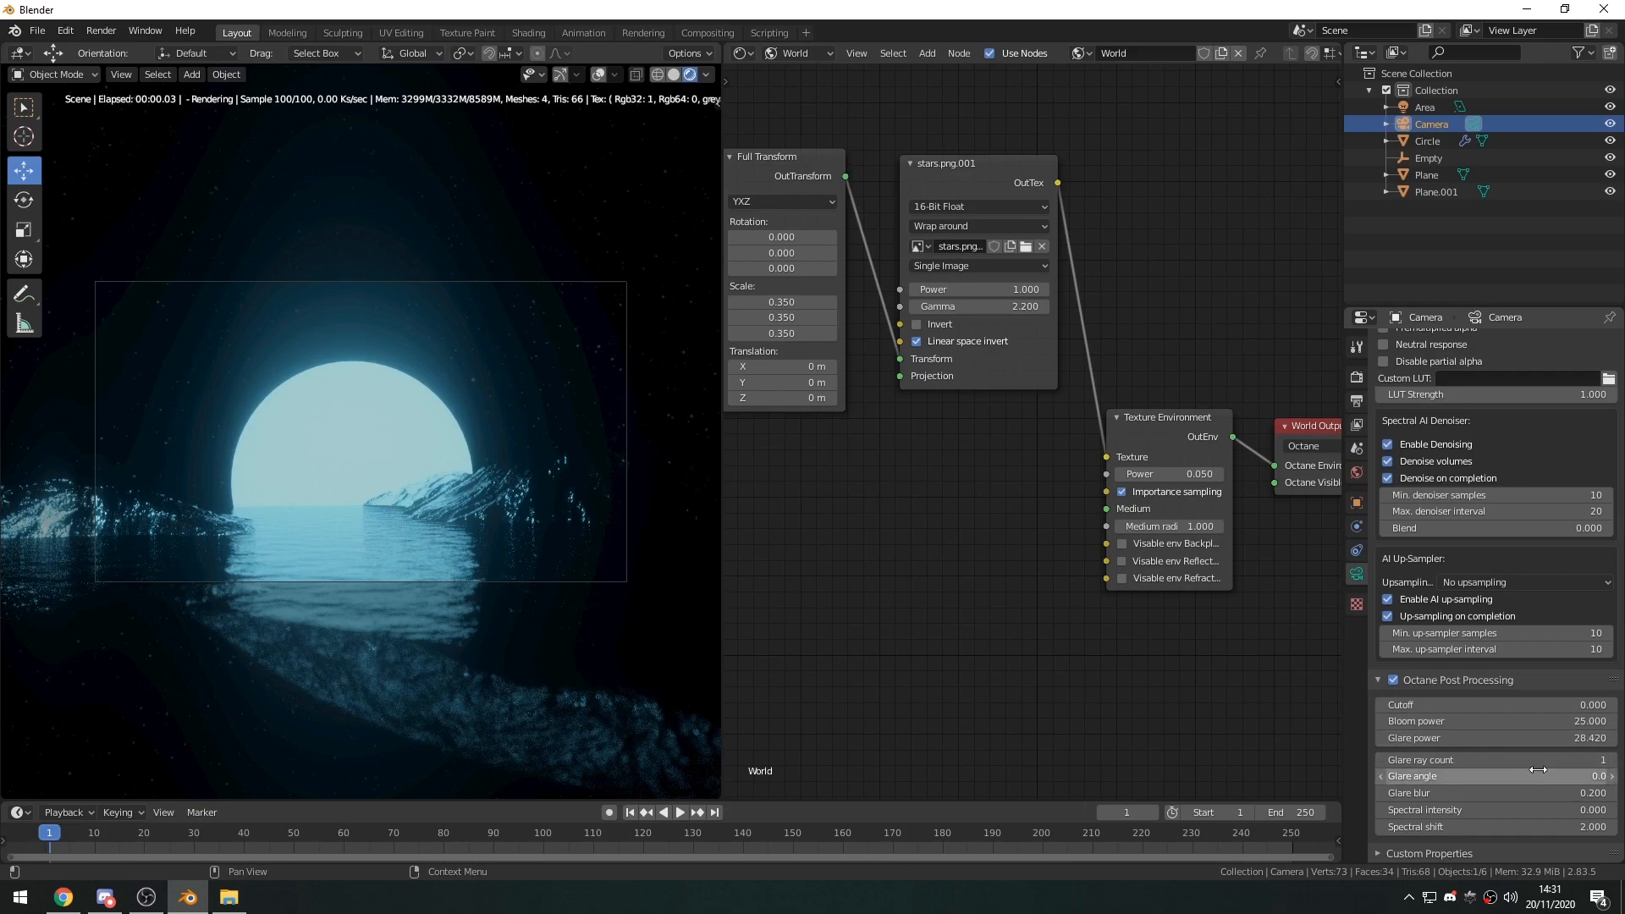
pyautogui.moveTo(1526, 739); pyautogui.dragTo(1383, 739)
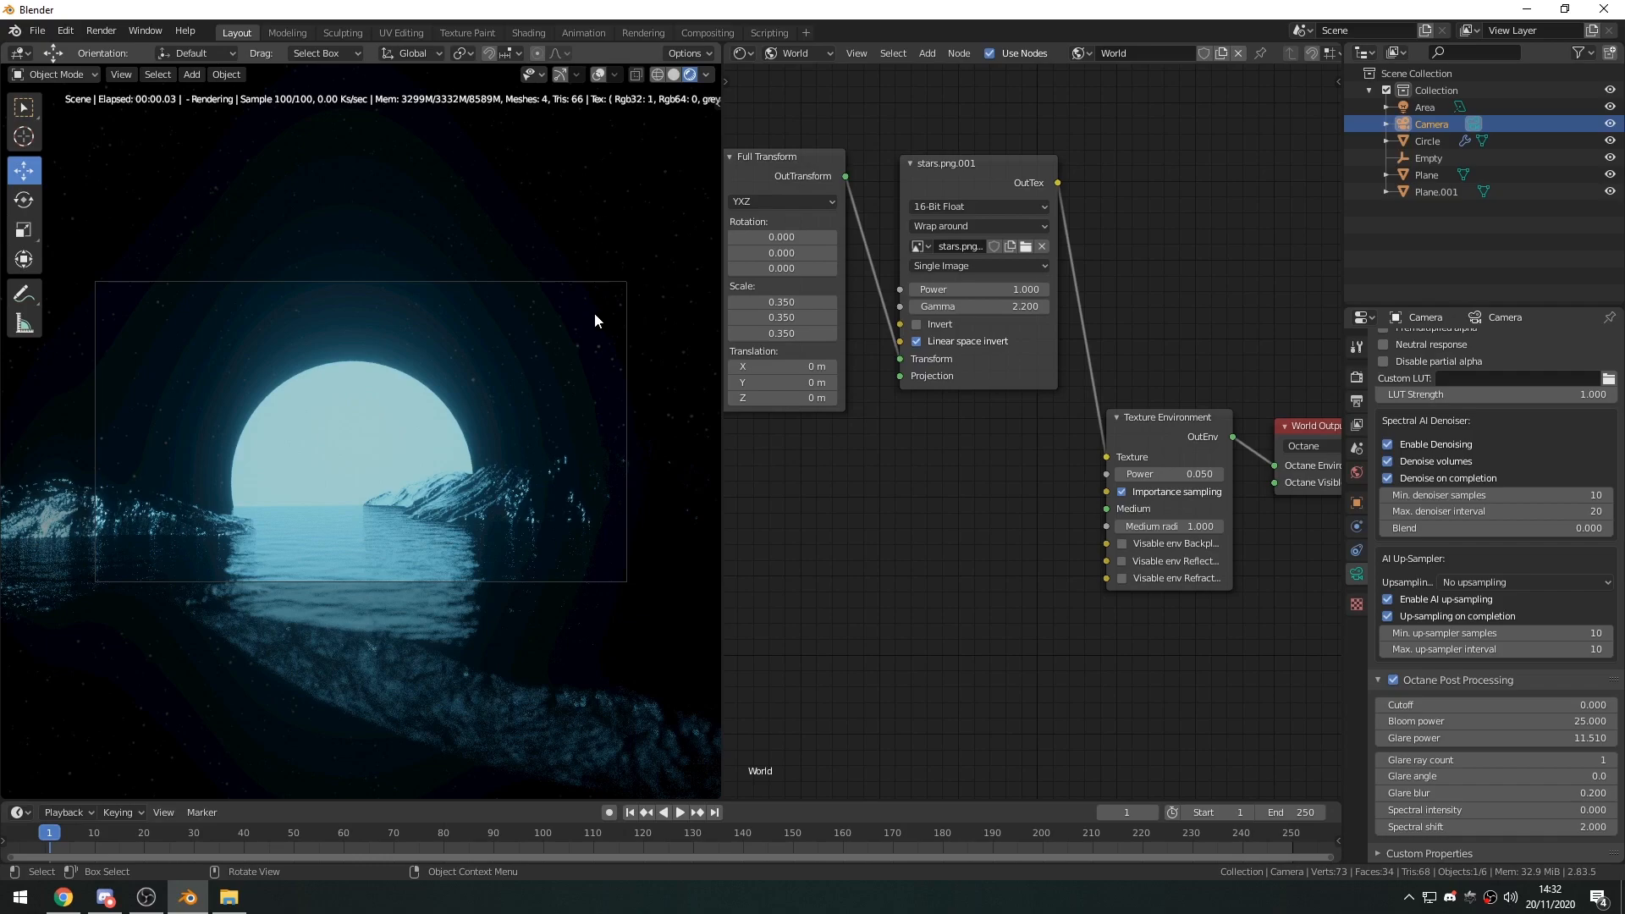
# Lower the Power of the world's Texture Environment node to 0.010.
pyautogui.moveTo(1202, 473); pyautogui.dragTo(1094, 511, button='middle')
pyautogui.scroll(2, 1093, 511)
pyautogui.moveTo(1092, 511)
pyautogui.keyDown('shift'); pyautogui.mouseDown()
pyautogui.moveTo(1144, 511)
pyautogui.moveTo(1090, 511)
pyautogui.mouseUp(); pyautogui.keyUp('shift')
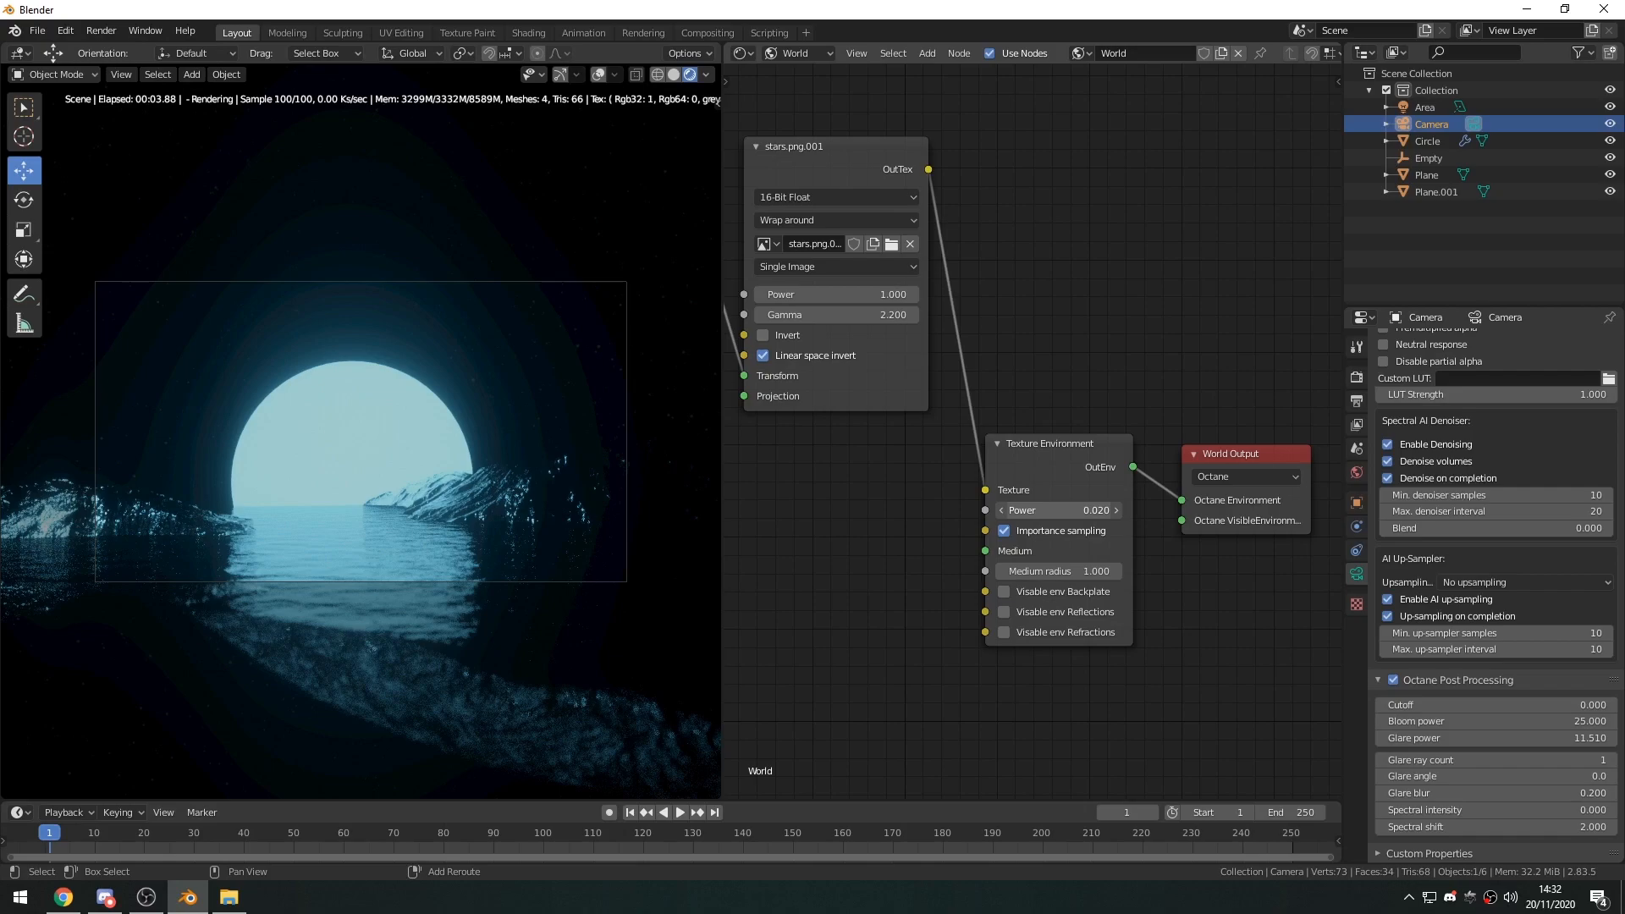
pyautogui.keyDown('shift'); pyautogui.moveTo(1090, 511); pyautogui.dragTo(1088, 511); pyautogui.keyUp('shift')
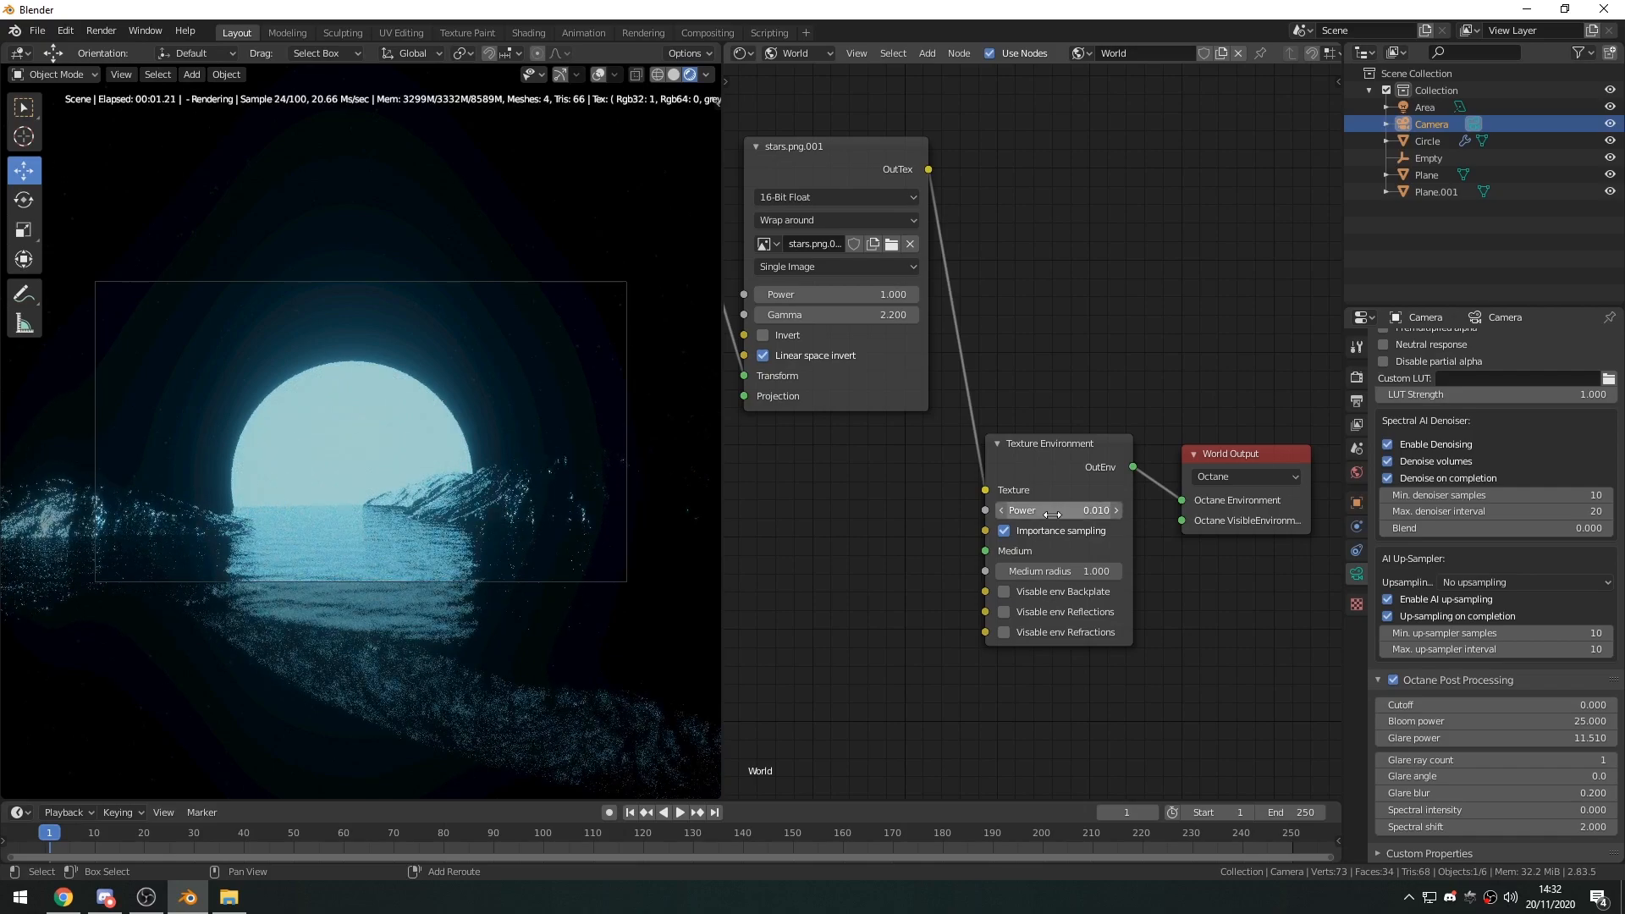
# Reduce the Full Transform node's scale to 0.220 on all three axes for smaller stars.
pyautogui.moveTo(905, 401); pyautogui.dragTo(1129, 415, button='middle')
pyautogui.moveTo(886, 433); pyautogui.dragTo(1093, 517, button='middle')
pyautogui.moveTo(1037, 406); pyautogui.dragTo(982, 406)
pyautogui.moveTo(1146, 610); pyautogui.dragTo(881, 530, button='middle')
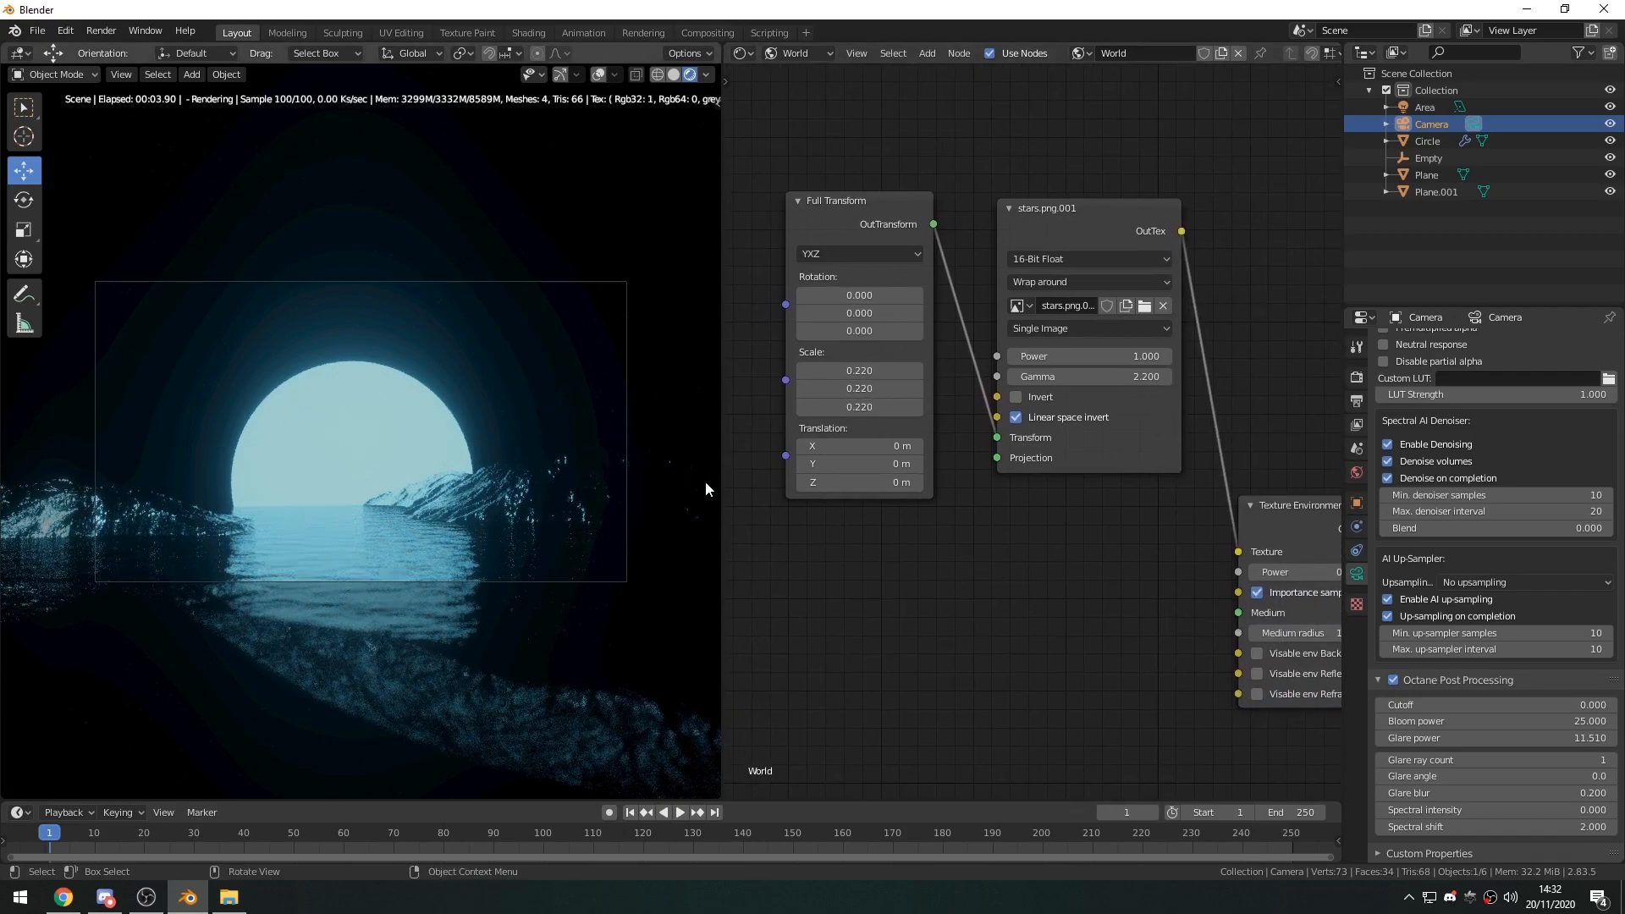
# Move the Full Transform and stars image nodes together away from the Texture Environment node to make room between them.
pyautogui.moveTo(1033, 601); pyautogui.dragTo(1075, 629, button='middle')
pyautogui.scroll(-1, 967, 633)
pyautogui.scroll(-1, 1078, 582)
pyautogui.moveTo(1082, 564); pyautogui.dragTo(807, 286)
pyautogui.moveTo(848, 465); pyautogui.dragTo(978, 474, button='middle')
pyautogui.moveTo(543, 449); pyautogui.dragTo(520, 465, button='middle')
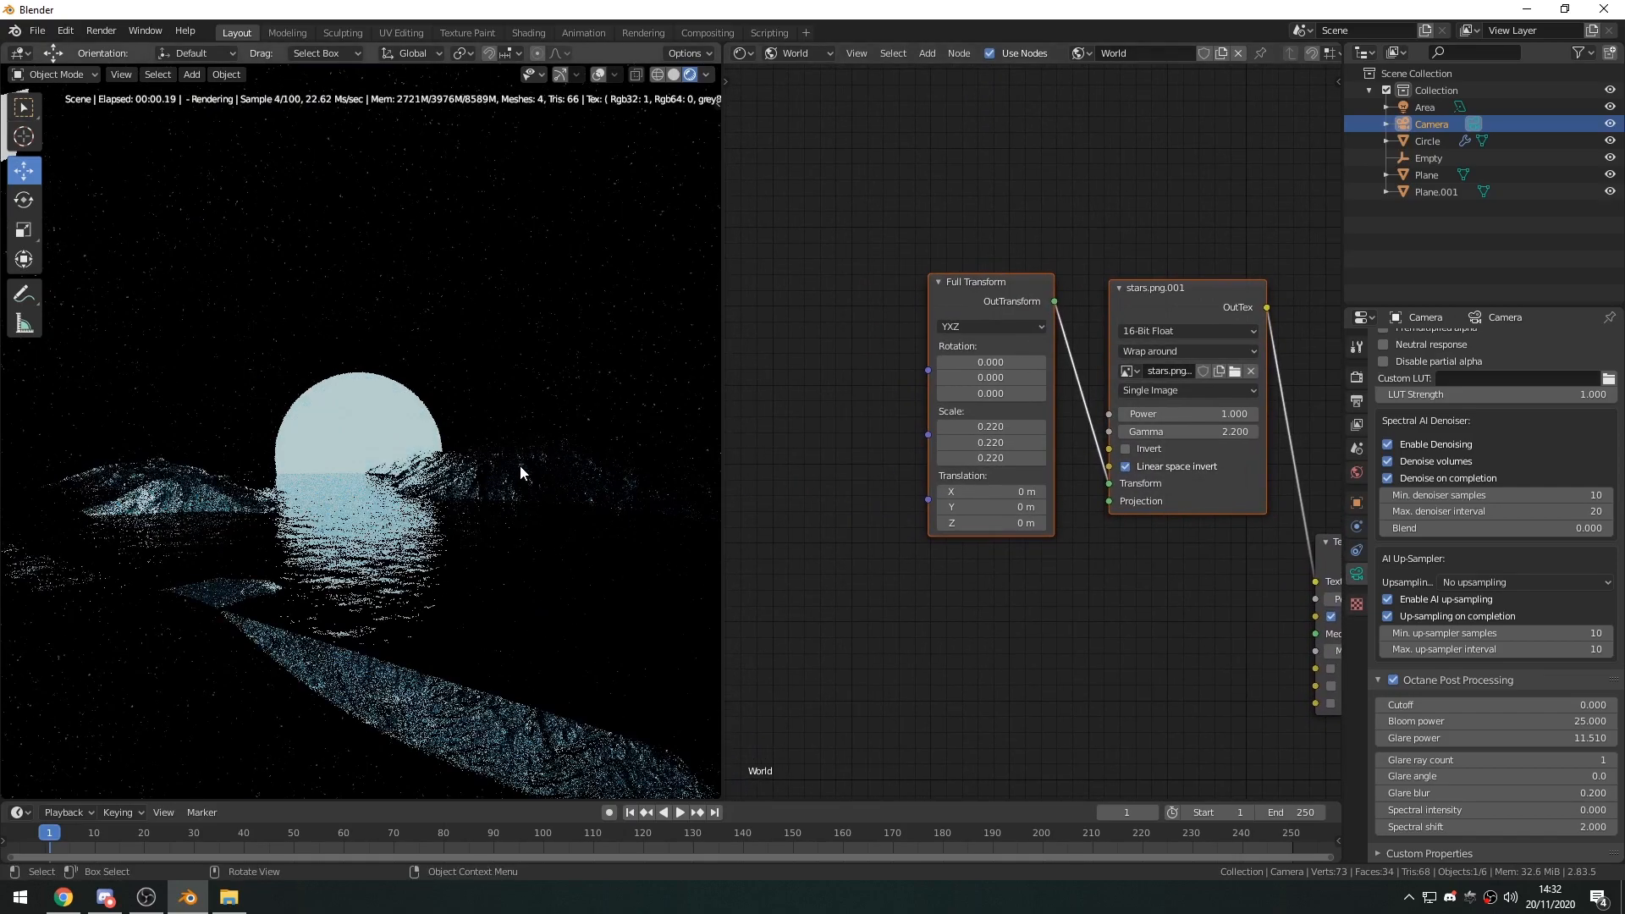
pyautogui.moveTo(1143, 288); pyautogui.dragTo(877, 261)
pyautogui.moveTo(1146, 469); pyautogui.dragTo(969, 449, button='middle')
# Insert a Gradient Tex node between the stars image texture and the Texture Environment node.
pyautogui.click(938, 476)
pyautogui.hotkey('shift', 'a')
pyautogui.click(946, 518)
pyautogui.write('grtad')
pyautogui.press('BackSpace')
pyautogui.press('BackSpace')
pyautogui.write('ad')
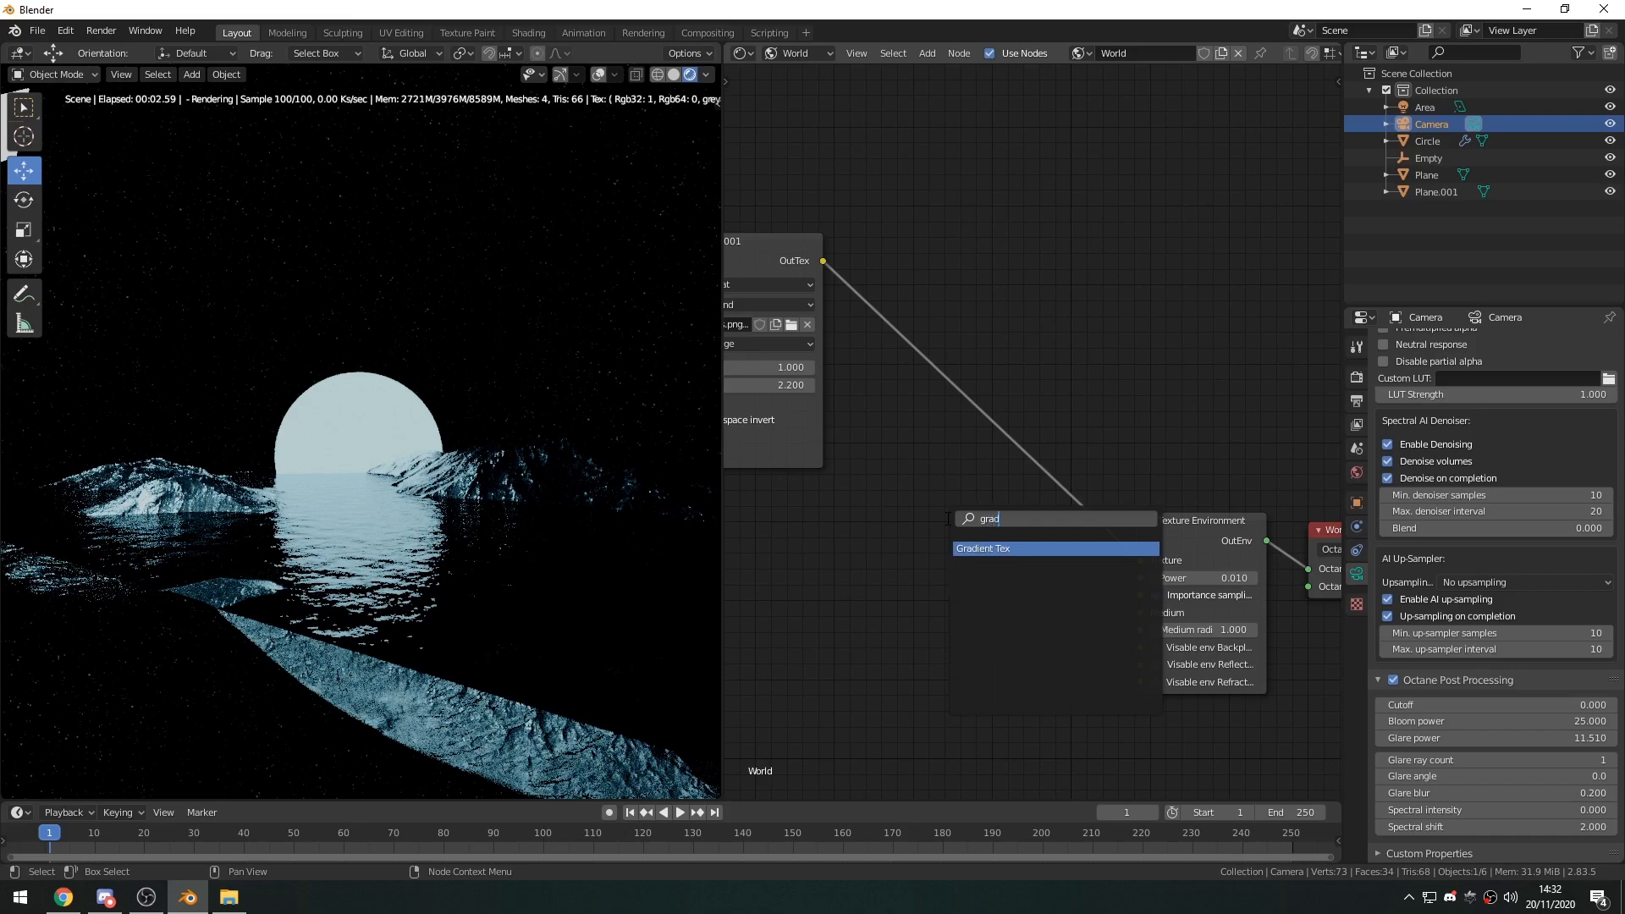
pyautogui.click(977, 554)
pyautogui.click(965, 423)
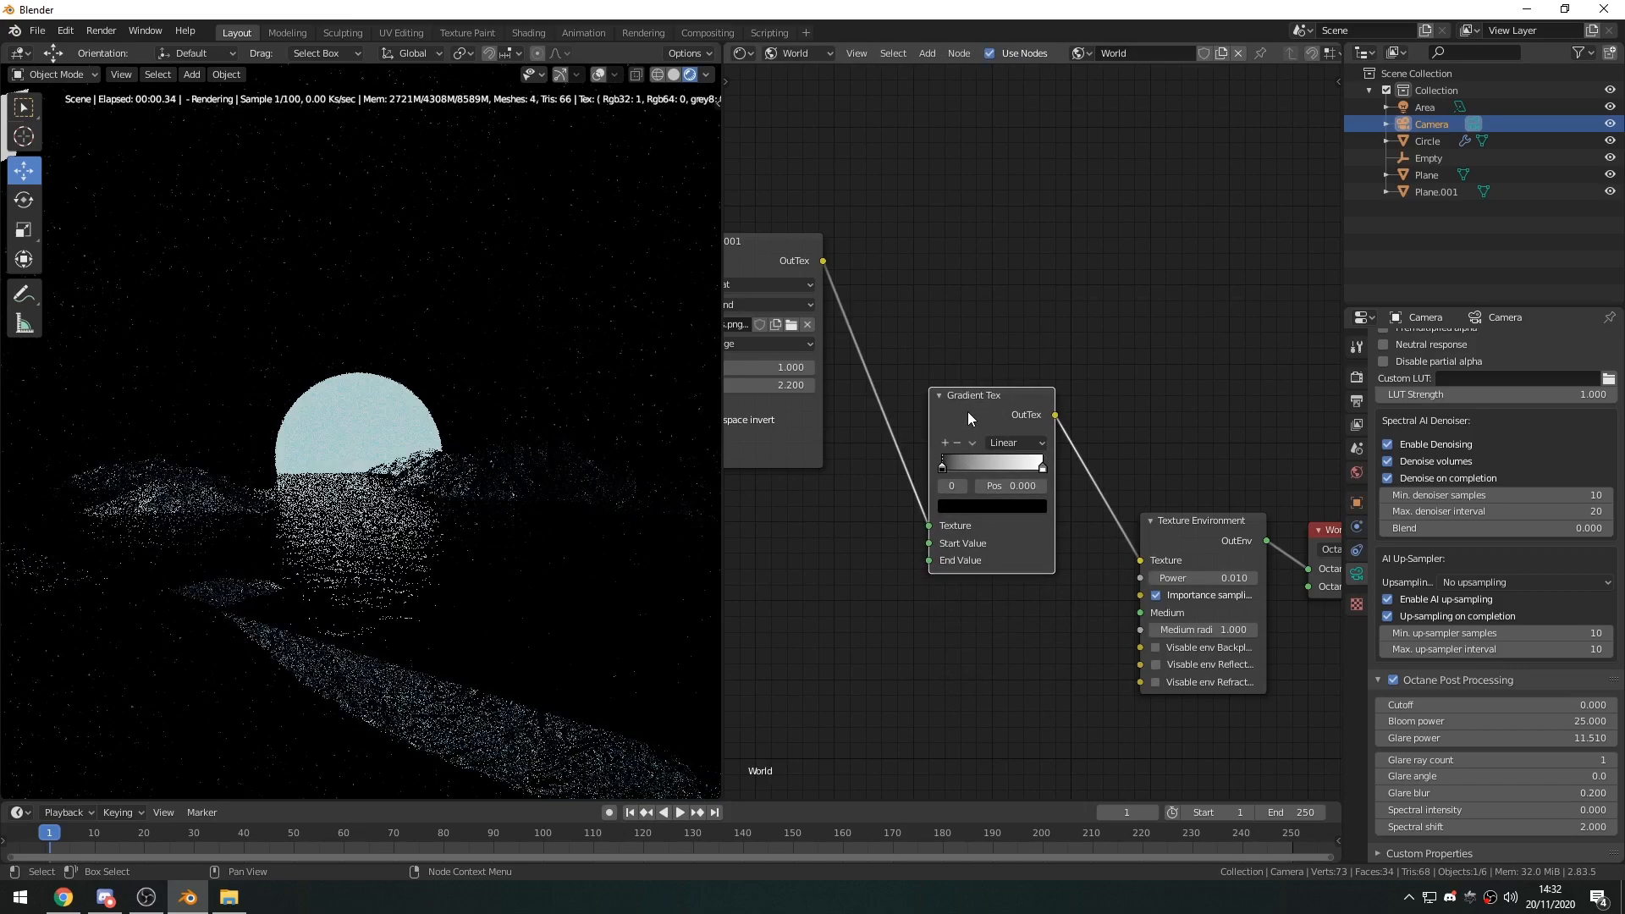
pyautogui.moveTo(967, 398); pyautogui.dragTo(971, 404)
# Shift the Gradient Tex node's black stop to position 0.643 to darken the star texture.
pyautogui.moveTo(948, 473); pyautogui.dragTo(1036, 477)
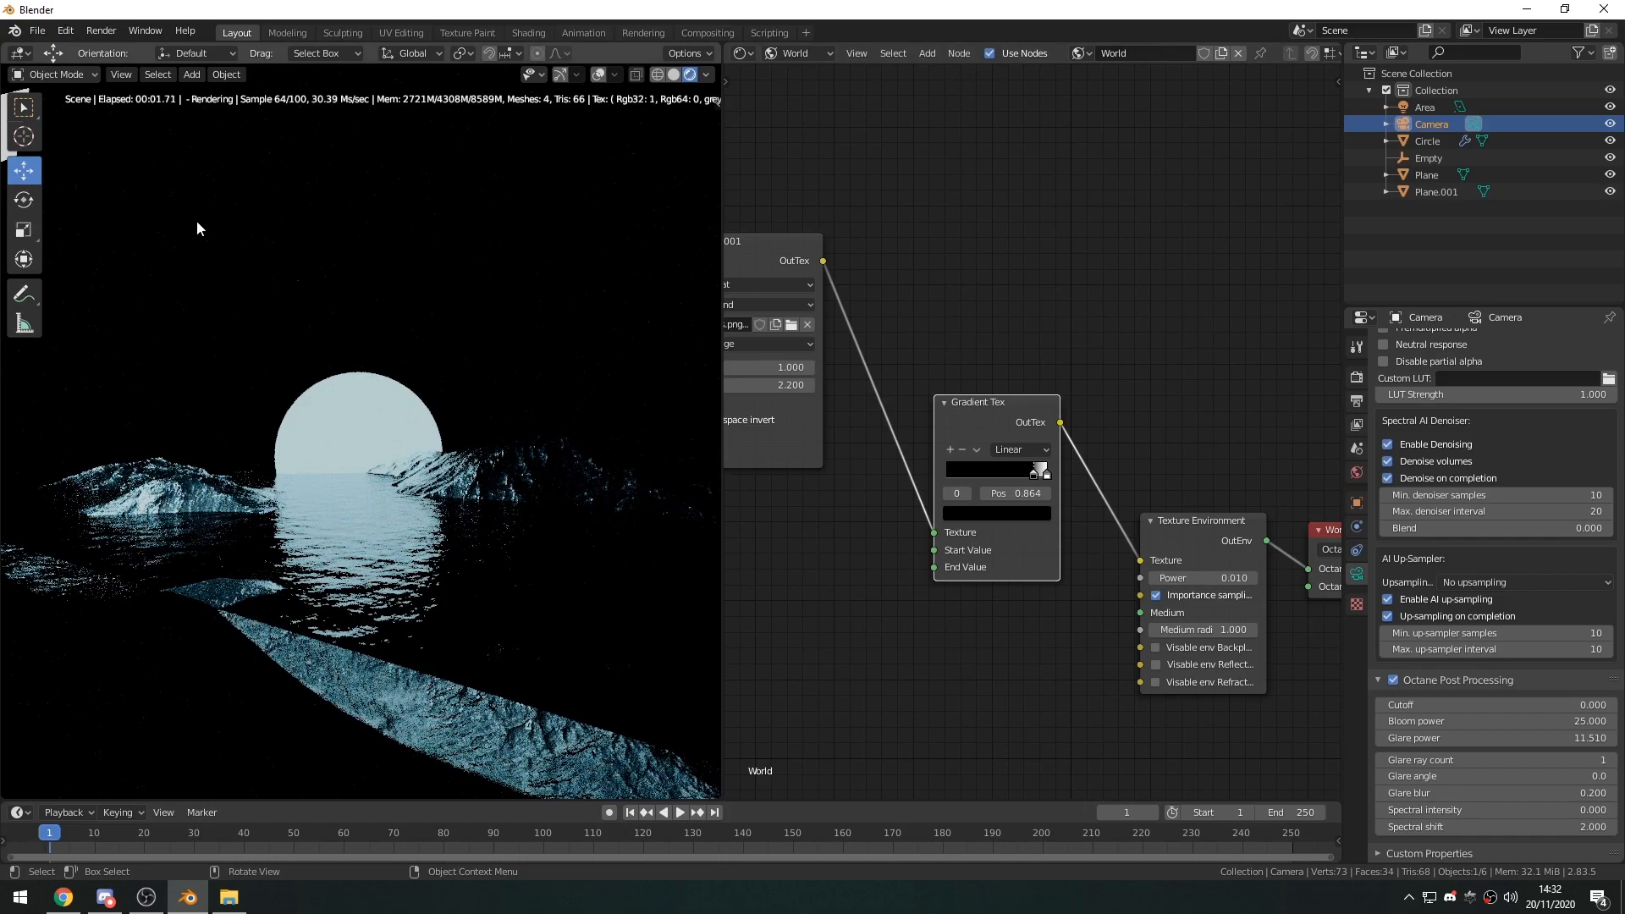
pyautogui.moveTo(1034, 476); pyautogui.dragTo(876, 471)
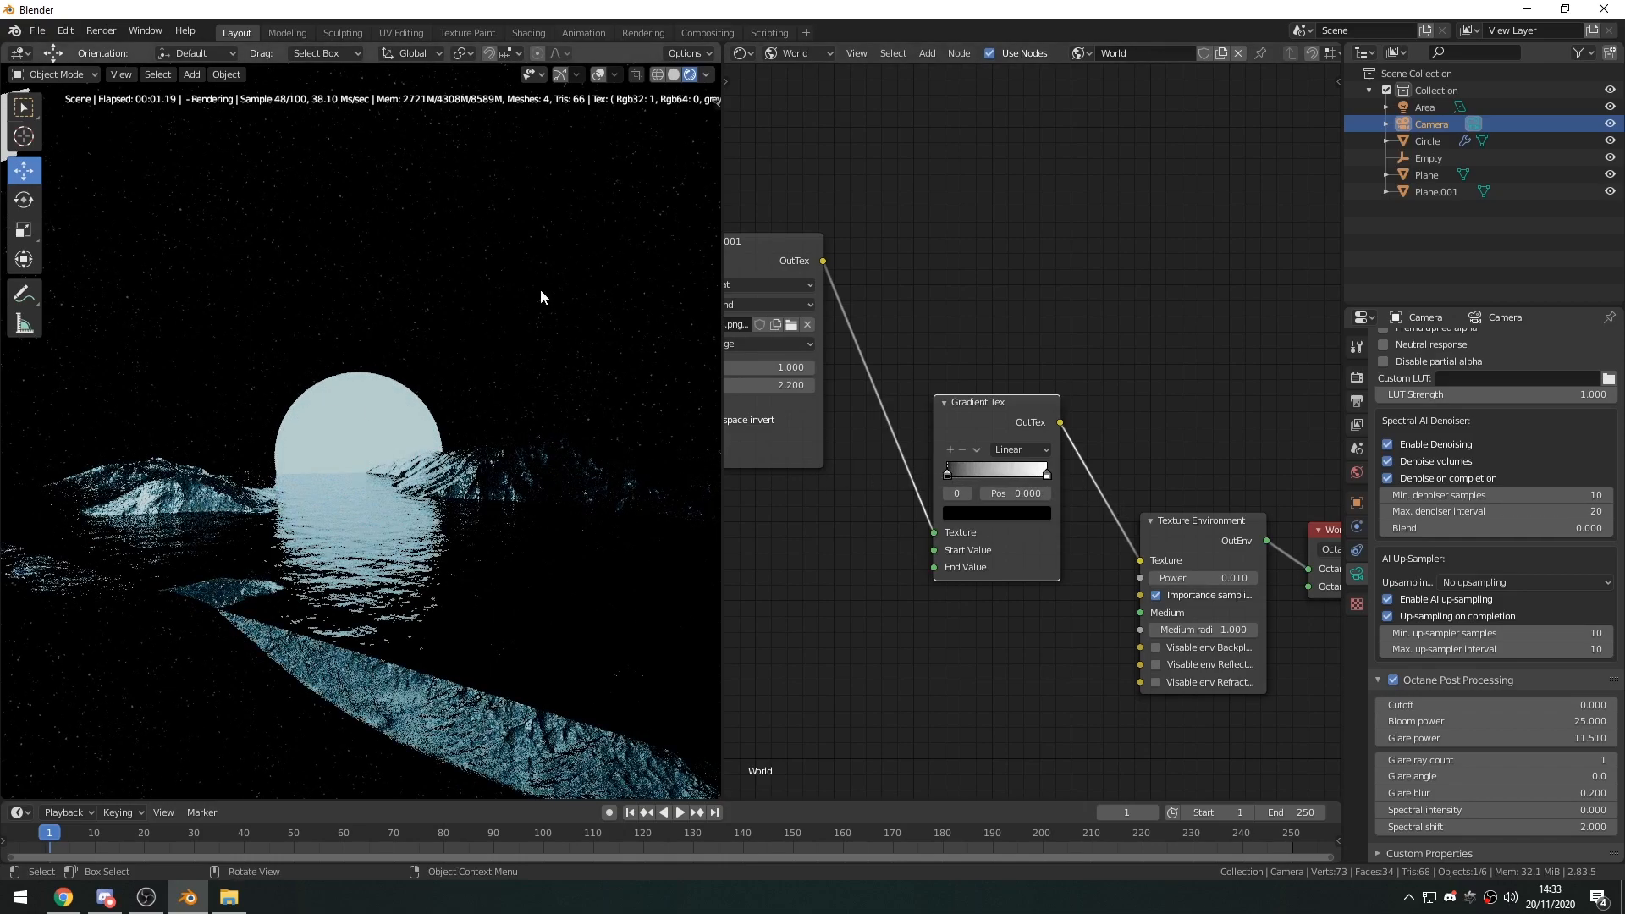
pyautogui.moveTo(949, 477); pyautogui.dragTo(1024, 475)
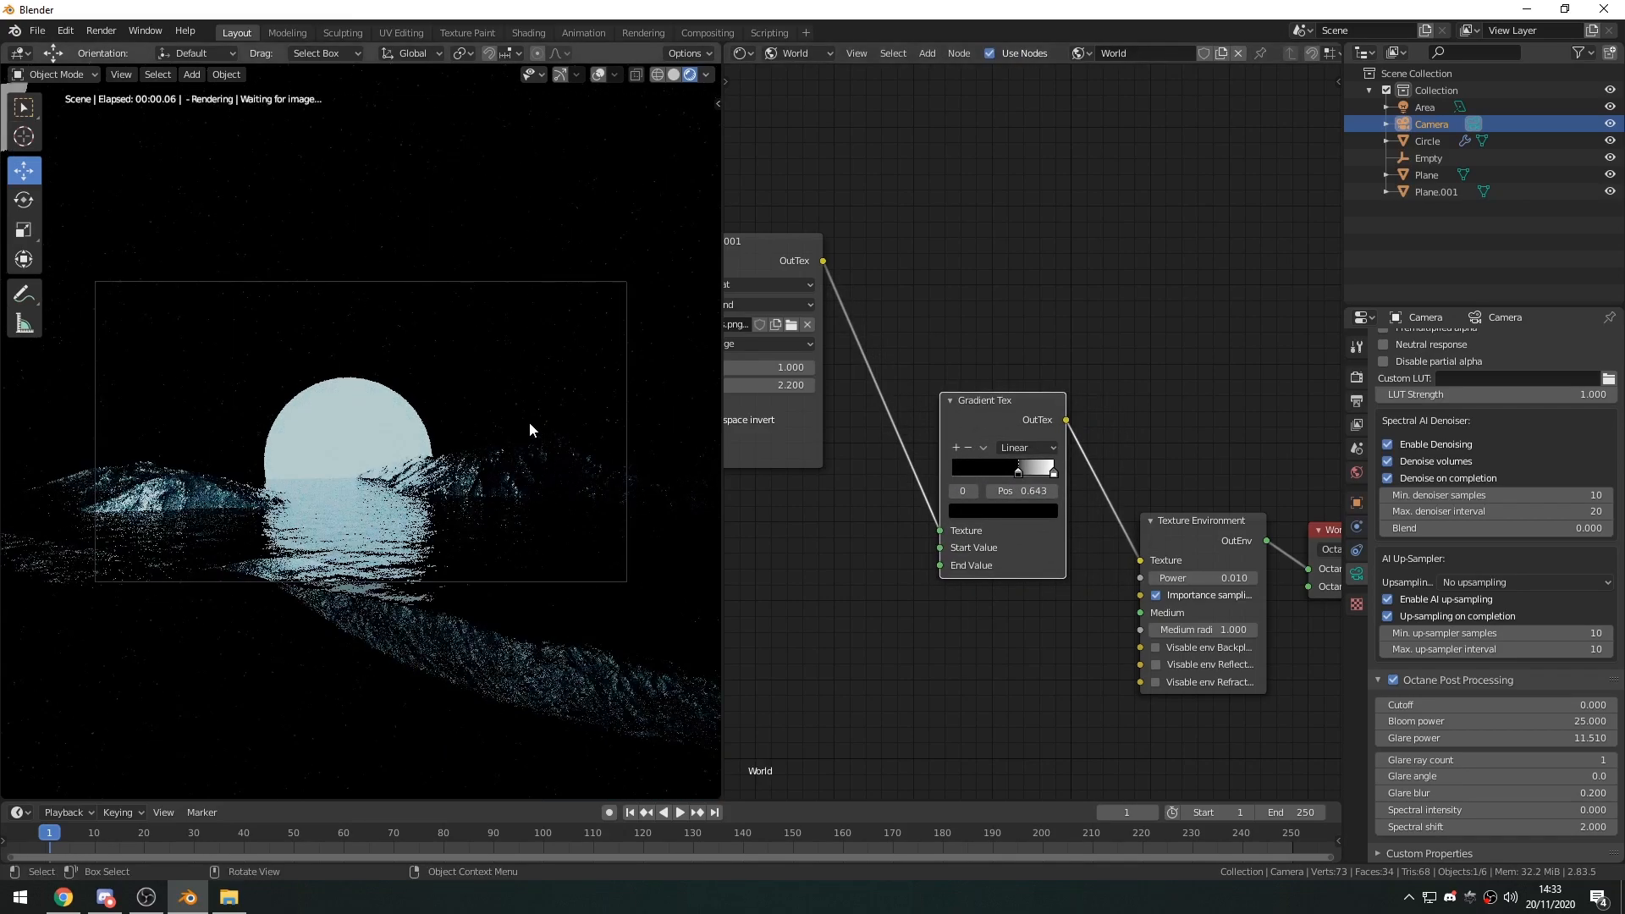
# Set the Texture Environment node's power to 0.030 to adjust the brightness of the starry sky.
pyautogui.moveTo(1205, 579)
pyautogui.keyDown('shift'); pyautogui.mouseDown()
pyautogui.moveTo(1240, 579)
pyautogui.moveTo(1197, 579)
pyautogui.mouseUp(); pyautogui.keyUp('shift')
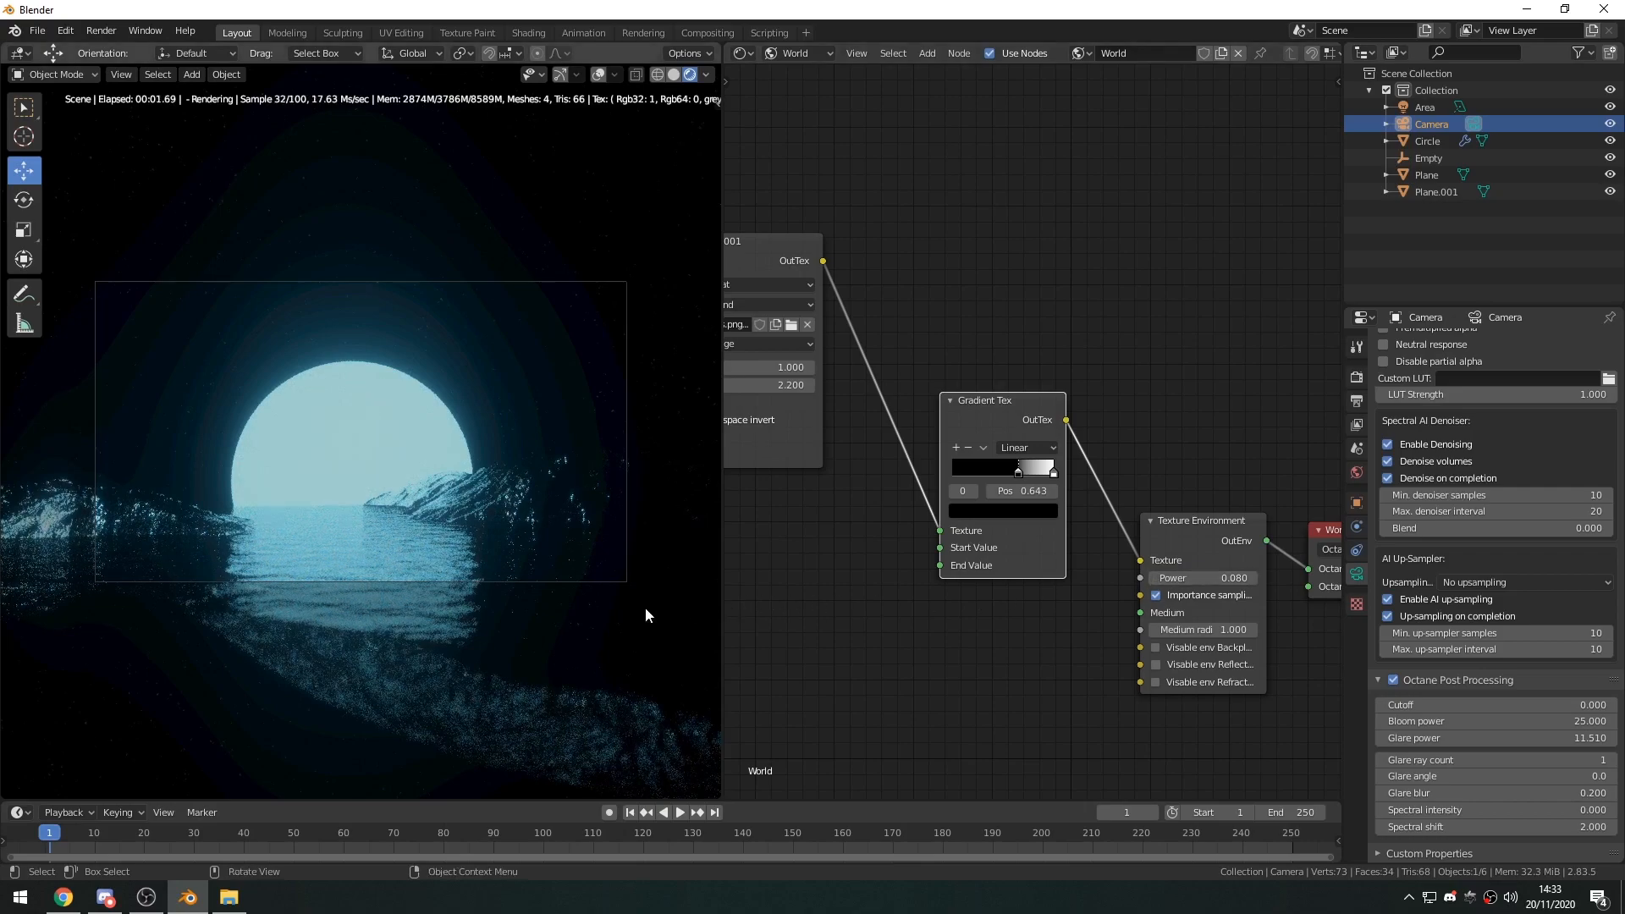
pyautogui.keyDown('shift'); pyautogui.moveTo(1185, 577); pyautogui.dragTo(1176, 577); pyautogui.keyUp('shift')
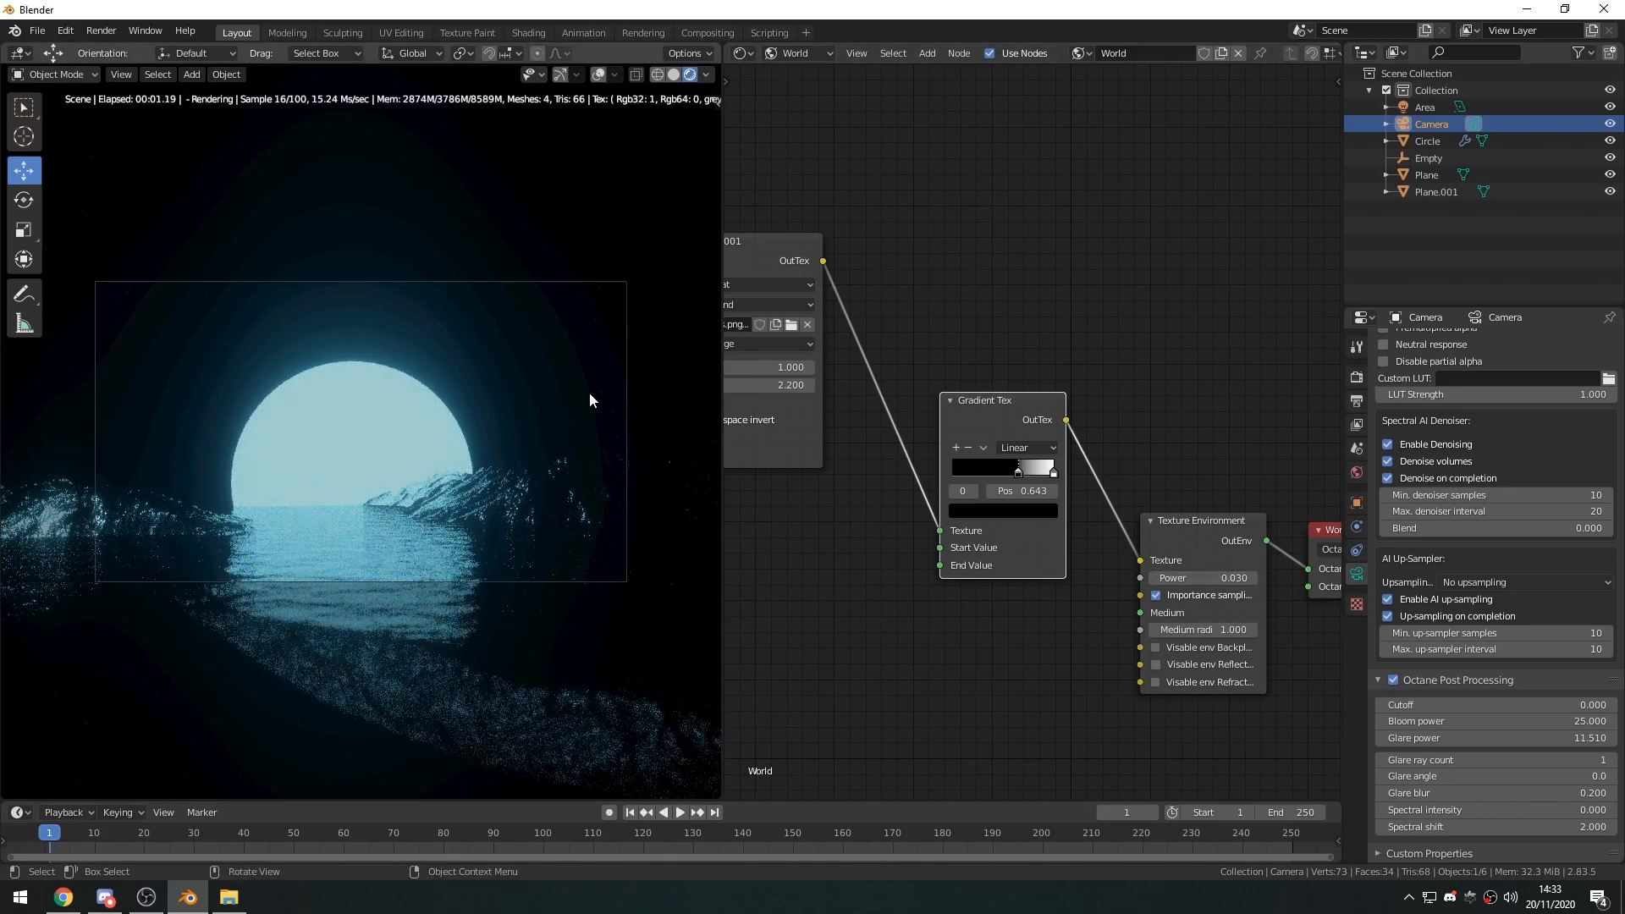
# Shift the Gradient Tex node's black stop to position 0.750 to darken the star texture further.
pyautogui.click(858, 540)
pyautogui.moveTo(859, 537); pyautogui.dragTo(1011, 517, button='middle')
pyautogui.scroll(-3, 1016, 517)
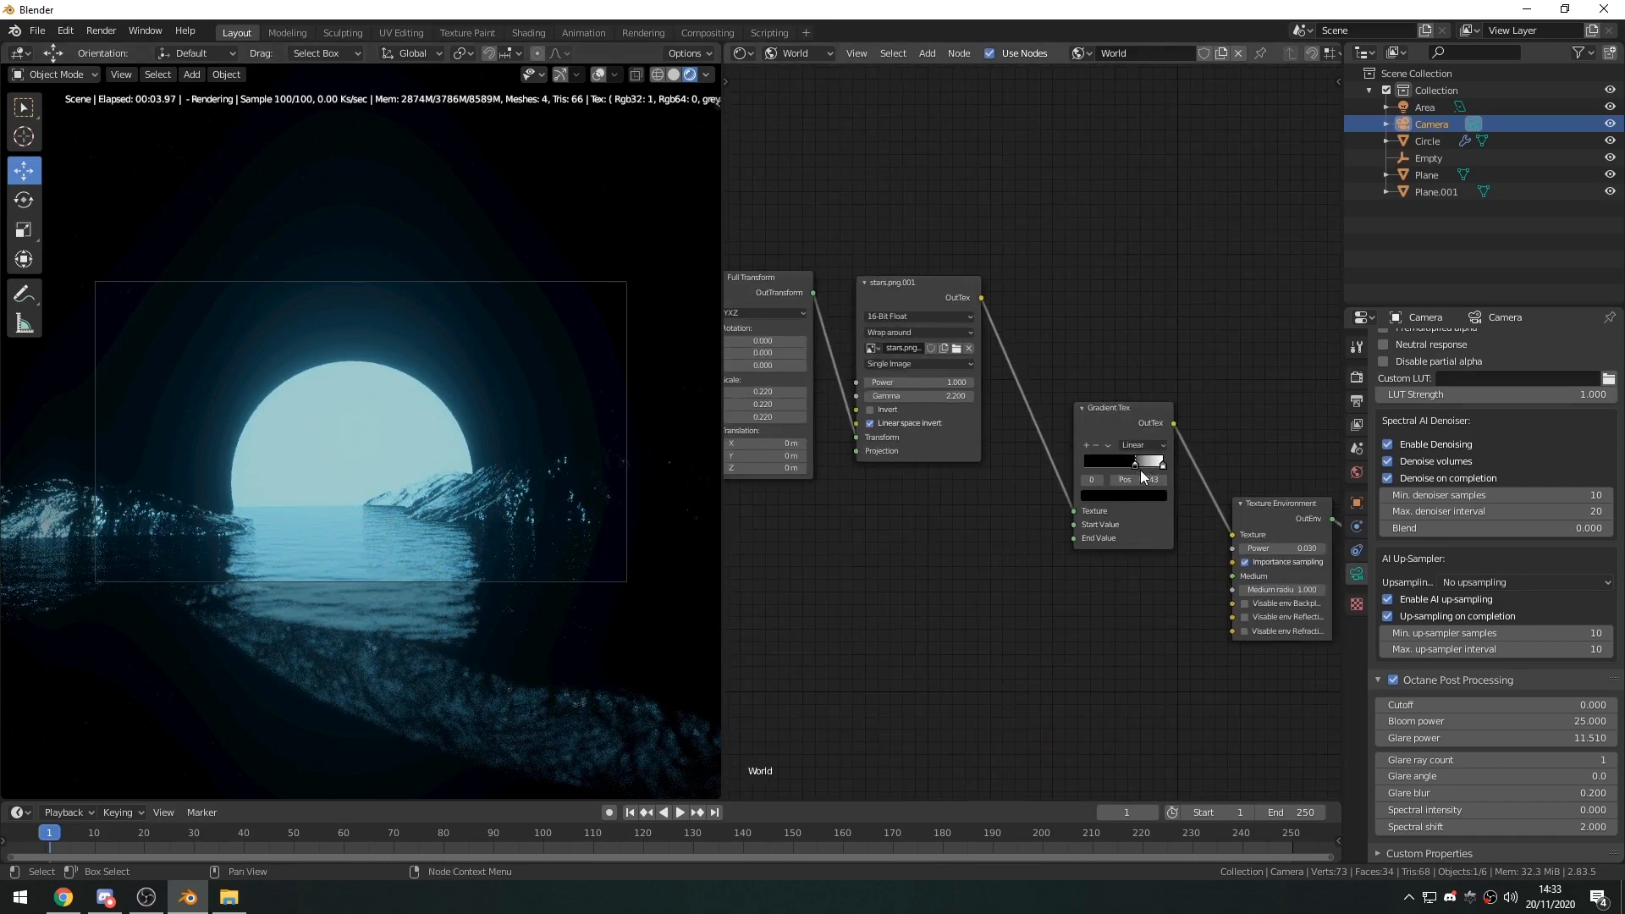
pyautogui.moveTo(1137, 467); pyautogui.dragTo(1146, 470)
# Move the Full Transform and stars image nodes closer to the Gradient Tex node, and tighten the gap between the two.
pyautogui.moveTo(982, 506); pyautogui.dragTo(1027, 514, button='middle')
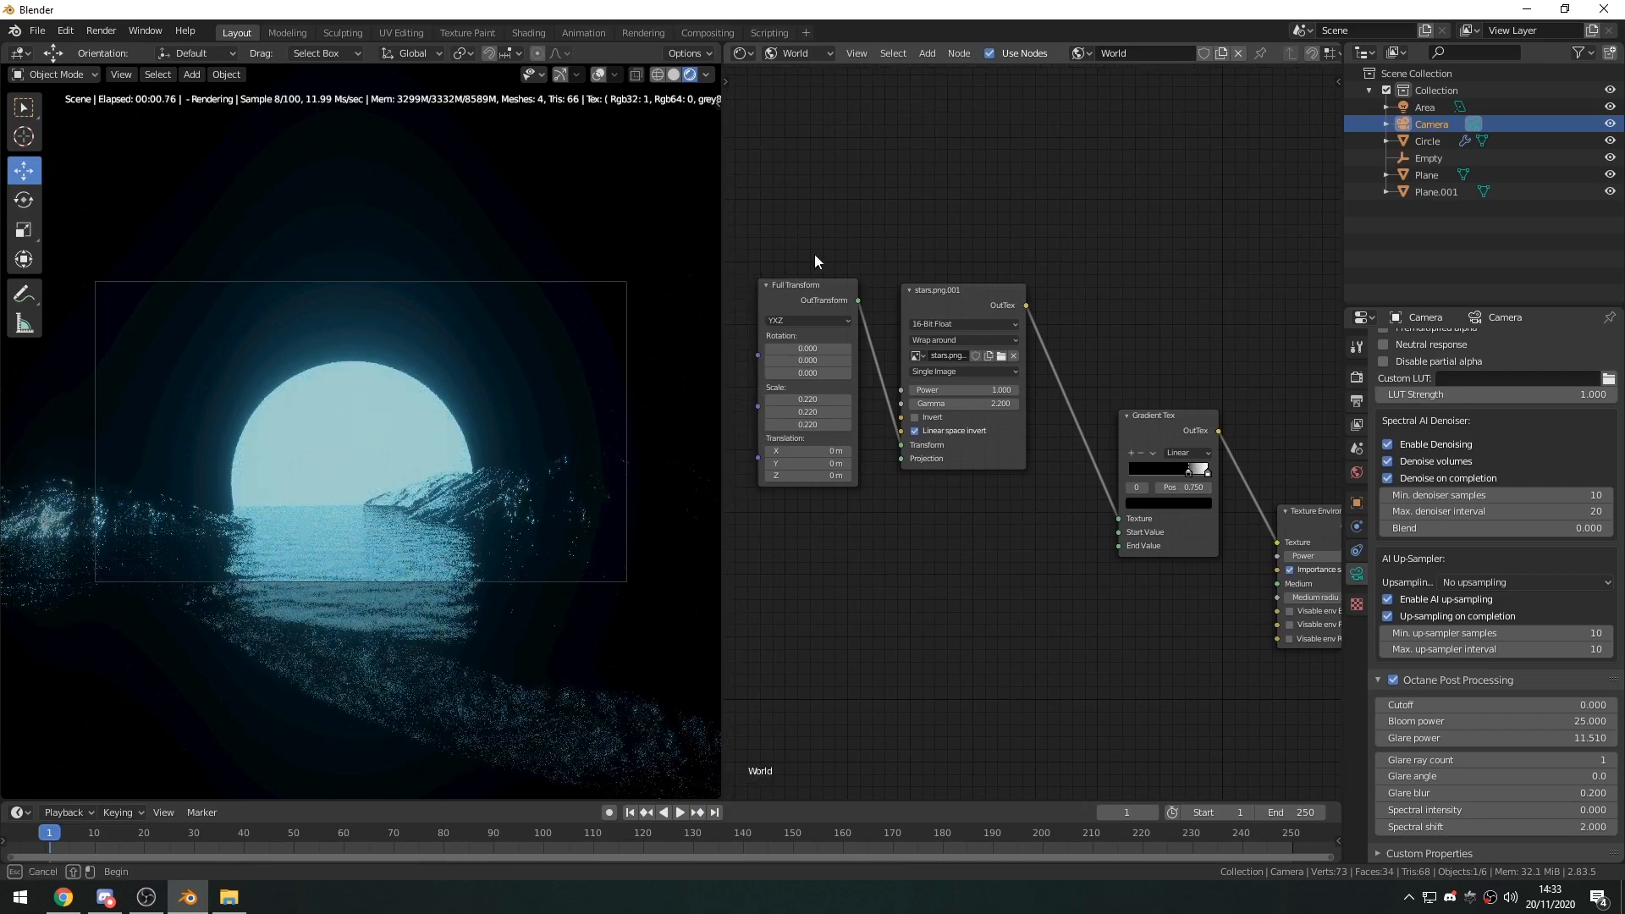
pyautogui.moveTo(793, 238); pyautogui.dragTo(964, 331)
pyautogui.press('g')
pyautogui.click(1025, 436)
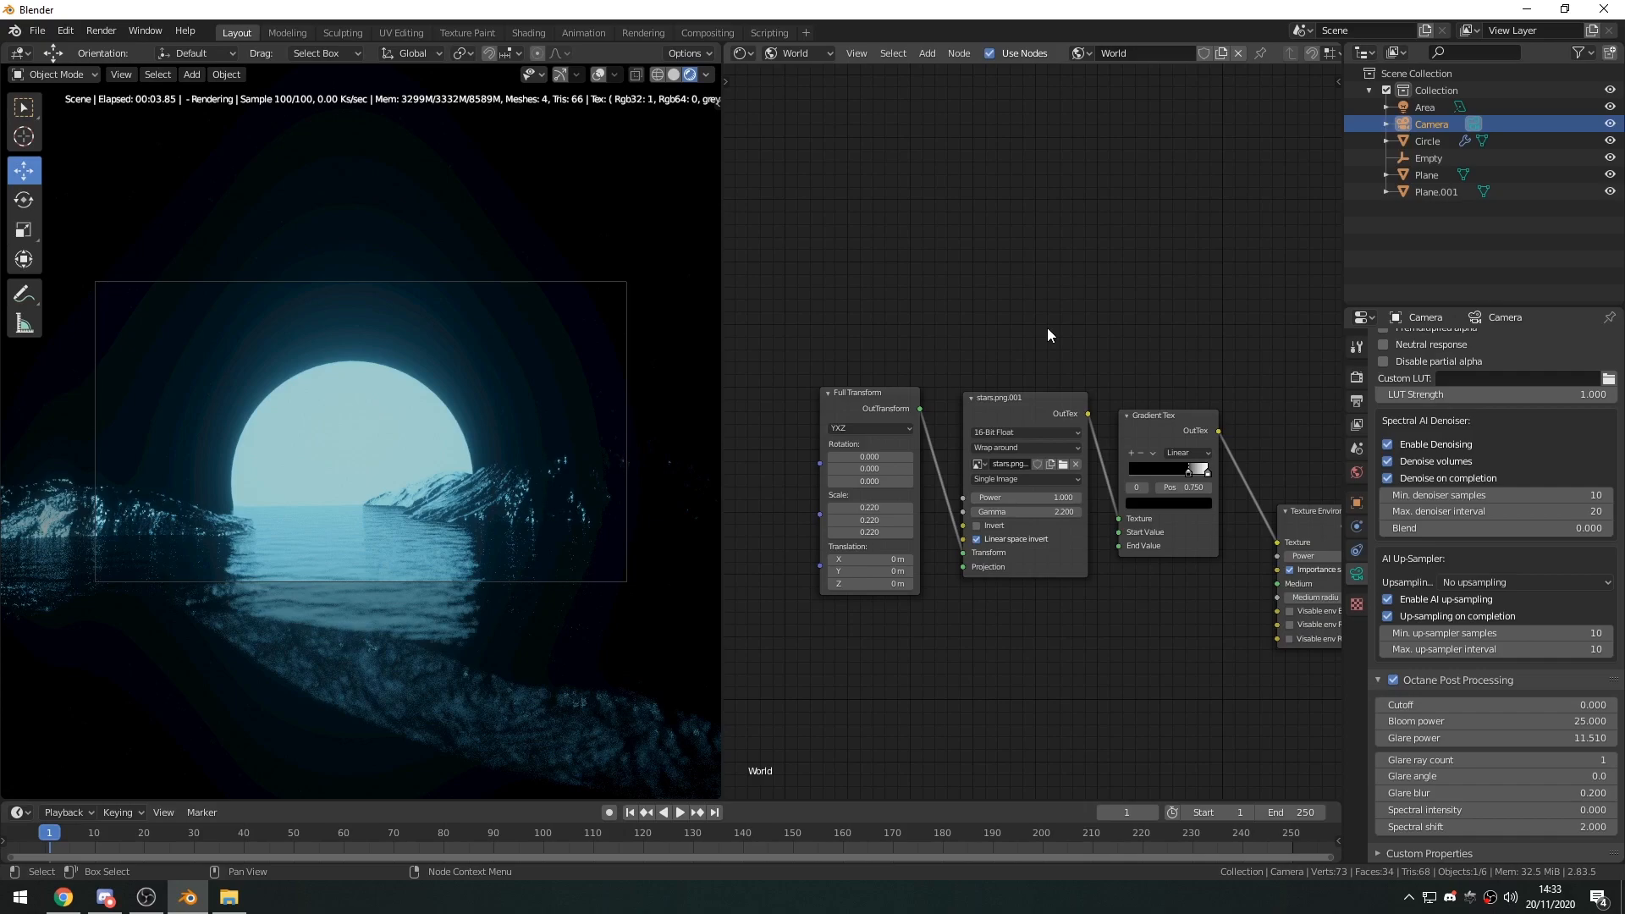
pyautogui.moveTo(892, 394); pyautogui.dragTo(909, 401)
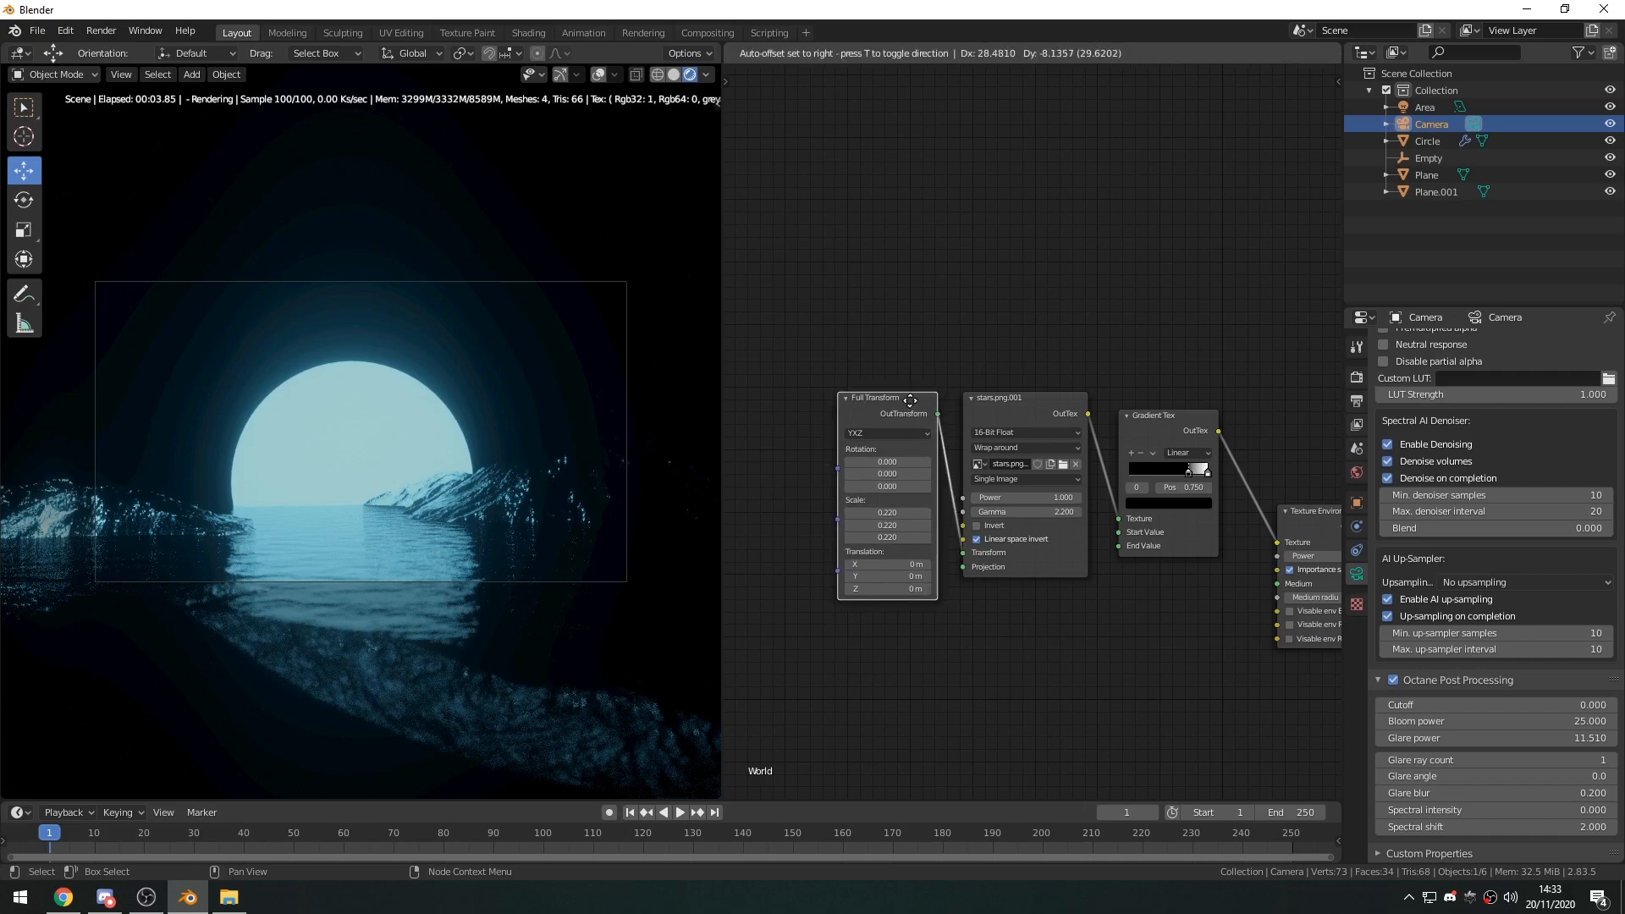